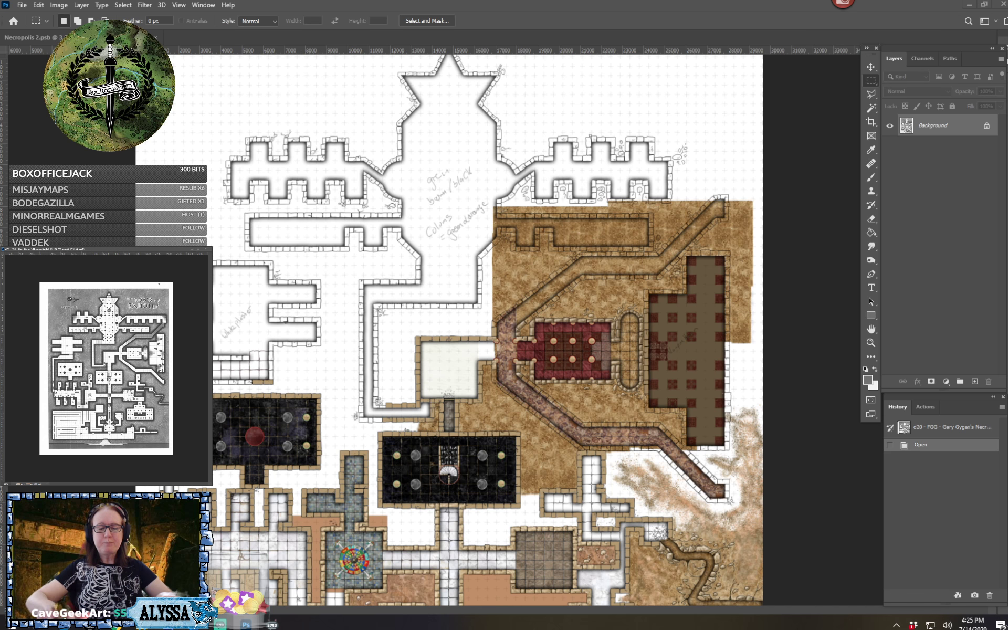
Examine the eastern rooms 18 to 22 on the black-and-white reference map
key("ctrl+Tab")
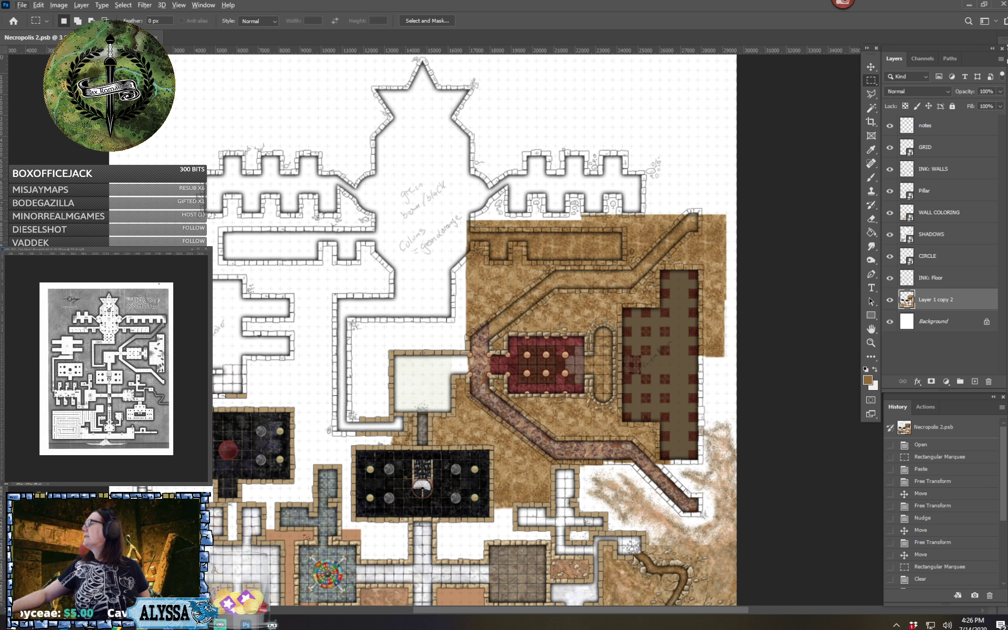
left_click(159, 352)
scroll(159, 353, "up", 2)
scroll(159, 353, "up", 5)
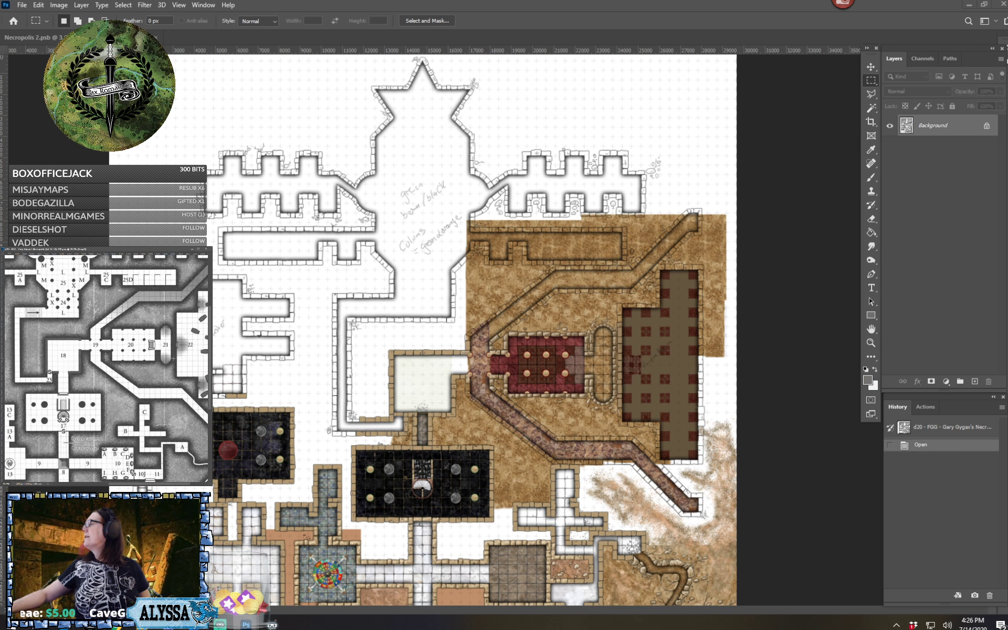
left_click_drag(159, 352, 132, 366)
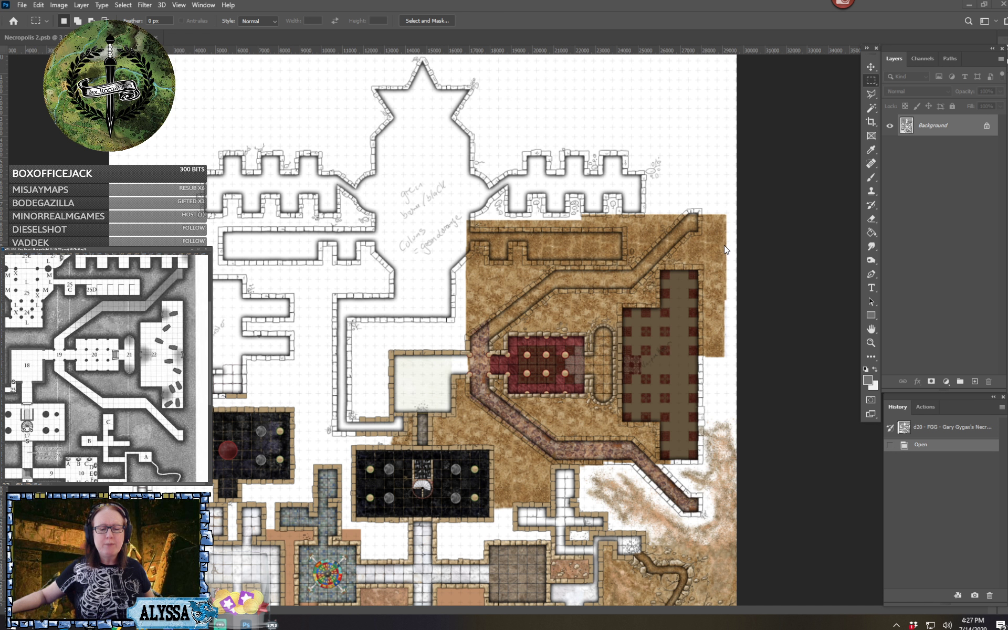
Clear the brown ground texture from the long horizontal corridor east of the central hall, including its walls
key("ctrl+Tab")
key("ctrl+plus")
key("ctrl+plus")
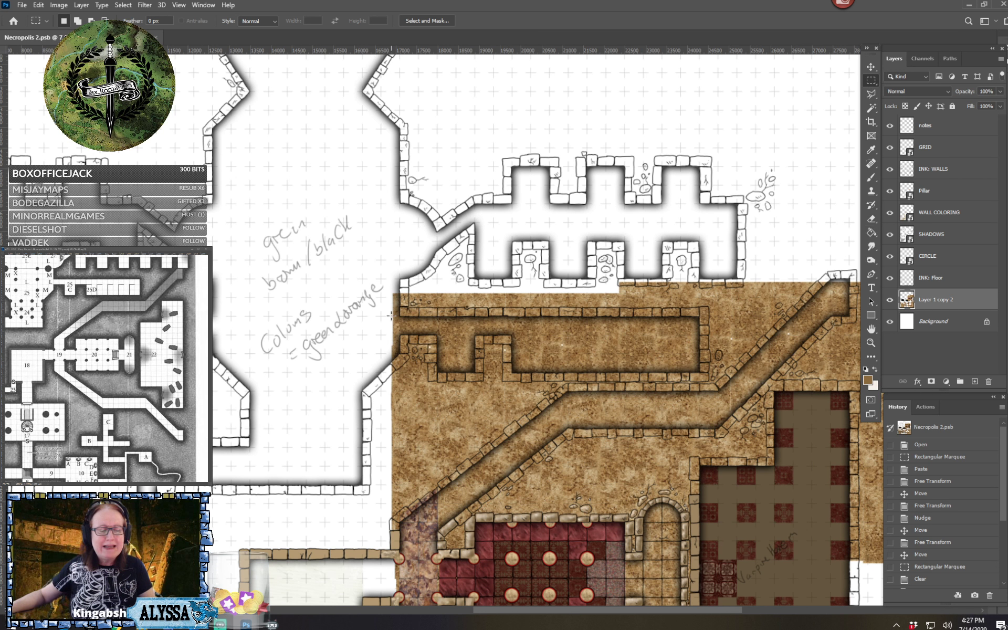
left_click_drag(390, 308, 706, 343)
key("Delete")
key("ctrl+d")
left_click_drag(504, 379, 705, 343)
key("Delete")
key("ctrl+d")
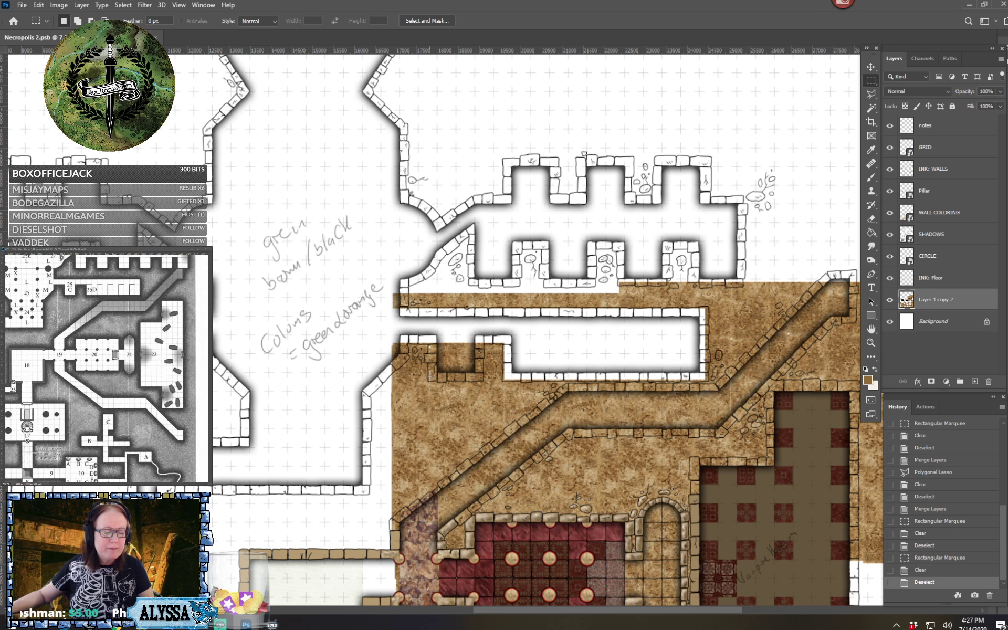
Clear the brown texture from the corridor's small south alcove and from the wall end beside the central hall
left_click_drag(430, 378, 482, 337)
key("Delete")
key("ctrl+d")
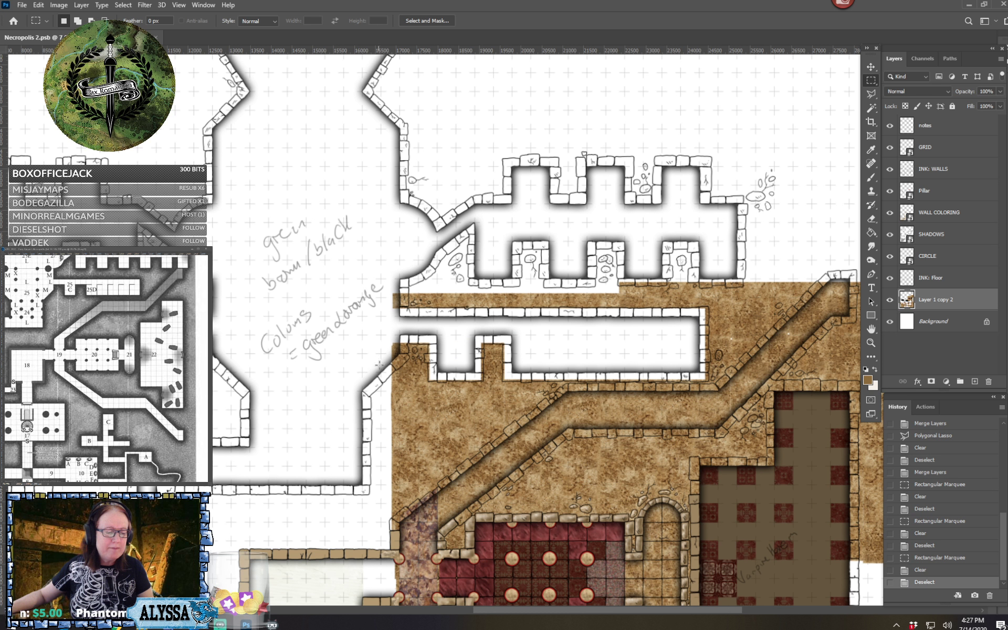
left_click_drag(379, 274, 406, 323)
key("Delete")
key("ctrl+d")
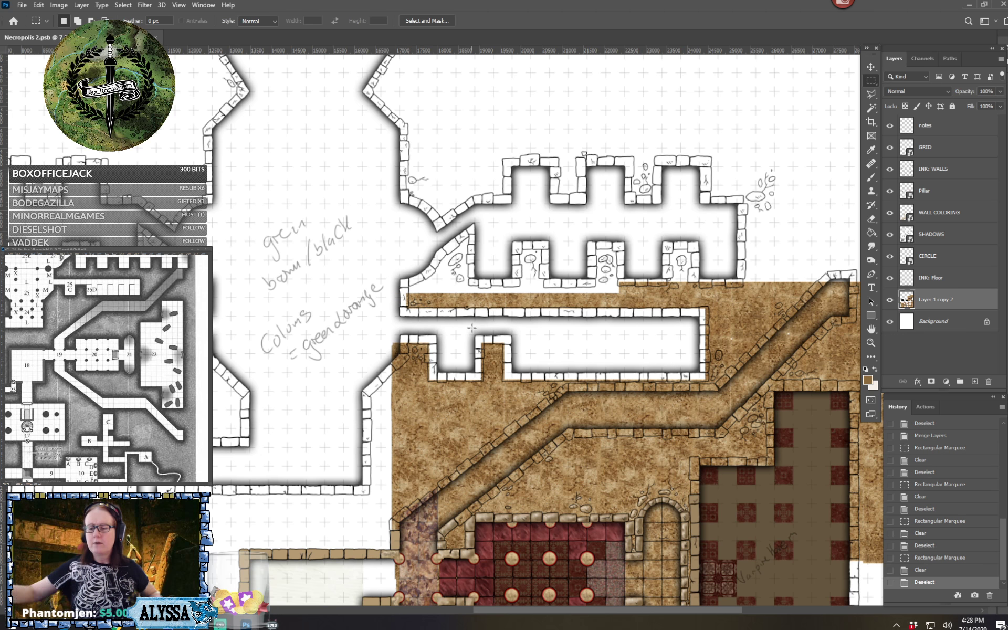
Rename the layer Layer 1 copy 2 as COLORING FLOOR
double_click(927, 299)
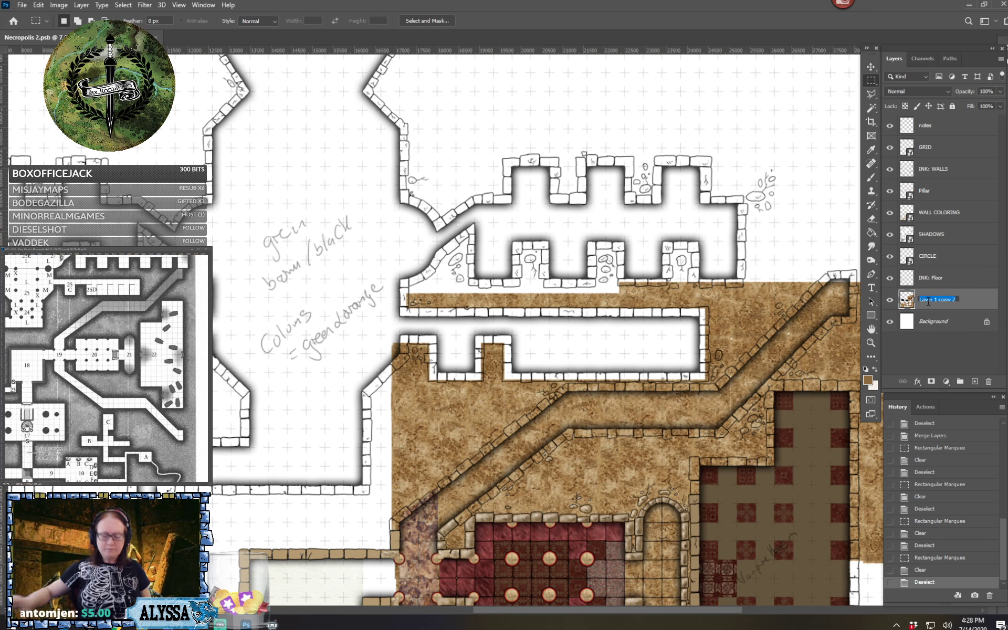
type("COLORING")
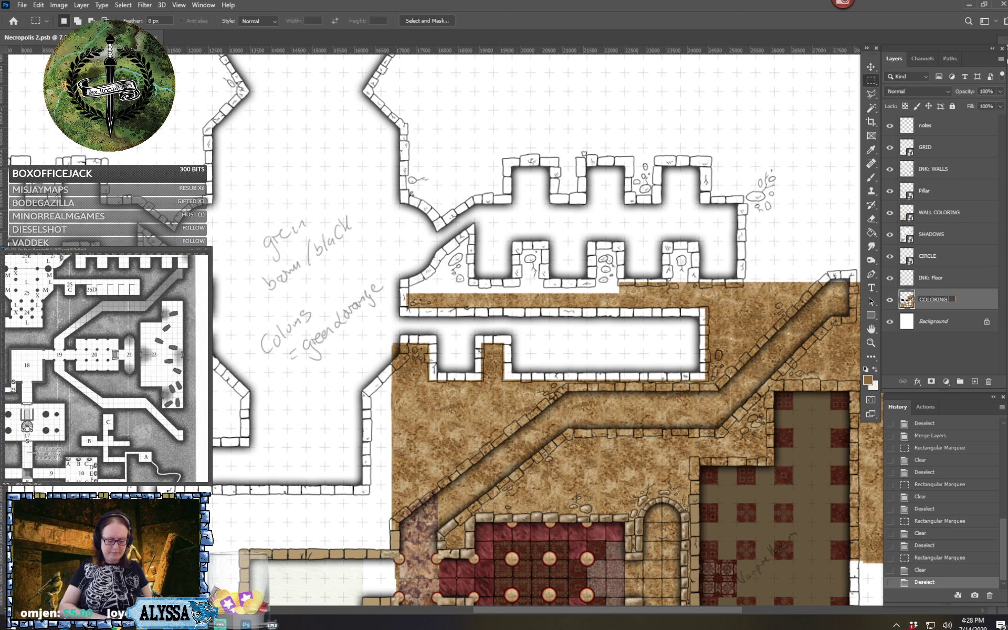
type(" FLOOR")
key("Return")
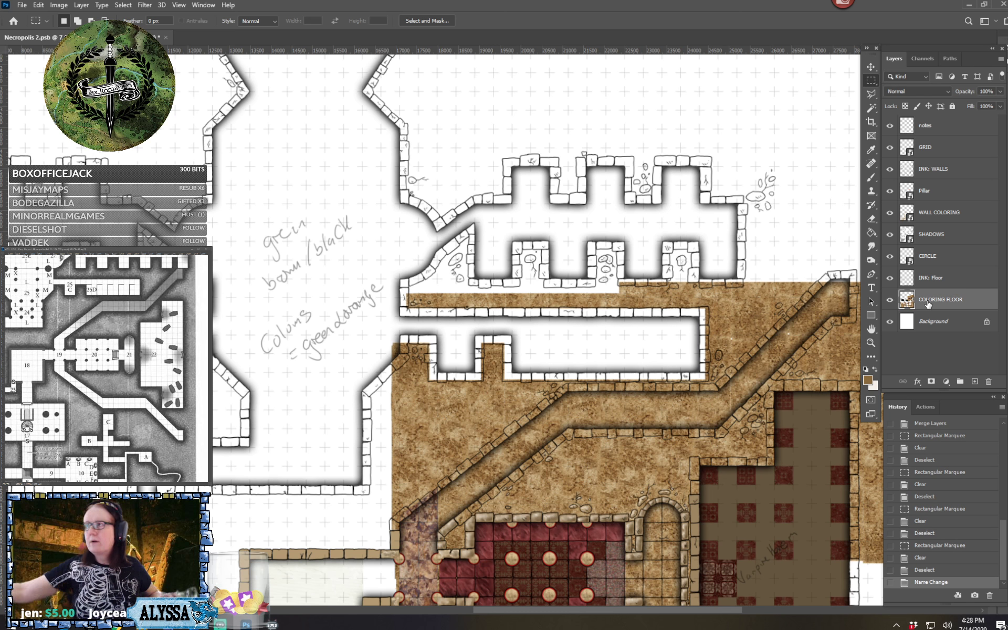
Erase the brown texture spilling over the upper end of the diagonal wall southwest of the cleared corridor
key("ctrl+plus")
key("ctrl+plus")
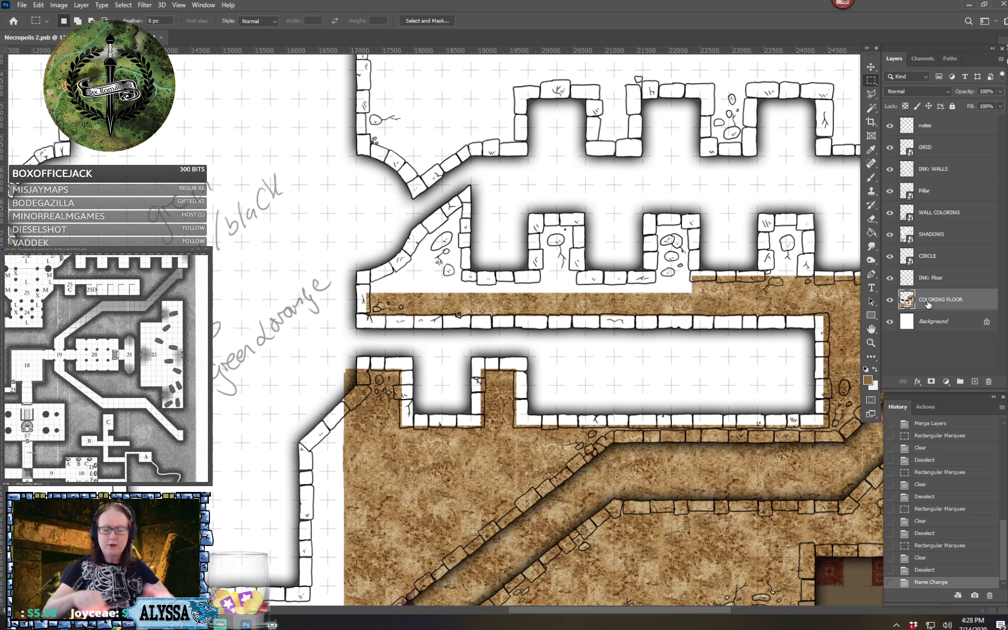
left_click(345, 390)
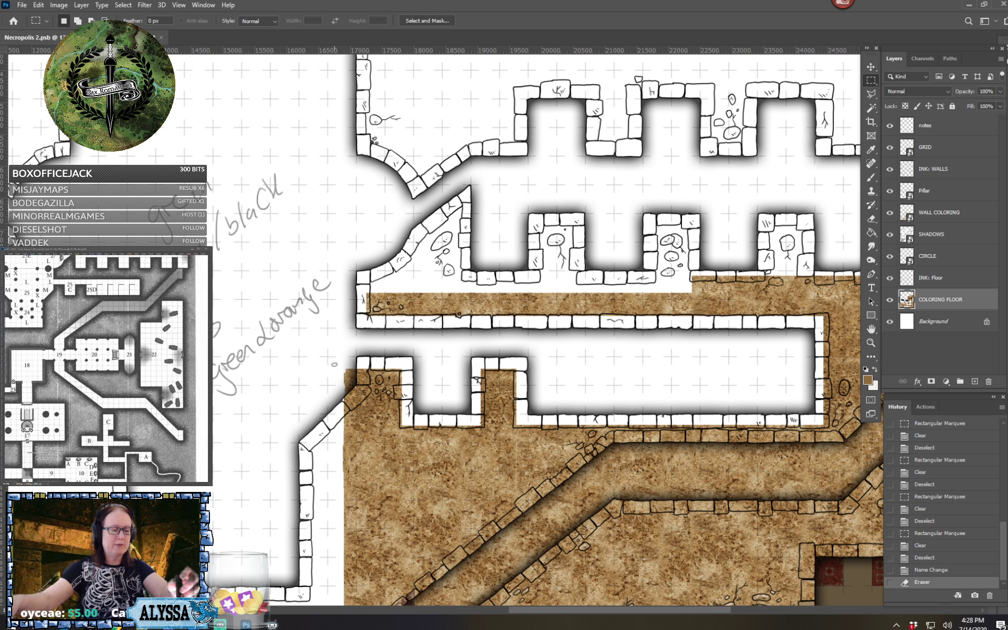
key("bracketright")
key("bracketright")
key("bracketright")
key("bracketright")
key("bracketright")
key("bracketright")
key("bracketright")
key("bracketright")
key("bracketleft")
key("bracketleft")
key("bracketleft")
key("bracketleft")
key("bracketleft")
key("bracketleft")
left_click(319, 348)
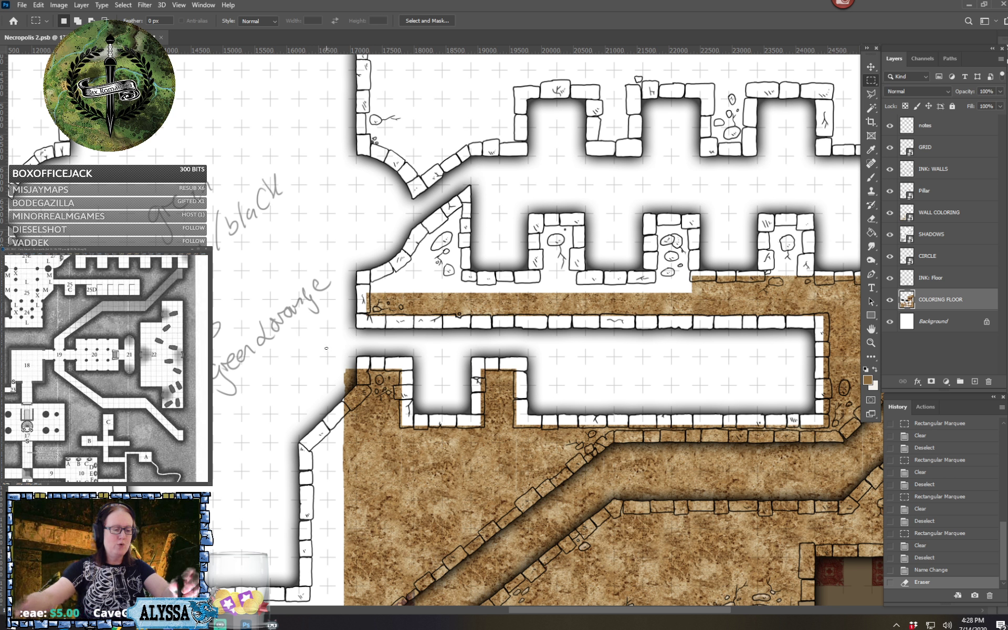
key("bracketright")
key("bracketright")
key("bracketright")
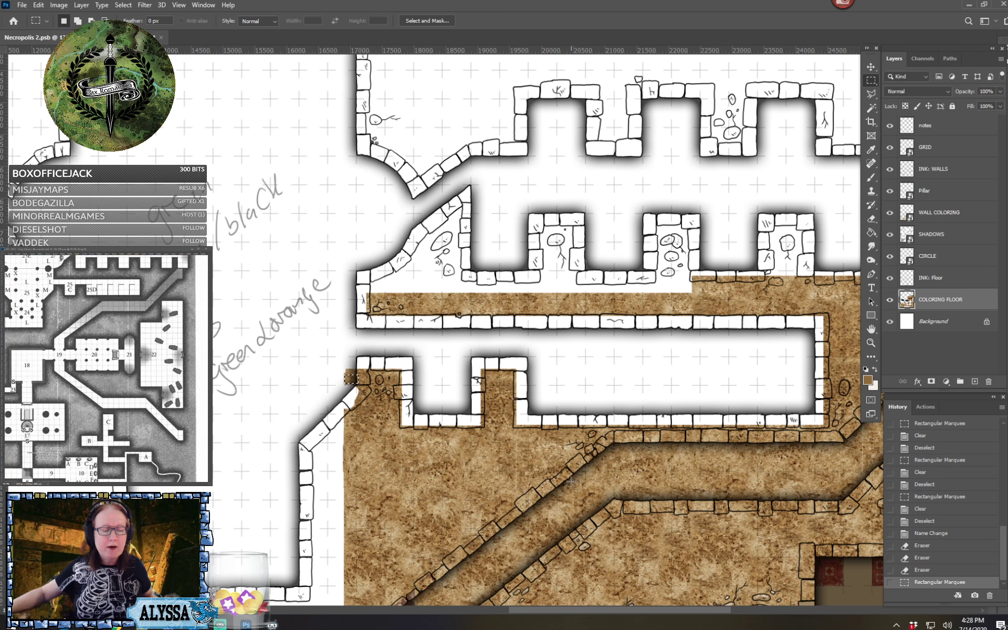
Clear the leftover brown patch outside the wall corner where the diagonal wall meets the corridor
scroll(571, 482, "down", 5)
scroll(570, 481, "right", 5)
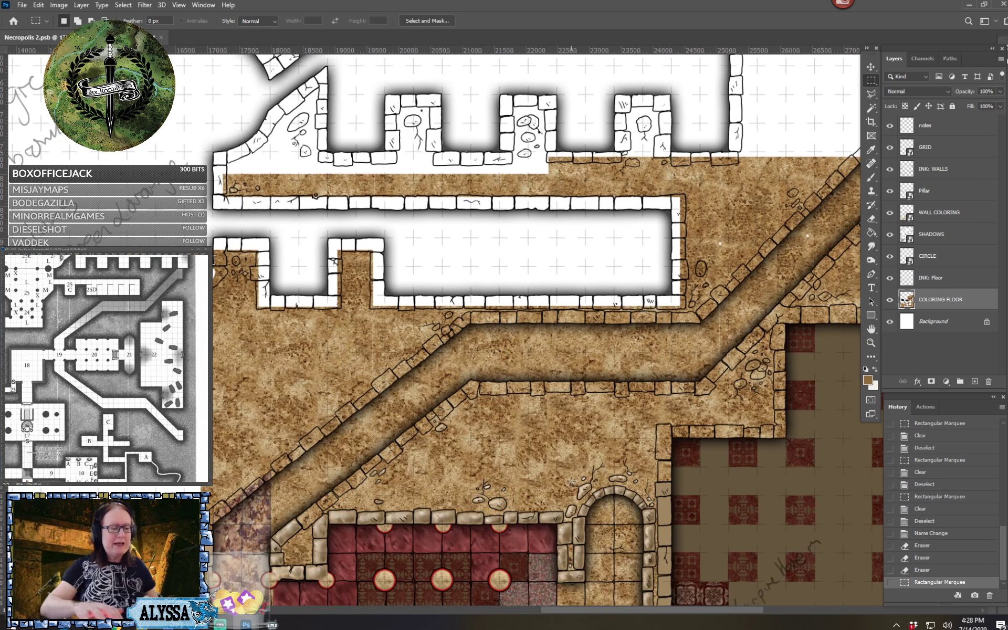
scroll(570, 481, "up", 4)
scroll(570, 482, "left", 8)
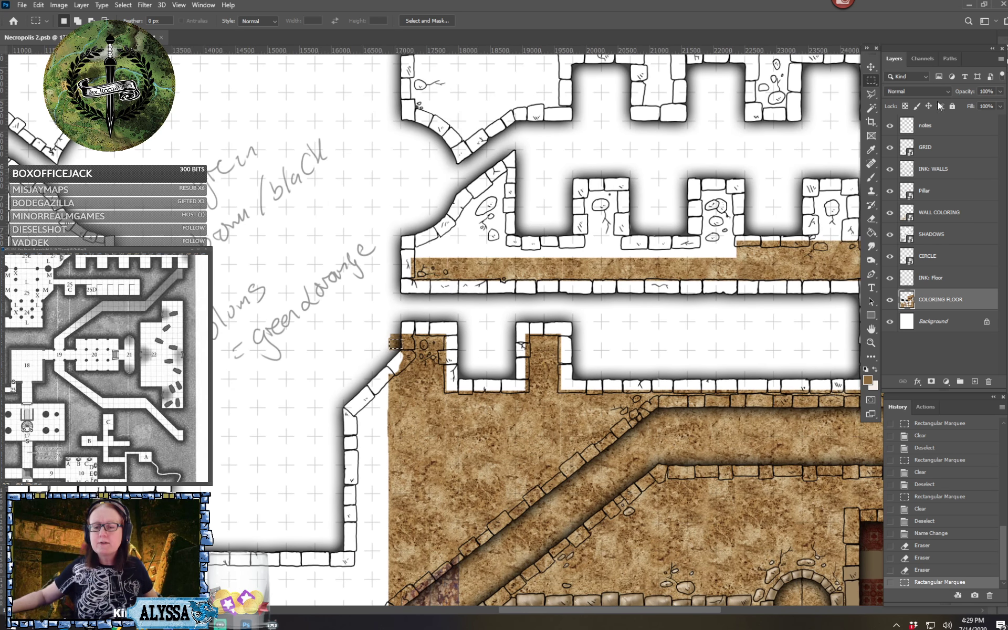
key("ctrl+d")
left_click_drag(385, 357, 412, 319)
key("Delete")
key("ctrl+d")
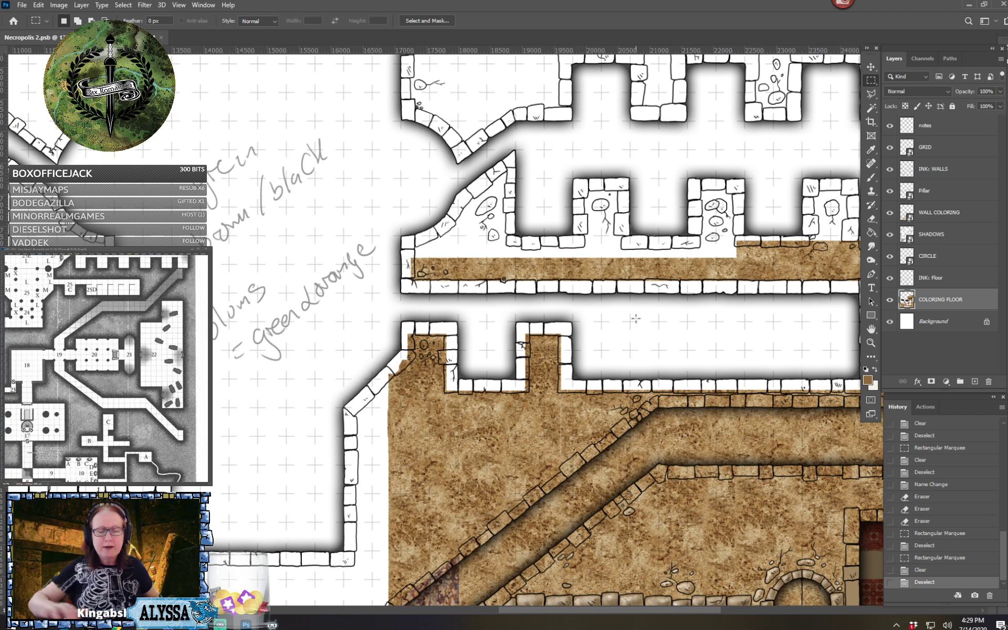
Duplicate a piece of brown ground texture into the three wall projections along the south side of the room with alcoves
scroll(635, 318, "down", 5)
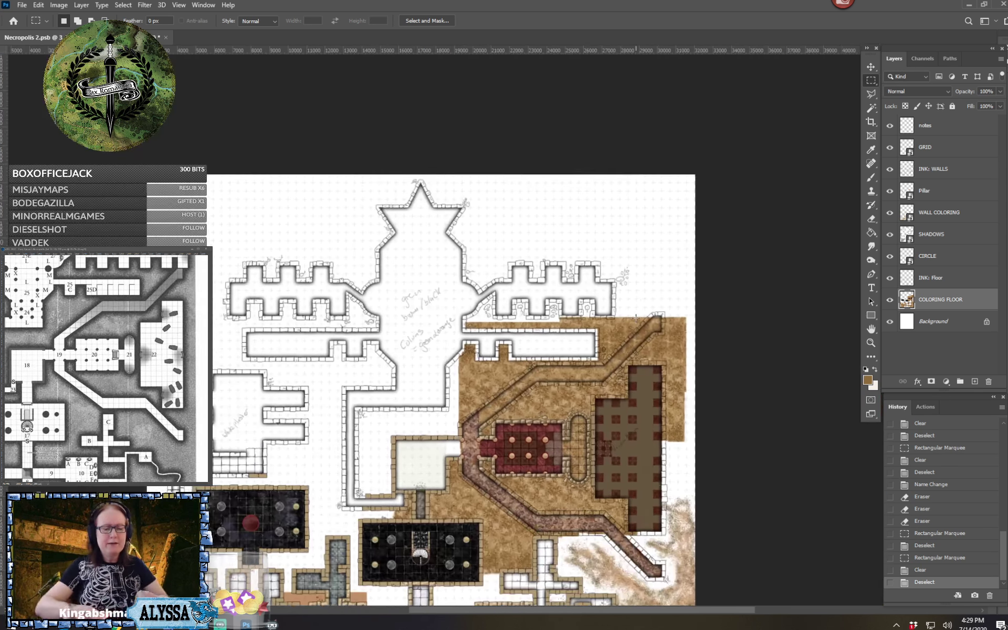
scroll(635, 319, "up", 3)
scroll(635, 318, "up", 4)
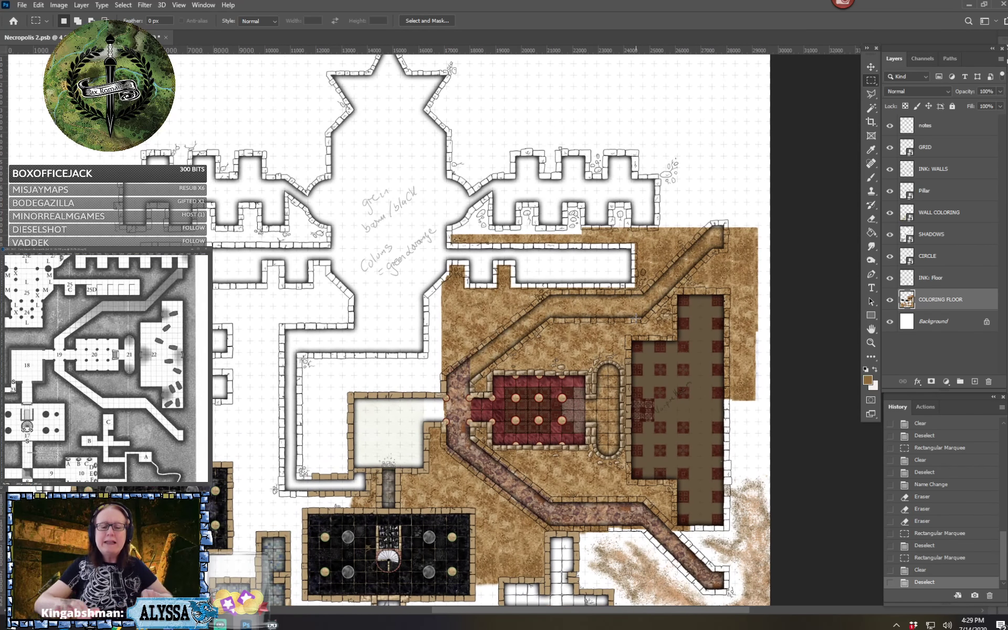
scroll(635, 318, "up", 1)
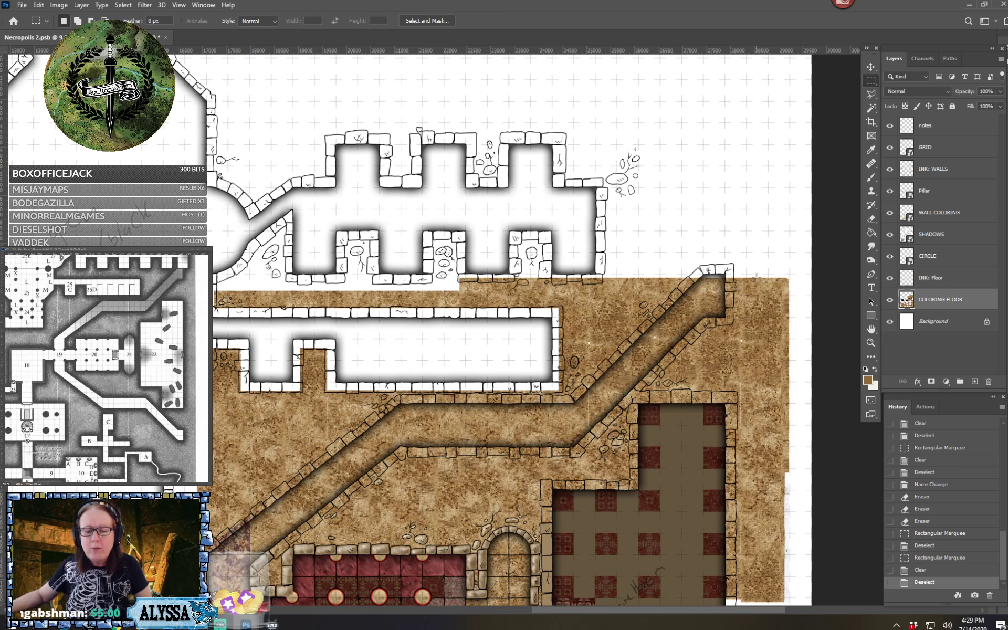
left_click_drag(746, 278, 362, 257)
key("v")
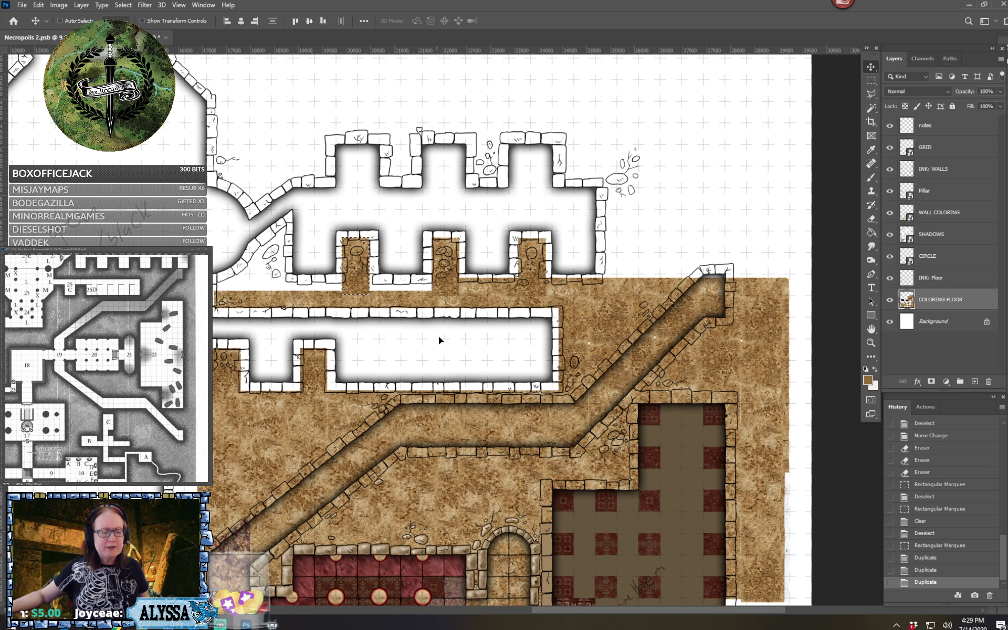
key("m")
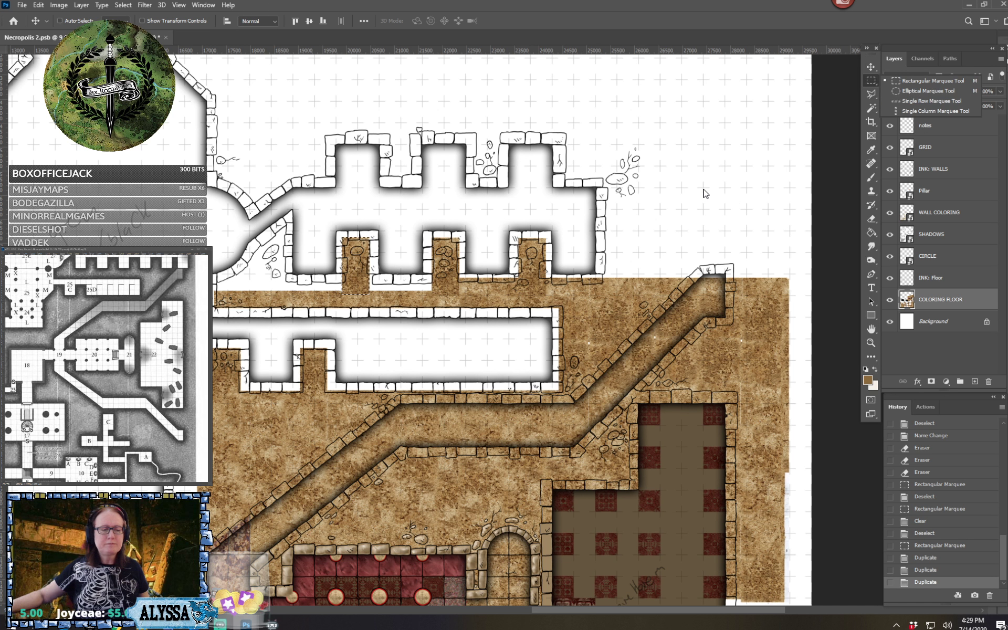
Retouch the purple stone floor at the bend of the southern corridor with the Clone Stamp tool
scroll(703, 189, "down", 5)
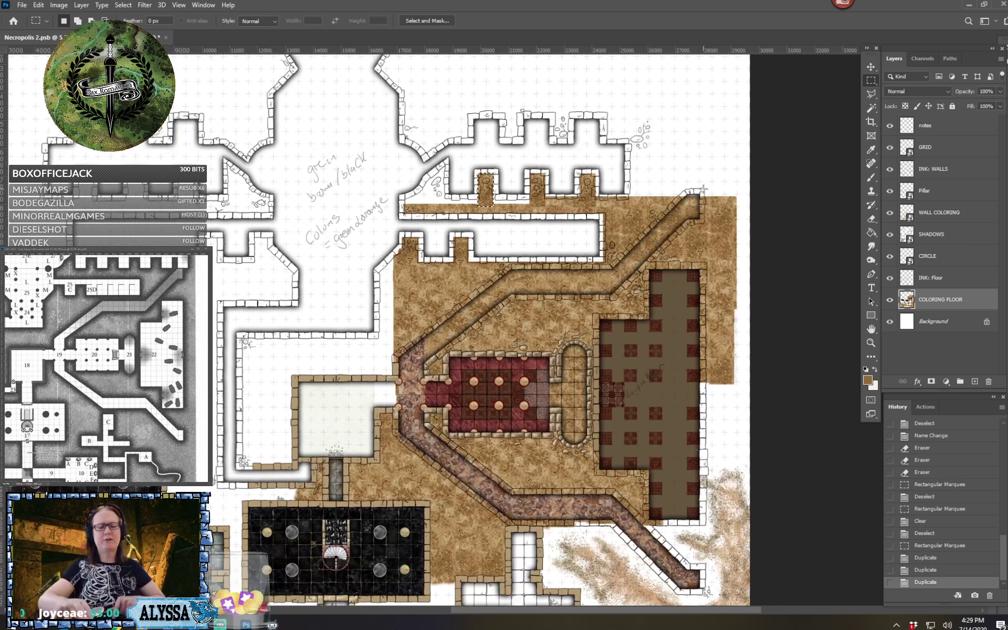
scroll(704, 188, "up", 3)
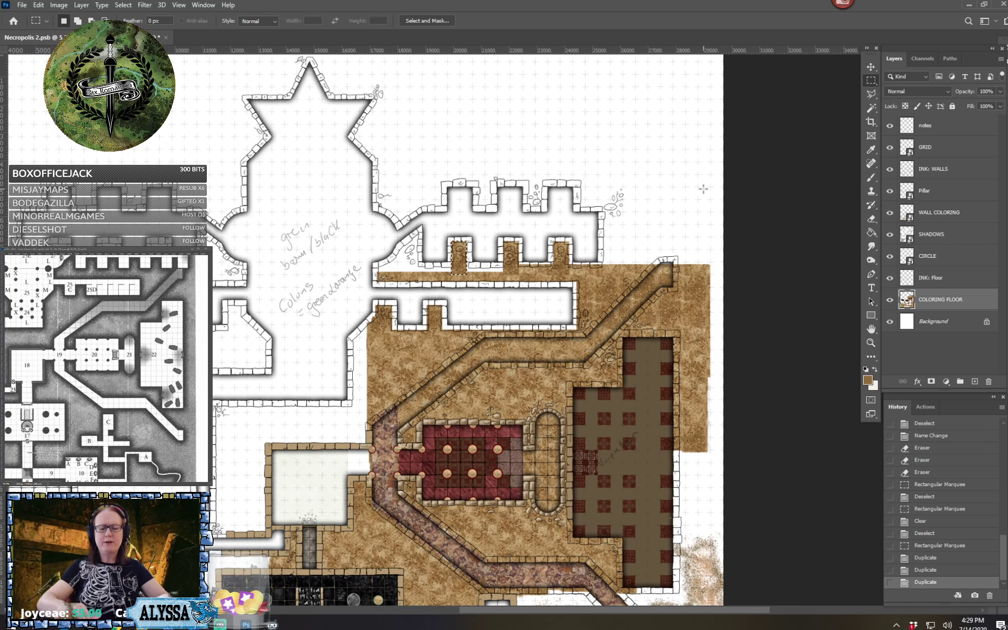
scroll(703, 189, "up", 1)
scroll(703, 189, "up", 1)
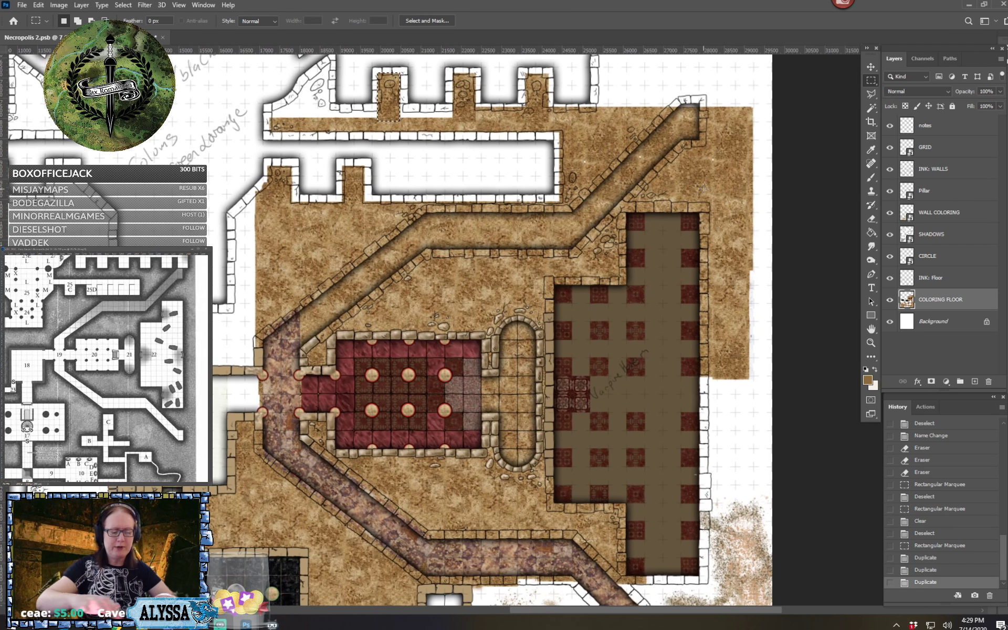
scroll(703, 189, "up", 3)
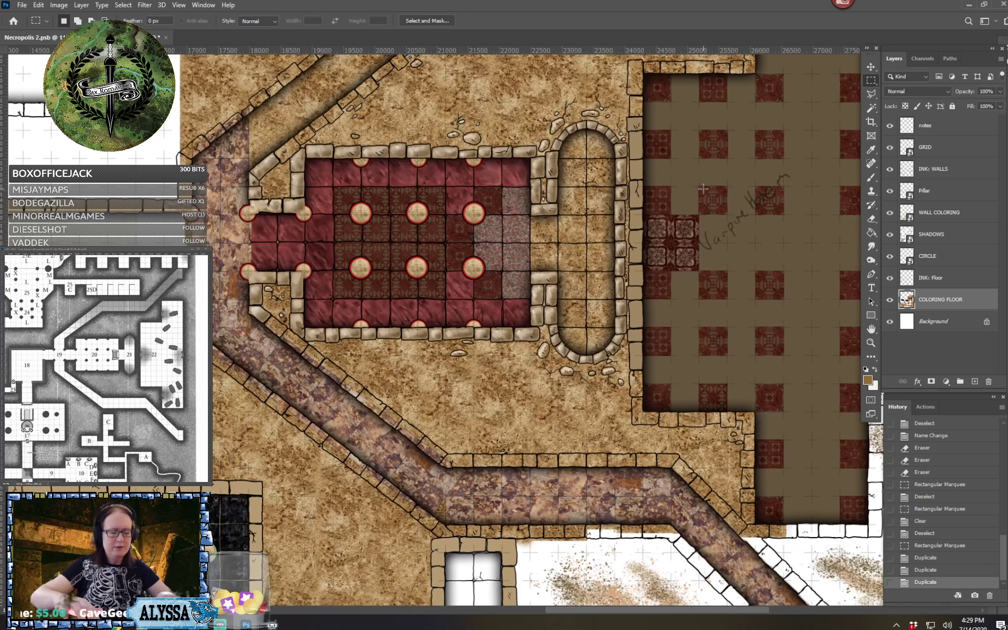
scroll(703, 189, "up", 2)
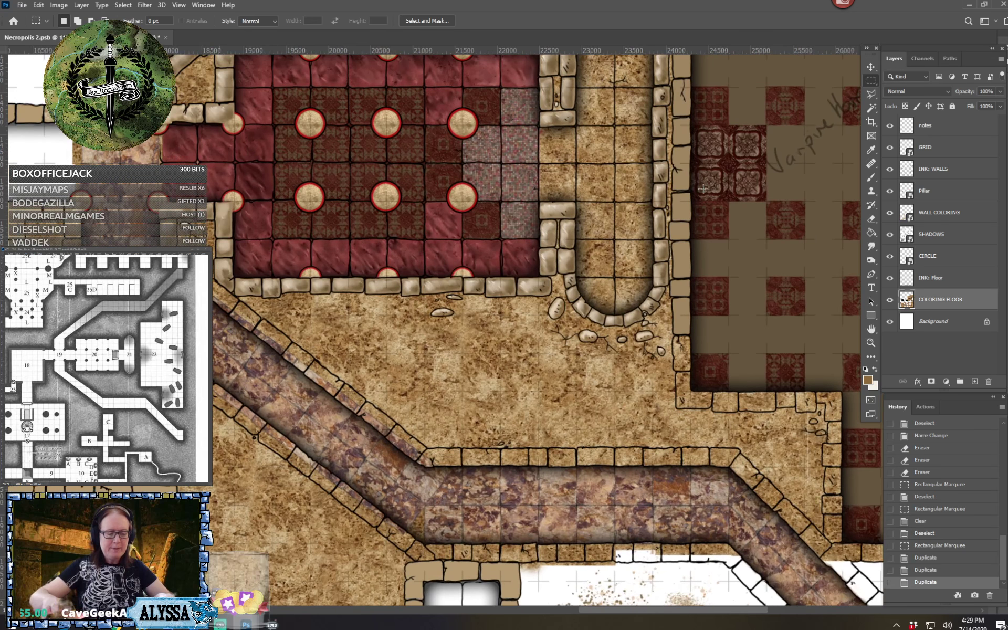
scroll(704, 188, "up", 2)
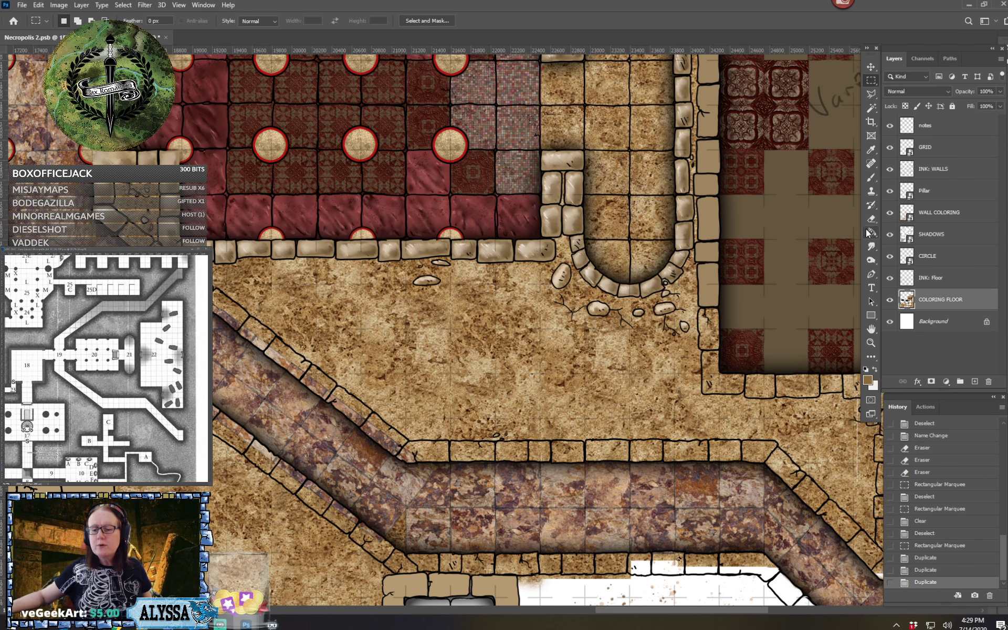
left_click(871, 192)
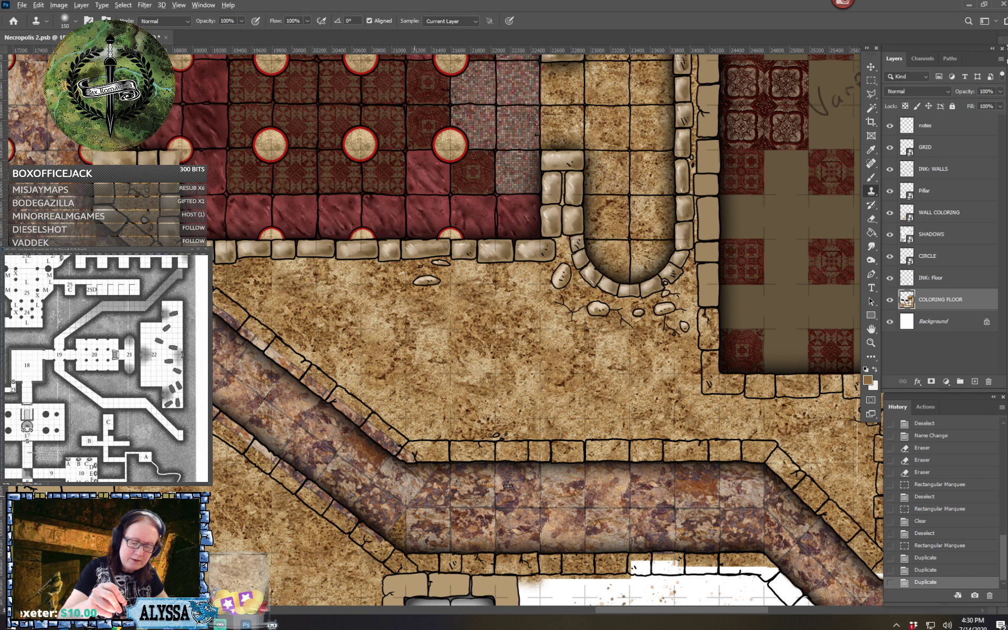
left_click_drag(414, 495, 422, 484)
left_click(539, 484)
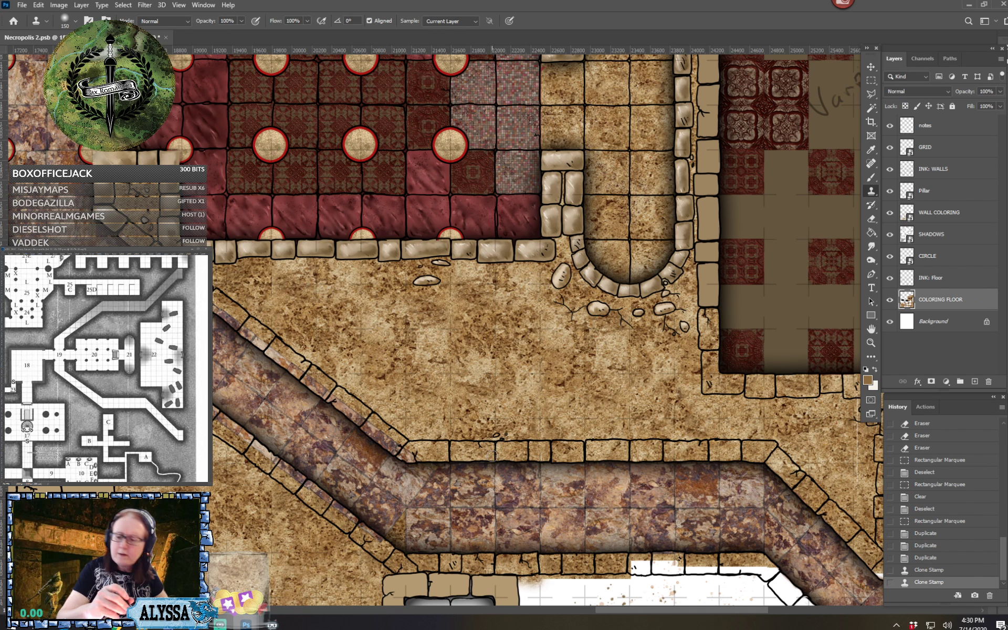
left_click(871, 80)
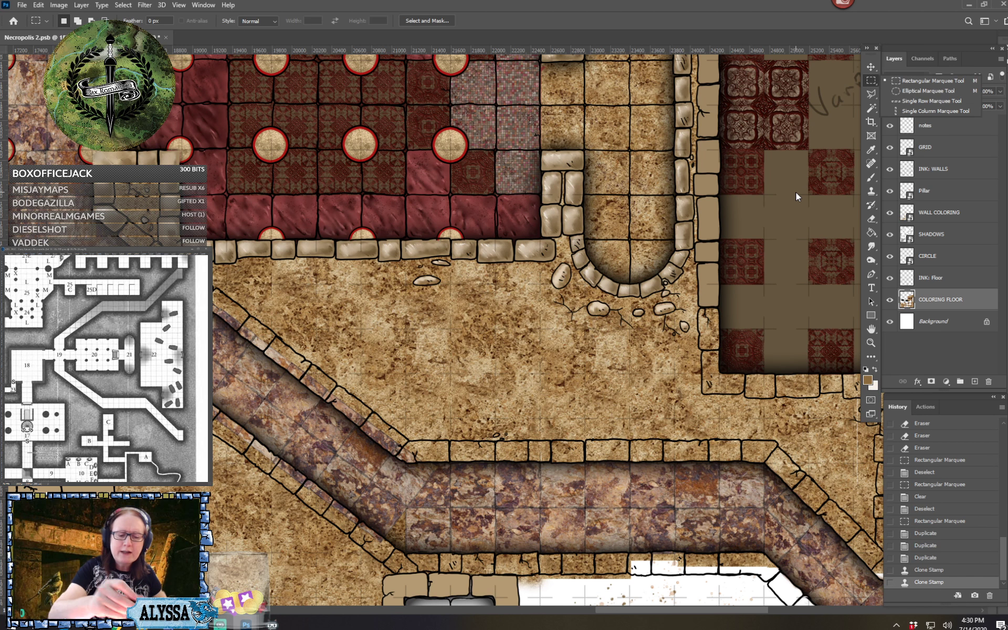
left_click(563, 401)
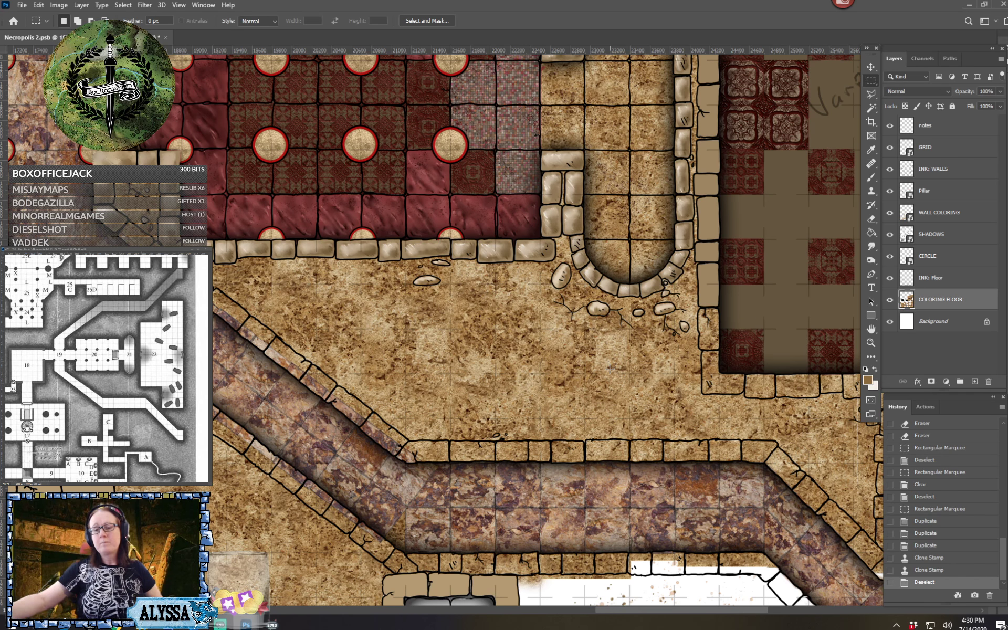
left_click_drag(565, 388, 593, 438)
left_click(620, 387)
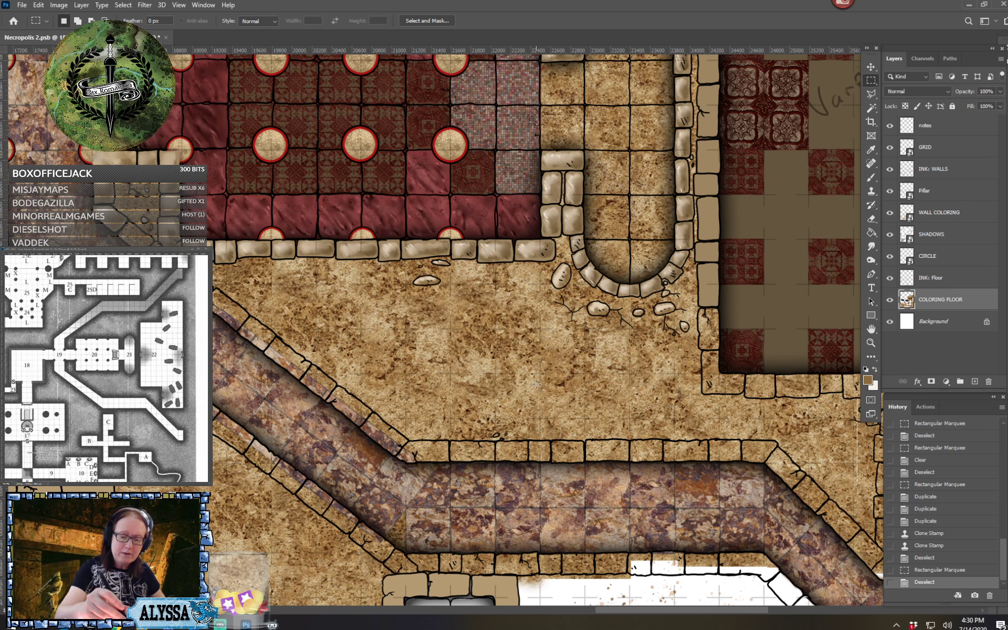
left_click_drag(537, 384, 594, 440)
left_click_drag(543, 417, 565, 387)
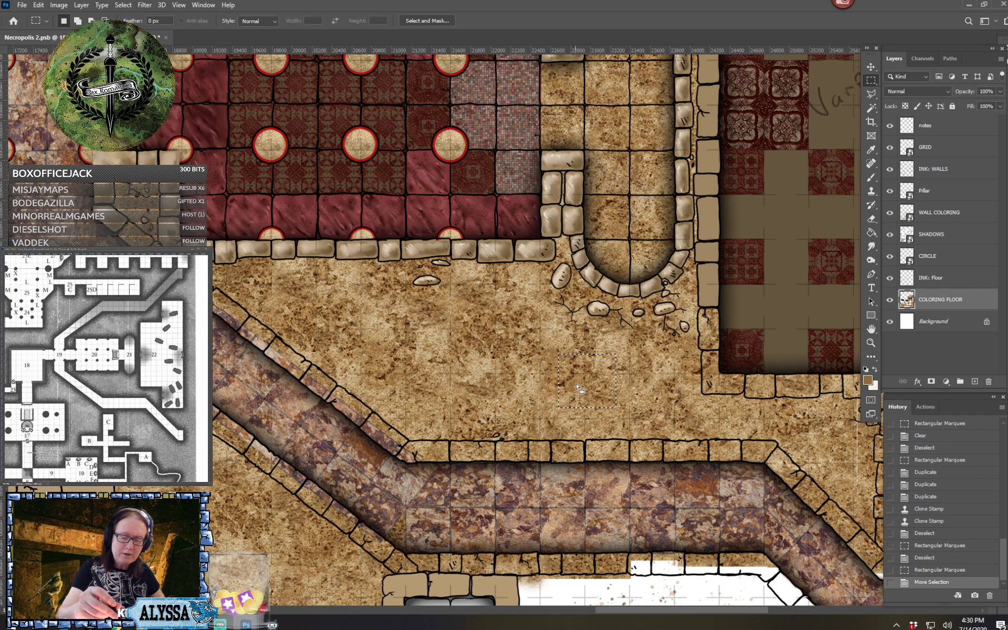
left_click(564, 394)
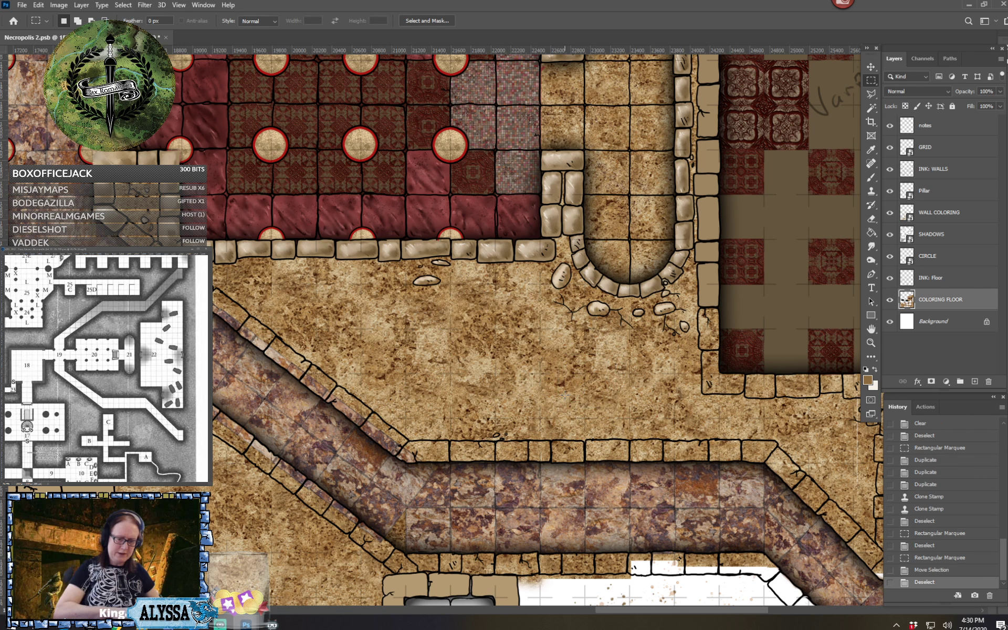
Blend the remaining seams in the purple stone floor at the western bend of the southern corridor with the Clone Stamp tool
left_click(871, 191)
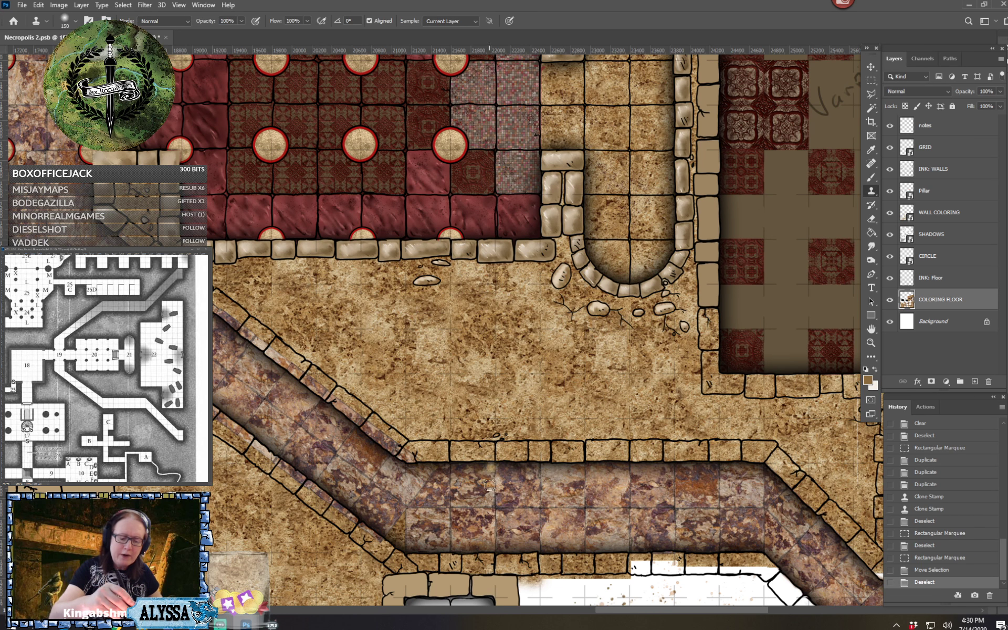
left_click(561, 486, "alt")
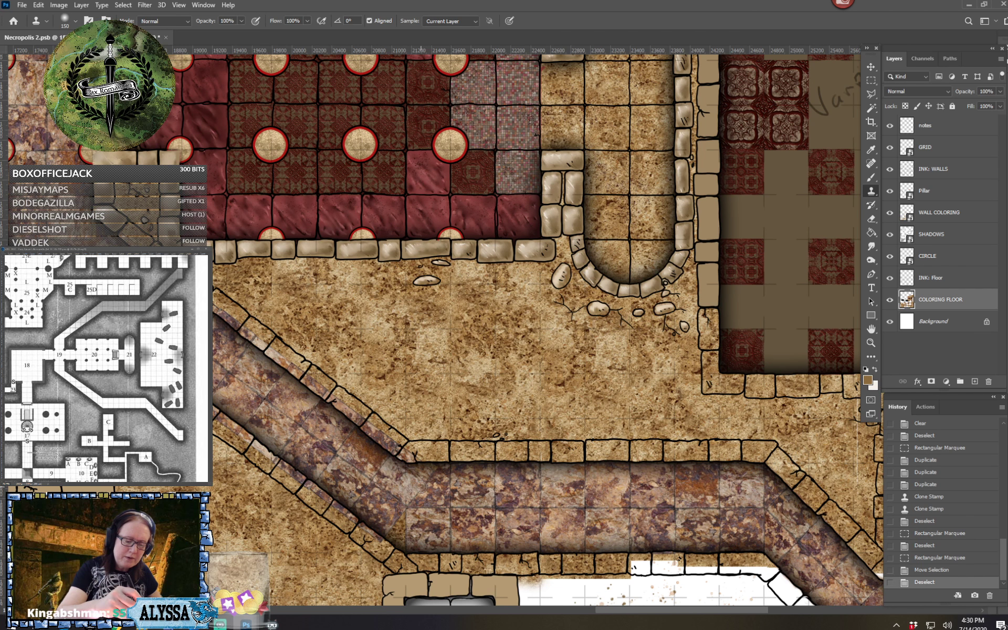
mouse_move(420, 487)
left_mouse_down()
mouse_move(432, 468)
mouse_move(414, 497)
mouse_move(410, 476)
mouse_move(436, 474)
left_mouse_up()
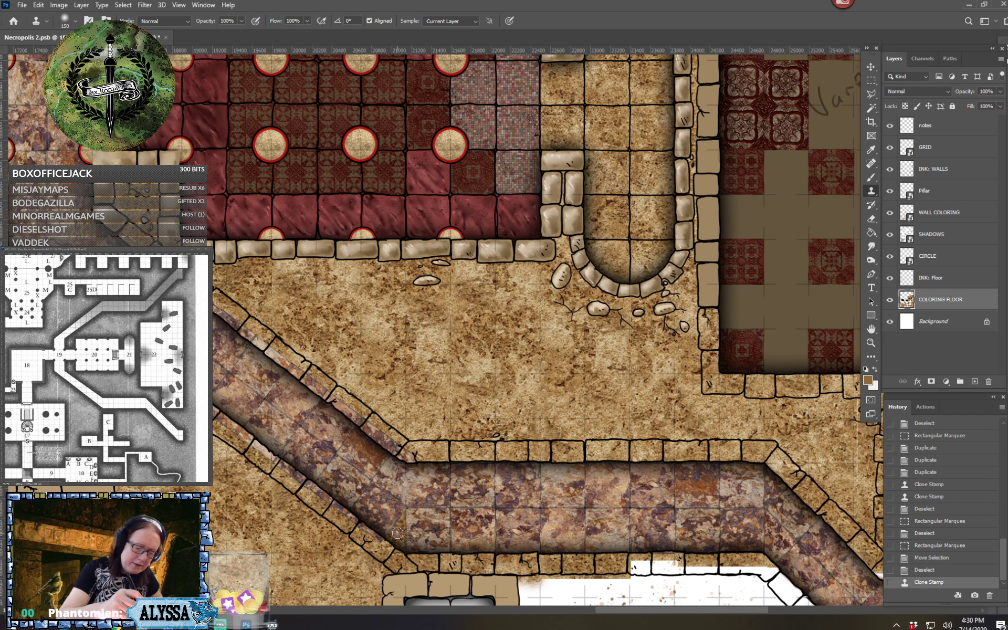
mouse_move(397, 532)
left_mouse_down()
mouse_move(399, 546)
mouse_move(404, 517)
mouse_move(396, 524)
mouse_move(400, 515)
mouse_move(402, 536)
mouse_move(409, 505)
left_mouse_up()
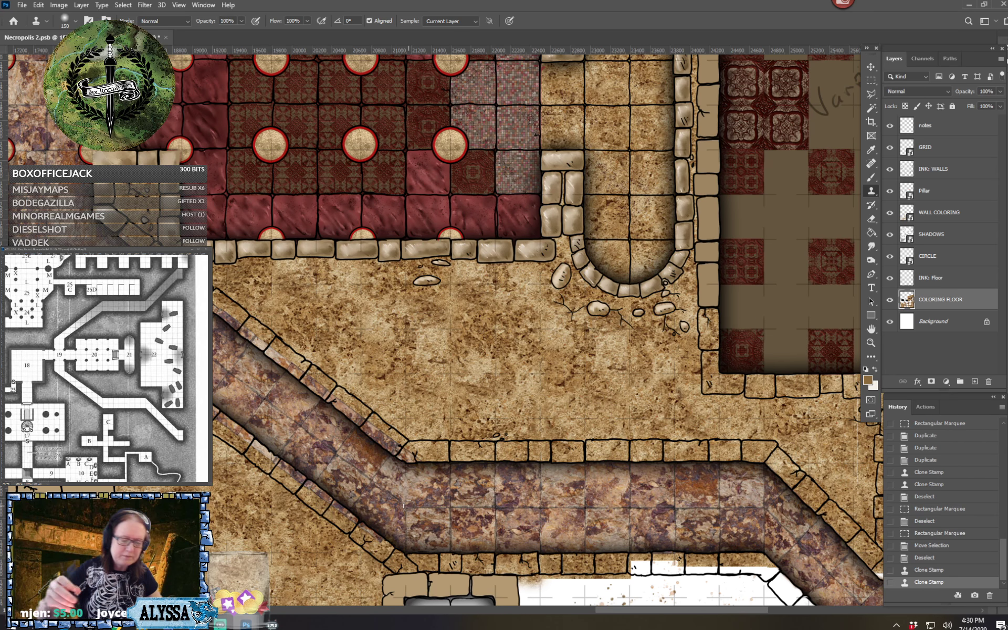
Copy a two-by-two-square patch of white marble floor and place it over the untextured gap at the room's opening onto the purple corridor
scroll(408, 505, "right", 4)
scroll(408, 506, "down", 2)
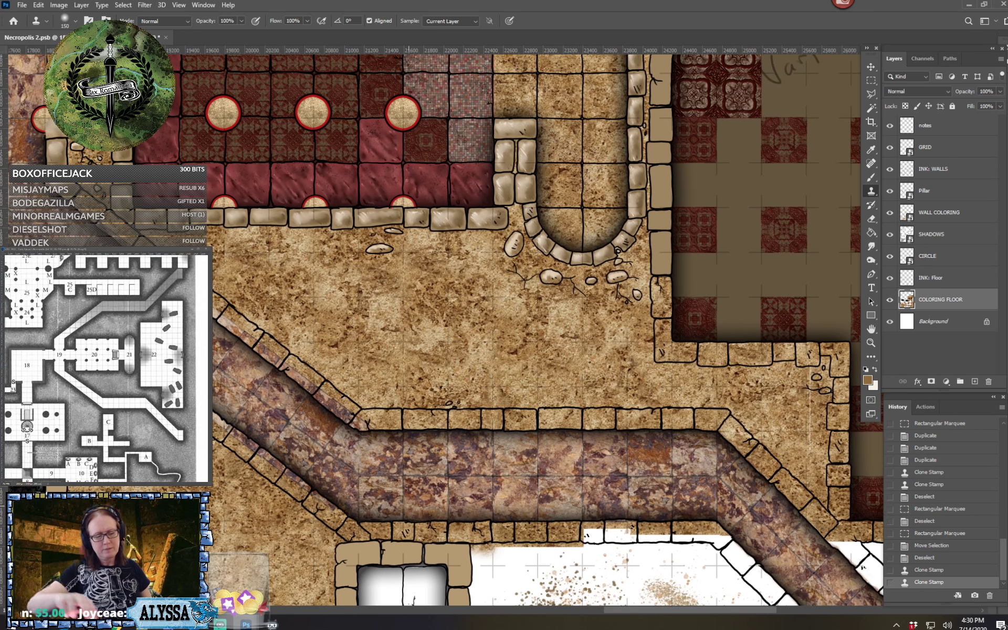
scroll(409, 506, "left", 7)
scroll(408, 505, "up", 4)
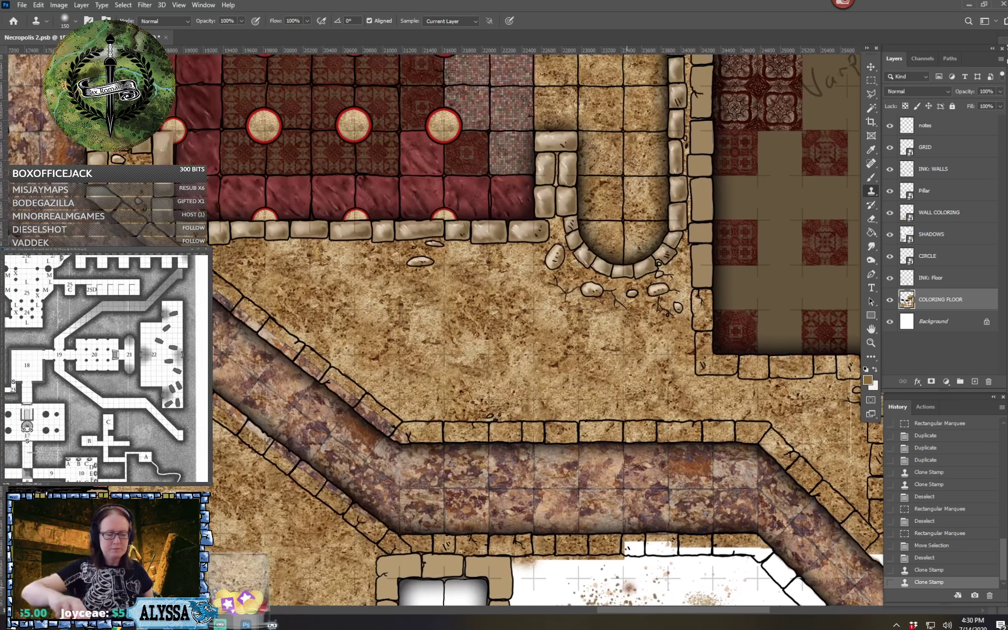
scroll(408, 505, "left", 5)
scroll(408, 505, "up", 3)
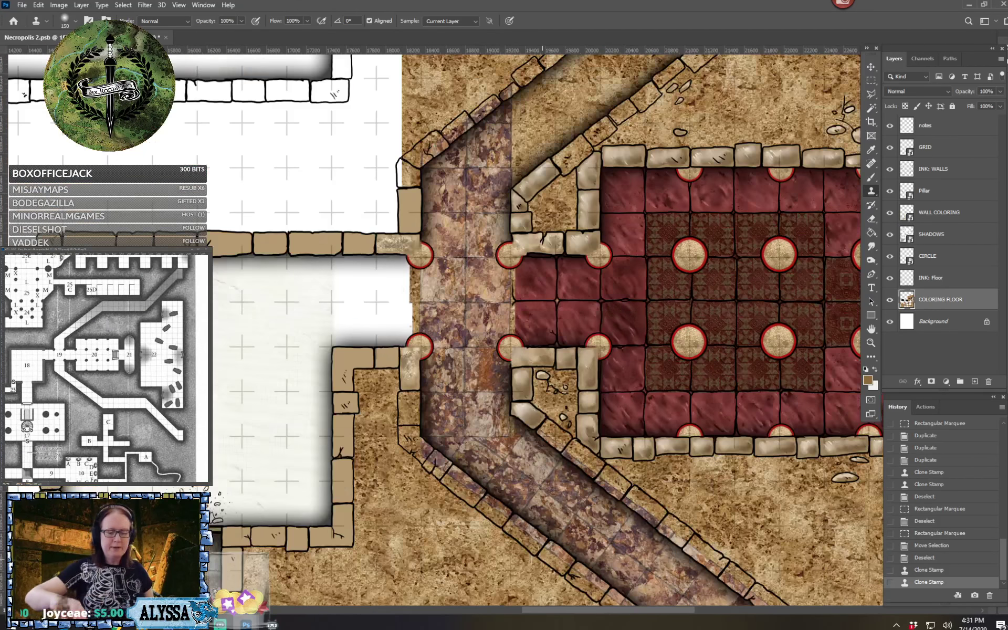
scroll(408, 505, "up", 3)
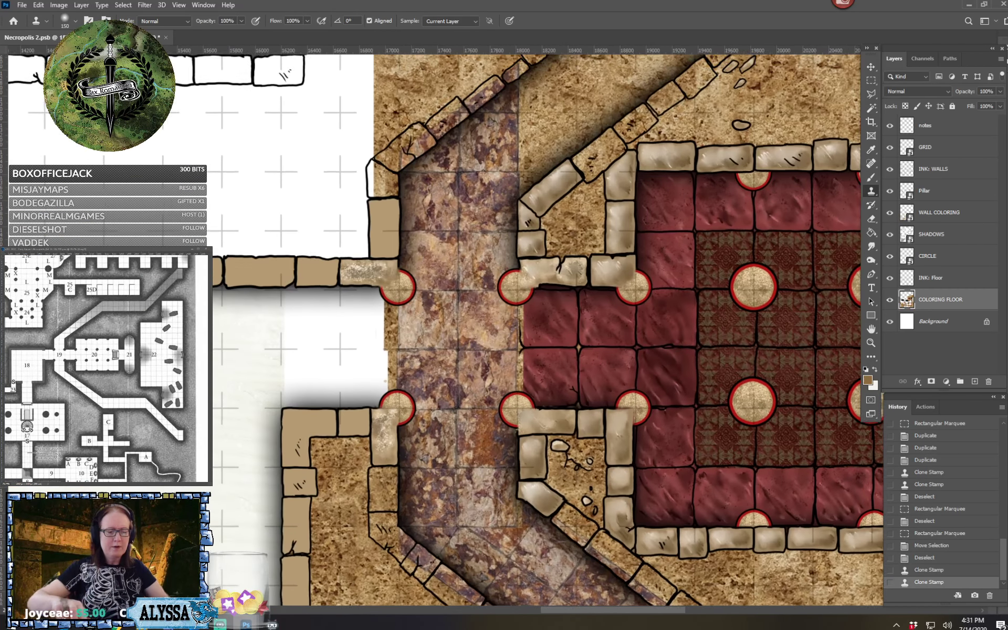
scroll(408, 505, "left", 2)
scroll(408, 505, "left", 2)
scroll(407, 505, "down", 1)
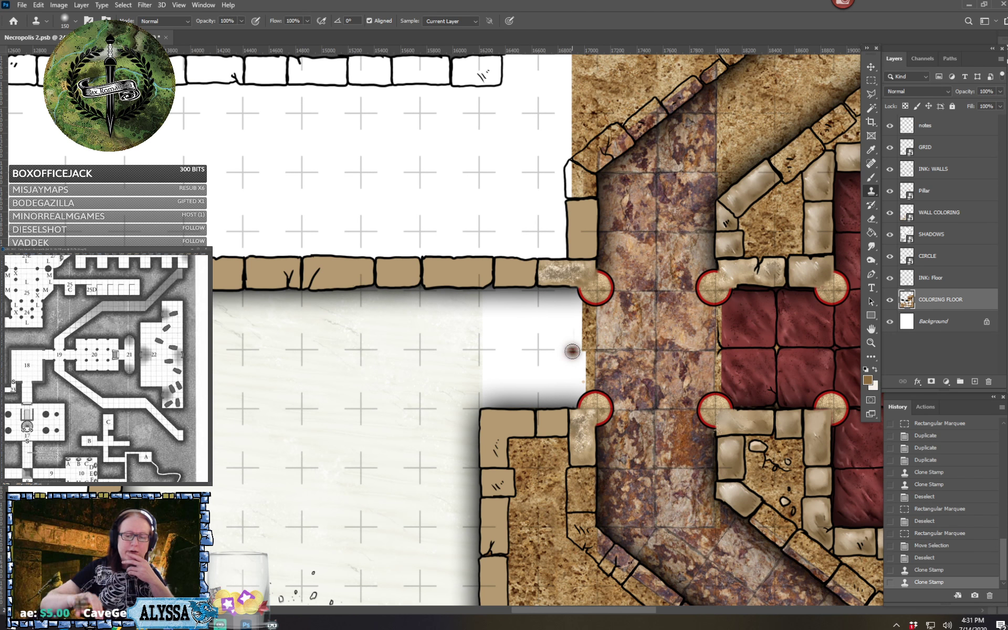
scroll(572, 351, "down", 1)
scroll(572, 351, "right", 2)
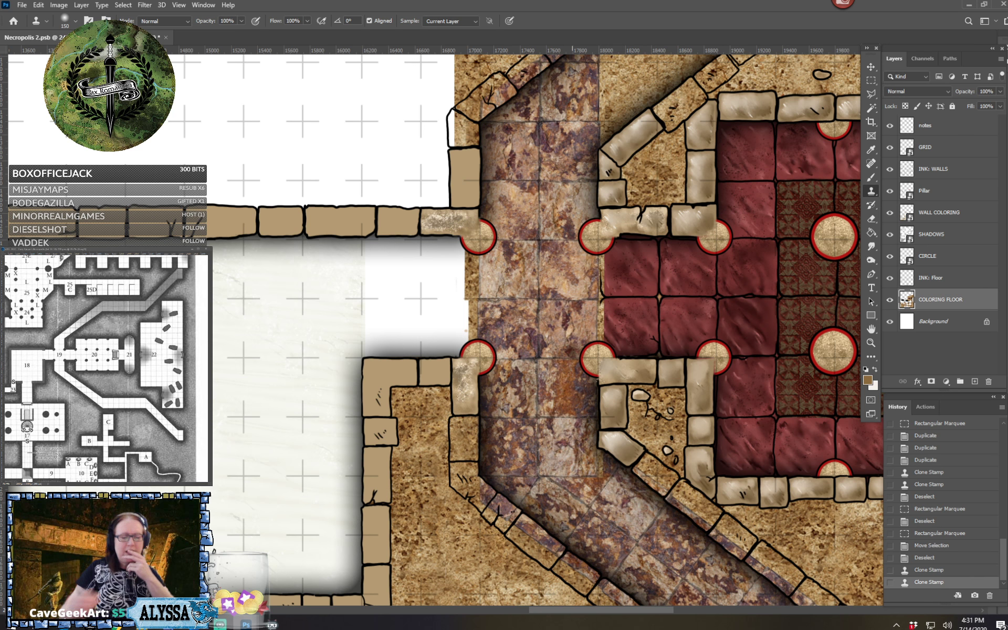
scroll(445, 332, "left", 2)
scroll(445, 333, "down", 1)
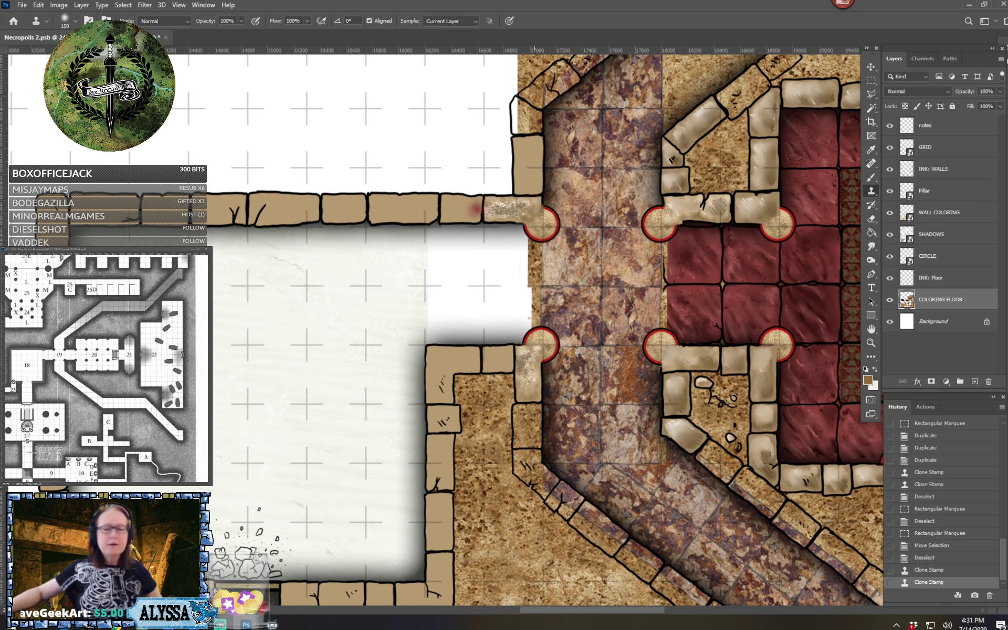
left_click(870, 80)
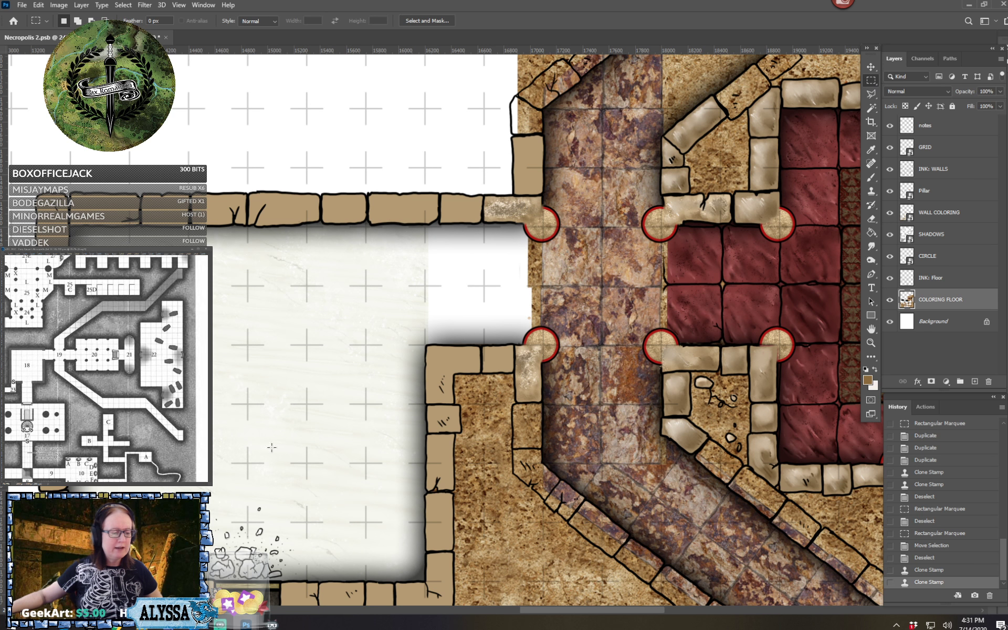
left_click_drag(246, 463, 367, 347)
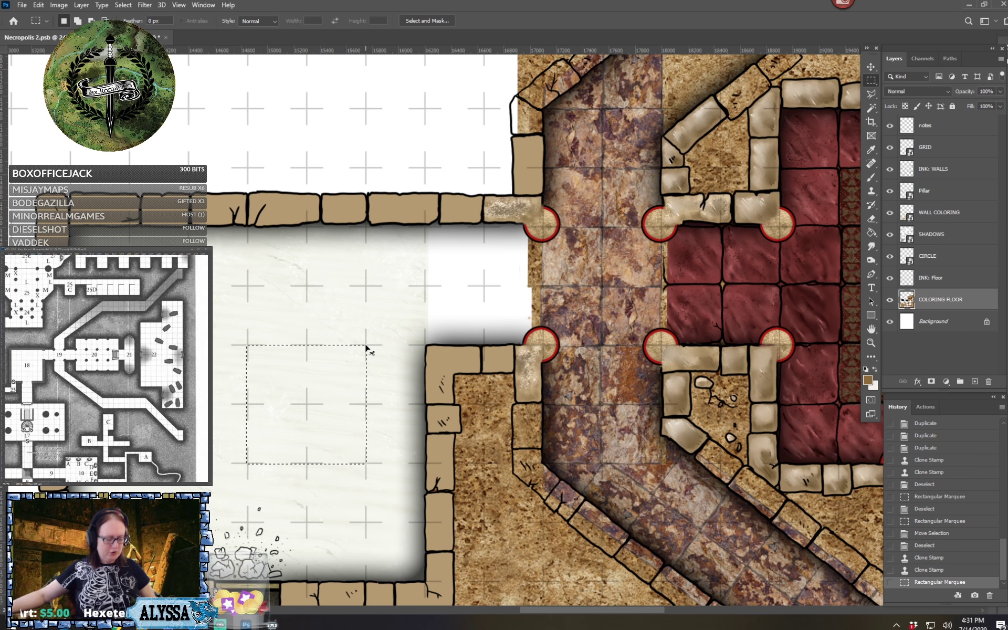
key("ctrl+c")
key("ctrl+v")
key("v")
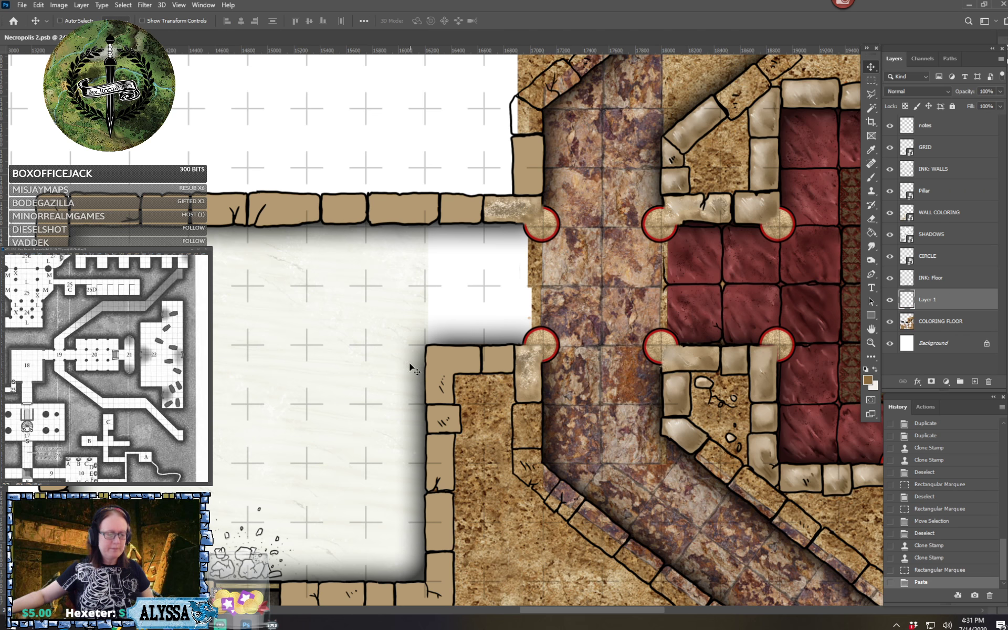
left_click_drag(342, 379, 512, 255)
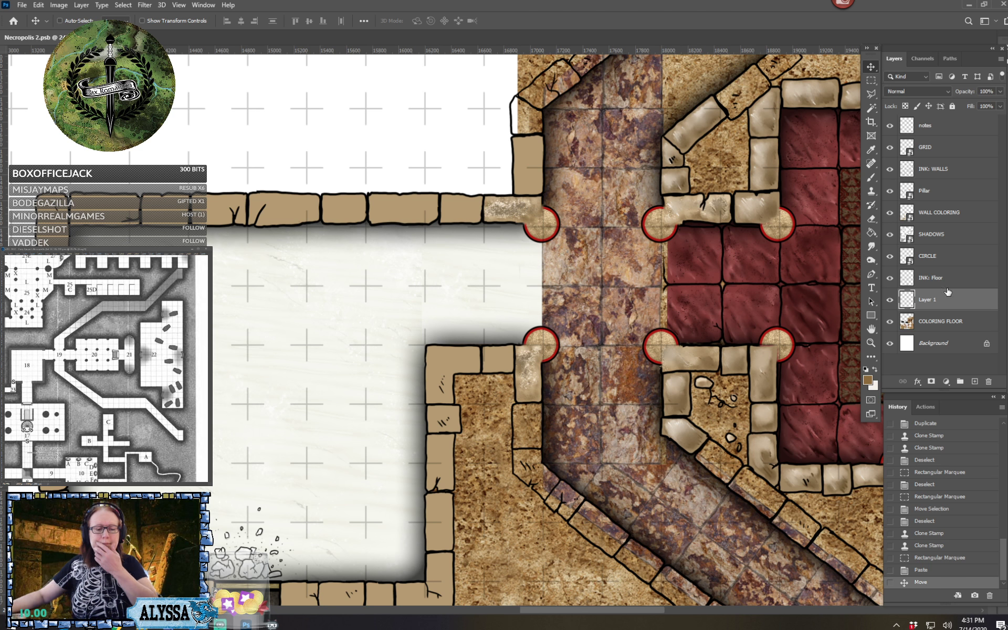
Merge the pasted marble layer with the COLORING FLOOR layer and name the merged layer COLORING FLOOR
left_click(941, 319, "shift")
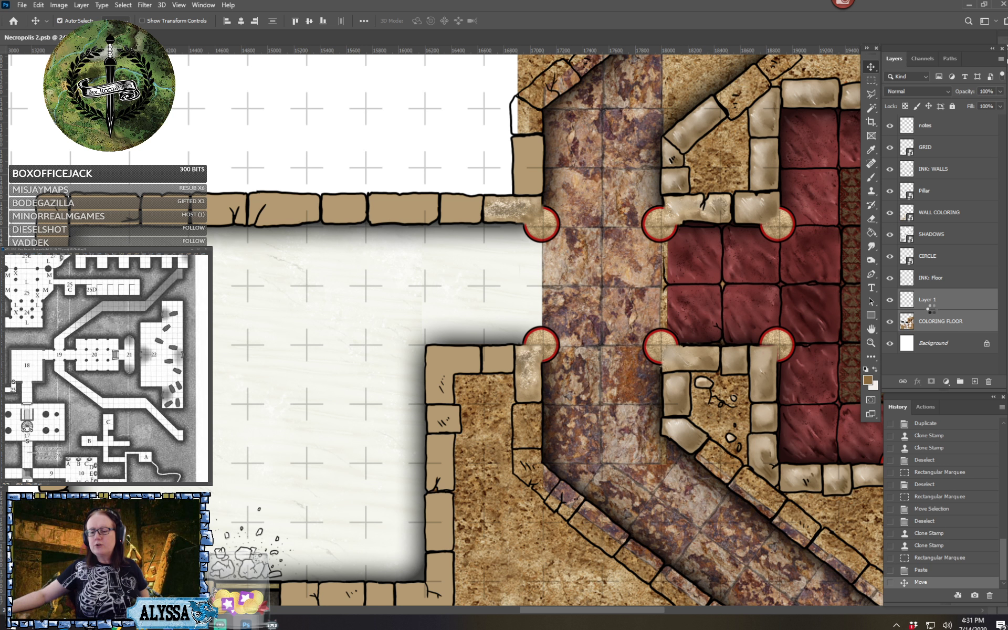
key("ctrl+e")
double_click(927, 300)
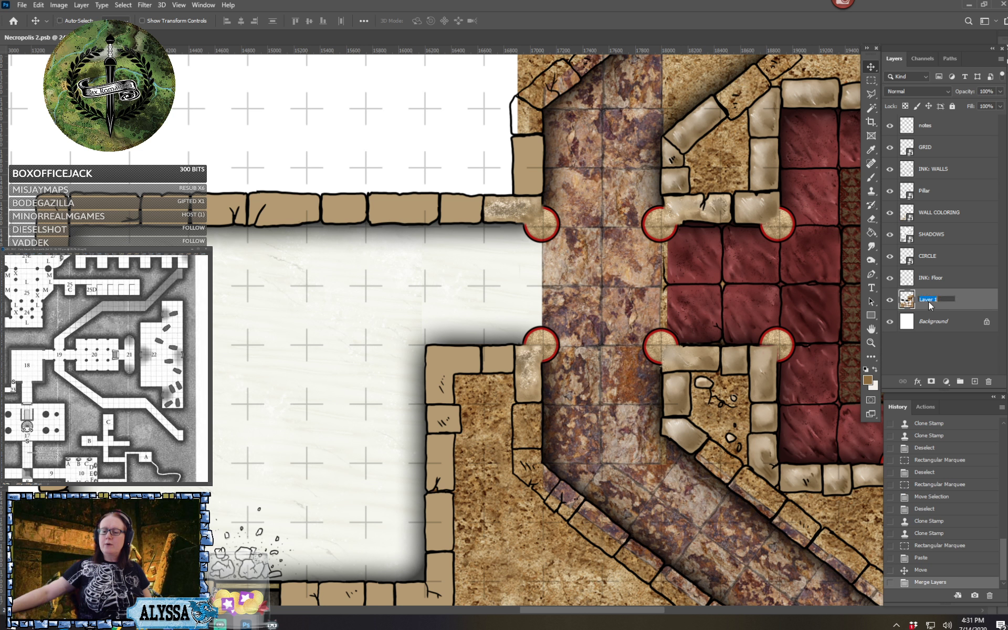
type("COLORIN")
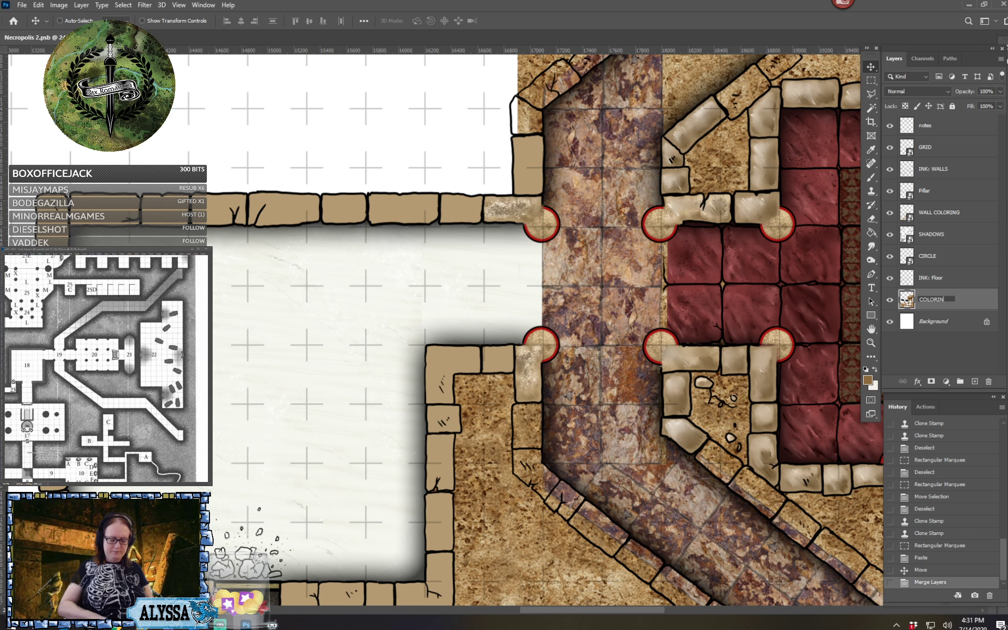
type("G FLOOR")
key("Return")
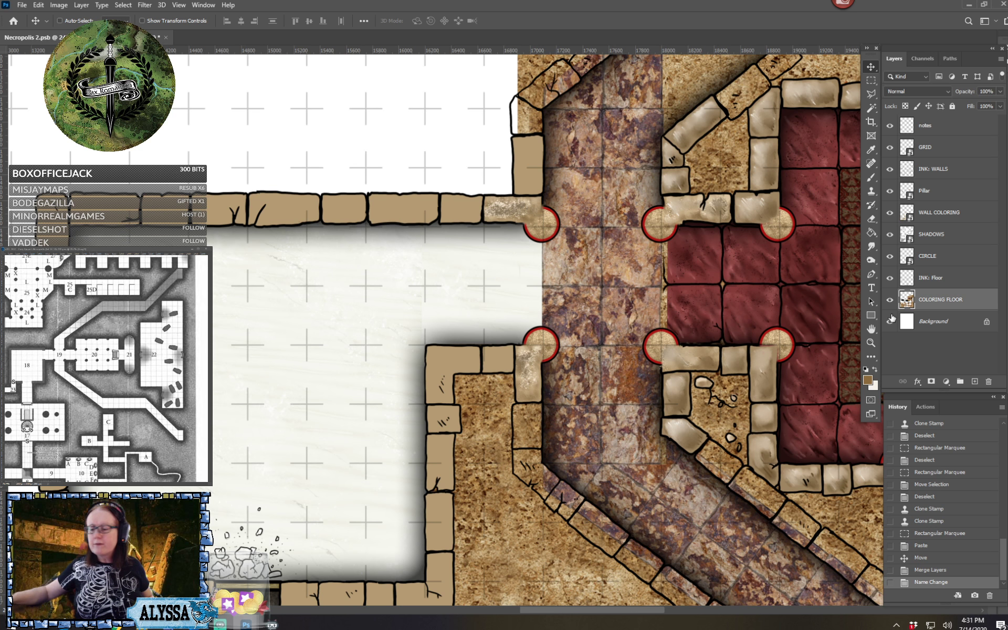
Blend the seams of the added white marble patch into the surrounding room floor with the Clone Stamp tool
key("ctrl+plus")
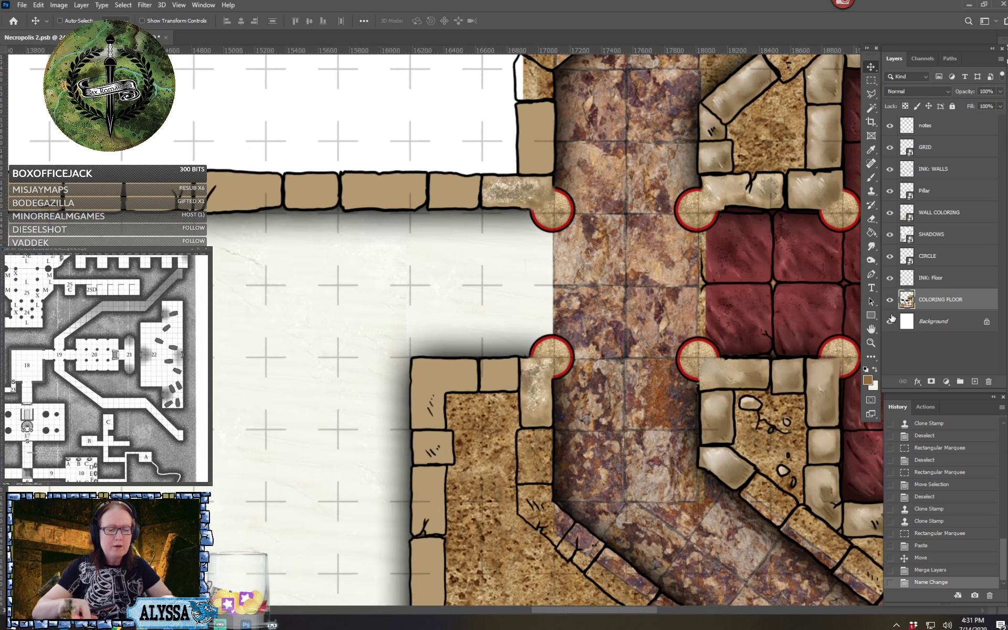
scroll(445, 330, "up", 1)
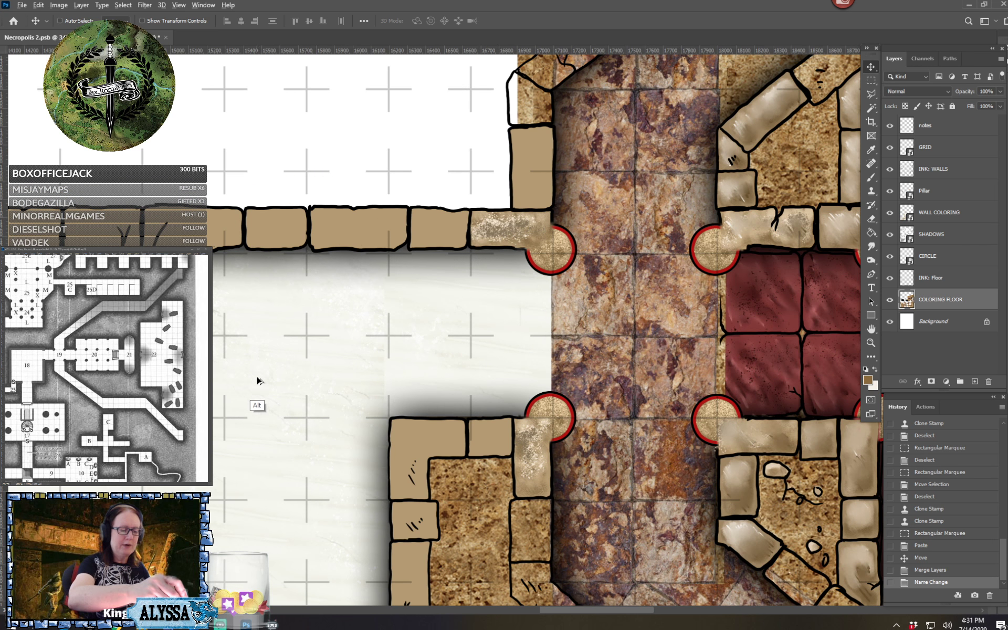
left_click(870, 191)
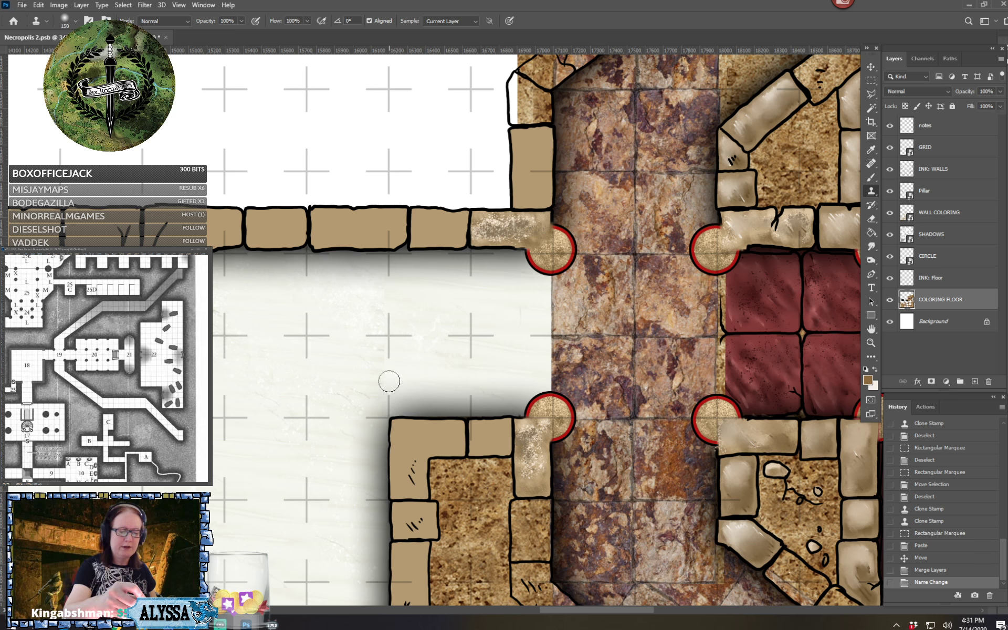
mouse_move(413, 365)
left_mouse_down()
mouse_move(465, 387)
mouse_move(452, 385)
left_mouse_up()
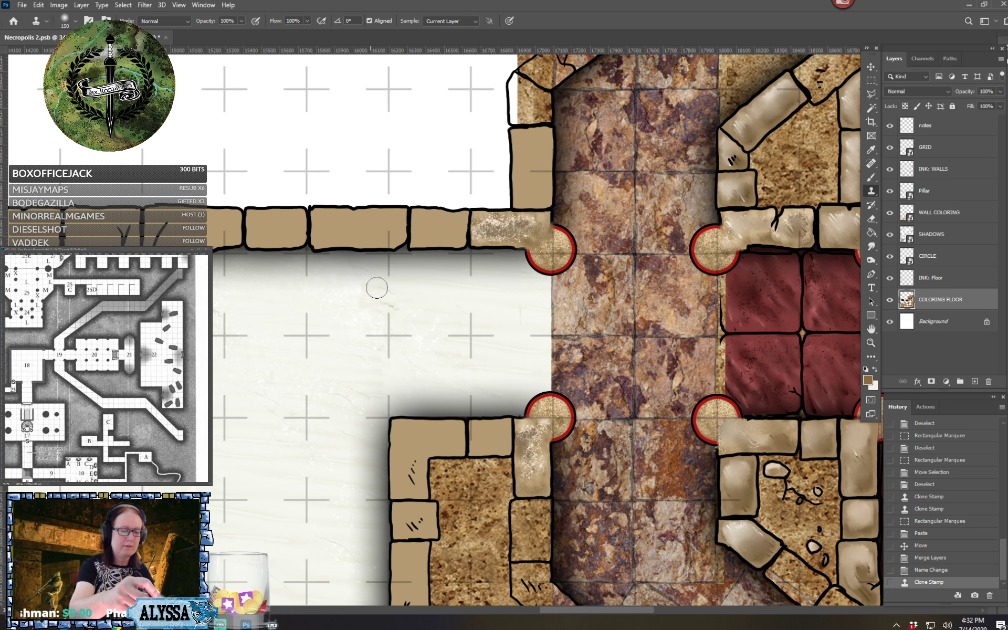
left_click(326, 297)
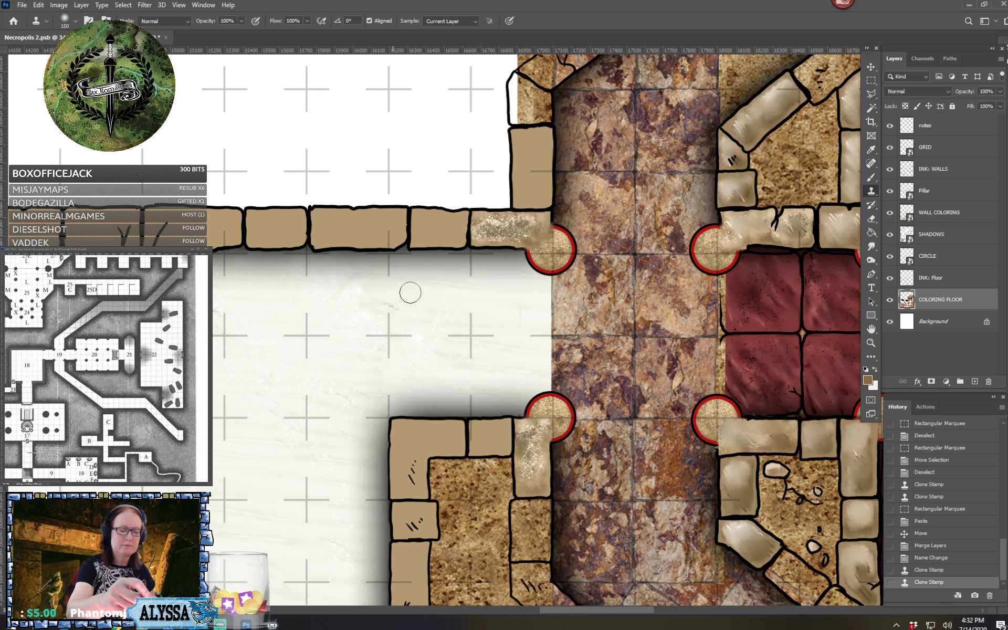
mouse_move(410, 290)
left_mouse_down()
mouse_move(443, 283)
mouse_move(435, 295)
mouse_move(475, 279)
mouse_move(454, 279)
left_mouse_up()
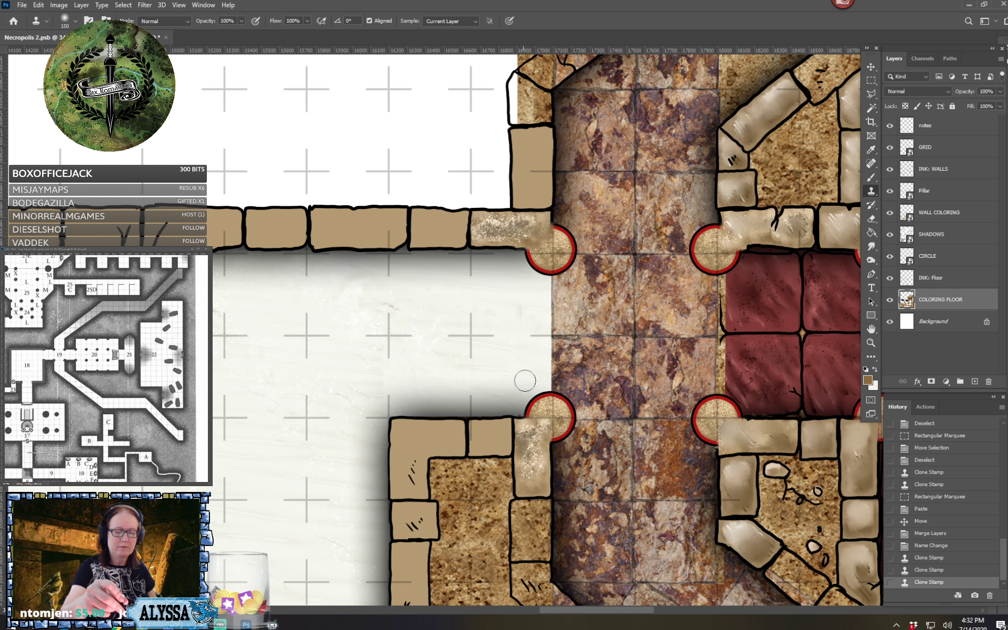
mouse_move(496, 405)
left_mouse_down()
mouse_move(516, 396)
mouse_move(378, 291)
mouse_move(357, 358)
left_mouse_up()
Clone red stone texture over the brown strip where the red entrance floor meets the purple corridor
scroll(517, 396, "down", 4)
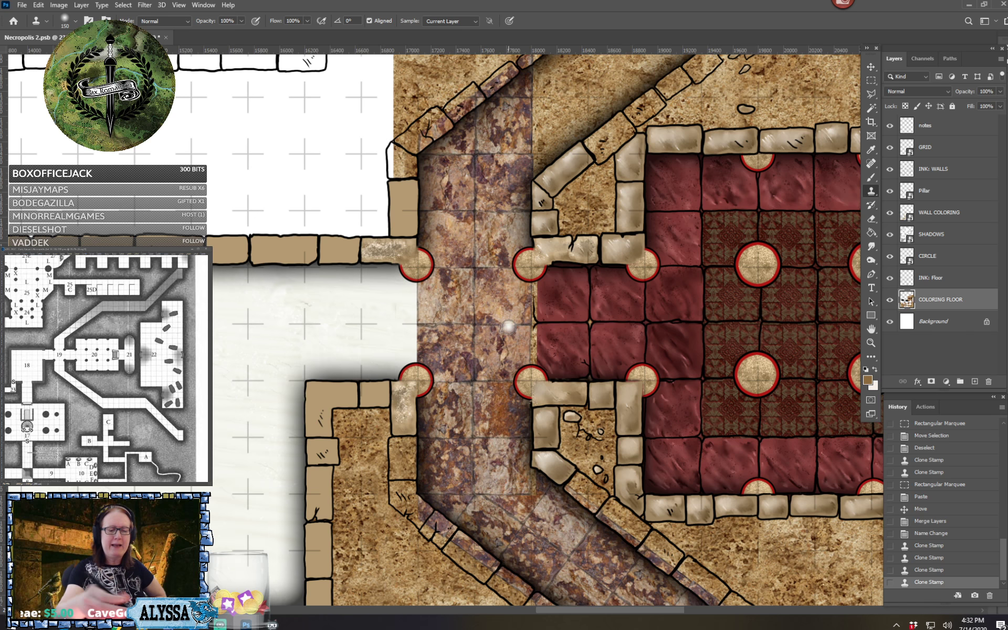
left_click_drag(538, 322, 499, 357)
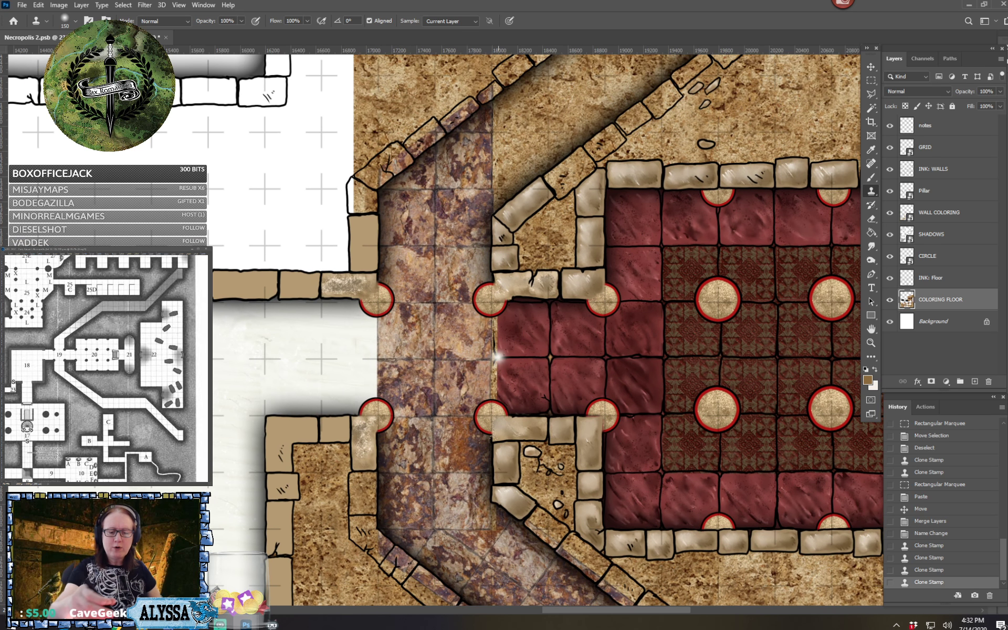
left_click(629, 342, "alt")
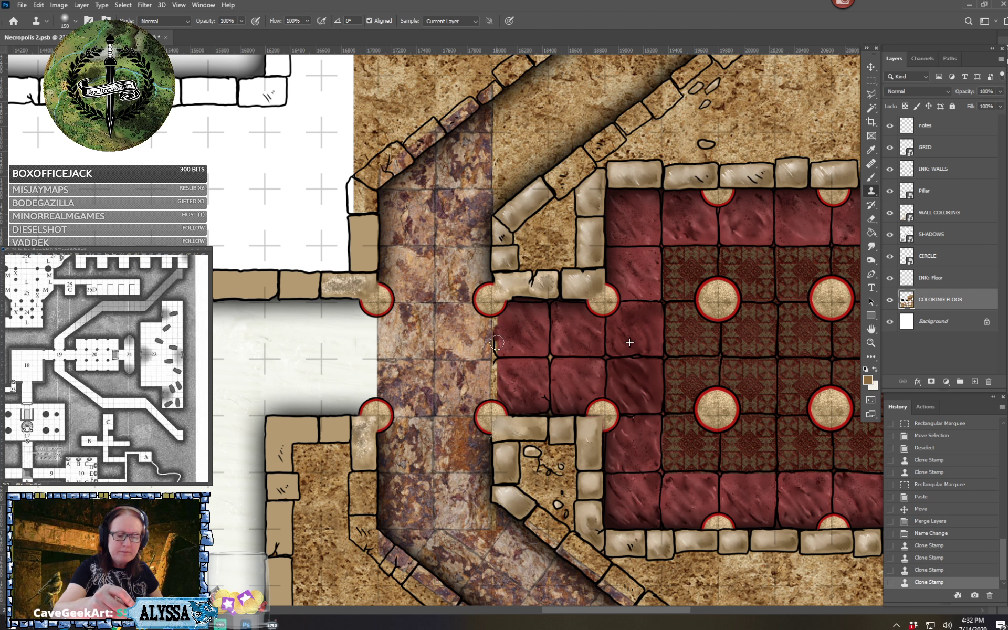
mouse_move(497, 342)
left_mouse_down()
mouse_move(497, 352)
mouse_move(493, 318)
mouse_move(492, 397)
mouse_move(505, 403)
mouse_move(500, 317)
left_mouse_up()
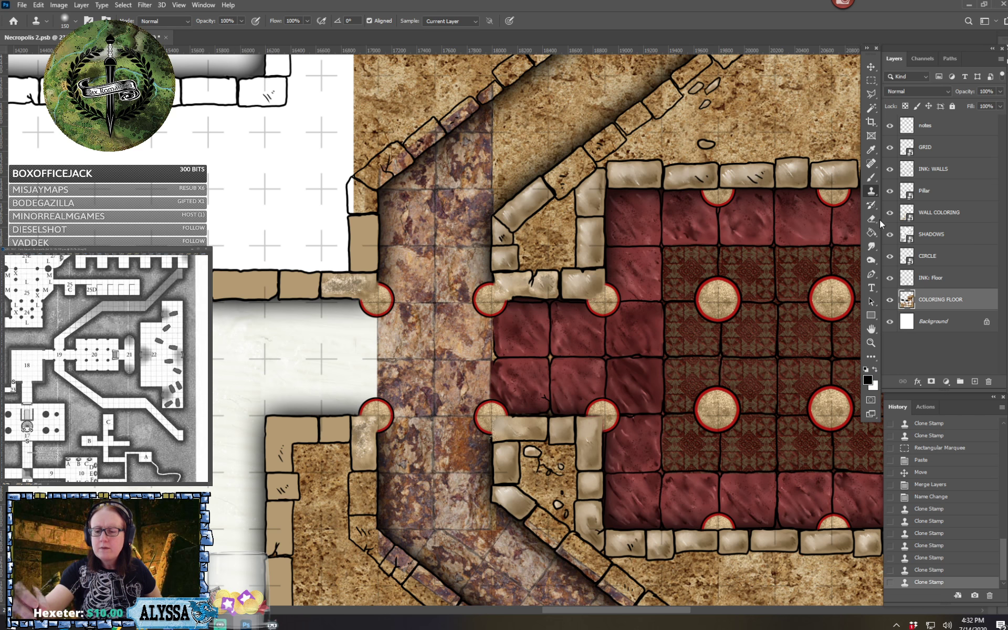
Set up a textured Brush tip at size 20 for inking on the INK: Floor layer
left_click(869, 178)
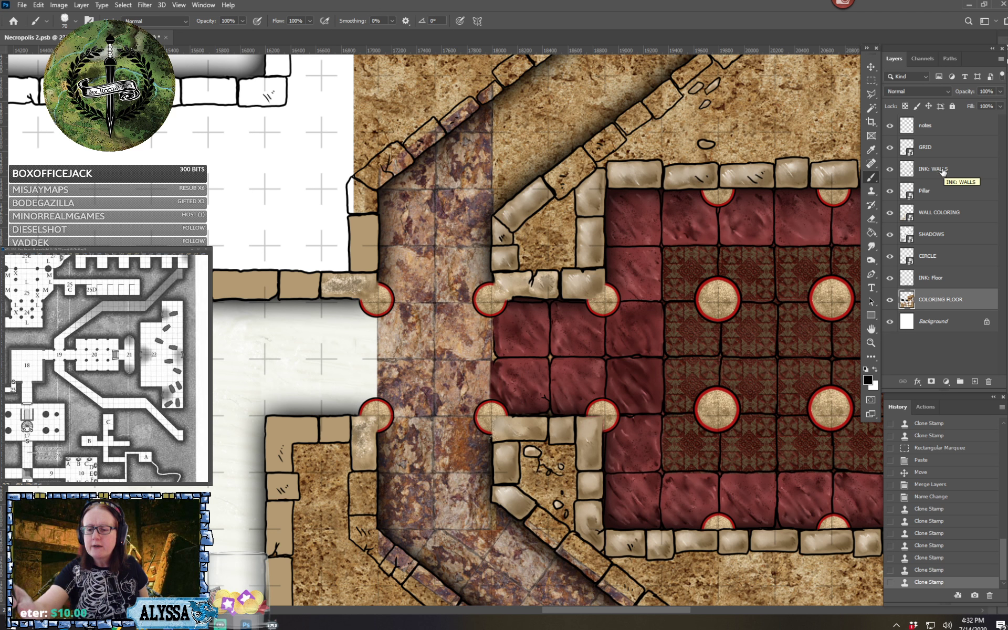
left_click(941, 279)
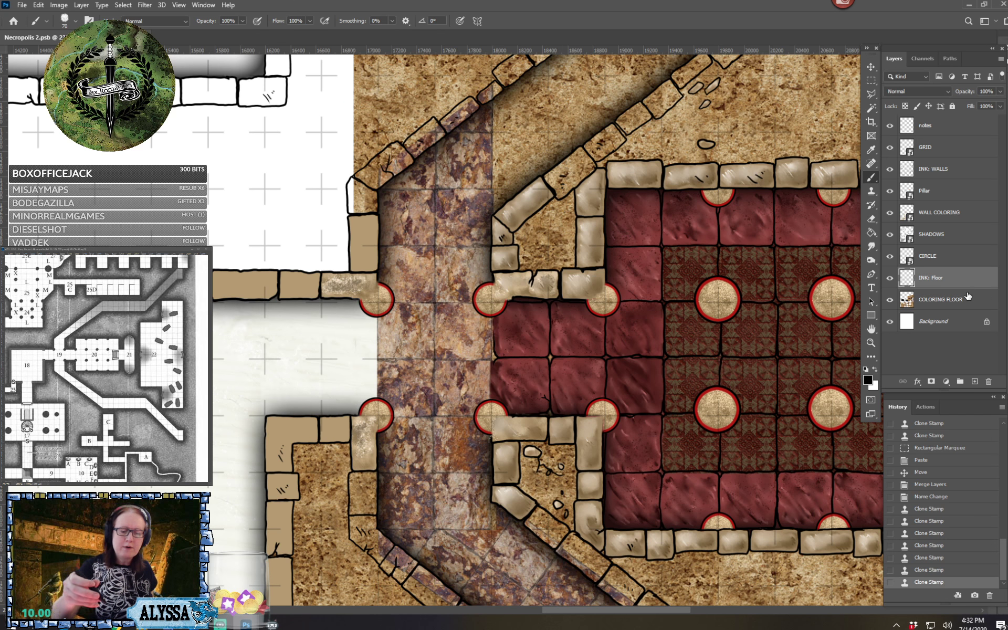
left_click(66, 26)
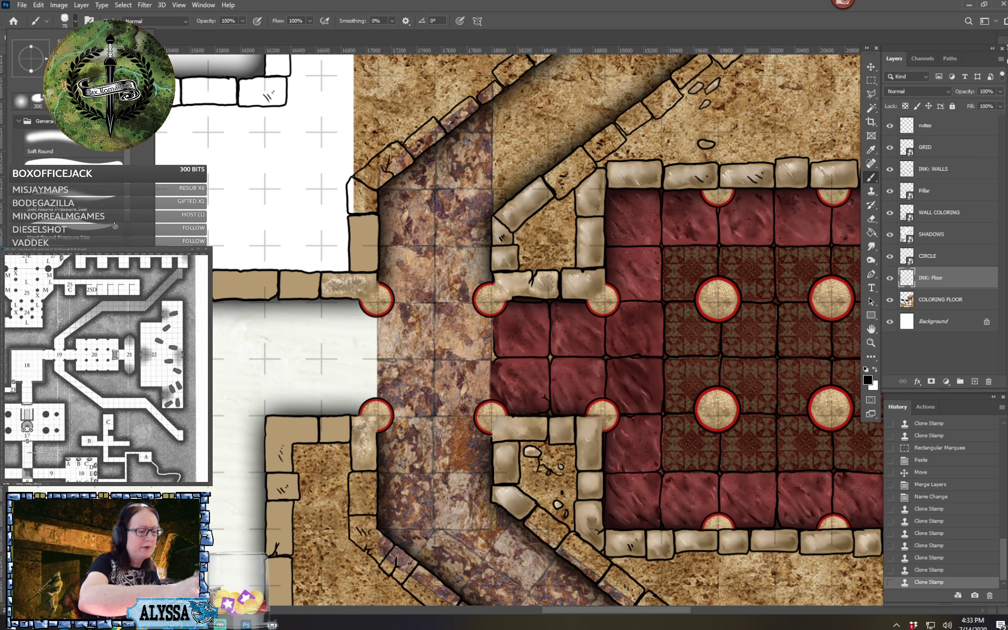
left_click(99, 229)
left_click_drag(127, 211, 127, 290)
left_click(78, 286)
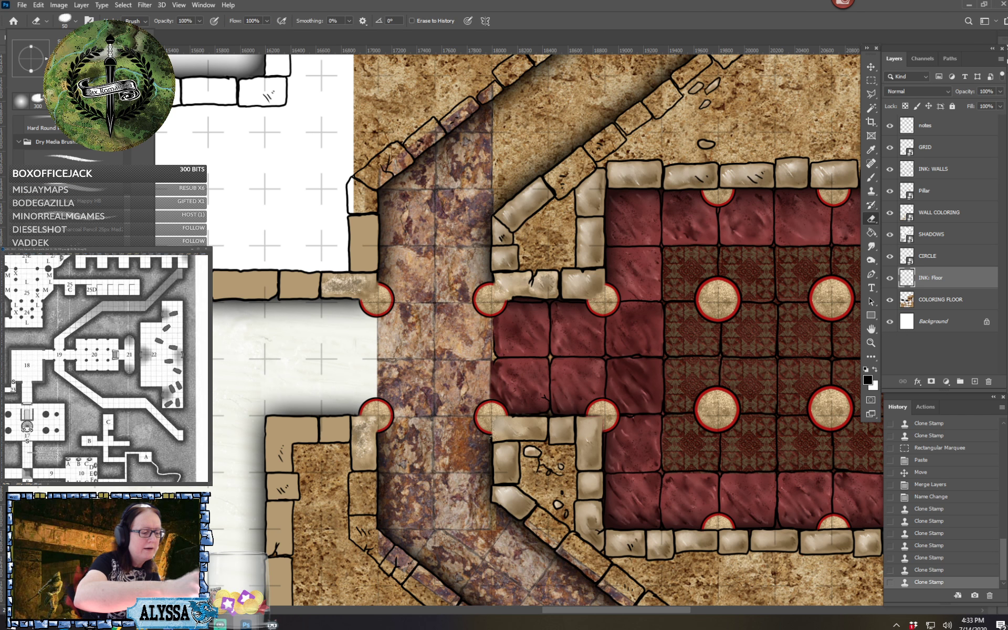
scroll(79, 286, "down", 3)
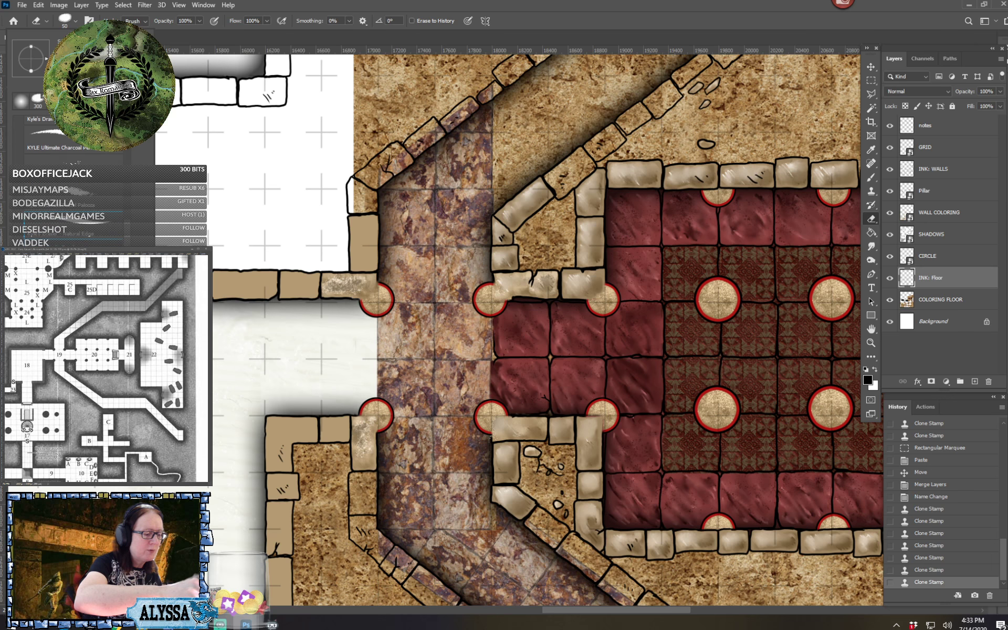
key("b")
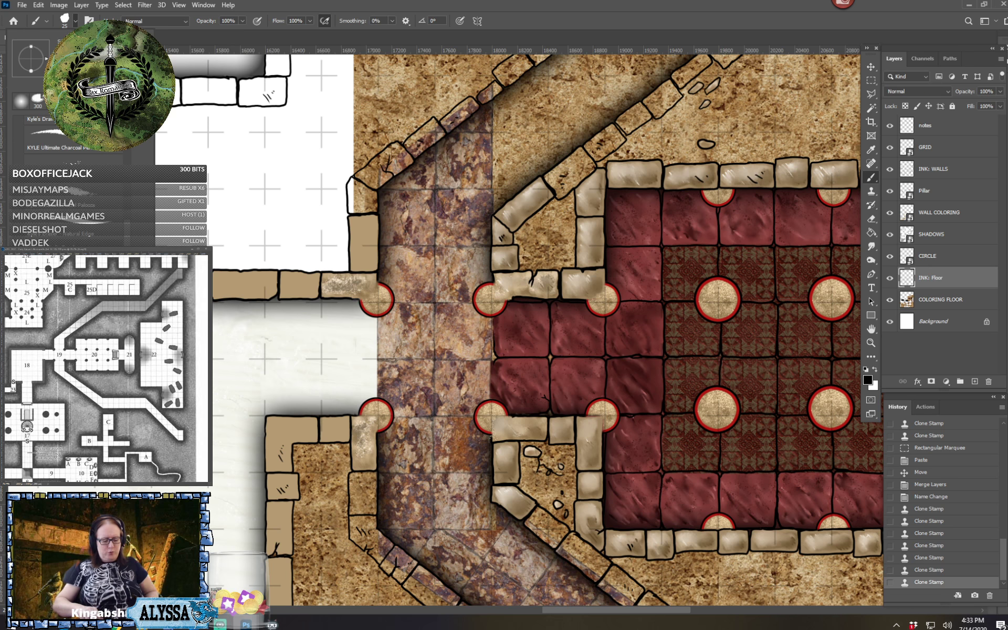
type("20")
key("Return")
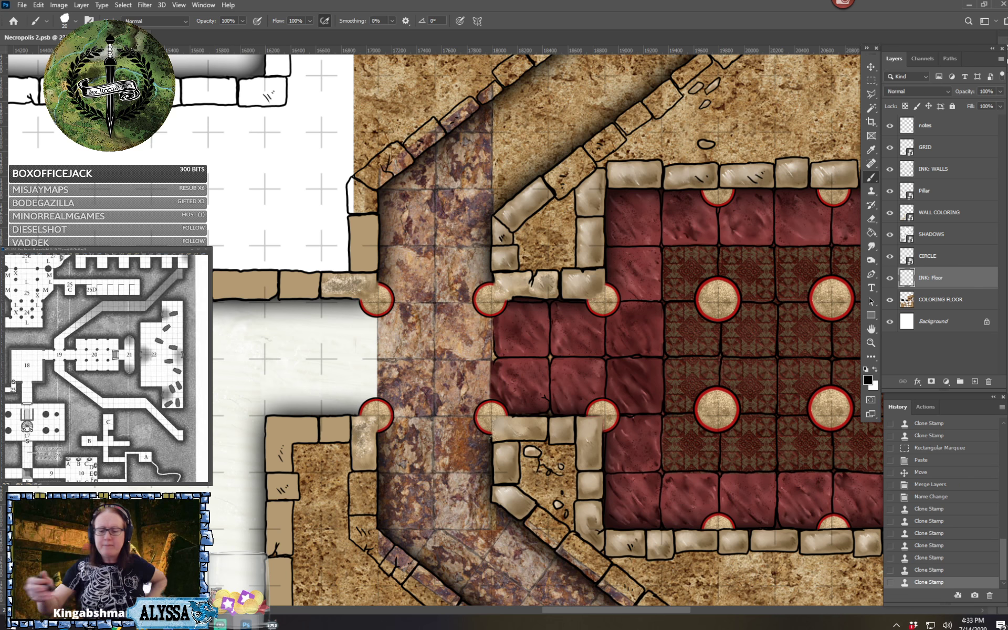
Set the foreground colour to the medium grey 666565
left_click(867, 379)
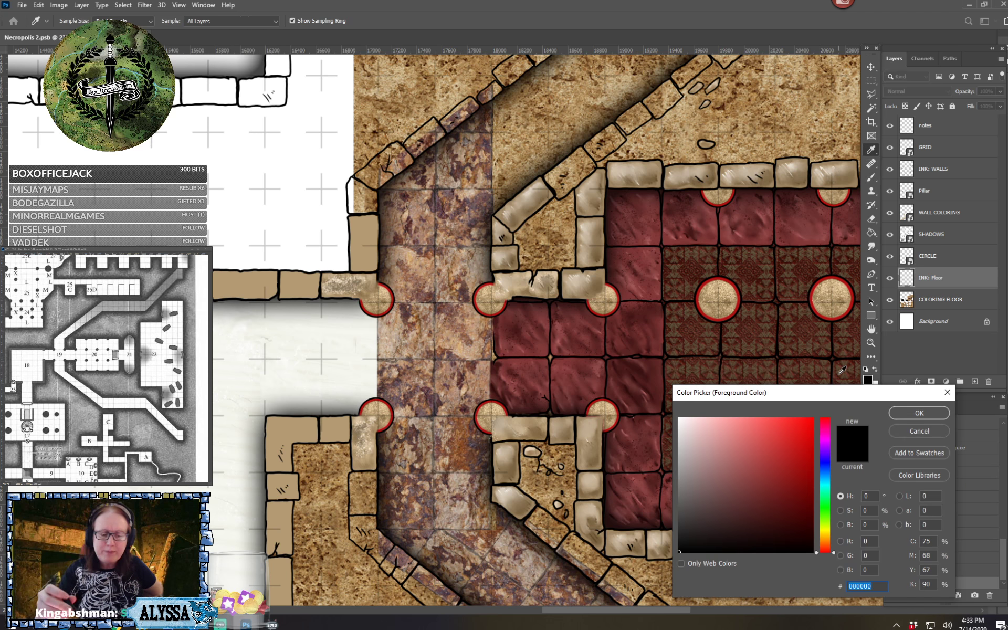
left_click(679, 506)
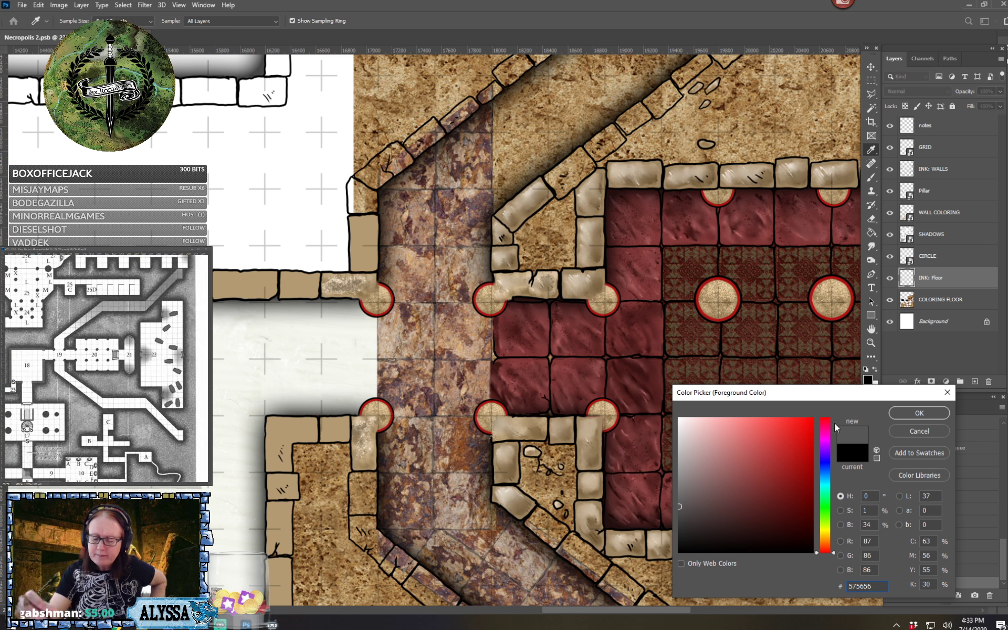
left_click(680, 498)
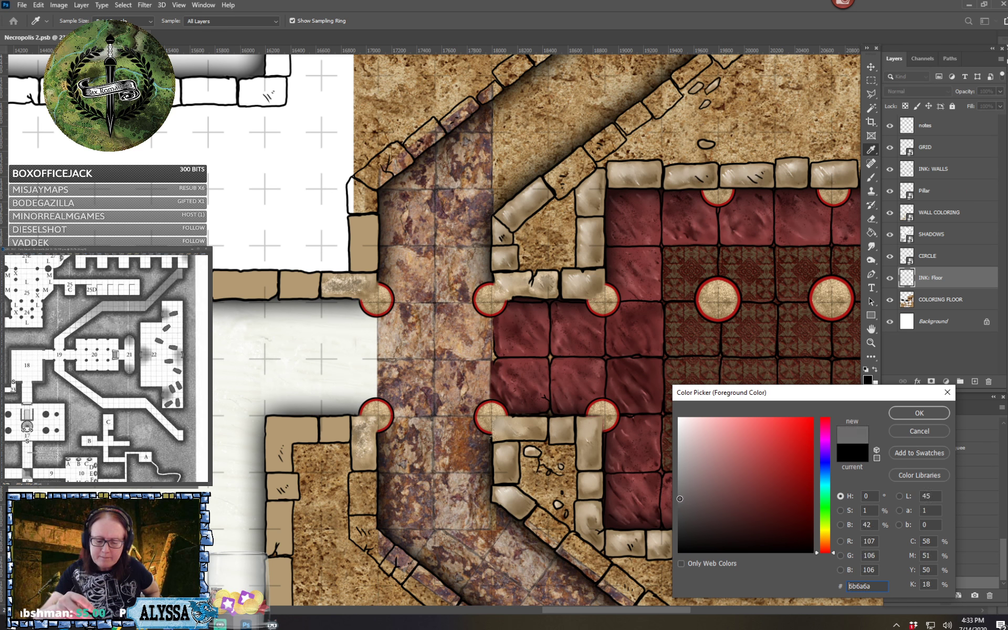
left_click(907, 416)
Erase the black ink edge where the red entrance floor meets the purple corridor and redraw it as a thin grey line
scroll(573, 362, "up", 4)
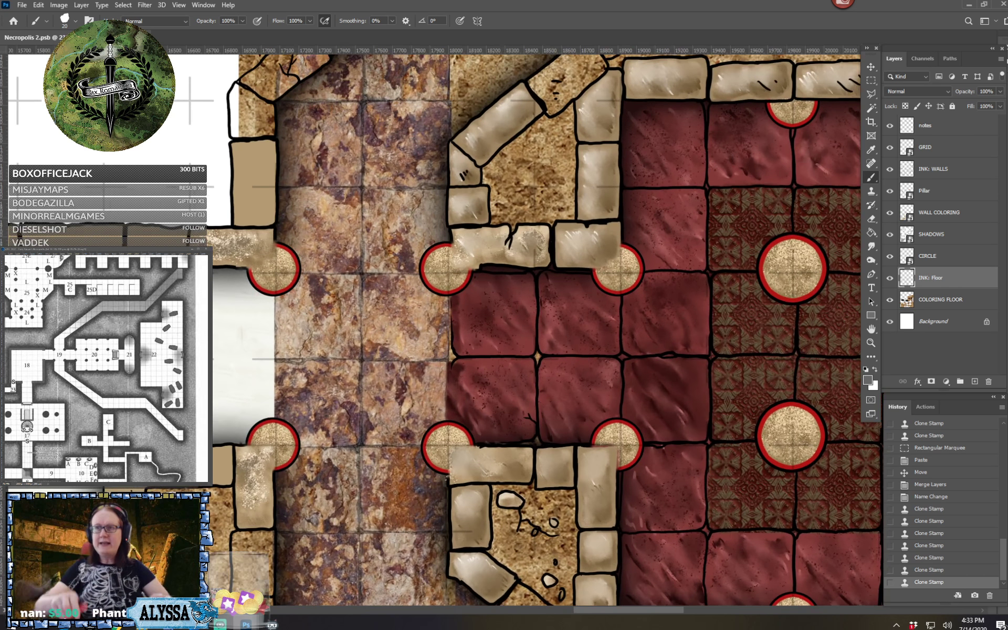
scroll(299, 433, "up", 2)
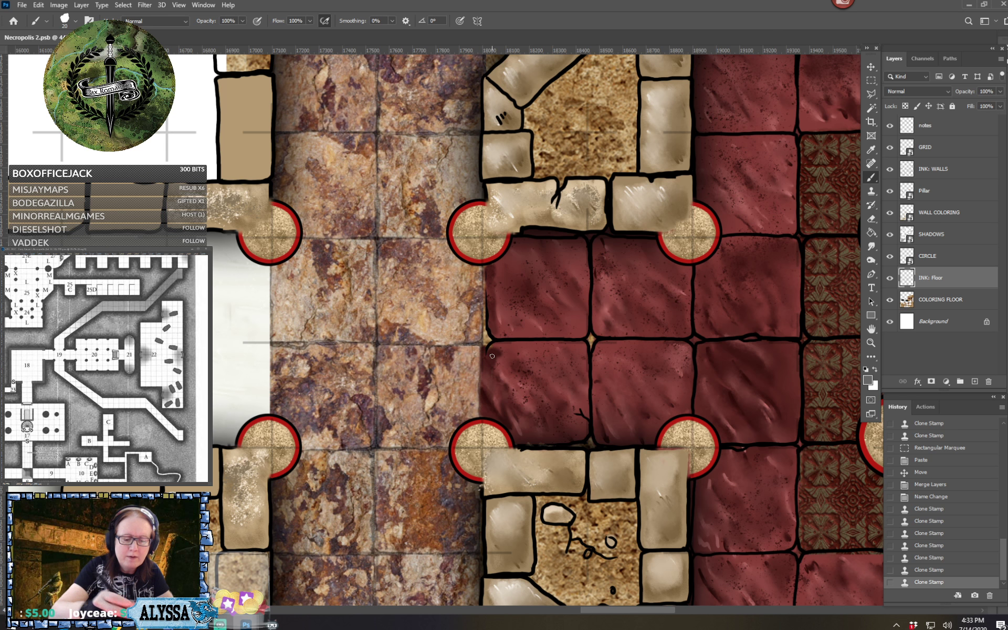
mouse_move(491, 356)
left_mouse_down()
mouse_move(484, 347)
mouse_move(494, 281)
mouse_move(472, 284)
left_mouse_up()
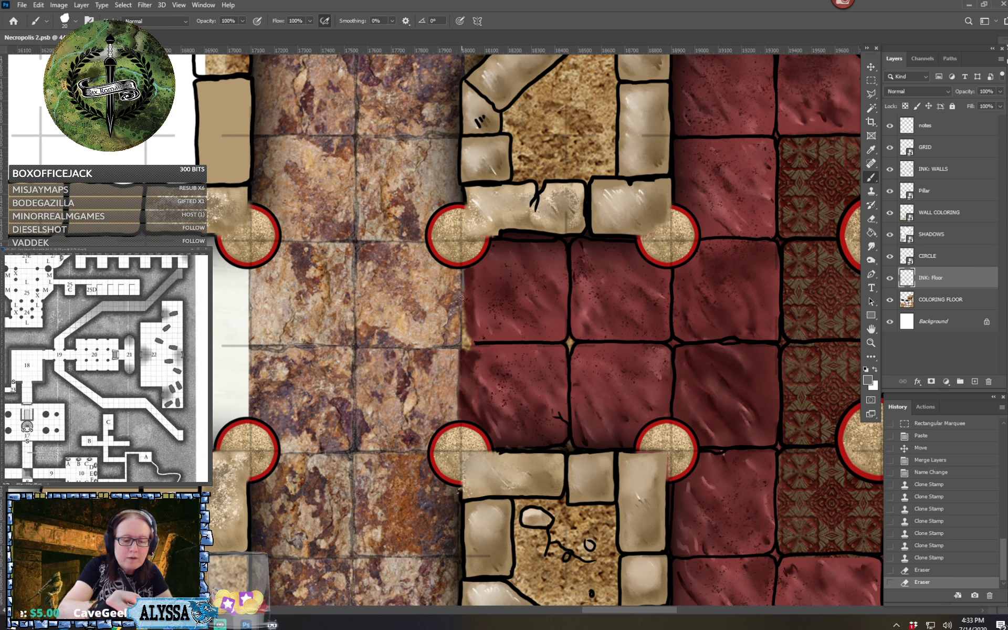
left_click_drag(461, 298, 465, 302)
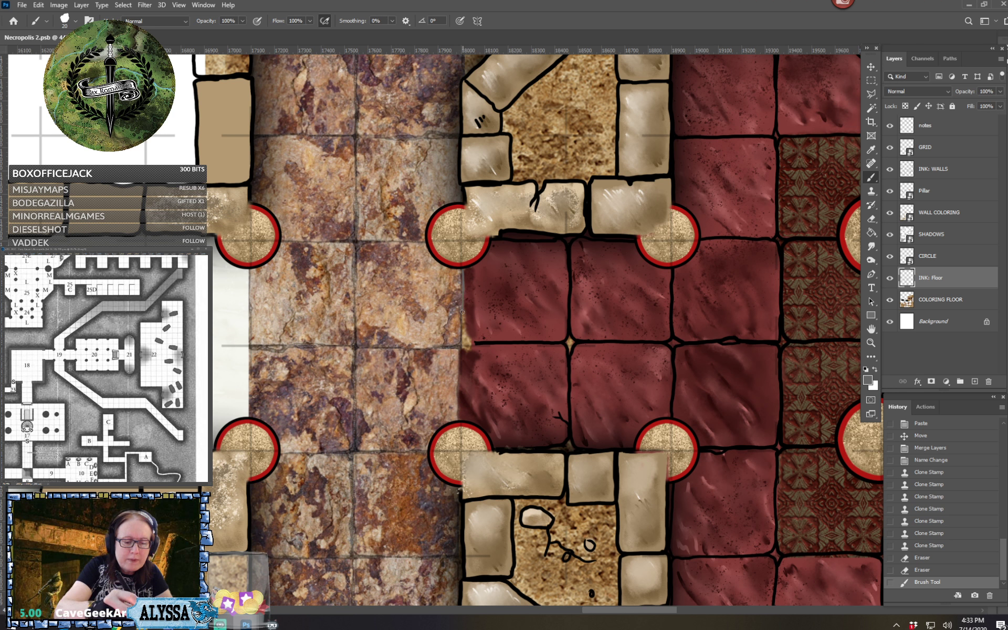
left_click_drag(472, 344, 463, 345)
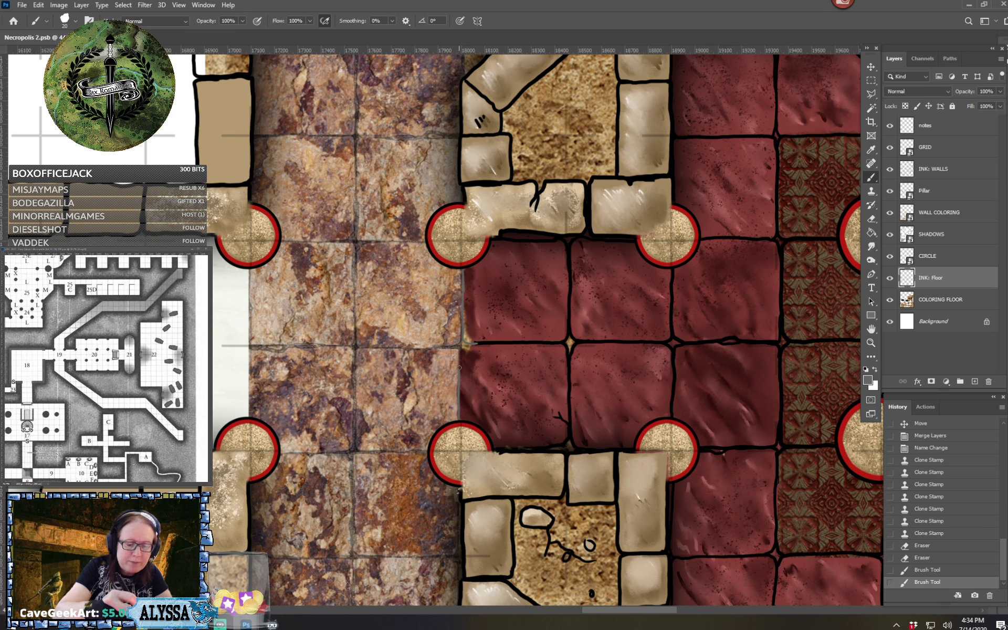
Brush thin grey highlight lines over the black joints between the four red tiles of the entrance
mouse_move(475, 343)
left_mouse_down()
mouse_move(471, 333)
mouse_move(481, 343)
mouse_move(519, 342)
left_mouse_up()
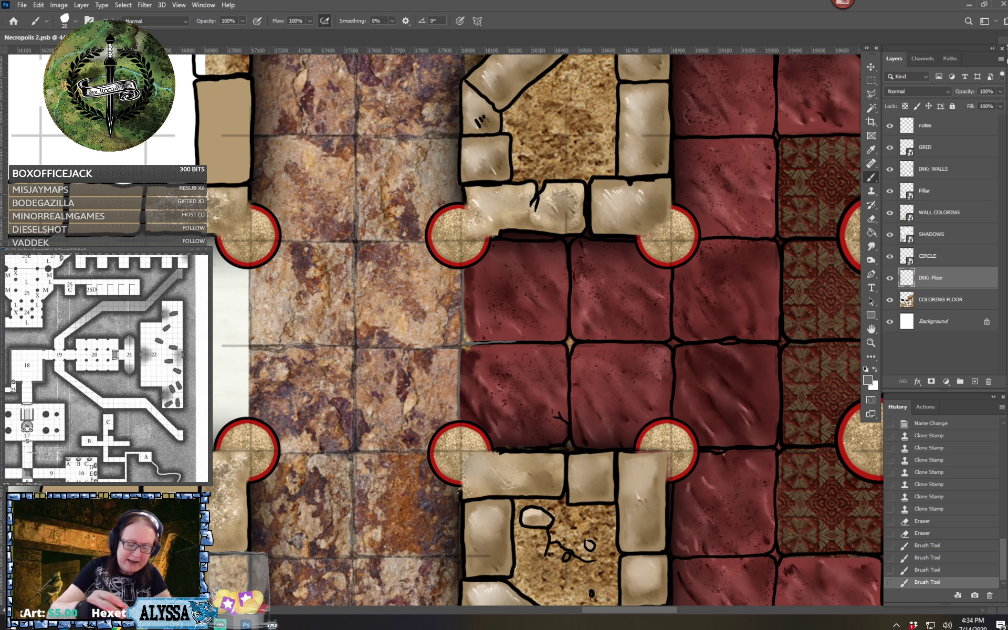
left_click_drag(544, 457, 533, 461)
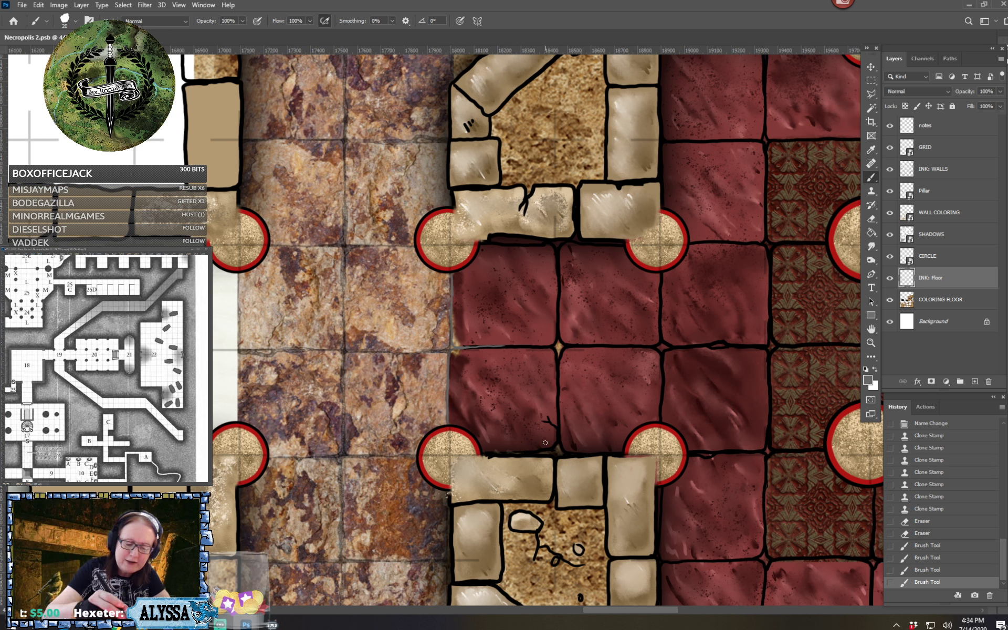
left_click_drag(539, 451, 560, 434)
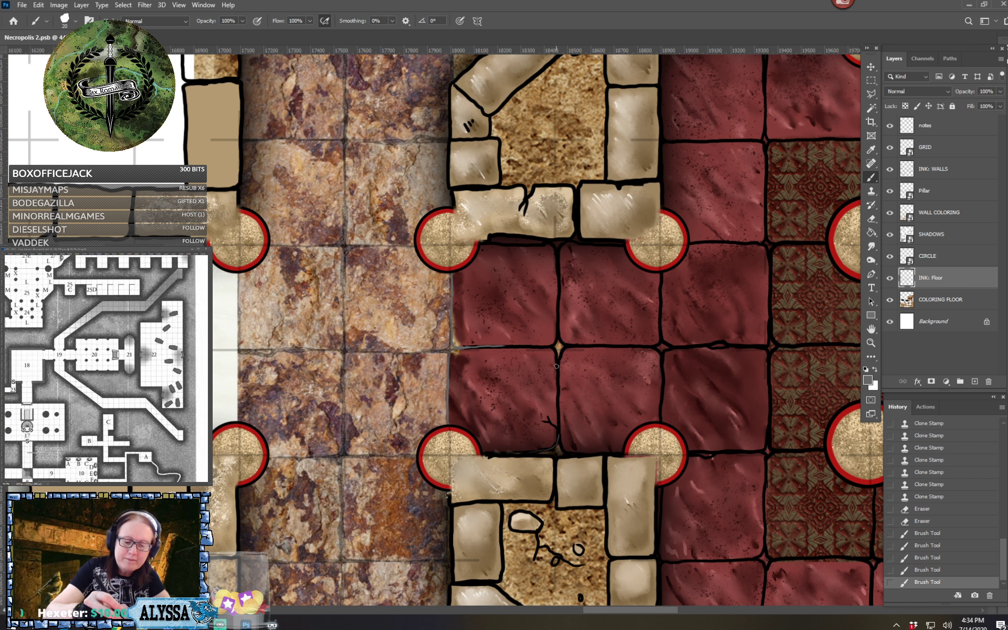
left_click_drag(556, 366, 558, 431)
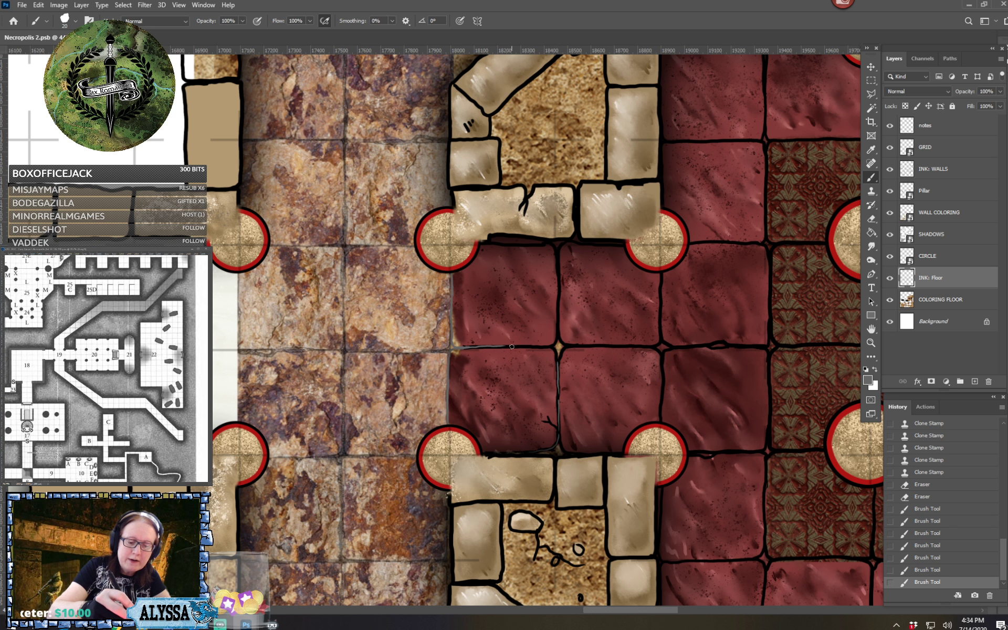
left_click_drag(511, 346, 550, 346)
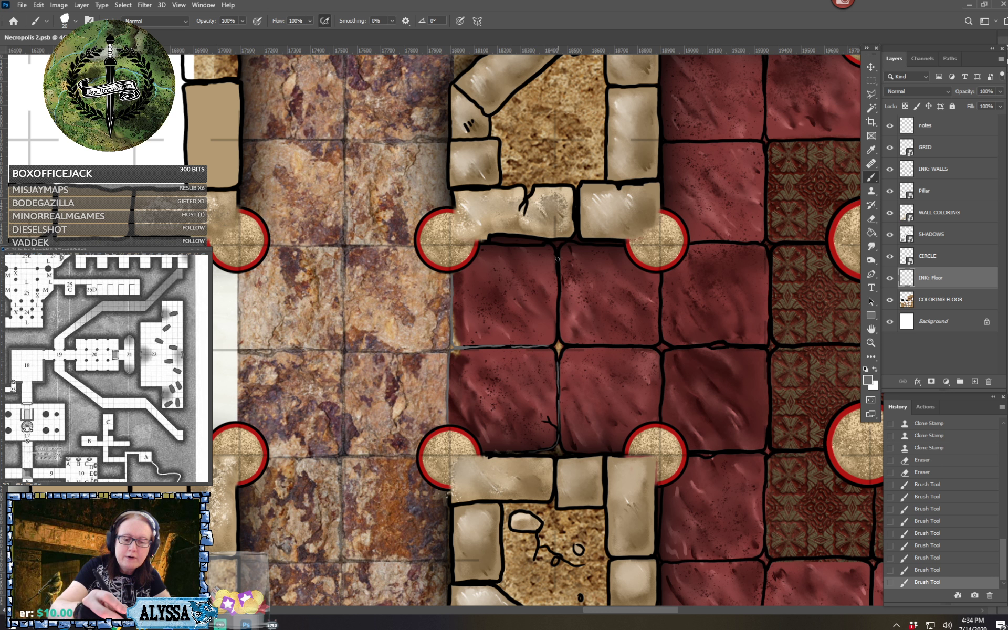
mouse_move(558, 258)
left_mouse_down()
mouse_move(566, 348)
mouse_move(653, 346)
left_mouse_up()
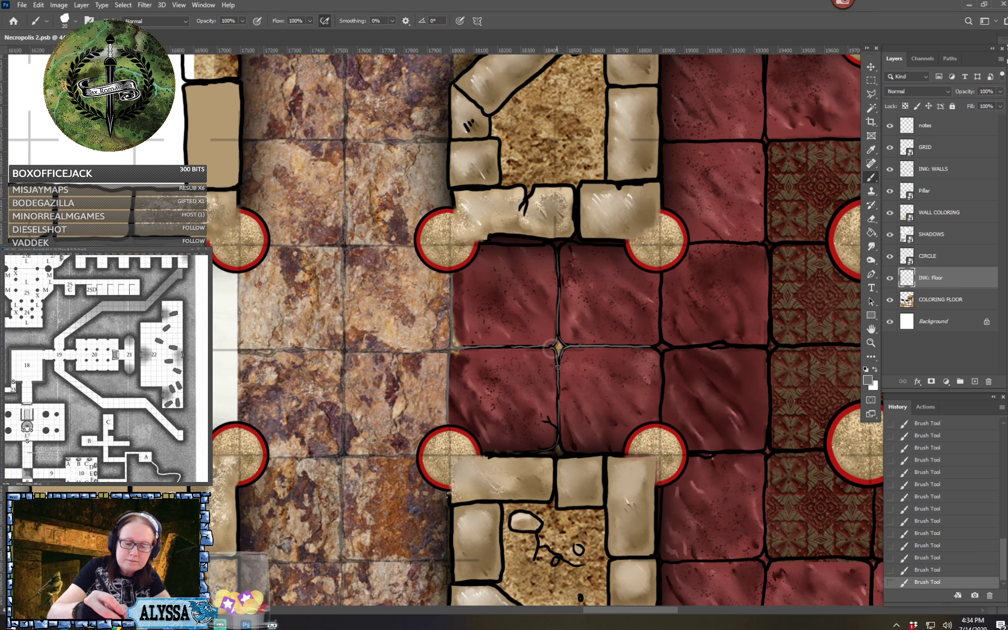
Continue the grey joint highlights along the seams between the red entrance tiles and the room's first column of red tiles
scroll(552, 348, "down", 3)
scroll(566, 393, "up", 3)
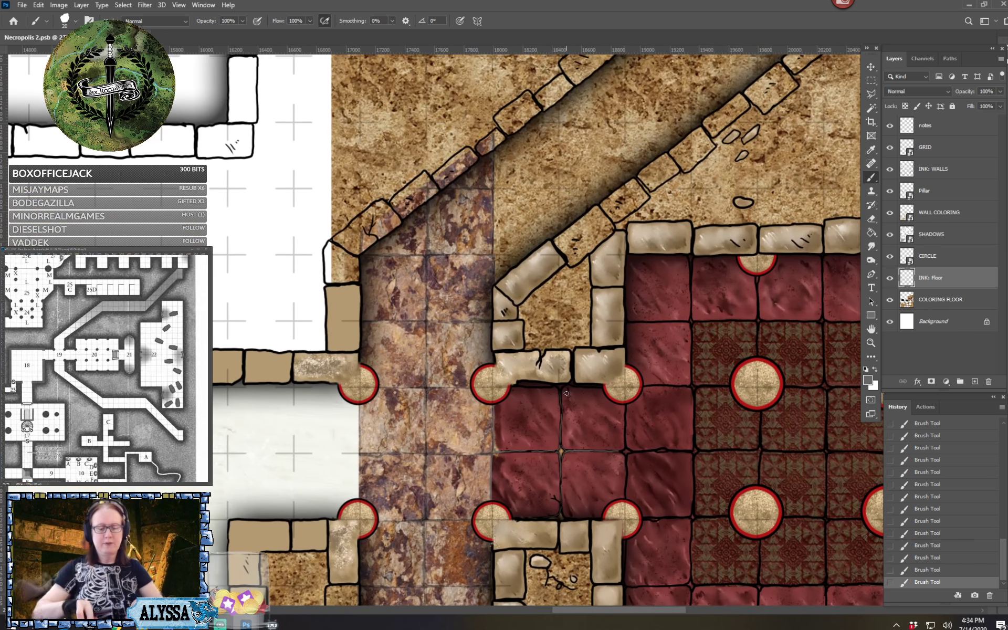
scroll(566, 393, "right", 2)
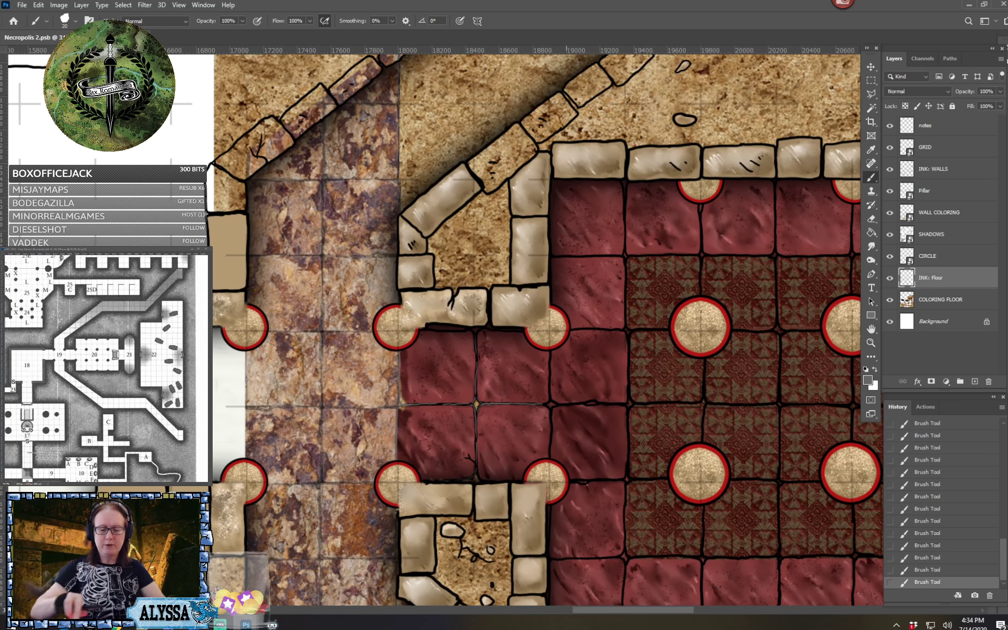
scroll(566, 393, "up", 1)
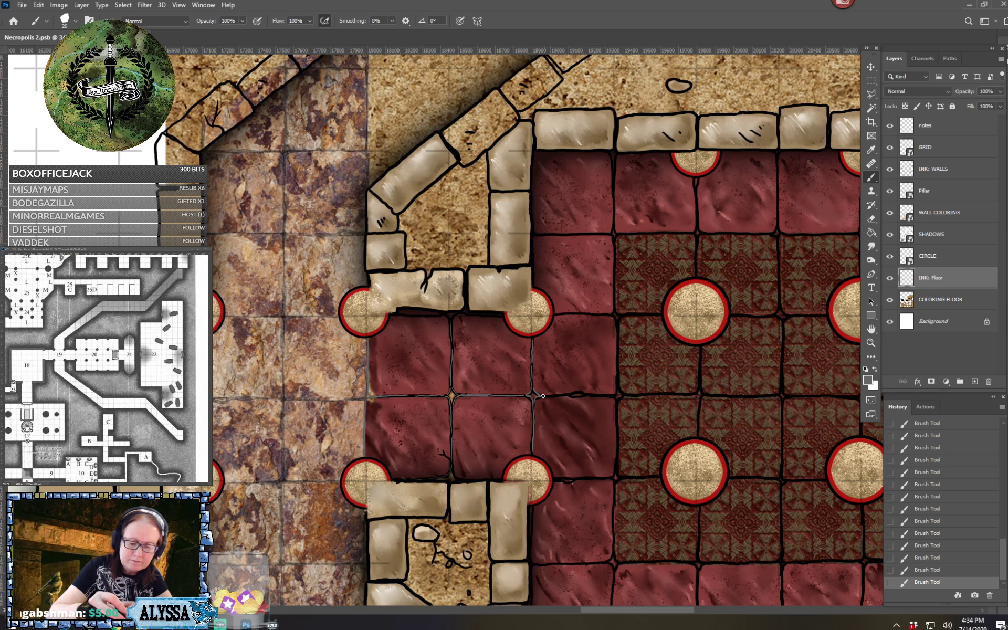
left_click_drag(542, 395, 576, 386)
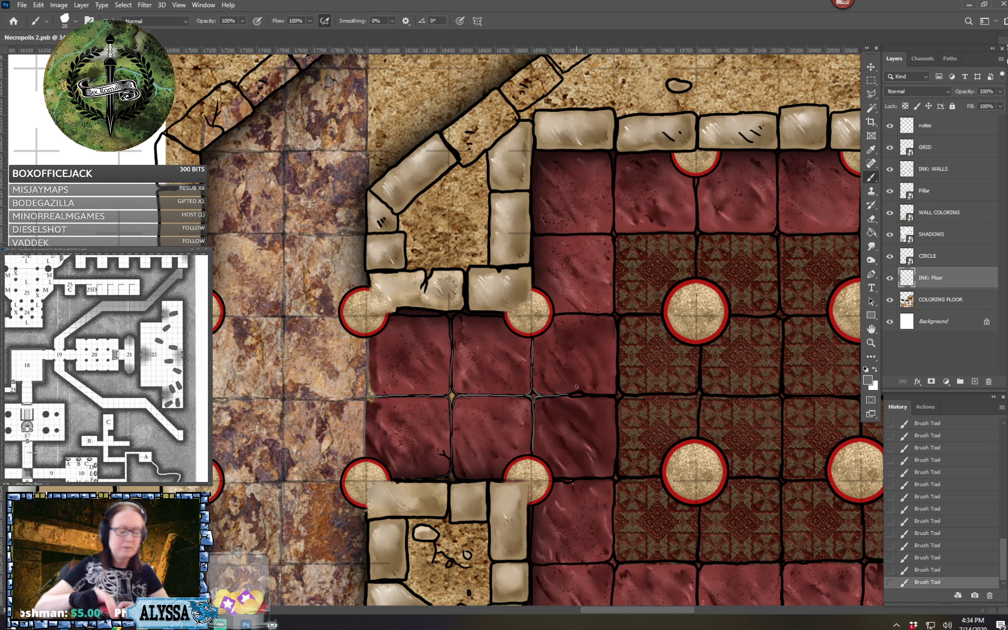
Ink thin grey tile joints along the grid in the white marble passage, two squares wide and two deep beside the purple corridor
scroll(576, 387, "left", 3)
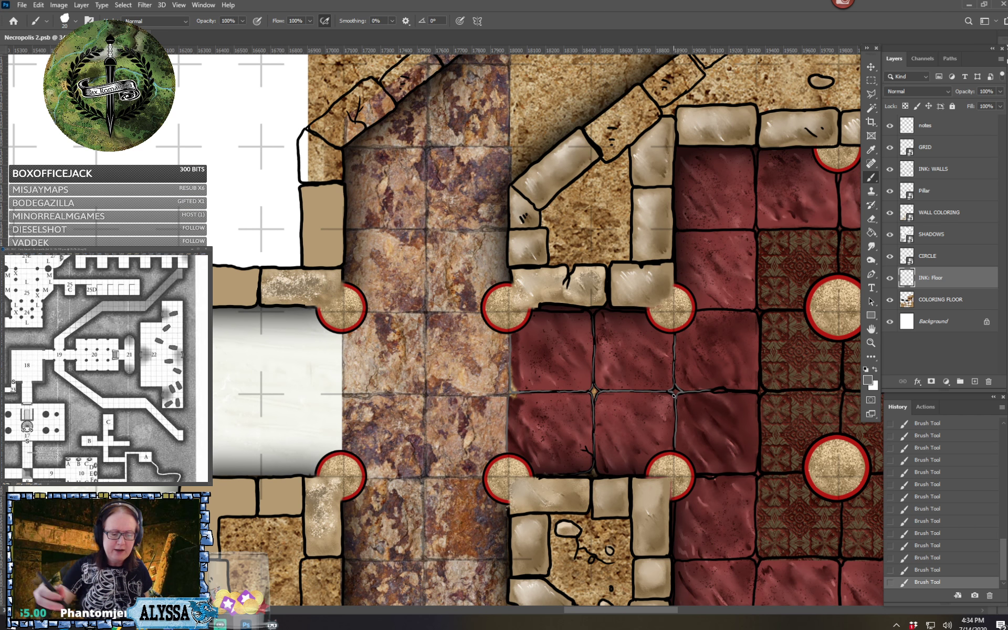
scroll(673, 396, "left", 1)
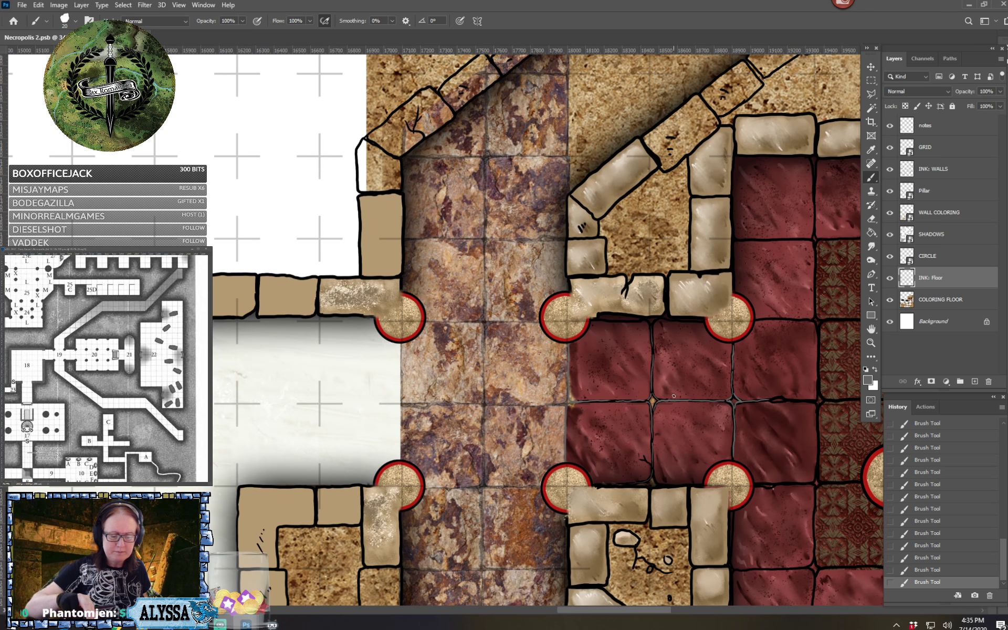
scroll(674, 395, "left", 1)
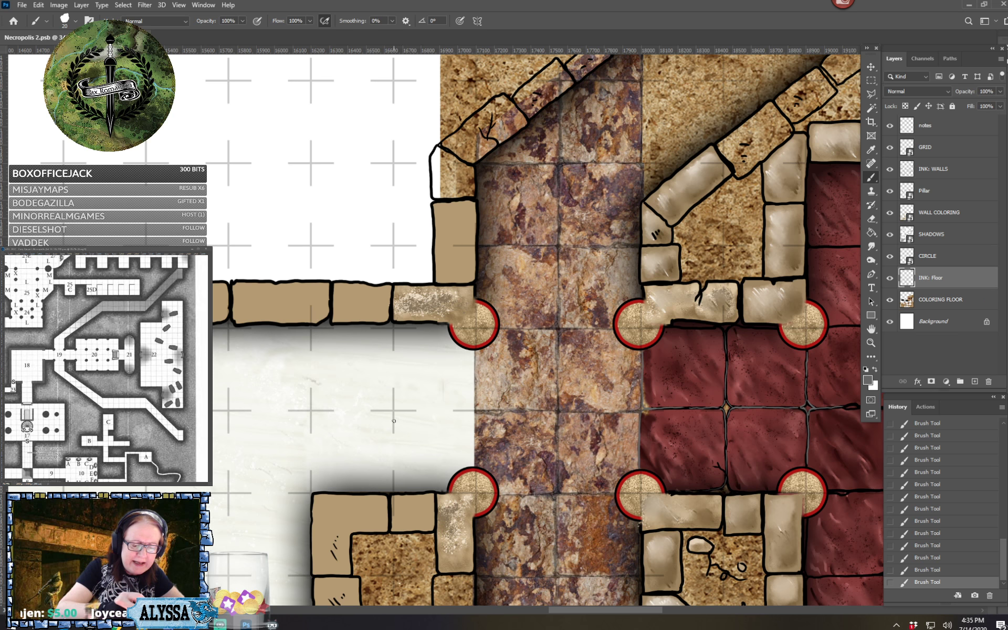
left_click_drag(393, 414, 392, 473)
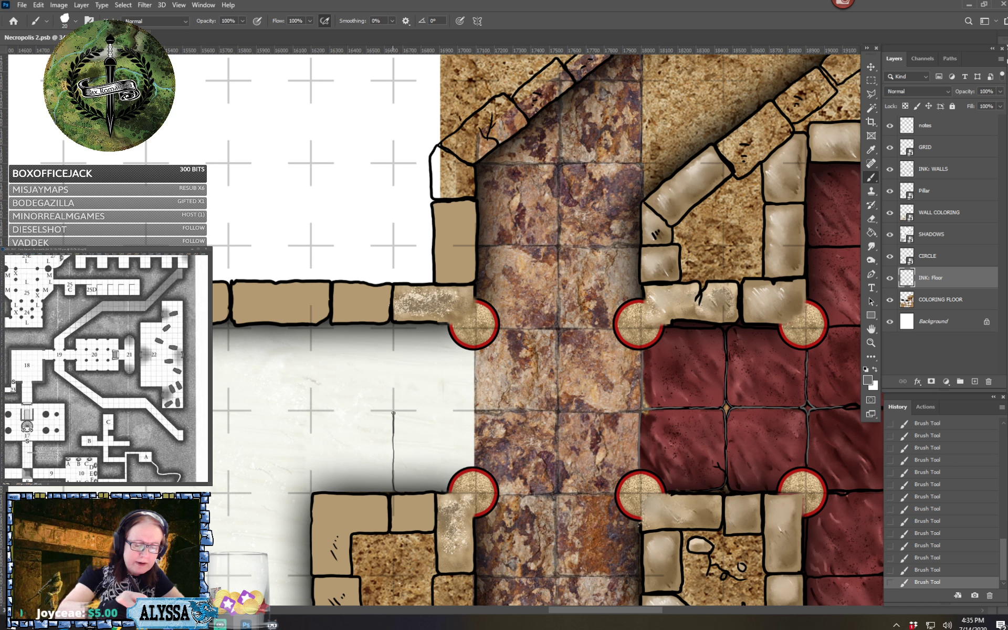
left_click_drag(397, 410, 473, 411)
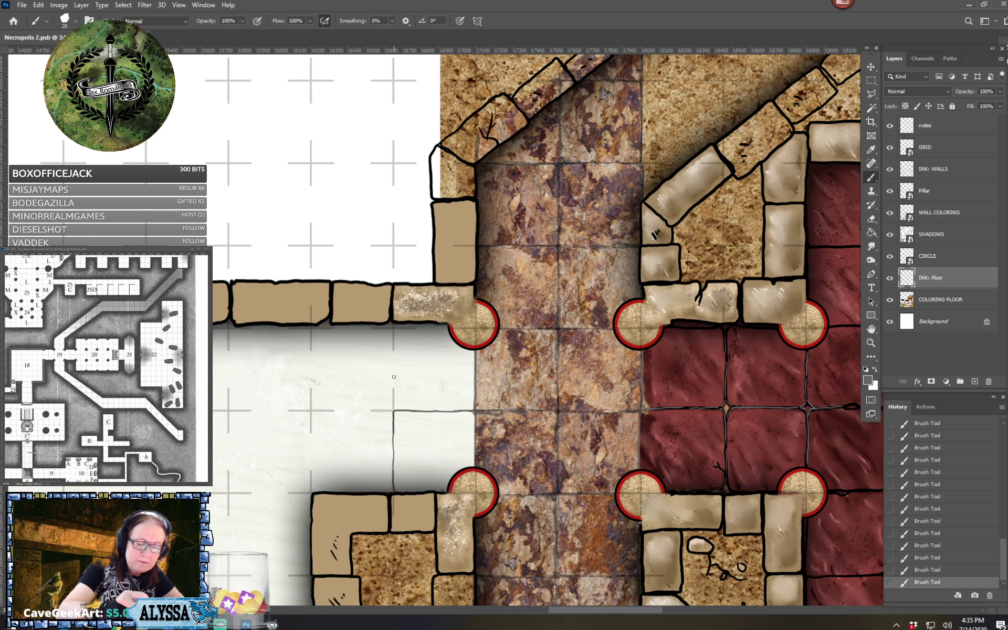
left_click_drag(393, 376, 393, 392)
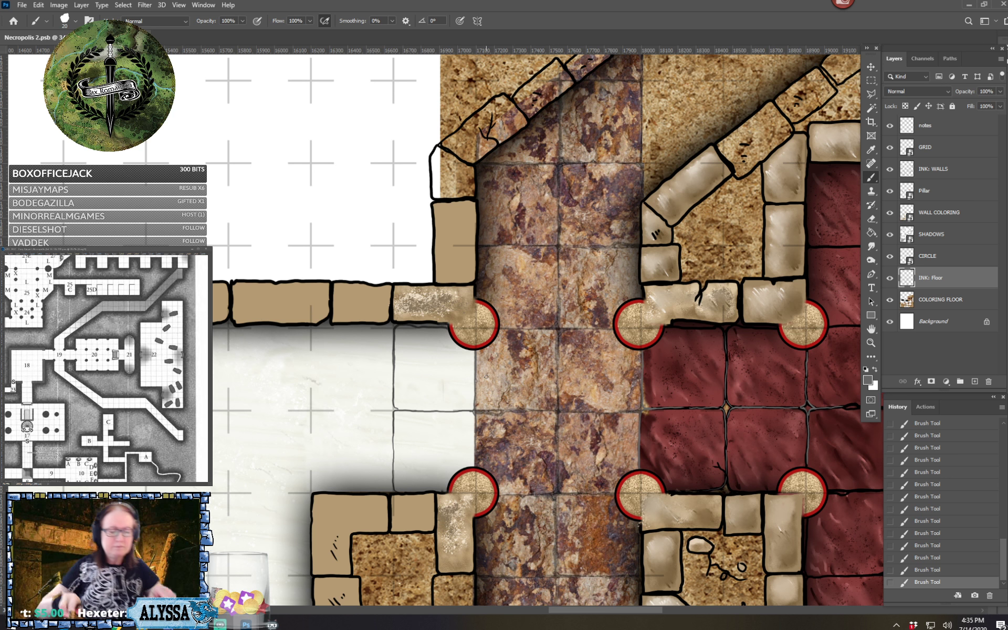
scroll(486, 377, "down", 4)
scroll(486, 376, "up", 3)
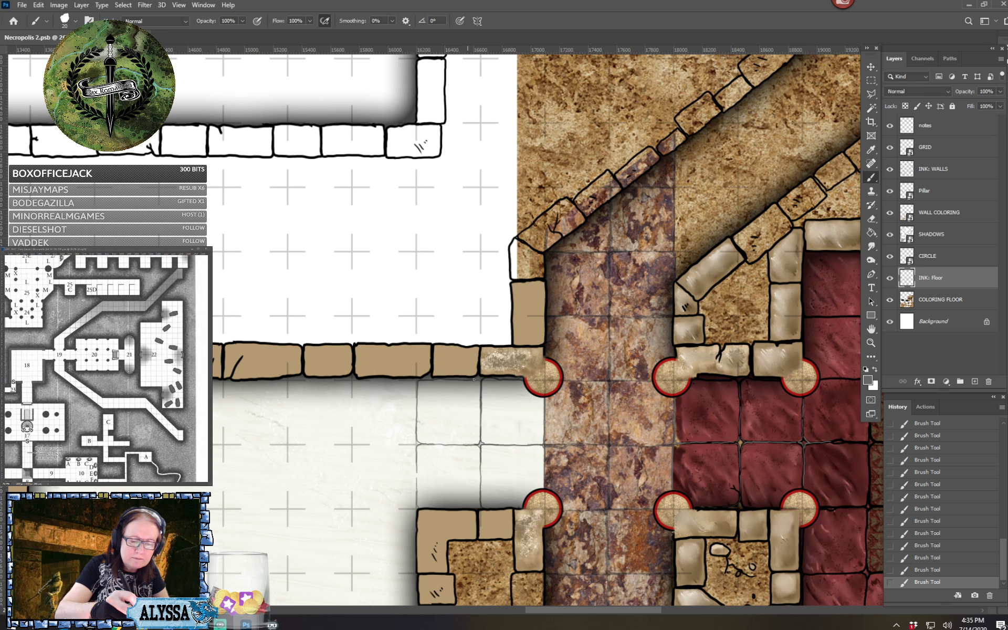
scroll(484, 393, "down", 5)
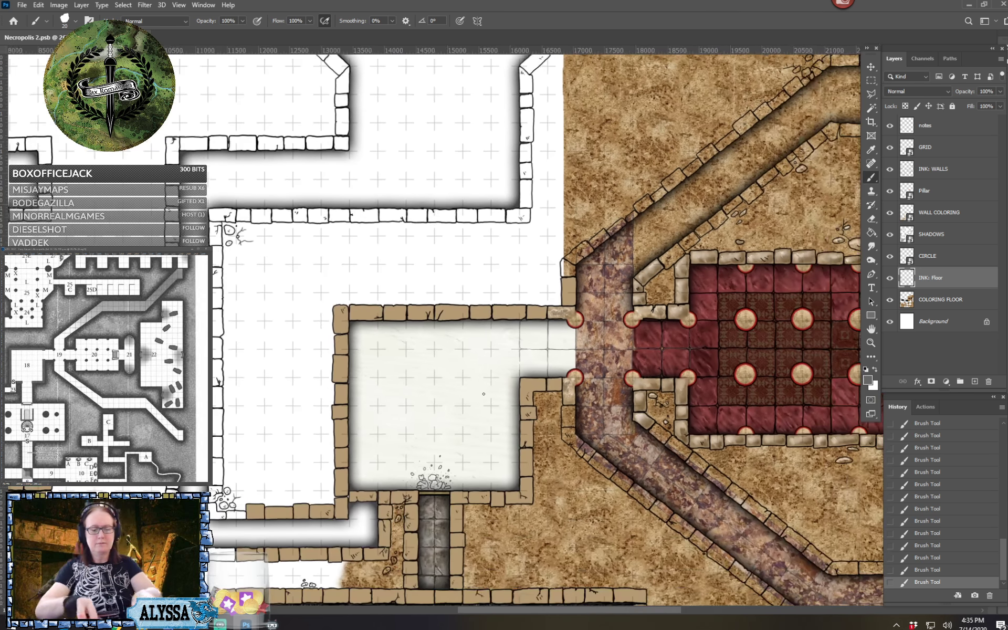
scroll(483, 393, "right", 3)
scroll(484, 446, "down", 3)
scroll(625, 440, "up", 5)
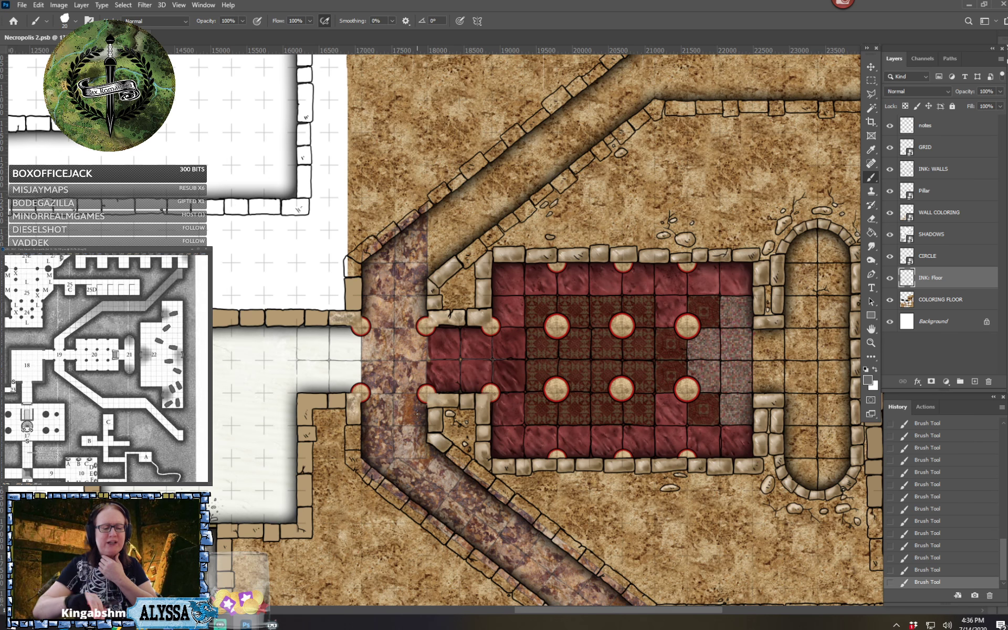
left_click_drag(417, 413, 499, 429)
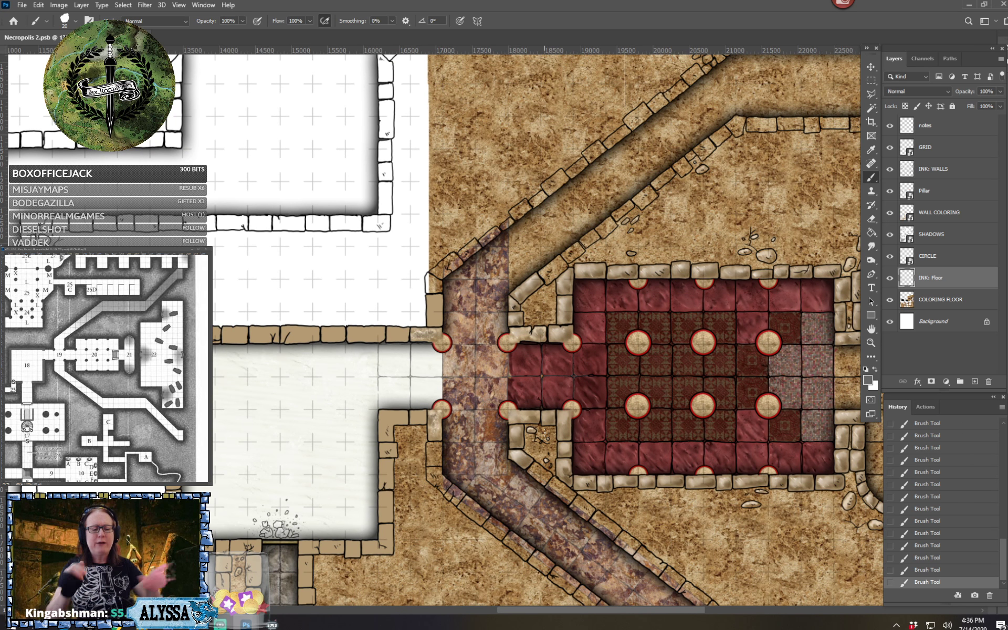
On the COLORING FLOOR layer, clone red marble texture over the stray gaps along the edge where the entrance tiles meet the purple corridor
scroll(533, 336, "up", 5)
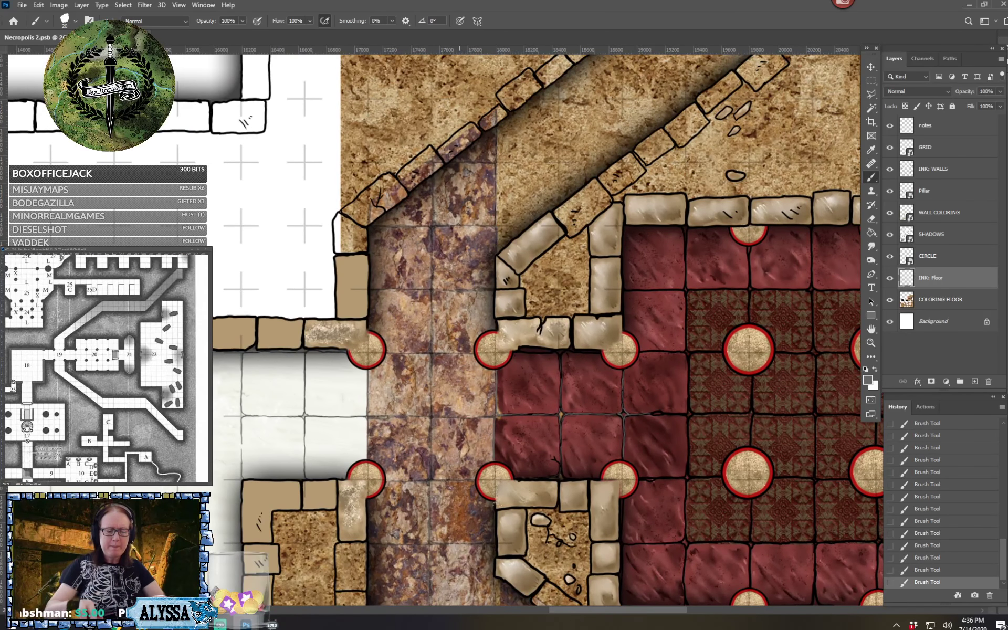
scroll(493, 441, "up", 1)
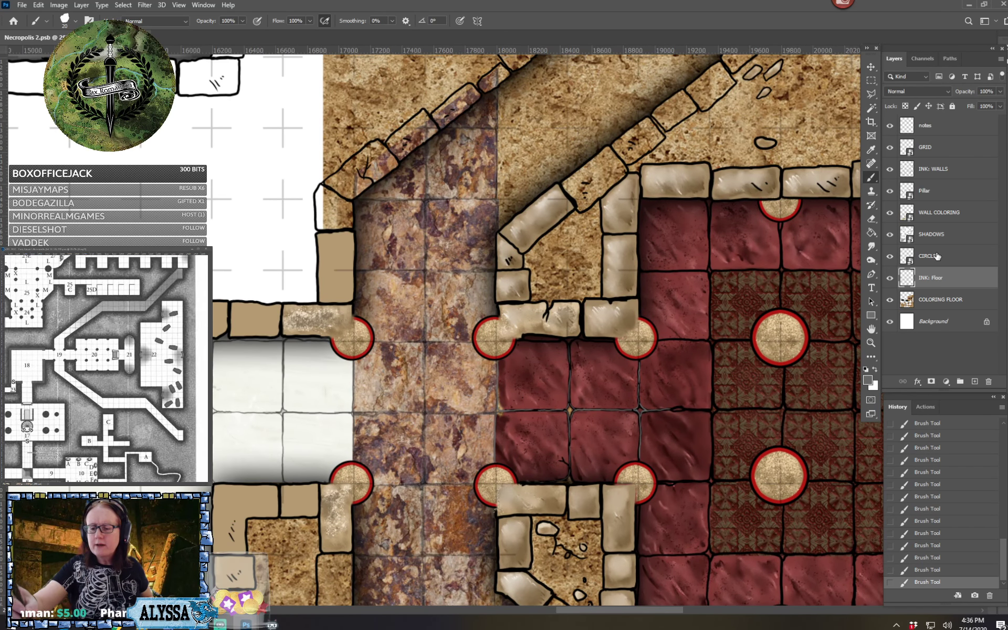
left_click(942, 303)
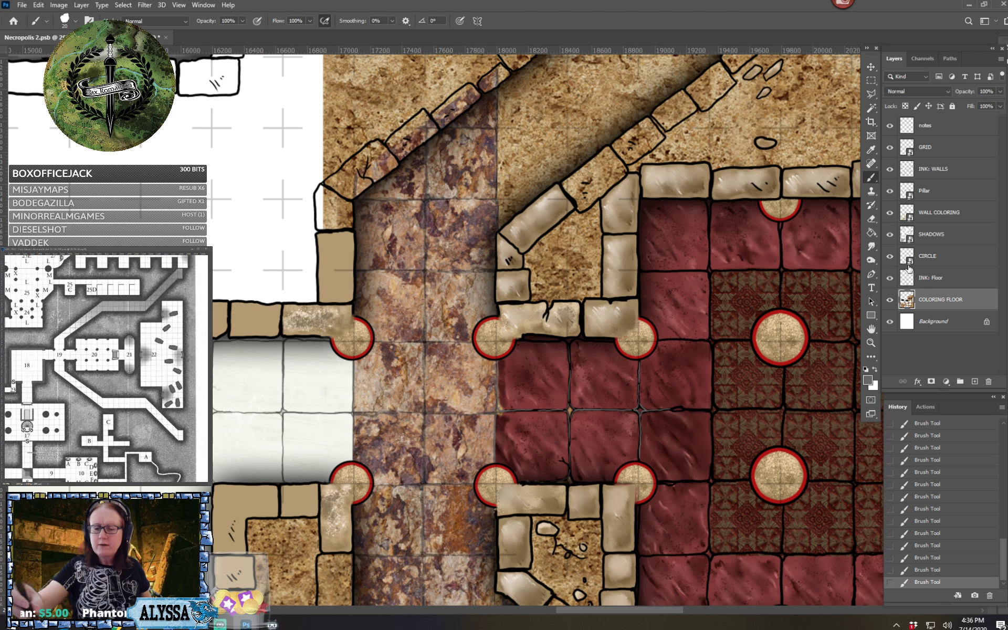
left_click(871, 192)
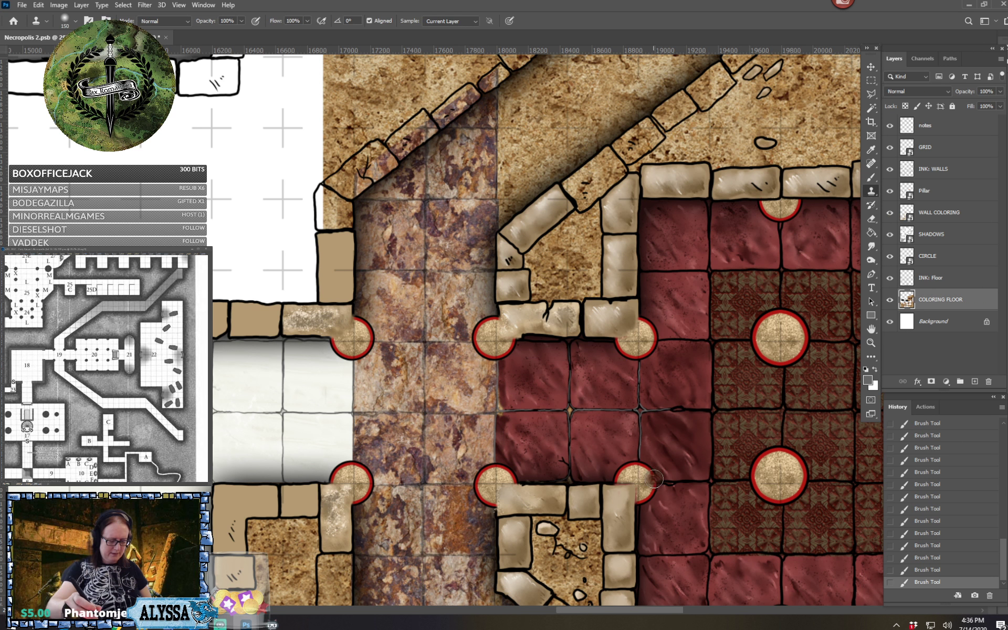
key("alt")
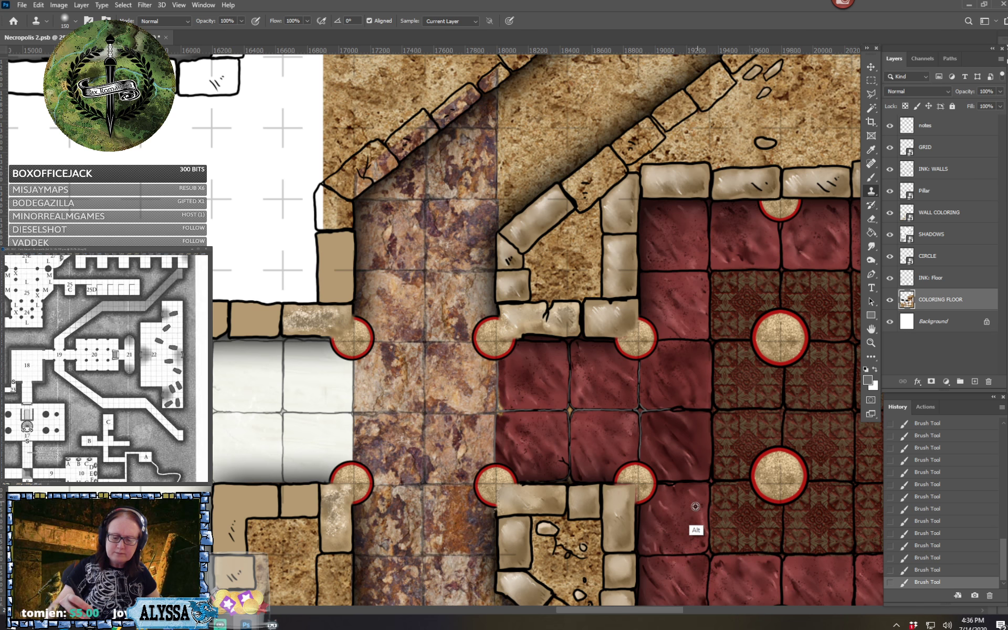
left_click_drag(685, 440, 601, 325)
scroll(685, 440, "up", 3)
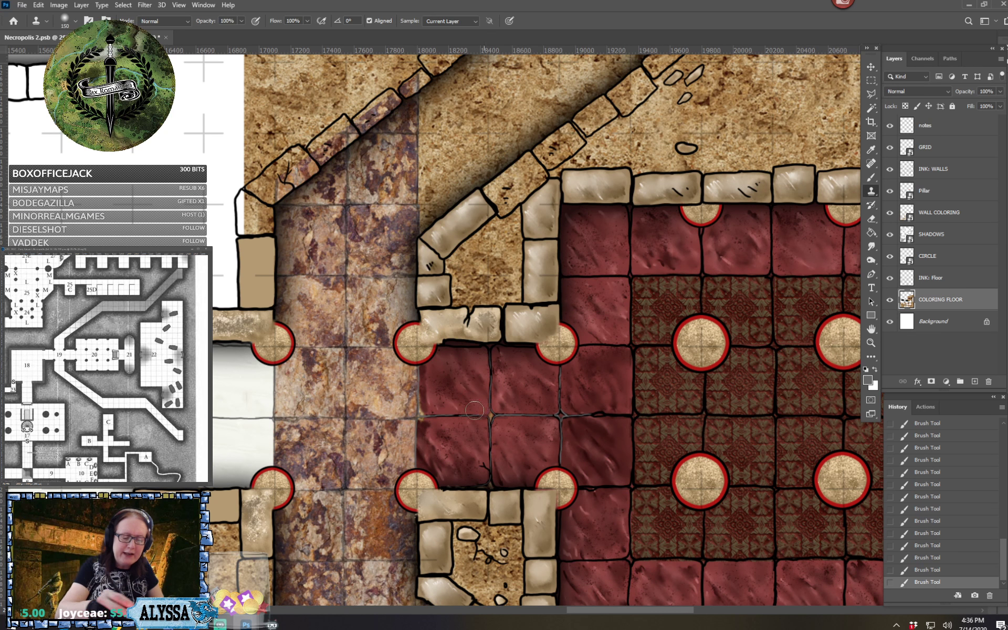
left_click_drag(424, 408, 424, 403)
mouse_move(424, 397)
left_mouse_down()
mouse_move(422, 423)
mouse_move(427, 448)
mouse_move(425, 426)
left_mouse_up()
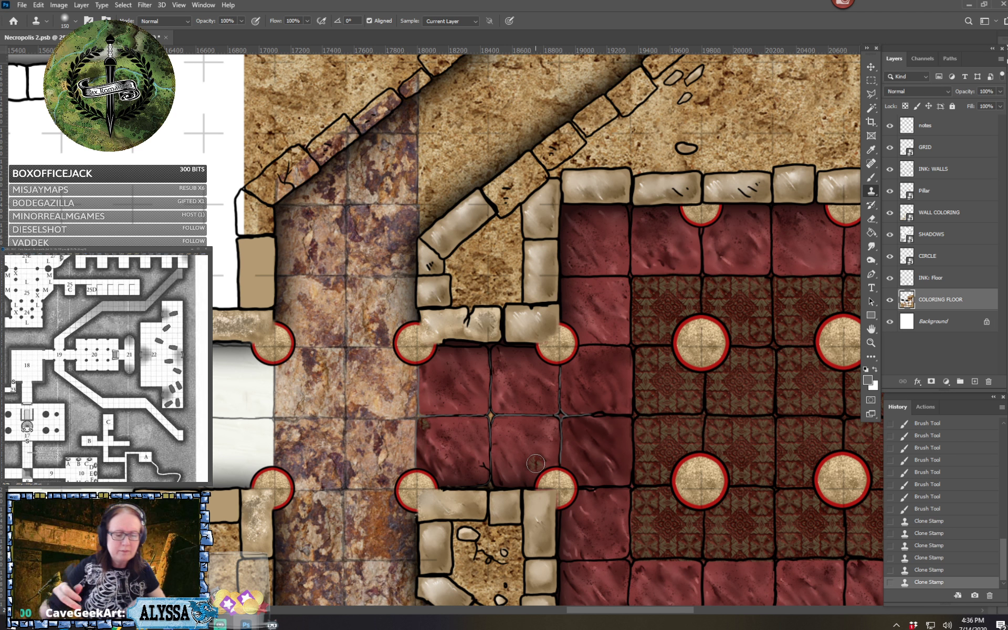
Examine the floor coloring across the red pillared room, the large carpeted hall and the purple corridor's southern run
scroll(535, 463, "down", 6)
left_click_drag(551, 460, 445, 431)
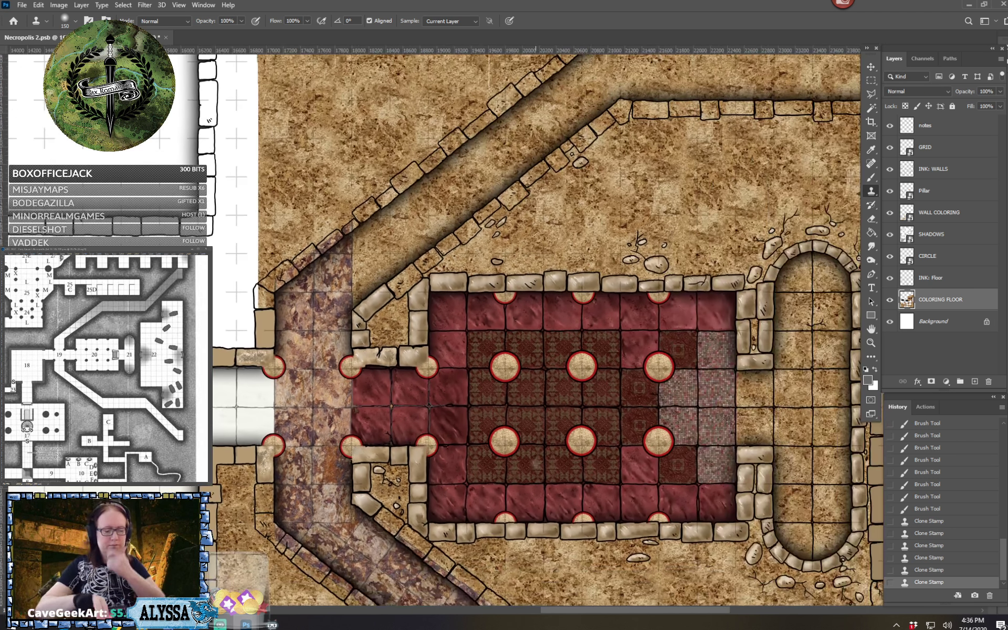
left_click_drag(589, 482, 536, 463)
scroll(415, 416, "down", 2)
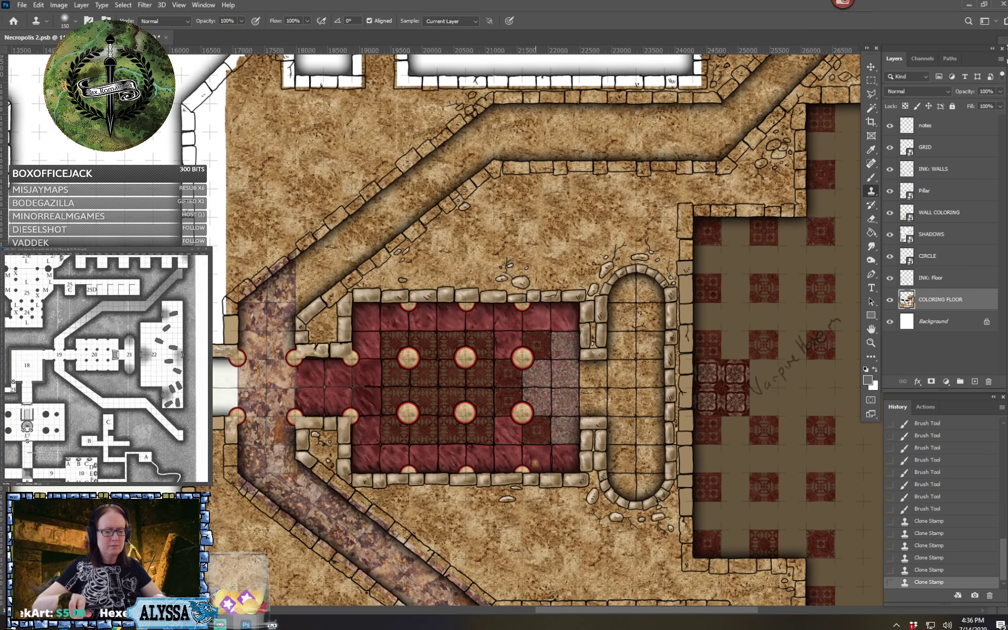
scroll(536, 463, "down", 1)
left_click_drag(535, 463, 383, 369)
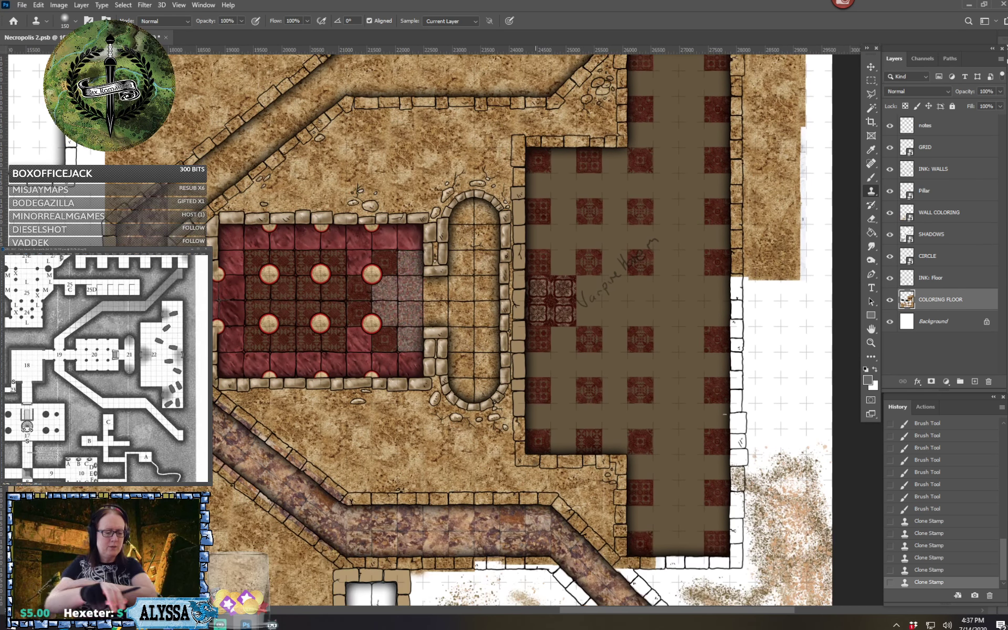
left_click_drag(535, 463, 654, 390)
scroll(535, 462, "up", 4)
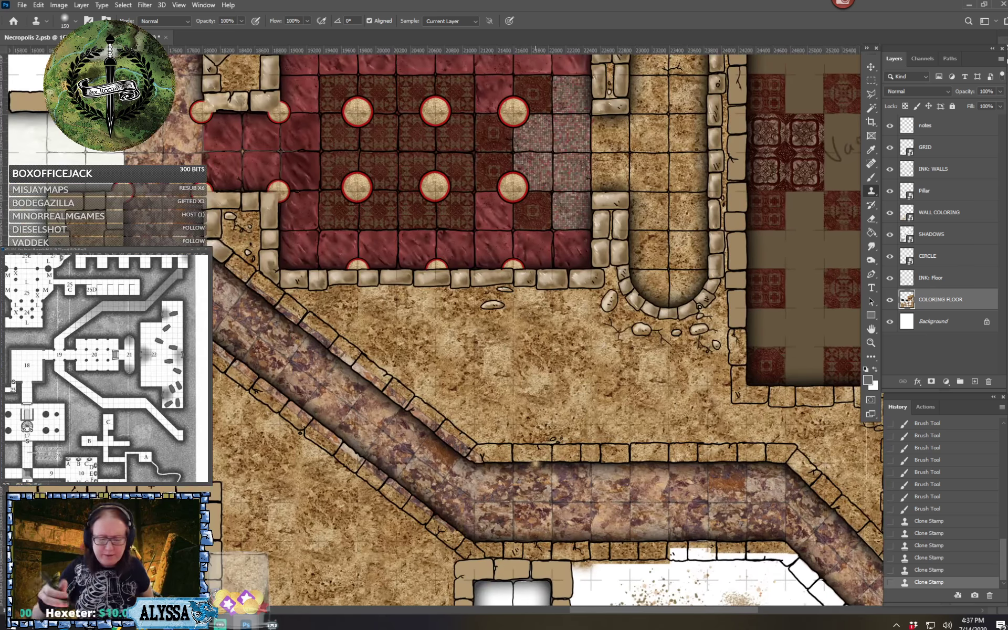
left_click_drag(535, 462, 607, 532)
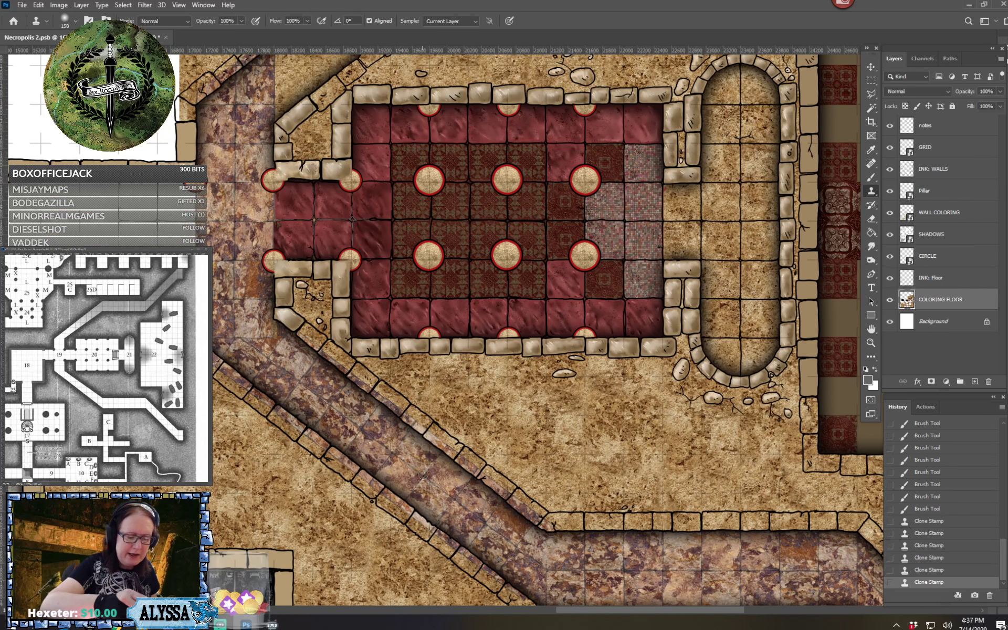
Clone purple stone texture over the visible seam where the corridor bends southeast, just below the red room's entrance
left_click_drag(250, 353, 439, 454)
scroll(250, 353, "up", 3)
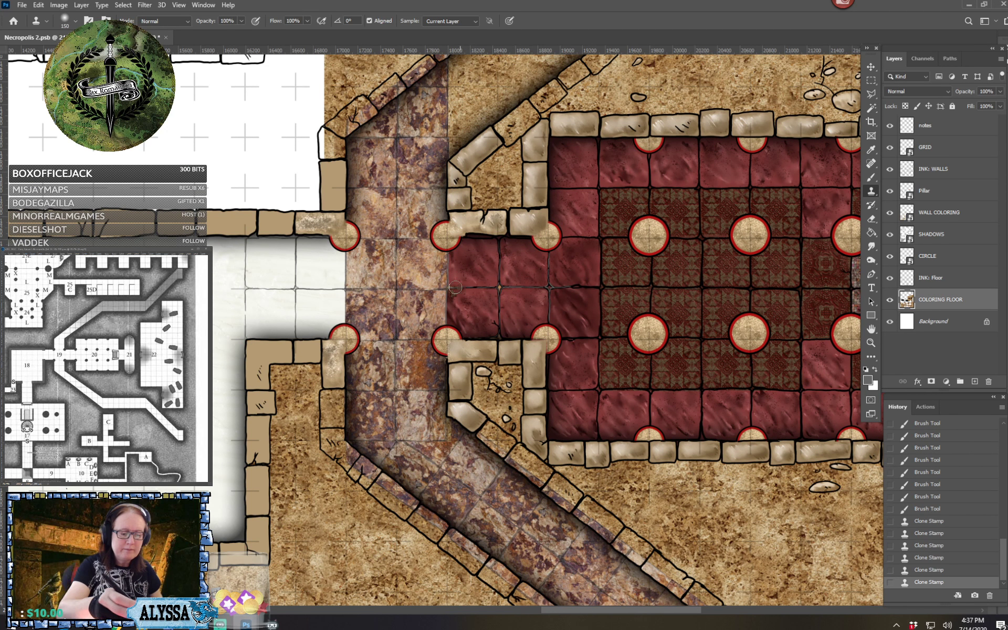
left_click(381, 332, "alt")
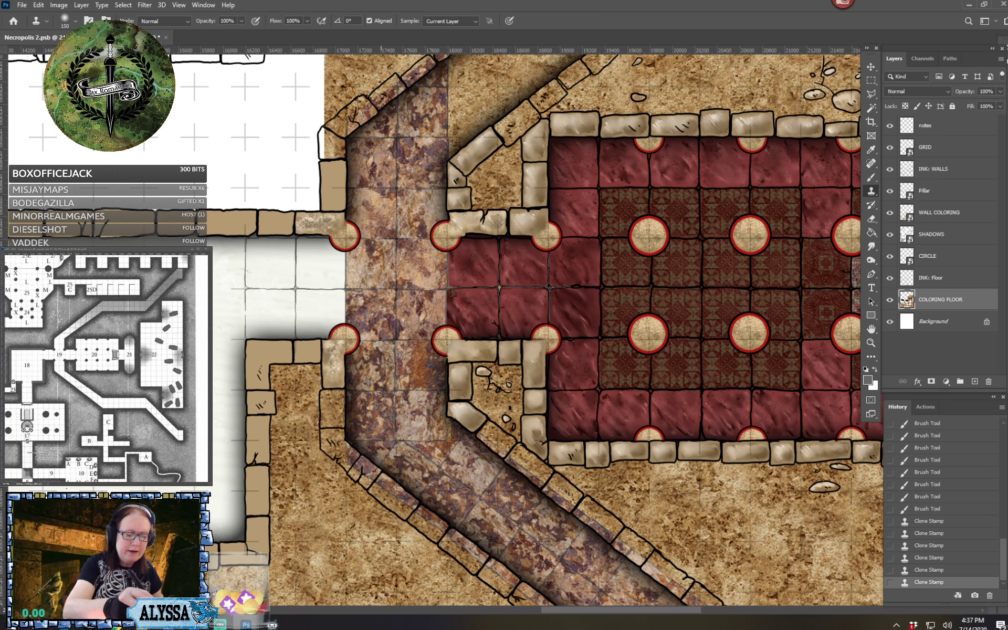
mouse_move(379, 441)
left_mouse_down()
mouse_move(389, 440)
mouse_move(371, 440)
mouse_move(389, 443)
mouse_move(380, 457)
mouse_move(413, 438)
left_mouse_up()
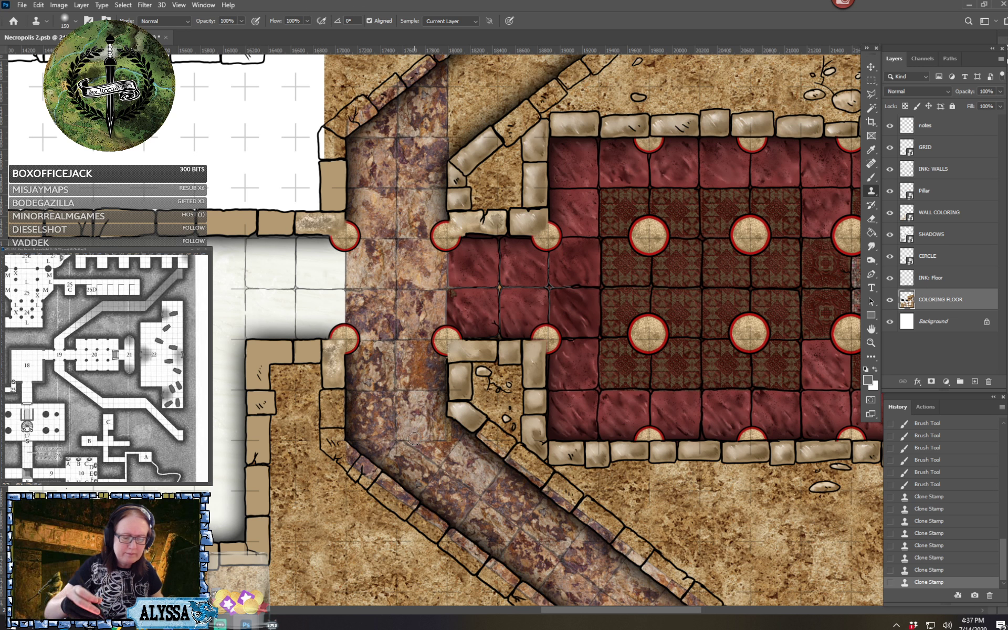
Outline the purple corridor floor from the southern bend to its southeast end with the Polygonal Lasso and copy it onto a new layer
scroll(414, 438, "down", 6)
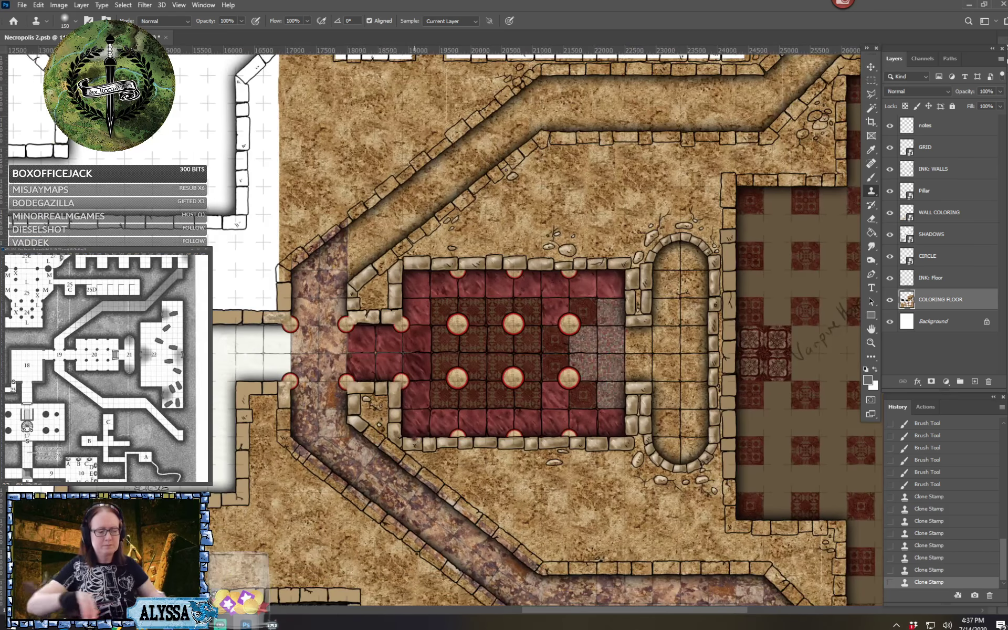
left_click_drag(415, 438, 383, 397)
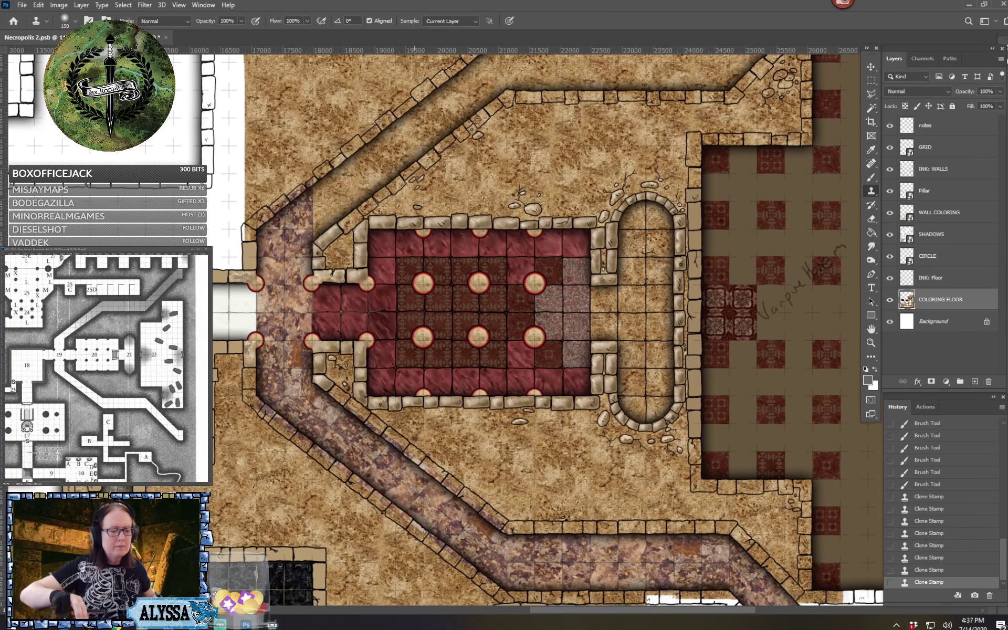
left_click_drag(542, 457, 373, 302)
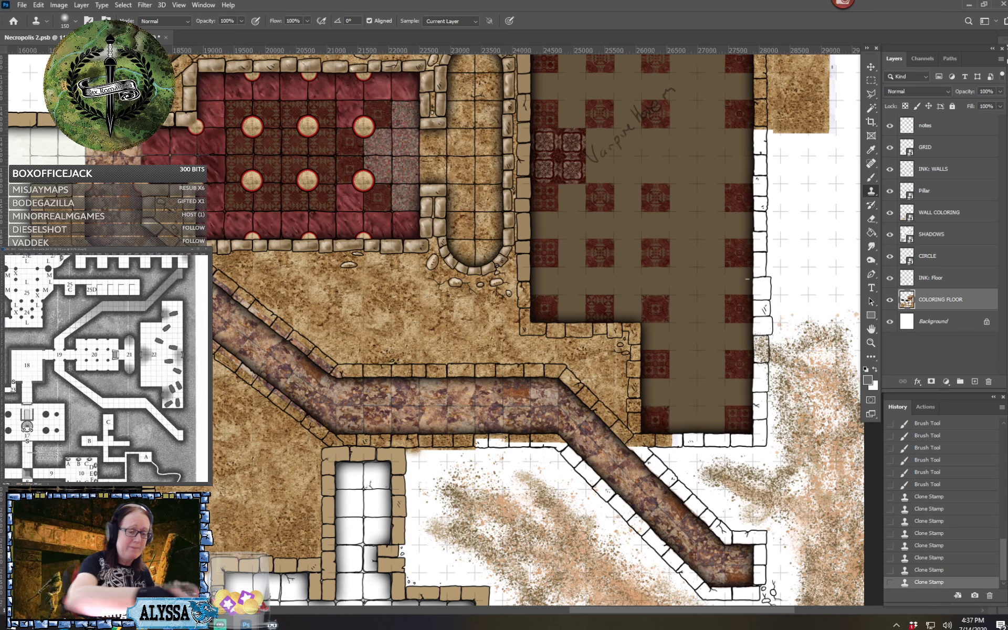
scroll(658, 491, "down", 5)
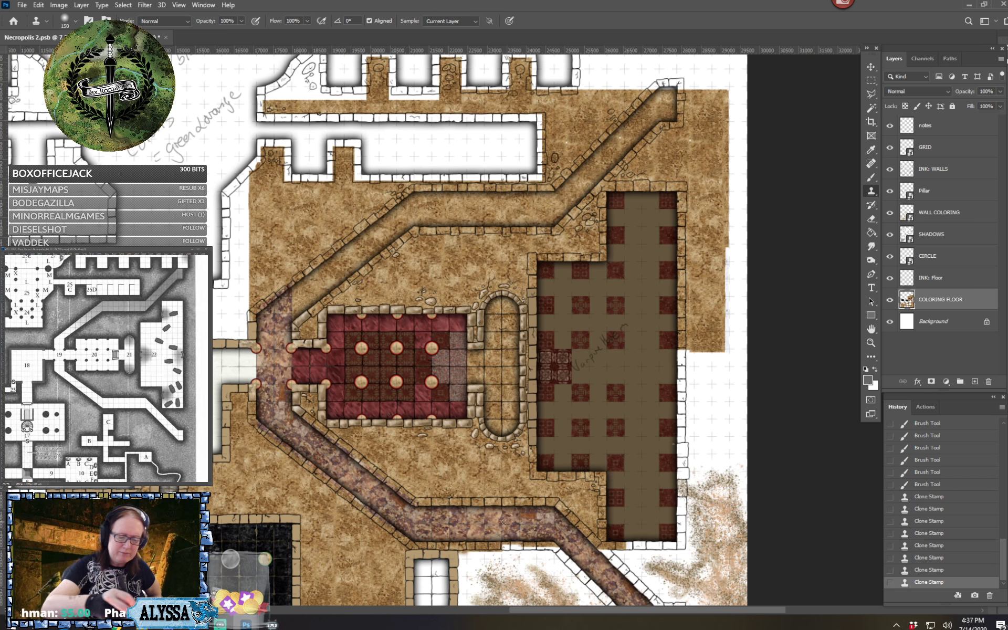
scroll(575, 551, "down", 2)
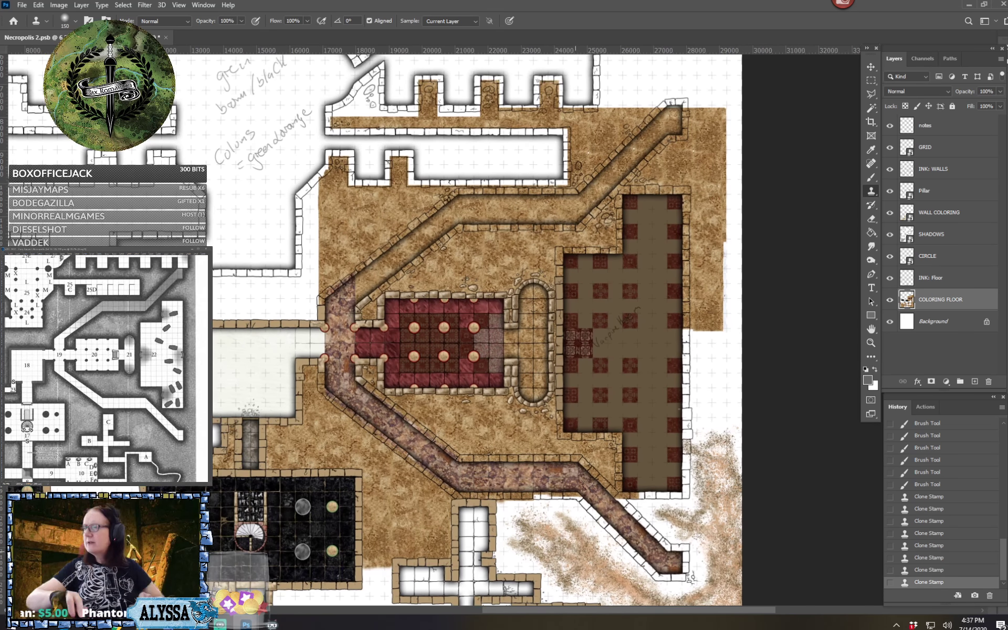
left_click_drag(576, 552, 640, 542)
scroll(575, 552, "up", 1)
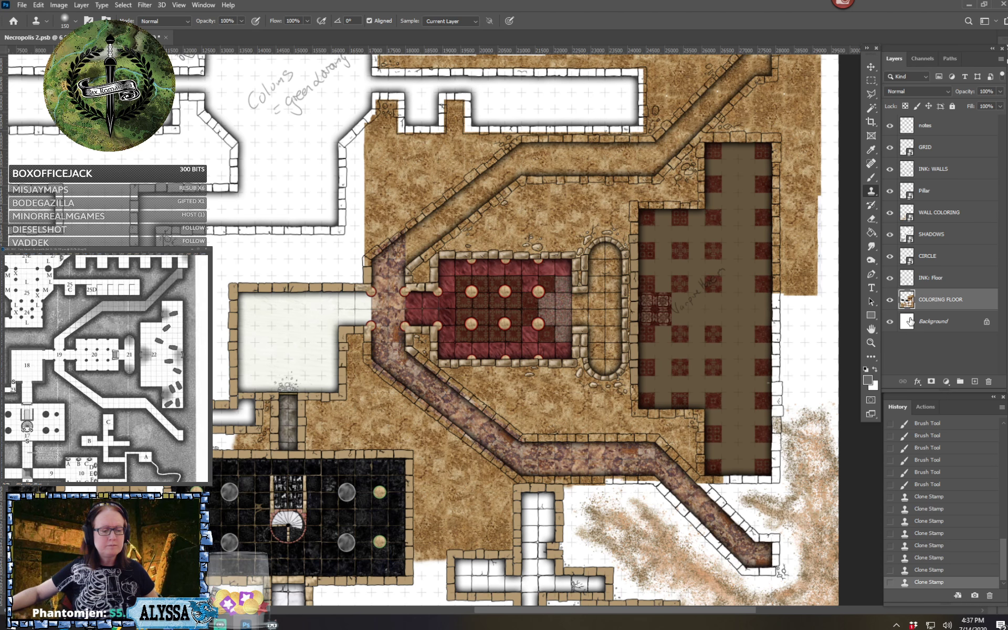
left_click(871, 94)
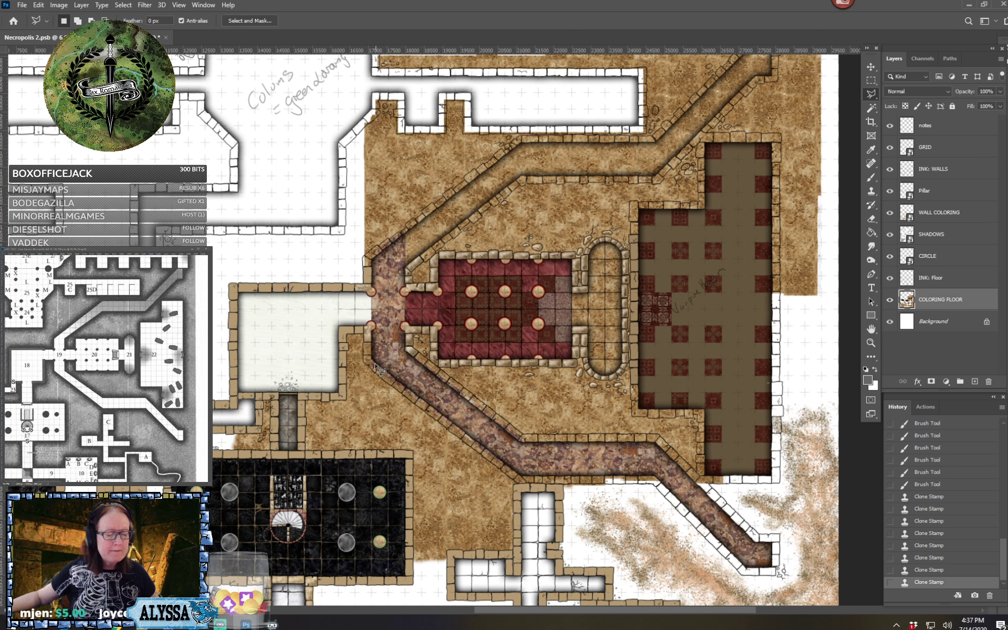
mouse_move(374, 363)
left_mouse_down()
mouse_move(404, 410)
mouse_move(501, 480)
mouse_move(656, 482)
mouse_move(767, 568)
mouse_move(747, 578)
mouse_move(779, 573)
mouse_move(775, 538)
mouse_move(757, 537)
mouse_move(656, 439)
mouse_move(521, 440)
mouse_move(421, 352)
mouse_move(373, 341)
mouse_move(376, 366)
left_mouse_up()
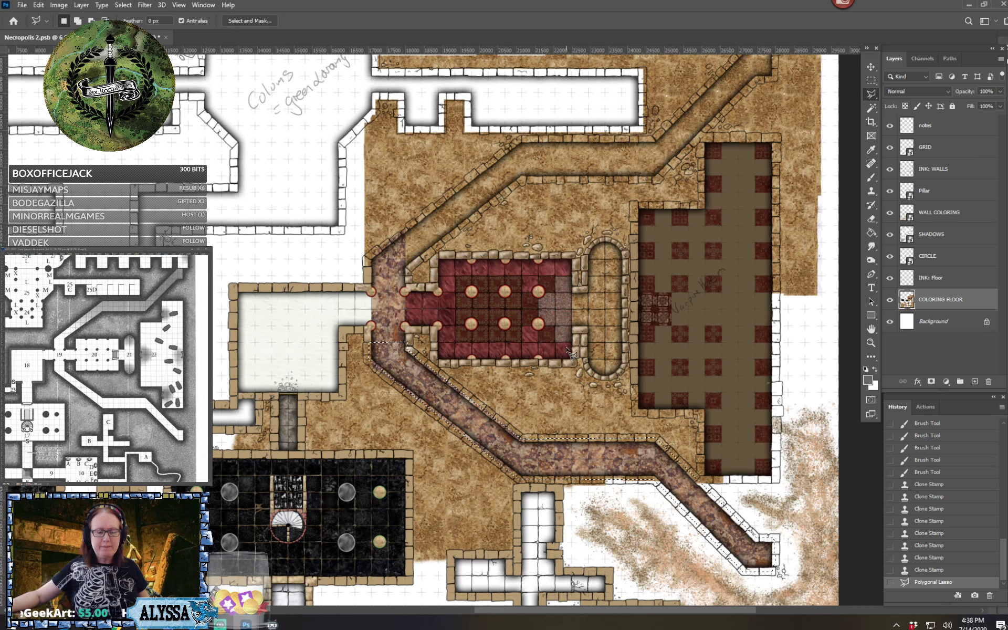
key("ctrl+c")
key("ctrl+v")
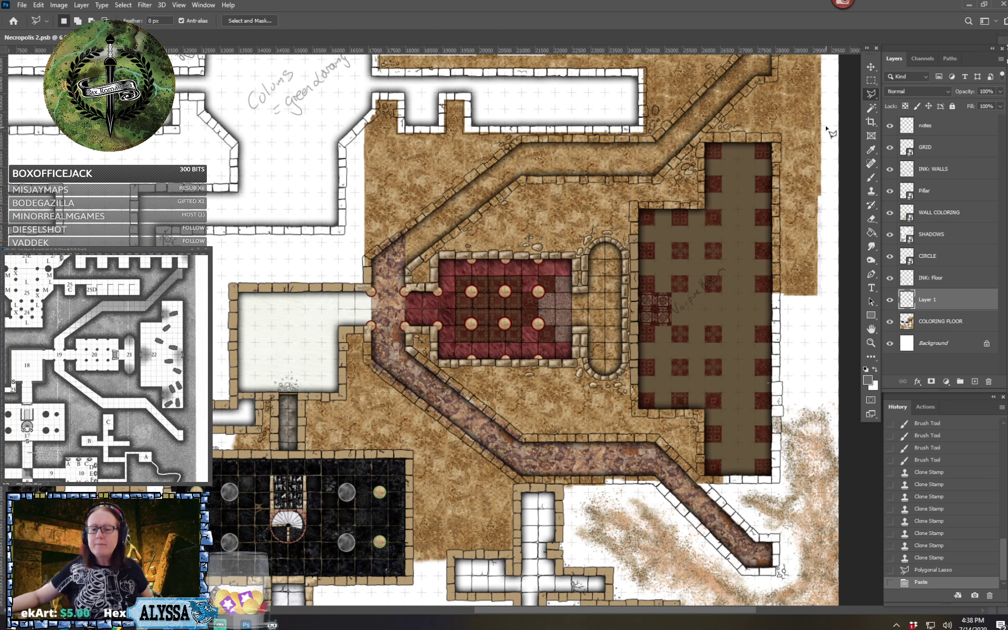
Flip the copied corridor floor vertically and move it over the unpainted northern corridor
left_click(870, 67)
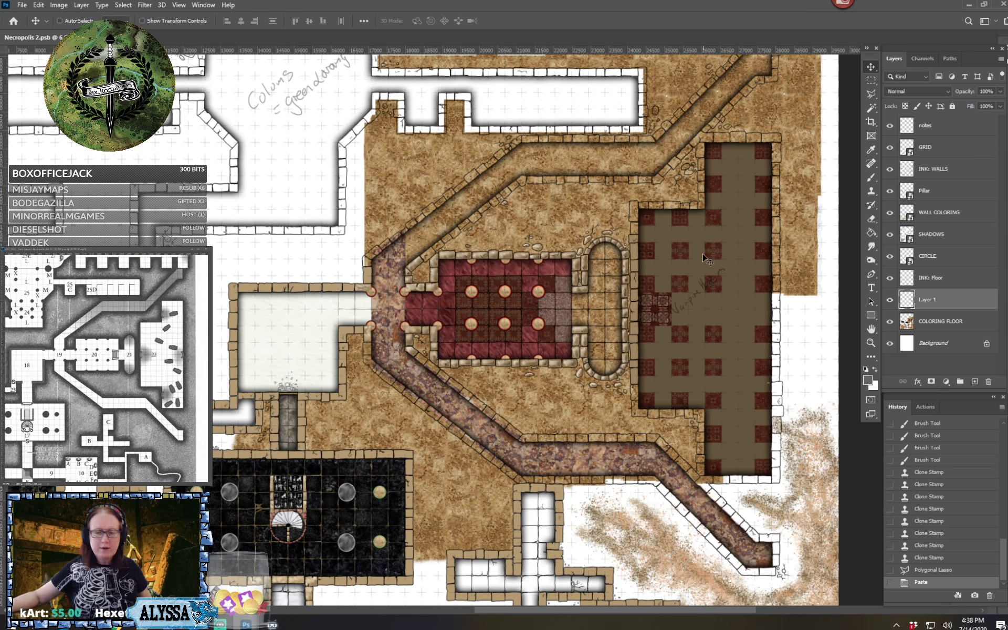
left_click(38, 4)
mouse_move(63, 246)
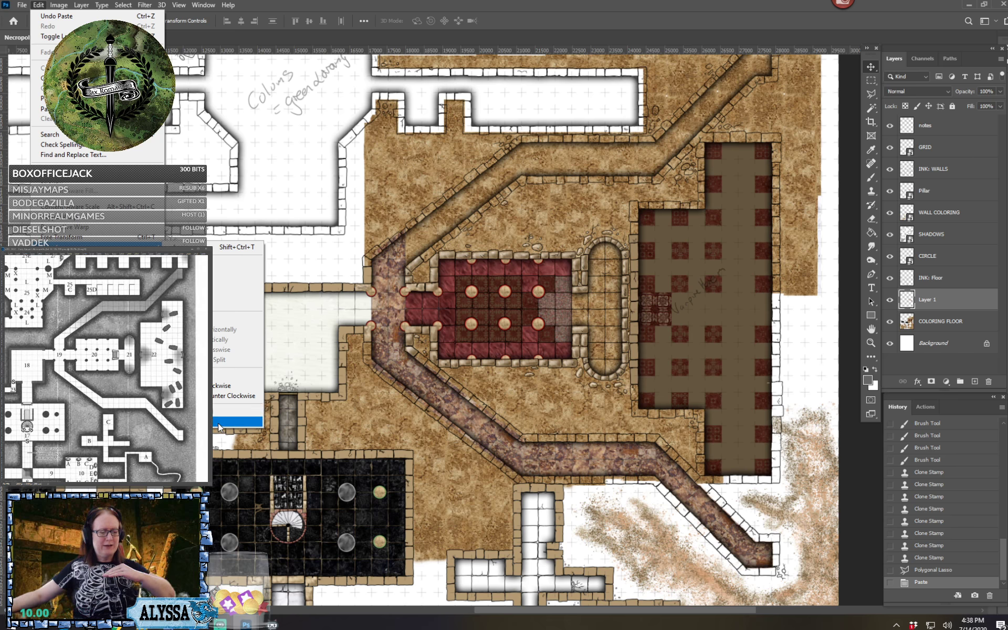
left_click(219, 427)
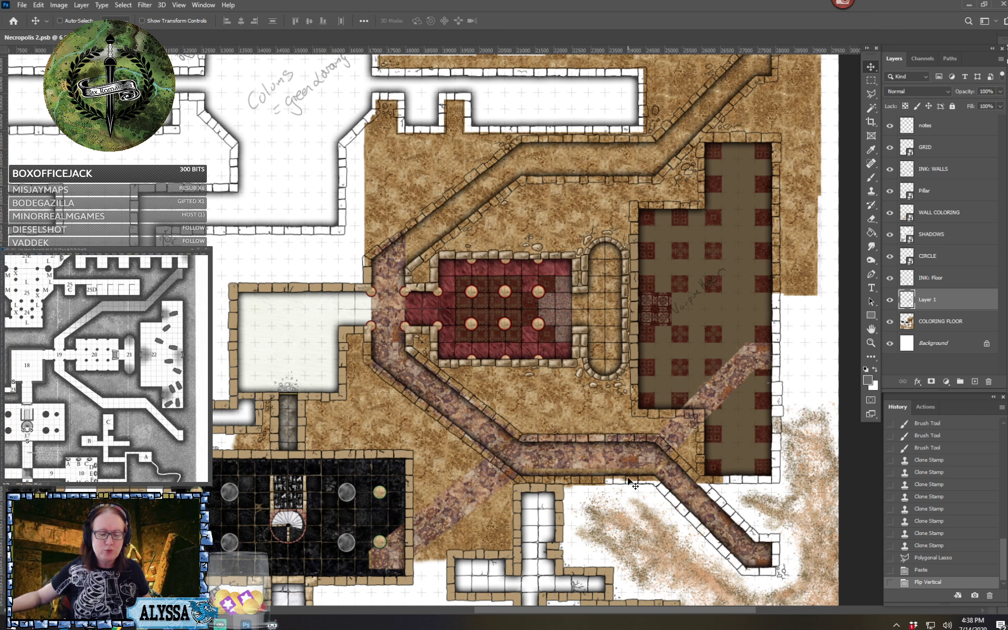
left_click_drag(688, 419, 695, 131)
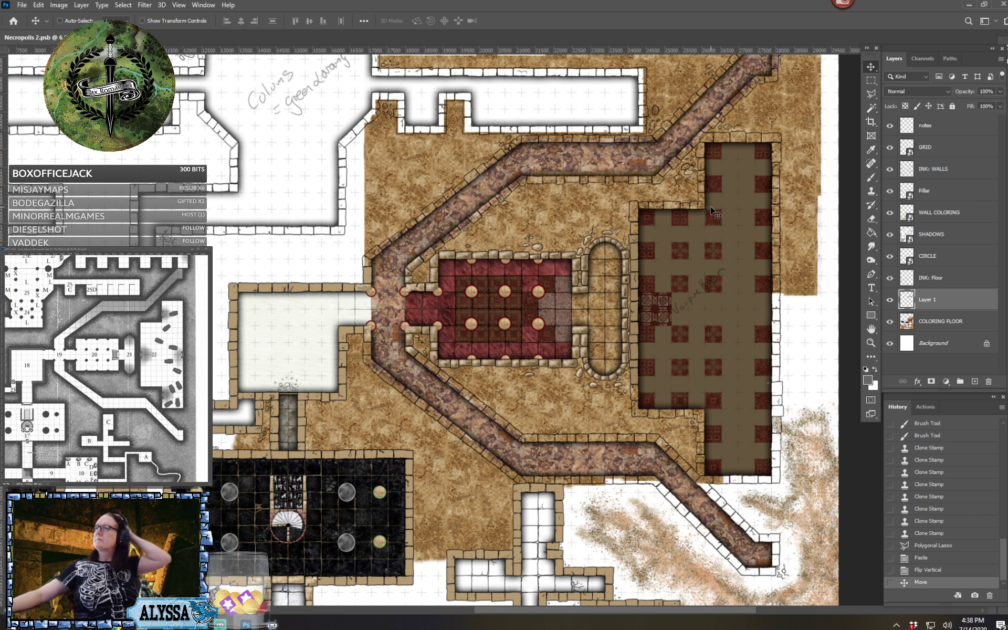
Shift the flipped purple floor slightly to line it up with the walls at the northern corridor's northeast end
scroll(712, 210, "up", 3)
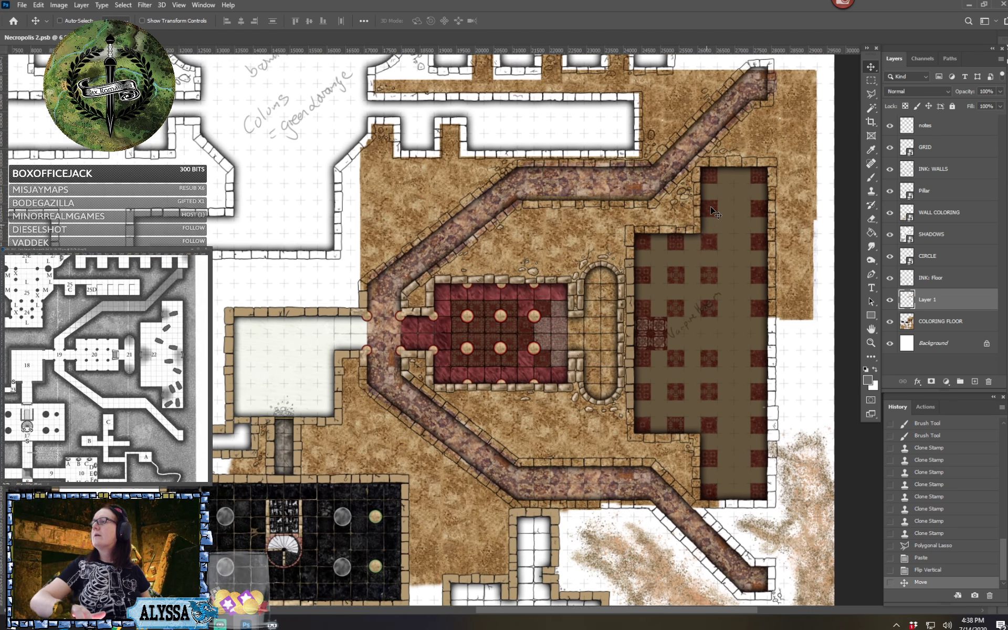
scroll(712, 210, "up", 2)
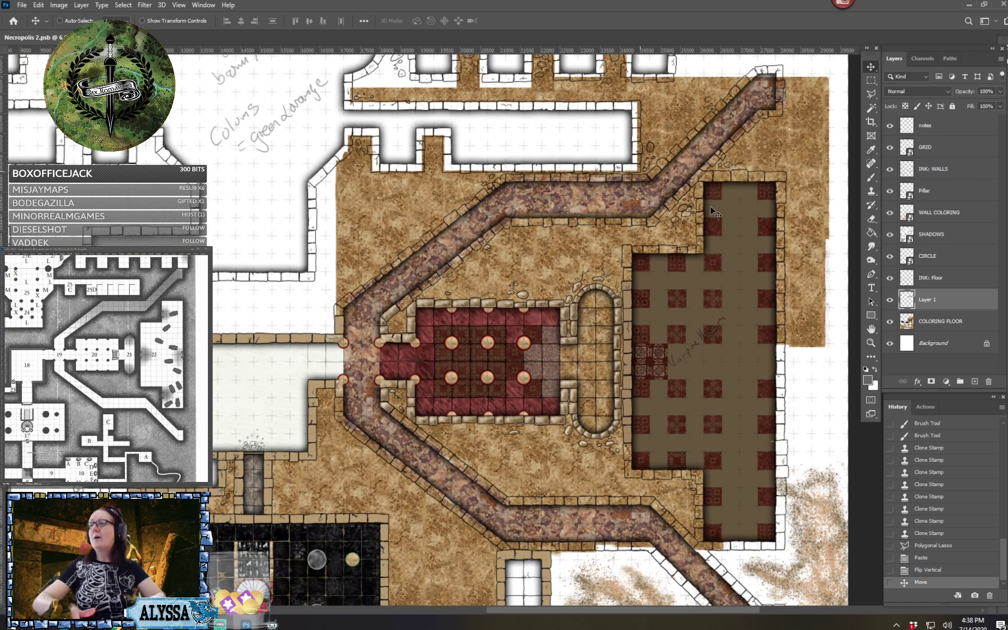
scroll(711, 210, "up", 3)
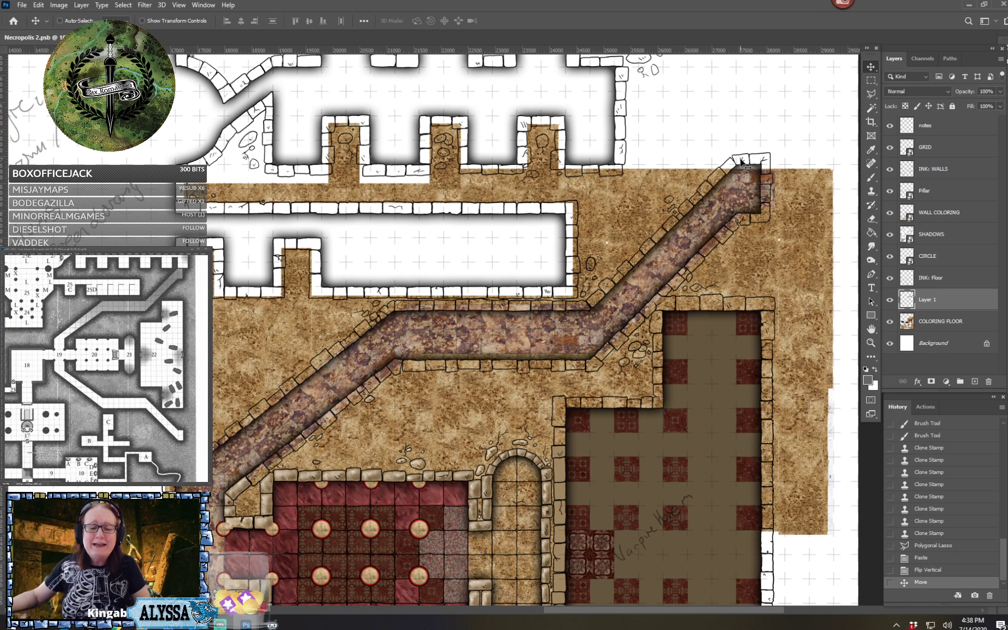
left_click_drag(744, 190, 738, 198)
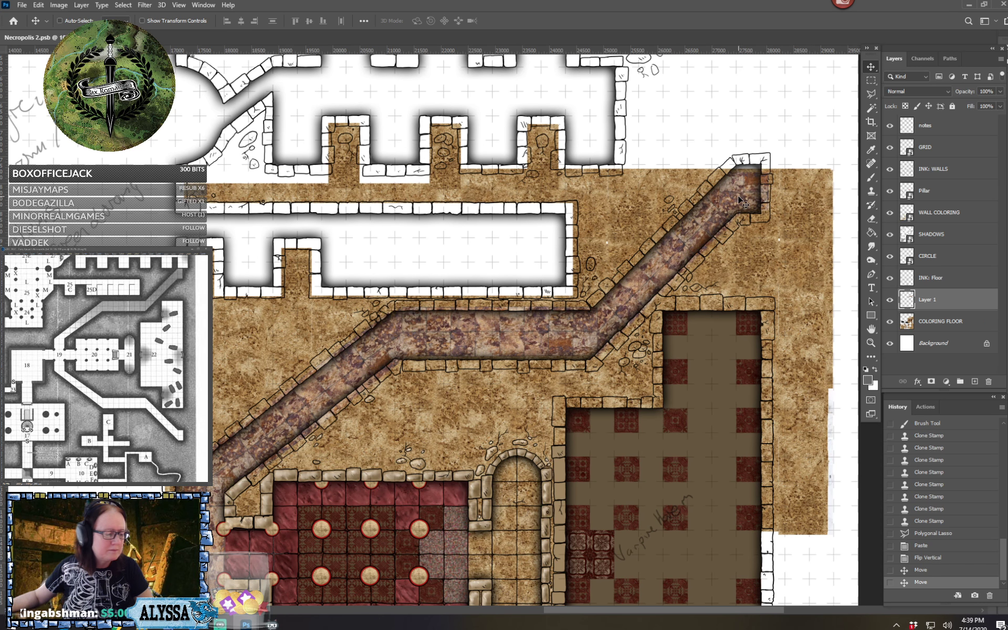
left_click_drag(736, 145, 686, 284)
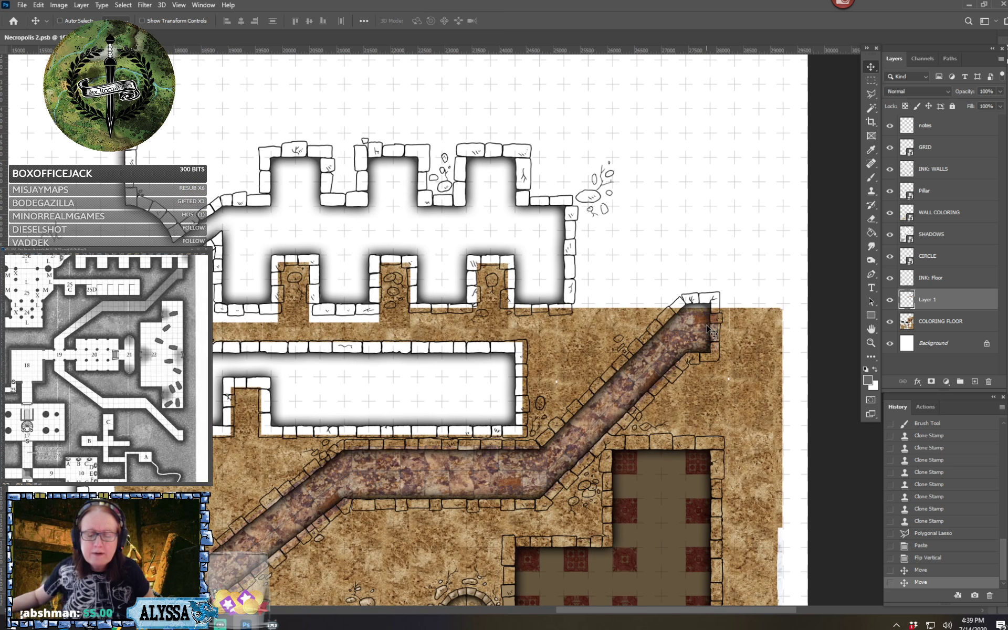
scroll(703, 340, "up", 4)
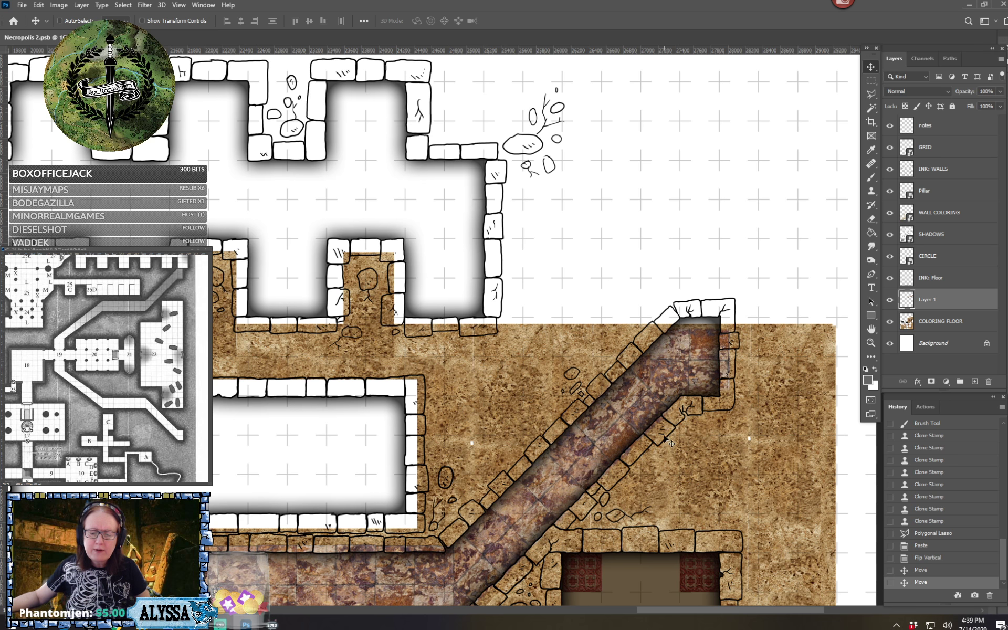
left_click_drag(464, 505, 818, 344)
left_click_drag(477, 451, 513, 438)
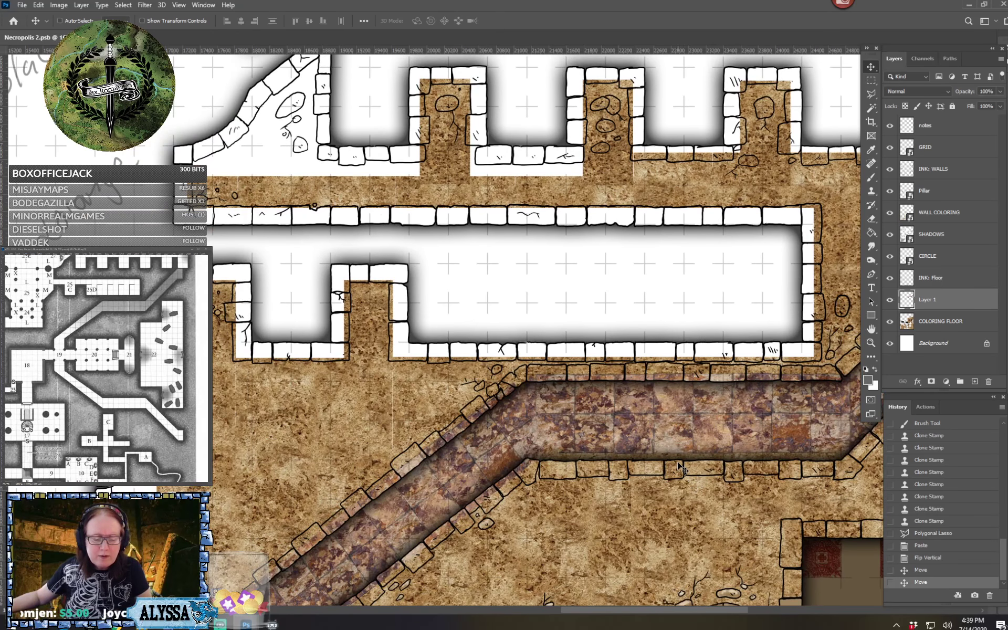
Examine the copied purple floor along the whole northern corridor, comparing it with the southern corridor and its junction beside the red room
left_click_drag(613, 457, 644, 448)
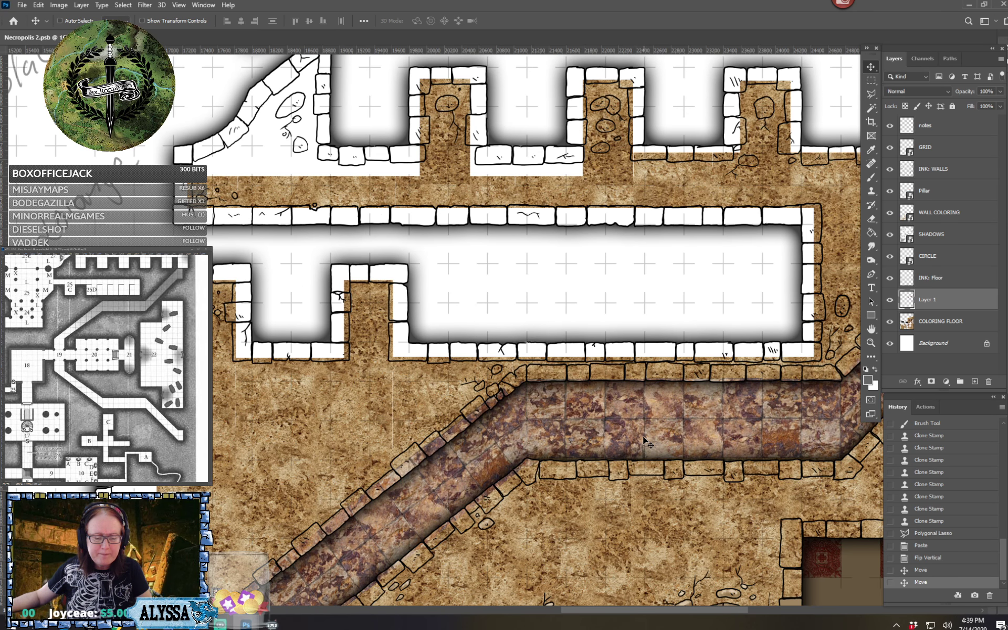
left_click_drag(517, 511, 470, 441)
left_click_drag(685, 358, 459, 459)
left_click_drag(777, 307, 720, 423)
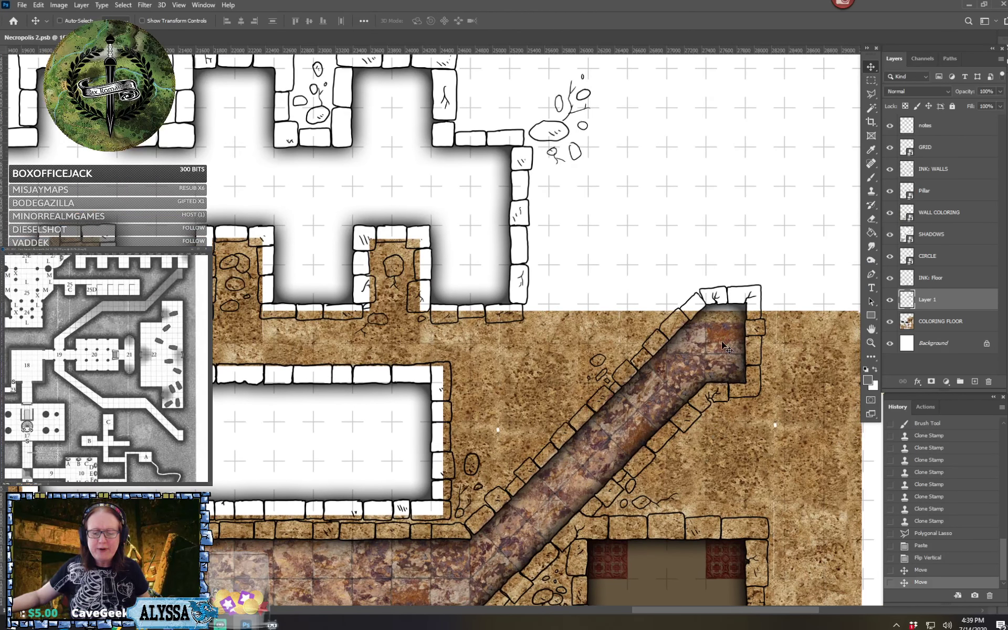
scroll(677, 430, "down", 3)
left_click_drag(648, 484, 672, 144)
left_click_drag(684, 426, 656, 307)
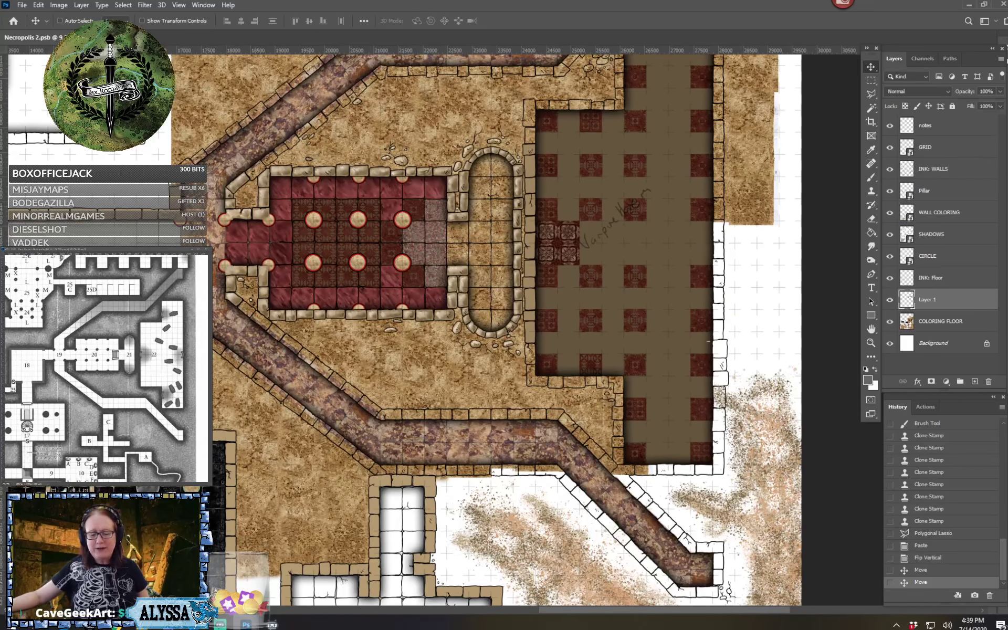
left_click_drag(719, 265, 698, 407)
left_click_drag(654, 255, 717, 355)
scroll(577, 352, "up", 2)
scroll(577, 349, "up", 1)
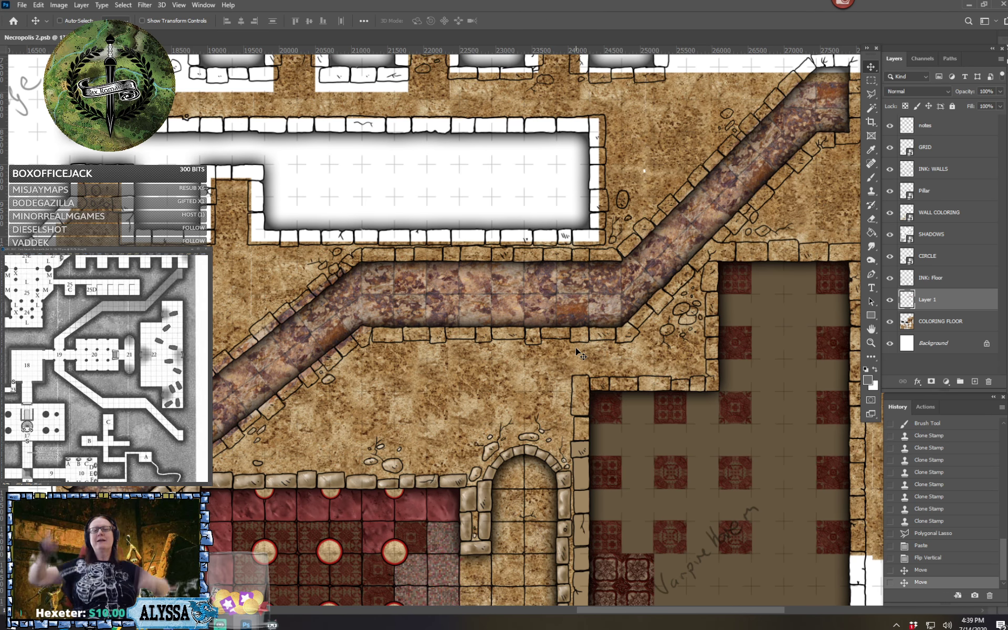
scroll(575, 348, "up", 4)
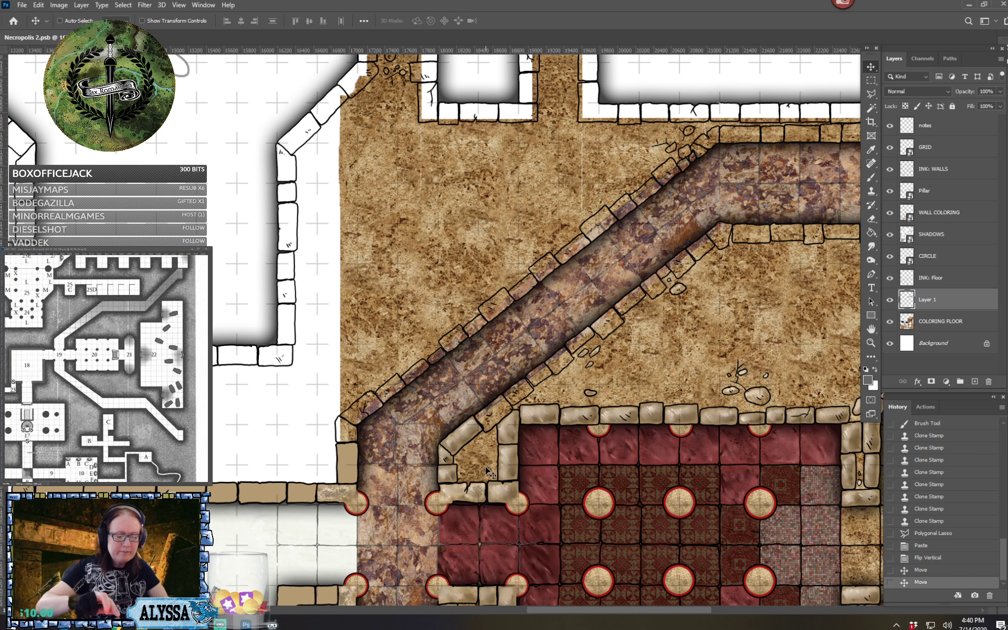
scroll(487, 472, "up", 3)
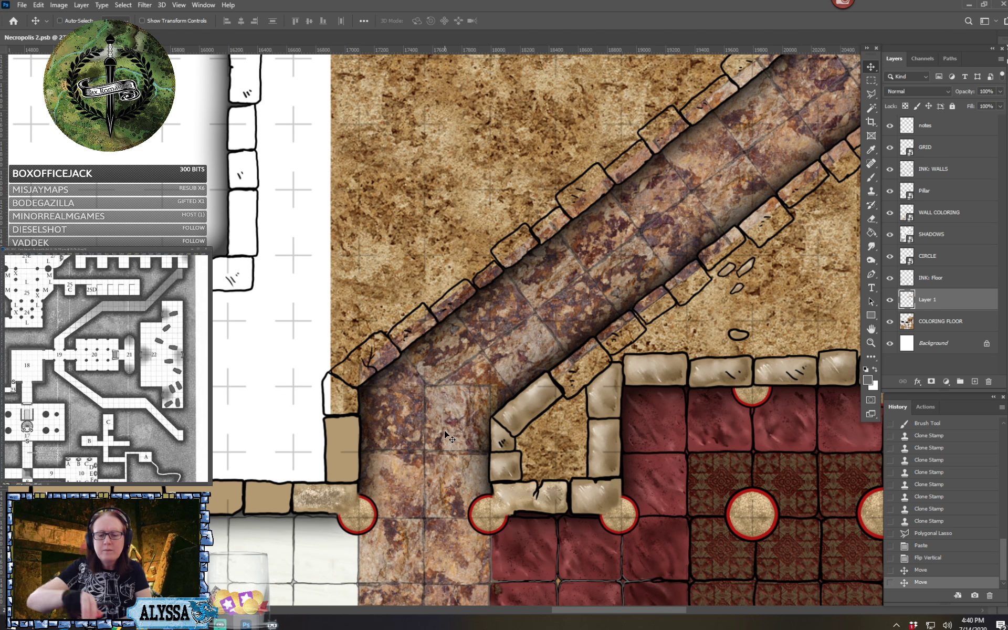
scroll(444, 430, "right", 5)
scroll(444, 430, "up", 2)
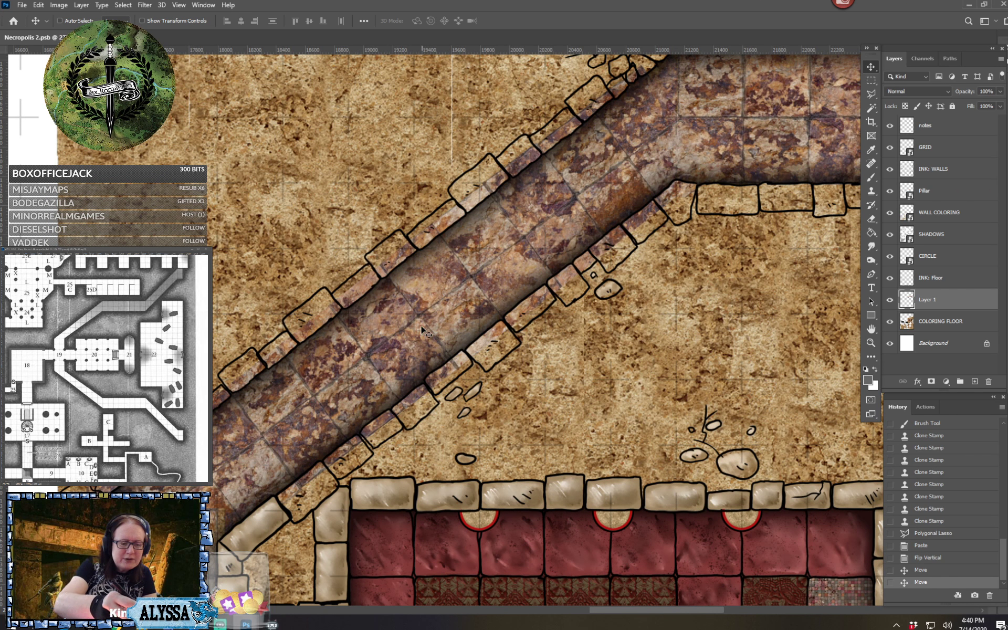
scroll(420, 341, "right", 1)
scroll(417, 340, "right", 5)
scroll(418, 340, "up", 2)
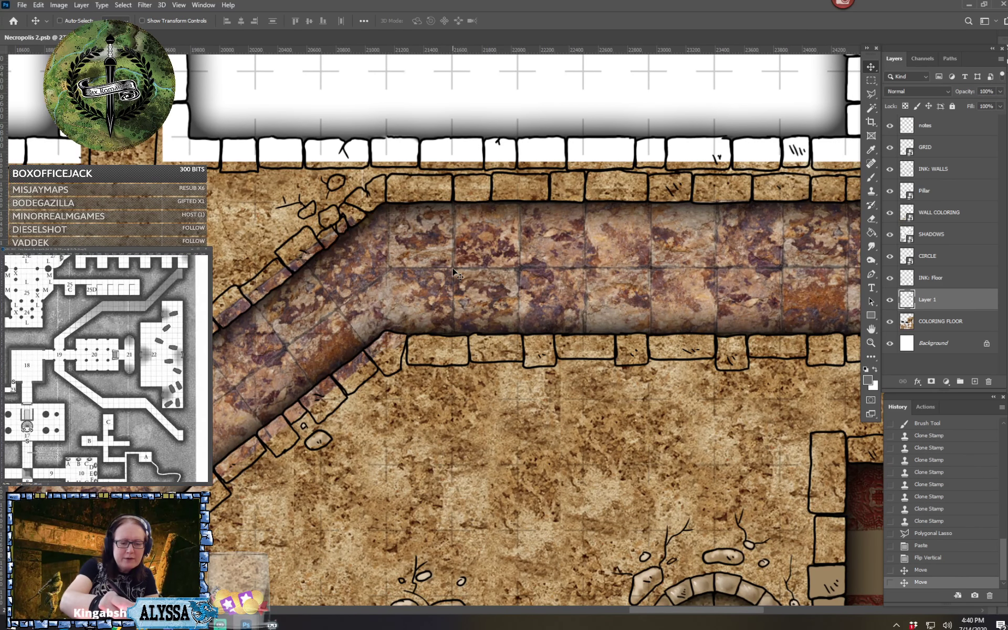
Erase parts of the copied purple floor's edge where it overlaps the existing floor at the corridor junction west of the red room
scroll(512, 294, "left", 8)
scroll(512, 294, "left", 3)
scroll(512, 294, "down", 1)
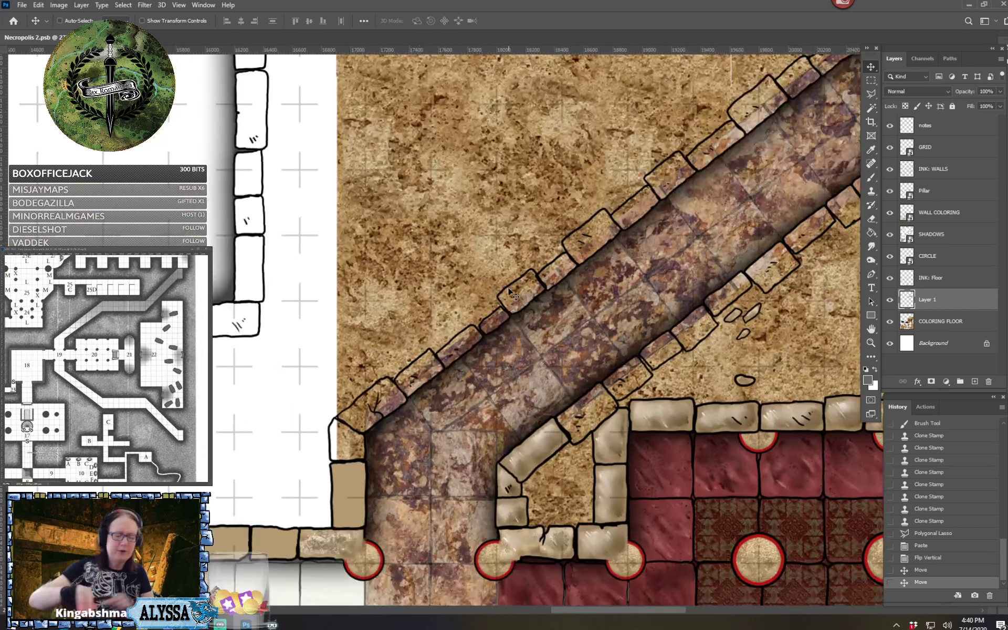
scroll(512, 295, "down", 2)
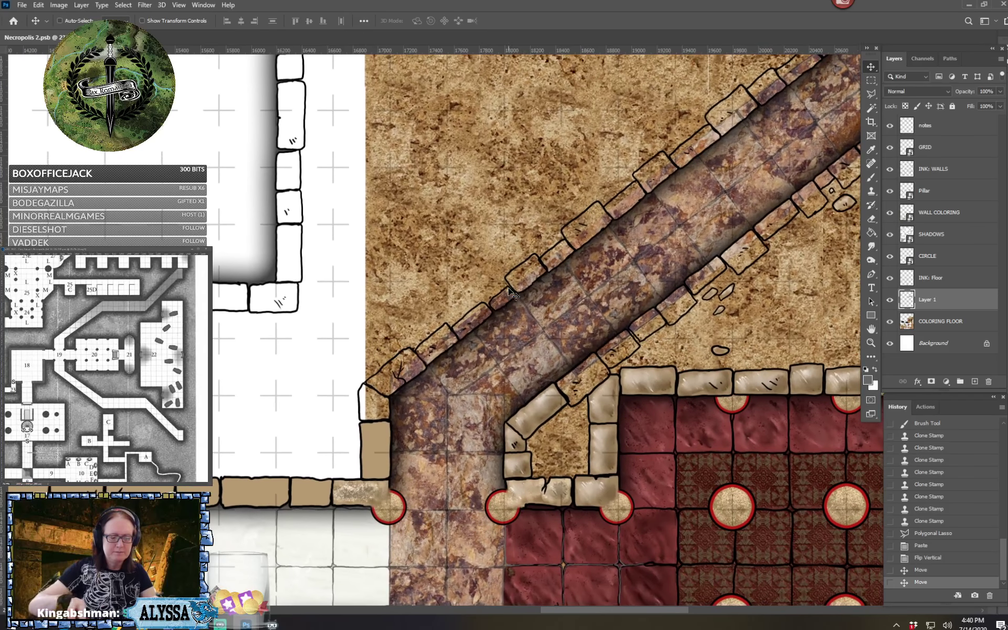
scroll(512, 294, "up", 2)
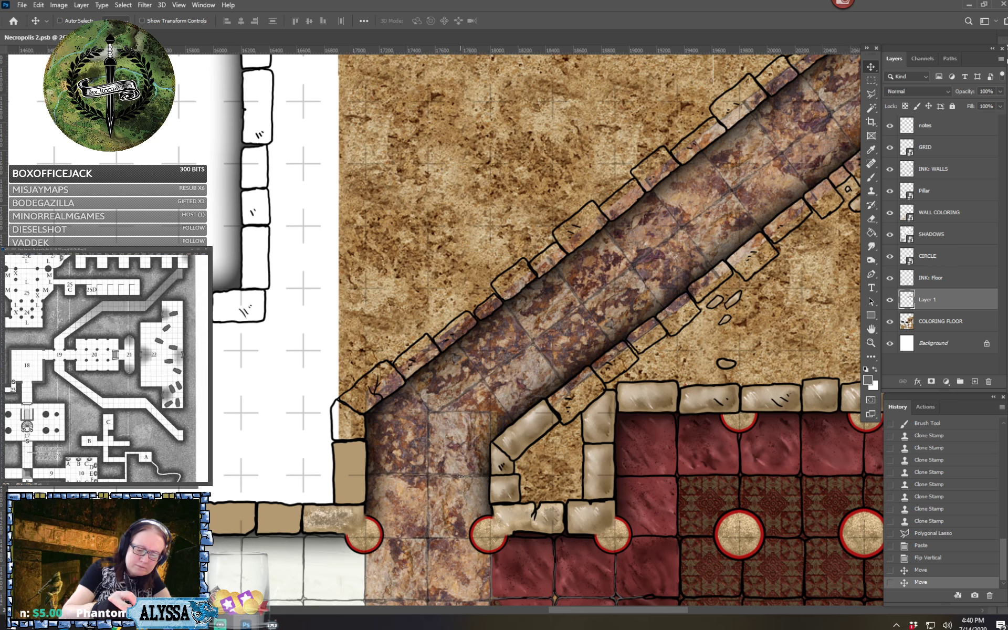
left_click_drag(449, 480, 381, 473)
scroll(405, 475, "down", 8)
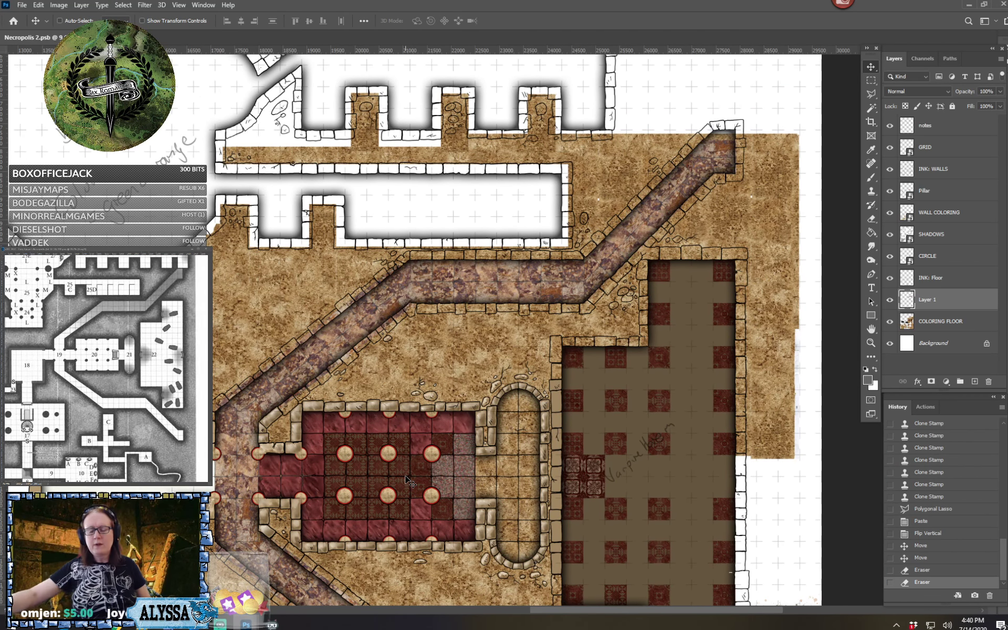
left_click(947, 318, "ctrl")
key("ctrl+e")
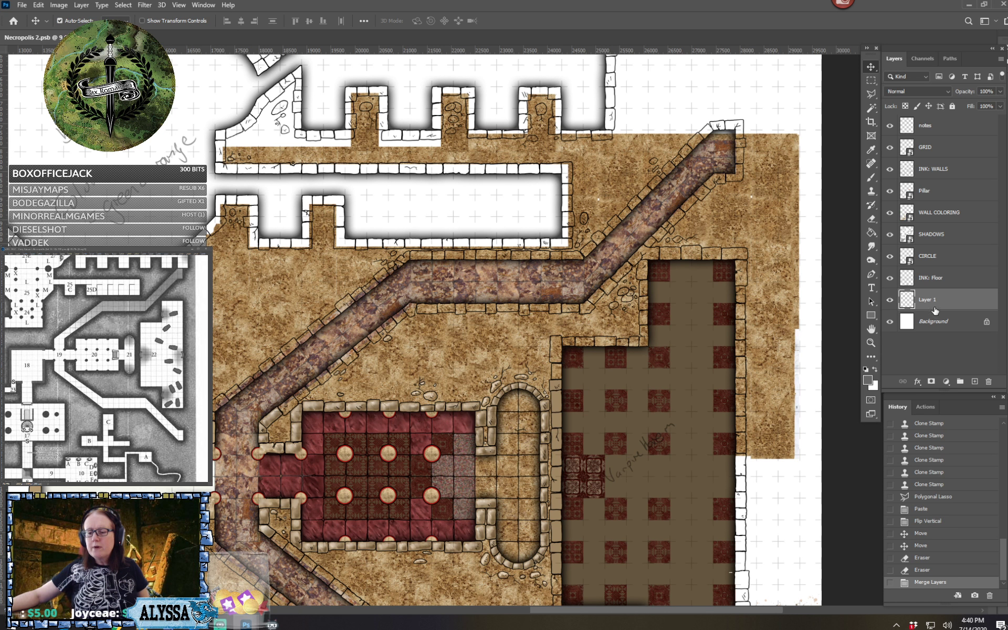
double_click(933, 300)
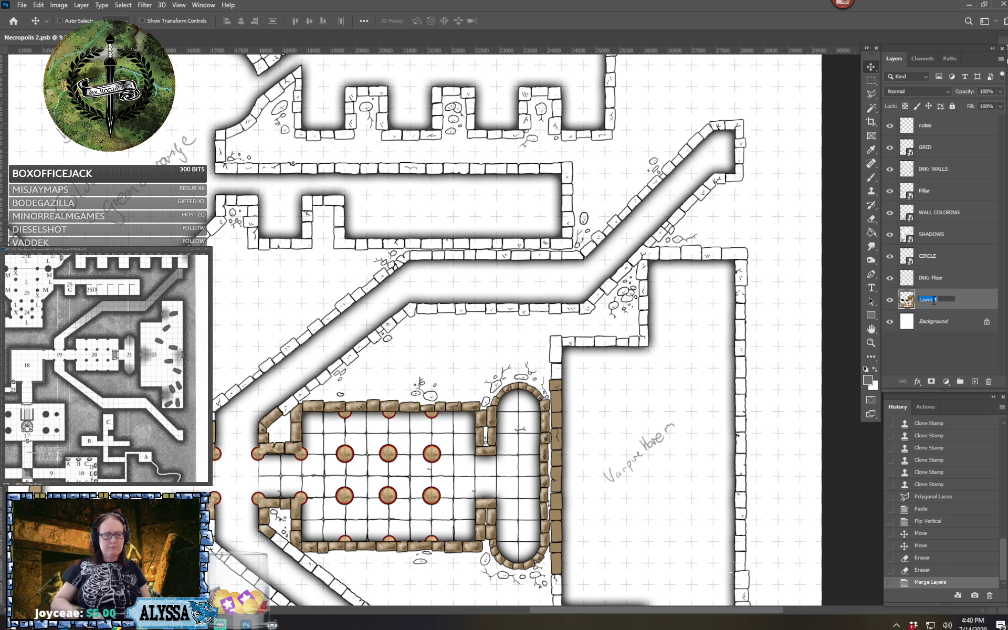
left_click(943, 571)
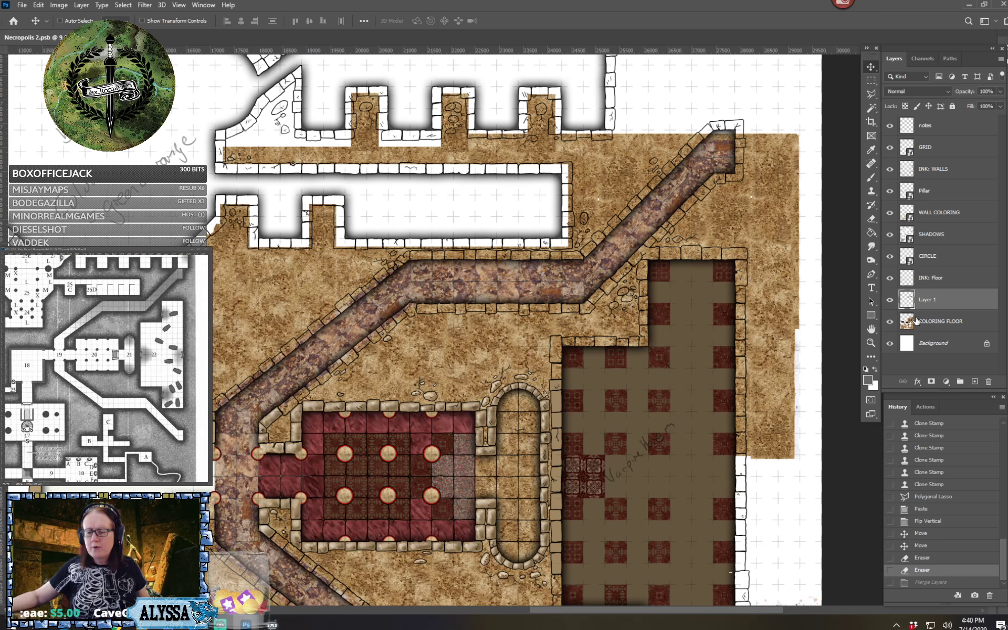
Merge Layer 1 with the COLORING FLOOR layer and rename the merged layer COLORING FLOOR
left_click(889, 300)
left_click(889, 299)
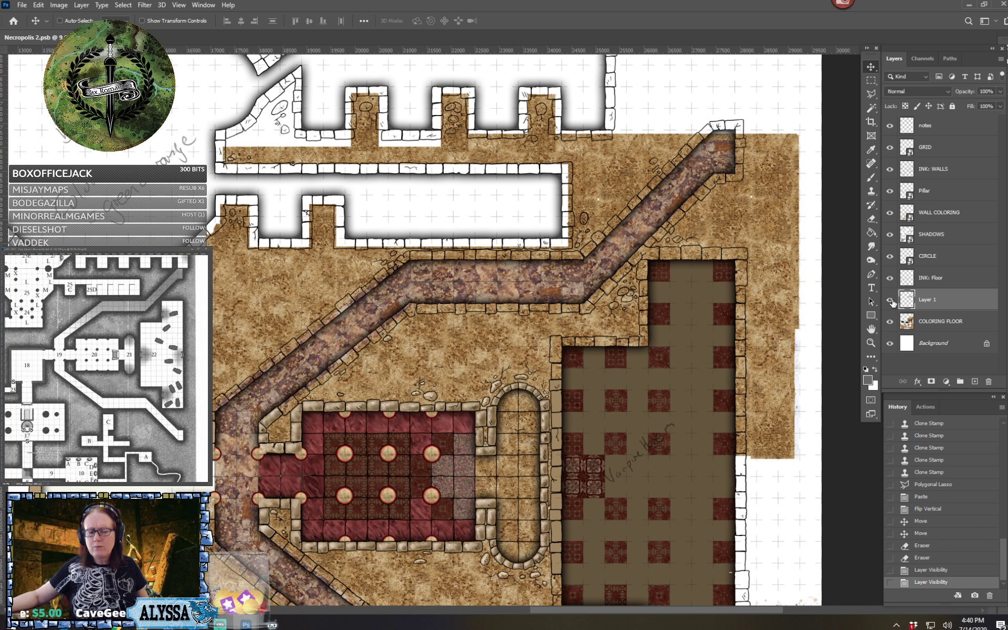
left_click(953, 319, "ctrl")
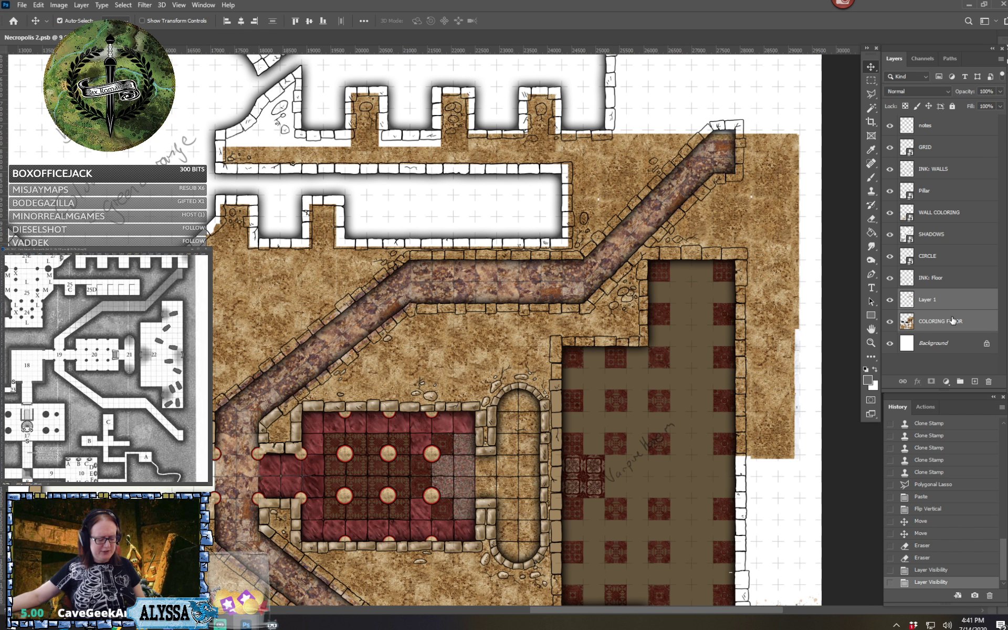
key("ctrl+e")
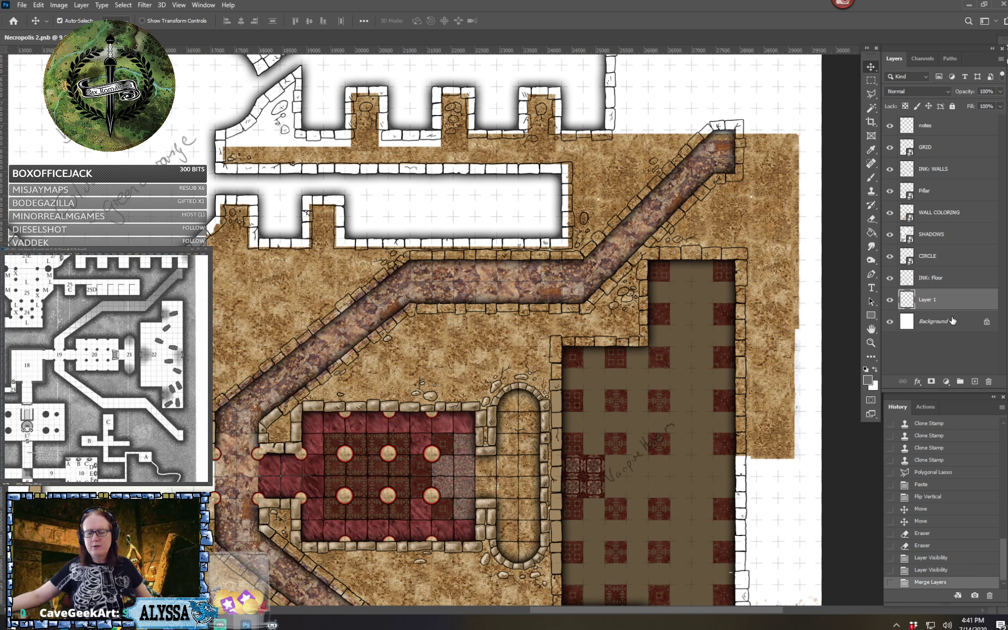
double_click(930, 302)
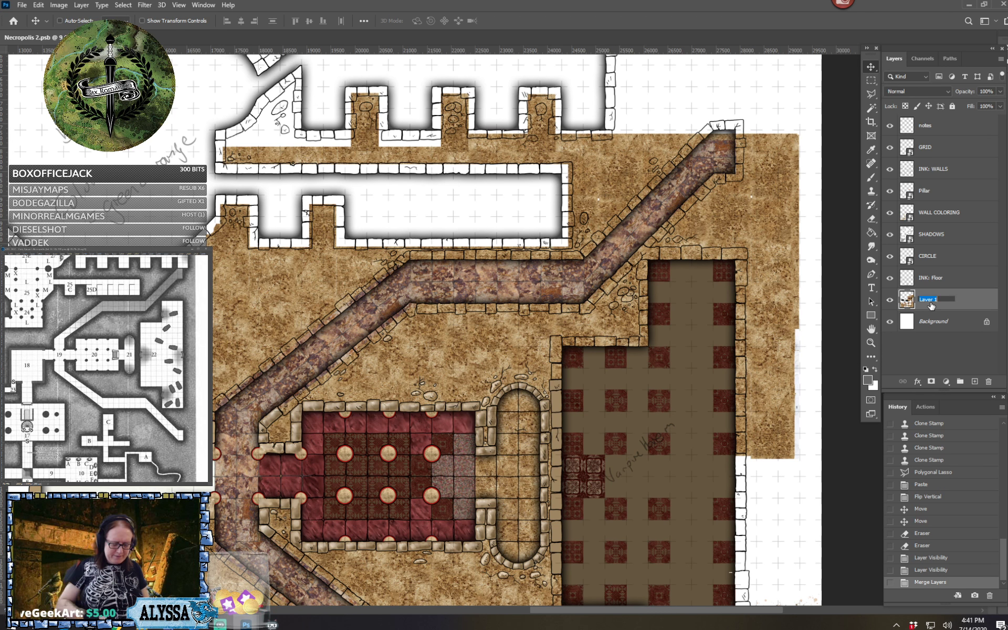
type("COLORING FLOOR")
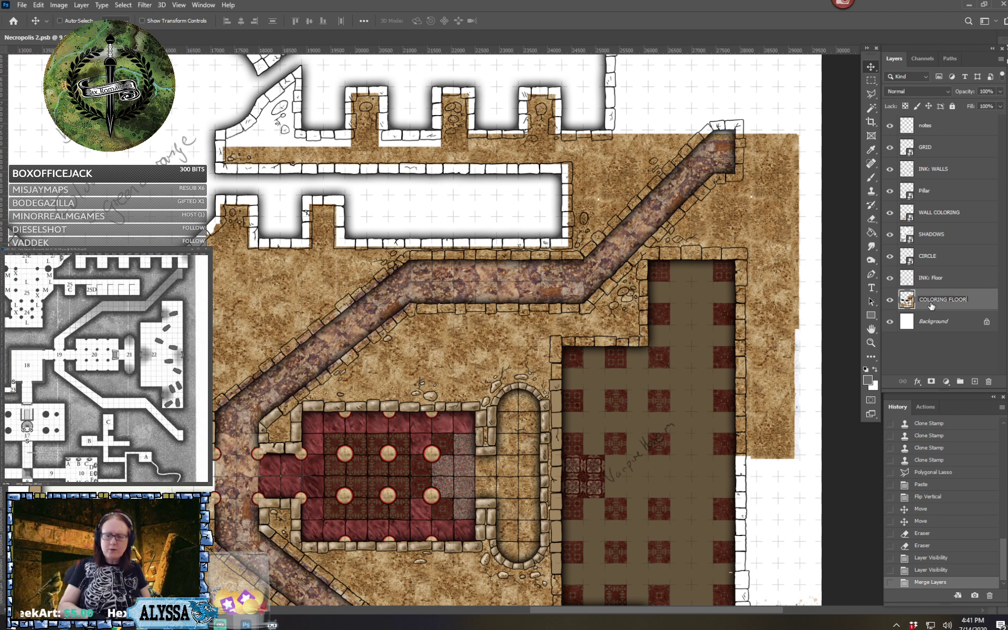
key("Return")
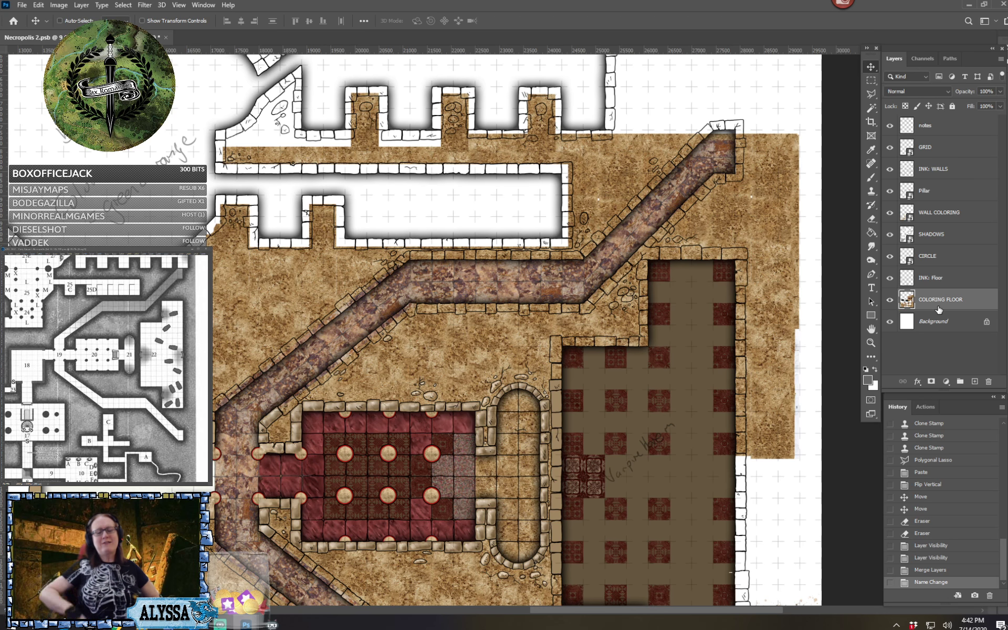
Clone purple stone texture over the uncovered strip along the upper wall at the northern corridor's northeast end
scroll(520, 330, "up", 3)
scroll(751, 240, "up", 5)
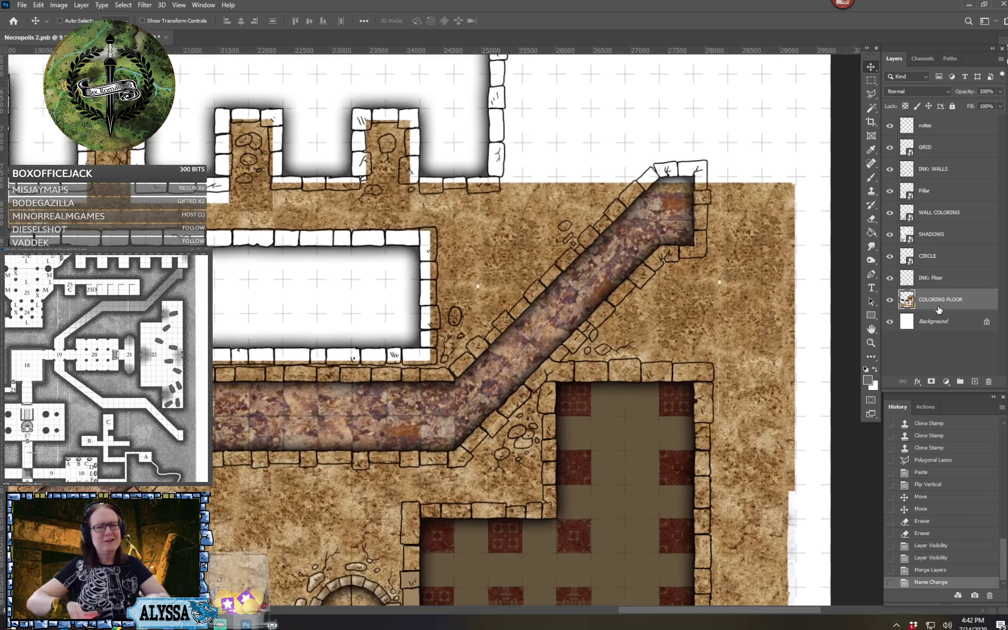
scroll(430, 329, "up", 3)
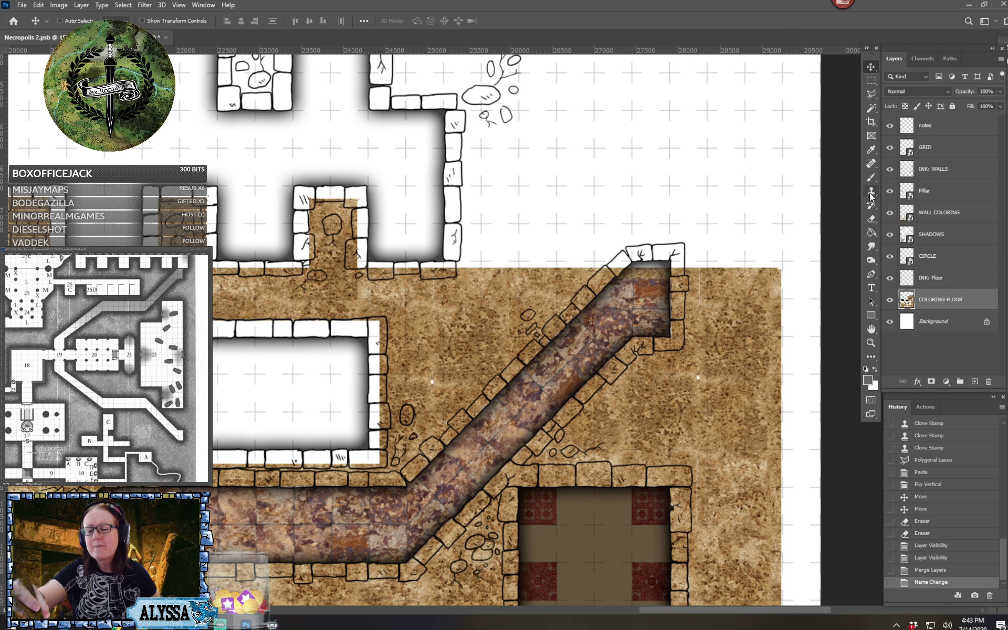
key("s")
left_click_drag(630, 294, 591, 348)
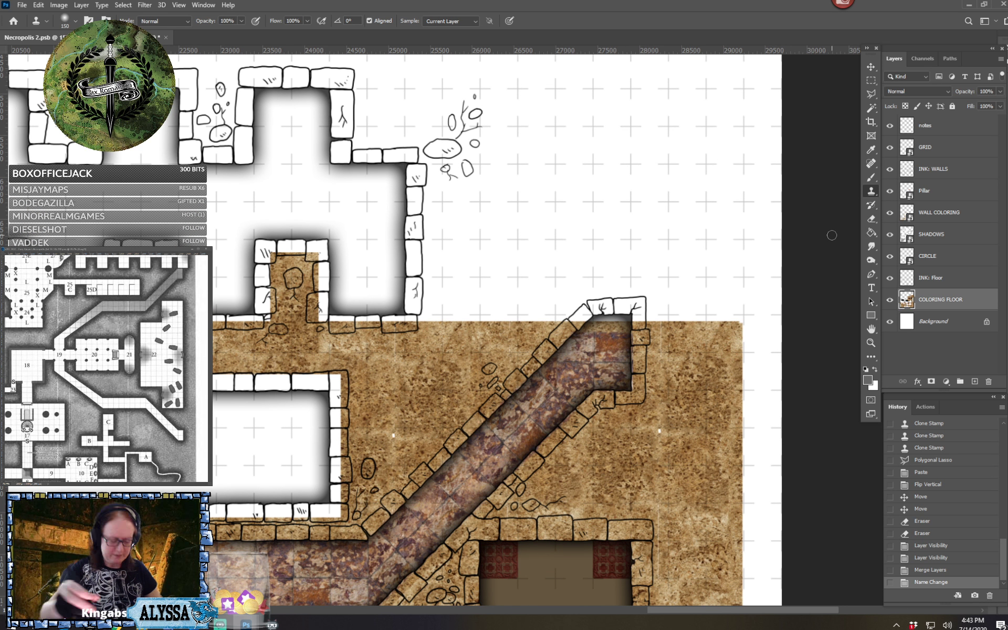
left_click(606, 350, "alt")
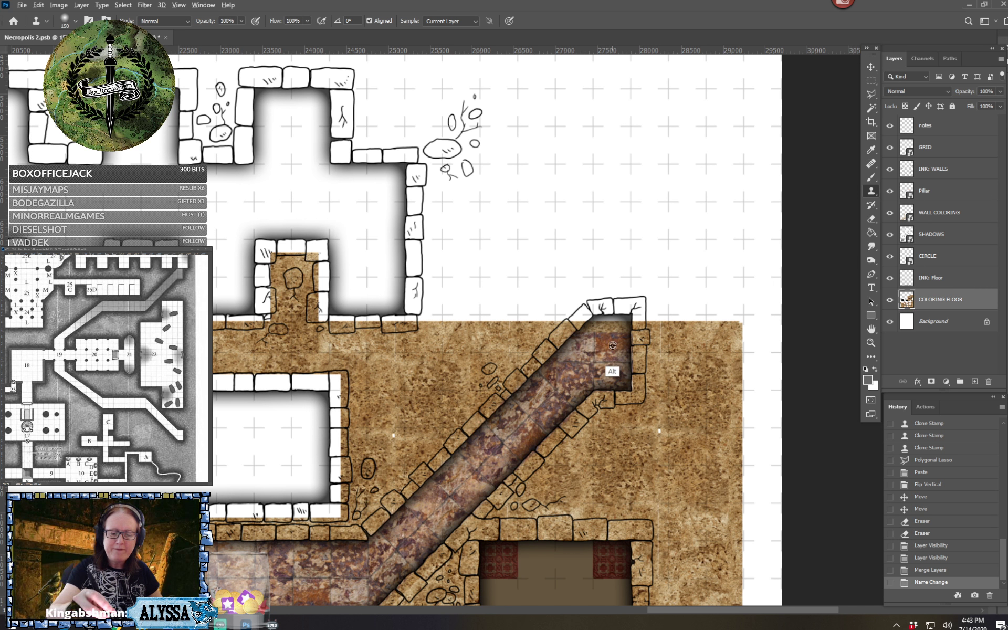
left_click_drag(597, 308, 609, 310)
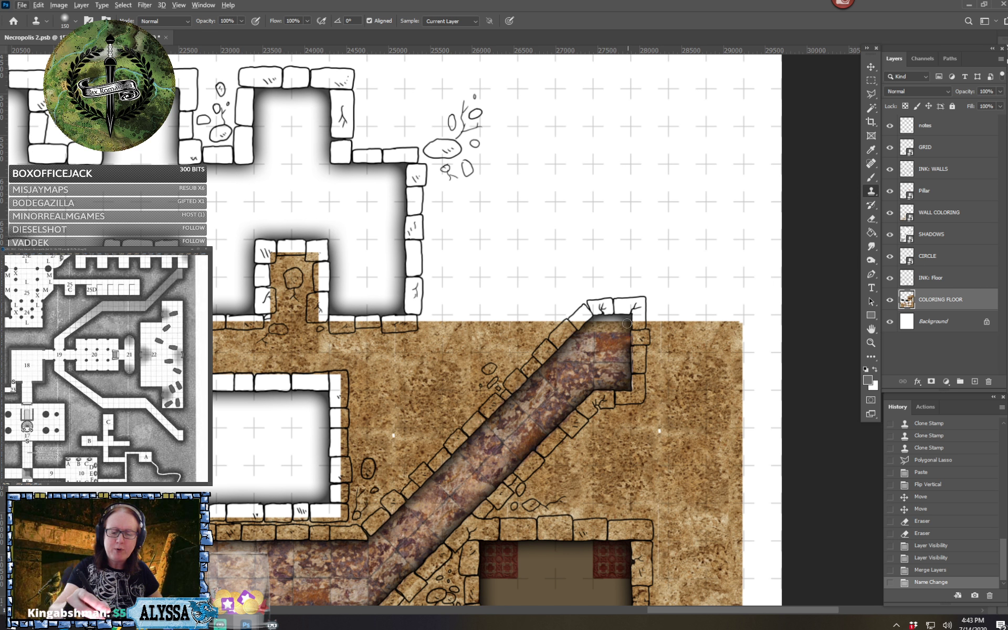
mouse_move(613, 319)
left_mouse_down()
mouse_move(590, 318)
mouse_move(629, 319)
left_mouse_up()
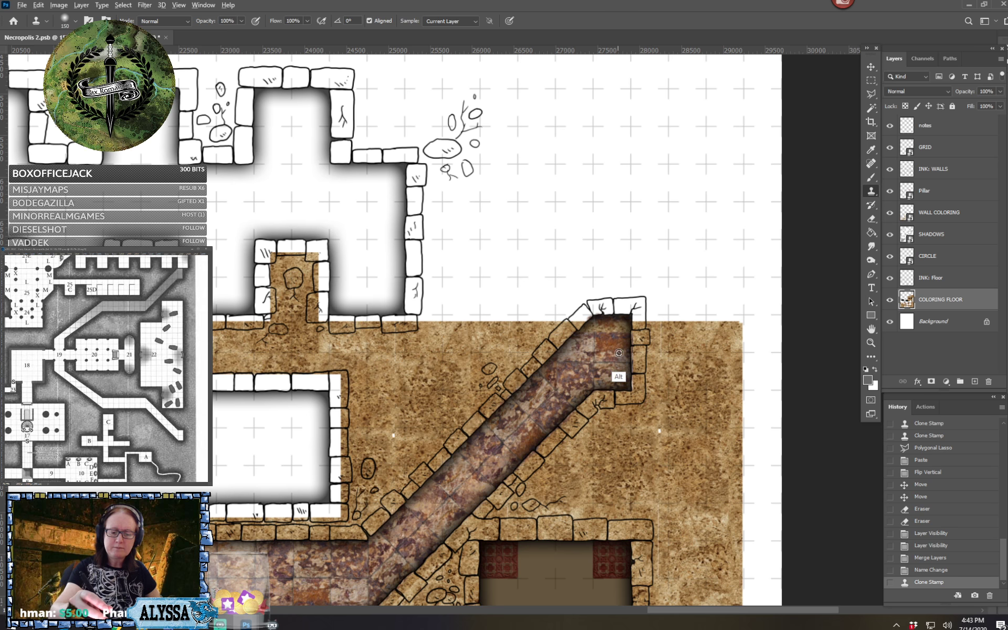
Examine the purple corridors and the brown stone around the red room and Vampire Haven for areas that still need texture
scroll(620, 363, "down", 5)
left_click_drag(536, 475, 622, 185)
scroll(669, 209, "down", 2)
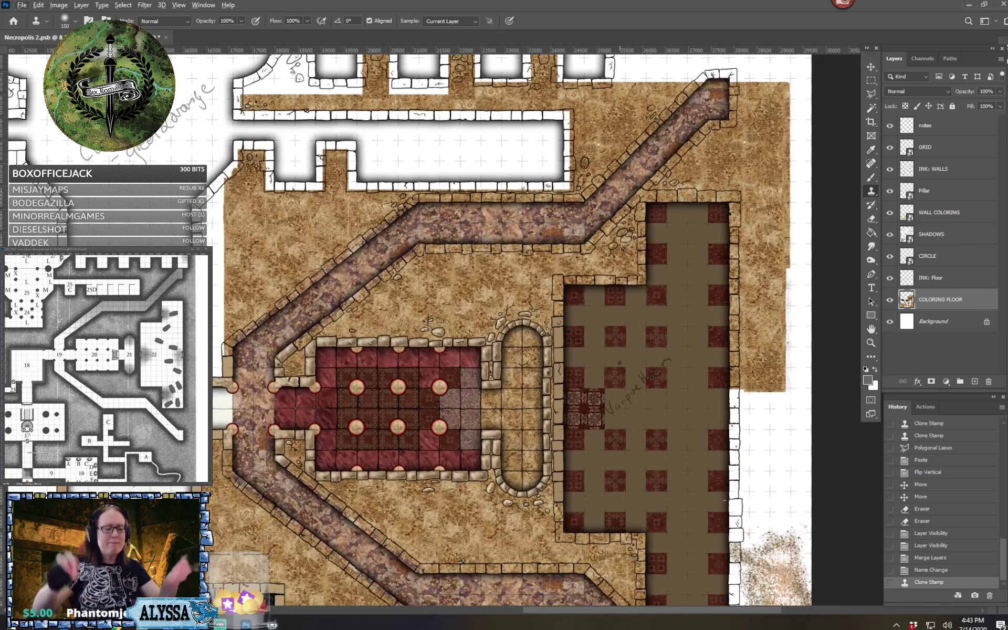
left_click_drag(646, 325, 594, 328)
scroll(588, 223, "down", 3)
scroll(620, 363, "down", 1)
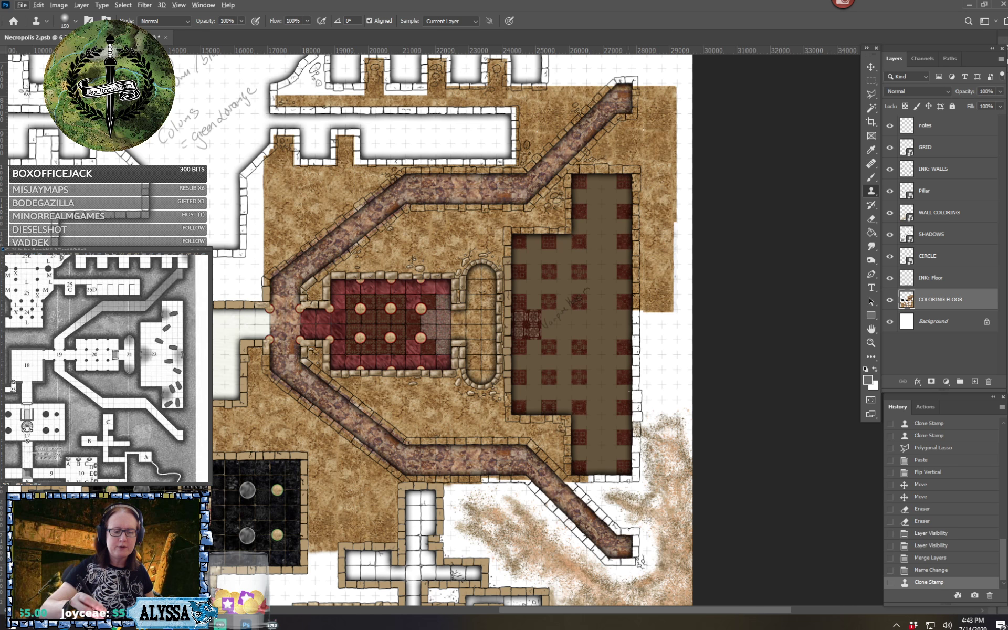
scroll(626, 487, "up", 5)
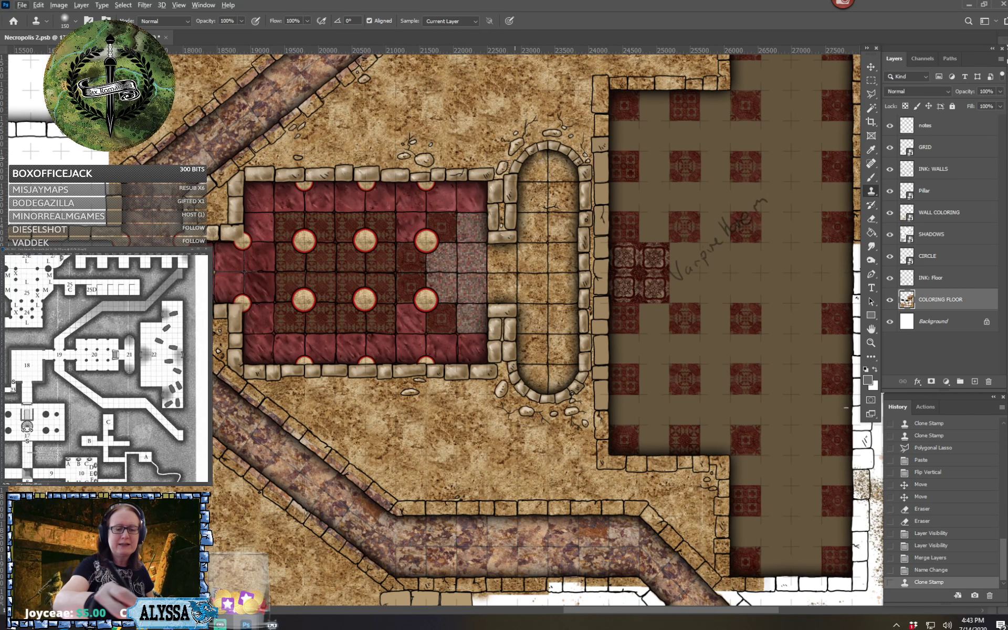
scroll(476, 235, "down", 3)
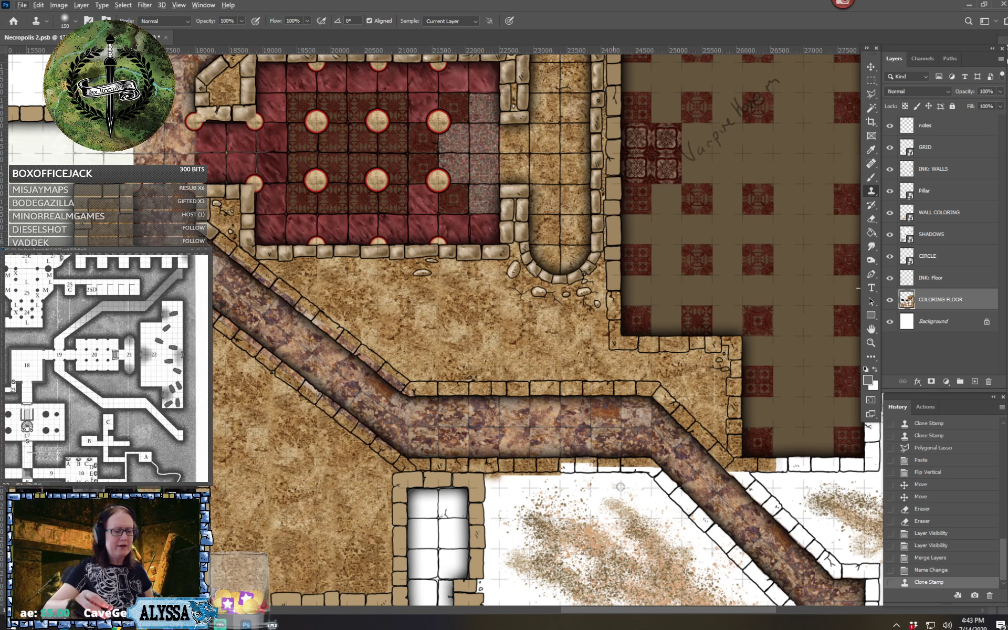
scroll(674, 519, "right", 2)
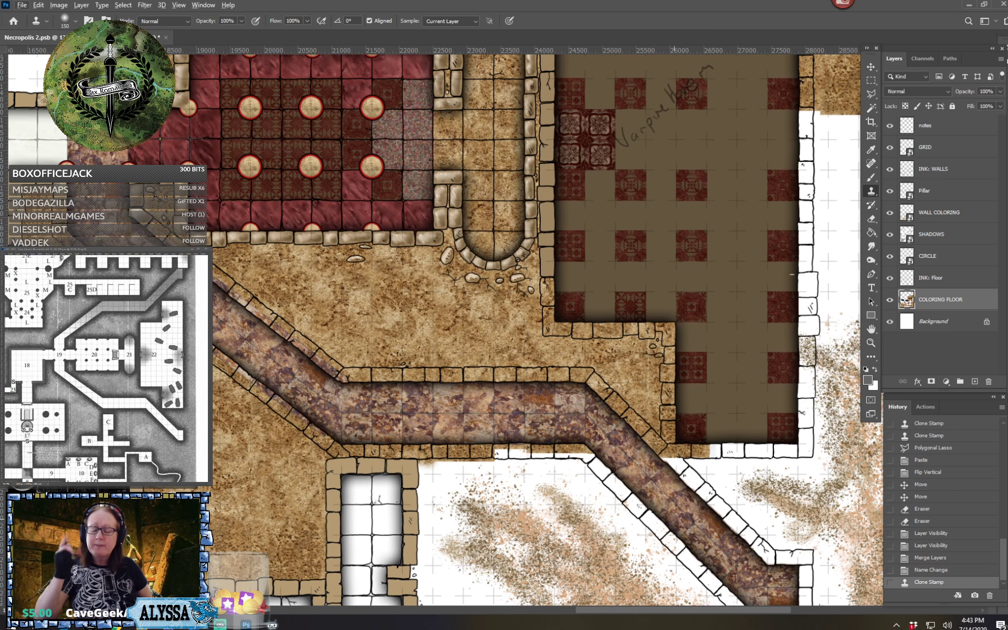
scroll(674, 520, "down", 3)
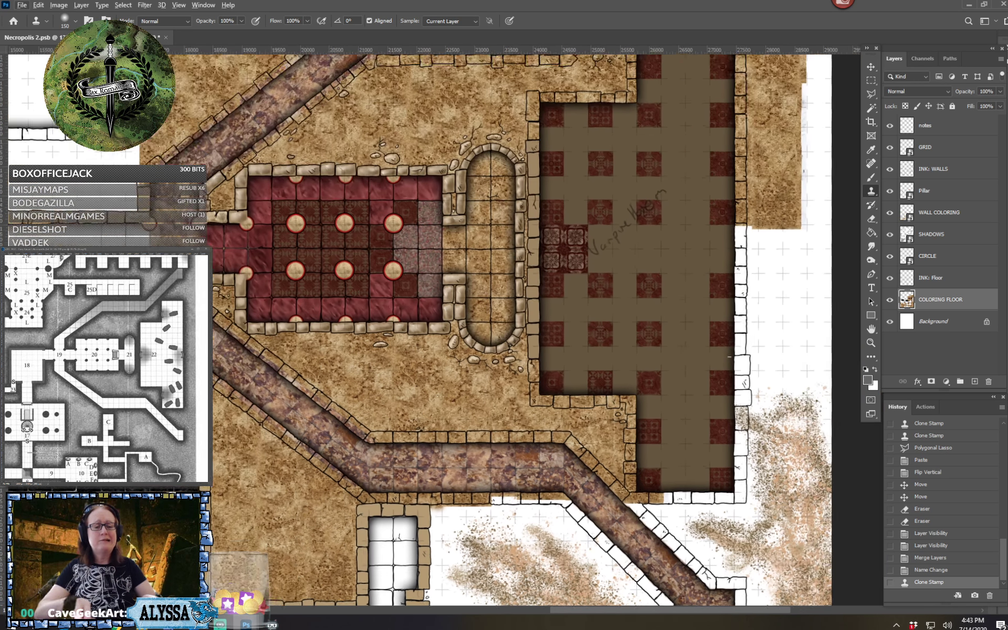
scroll(674, 519, "right", 1)
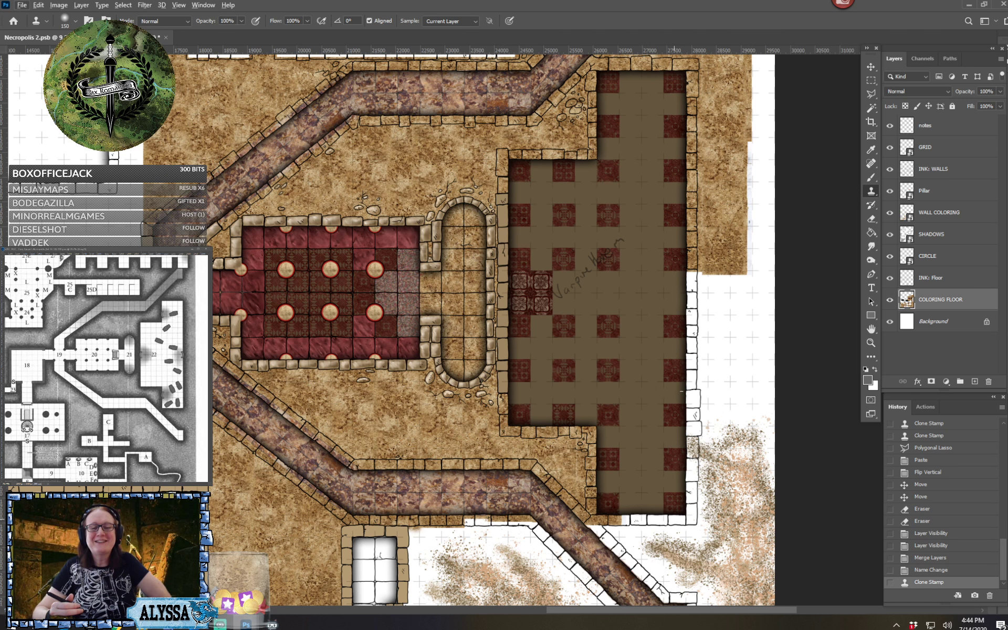
left_click_drag(674, 519, 662, 481)
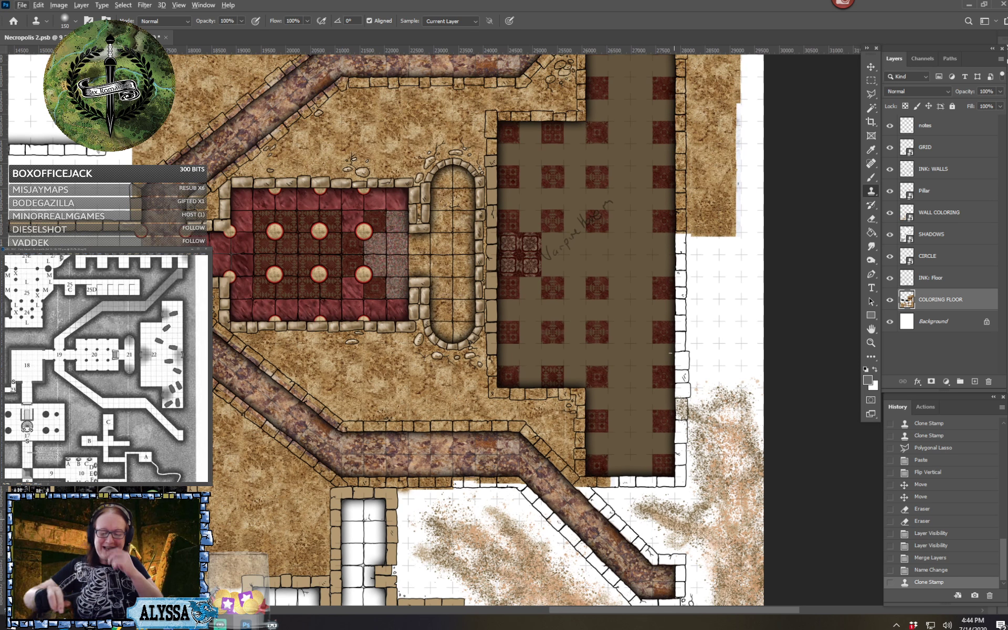
Save the map and convert the WALL COLORING smart object to layers
left_click_drag(671, 353, 678, 304)
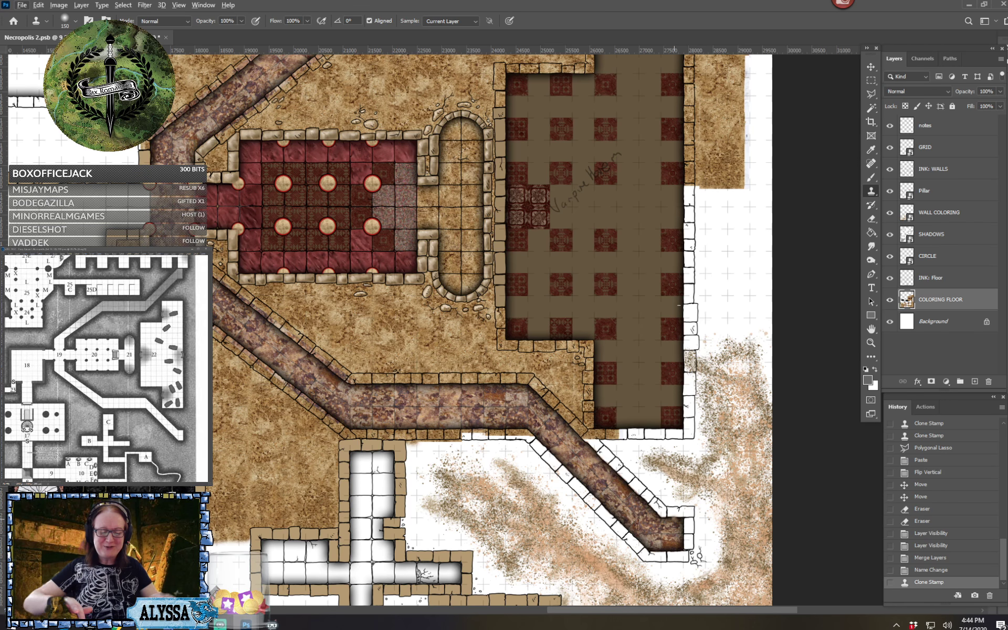
scroll(674, 519, "down", 2)
scroll(674, 519, "up", 1)
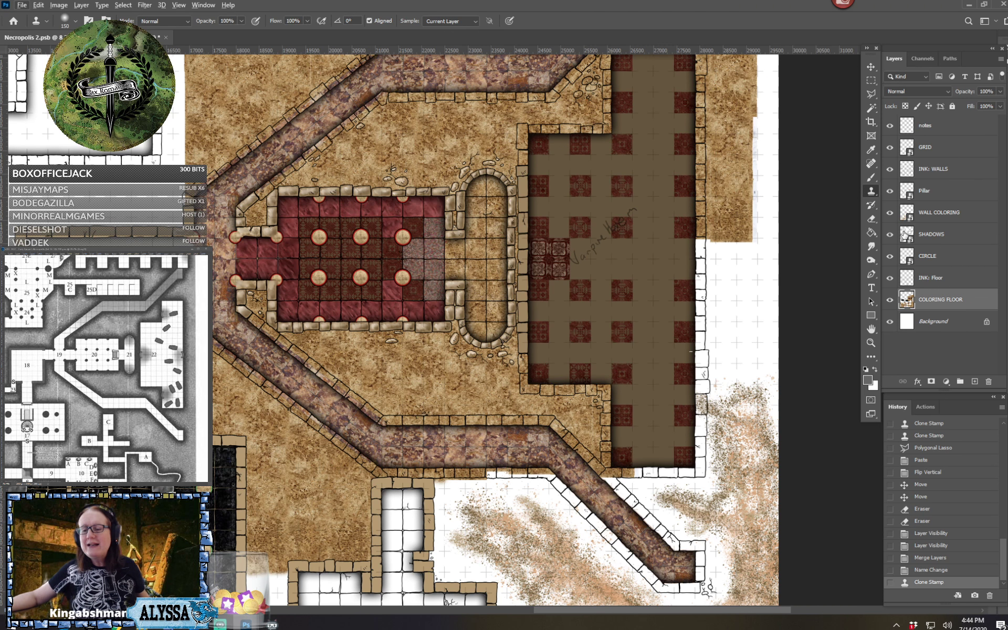
left_click(964, 216)
right_click(964, 215)
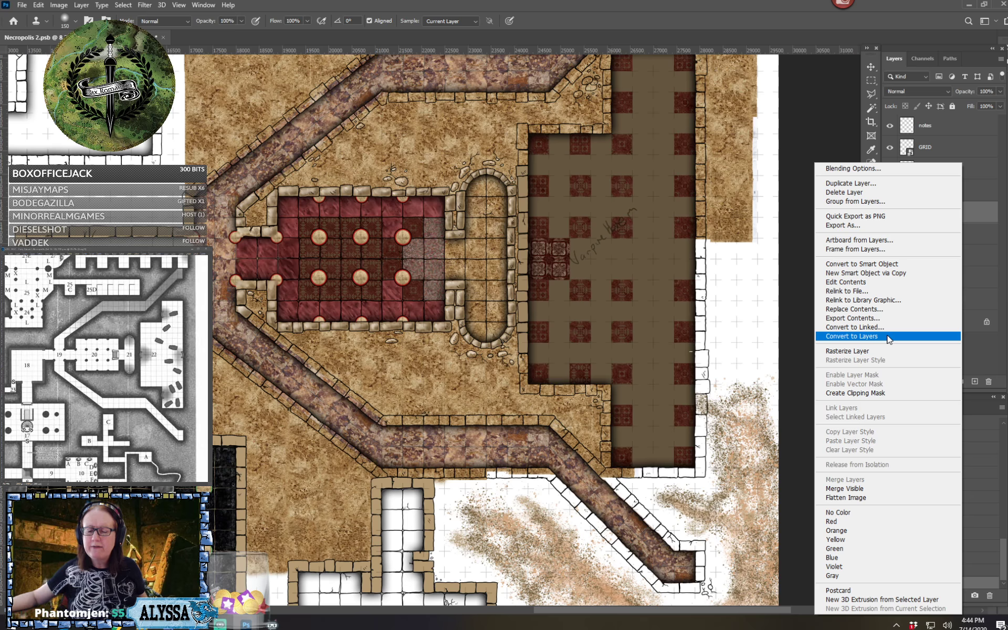
left_click(753, 12)
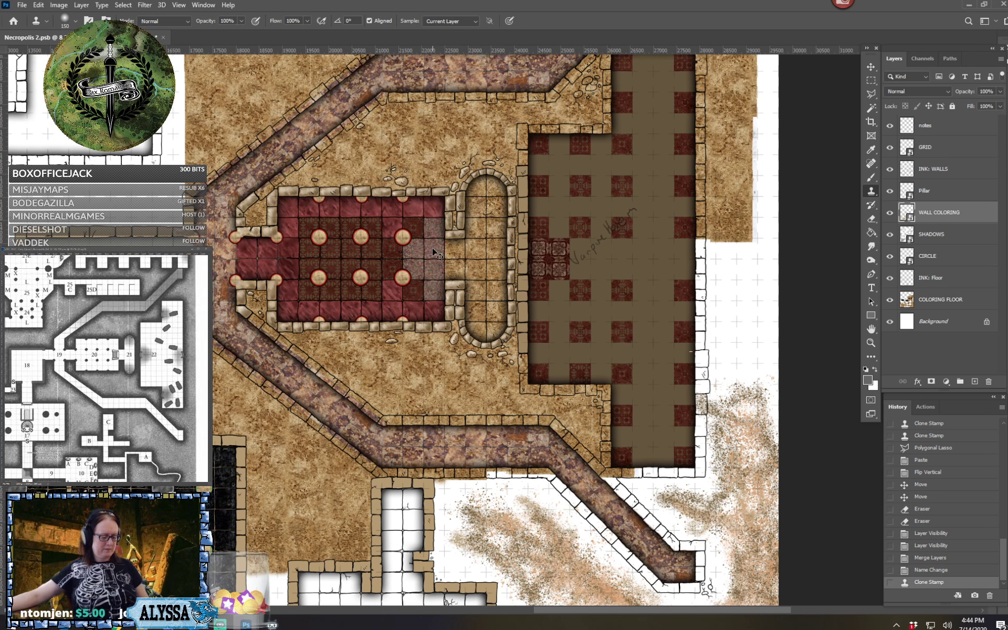
key("ctrl+s")
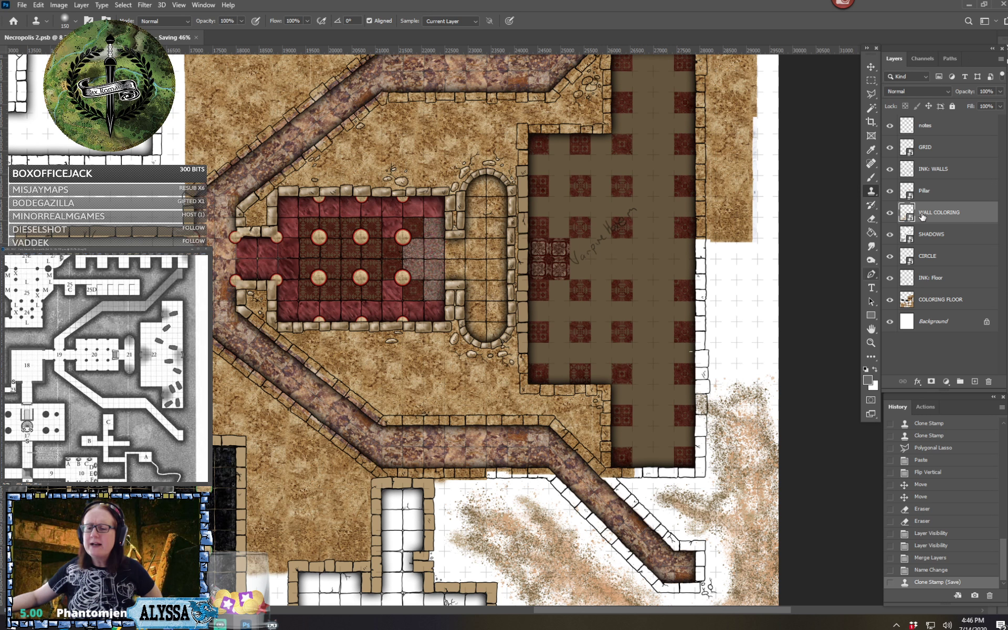
right_click(962, 212)
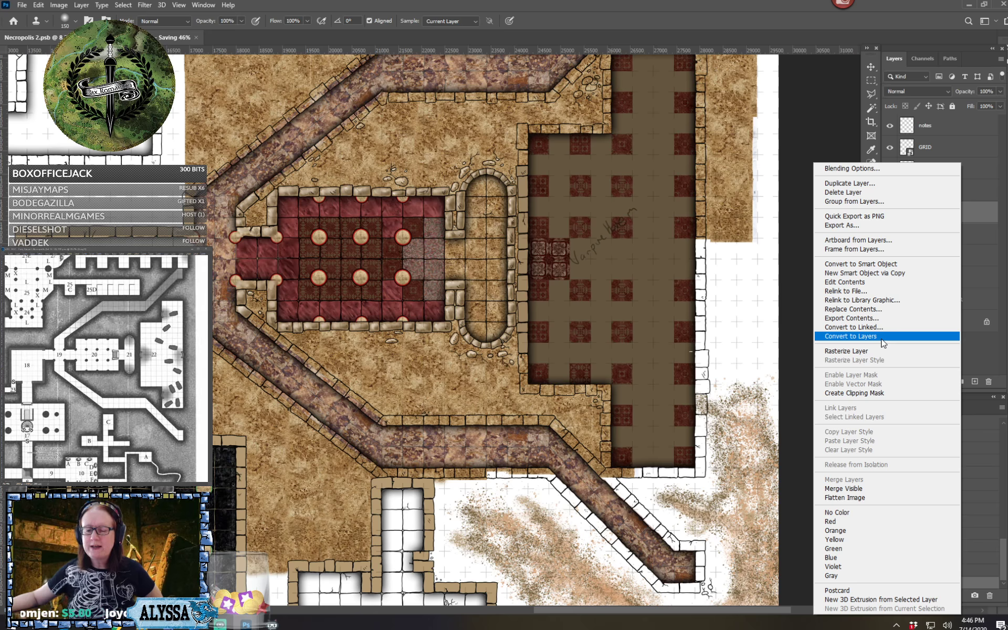
left_click(874, 339)
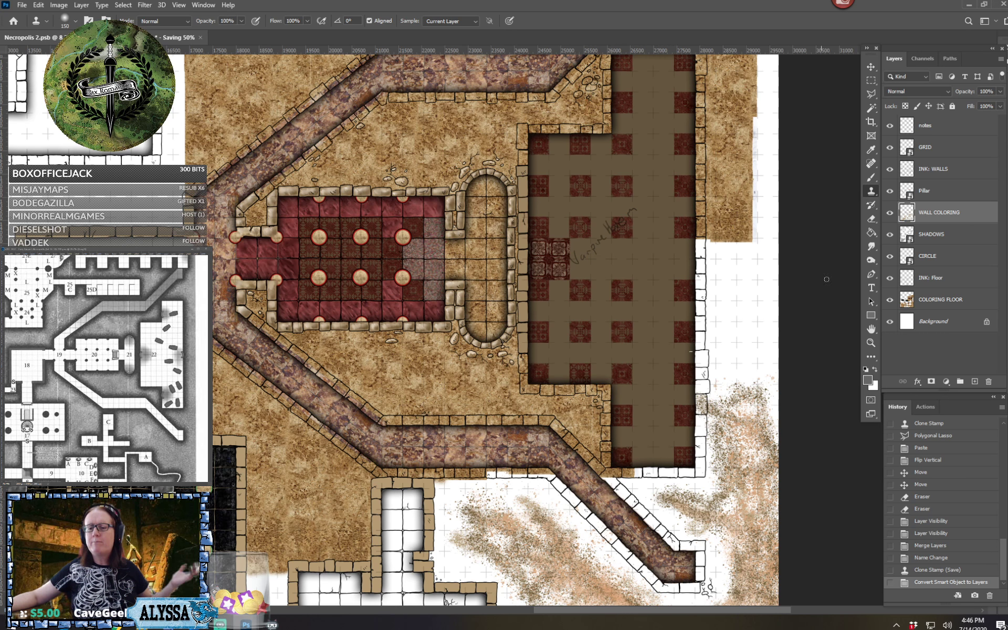
On the INK: WALLS layer, select the wall stones along the outer side of the southern corridor's diagonal stretch with the Magic Wand
left_click(932, 169)
scroll(945, 169, "up", 3)
scroll(945, 170, "left", 4)
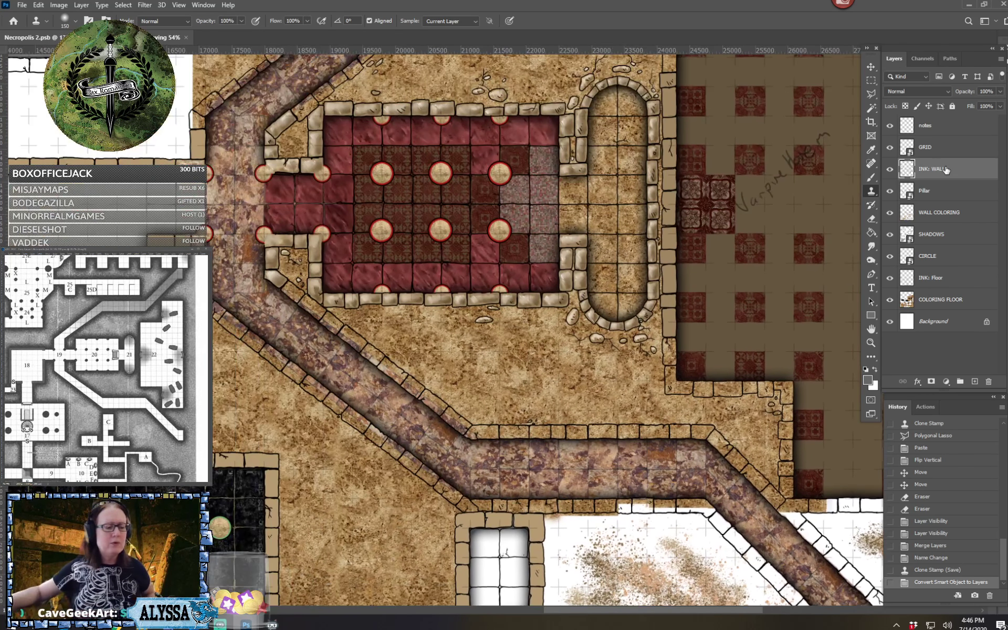
left_click(870, 108)
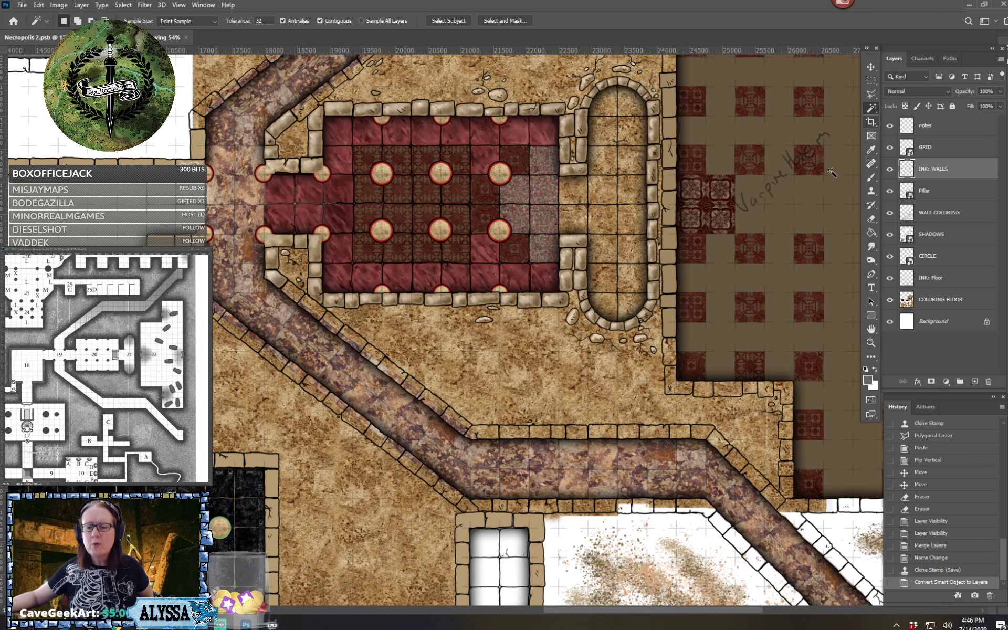
left_click(200, 133)
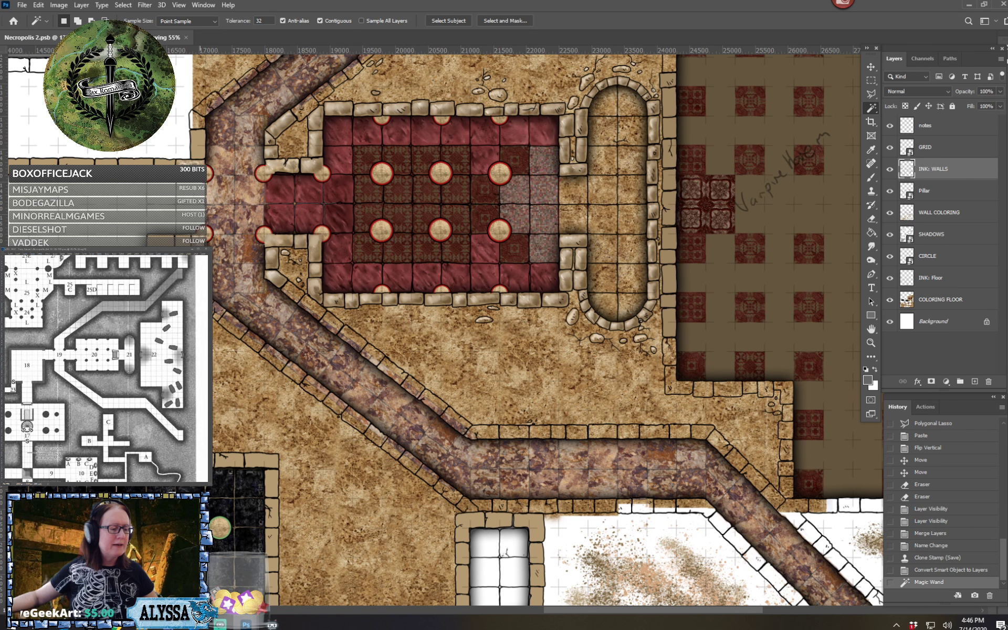
left_click(206, 297, "shift")
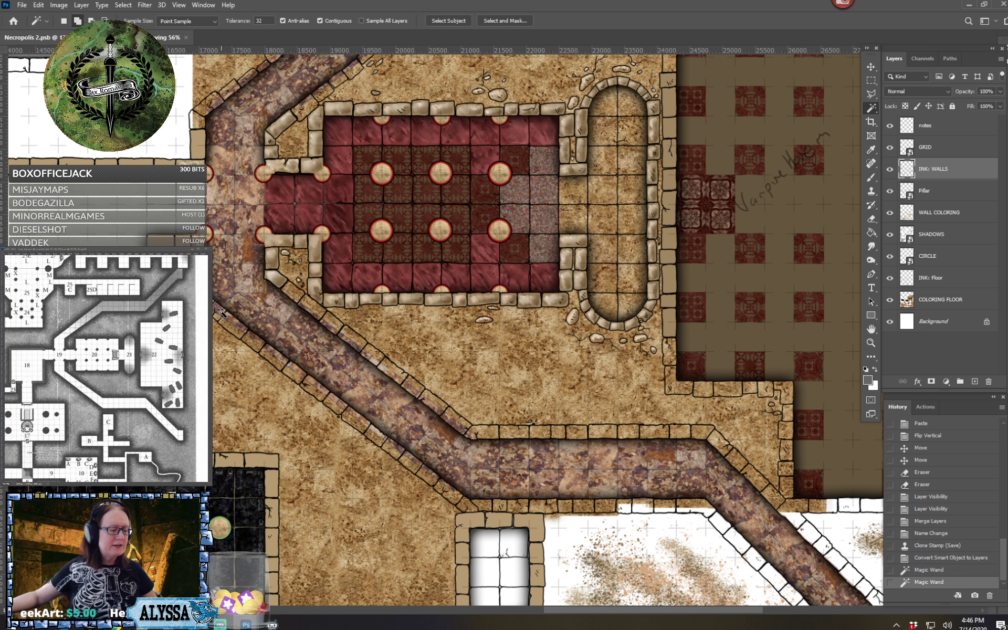
left_click(219, 311, "shift")
left_click(238, 336, "shift")
left_click(265, 355, "shift")
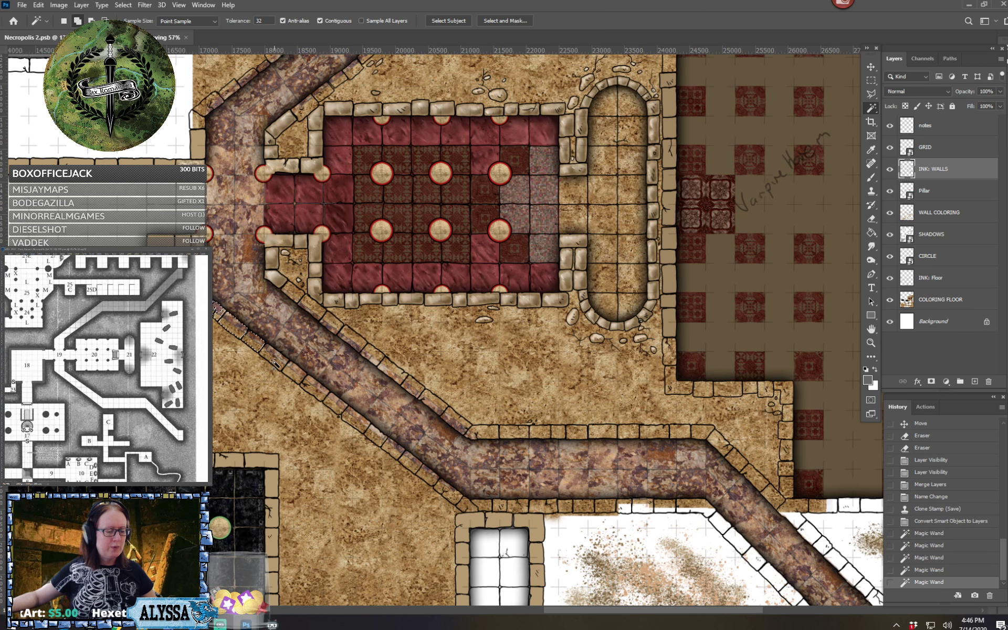
left_click(286, 368, "shift")
left_click(303, 386, "shift")
left_click(325, 400, "shift")
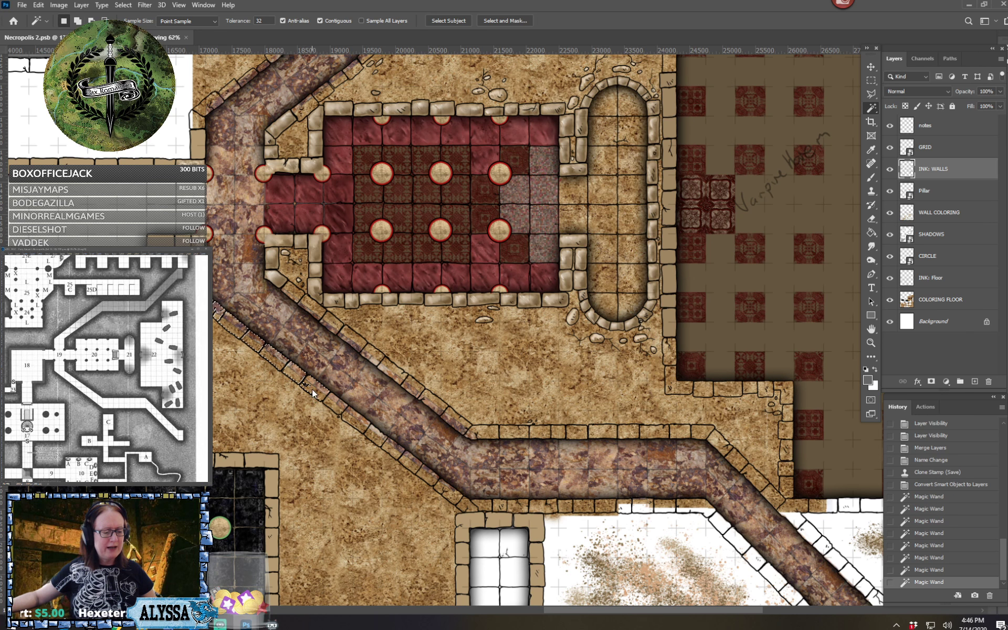
left_click(347, 416, "shift")
left_click(357, 426, "shift")
left_click(374, 438, "shift")
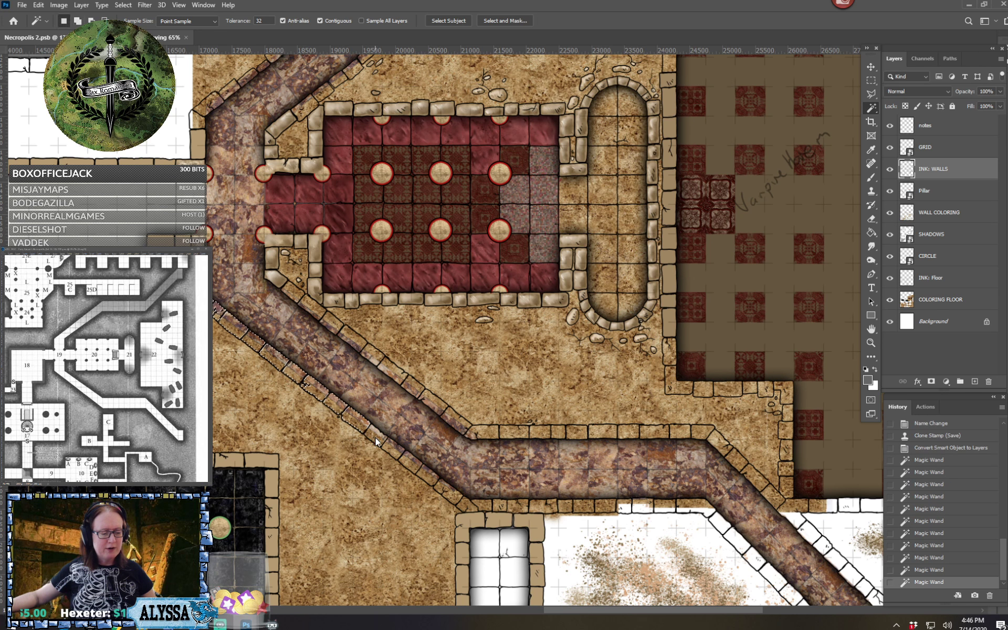
left_click(398, 454, "shift")
left_click(426, 473, "shift")
left_click(455, 498, "shift")
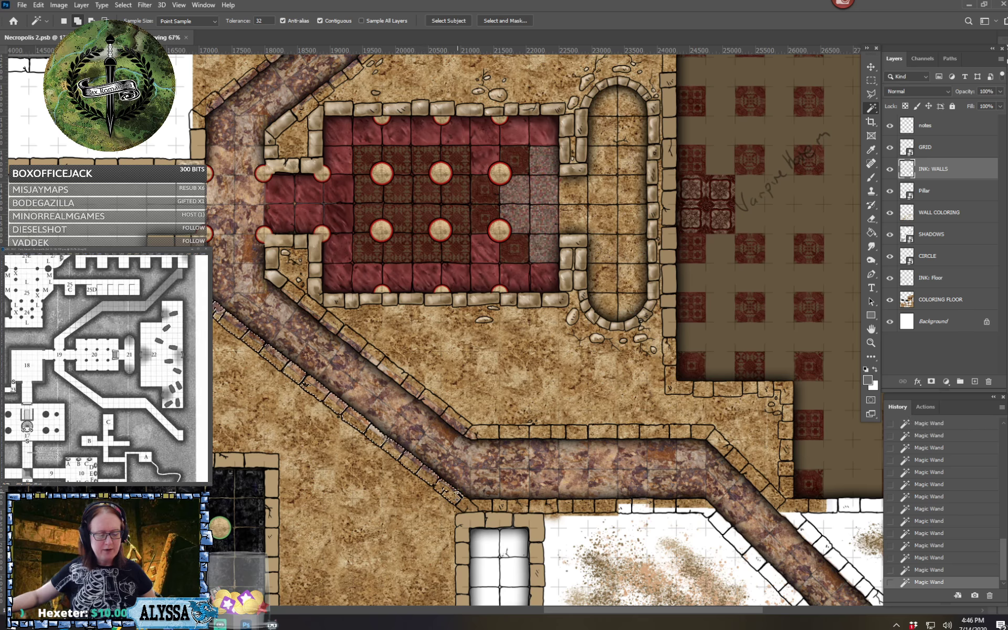
Add the wall stones around the southern corridor's horizontal stretch and its southeast end to the selection
left_click(486, 506, "shift")
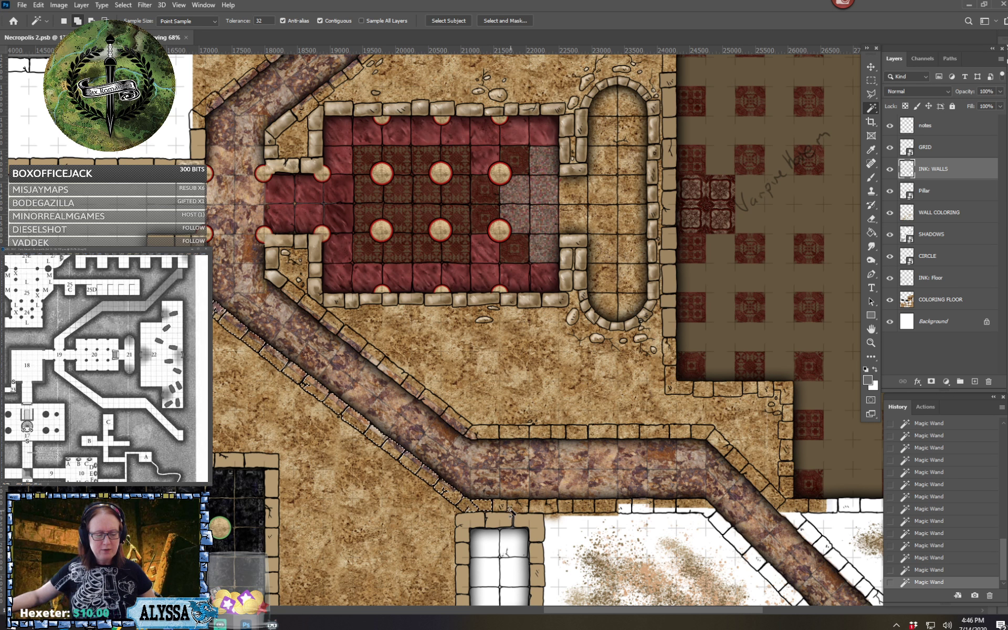
left_click(500, 505, "shift")
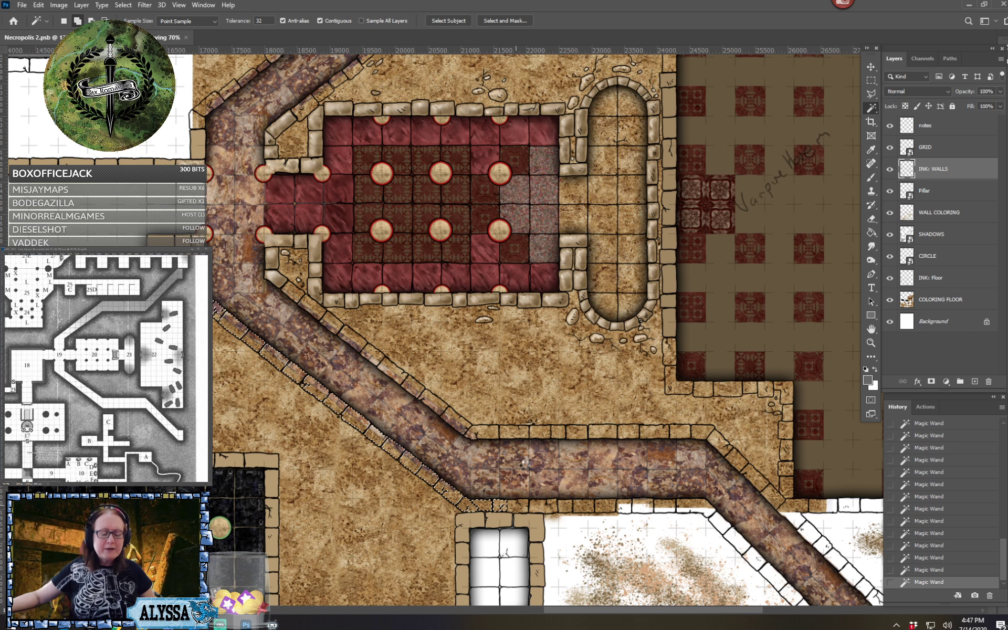
left_click(524, 471, "shift")
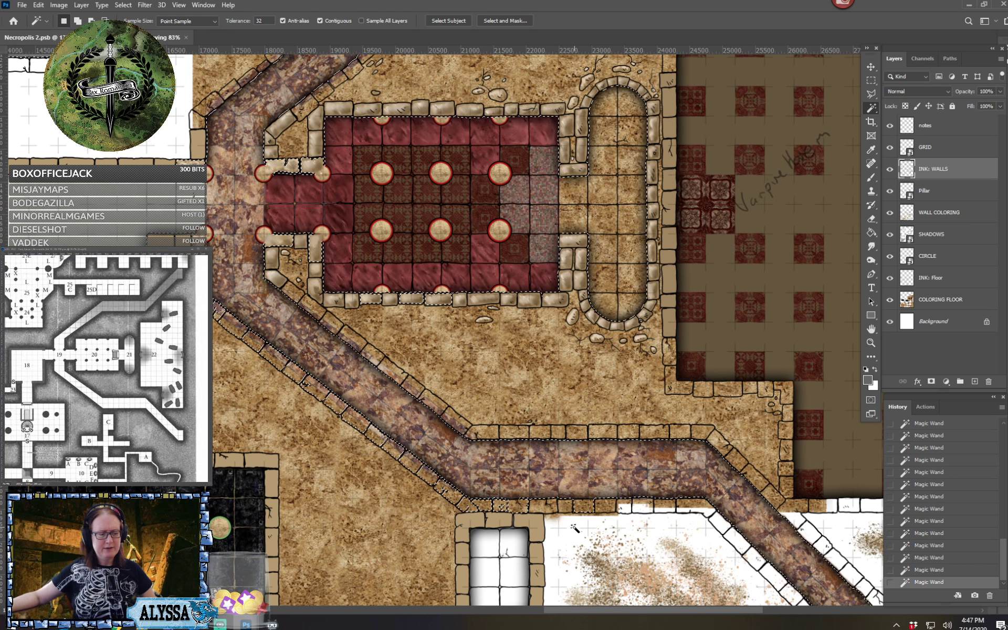
key("ctrl+z")
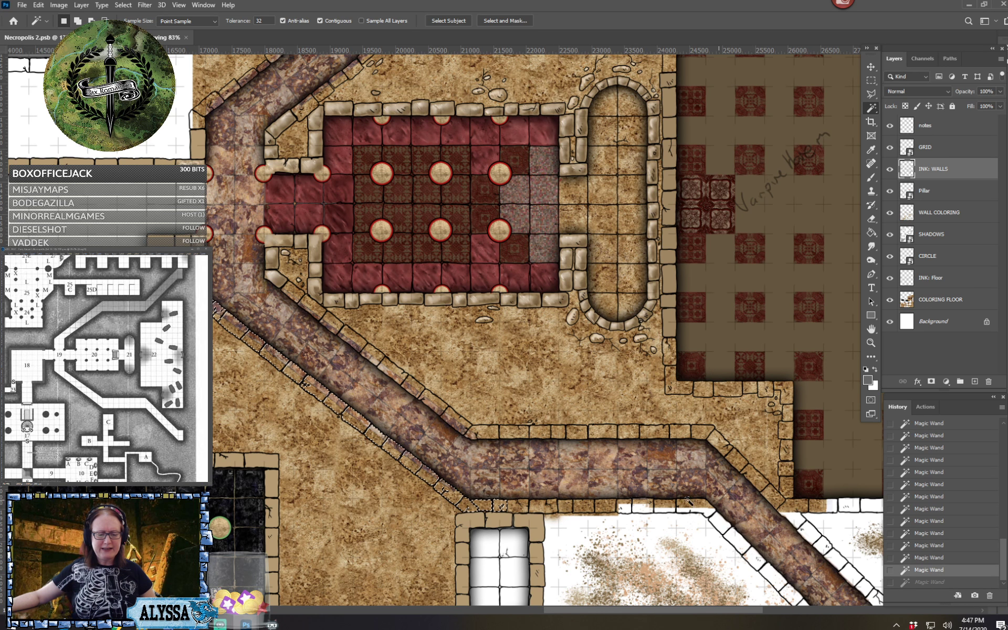
left_click(559, 505, "shift")
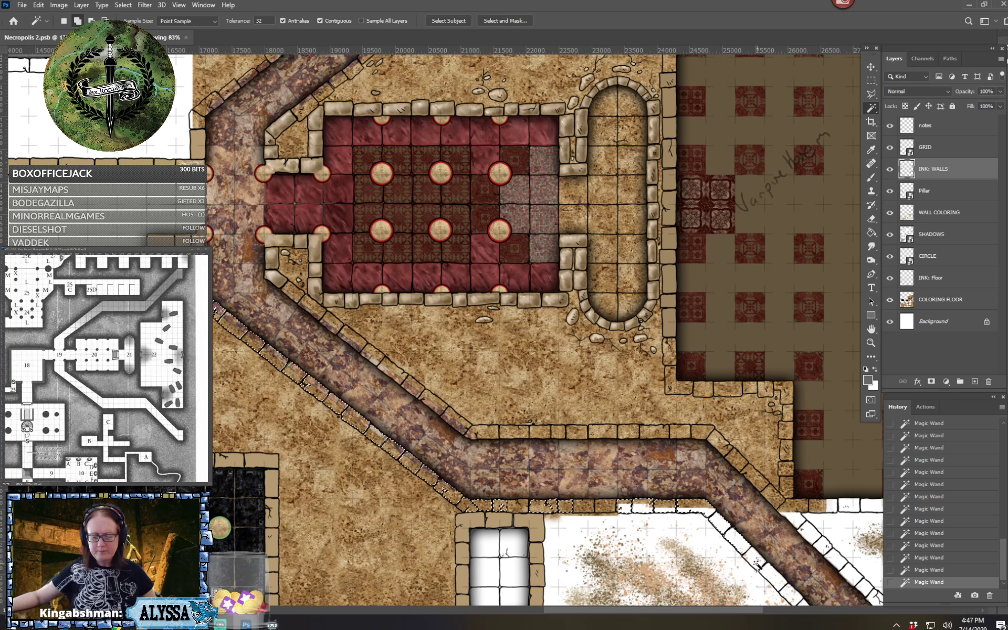
left_click(777, 582, "shift")
left_click_drag(776, 582, 610, 490)
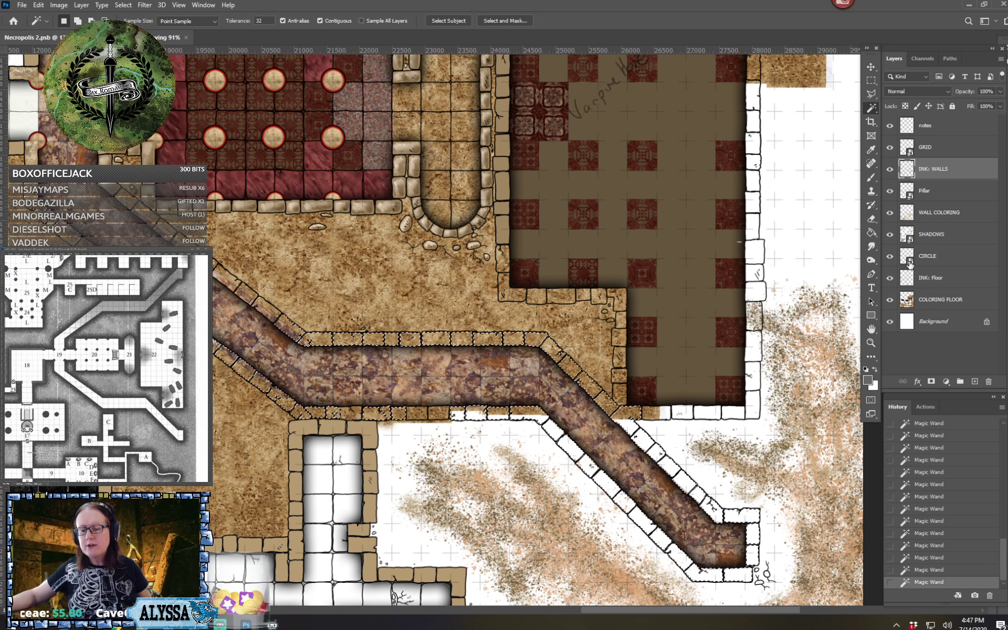
Sample the tan of the existing walls as foreground color and fill the selected stones with it on the WALL COLORING layer
left_click(868, 380)
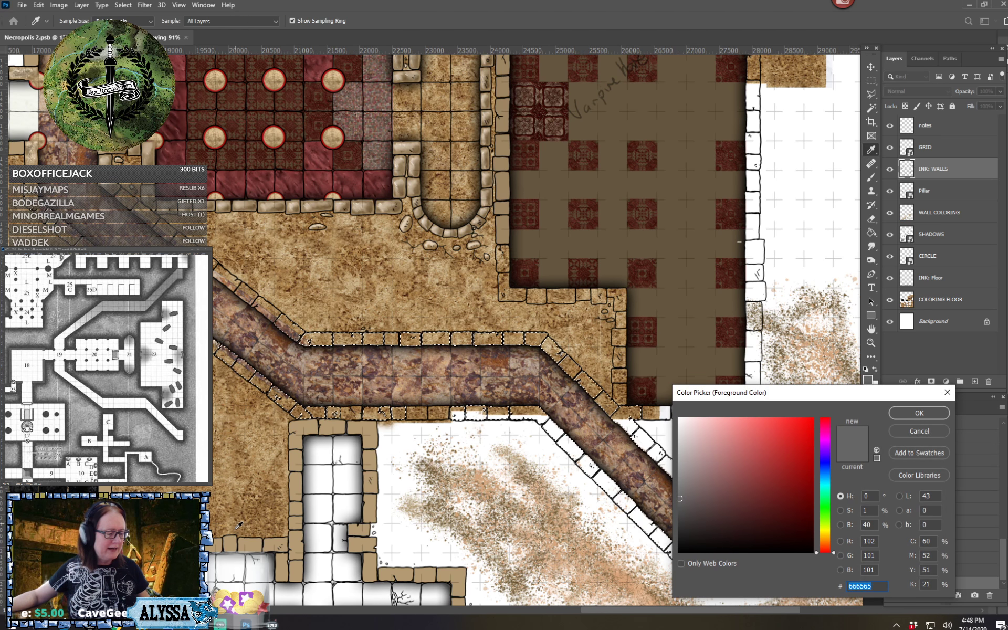
left_click(233, 542)
left_click(919, 413)
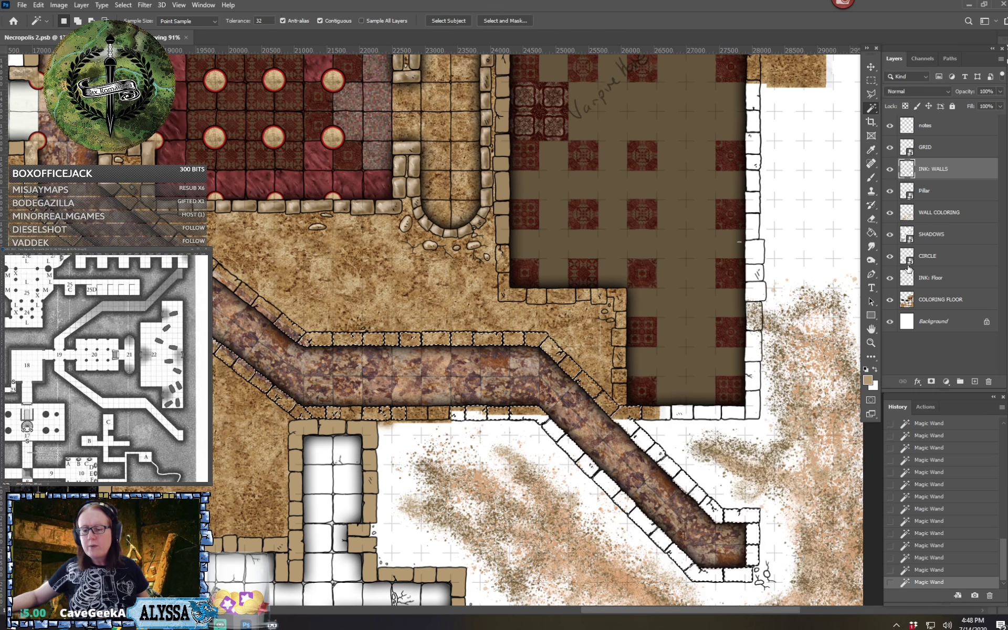
left_click(871, 232)
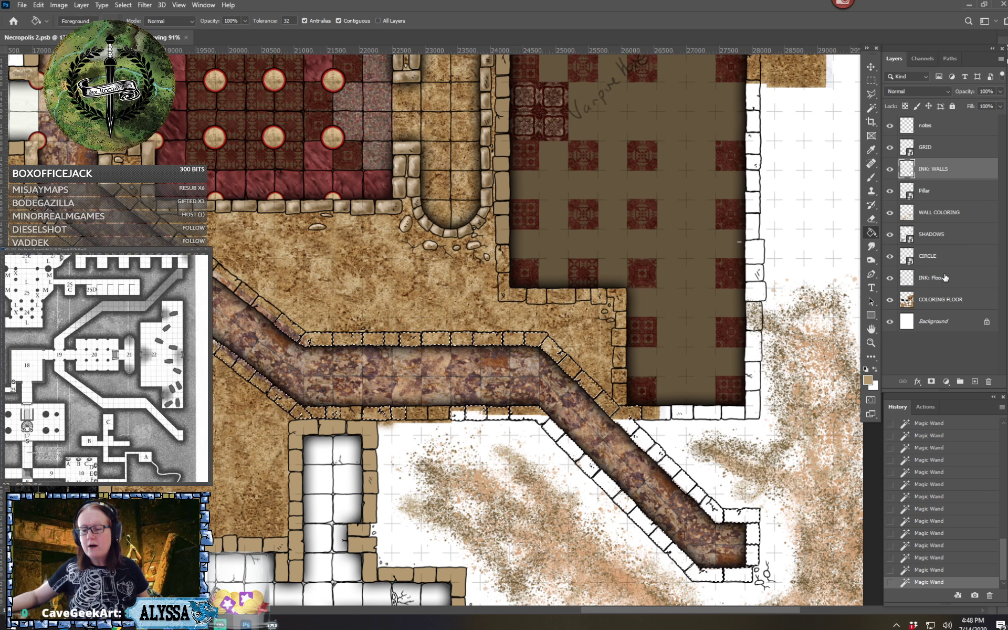
left_click(939, 216)
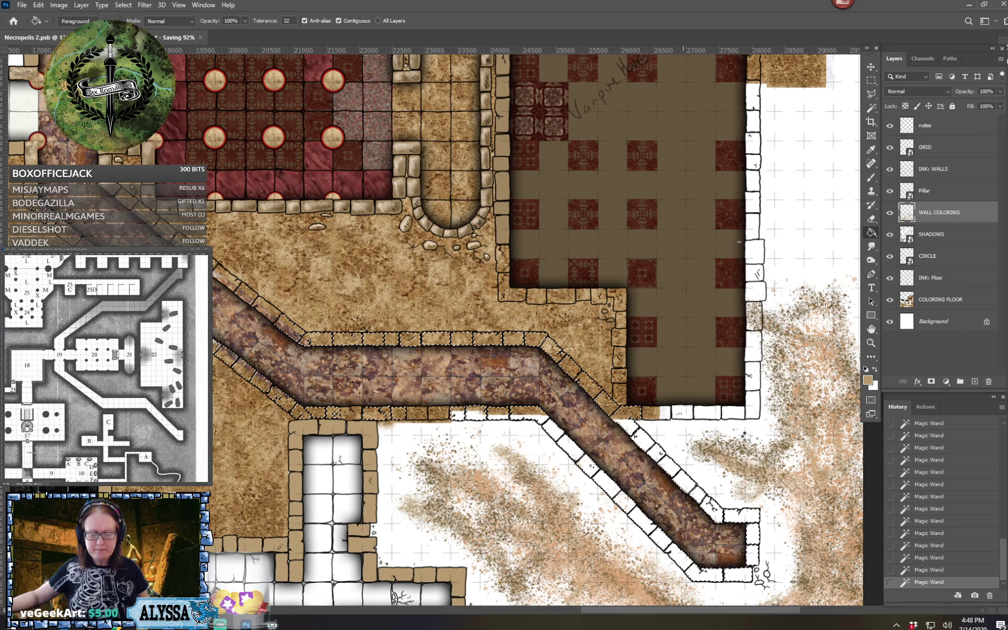
left_click(748, 436)
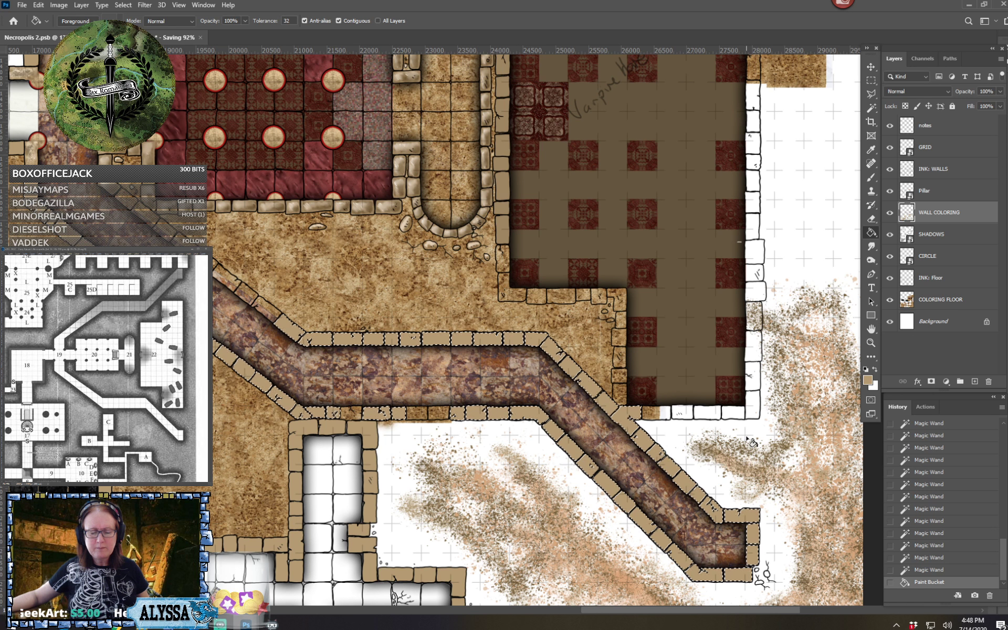
On the INK: WALLS layer, select the wall stones along the inner side of the southern corridor's diagonal stretch with the Magic Wand
left_click(955, 173)
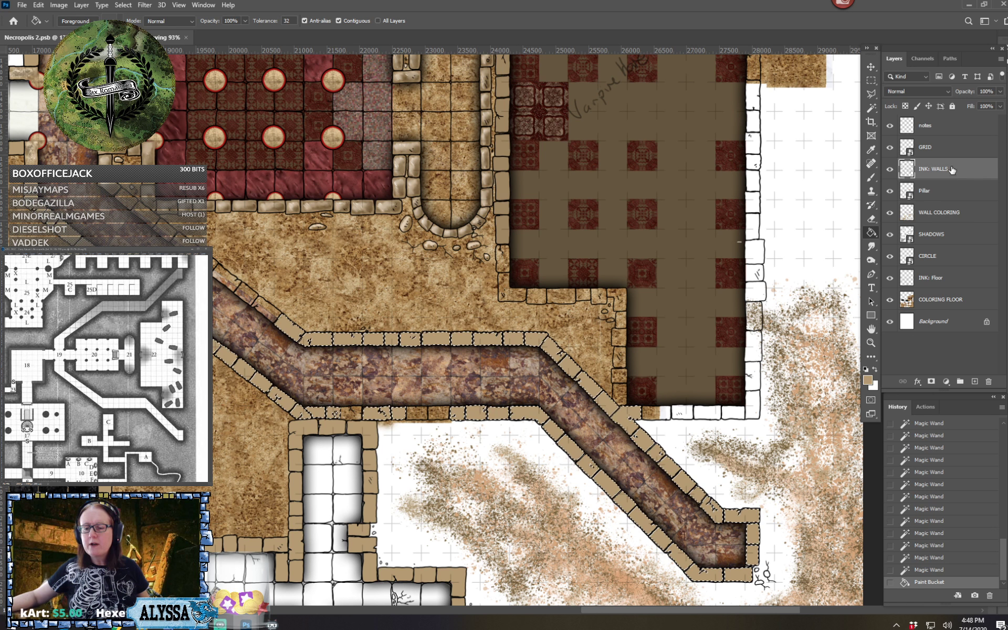
scroll(447, 331, "left", 4)
scroll(446, 330, "up", 2)
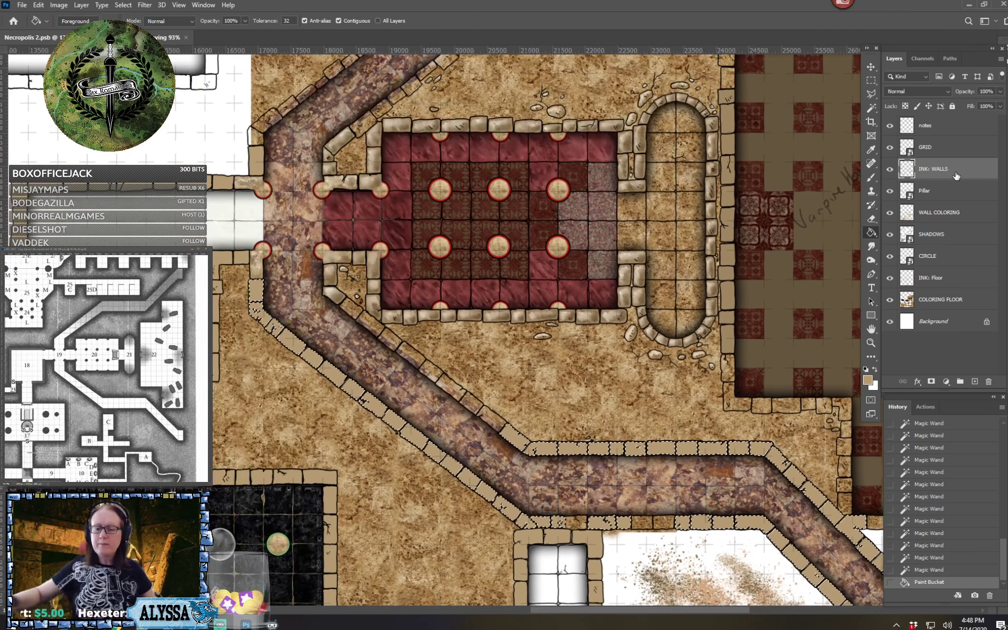
left_click(870, 108)
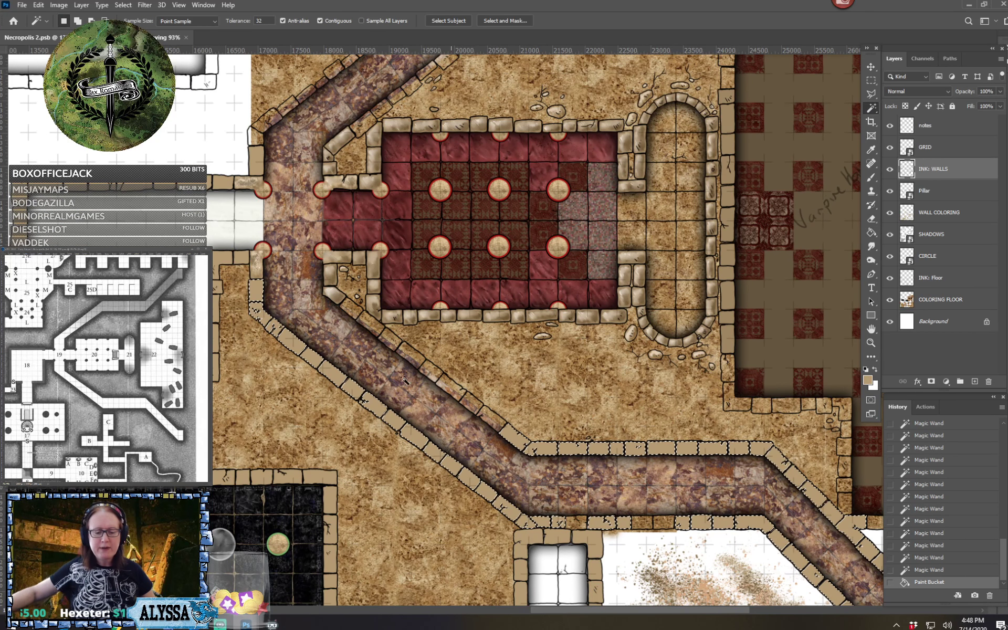
left_click(496, 417)
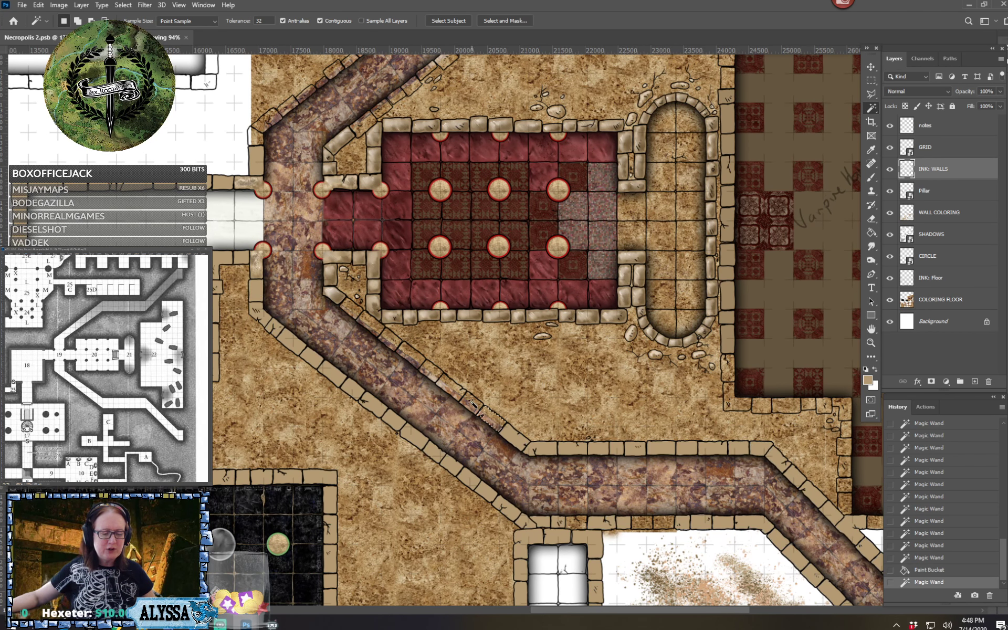
left_click(471, 400, "shift")
left_click(446, 382, "shift")
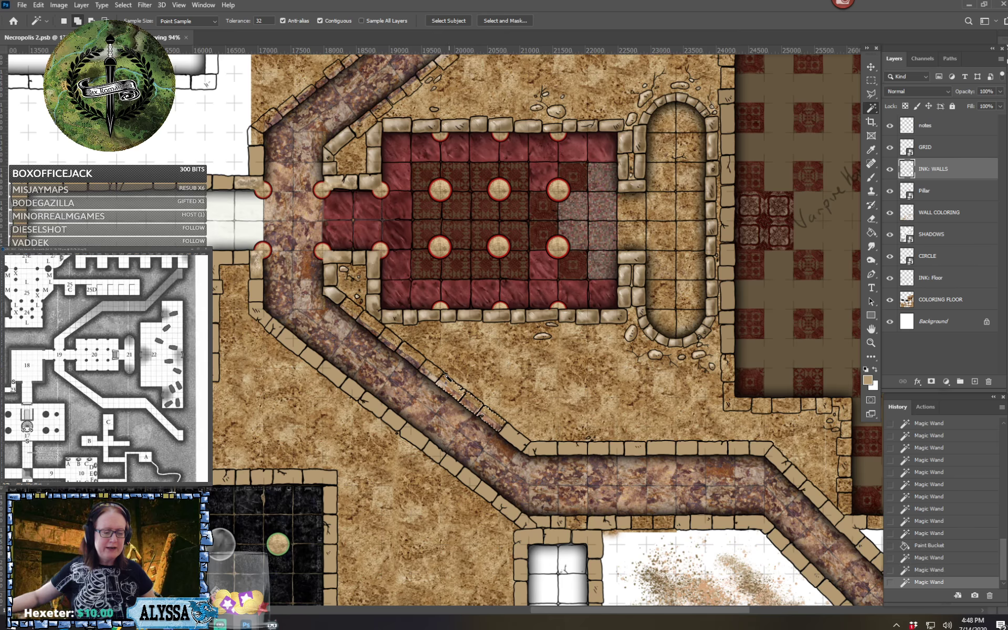
left_click(429, 370, "shift")
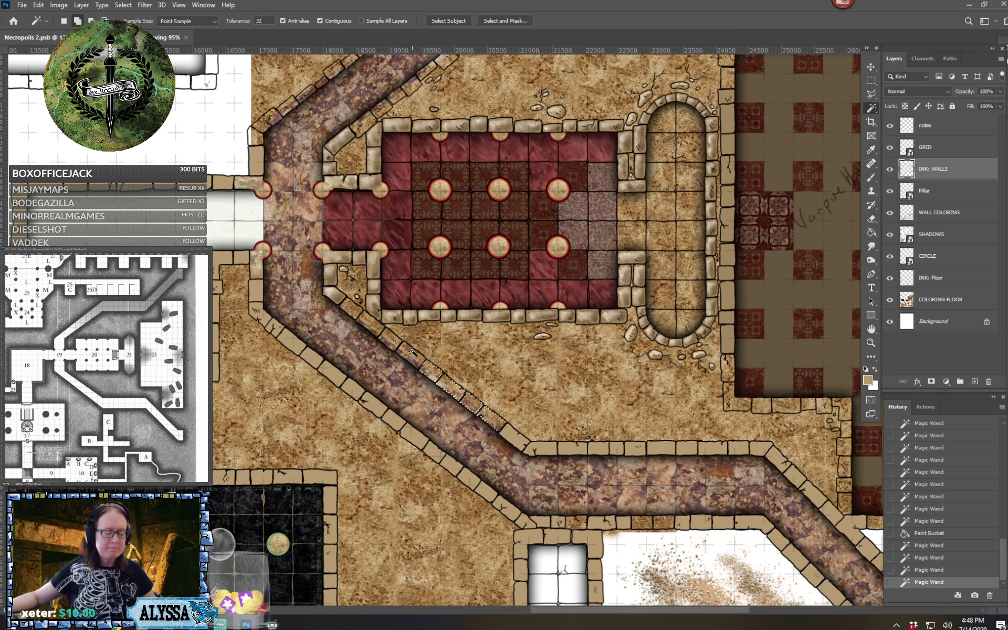
left_click(409, 351, "shift")
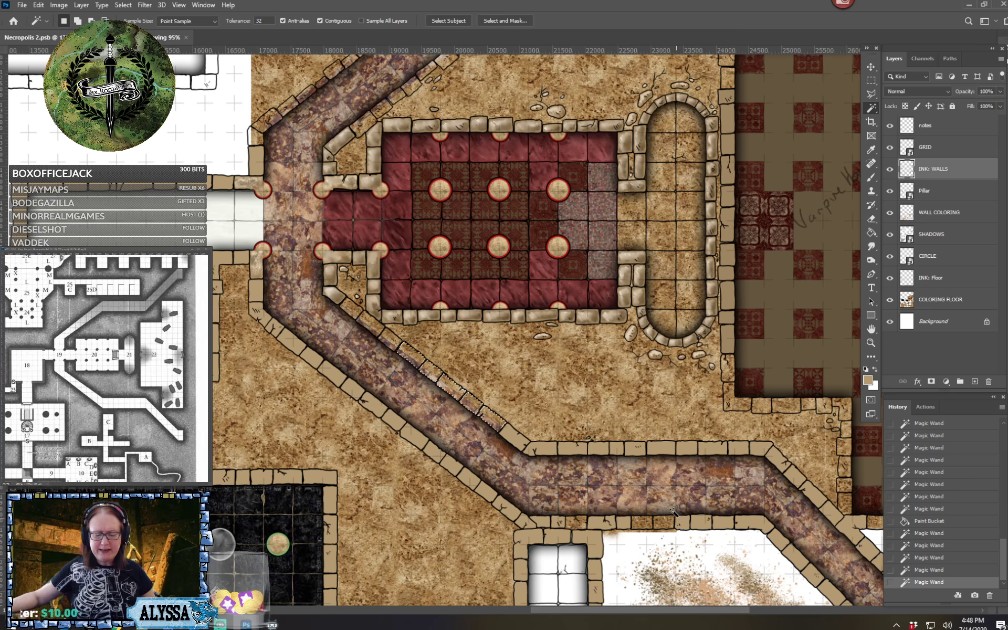
left_click(388, 338, "shift")
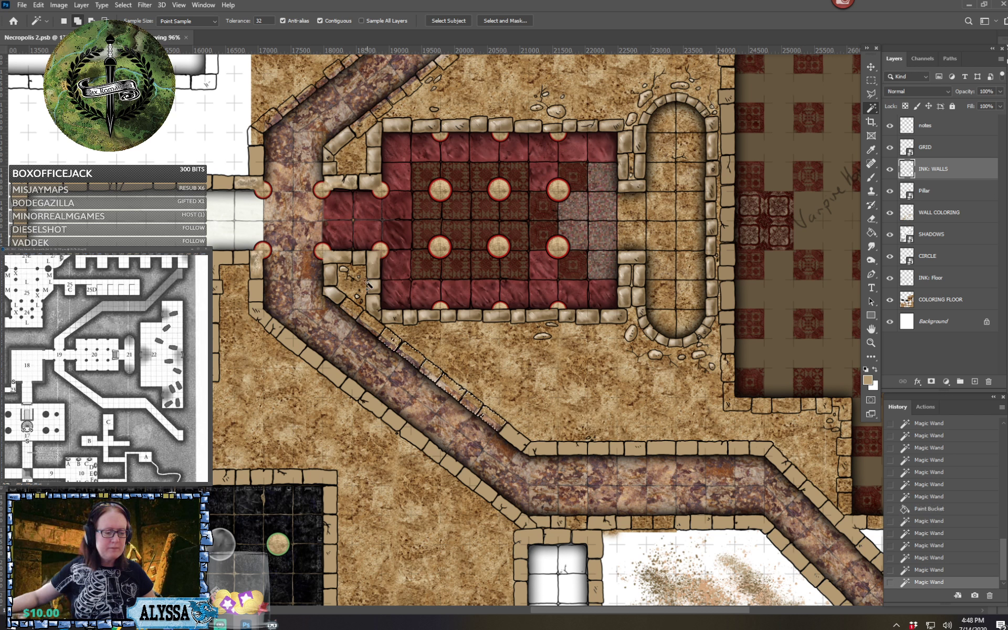
left_click(374, 321, "shift")
left_click(355, 307, "shift")
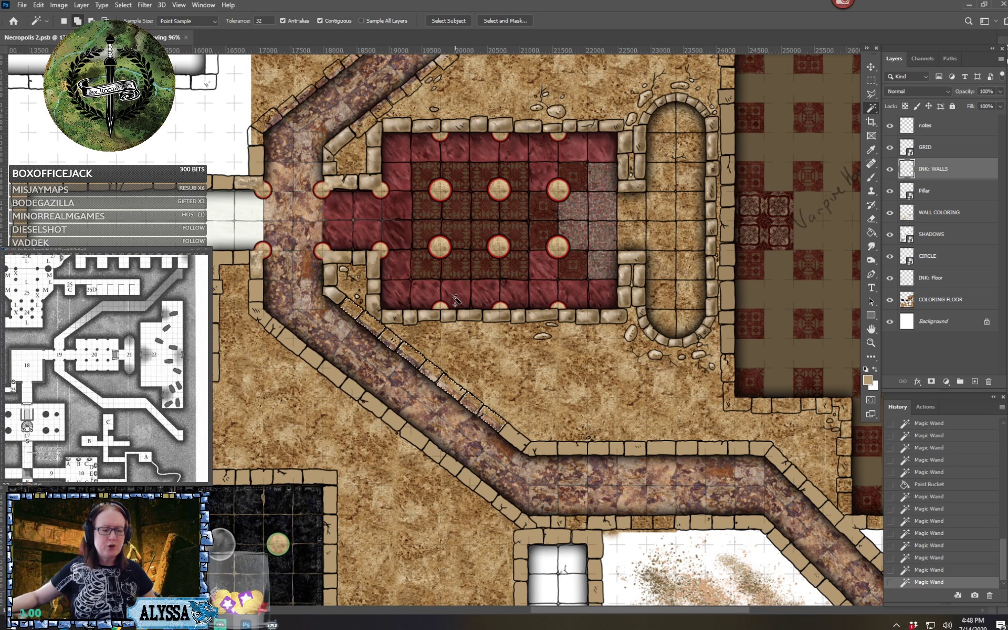
Add the stones of the large eastern hall's stepped southwest wall to the selection, up to the start of its west wall
left_click_drag(455, 299, 321, 306)
scroll(455, 298, "right", 5)
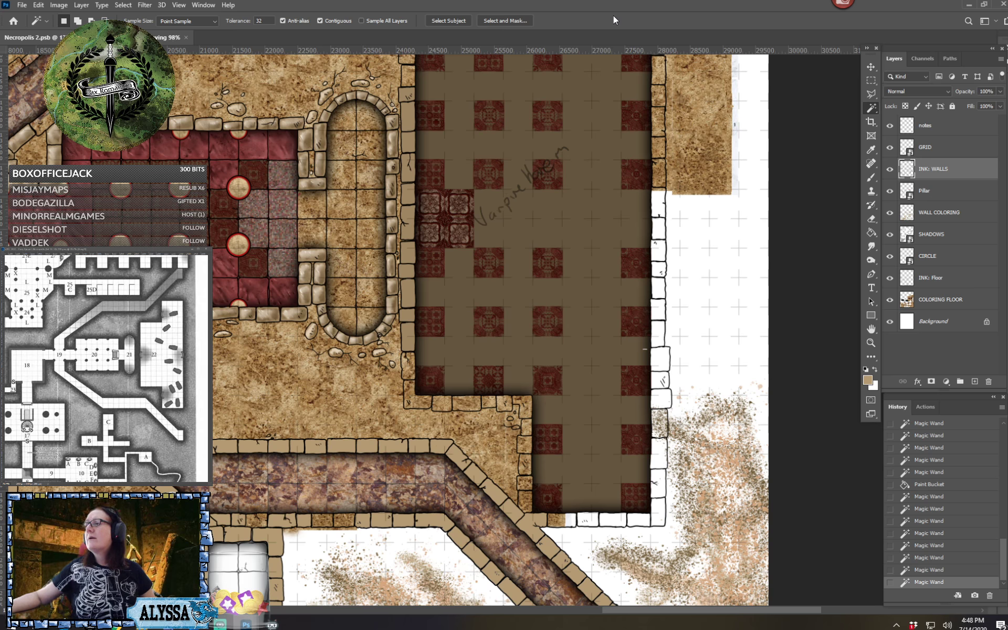
left_click(524, 498, "shift")
left_click(525, 483, "shift")
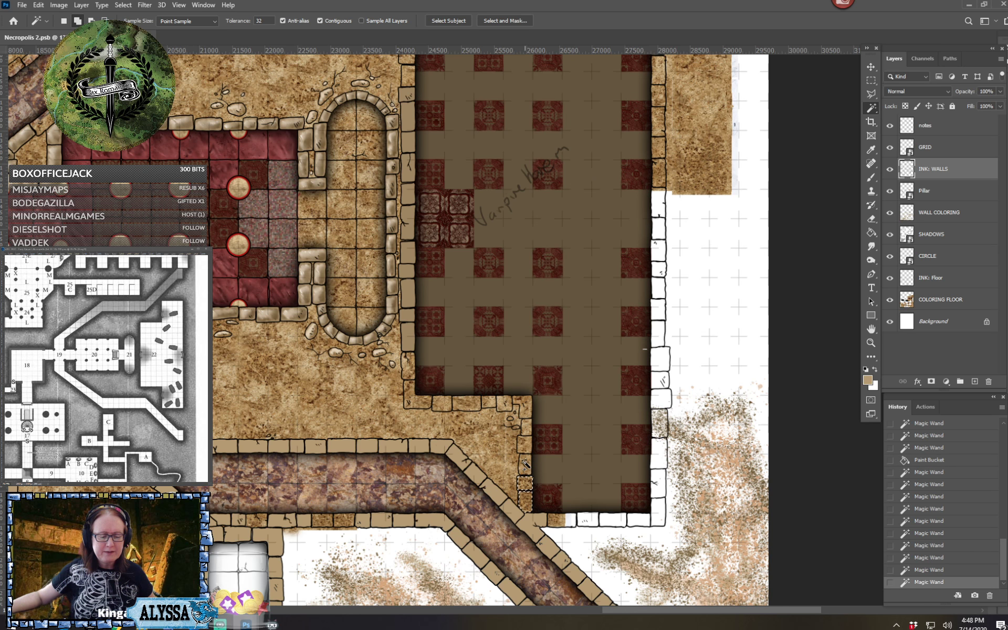
left_click(525, 461, "shift")
left_click(525, 443, "shift")
left_click(528, 419, "shift")
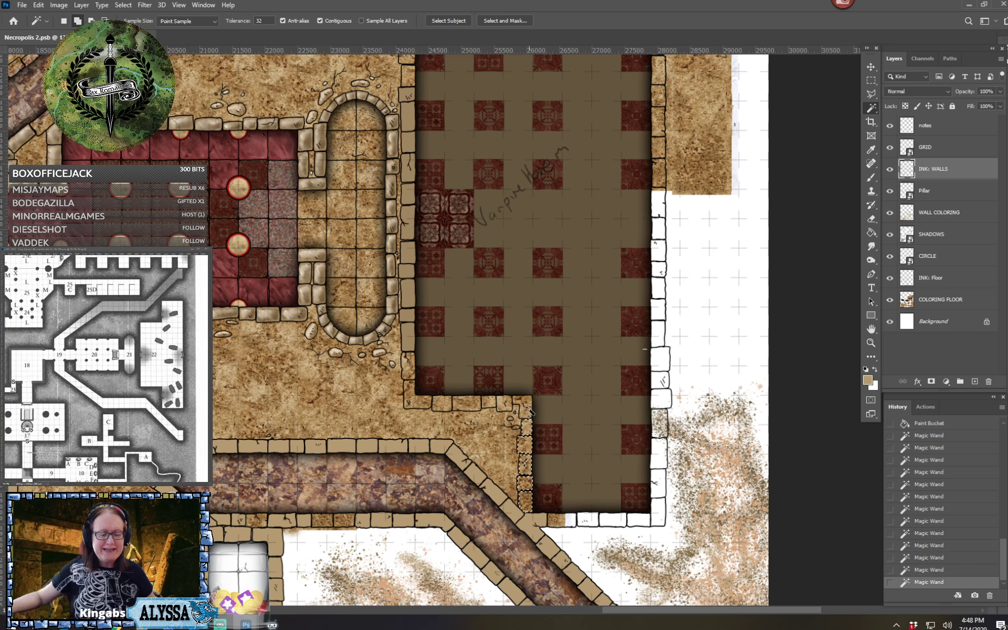
left_click(510, 405, "shift")
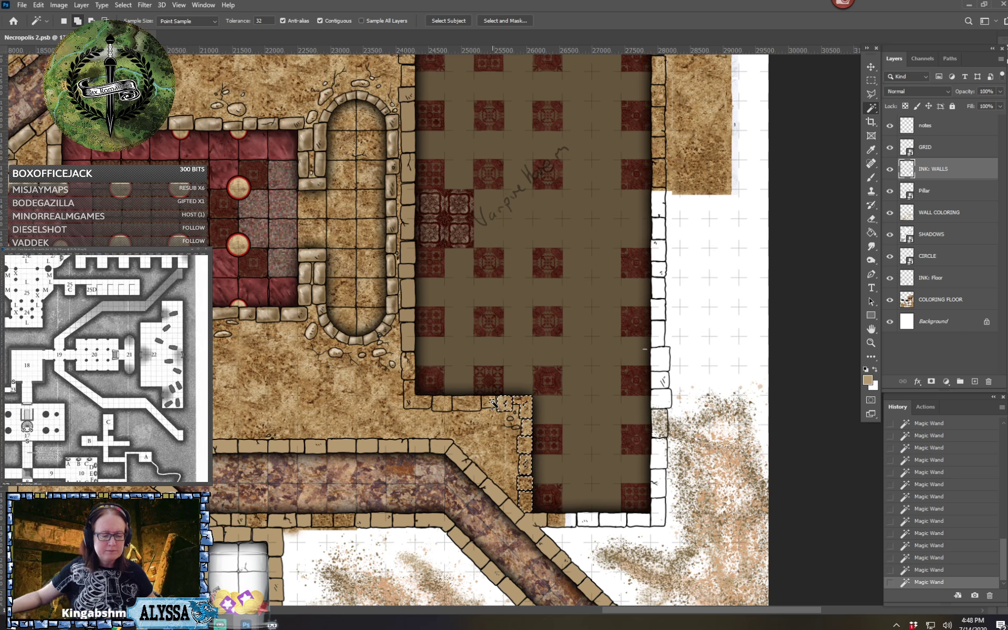
left_click(443, 404)
left_click(412, 403)
left_click(405, 371)
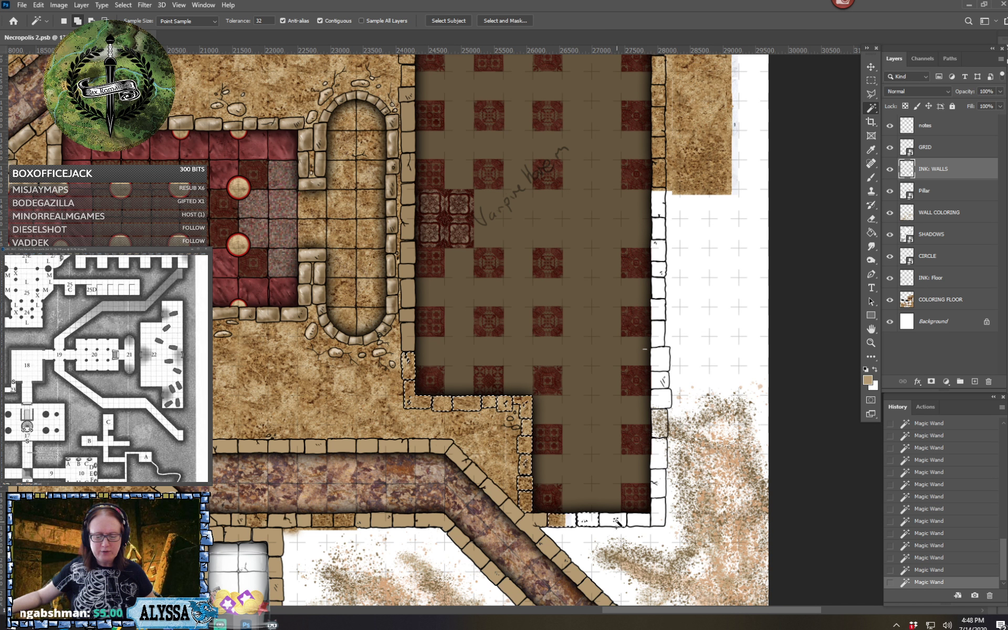
Add the stones of the eastern hall's south wall and southeast corner to the selection
left_click(616, 521)
left_click(637, 520)
left_click(657, 517)
left_click(661, 478)
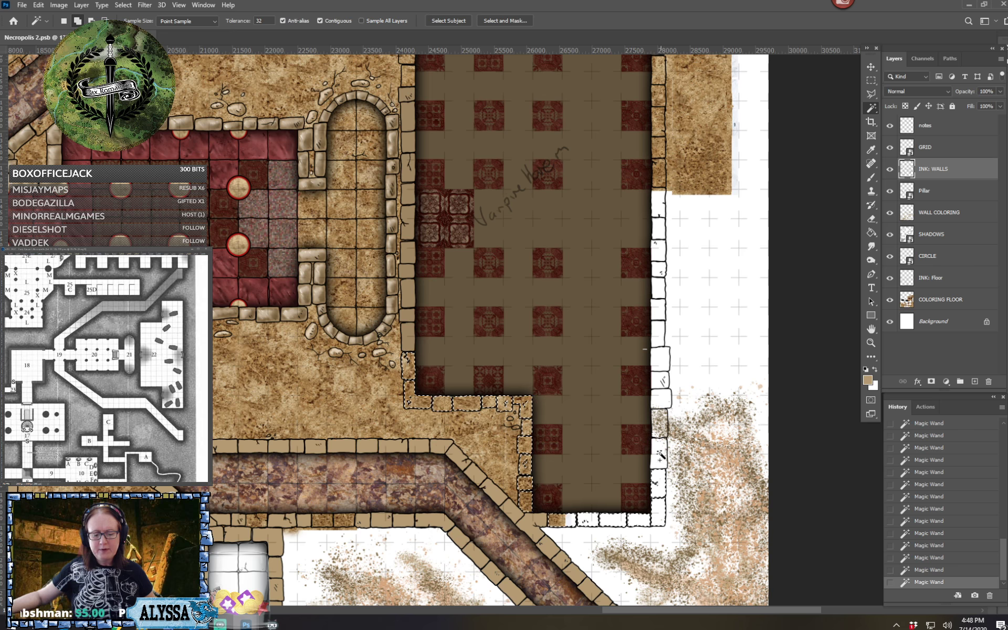
Add the stones along the lower and middle part of the eastern hall's east wall to the selection
left_click(659, 456)
left_click(661, 426)
left_click(661, 401)
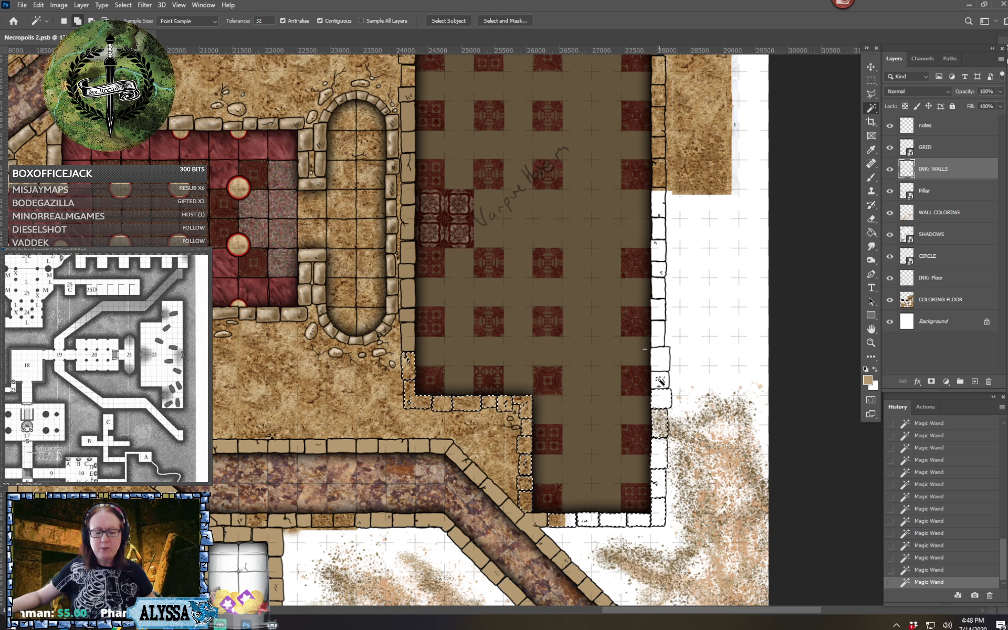
left_click(659, 383)
left_click(661, 359)
left_click(660, 335)
left_click(660, 313)
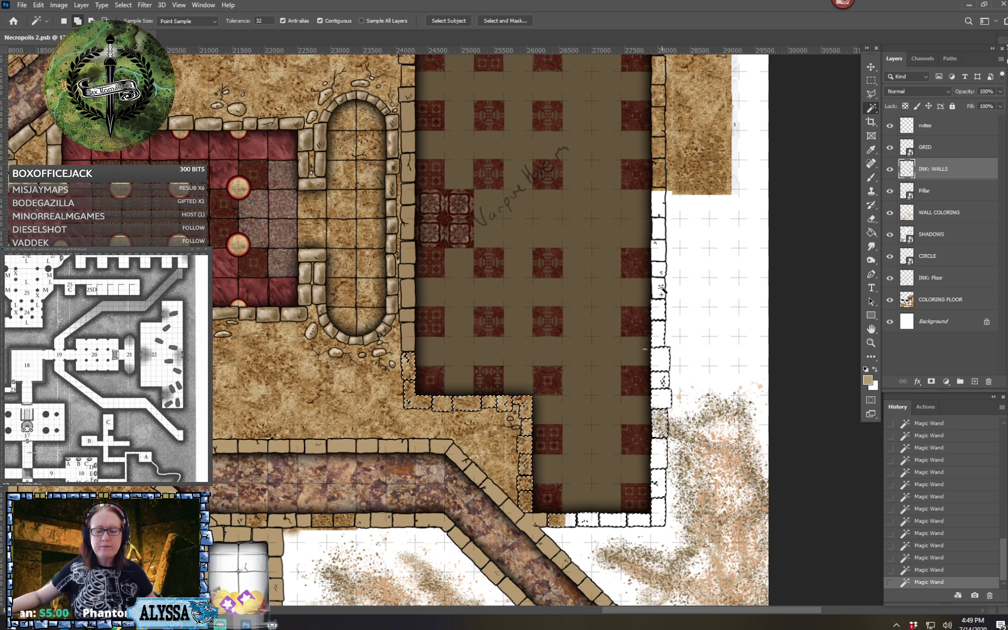
left_click(660, 290)
left_click(660, 268)
left_click(661, 247)
left_click(661, 227)
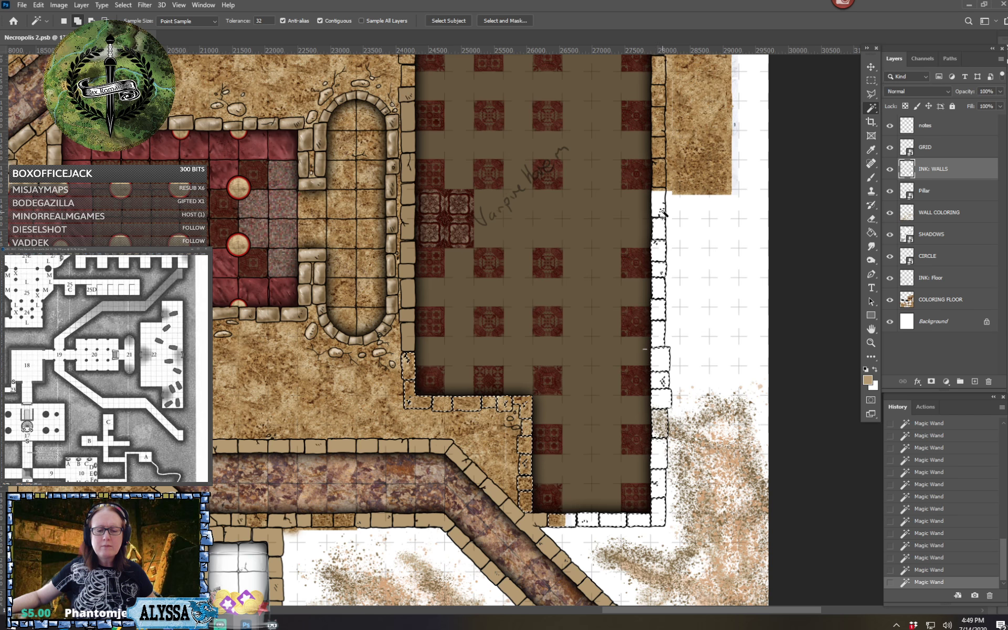
Add the upper east wall stones and the north wall stones of the eastern hall to the selection
scroll(663, 217, "up", 5)
scroll(663, 219, "up", 1)
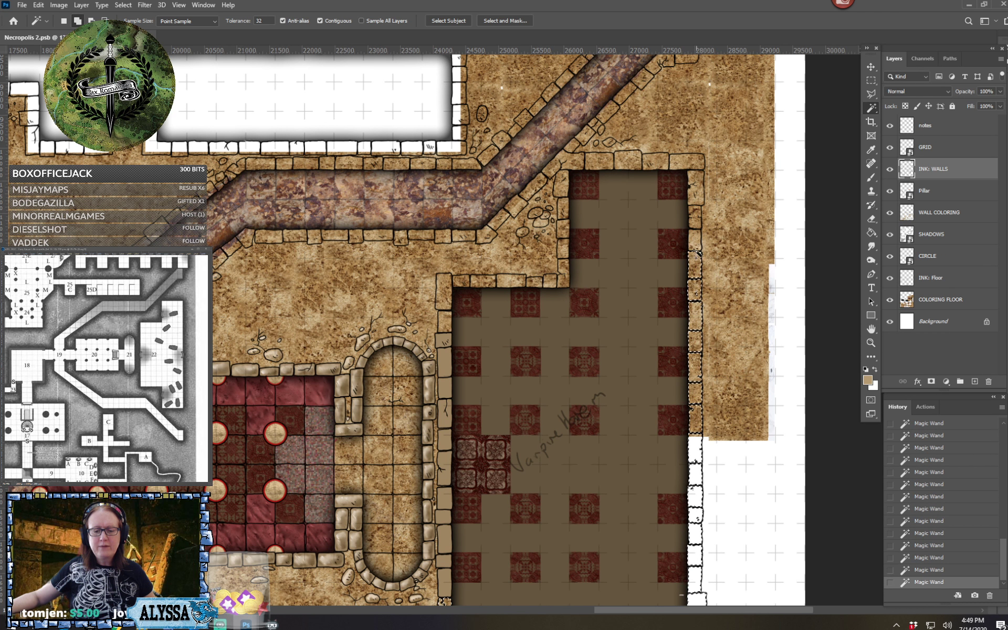
left_click(698, 205, "shift")
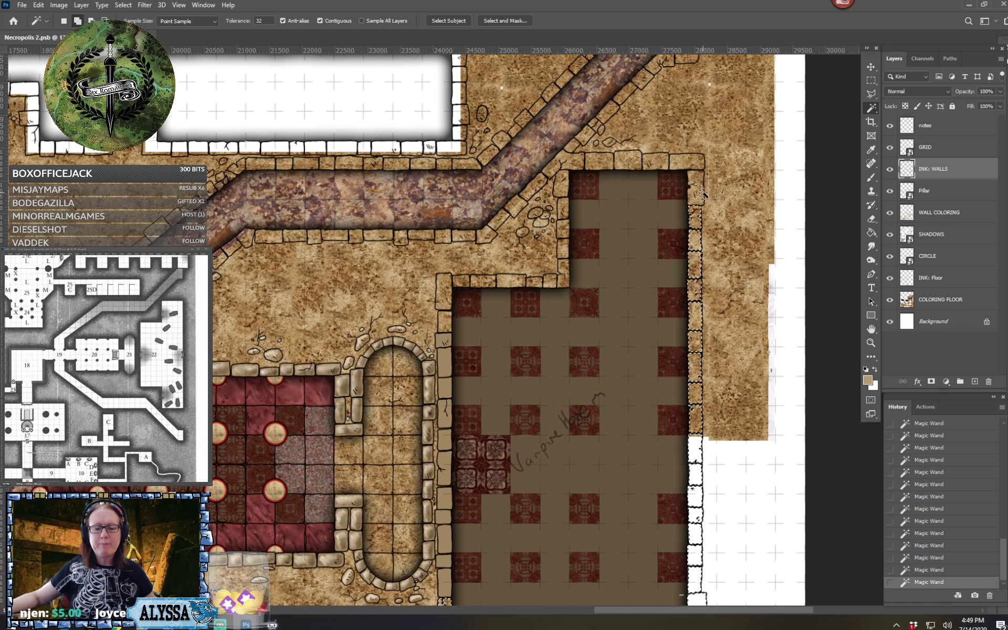
left_click(655, 162, "shift")
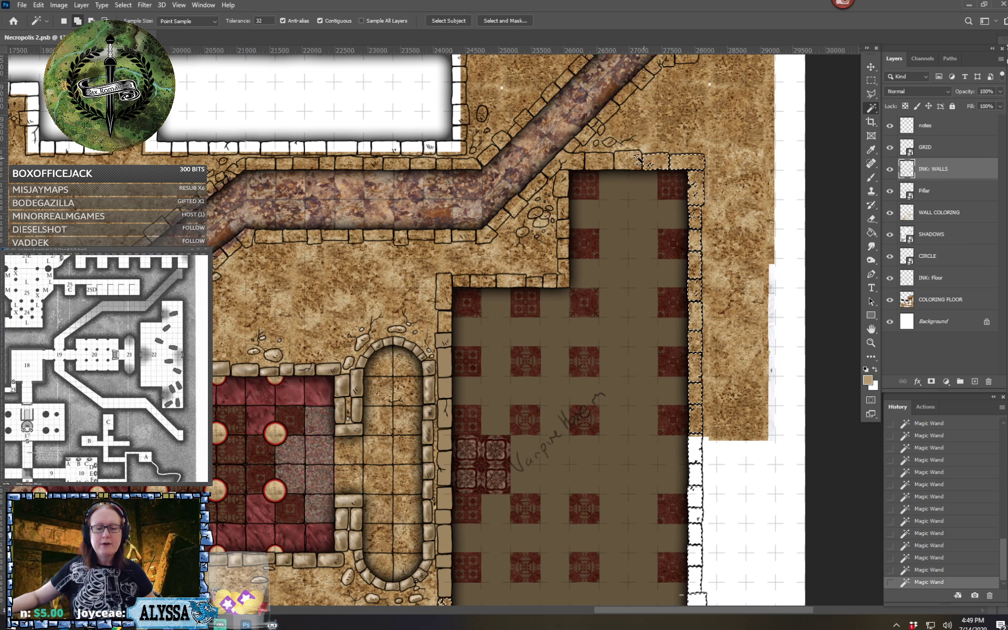
left_click(622, 161, "shift")
left_click(604, 162, "shift")
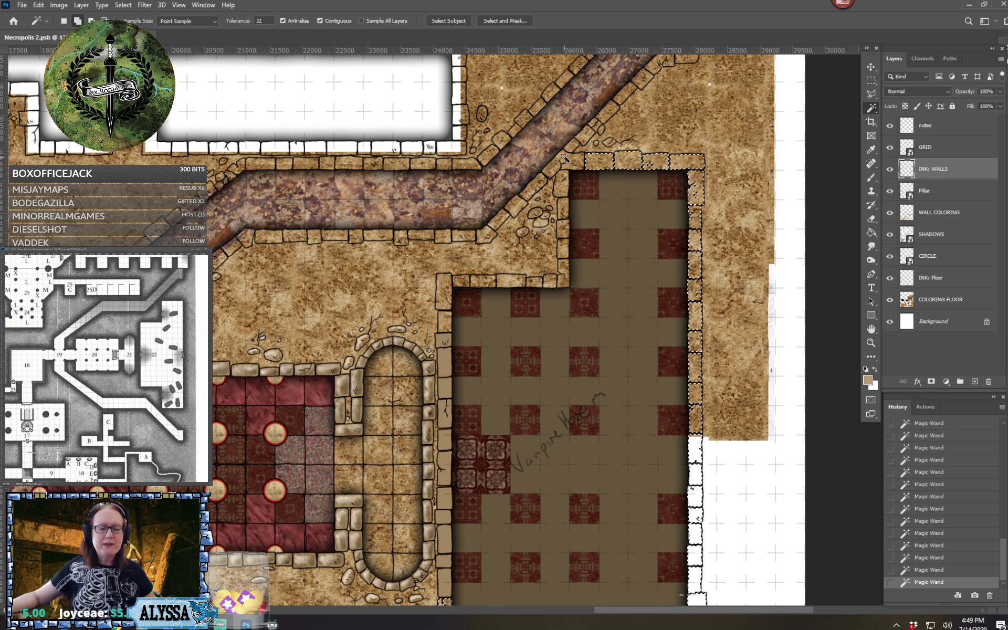
Add the stones down the west side of the eastern hall's narrow northern section to the selection, including both corners
left_click(564, 166, "shift")
left_click(563, 202, "shift")
left_click(562, 205)
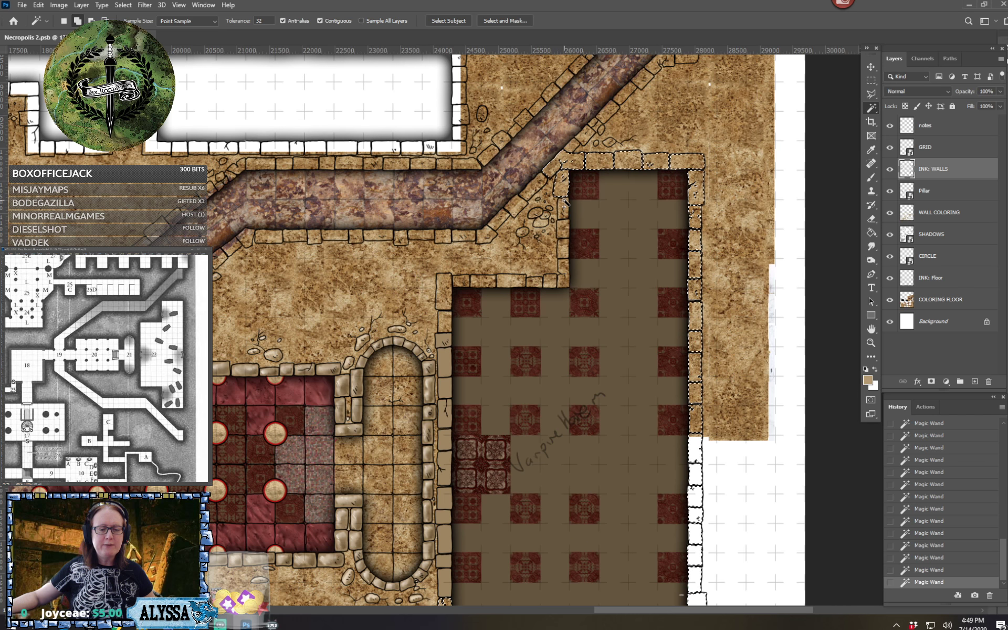
left_click(564, 229)
left_click(563, 250)
left_click(563, 266)
left_click(563, 281)
Add the stones of the eastern hall's northwest ledge and the top of its west wall to the selection
left_click(550, 282)
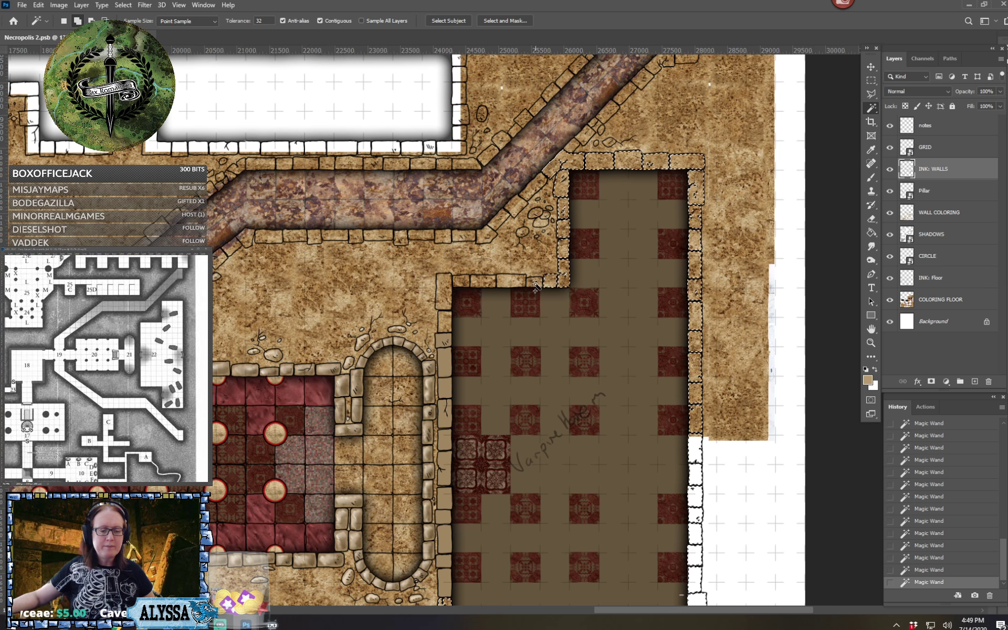
left_click(534, 281)
left_click(510, 281)
left_click(482, 282, "shift")
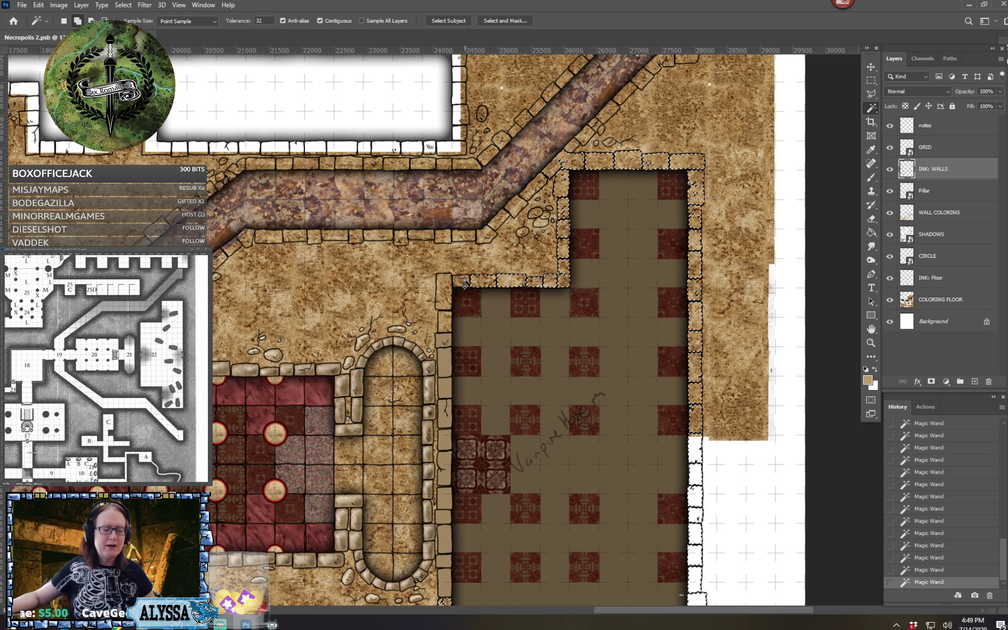
left_click(463, 281, "shift")
left_click(445, 285, "shift")
left_click(446, 322, "shift")
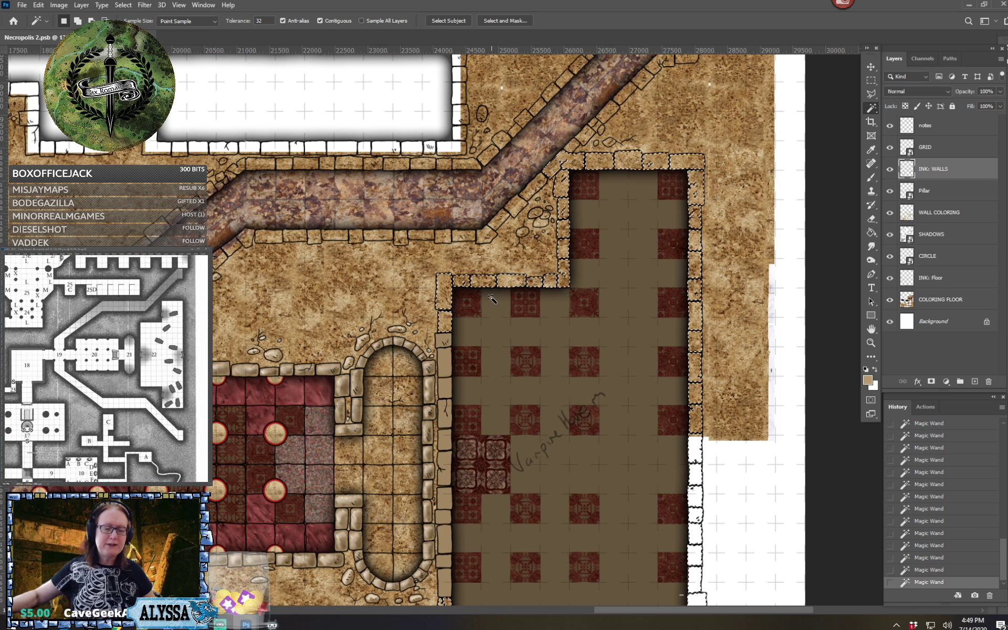
Add the wall stones along the north side of the northern corridor's horizontal stretch to the selection
scroll(491, 297, "up", 5)
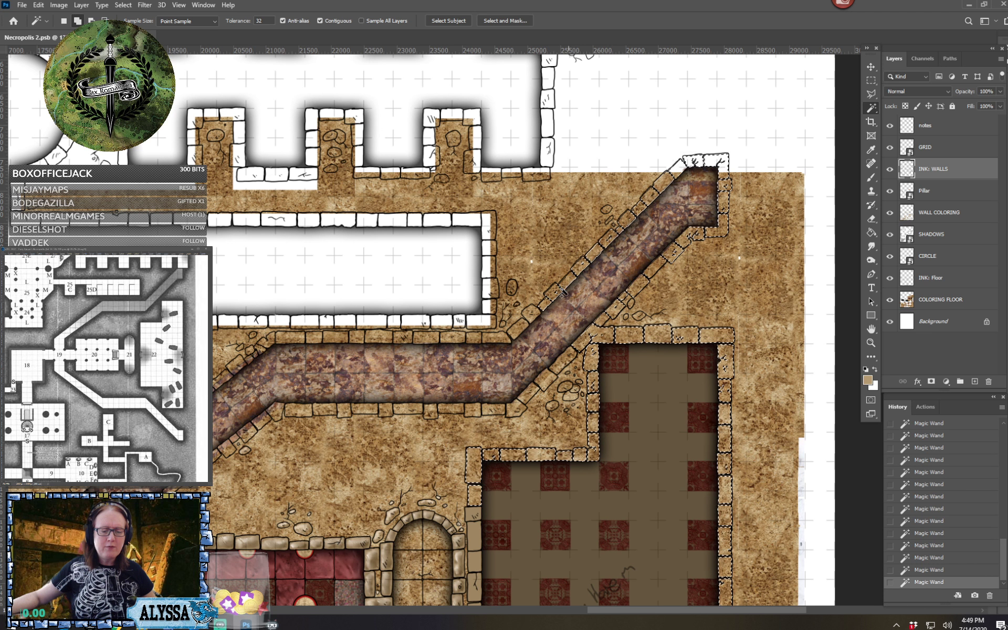
left_click(495, 341, "shift")
left_click(472, 339, "shift")
left_click(451, 338, "shift")
left_click(427, 338, "shift")
left_click(403, 339, "shift")
left_click(379, 338, "shift")
left_click(357, 338, "shift")
left_click(332, 339, "shift")
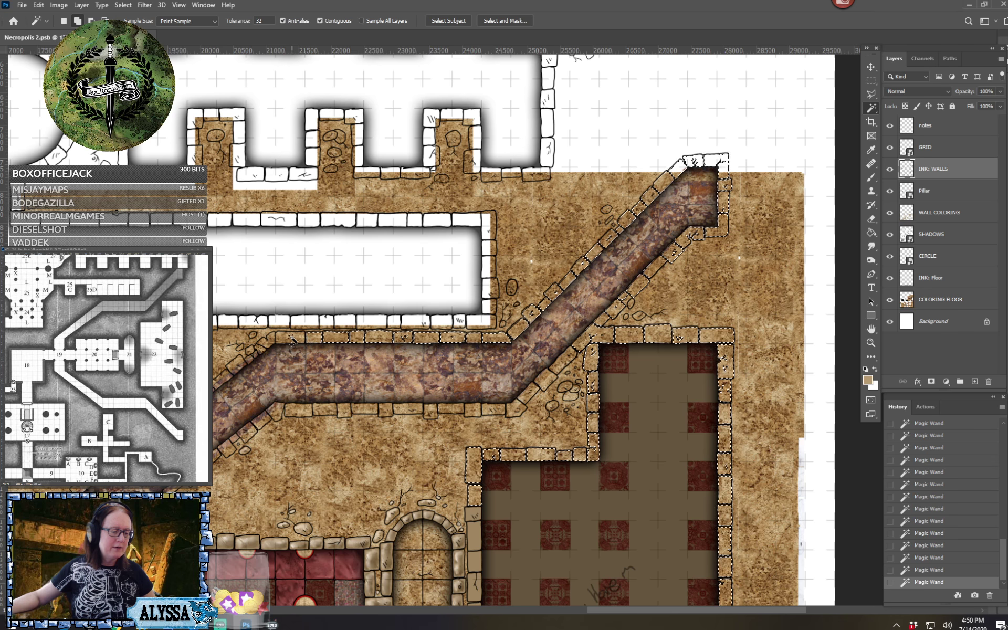
left_click(291, 339, "shift")
Add the stones along the south side of the northern corridor's horizontal stretch and around its eastern bend to the selection
left_click(303, 413, "shift")
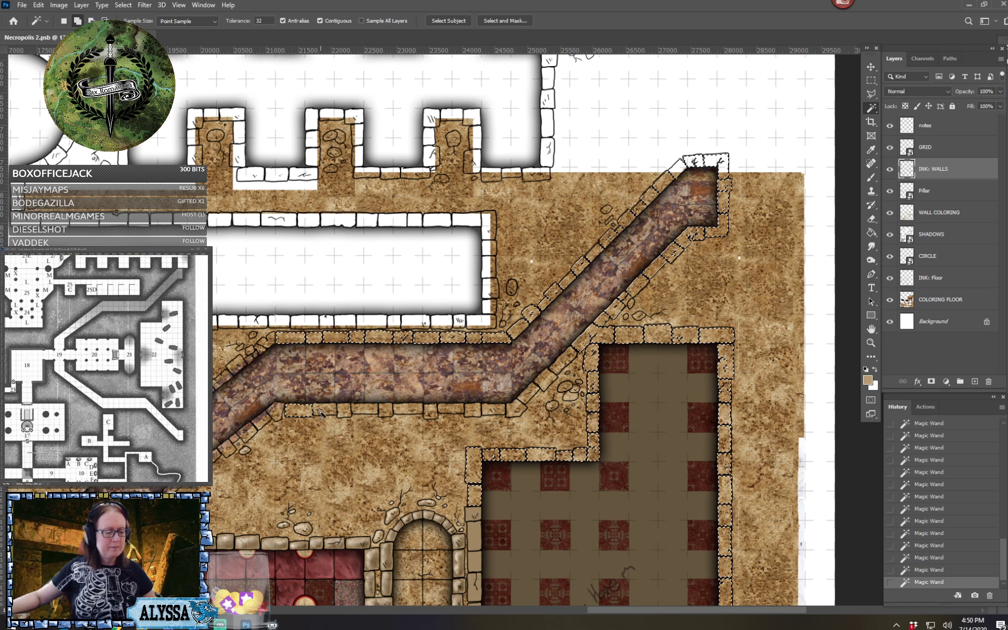
left_click(326, 413, "shift")
left_click(345, 411, "shift")
left_click(362, 412)
left_click(386, 411)
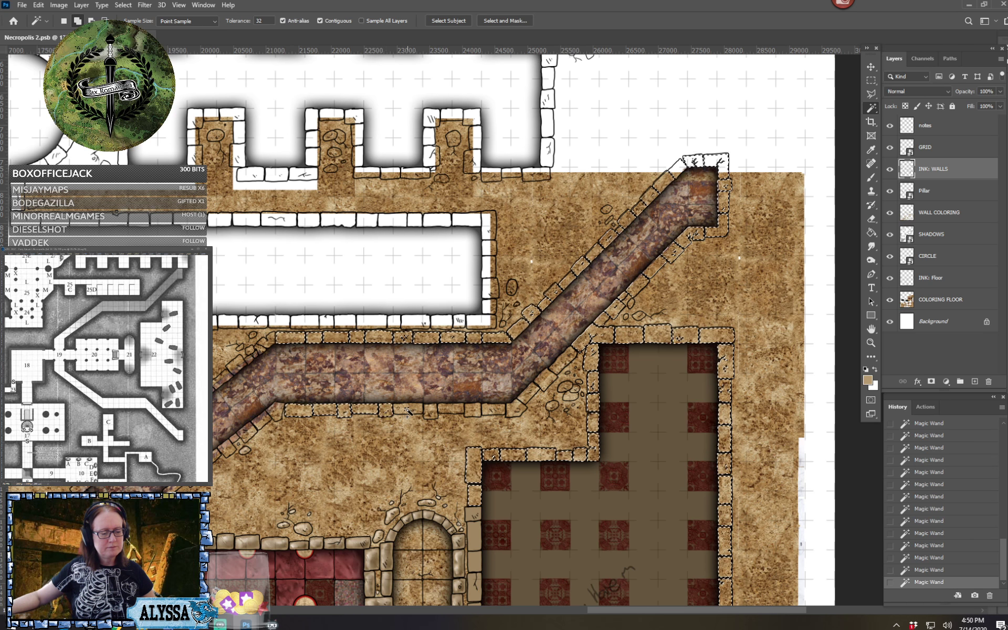
left_click(408, 411)
left_click(431, 412)
left_click(456, 411)
left_click(472, 410)
left_click(495, 410)
left_click(514, 408)
left_click(527, 395)
left_click(544, 380)
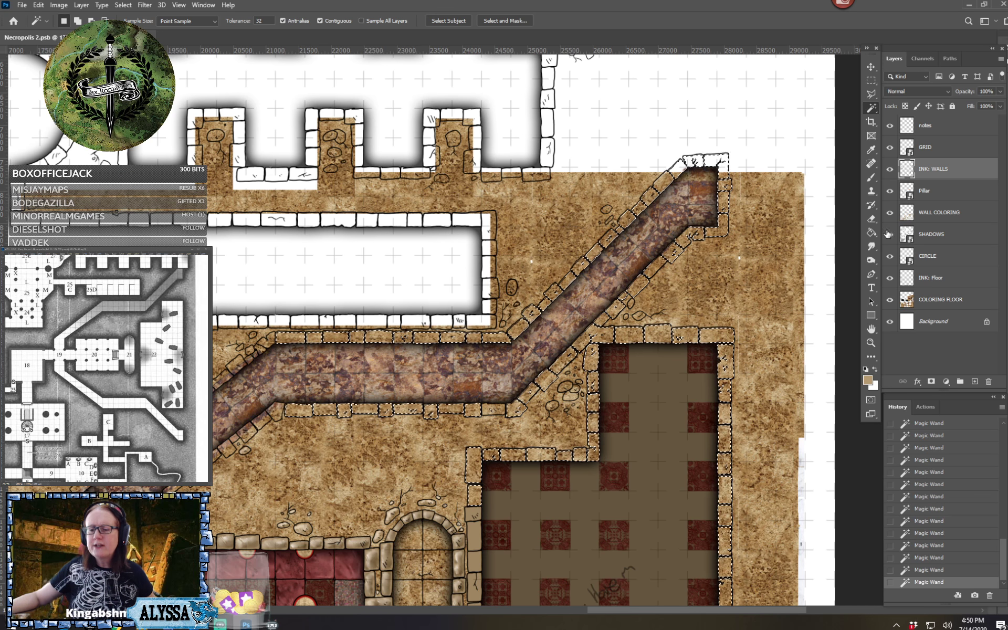
Fill the selected wall stones with the tan foreground color on the WALL COLORING layer using the Paint Bucket
left_click(871, 232)
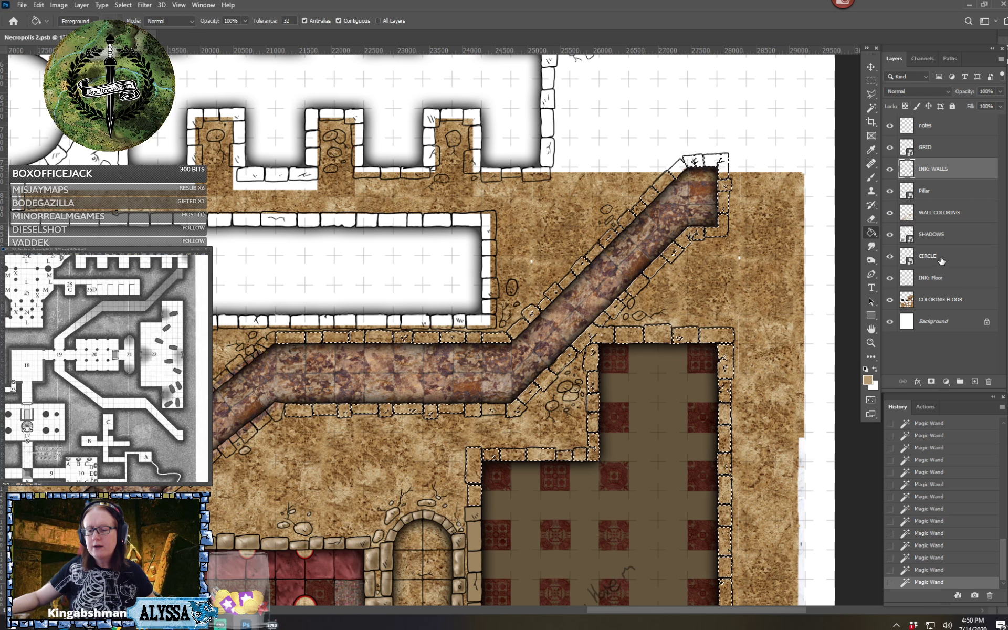
left_click(942, 213)
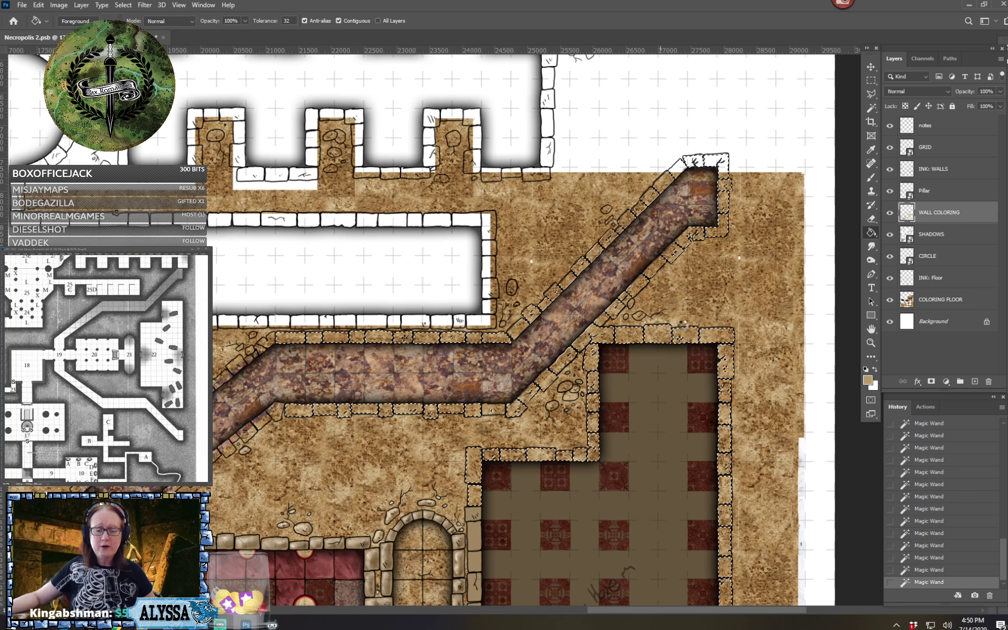
left_click(754, 331)
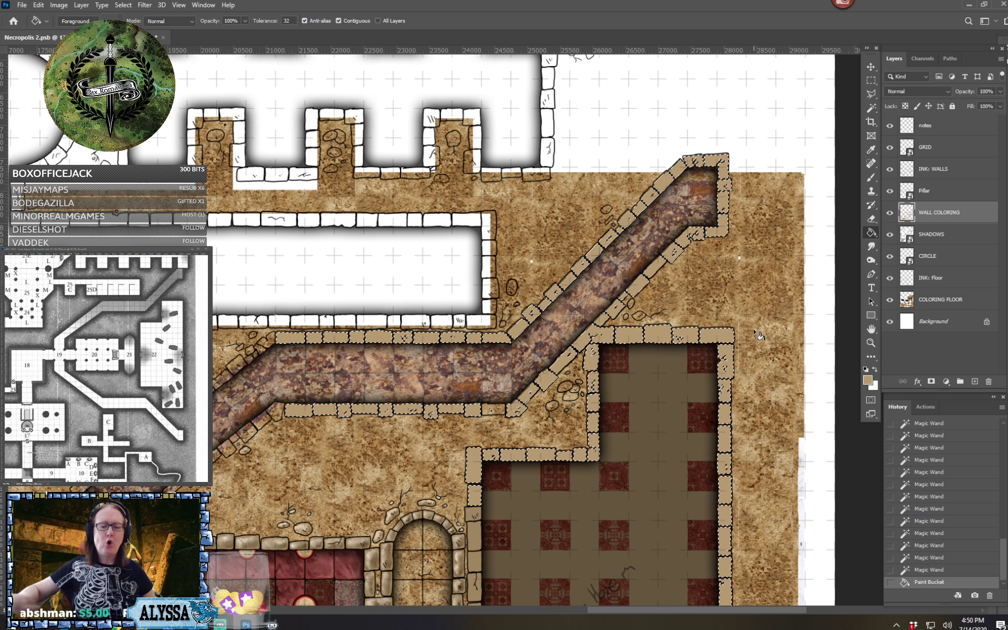
scroll(754, 332, "left", 7)
scroll(754, 332, "down", 2)
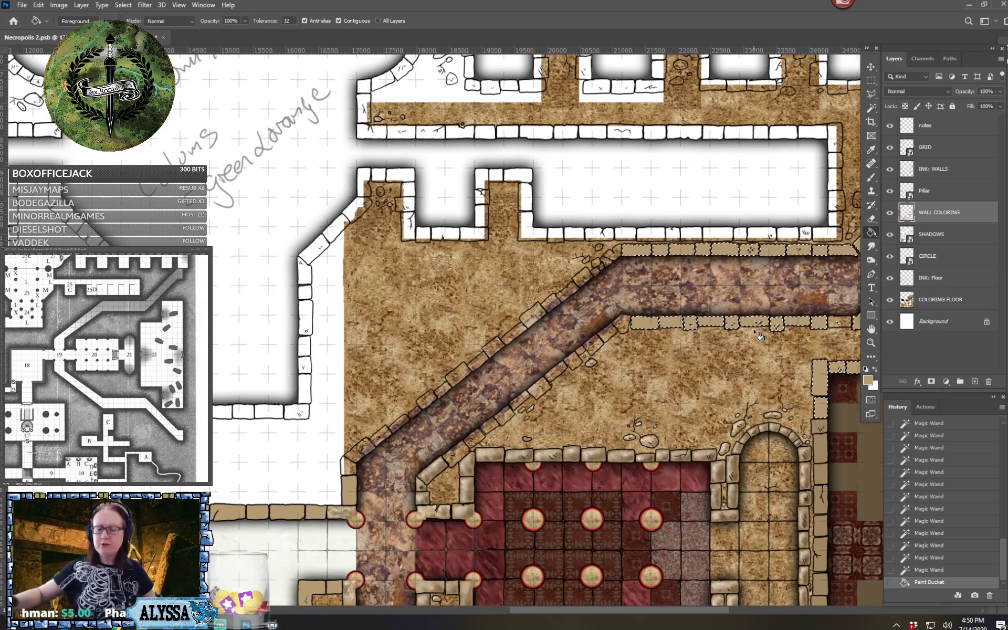
Deselect the tan-filled wall stones of the northern corridor and eastern hall
scroll(760, 336, "down", 1)
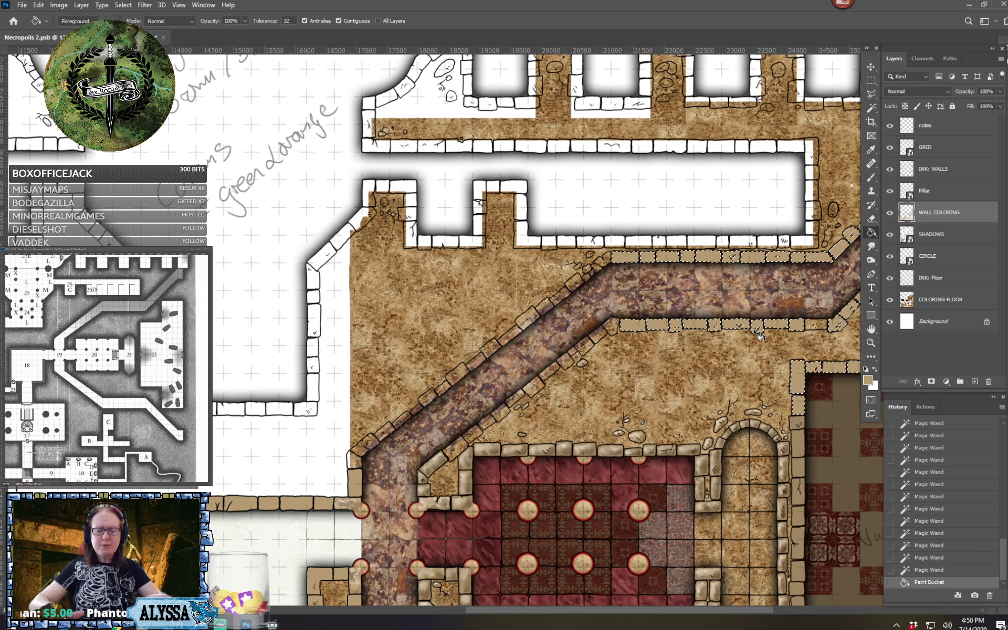
scroll(755, 332, "down", 5)
scroll(755, 331, "up", 3)
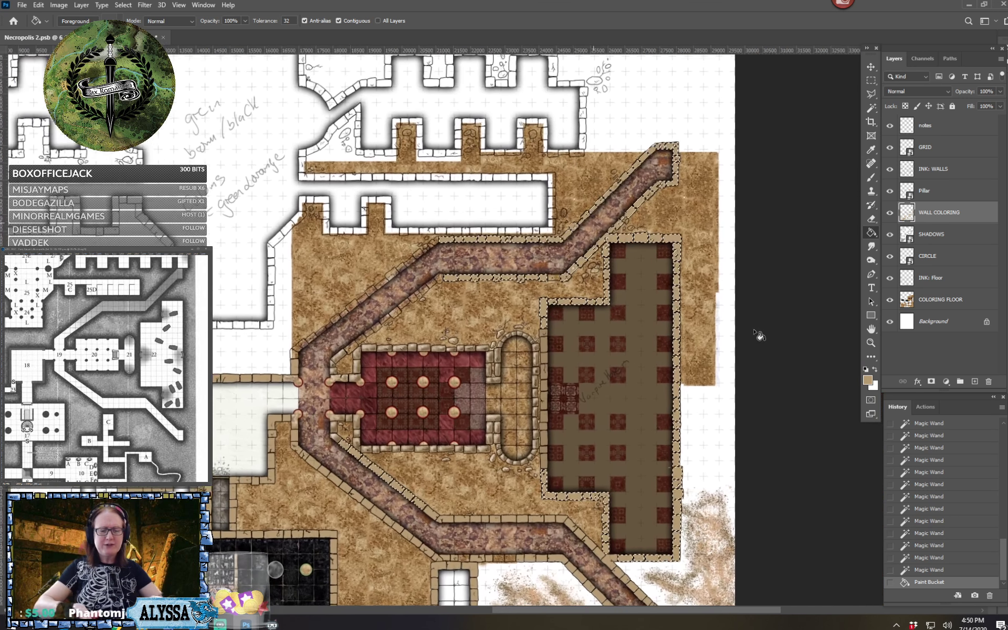
key("m")
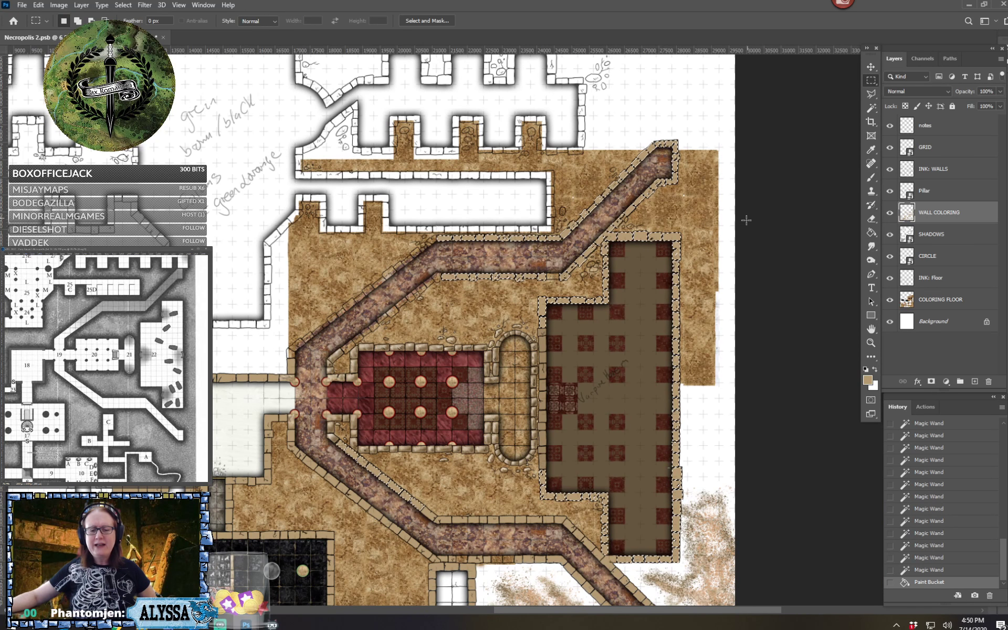
key("ctrl+d")
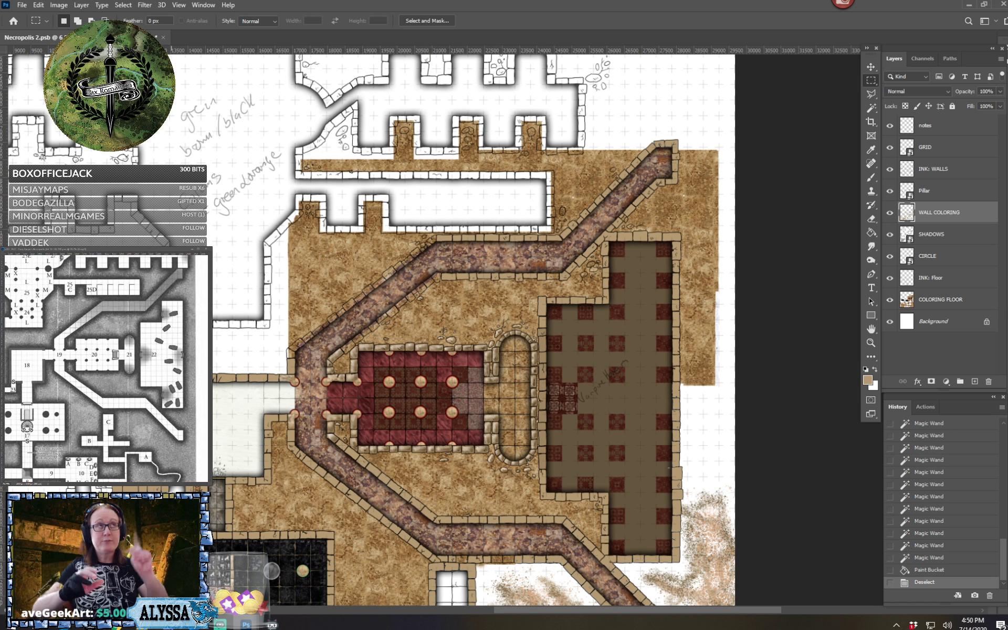
On the INK: WALLS layer, select the small wall stones north of the northern corridor's bend, where the diagonal stretch begins, with the Magic Wand
scroll(324, 232, "up", 7)
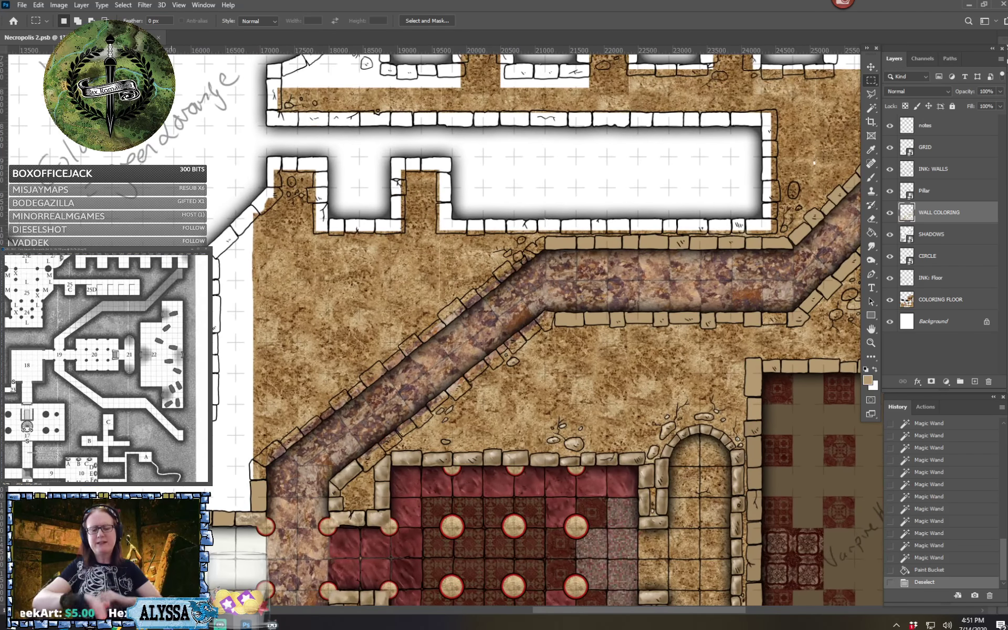
left_click_drag(472, 315, 515, 335)
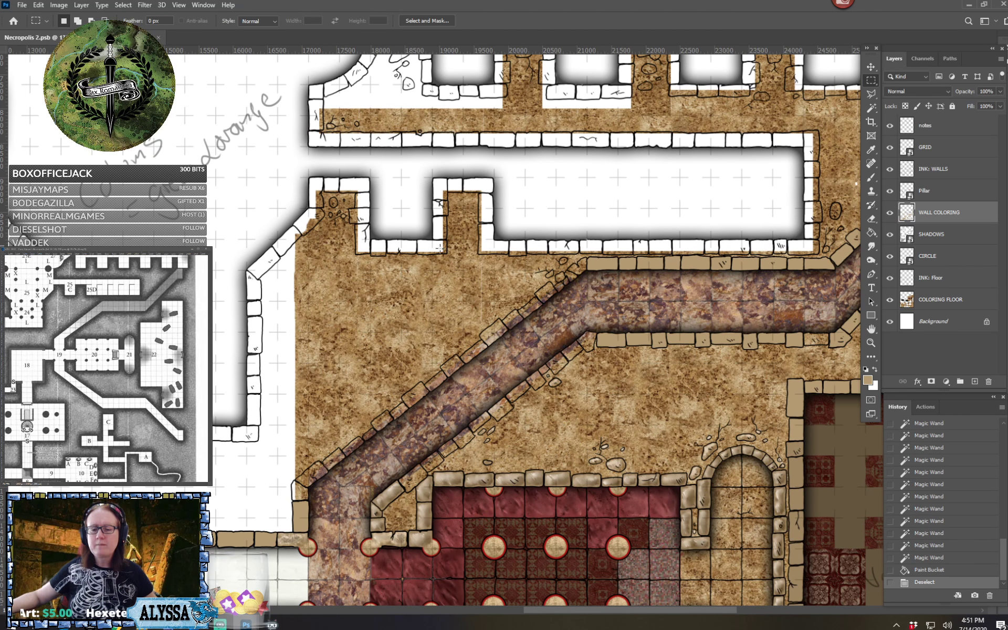
left_click(873, 108)
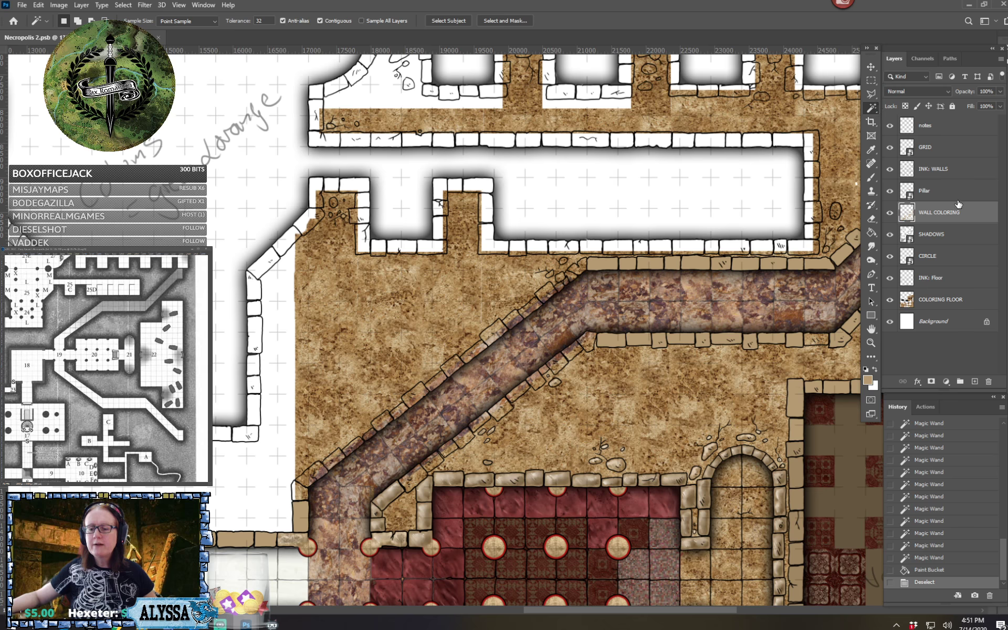
left_click(944, 168)
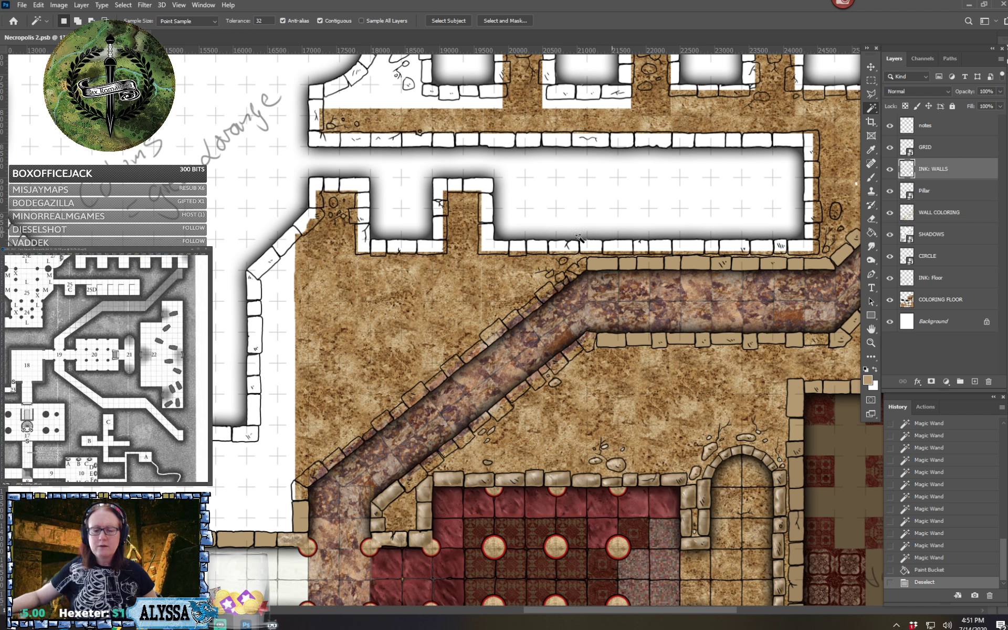
left_click(575, 271)
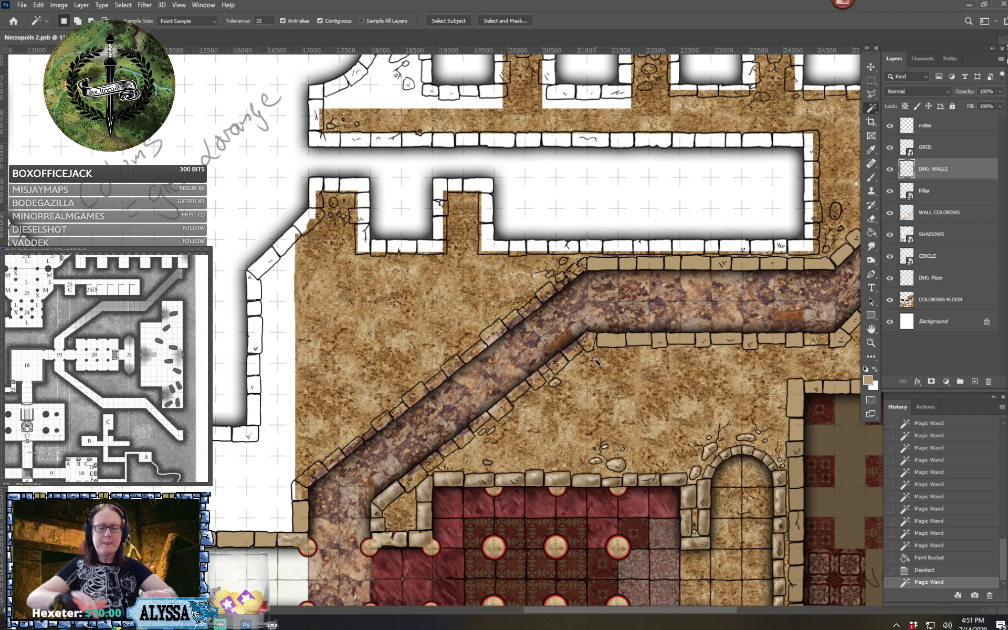
scroll(594, 358, "up", 1)
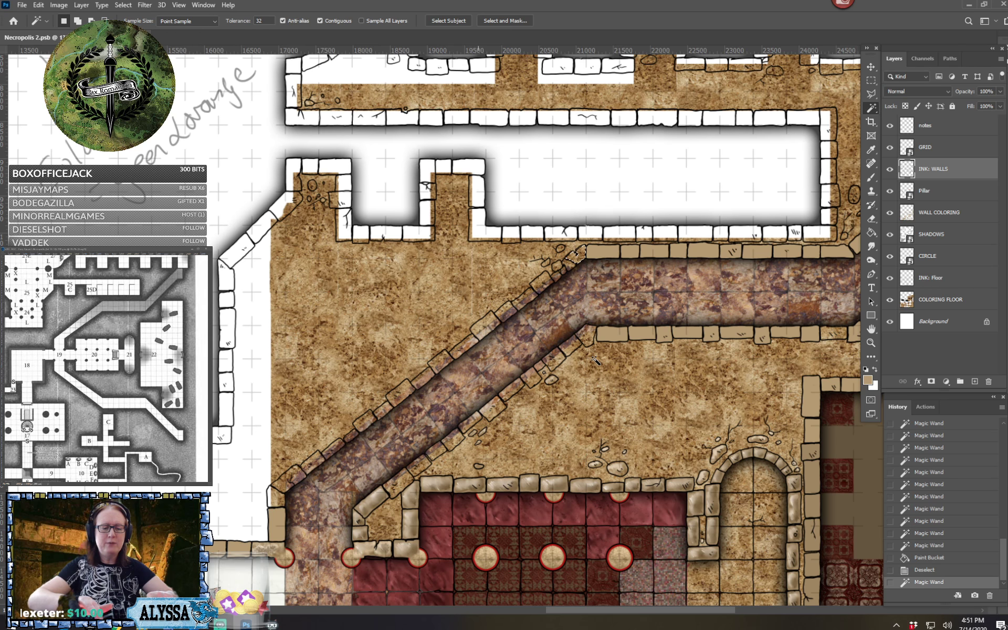
scroll(594, 358, "up", 2)
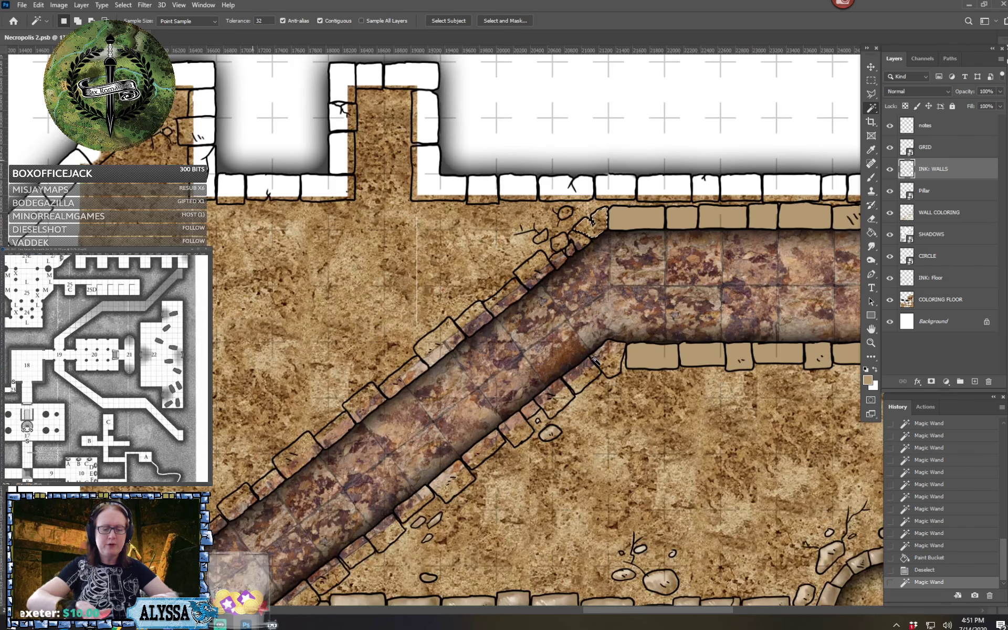
left_click(560, 244, "shift")
left_click(557, 262, "shift")
left_click(570, 250, "shift")
left_click(579, 244, "shift")
left_click(531, 271, "shift")
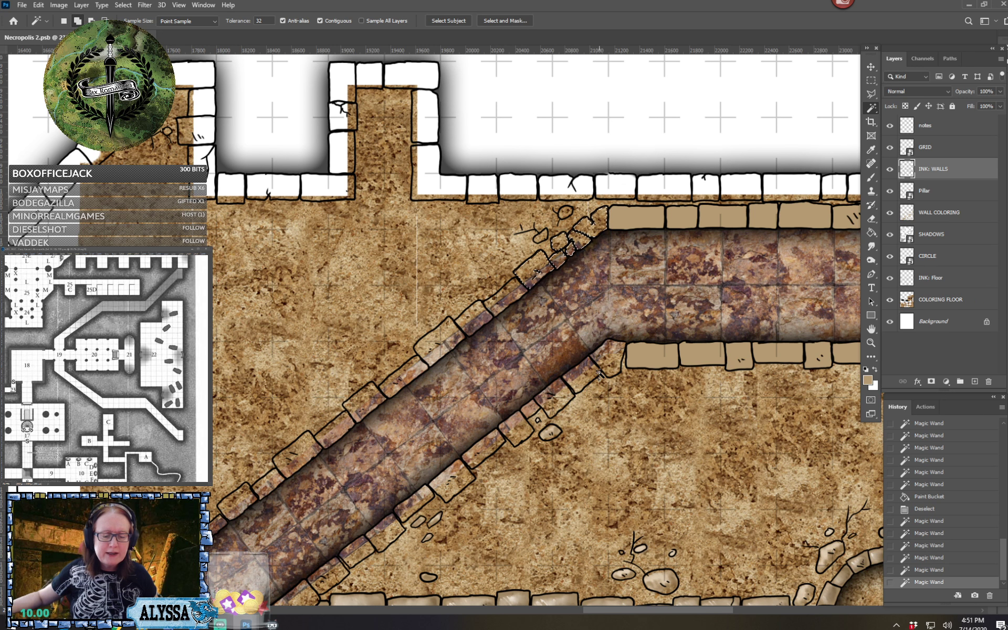
Add the stones along both sides of the upper part of the northern corridor's diagonal stretch to the selection
left_click(604, 362, "shift")
left_click(581, 379, "shift")
left_click(551, 397, "shift")
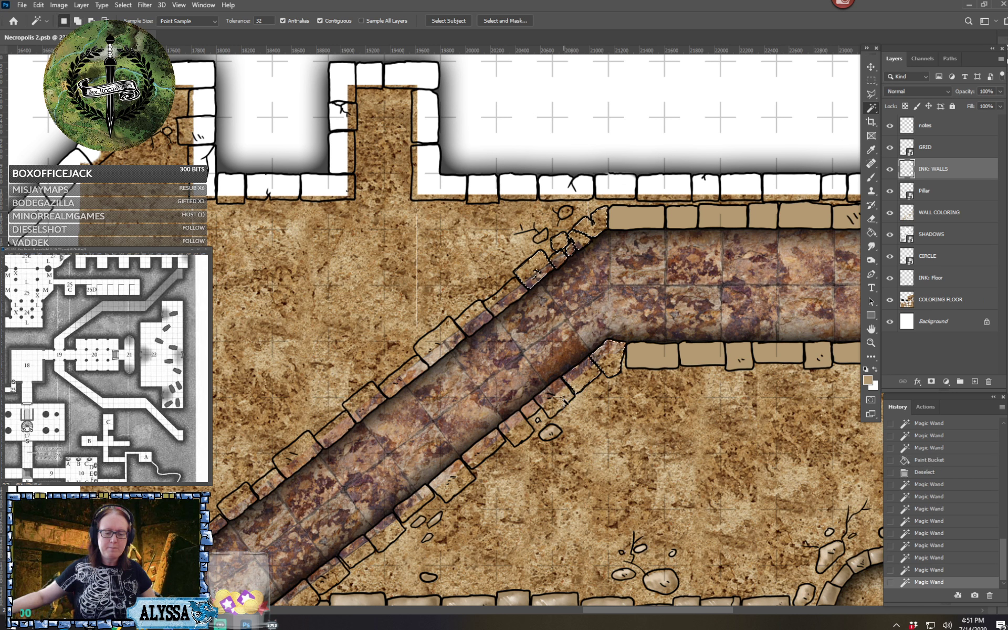
left_click(487, 306, "shift")
left_click(493, 305)
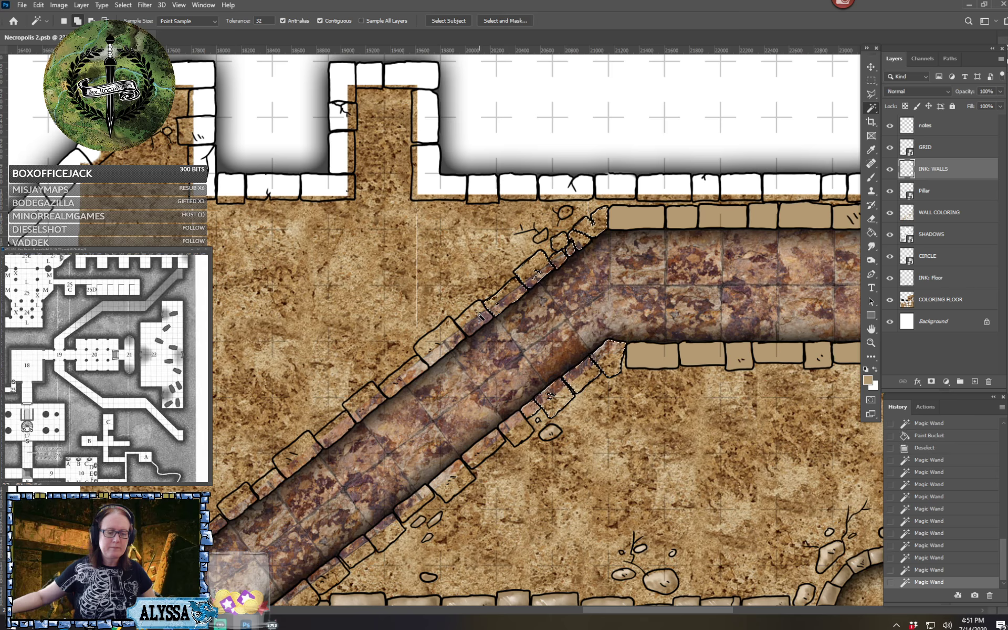
left_click(476, 319)
left_click(442, 338)
left_click(493, 442)
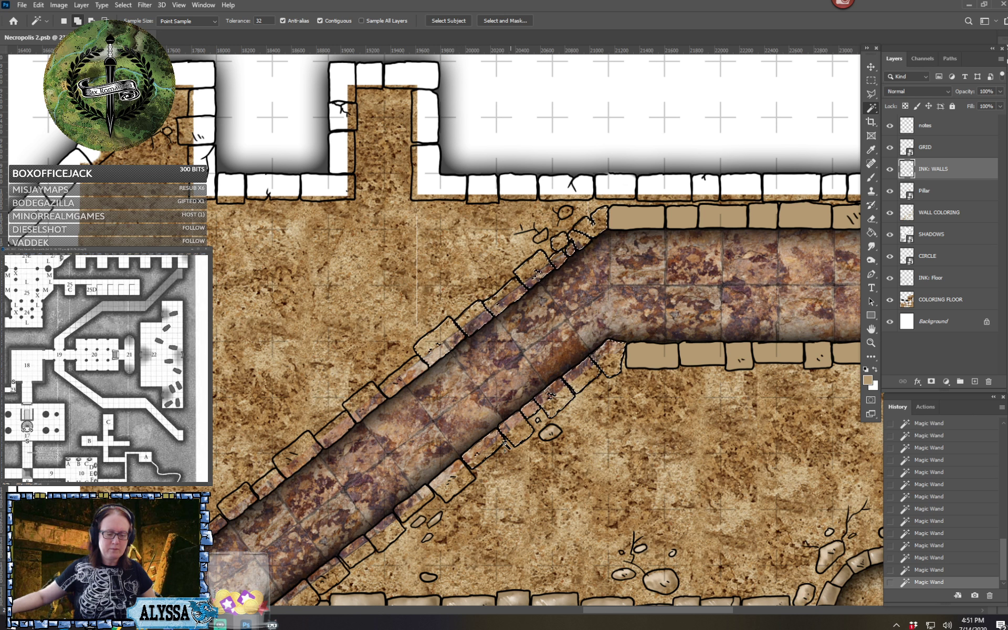
Add the wall stones along both sides of the middle of the corridor's diagonal stretch to the selection
left_click(439, 492)
left_click(423, 495)
left_click(411, 500)
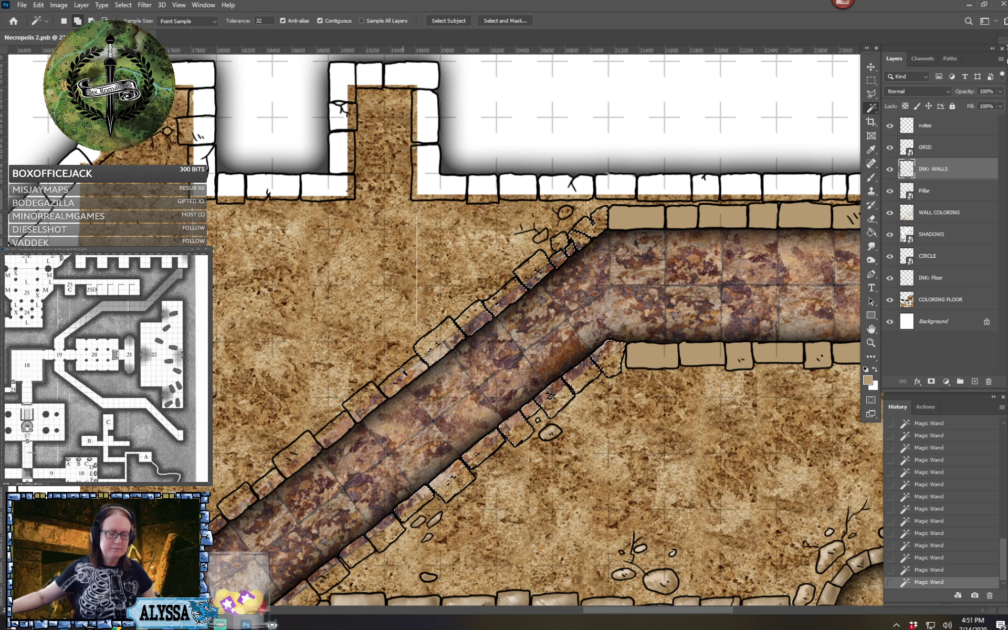
left_click(389, 389, "shift")
left_click(361, 413, "shift")
left_click(337, 435, "shift")
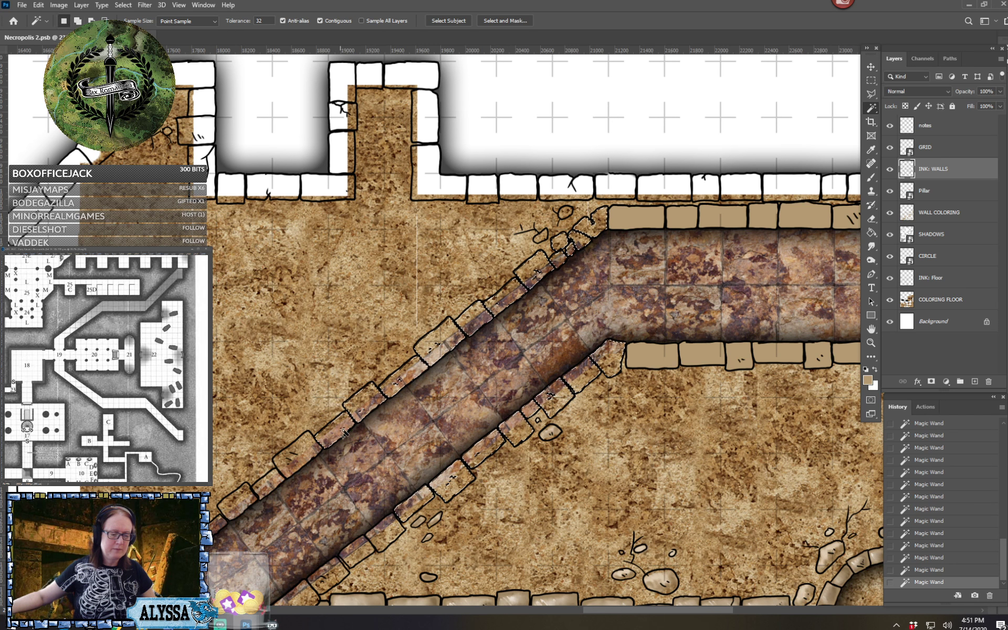
left_click(299, 456)
Add the stones along both sides of the diagonal's lower end and the white corner stone at its southwest bend to the selection
left_click(359, 554)
left_click(378, 541, "shift")
left_click(330, 568, "shift")
left_click(271, 485, "shift")
scroll(273, 425, "left", 5)
scroll(273, 425, "down", 5)
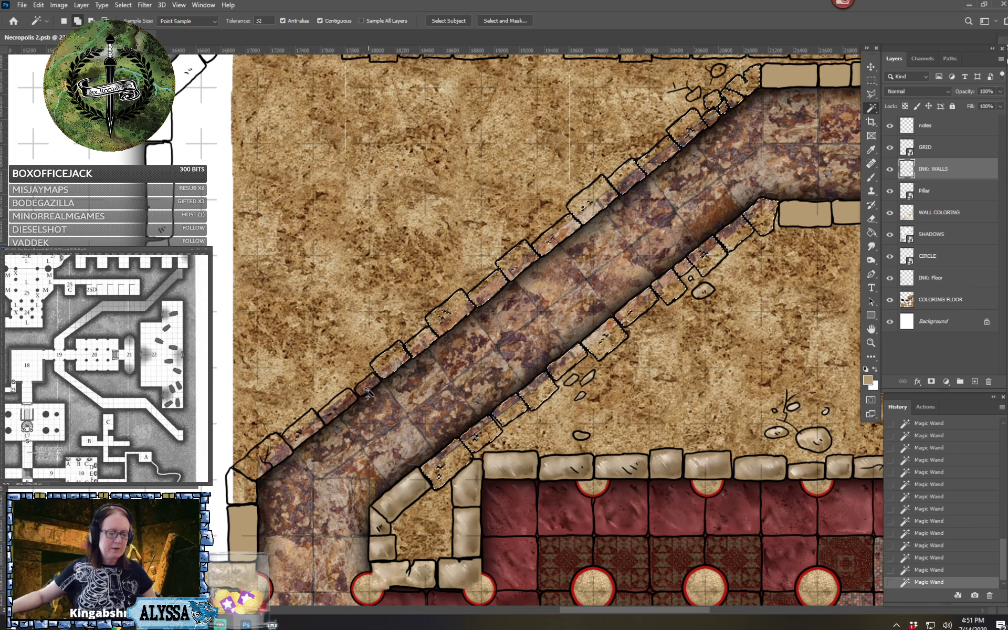
left_click(260, 460)
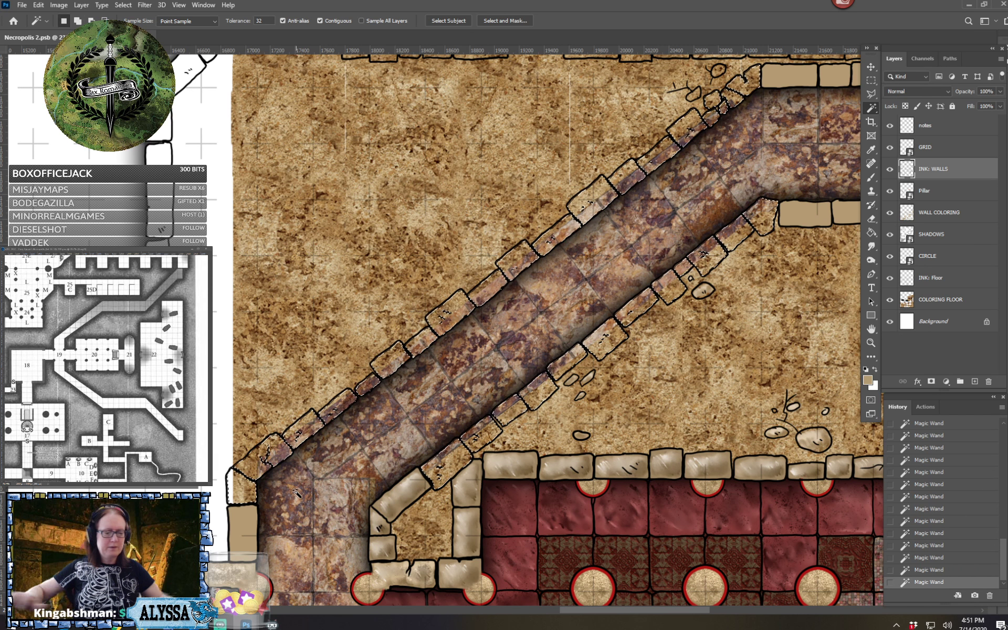
key("ctrl+minus")
key("ctrl+minus")
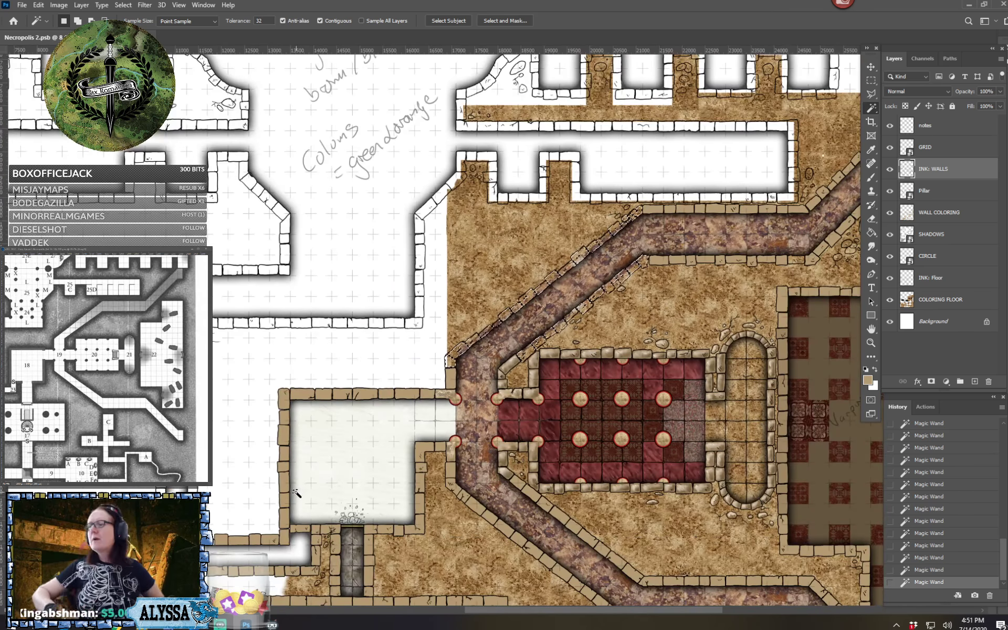
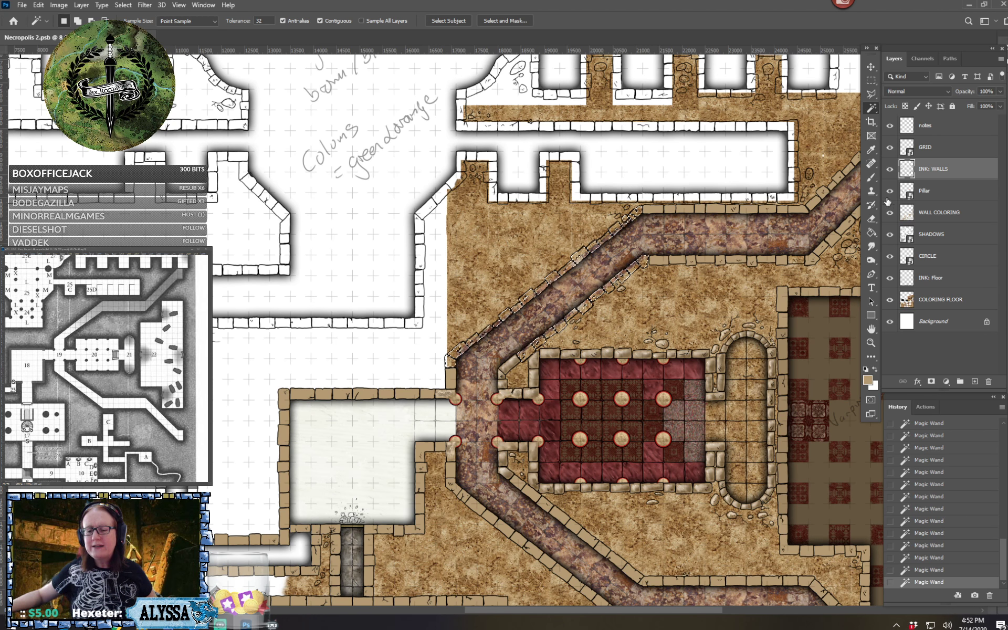
Fill the selected northern corridor wall stones with tan on the WALL COLORING layer using the Paint Bucket
left_click(872, 233)
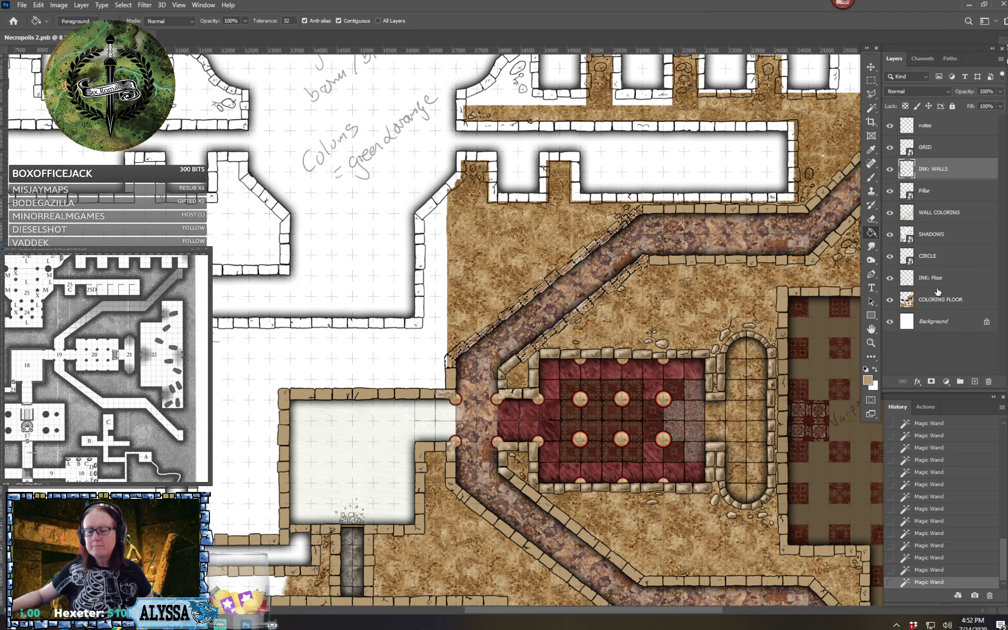
left_click(944, 213)
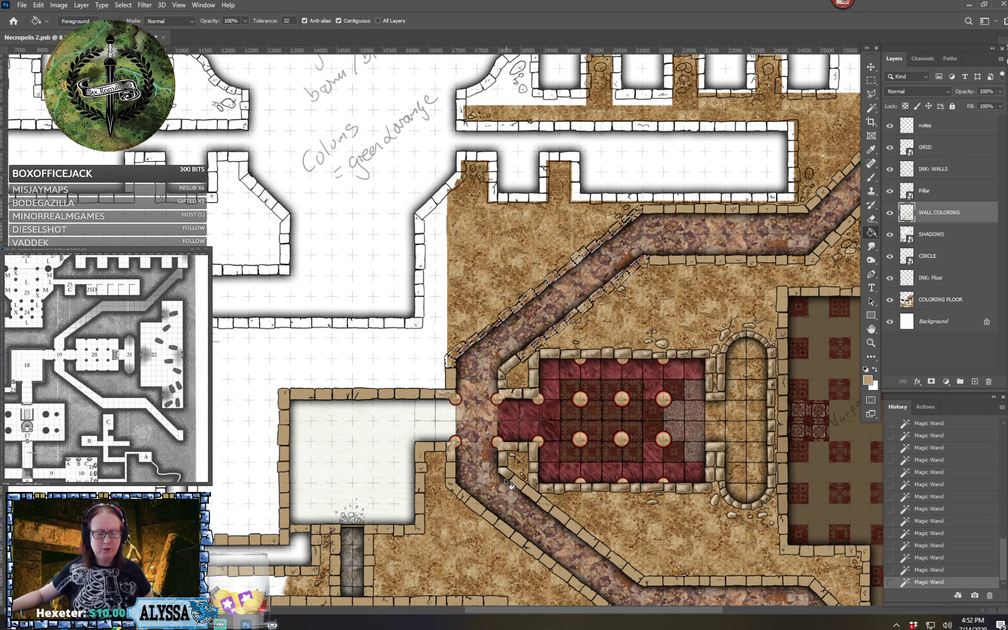
left_click(641, 367)
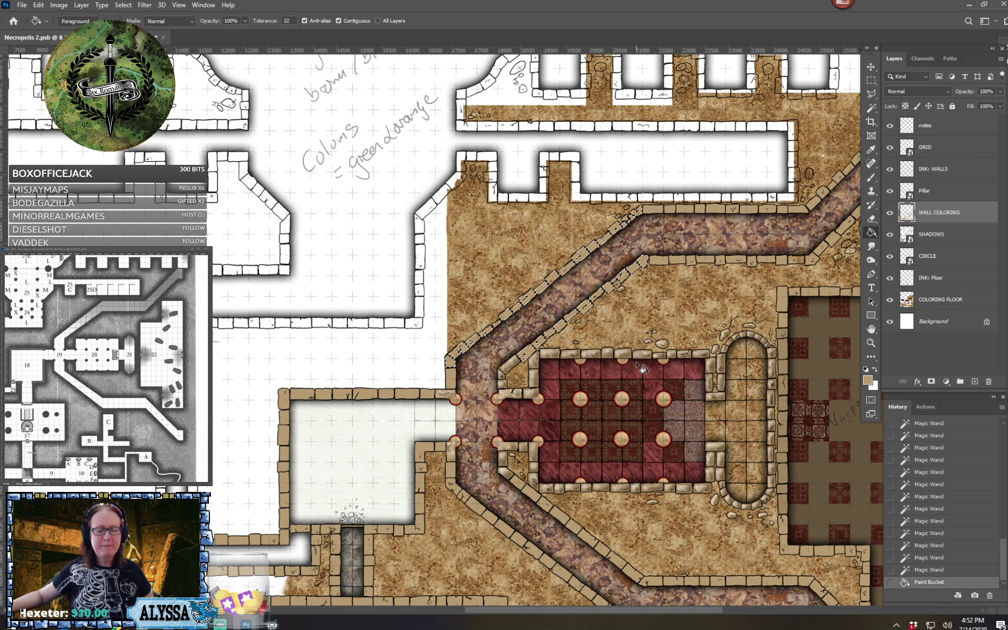
On the INK: WALLS layer, Magic Wand the white stones around the southwest corner of the narrow corridor west of the pale room
left_click(871, 108)
left_click(949, 171)
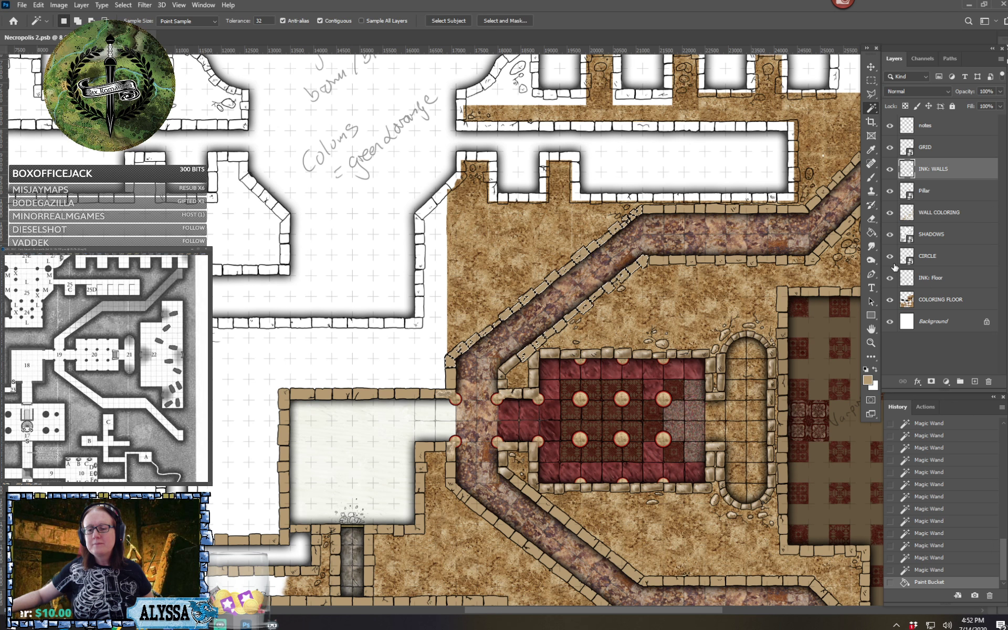
scroll(524, 331, "left", 4)
scroll(524, 330, "up", 3)
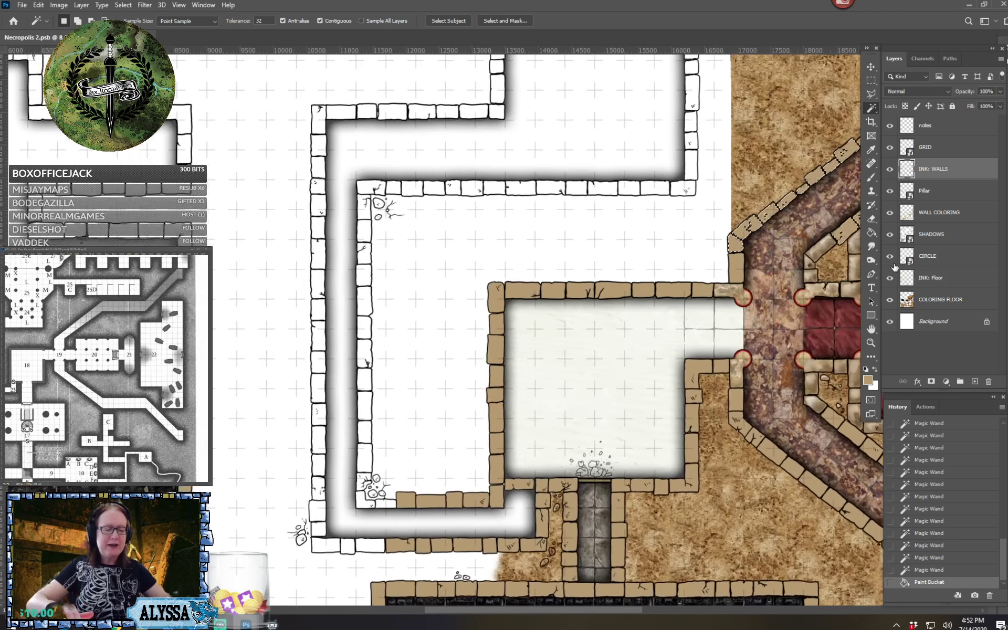
scroll(525, 331, "left", 2)
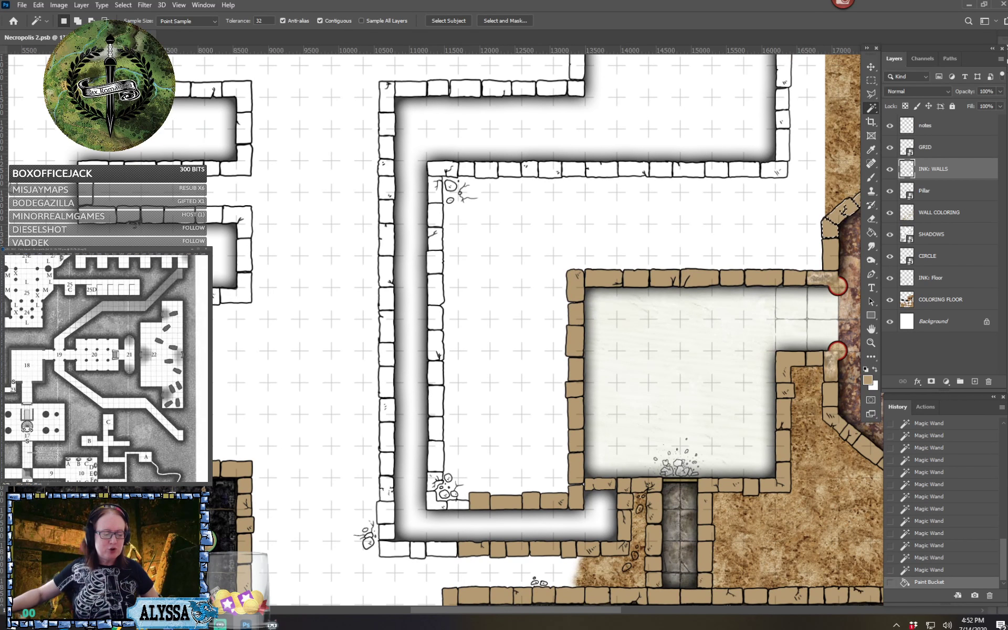
left_click(417, 550)
left_click(441, 549, "shift")
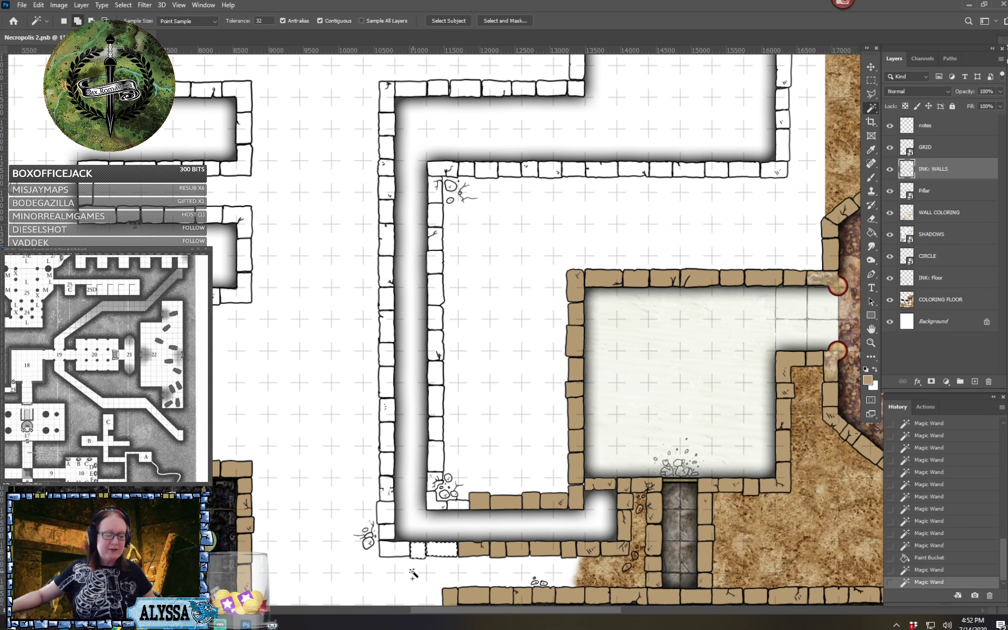
left_click(391, 550, "shift")
left_click(387, 531, "shift")
Add the stones of the narrow corridor's outer west wall, from above the southwest corner northward, to the selection
left_click(385, 512, "shift")
left_click(387, 484, "shift")
left_click(387, 460, "shift")
left_click(388, 437, "shift")
left_click(391, 413, "shift")
left_click(387, 381, "shift")
left_click(386, 350, "shift")
left_click(386, 323, "shift")
left_click(386, 297, "shift")
left_click(388, 262, "shift")
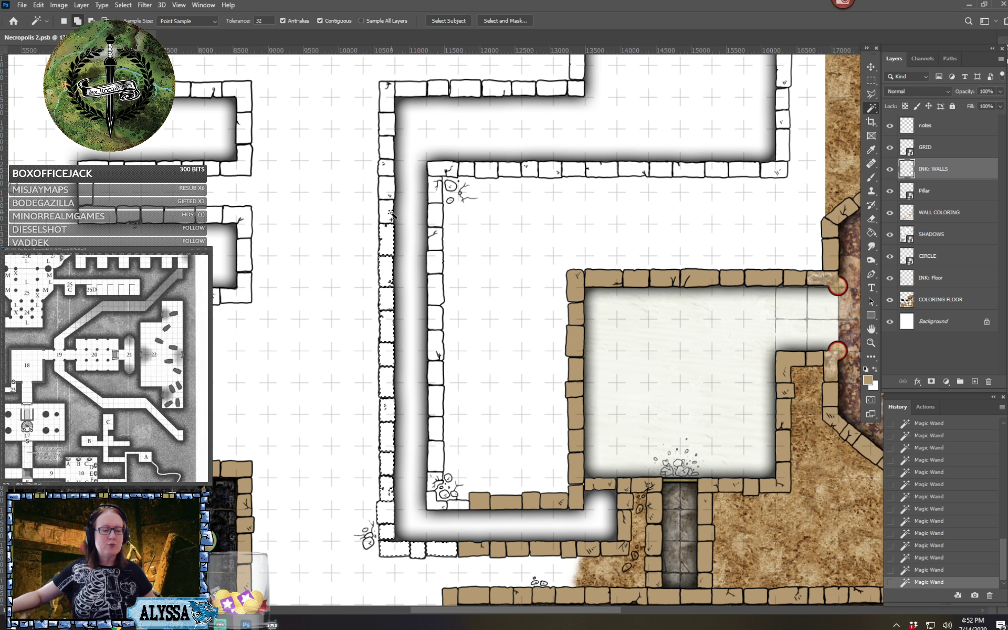
Add the uppermost stones of the outer west wall and the stones of the wall running east from its northern corner
left_click(389, 166, "shift")
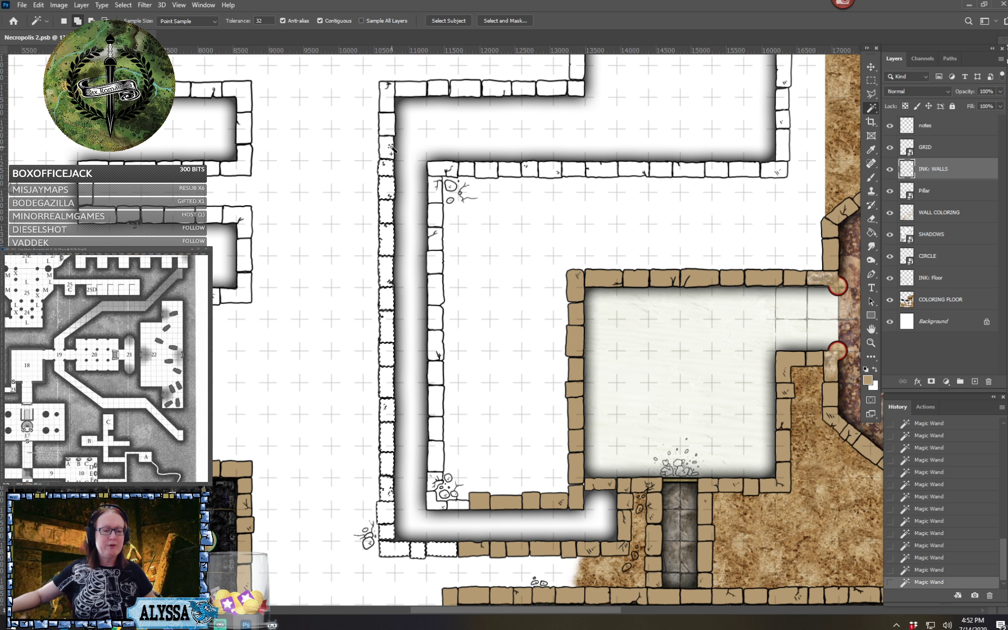
left_click(387, 146, "shift")
left_click(387, 124, "shift")
left_click(387, 102, "shift")
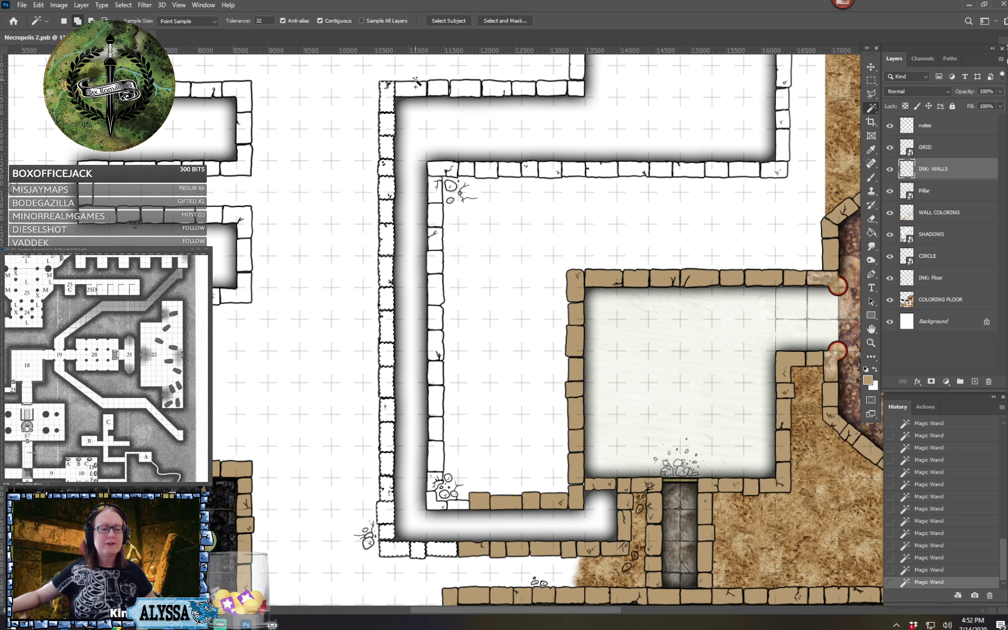
left_click(487, 89, "shift")
left_click(522, 88, "shift")
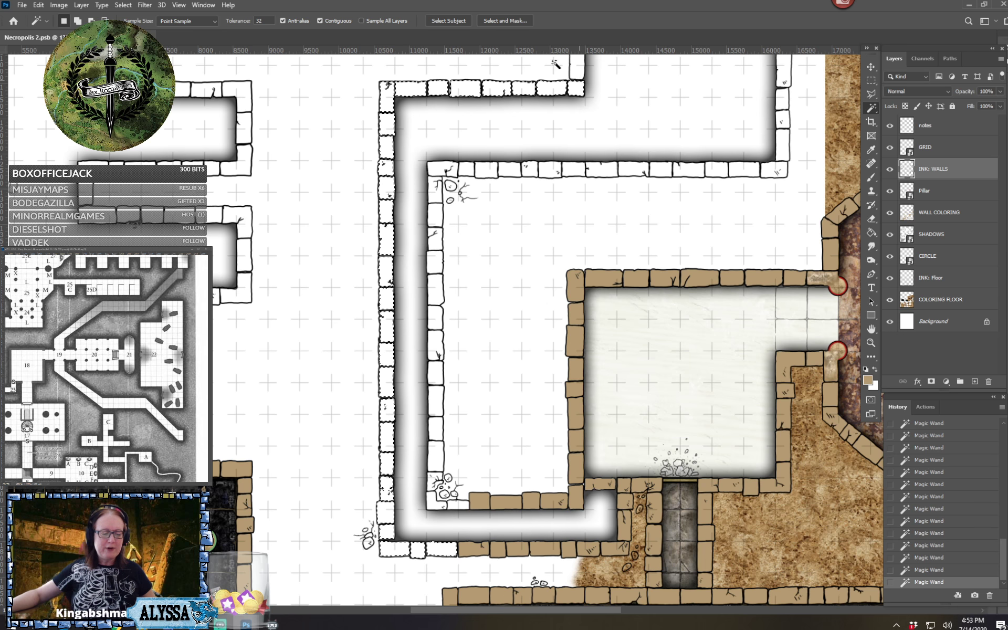
Add the stones of the corridor's inner east wall and the western part of the wall running east from its top
left_click(430, 504, "shift")
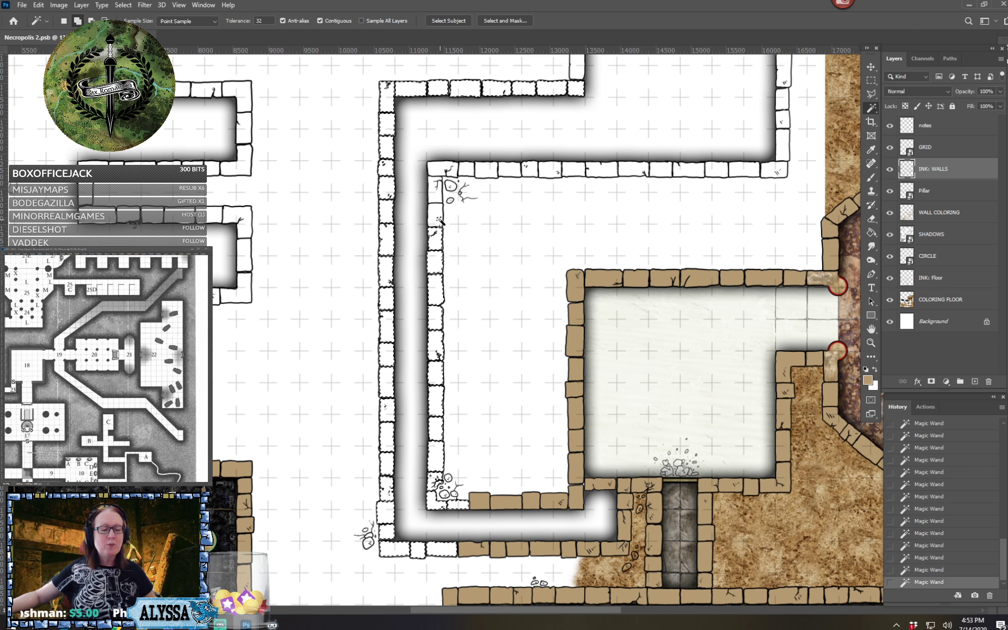
left_click(441, 171)
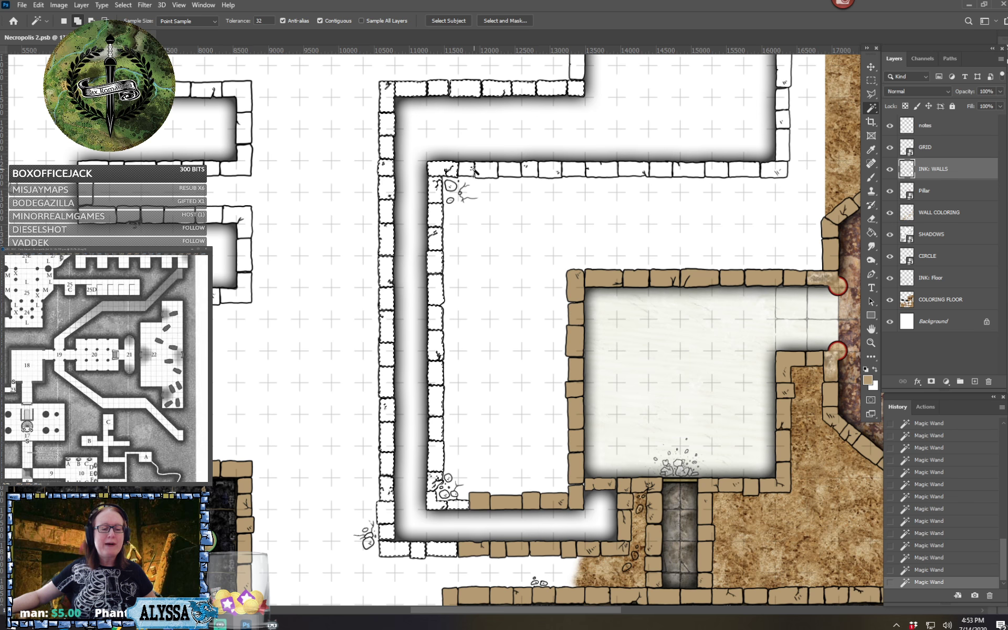
left_click(470, 170)
left_click(485, 169)
left_click(515, 169)
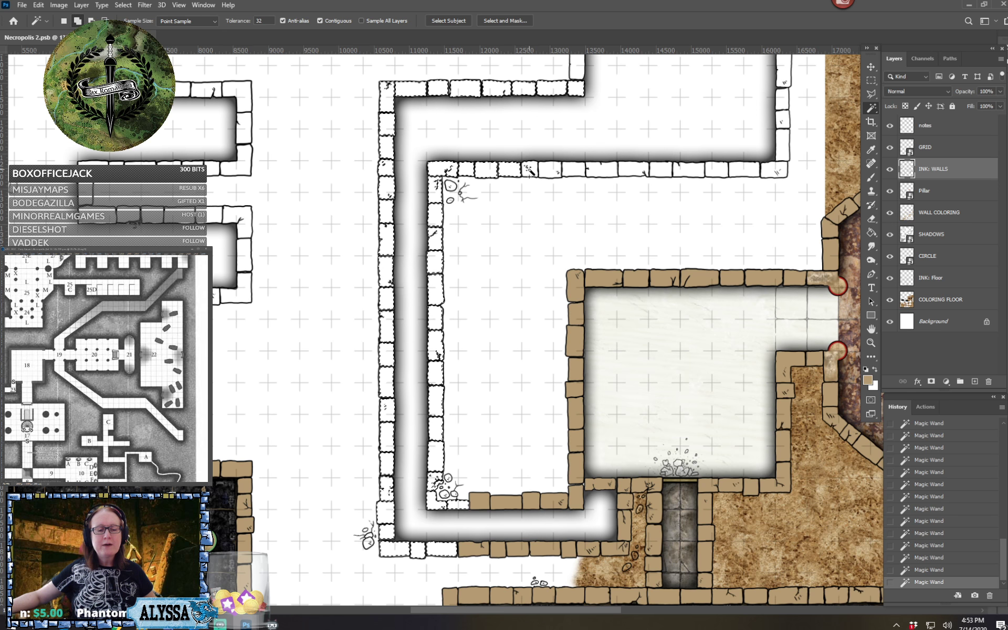
left_click(531, 171)
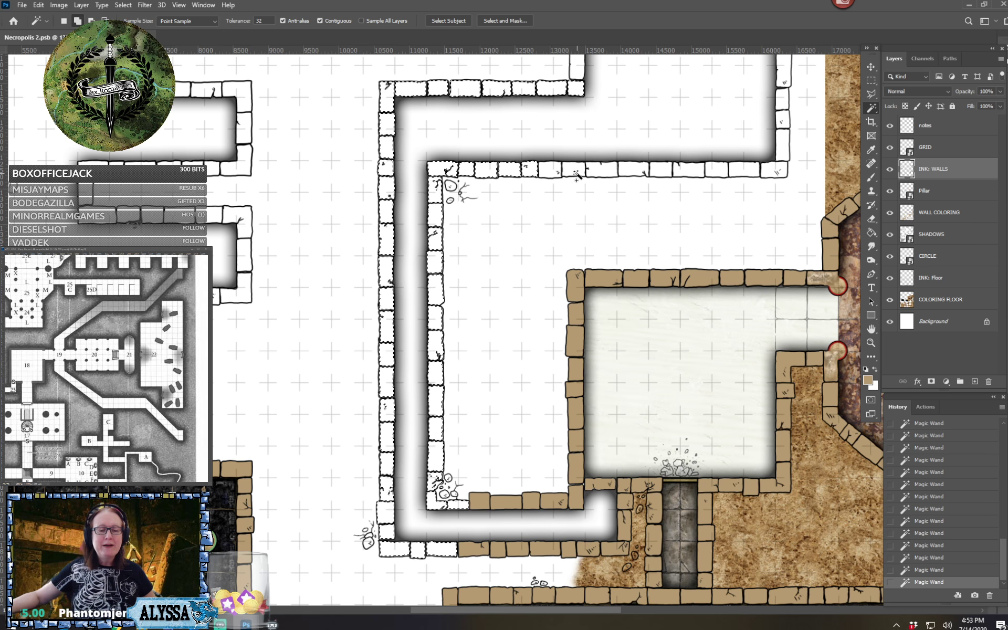
Add the remaining stones of that inner horizontal wall, up to its eastern corner, to the selection
left_click(573, 171)
left_click(548, 172)
left_click(598, 171)
left_click(632, 171)
left_click(665, 171)
left_click(689, 171)
left_click(748, 172)
left_click(773, 170)
Add the stones up the hall's east wall, along its diagonal and around the first alcove on the east to the selection
left_click(782, 139)
left_click(785, 117, "shift")
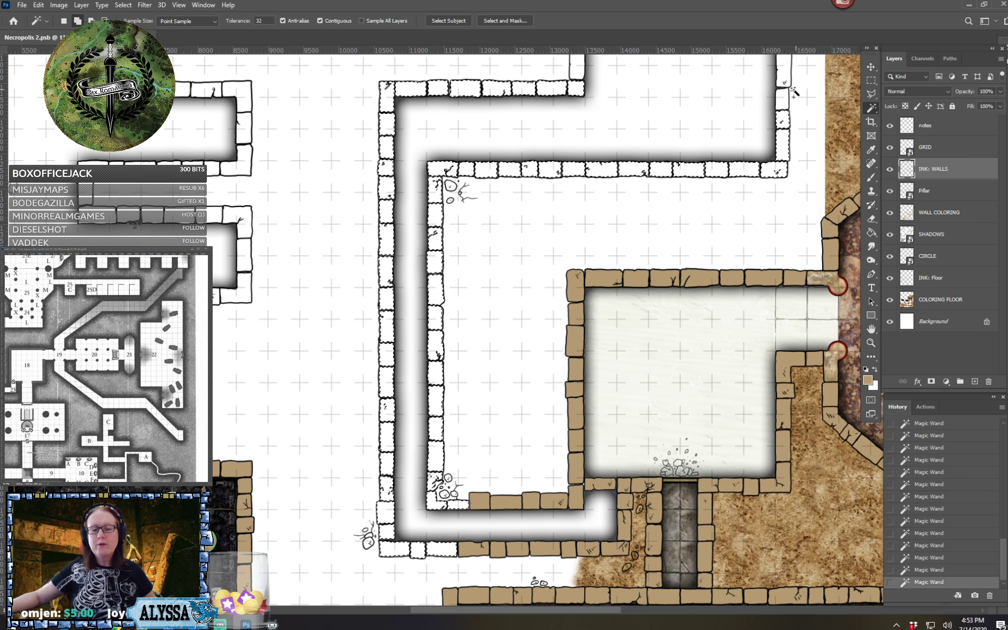
left_click(784, 97, "shift")
scroll(775, 122, "up", 10)
scroll(775, 122, "right", 3)
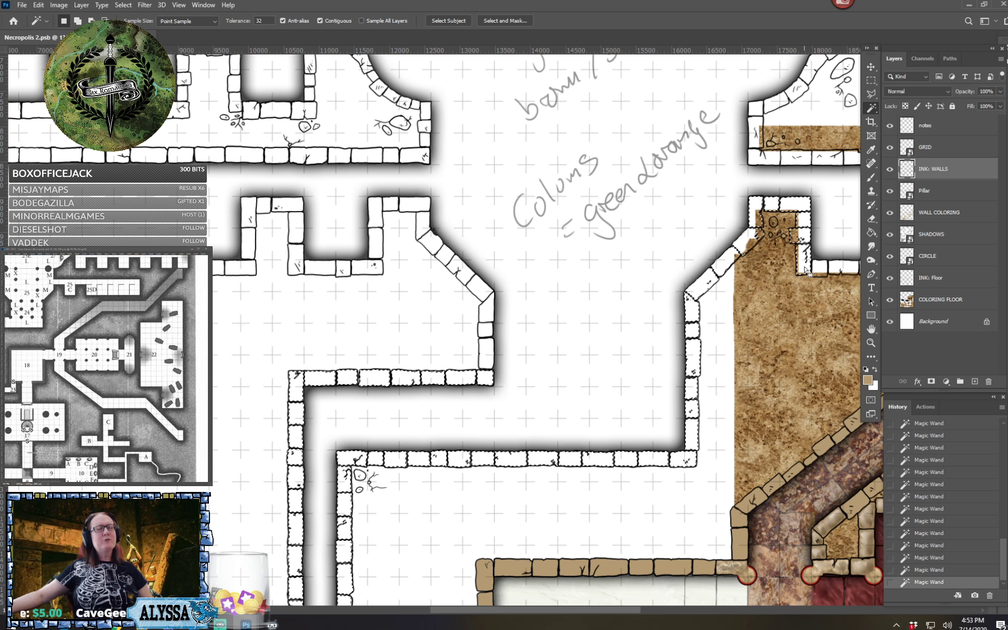
left_click(833, 267, "shift")
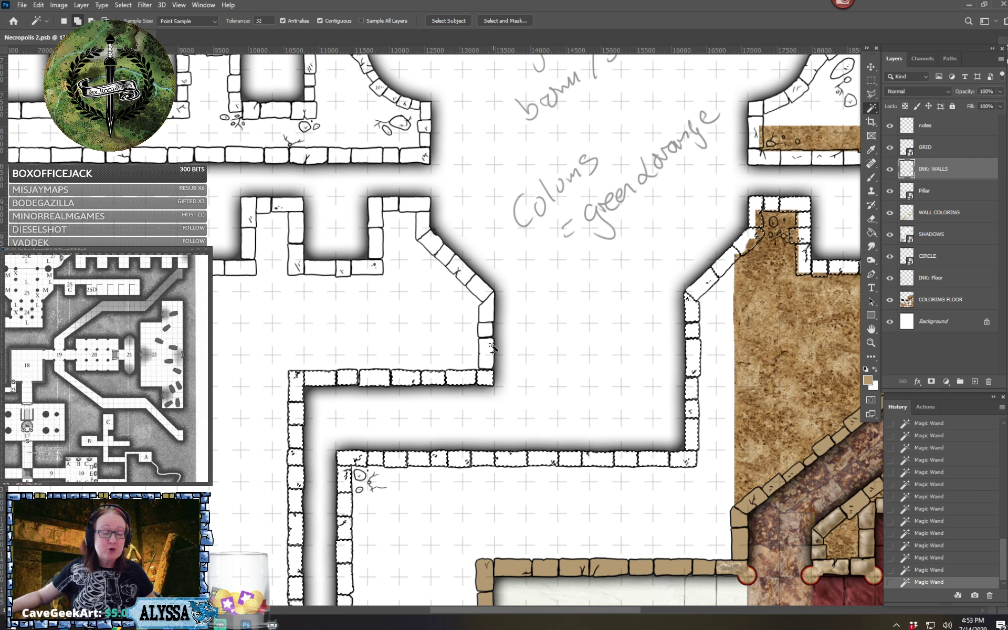
Add the stones of the hall's west wall, its diagonal stretch and the corner stone above it to the selection
left_click(485, 313, "shift")
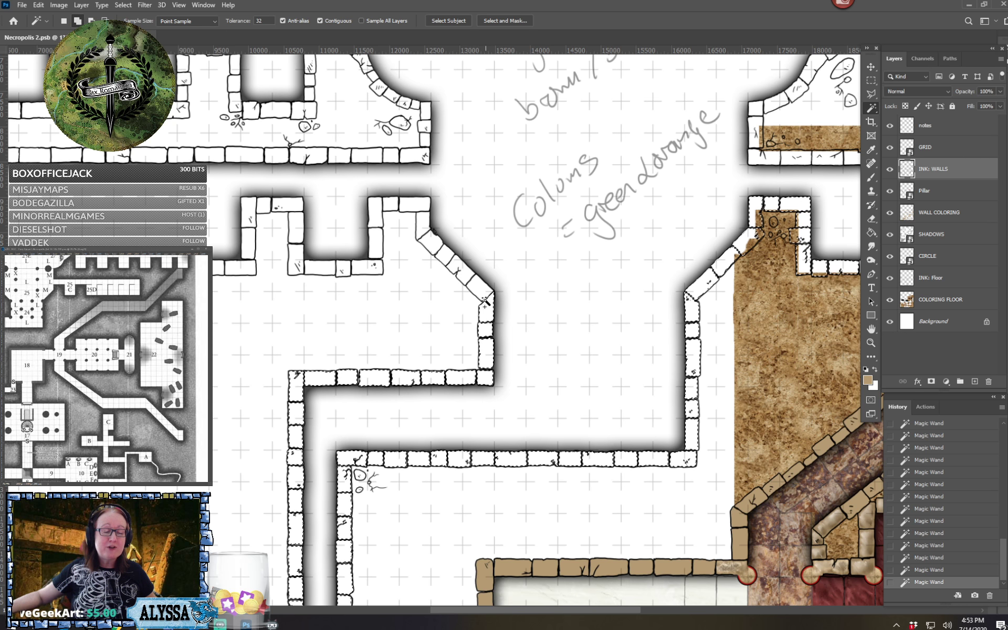
left_click(480, 290, "shift")
left_click(462, 266, "shift")
left_click(445, 257, "shift")
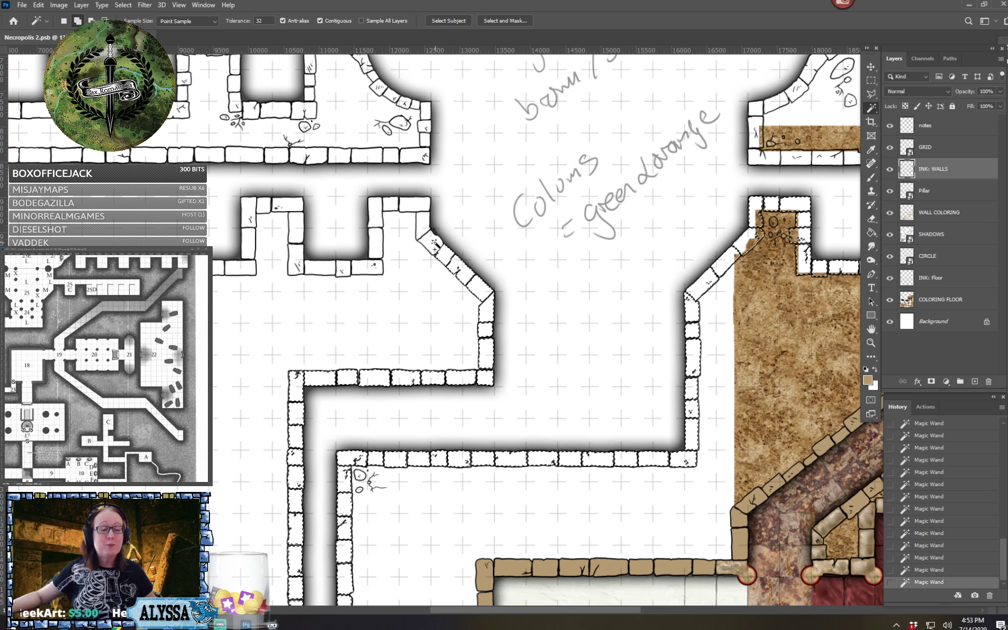
left_click(432, 243, "shift")
left_click(424, 226, "shift")
left_click(417, 206, "shift")
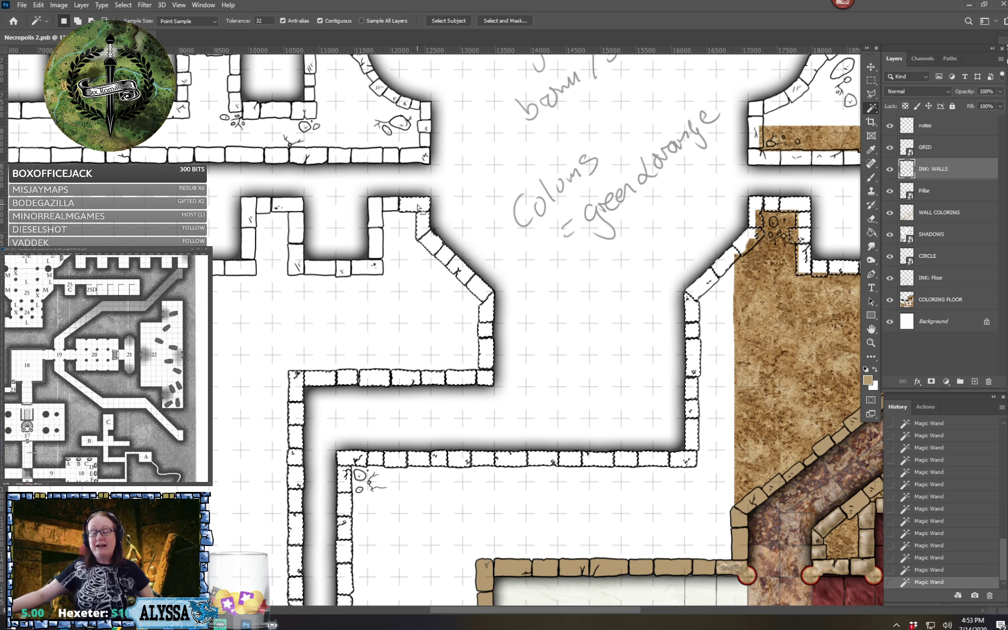
Fill the selected hall and corridor wall stones with tan on the WALL COLORING layer, and clear the selection
scroll(419, 206, "right", 3)
scroll(418, 206, "right", 1)
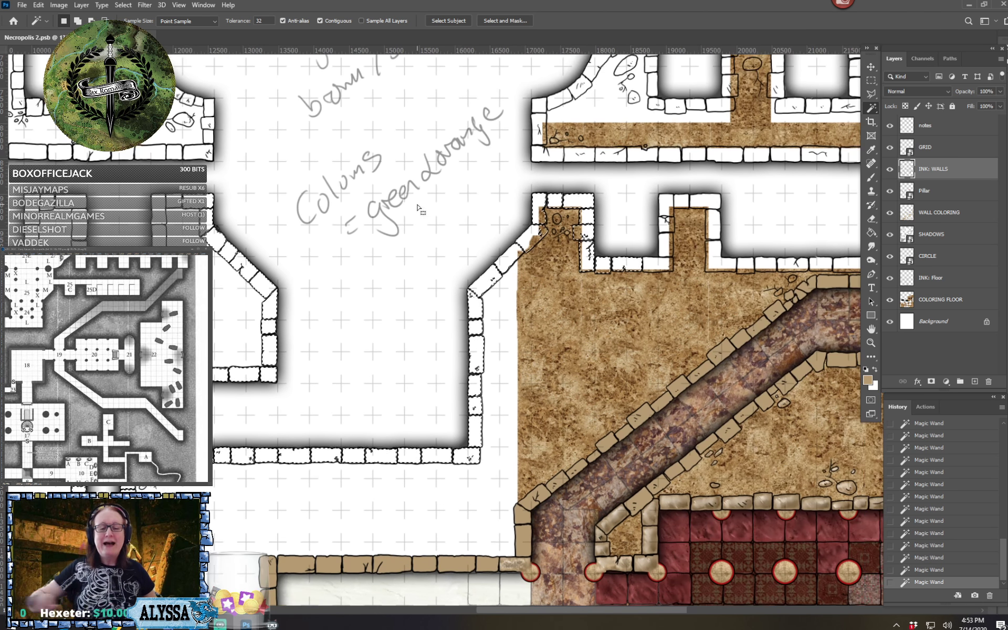
scroll(605, 182, "down", 2)
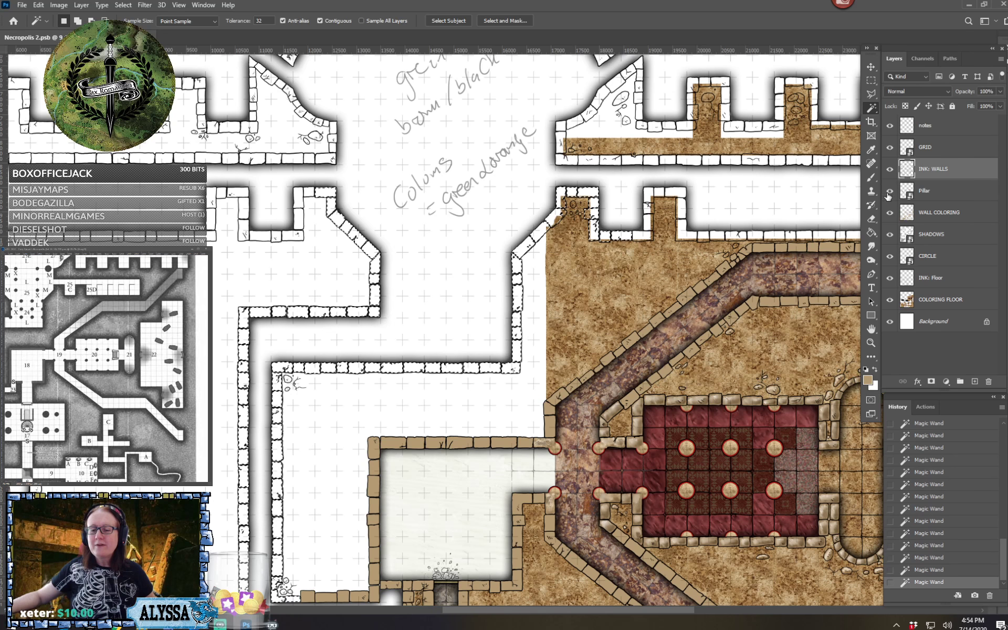
left_click(871, 234)
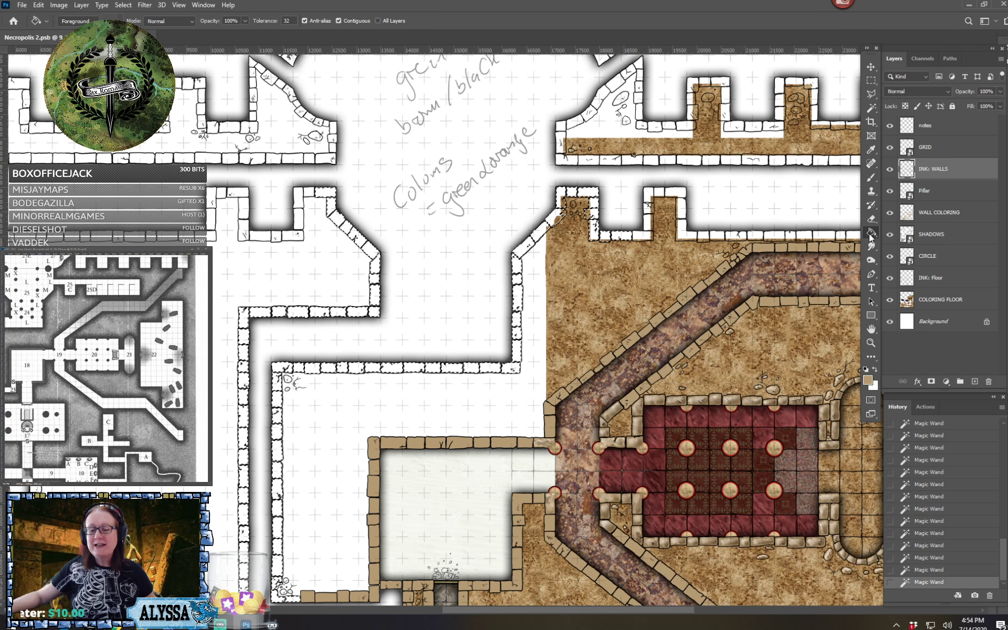
left_click(943, 303)
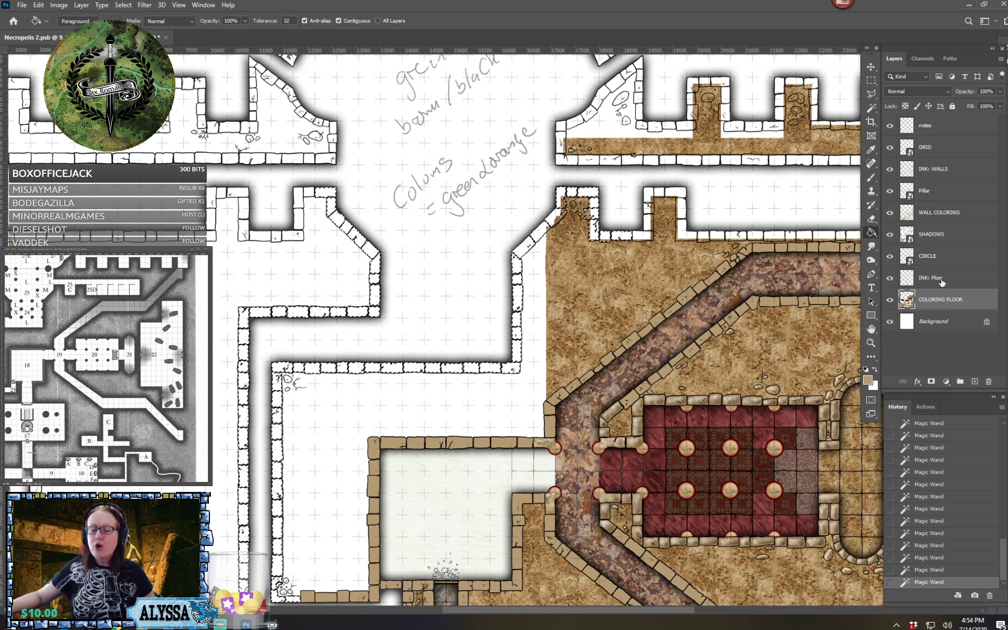
left_click(945, 216)
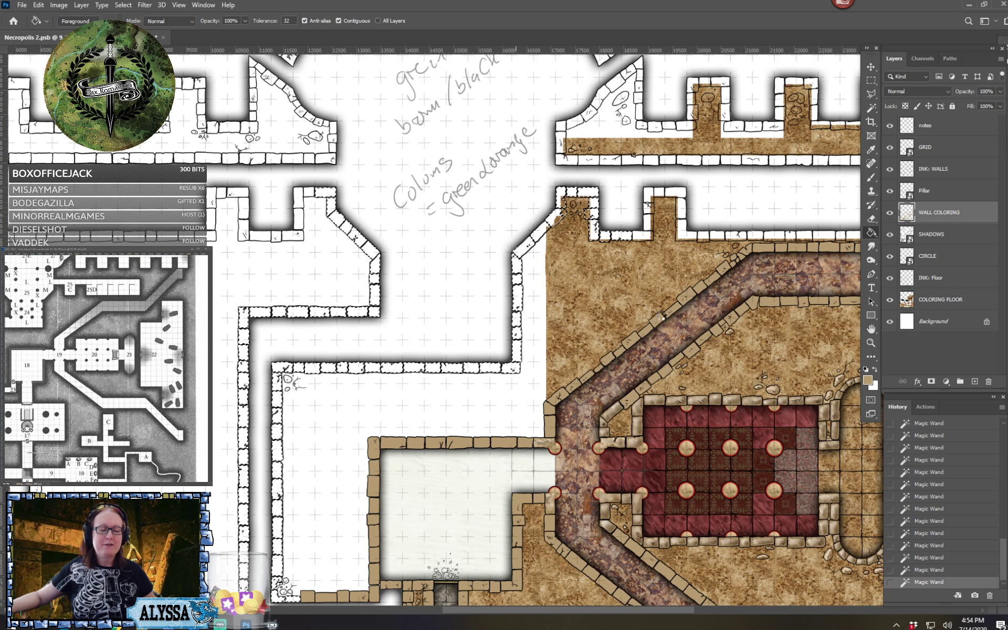
left_click(664, 319)
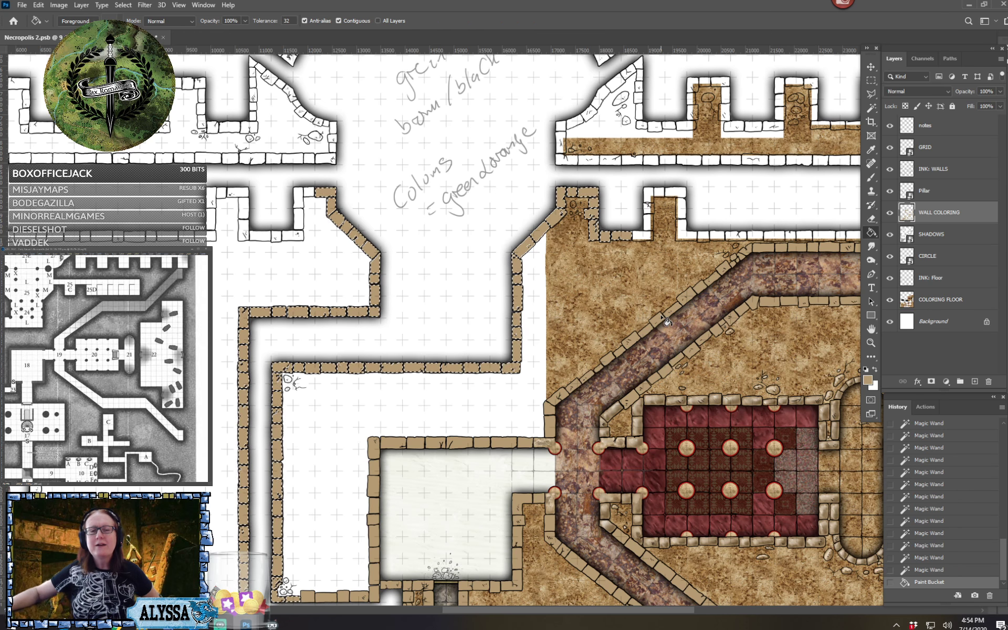
left_click(870, 81)
key("ctrl+d")
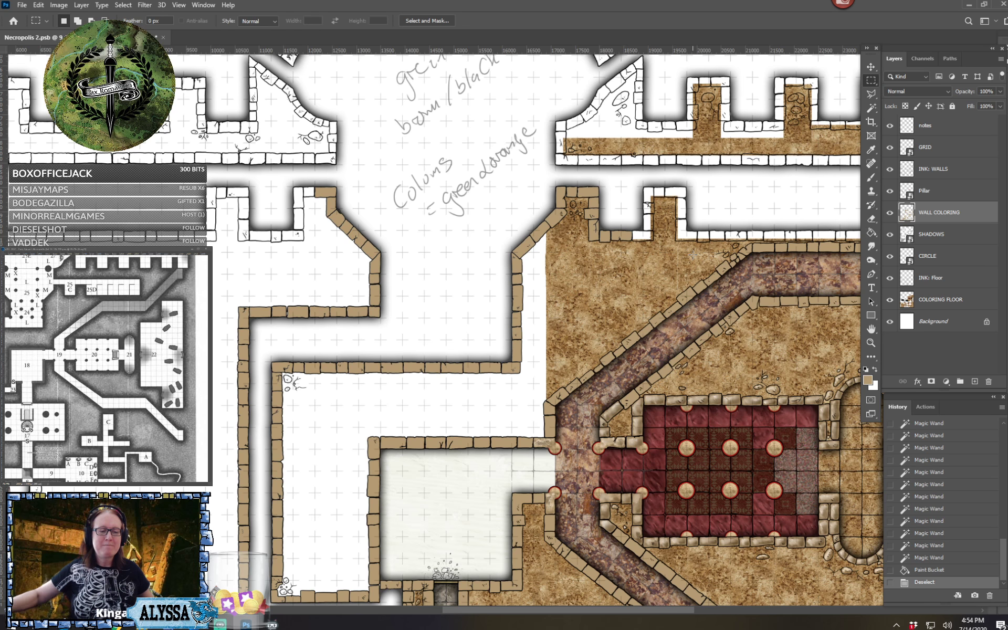
Review the wall coloring across the eastern half of the map for walls still left uncolored
key("ctrl+minus")
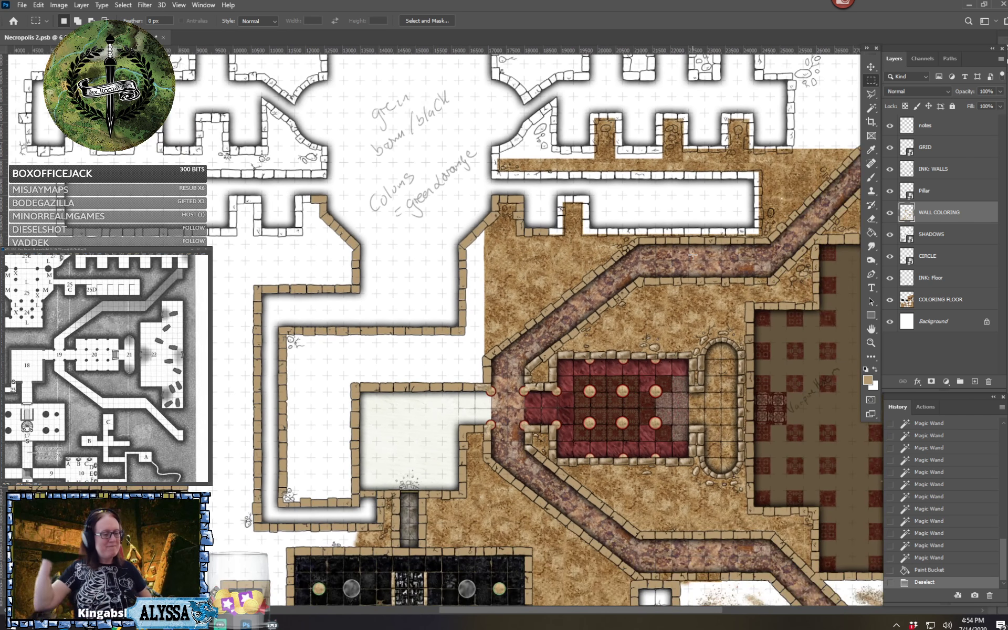
scroll(692, 255, "right", 2)
scroll(692, 255, "down", 1)
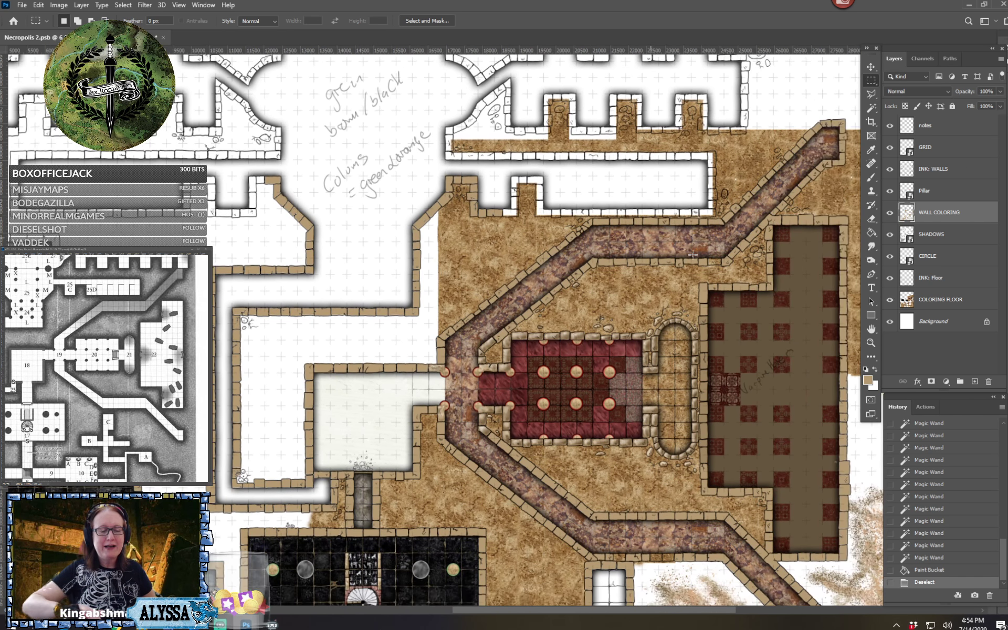
key("ctrl+minus")
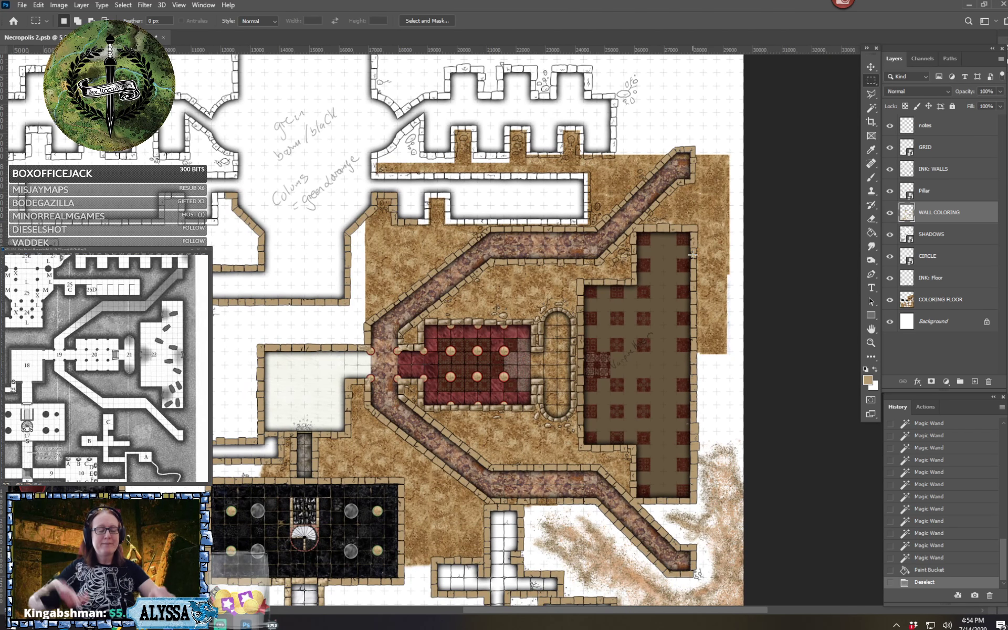
key("ctrl+plus")
scroll(692, 255, "left", 3)
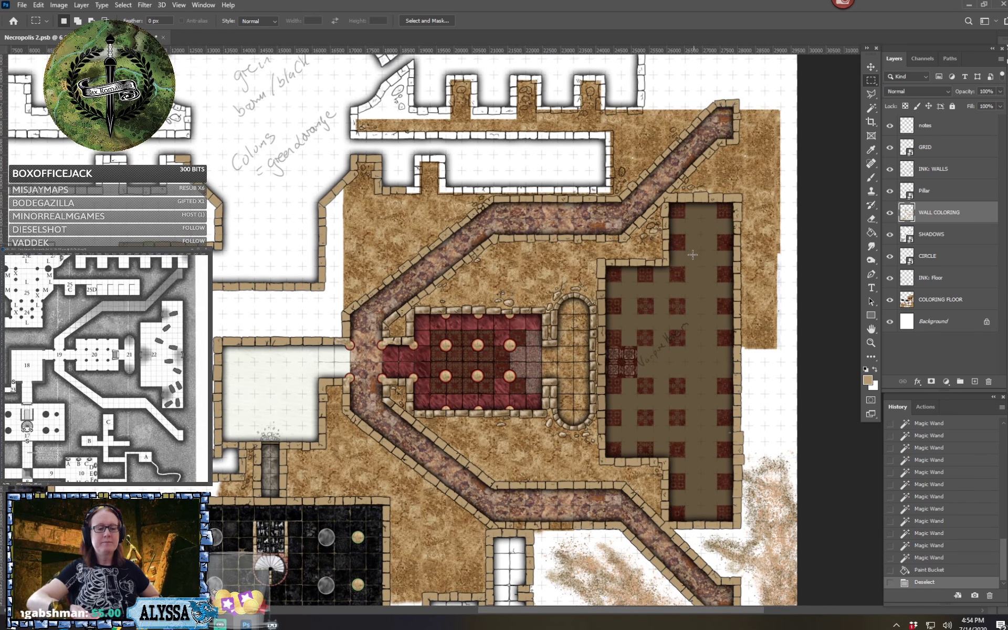
scroll(692, 255, "up", 5)
key("ctrl+plus")
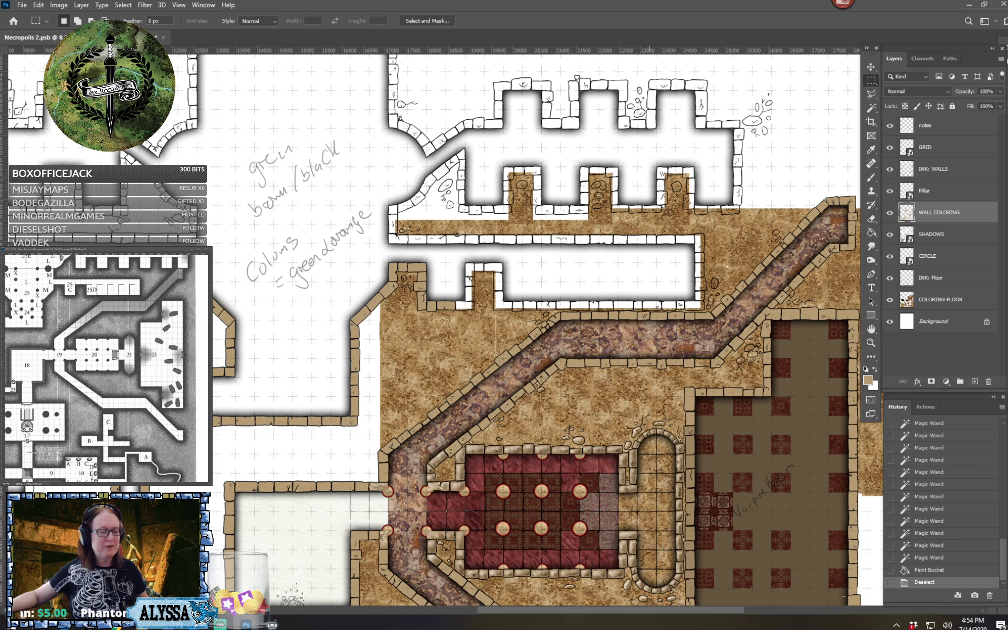
Select the stones of the west side and top of the alcove south of the long corridor, using the INK: WALLS layer
scroll(648, 331, "down", 9)
scroll(647, 332, "up", 11)
scroll(647, 332, "up", 2)
scroll(647, 332, "up", 1)
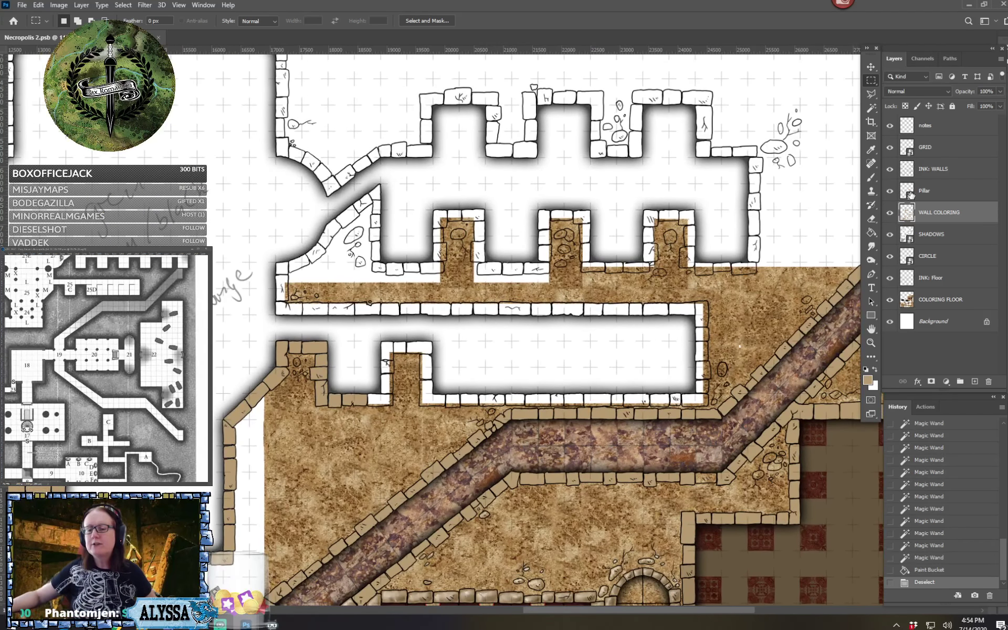
left_click(939, 170)
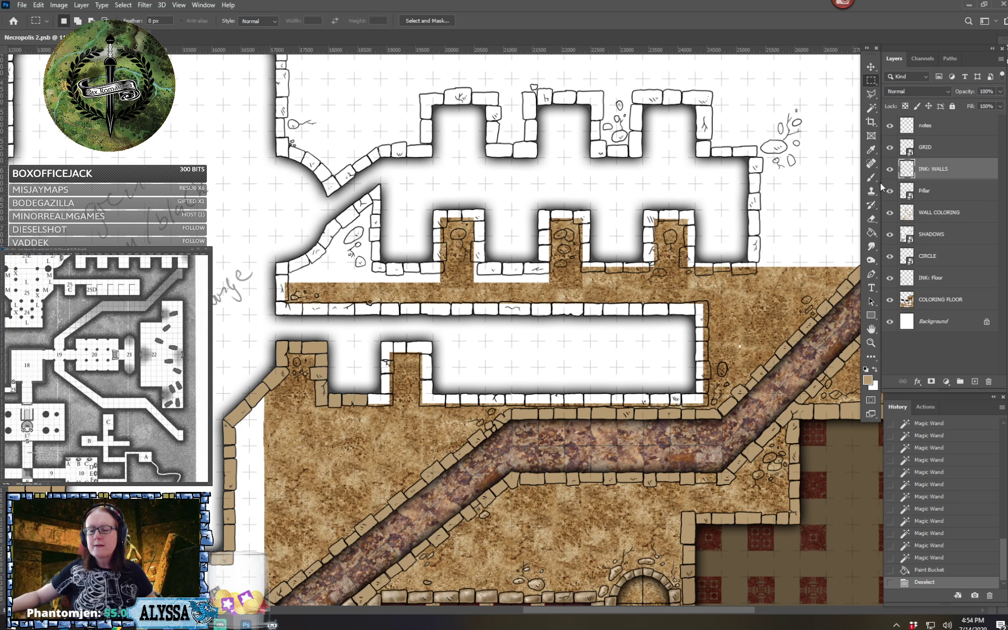
left_click(873, 110)
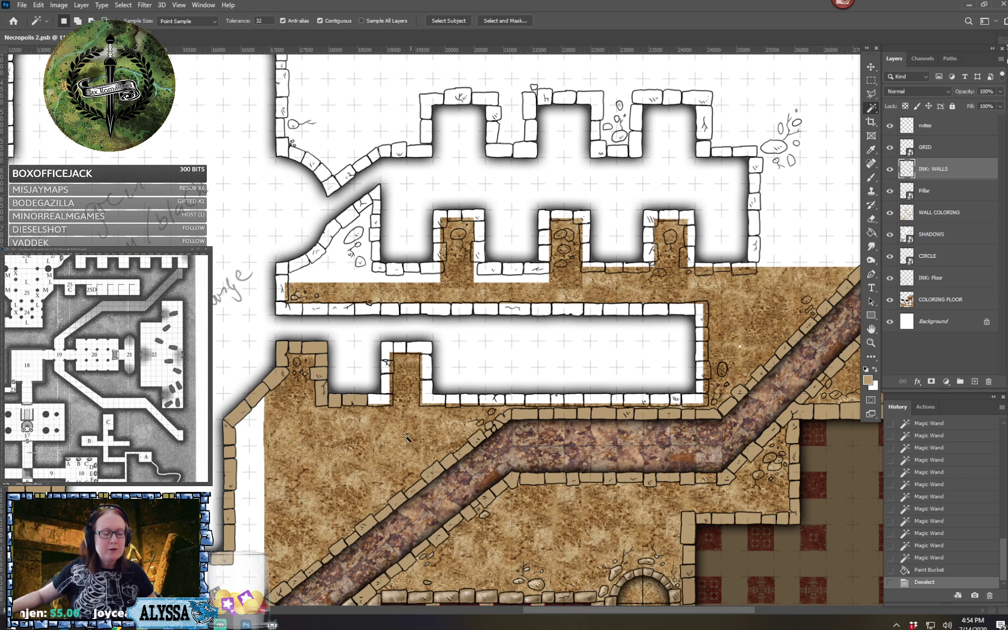
left_click(387, 401)
left_click(386, 388, "shift")
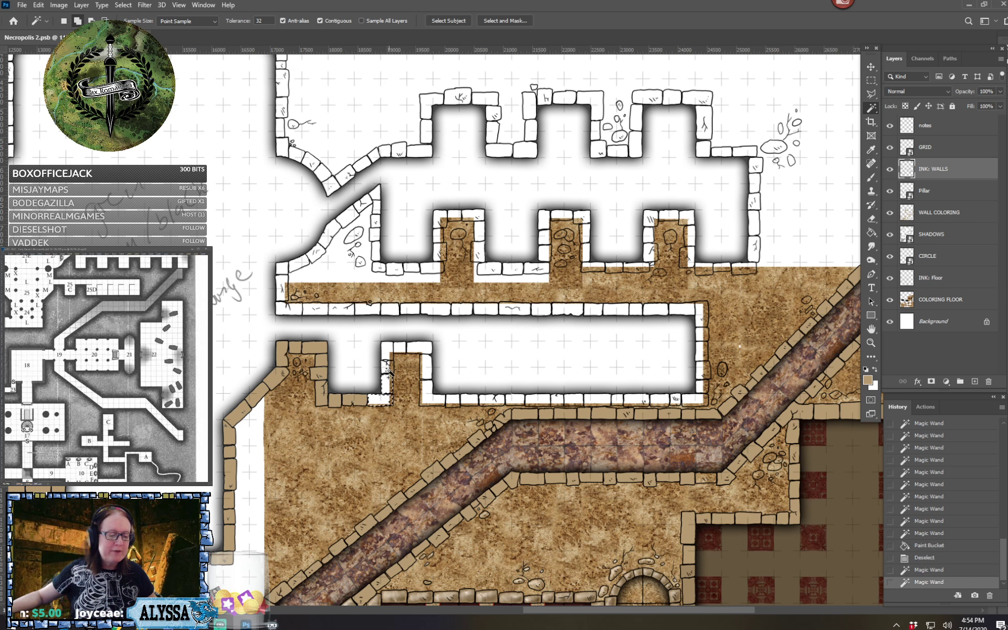
left_click(387, 370, "shift")
left_click(388, 348, "shift")
left_click(400, 348, "shift")
left_click(417, 348, "shift")
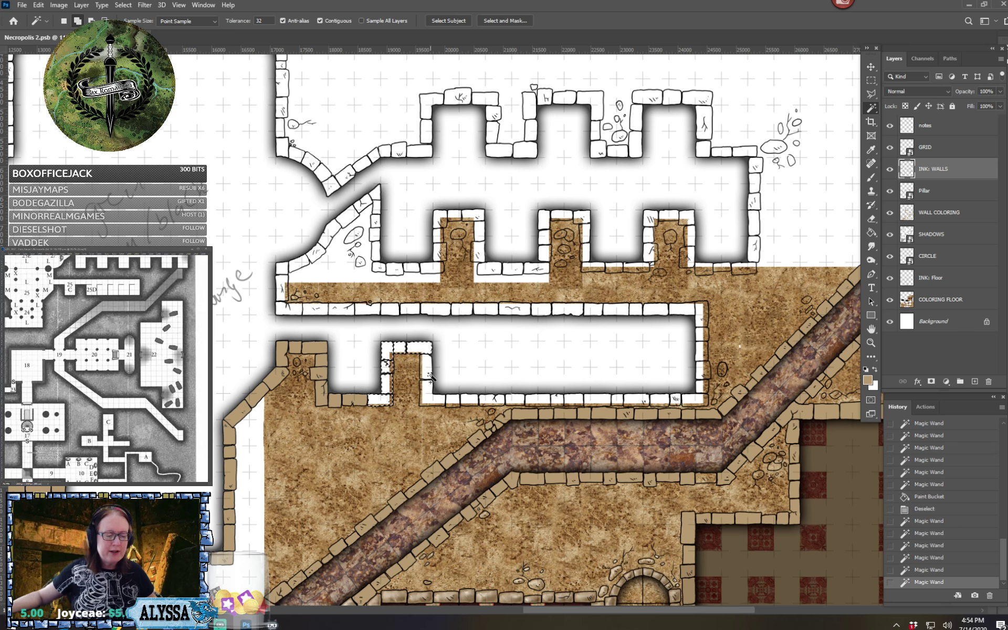
Add the stones of the alcove's east side and the first stones of the corridor's south wall to the selection
left_click(427, 374, "shift")
left_click(427, 388, "shift")
left_click(438, 400, "shift")
left_click(469, 400, "shift")
left_click(491, 401, "shift")
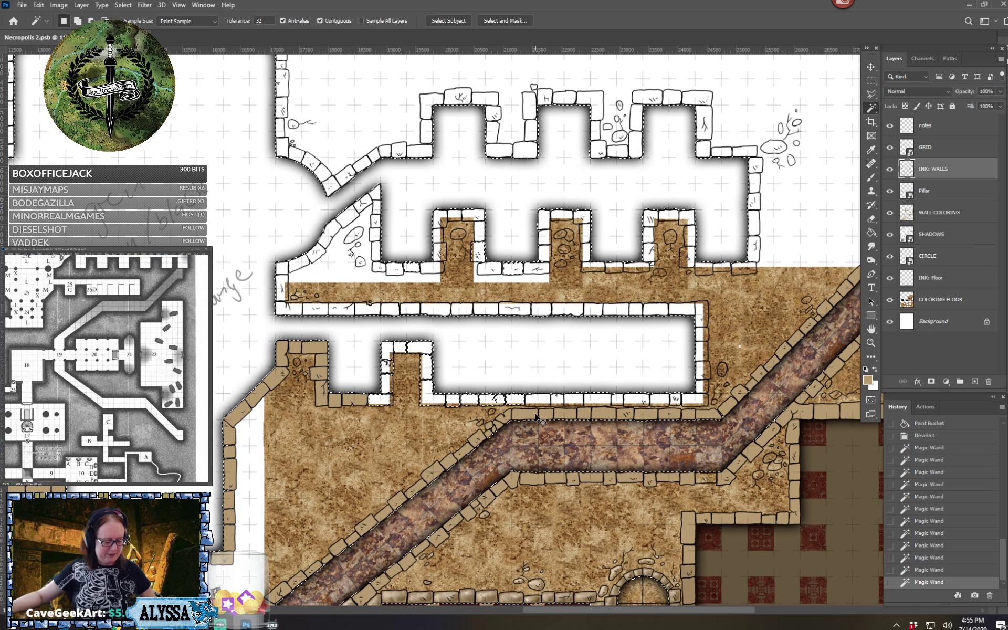
Undo the stray selection and add the remaining stones of the corridor's south wall up to its east end
key("ctrl+z")
left_click(535, 399, "shift")
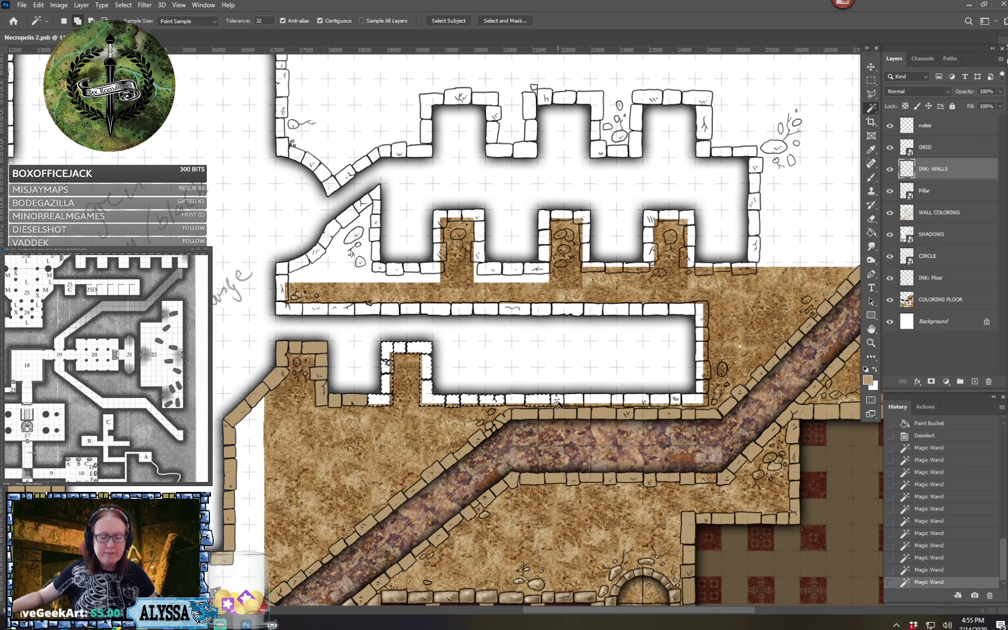
left_click(595, 400, "shift")
left_click(615, 399, "shift")
left_click(630, 399, "shift")
left_click(657, 401, "shift")
left_click(674, 402, "shift")
left_click(691, 400, "shift")
Fill the selected alcove and south wall stones with tan on the WALL COLORING layer, and clear the selection
scroll(497, 375, "up", 7)
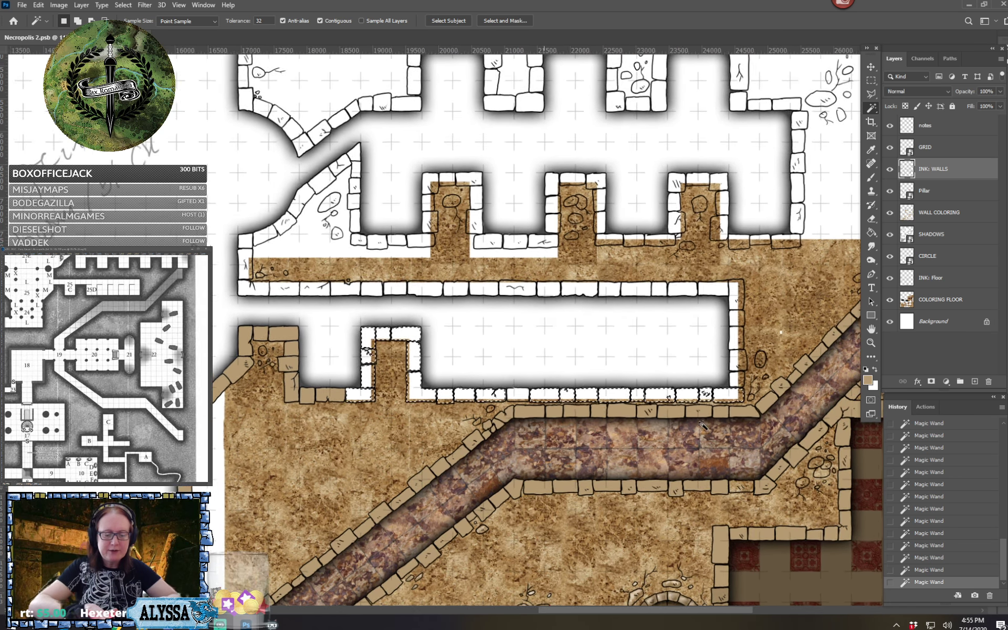
scroll(586, 460, "up", 2)
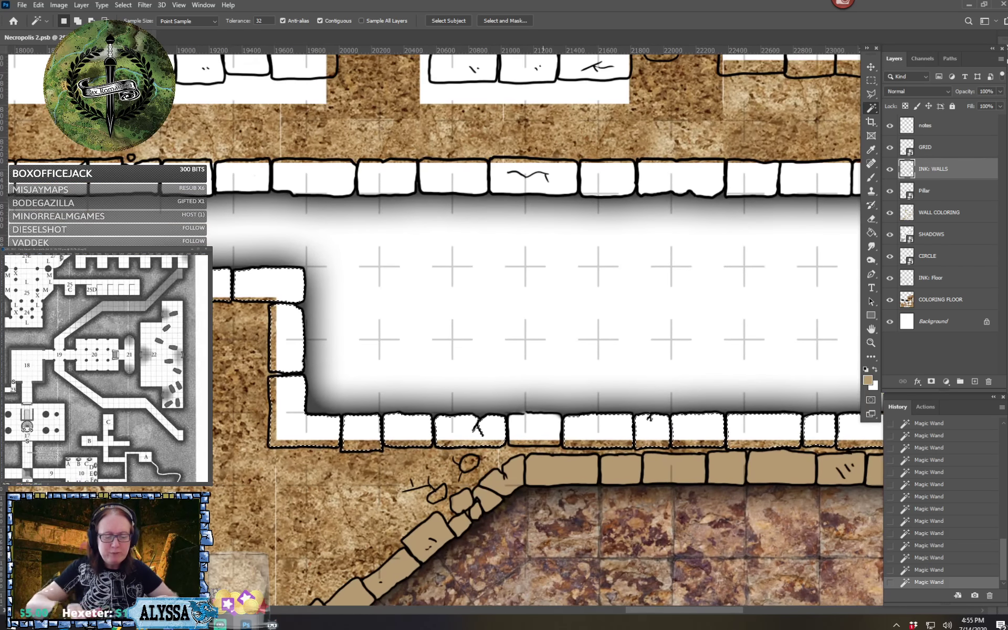
scroll(527, 415, "up", 4)
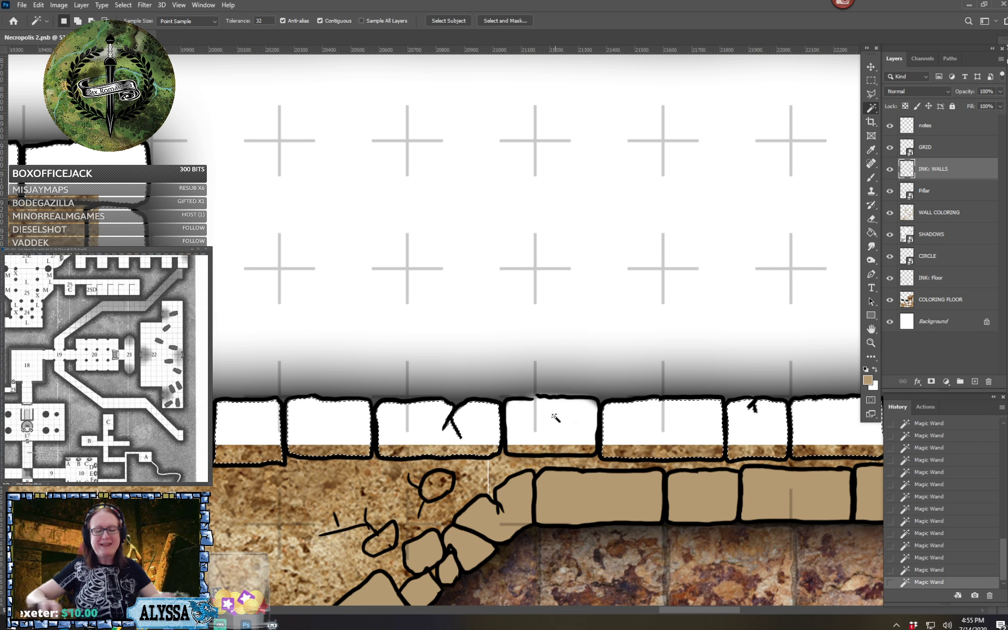
scroll(551, 415, "down", 6)
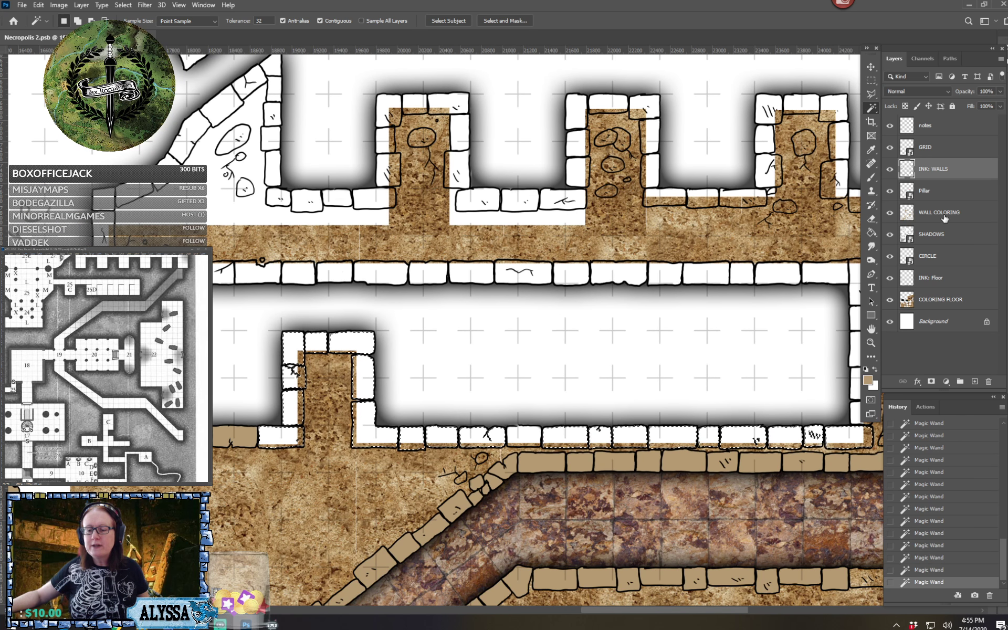
left_click(943, 218)
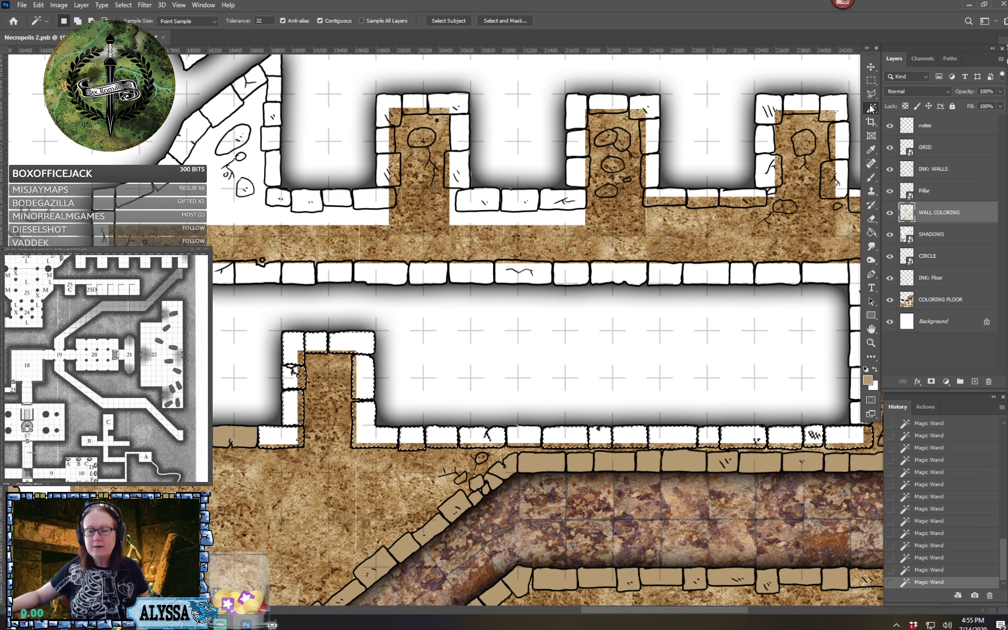
left_click(872, 232)
left_click(812, 431)
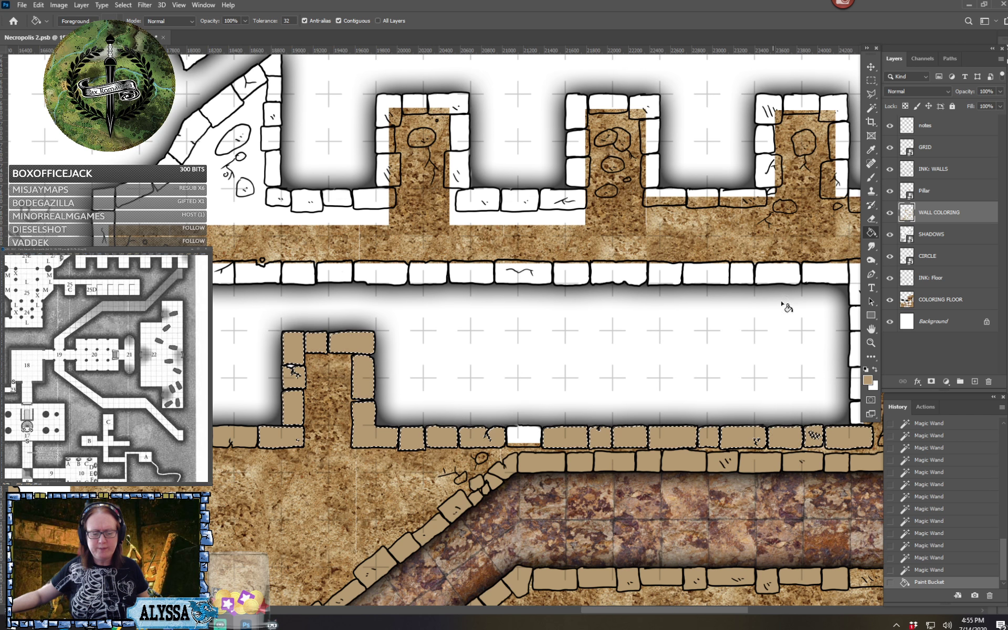
left_click(871, 81)
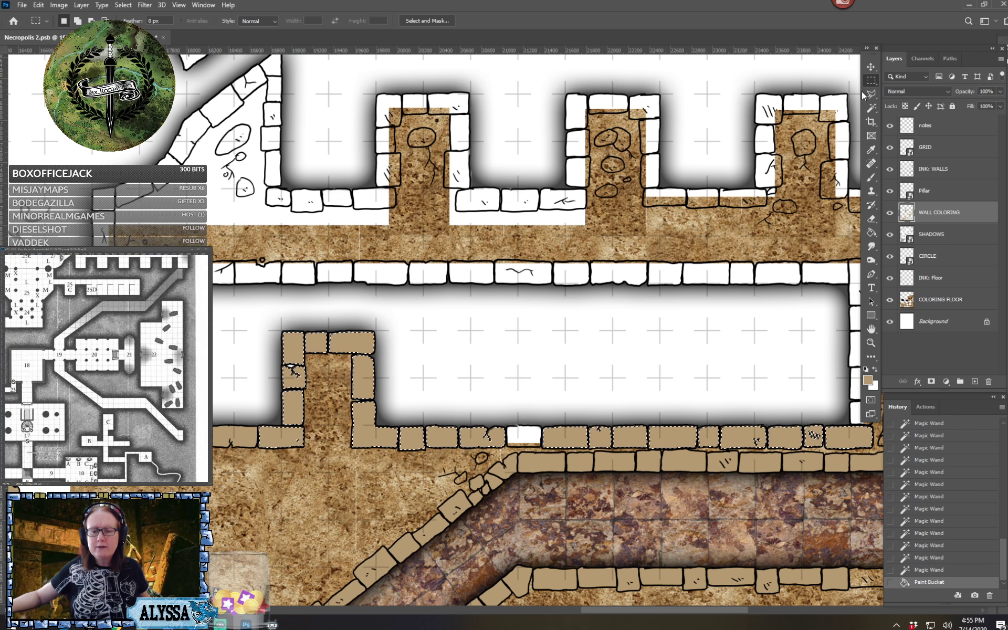
key("ctrl+d")
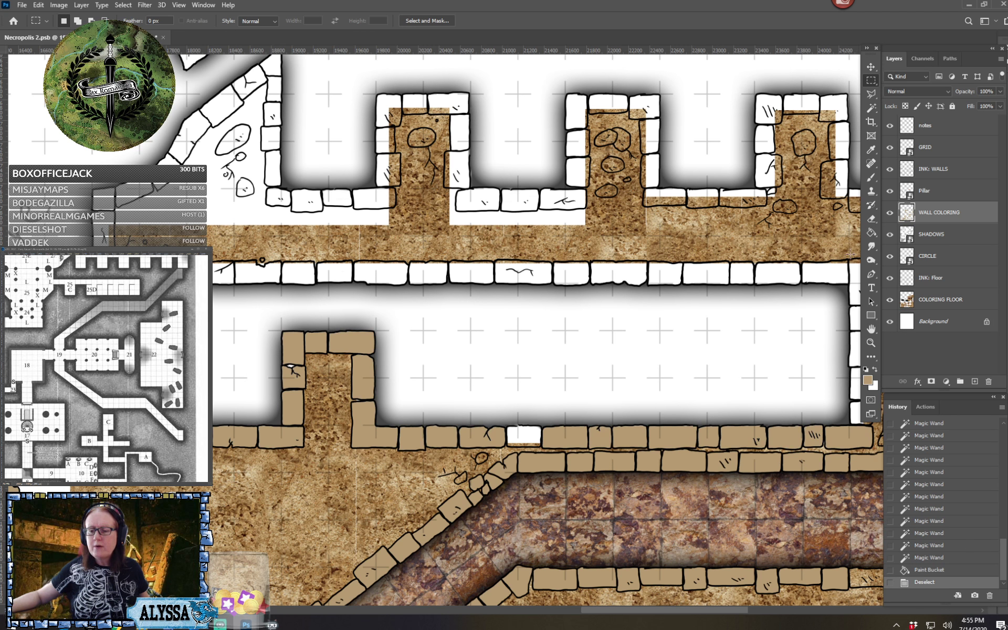
Brush tan over the skipped stone in the corridor's south wall with an enlarged Kyle's Drawing Box - Happy HB brush
key("b")
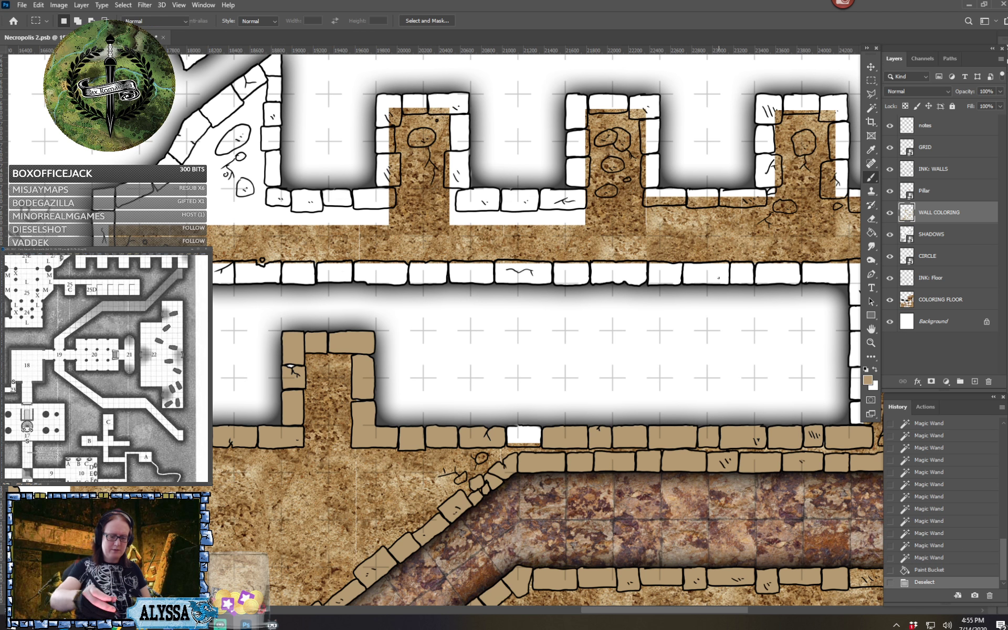
left_click(76, 21)
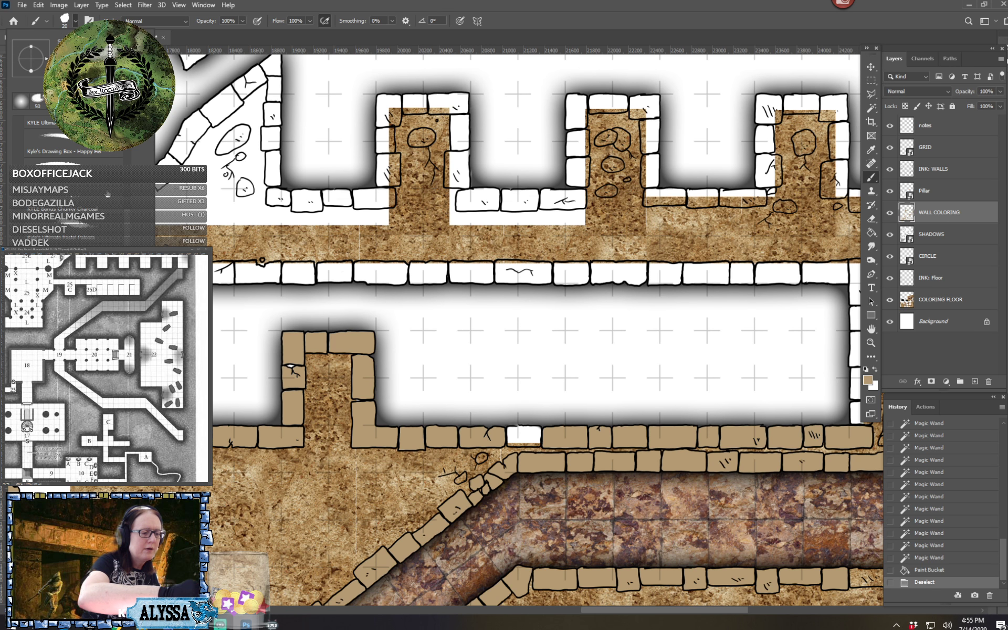
double_click(92, 151)
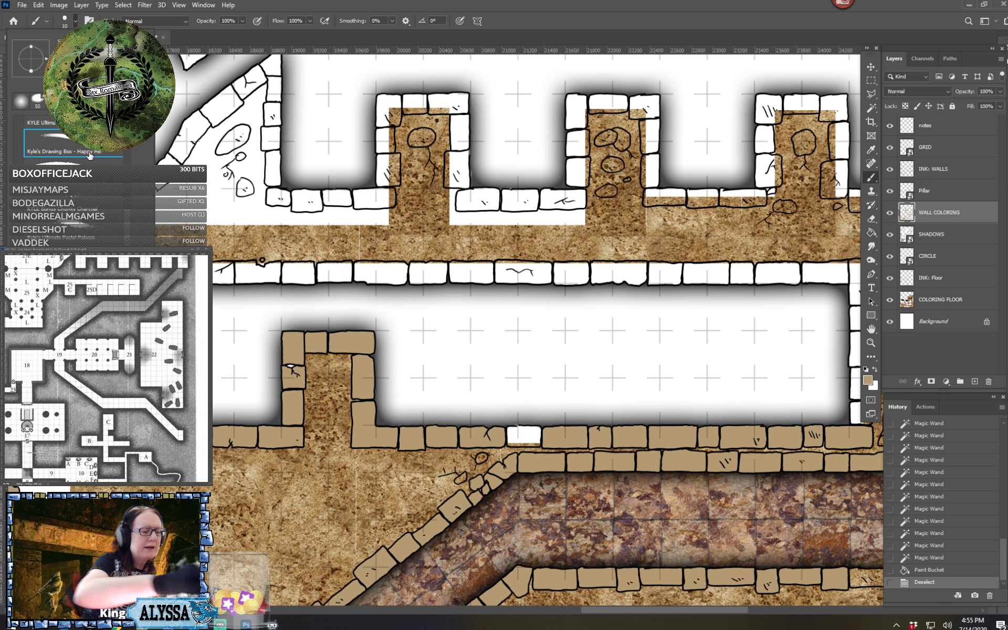
key("bracketright")
key("bracketright")
key("bracketright")
key("bracketright")
key("bracketright")
key("bracketright")
key("bracketright")
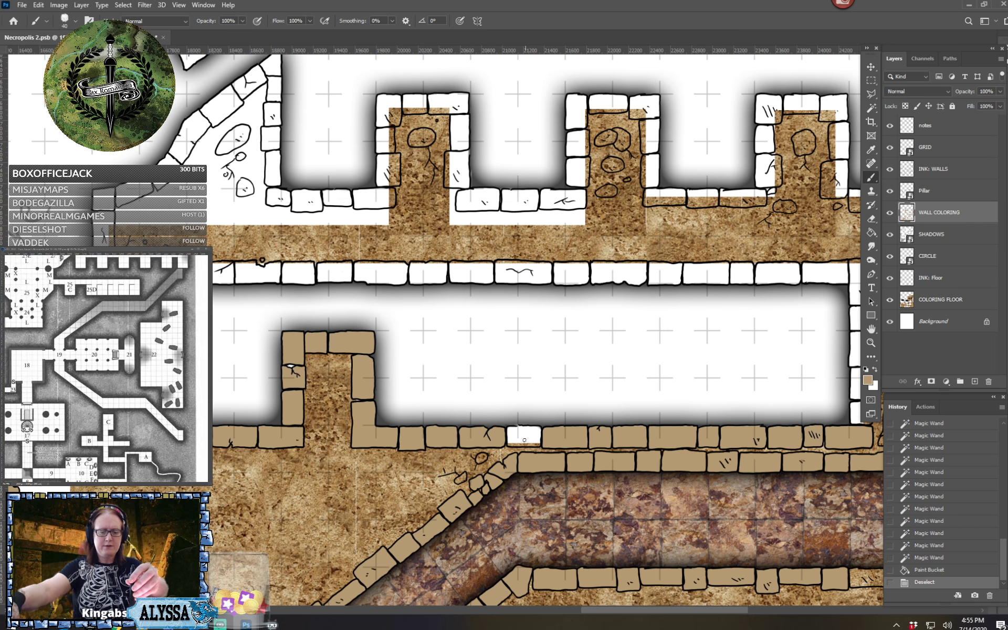
mouse_move(506, 438)
left_mouse_down()
mouse_move(535, 444)
mouse_move(538, 433)
mouse_move(510, 429)
mouse_move(510, 442)
mouse_move(535, 431)
mouse_move(506, 362)
mouse_move(480, 222)
mouse_move(437, 141)
left_mouse_up()
Review the walls around the red pillared hall, the oval chamber and the diagonal corridors for stones still left uncolored
scroll(530, 437, "down", 3)
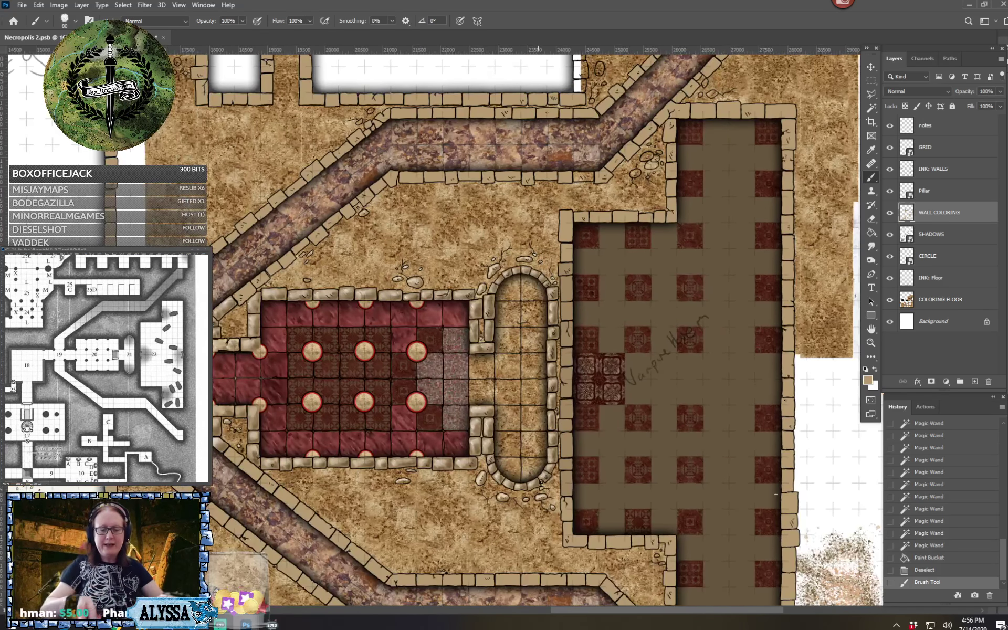
scroll(378, 440, "up", 1)
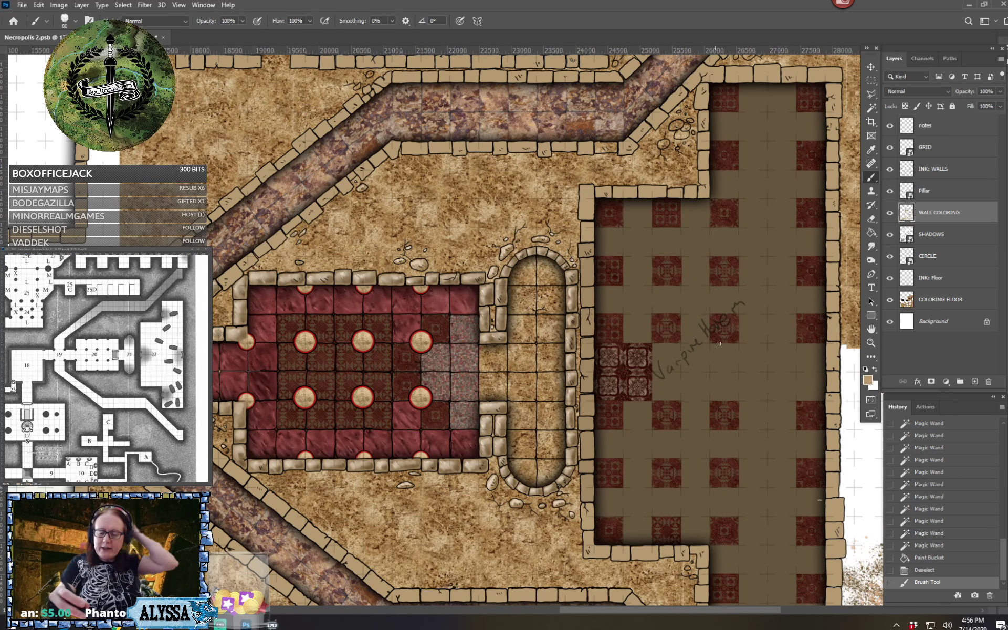
left_click_drag(719, 344, 798, 324)
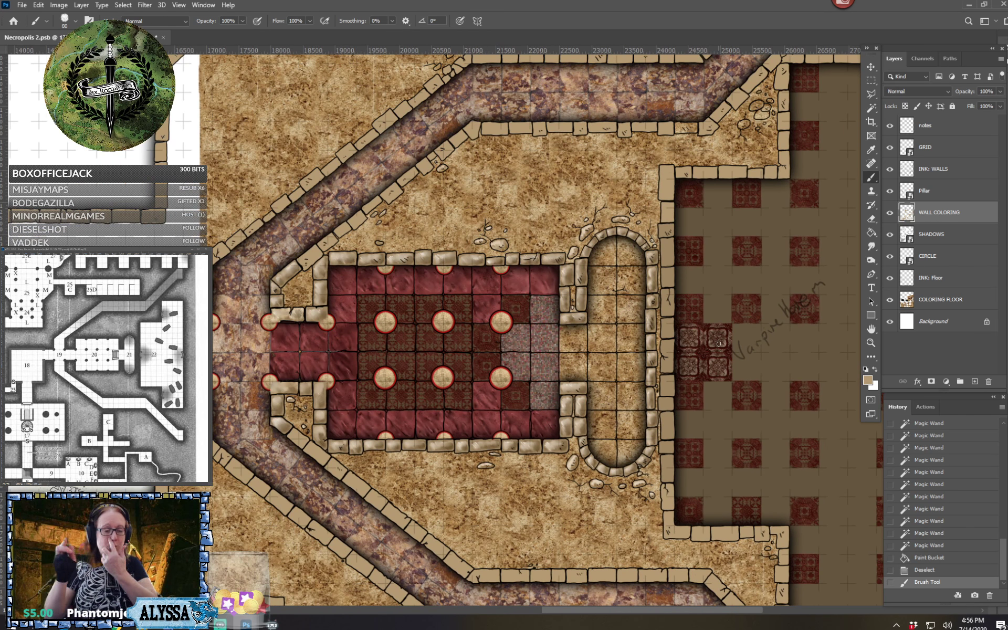
scroll(719, 344, "up", 1)
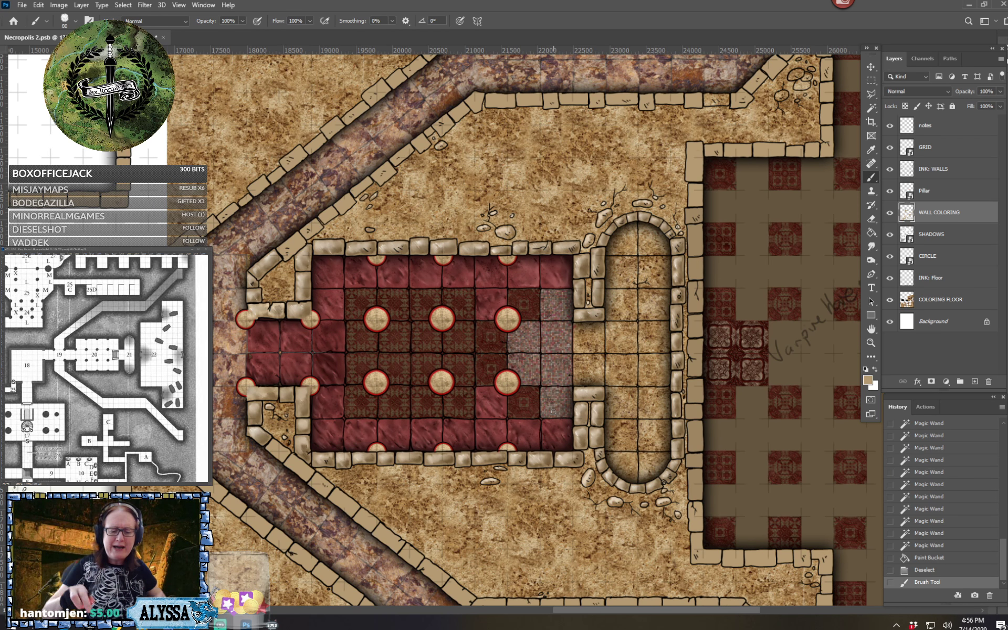
scroll(553, 411, "up", 1)
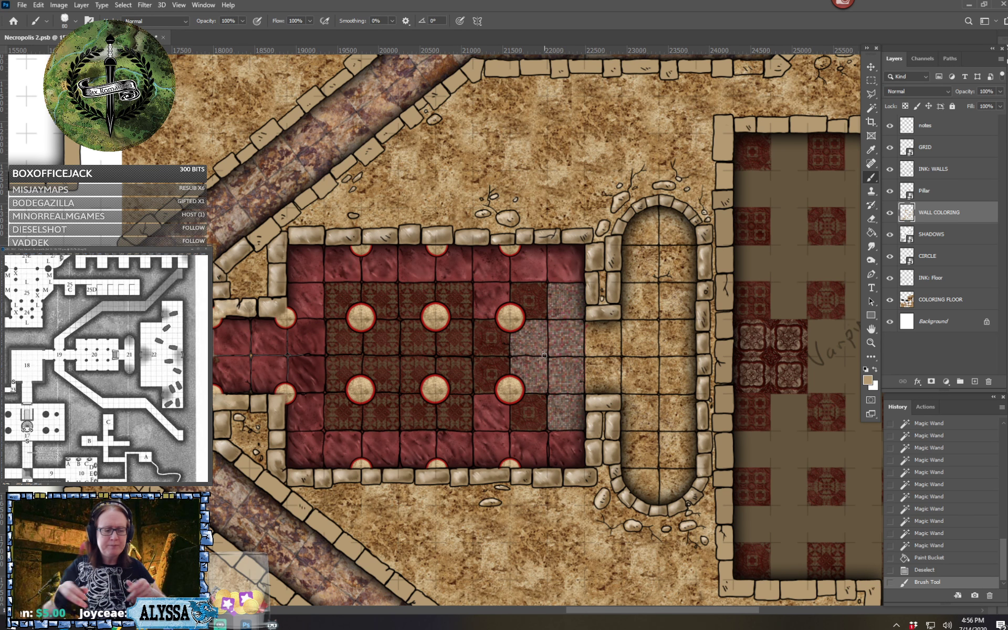
scroll(544, 355, "down", 10)
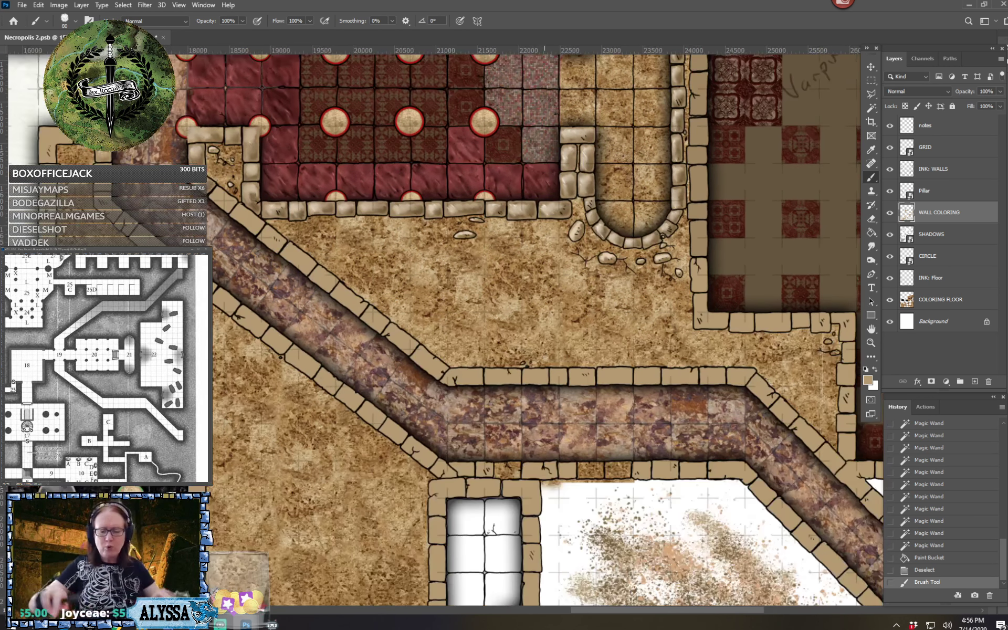
scroll(544, 355, "down", 3)
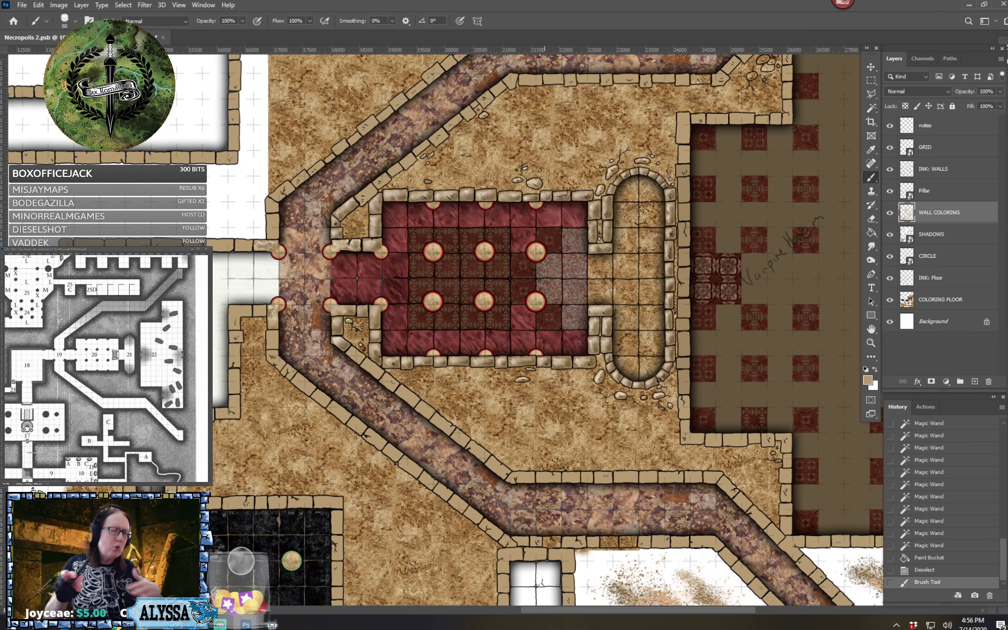
mouse_move(544, 355)
left_mouse_down()
mouse_move(458, 289)
mouse_move(545, 356)
left_mouse_up()
Brush tan over the uncolored stones in the south wall of the southern corridor, including the two showing floor texture
scroll(673, 566, "up", 3)
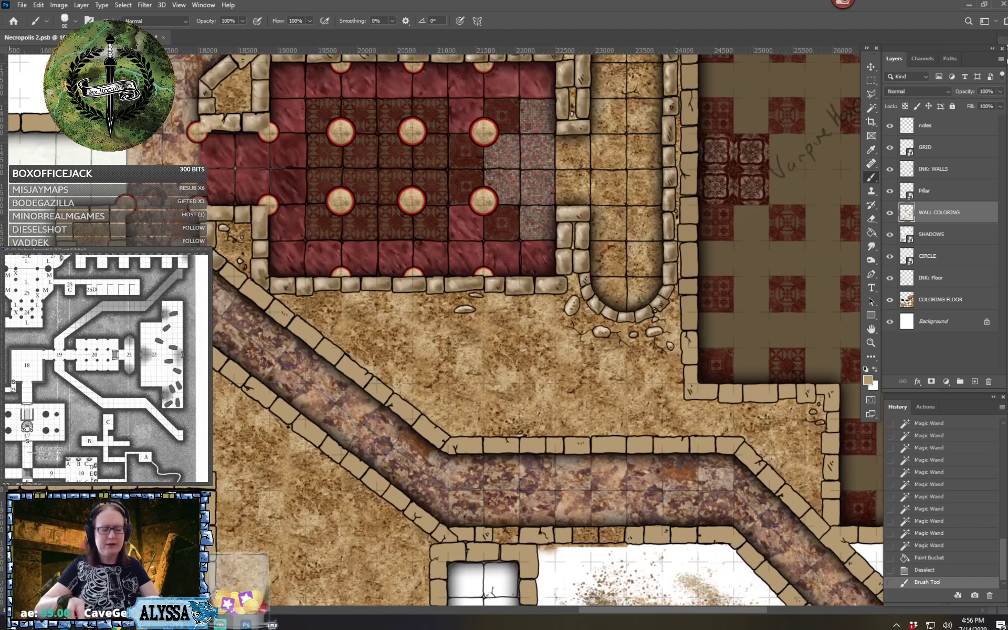
scroll(646, 488, "up", 1)
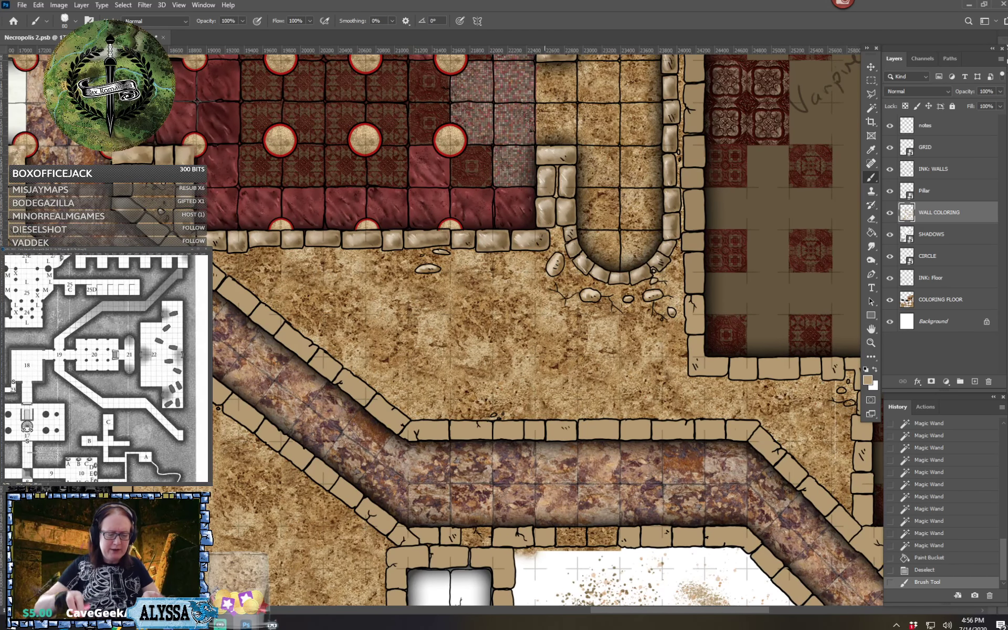
scroll(571, 603, "up", 3)
mouse_move(401, 499)
left_mouse_down()
mouse_move(436, 499)
mouse_move(437, 477)
mouse_move(392, 477)
mouse_move(414, 494)
mouse_move(412, 479)
mouse_move(432, 487)
mouse_move(397, 478)
mouse_move(439, 472)
mouse_move(405, 472)
left_mouse_up()
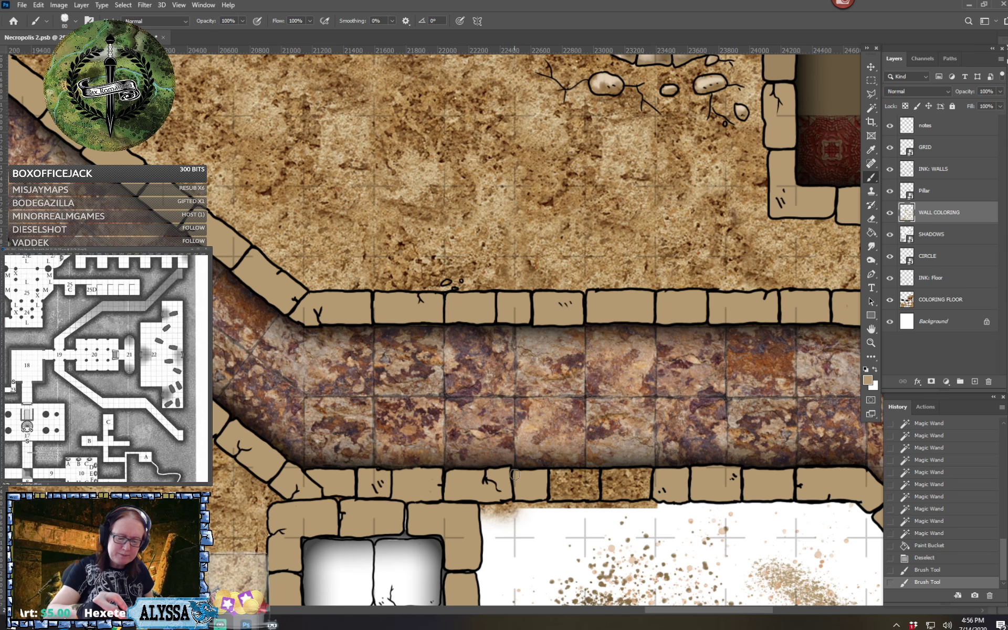
left_click(515, 474)
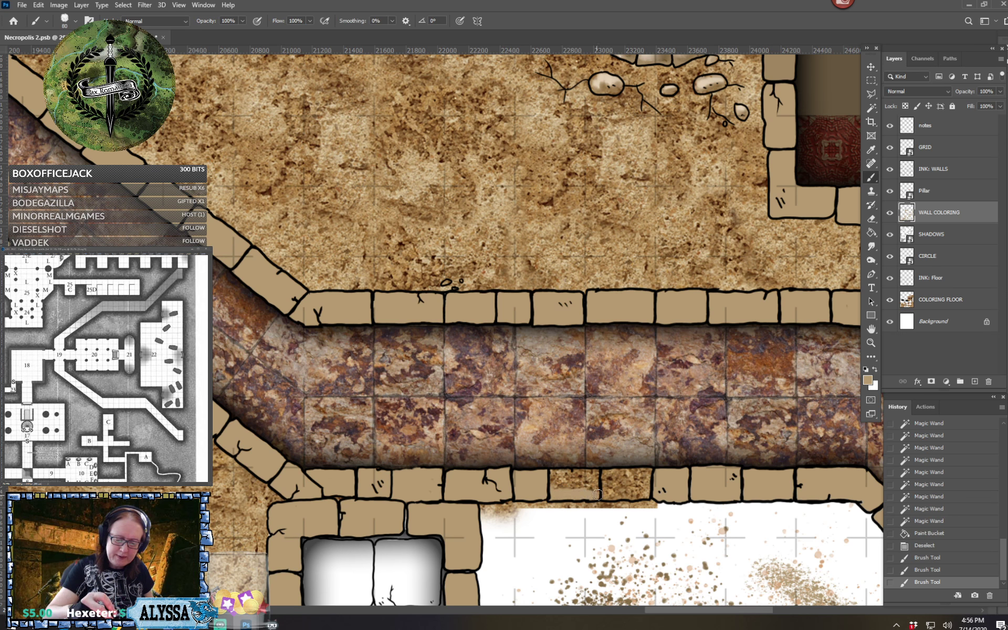
mouse_move(597, 494)
left_mouse_down()
mouse_move(594, 475)
mouse_move(549, 475)
mouse_move(559, 488)
mouse_move(585, 487)
mouse_move(559, 475)
mouse_move(591, 488)
mouse_move(600, 474)
mouse_move(607, 495)
mouse_move(632, 496)
mouse_move(646, 493)
mouse_move(647, 474)
mouse_move(610, 475)
mouse_move(626, 487)
mouse_move(636, 480)
mouse_move(607, 471)
mouse_move(644, 485)
mouse_move(559, 474)
mouse_move(574, 478)
left_mouse_up()
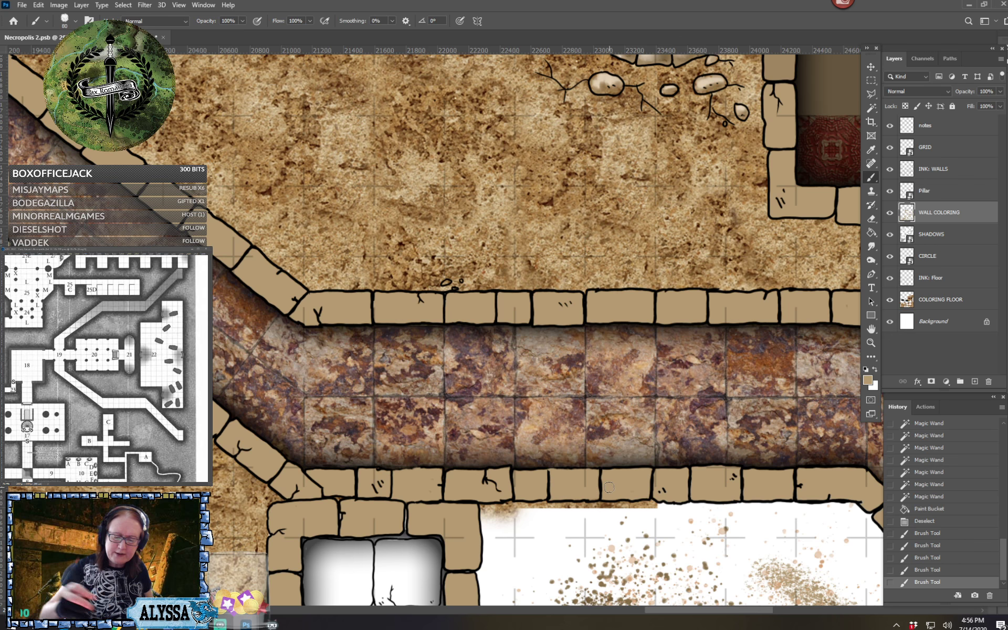
Look over the whole dungeon map to check which walls and areas still need coloring
scroll(609, 487, "down", 5)
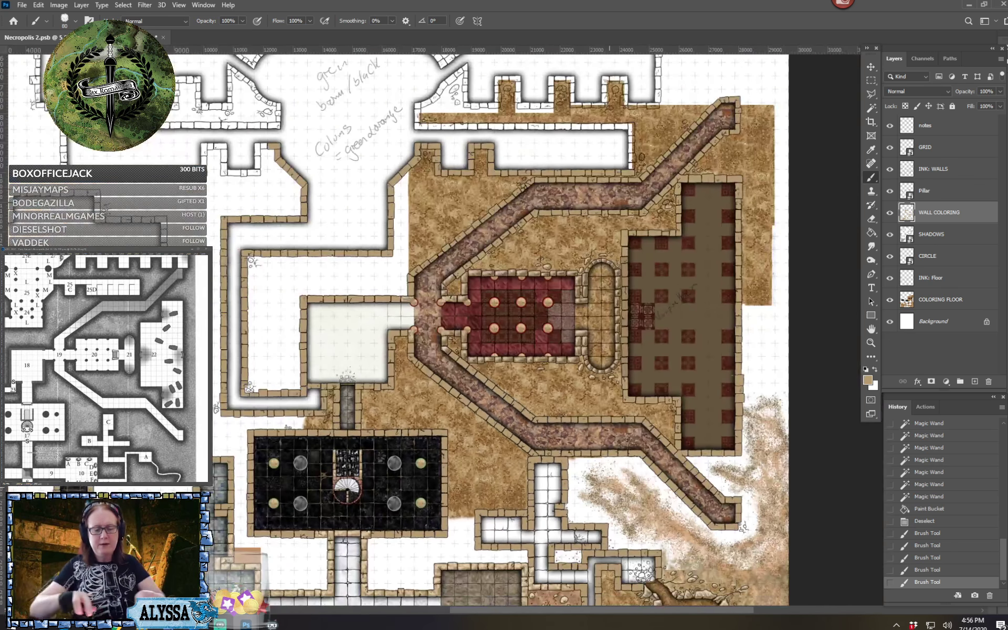
scroll(609, 487, "down", 3)
scroll(609, 487, "up", 1)
scroll(609, 487, "down", 4)
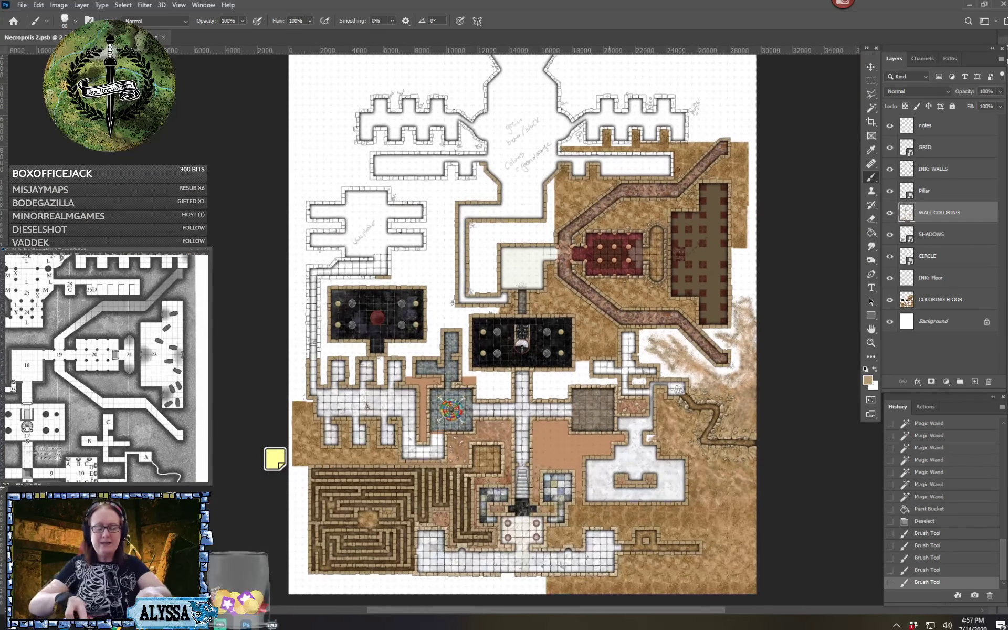
scroll(630, 498, "up", 2)
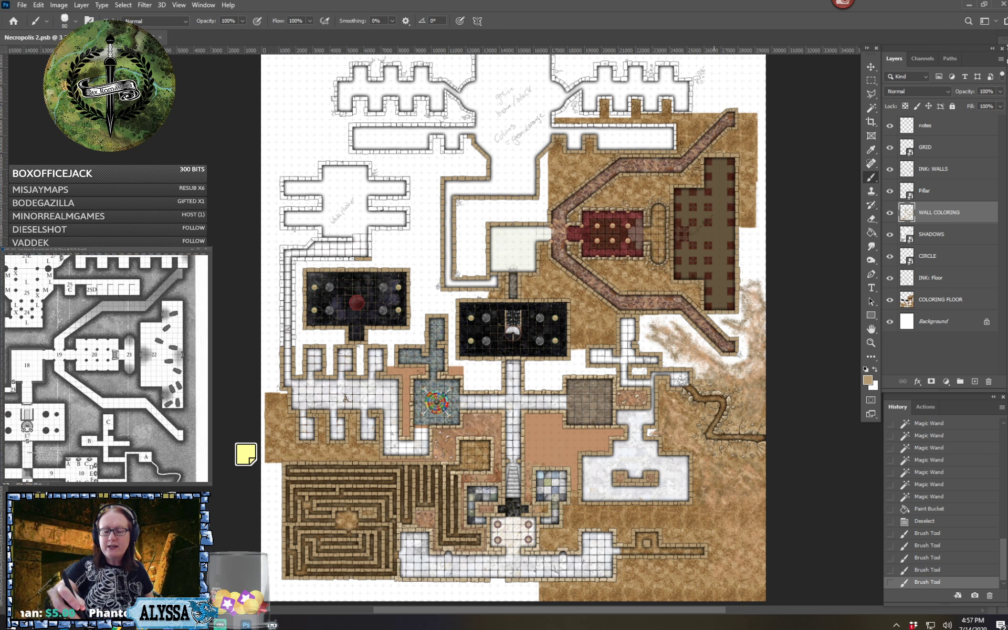
left_click_drag(692, 279, 684, 279)
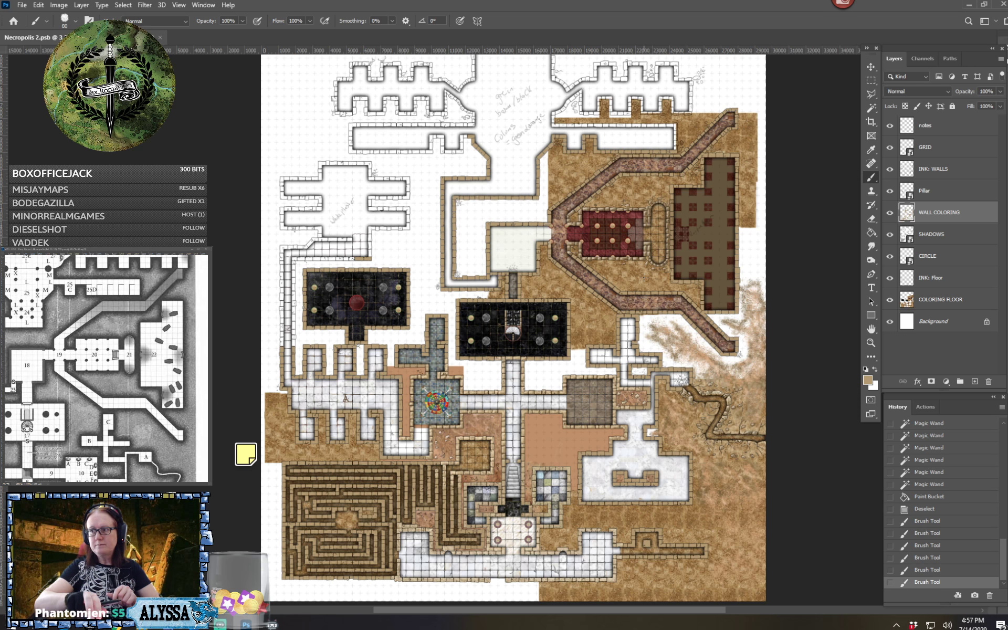
Convert the WALL COLORING layer to a smart object
left_click_drag(644, 278, 598, 323)
scroll(643, 277, "up", 8)
left_click_drag(643, 277, 603, 333)
scroll(643, 333, "up", 3)
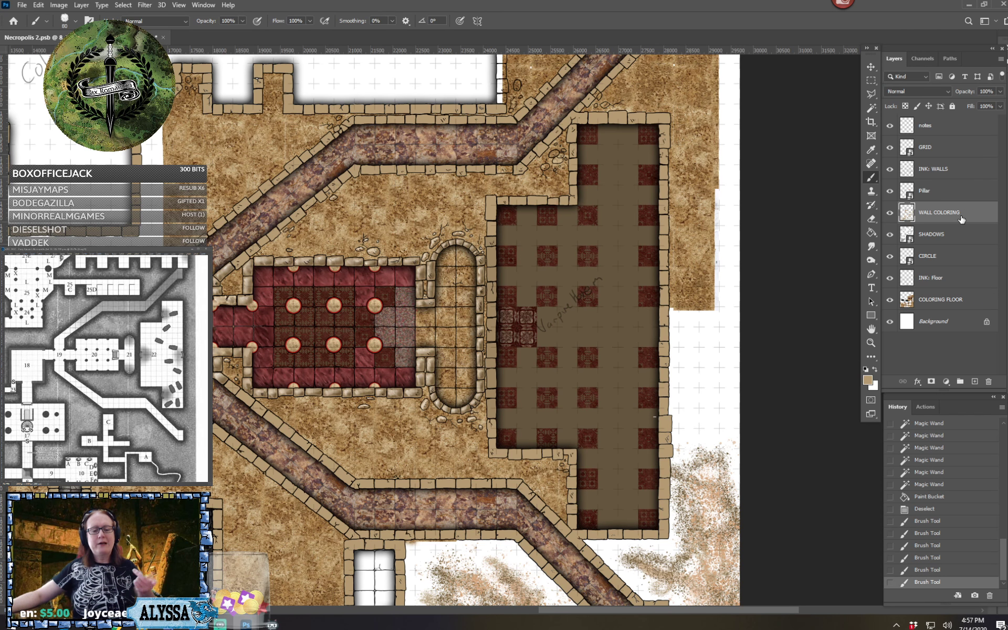
right_click(961, 218)
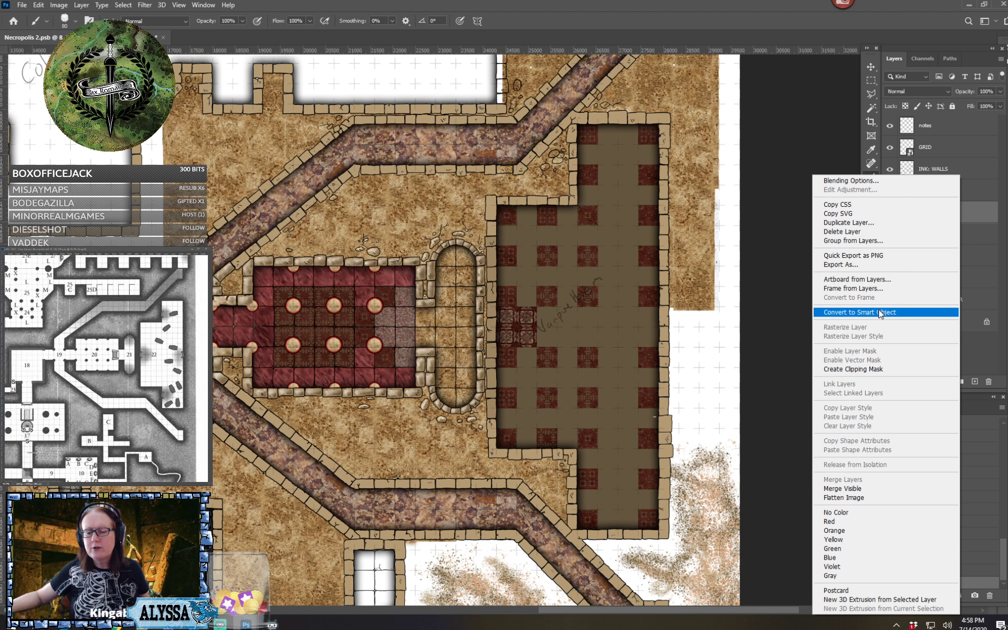
left_click(882, 312)
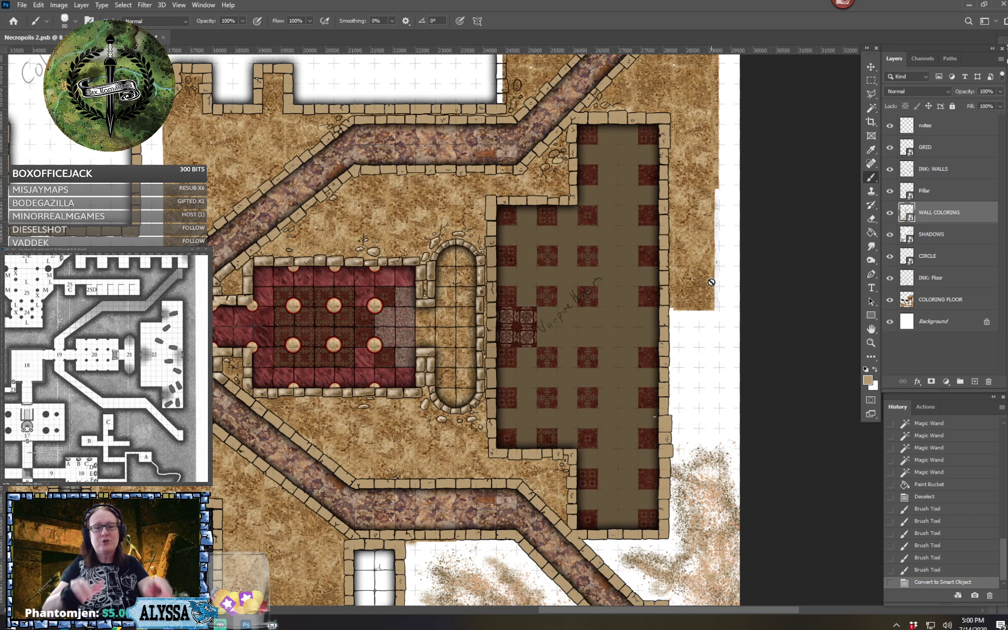
Look over the checkered vampire room, the diagonal corridors and the central wheel room for areas still needing work
scroll(710, 282, "down", 3)
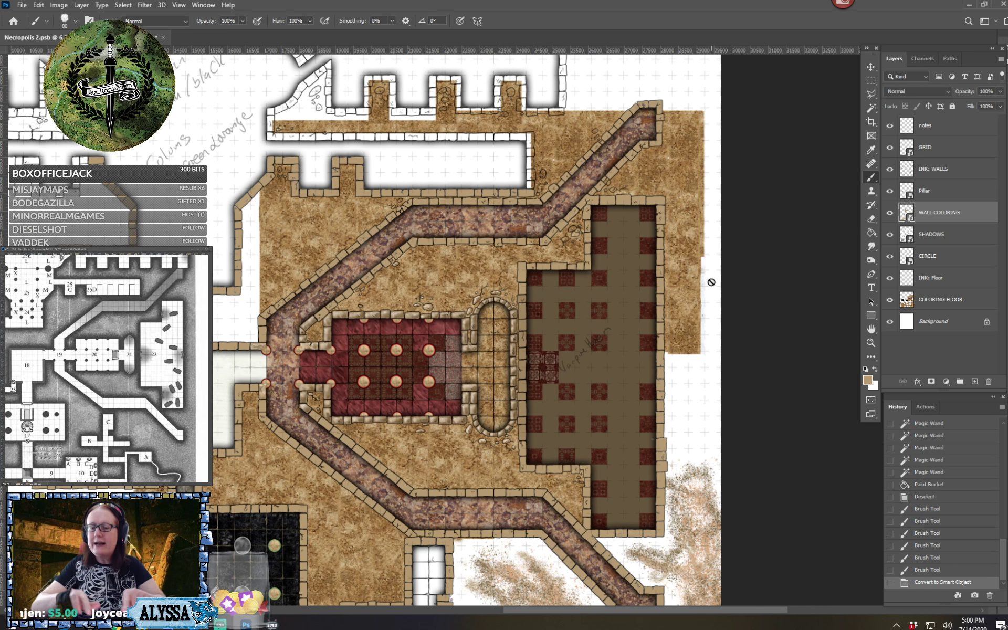
scroll(710, 282, "up", 4)
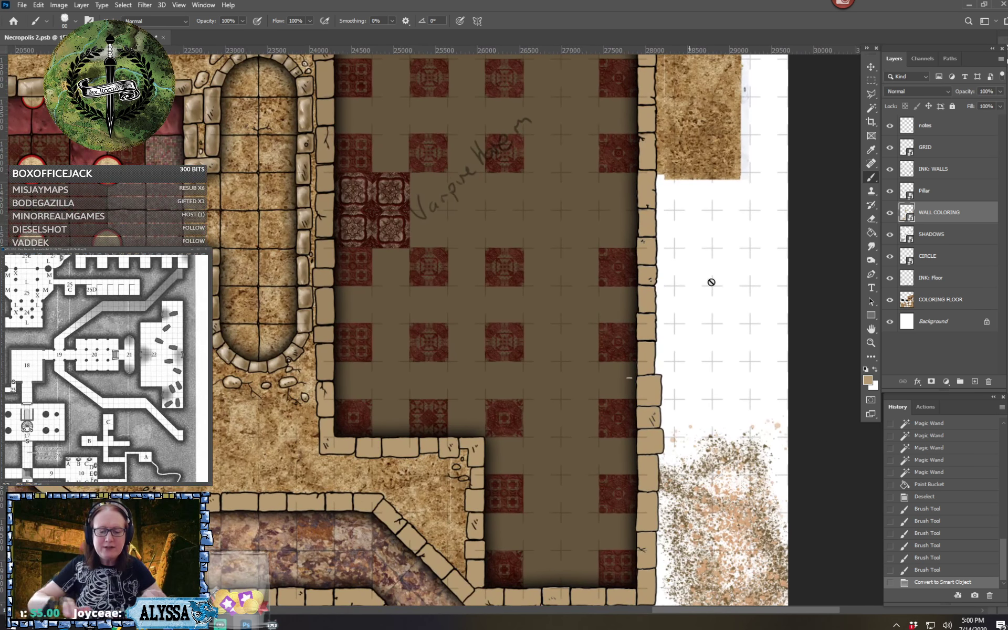
scroll(711, 282, "up", 1)
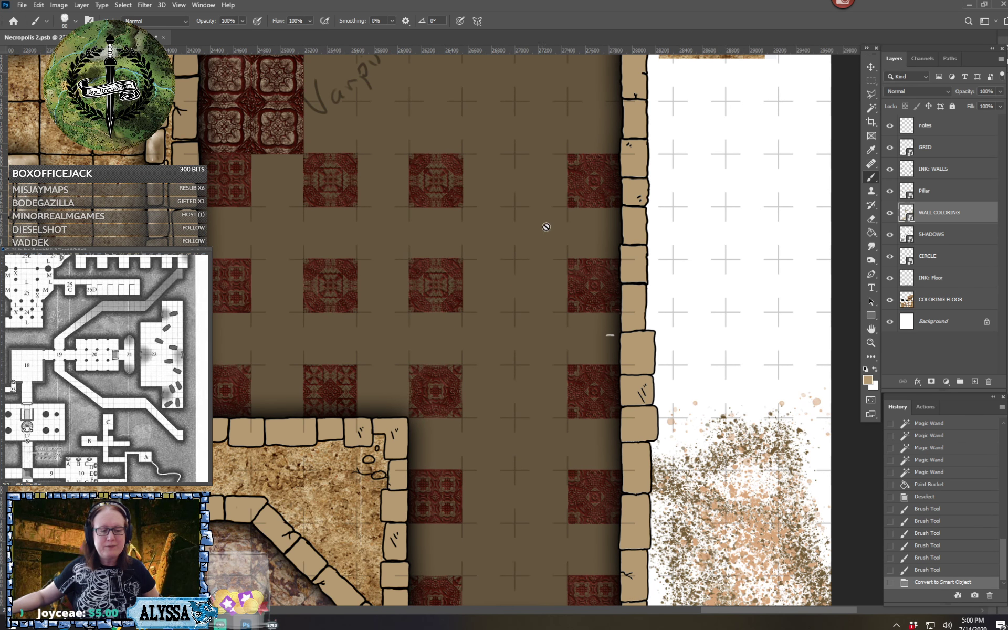
scroll(493, 411, "down", 3)
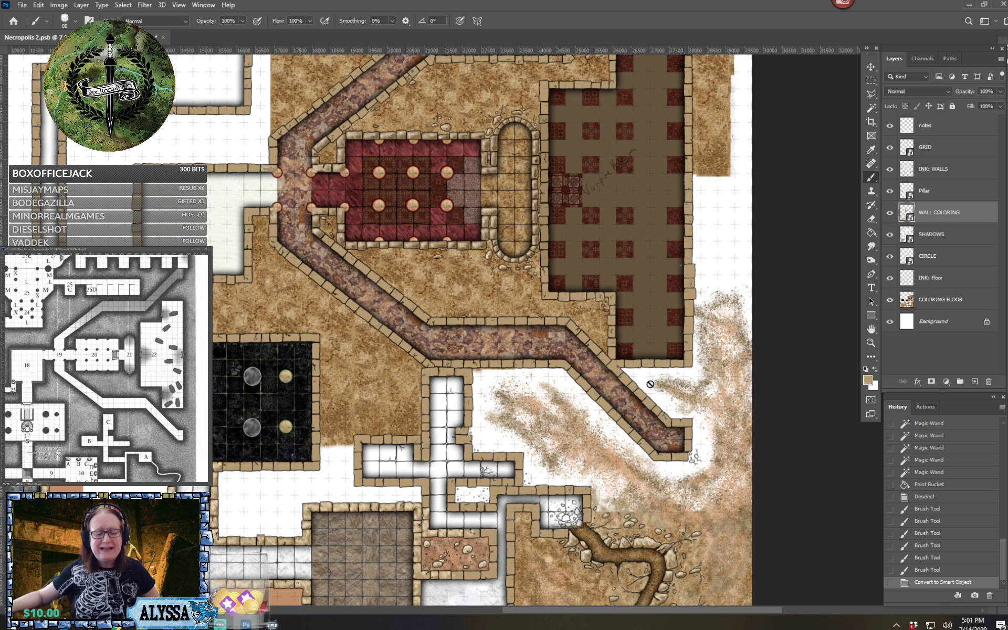
scroll(532, 427, "down", 5)
scroll(336, 528, "up", 8)
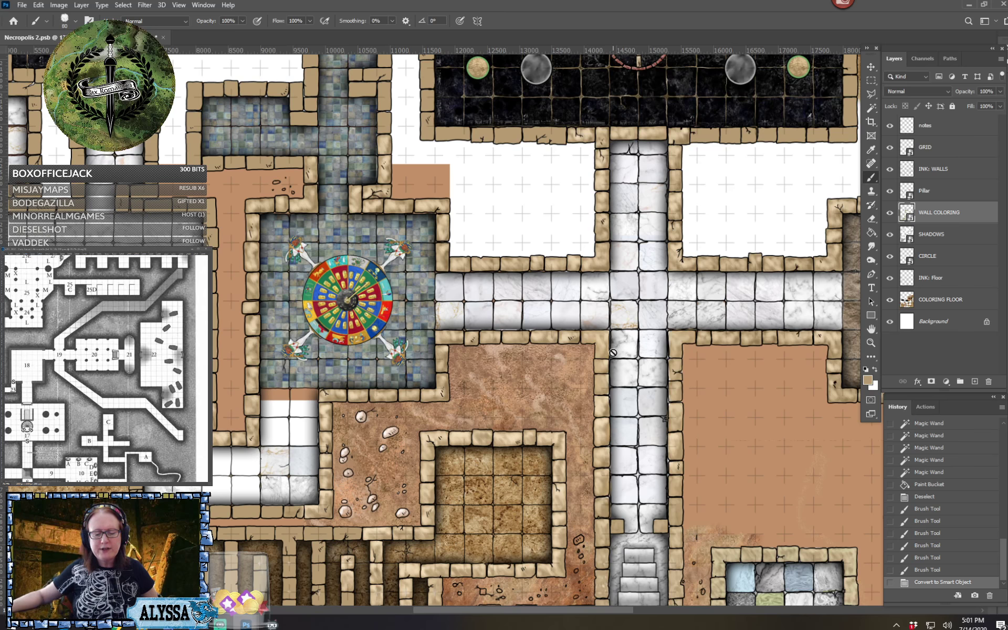
scroll(400, 416, "down", 8)
scroll(600, 321, "up", 4)
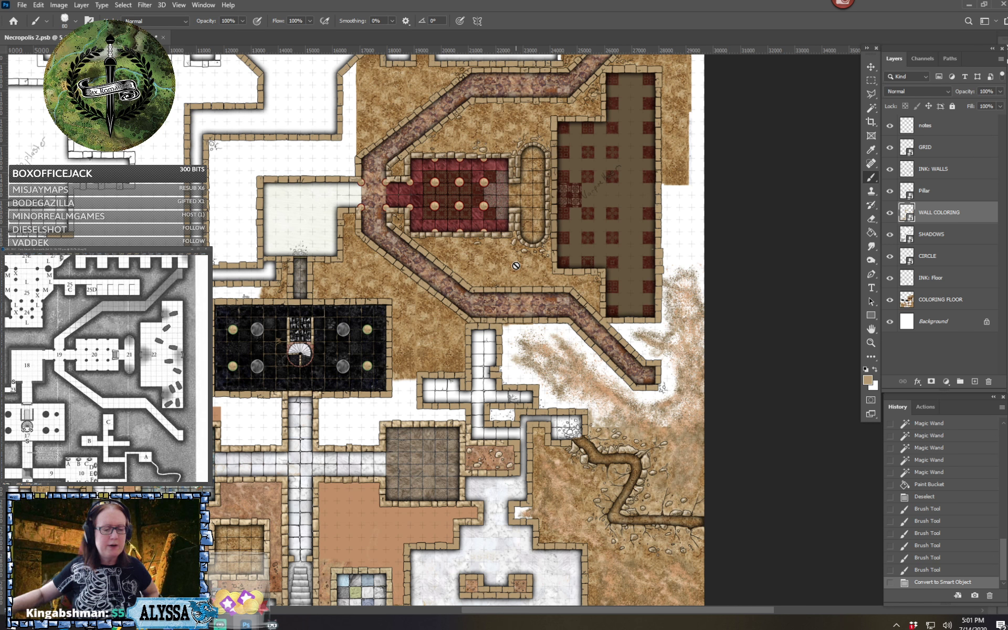
Erase the handwritten note over the checkered vampire room from the notes layer with a rectangular selection, and deselect
scroll(515, 265, "right", 2)
scroll(515, 266, "up", 3)
scroll(595, 245, "up", 8)
left_click(939, 125)
key("m")
left_click_drag(460, 336, 581, 207)
key("Delete")
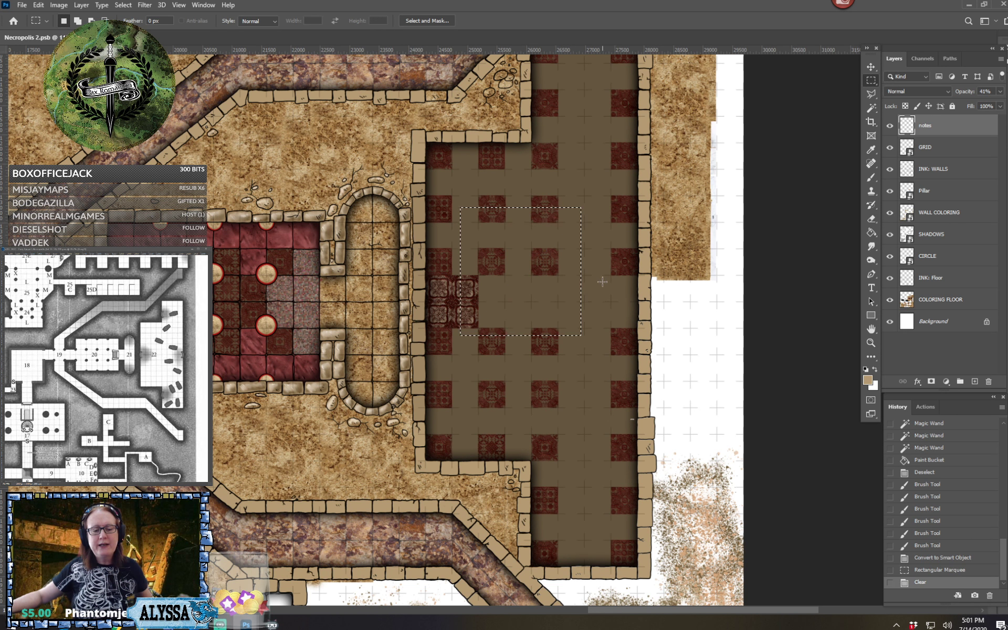
key("ctrl+d")
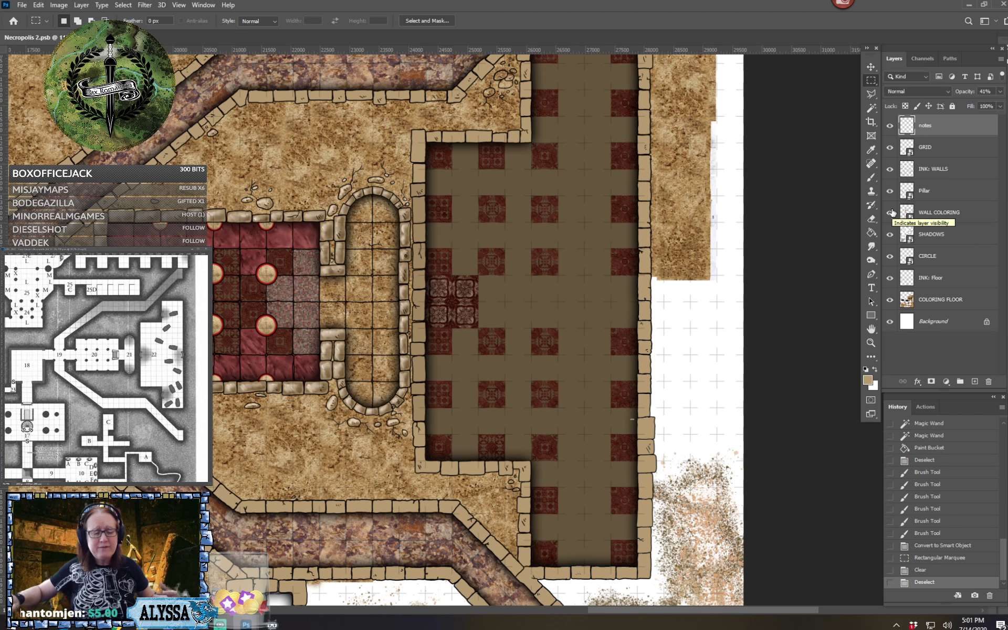
With the COLORING FLOOR layer active, sample the checkered room's brown floor (#65563f) as foreground color and swap it to the background
key("ctrl+plus")
left_click_drag(578, 420, 520, 284)
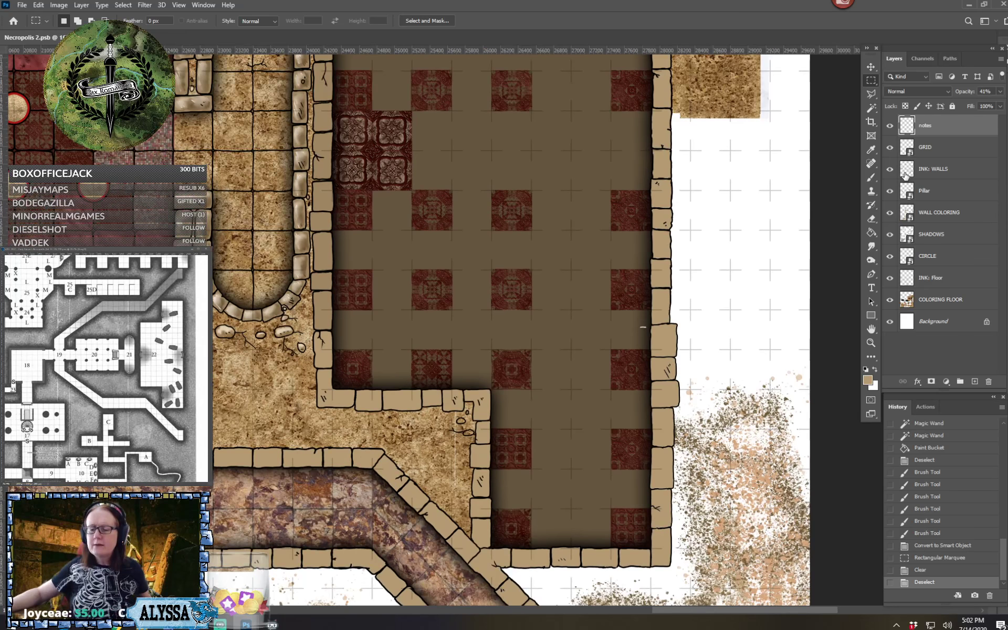
left_click(943, 298)
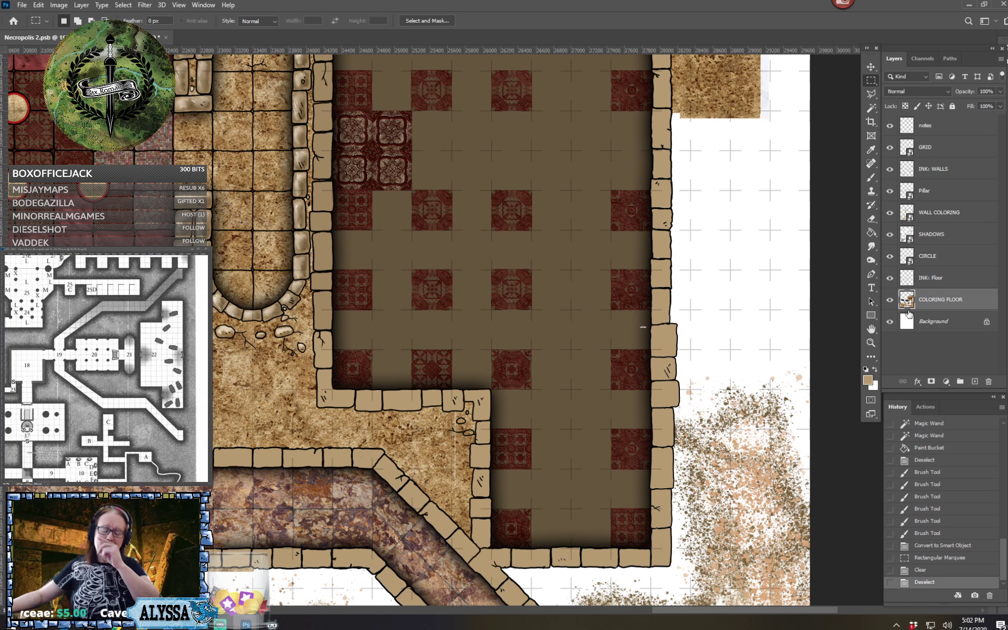
left_click(867, 379)
left_click(591, 310)
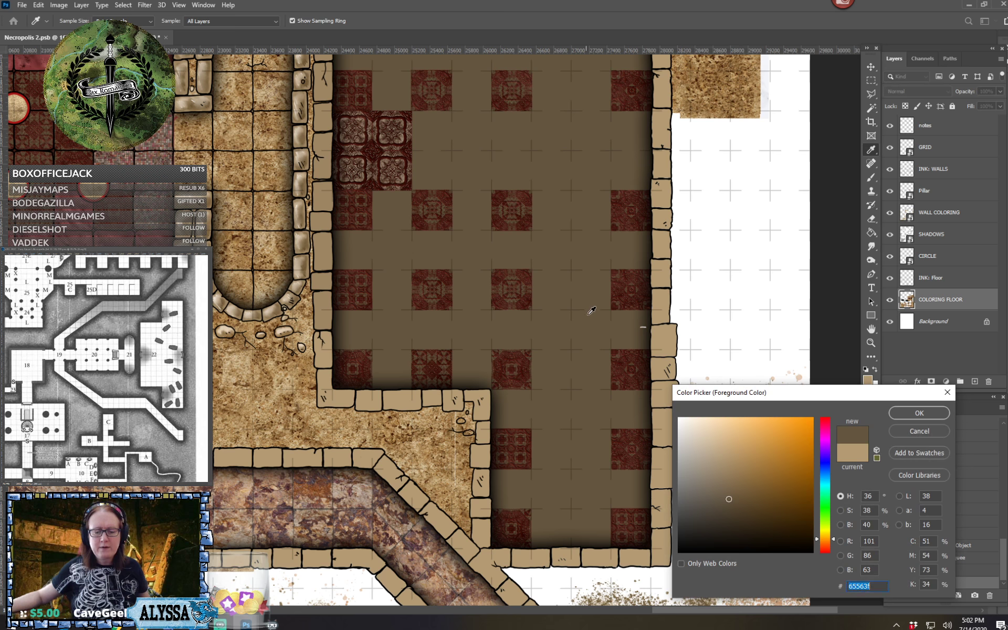
left_click(930, 412)
left_click(874, 369)
Set the foreground color to a bright green, #68961f
left_click(869, 378)
left_click(588, 376)
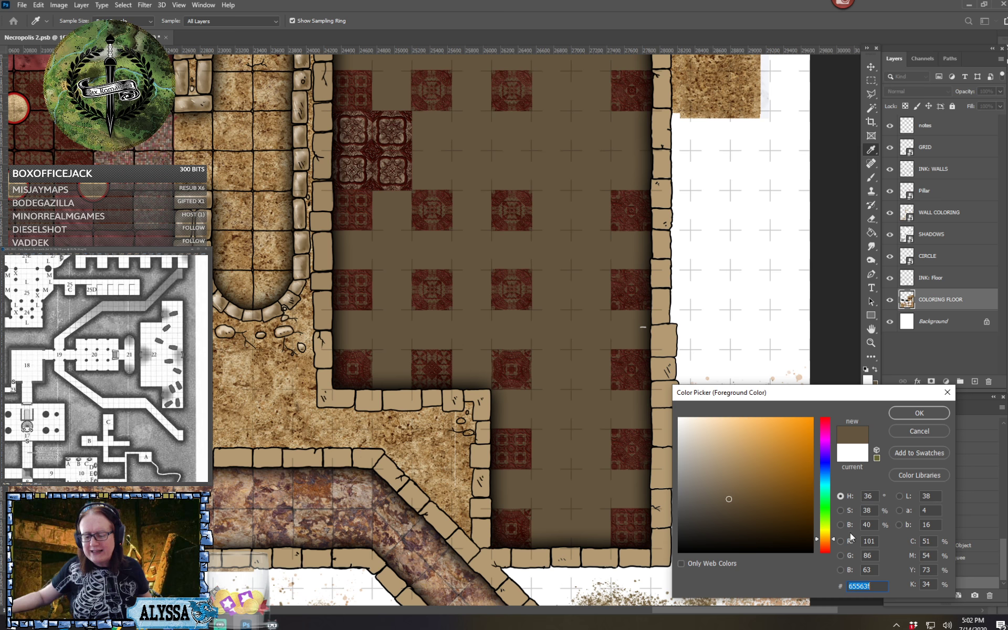
left_click_drag(825, 539, 825, 522)
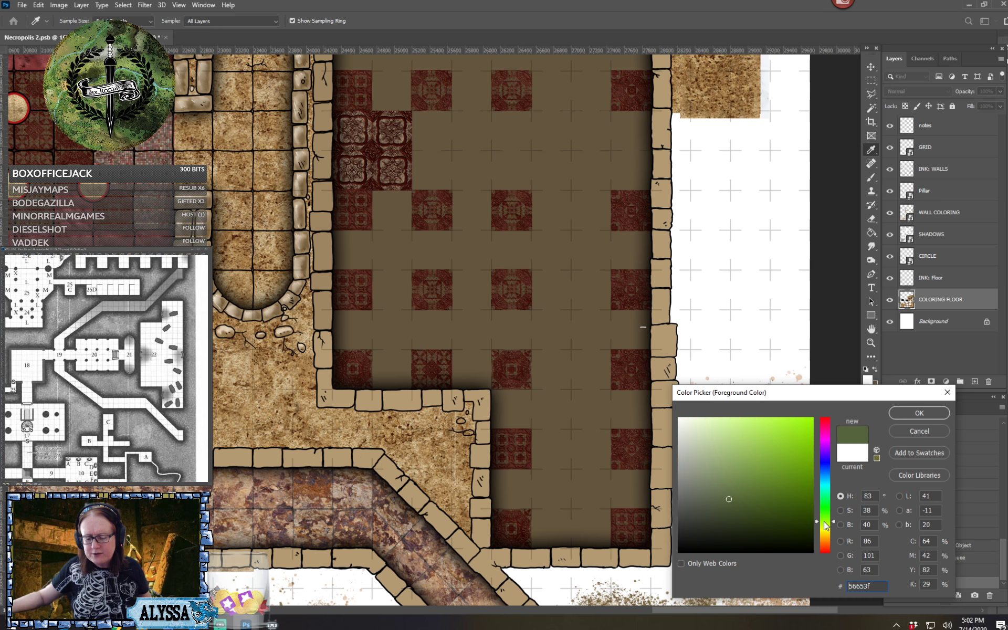
left_click(779, 495)
left_click_drag(779, 495, 785, 474)
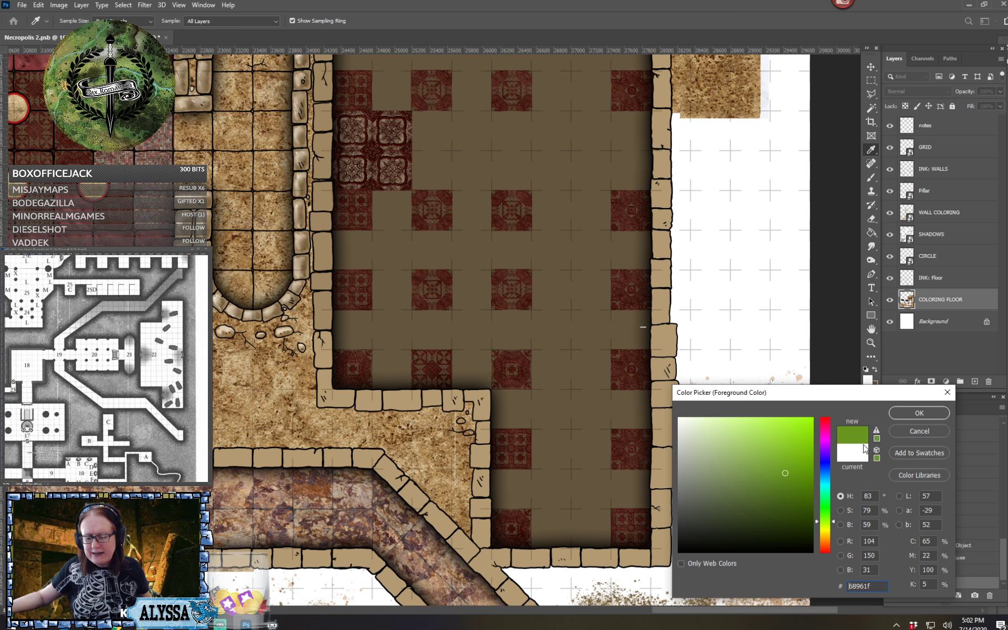
left_click(915, 414)
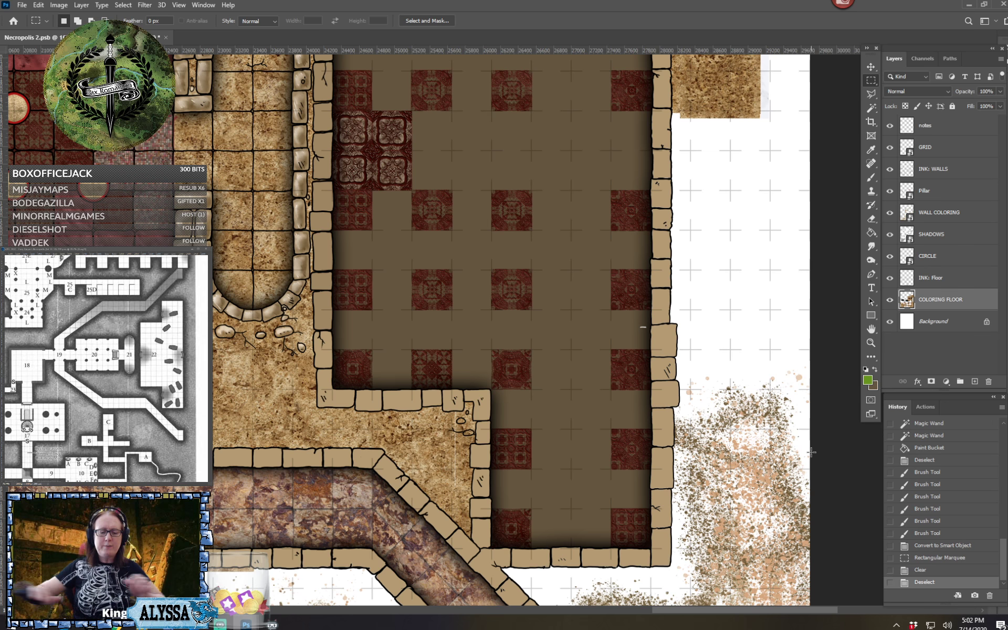
Make the floor brown the foreground color again and choose another brush preset at size 50
scroll(811, 451, "up", 1)
scroll(811, 452, "up", 5)
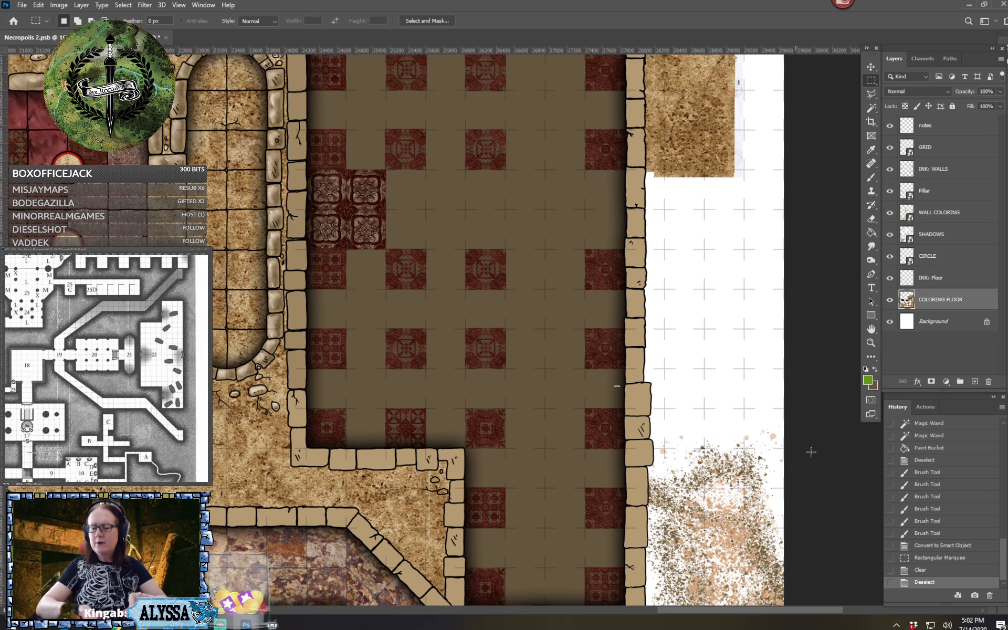
left_click(874, 369)
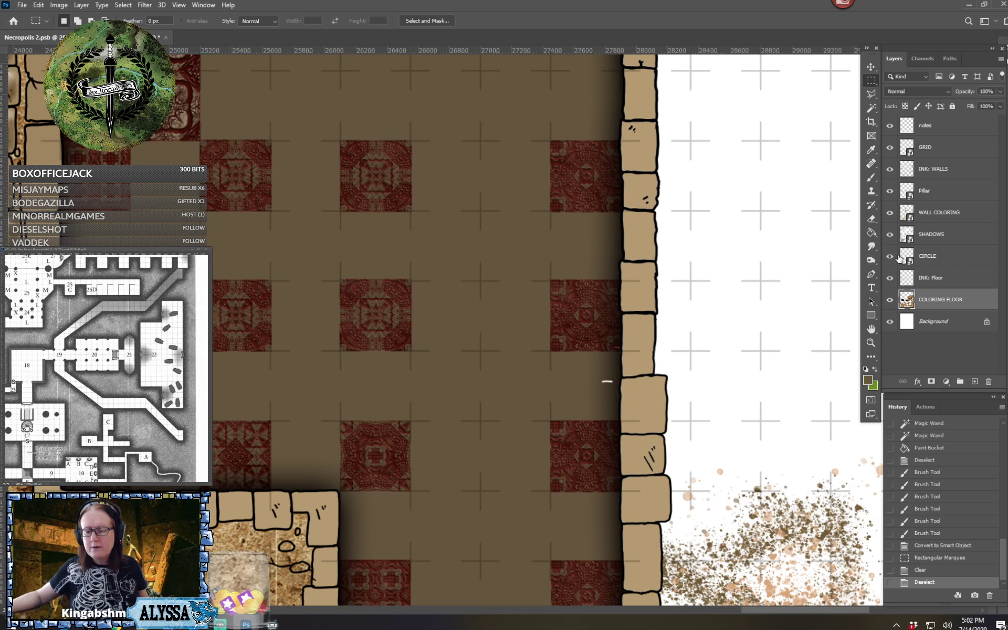
left_click(872, 176)
left_click(74, 22)
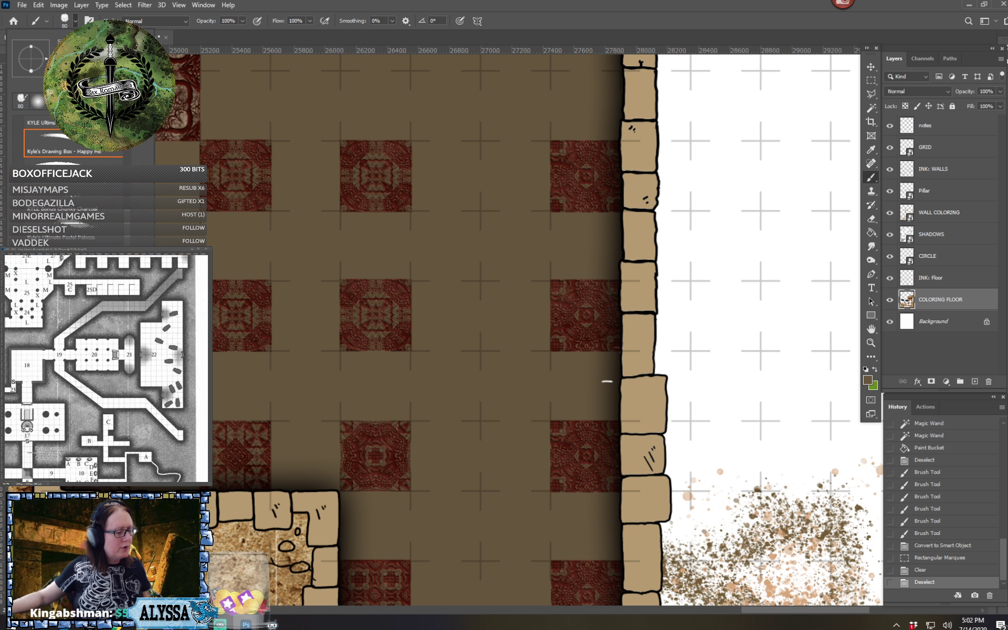
scroll(73, 210, "down", 3)
left_click(74, 217)
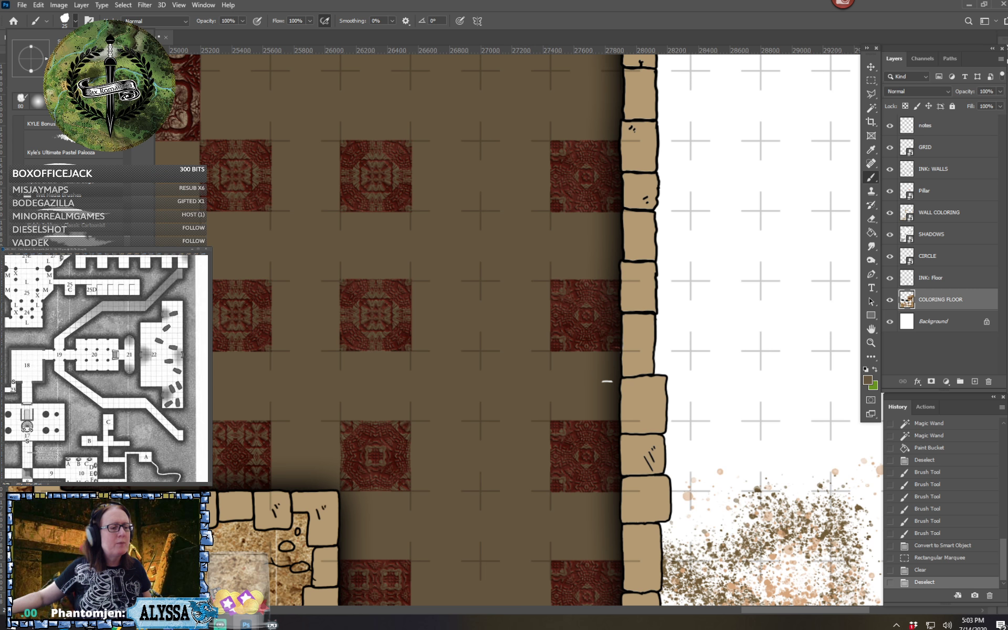
type("50")
key("Return")
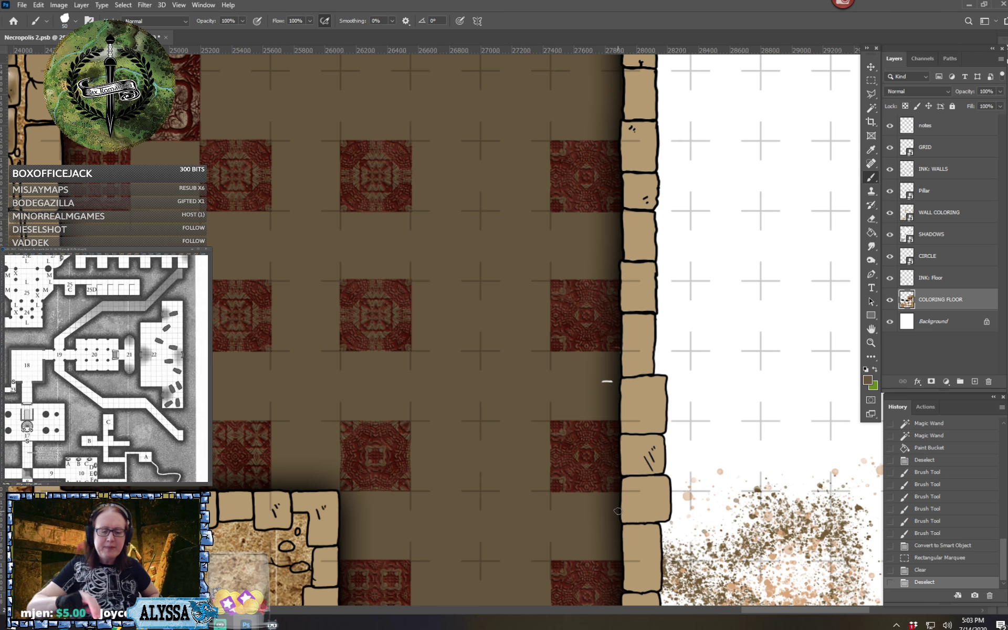
Try to paint brown over the stray light mark beside the checkered room's east wall on the COLORING FLOOR layer
left_click_drag(617, 512, 572, 497)
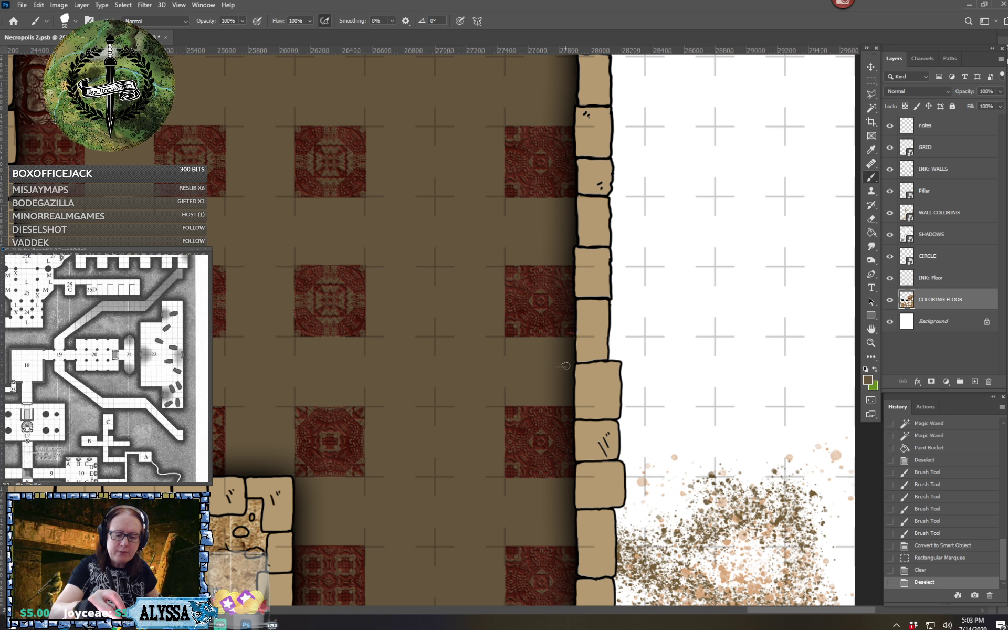
left_click_drag(559, 366, 567, 370)
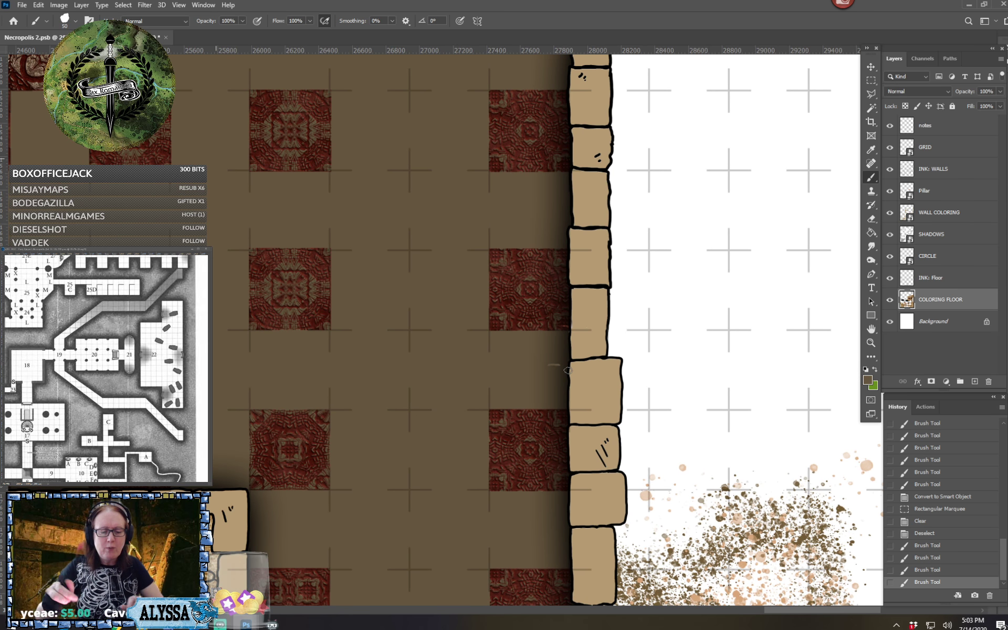
scroll(568, 370, "up", 2)
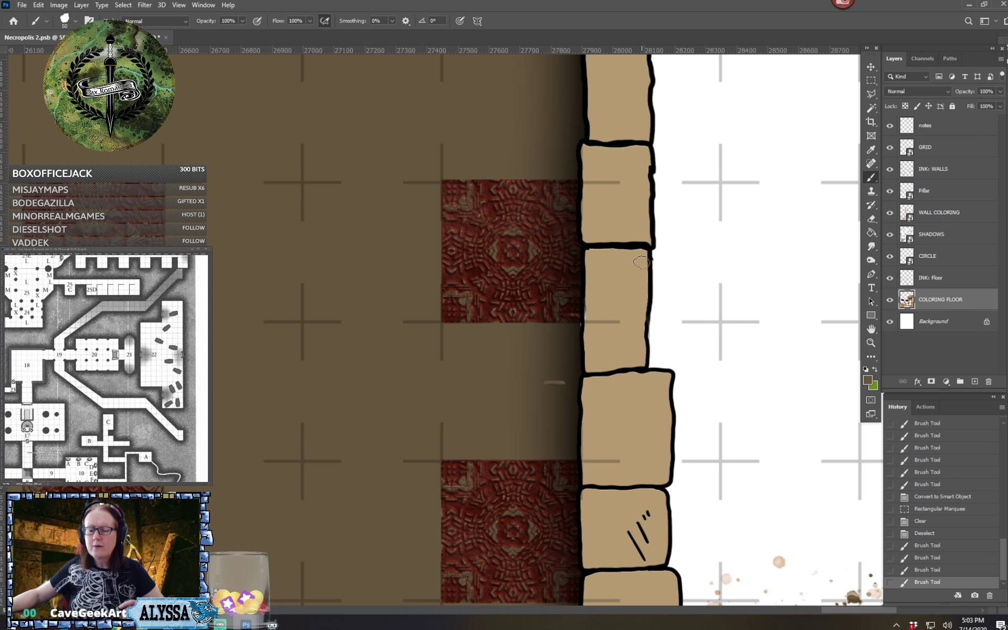
Toggle the INK: Floor, CIRCLE and SHADOWS layers off and on to find which one holds the stray mark
left_click(889, 278)
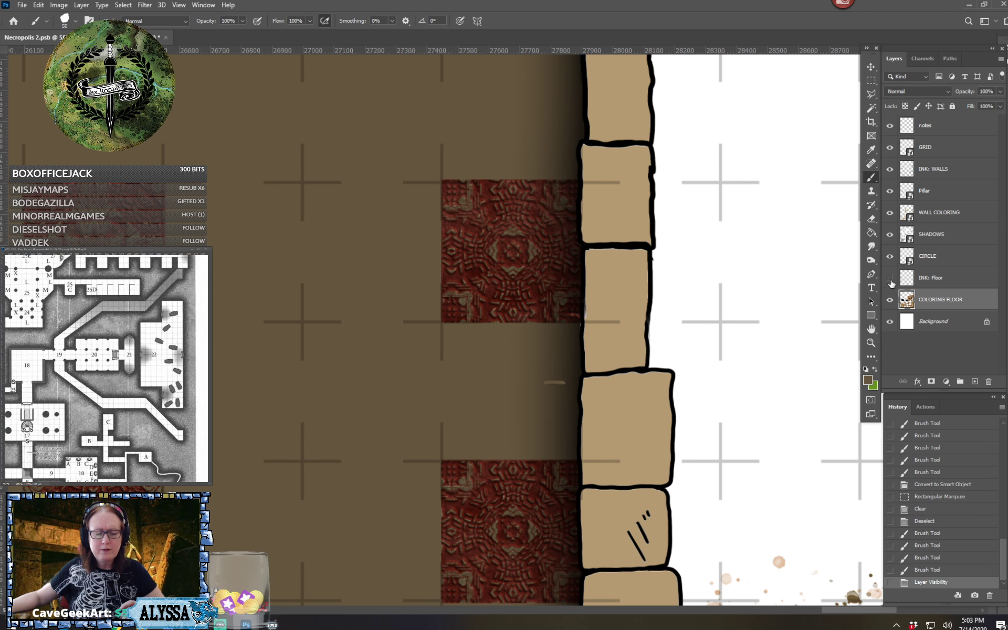
left_click(890, 278)
left_click(890, 256)
left_click(889, 257)
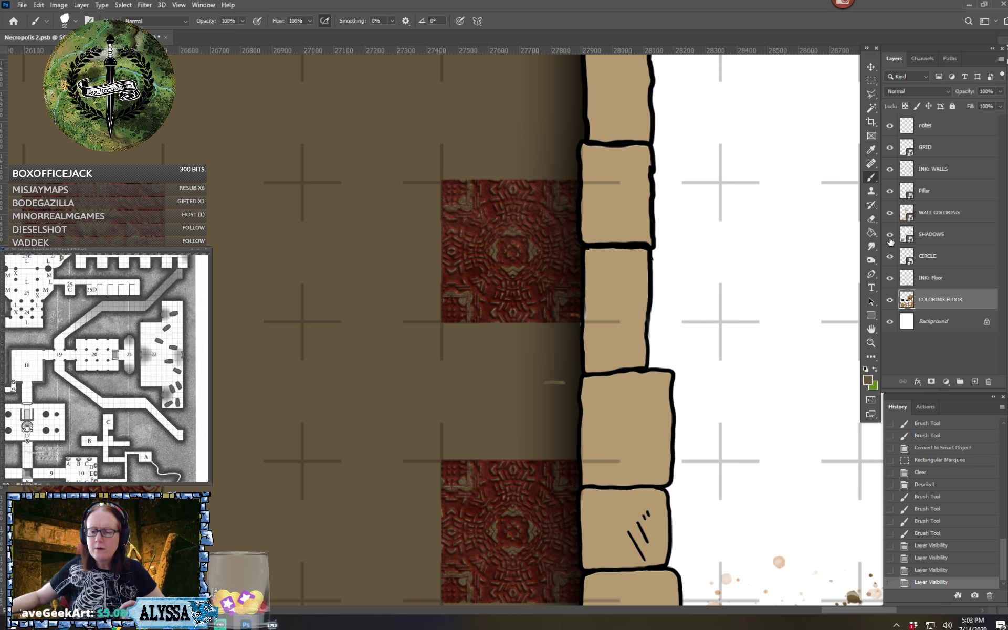
left_click(889, 235)
left_click(890, 235)
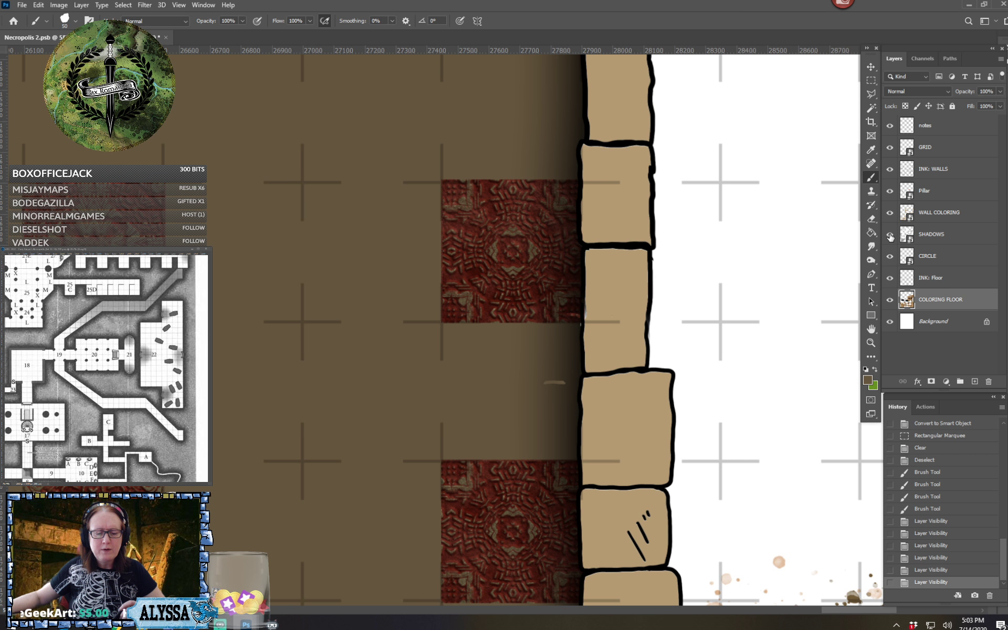
Open the contents of the SHADOWS smart object for editing at the stray gaps along the checkered room's east edge
left_click(937, 239)
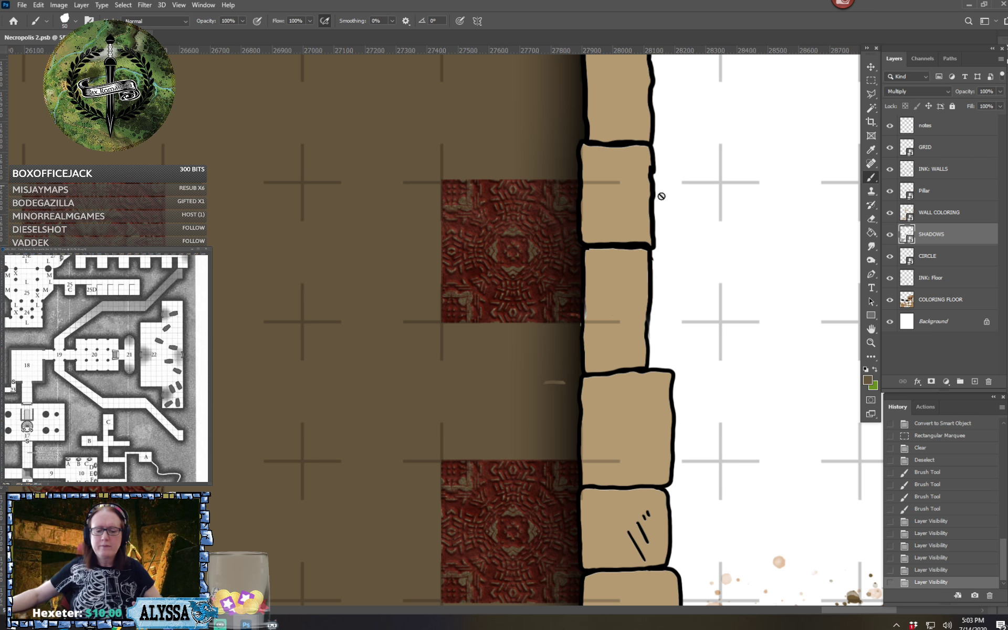
right_click(969, 236)
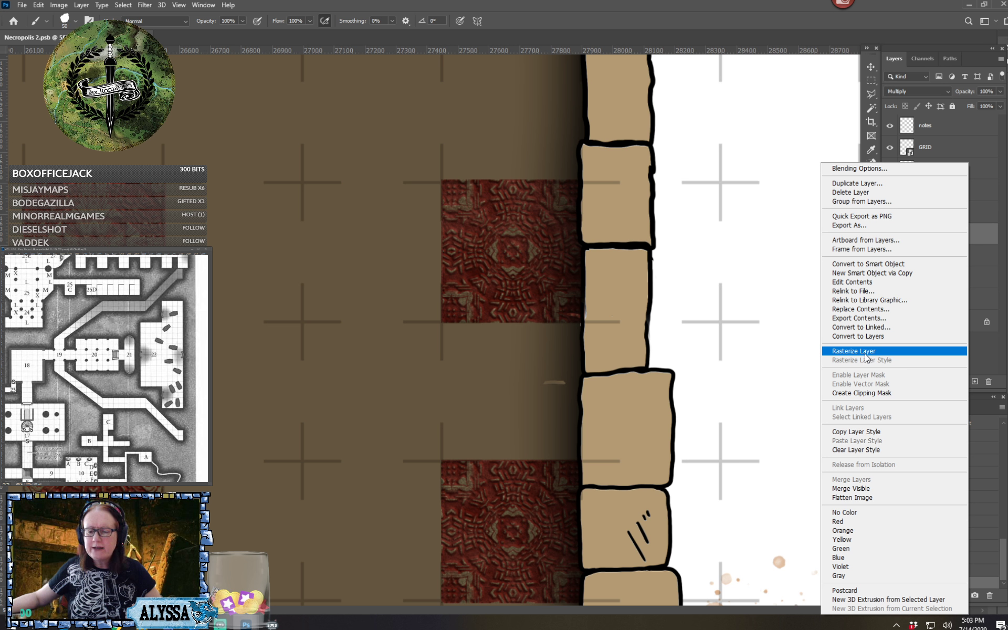
left_click(876, 284)
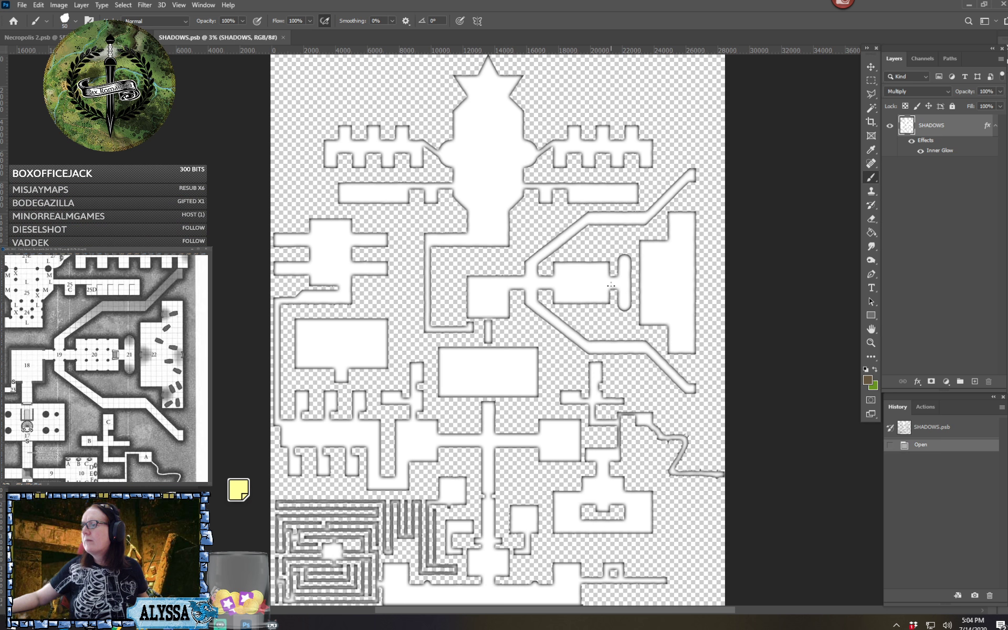
scroll(611, 286, "up", 5)
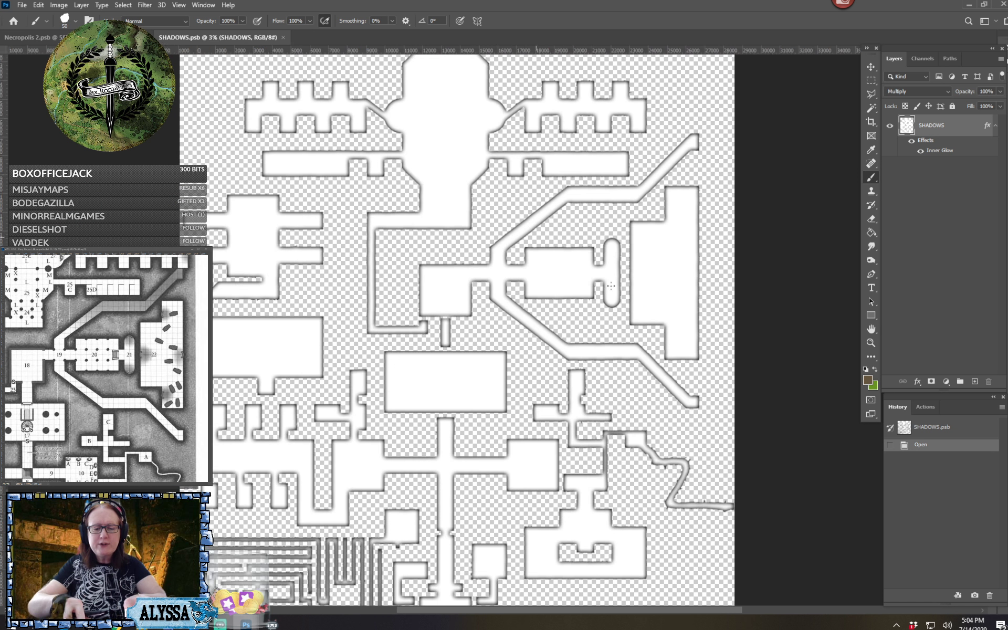
scroll(610, 285, "up", 8)
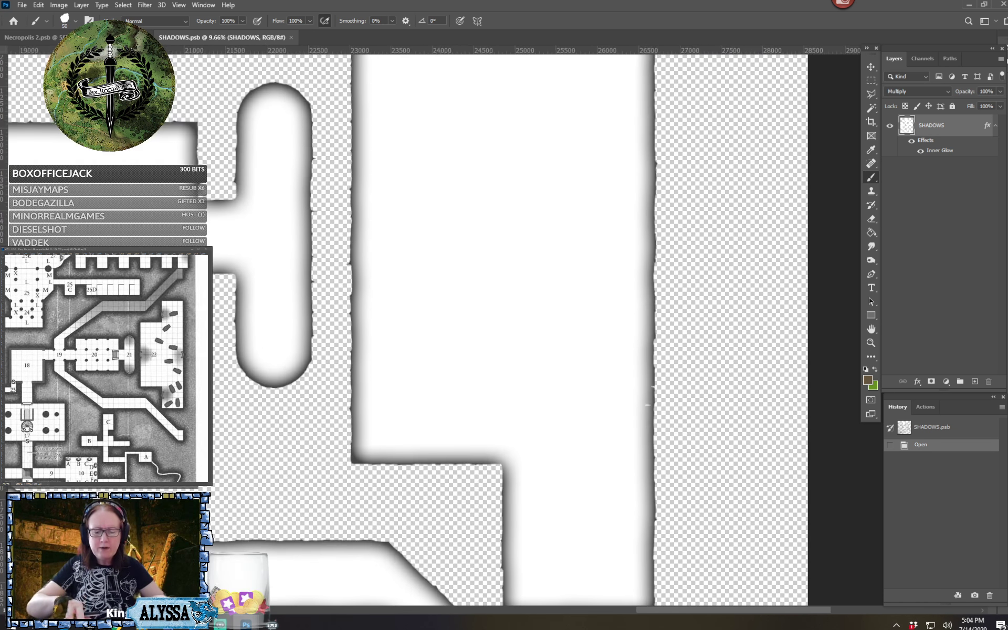
scroll(704, 315, "up", 4)
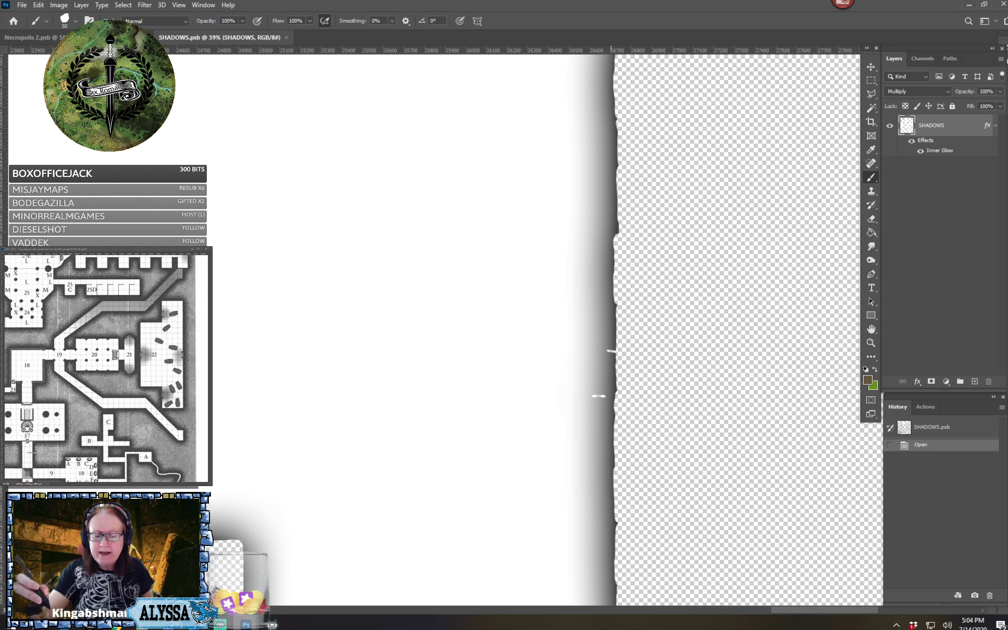
Set the foreground color to white and paint over the two stray gaps along the shadow's east edge
left_click(867, 379)
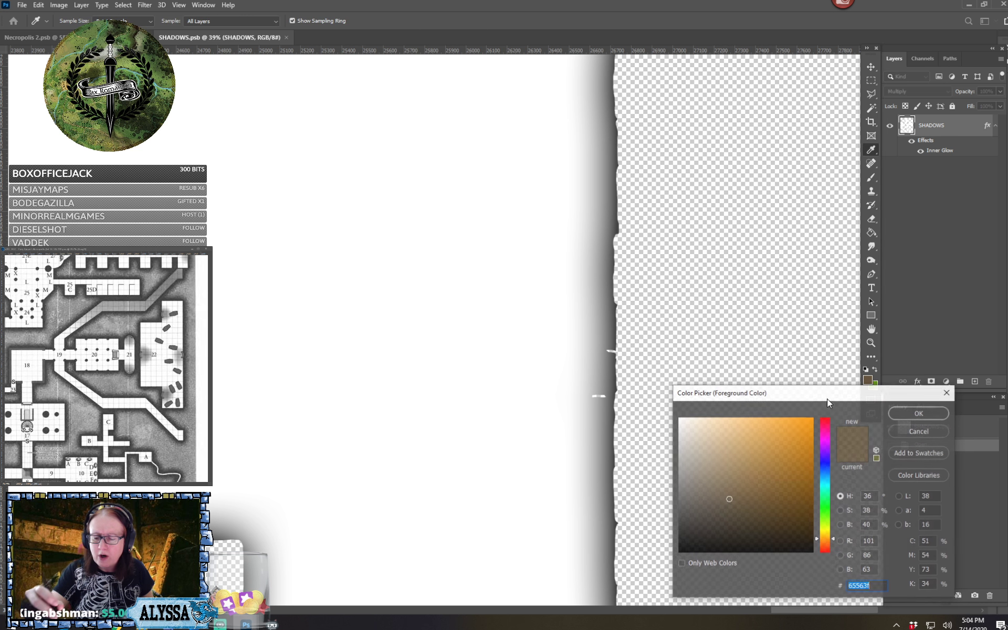
left_click(599, 396)
key("Return")
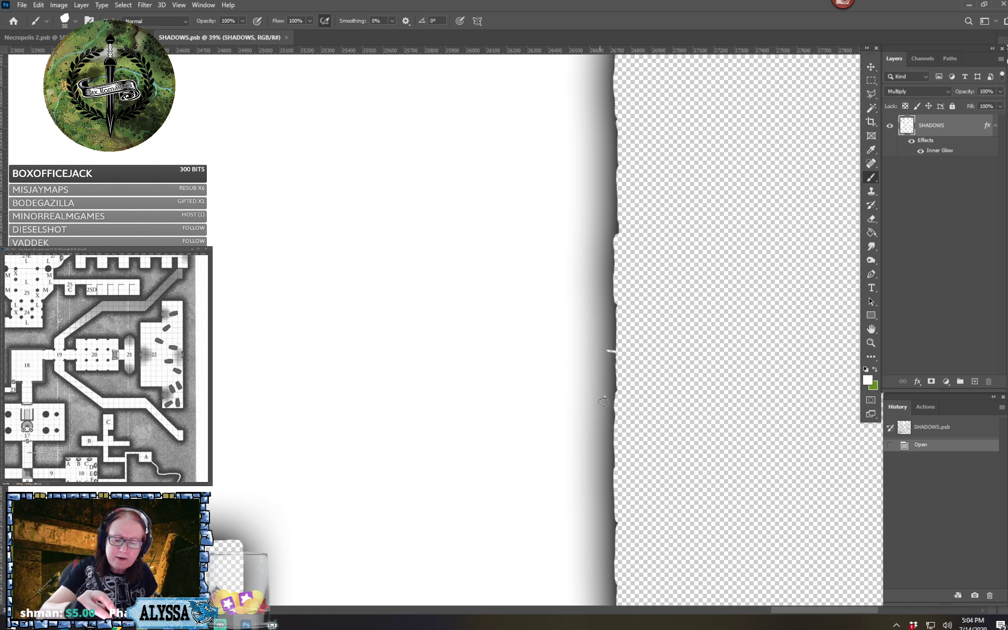
left_click(603, 399)
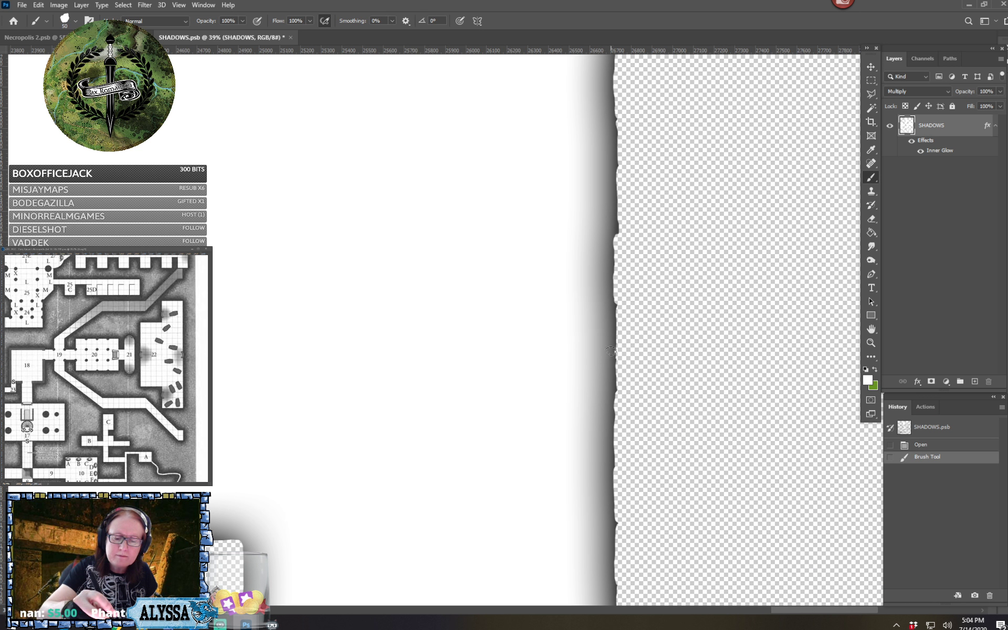
left_click_drag(611, 351, 612, 423)
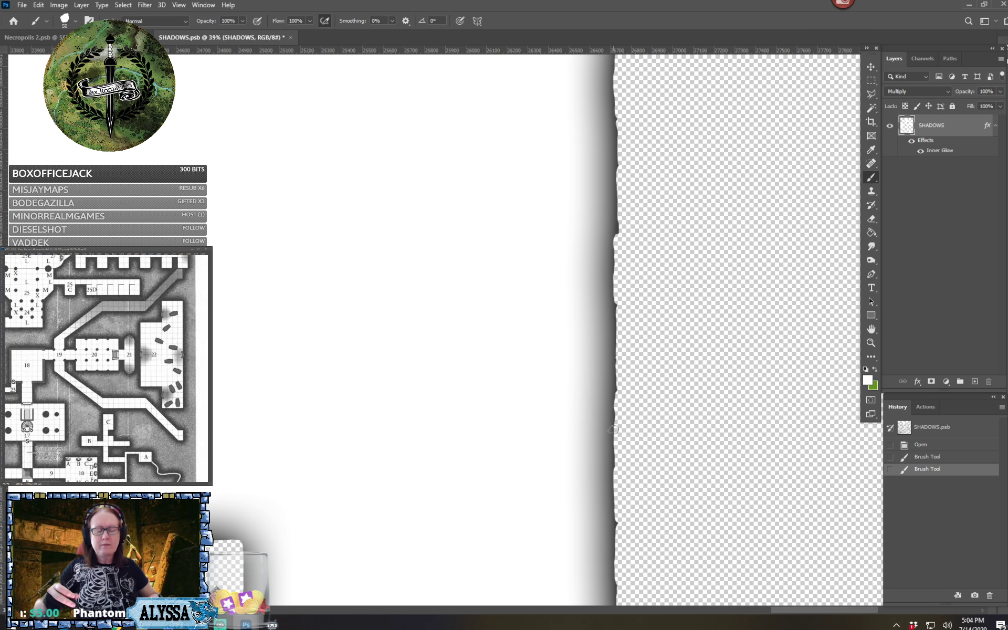
Save the SHADOWS smart object and return to the Necropolis 2.psb document
scroll(613, 429, "down", 4)
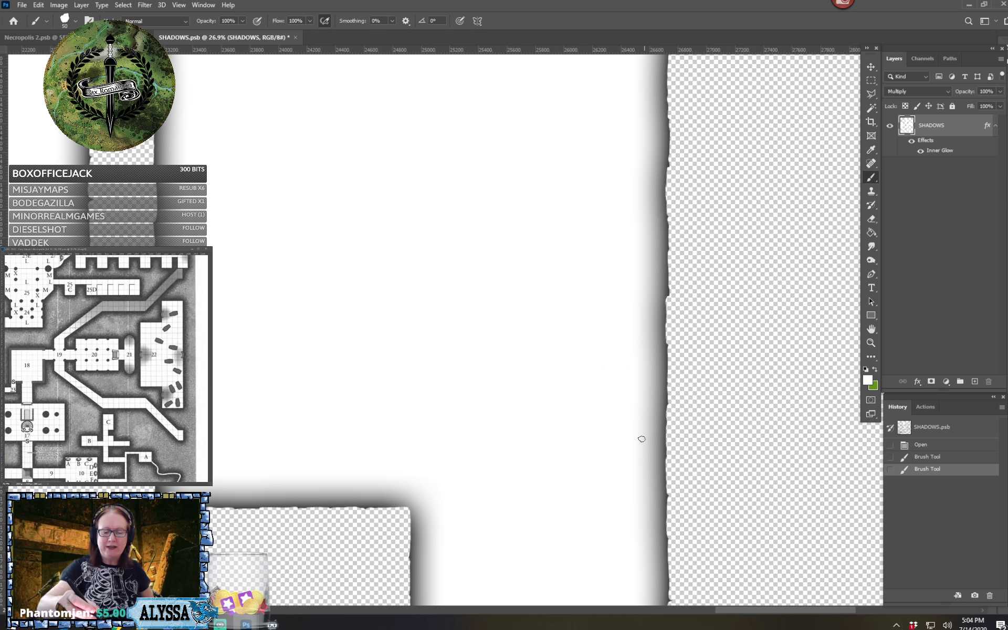
scroll(641, 439, "down", 1)
scroll(642, 439, "left", 2)
scroll(642, 439, "up", 2)
scroll(642, 439, "right", 2)
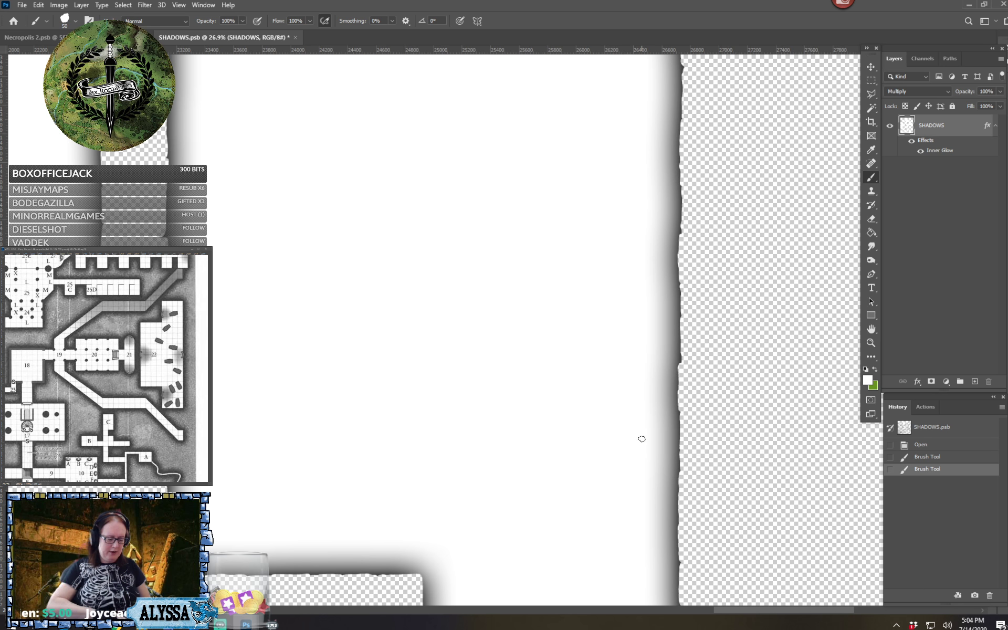
key("ctrl+s")
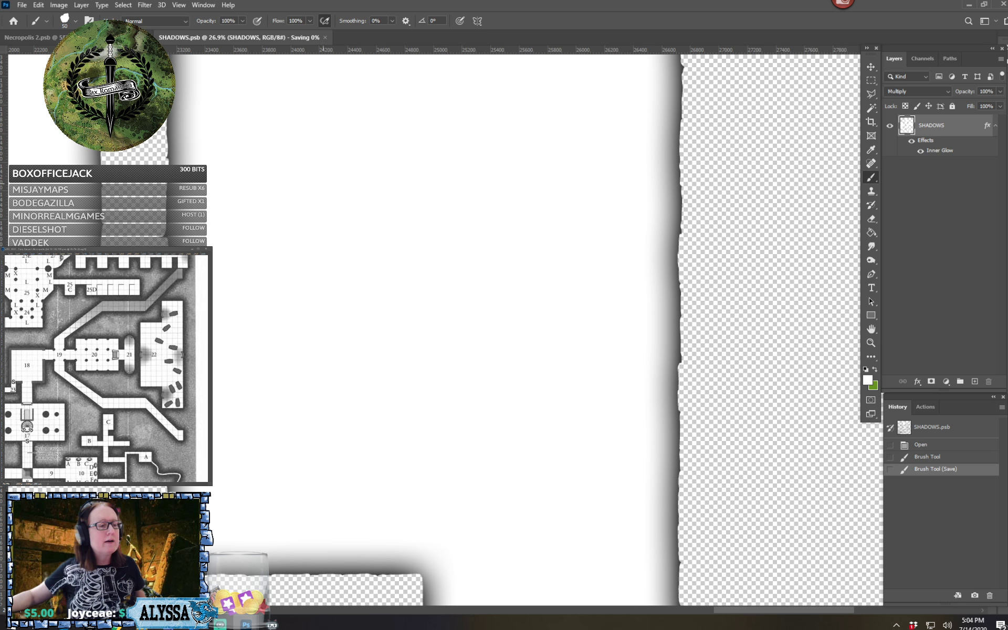
left_click(62, 38)
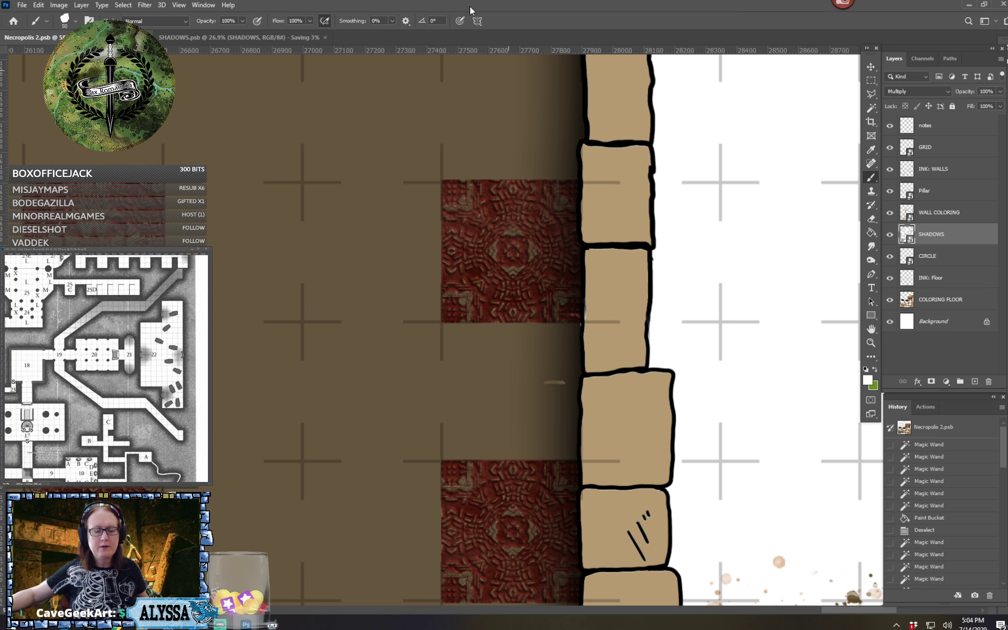
left_click(244, 37)
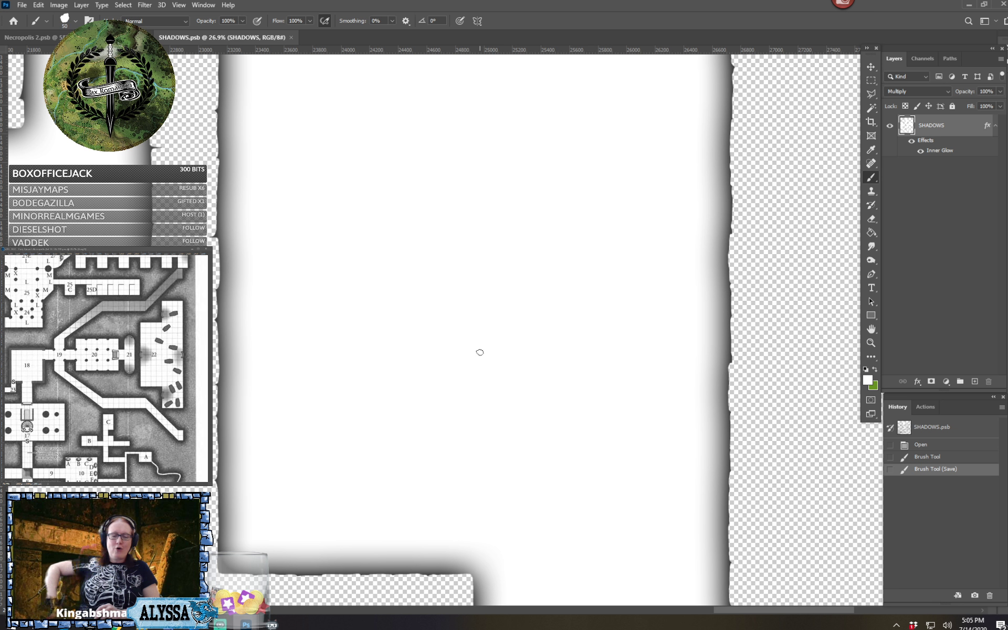
left_click(27, 37)
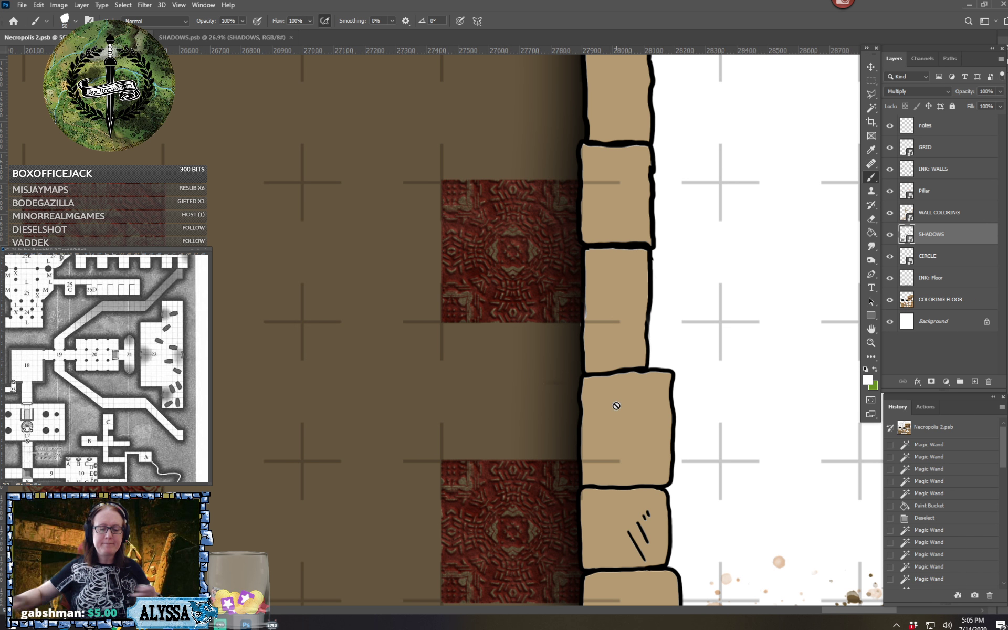
Sample the red from a patterned floor tile and set the foreground color to a lighter variant, 73392f
scroll(616, 406, "down", 5)
scroll(616, 406, "up", 4)
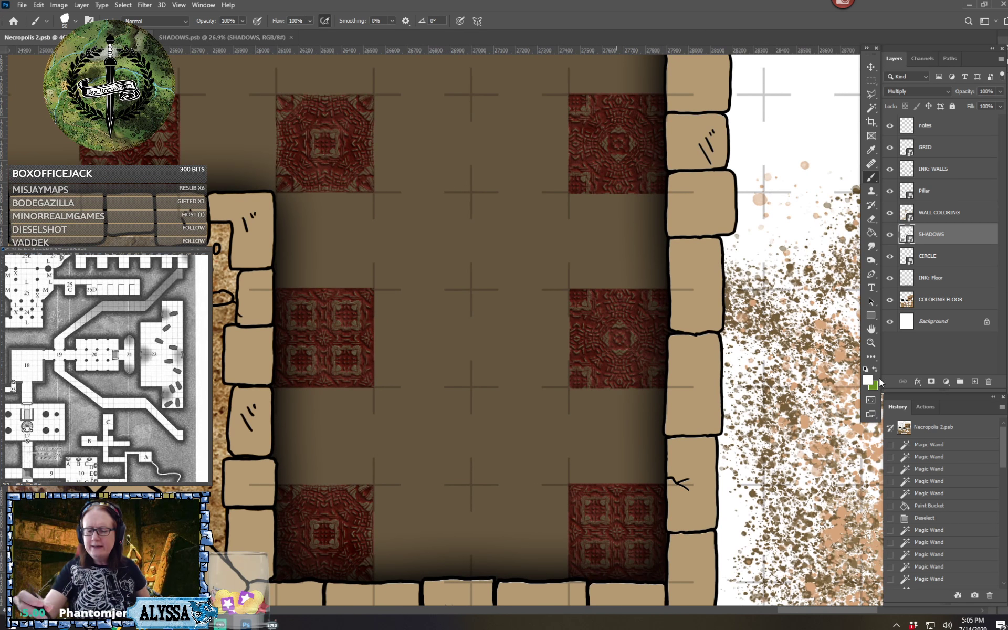
left_click(867, 379)
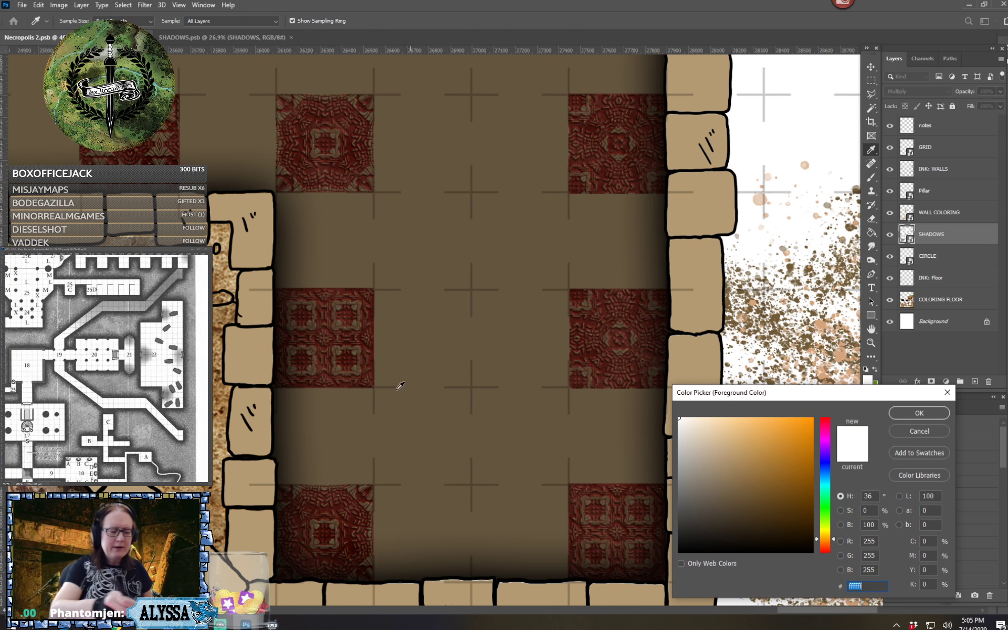
left_click(350, 379)
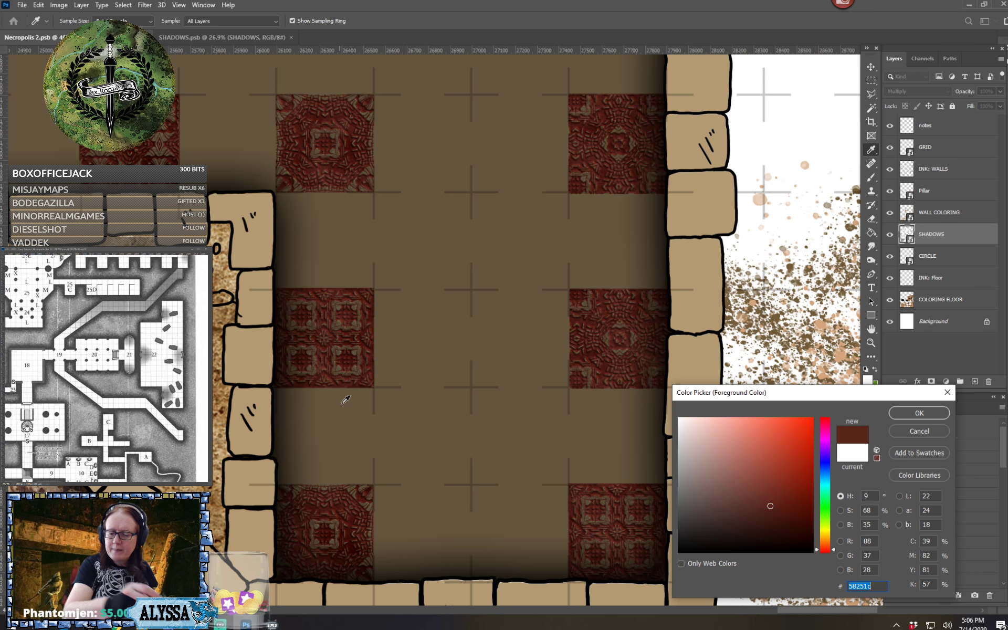
left_click(757, 491)
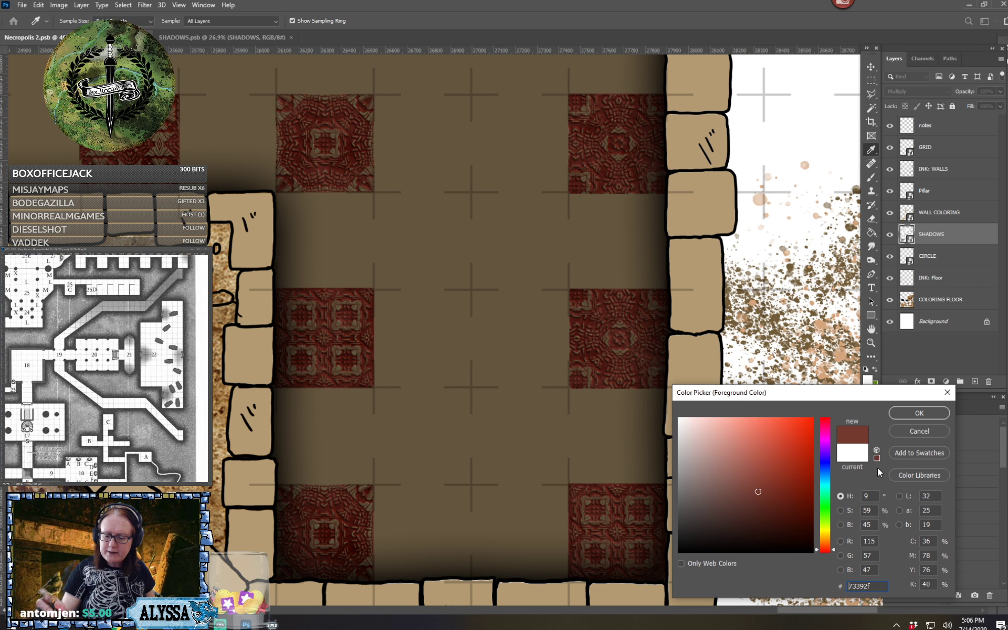
left_click(900, 417)
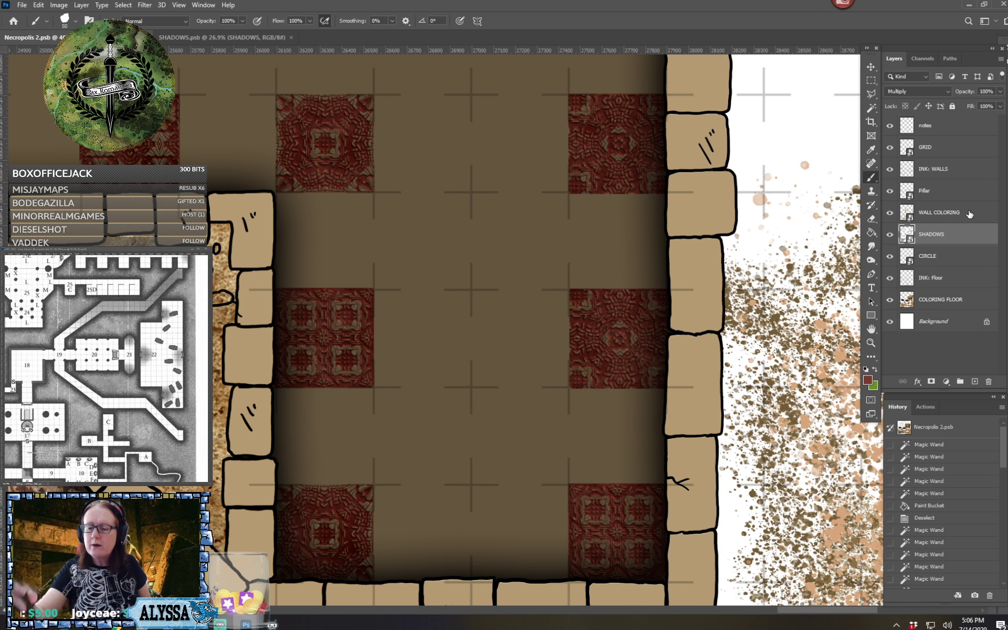
Paint loose diagonal red strokes on the COLORING FLOOR layer, across the plain floor between the two southwest patterned tiles and beyond
left_click(945, 301)
mouse_move(280, 396)
left_mouse_down()
mouse_move(336, 452)
mouse_move(315, 412)
mouse_move(340, 449)
left_mouse_up()
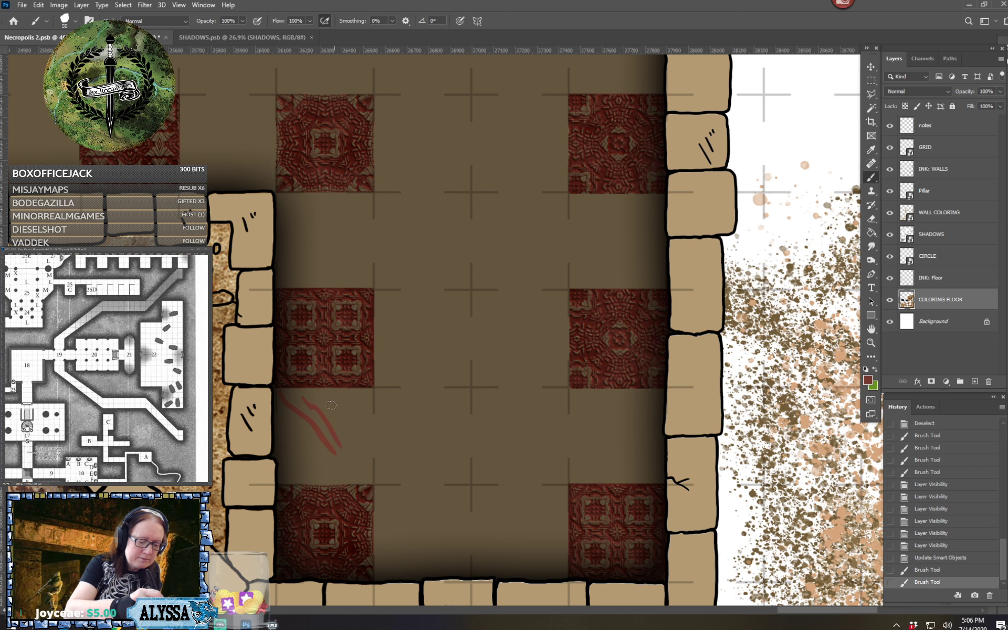
mouse_move(322, 391)
left_mouse_down()
mouse_move(363, 441)
mouse_move(355, 412)
mouse_move(374, 435)
left_mouse_up()
mouse_move(360, 388)
left_mouse_down()
mouse_move(389, 436)
mouse_move(378, 409)
mouse_move(383, 422)
left_mouse_up()
left_click_drag(385, 431, 419, 475)
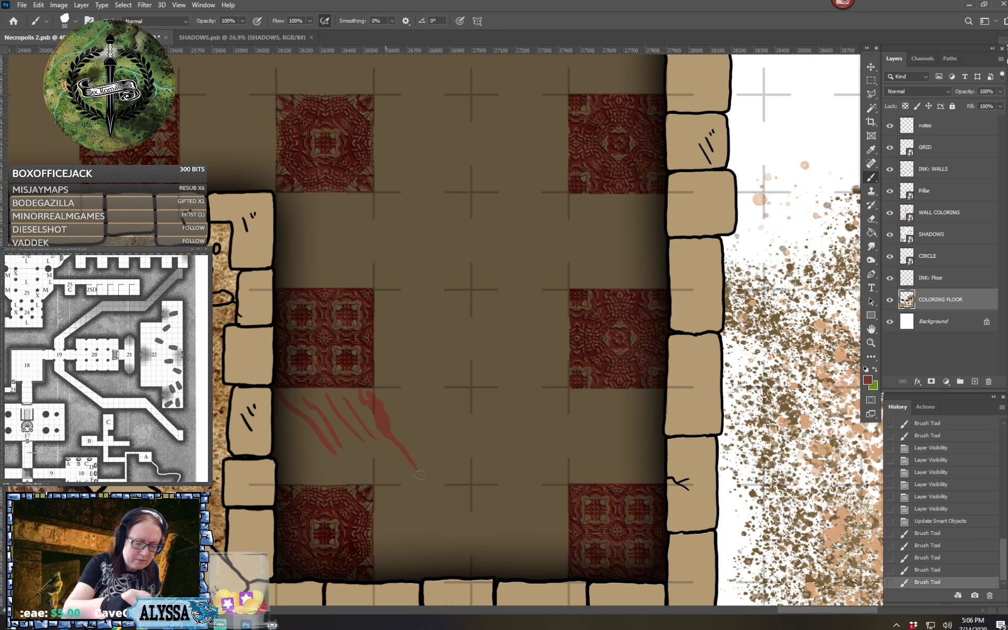
left_click_drag(403, 430, 472, 531)
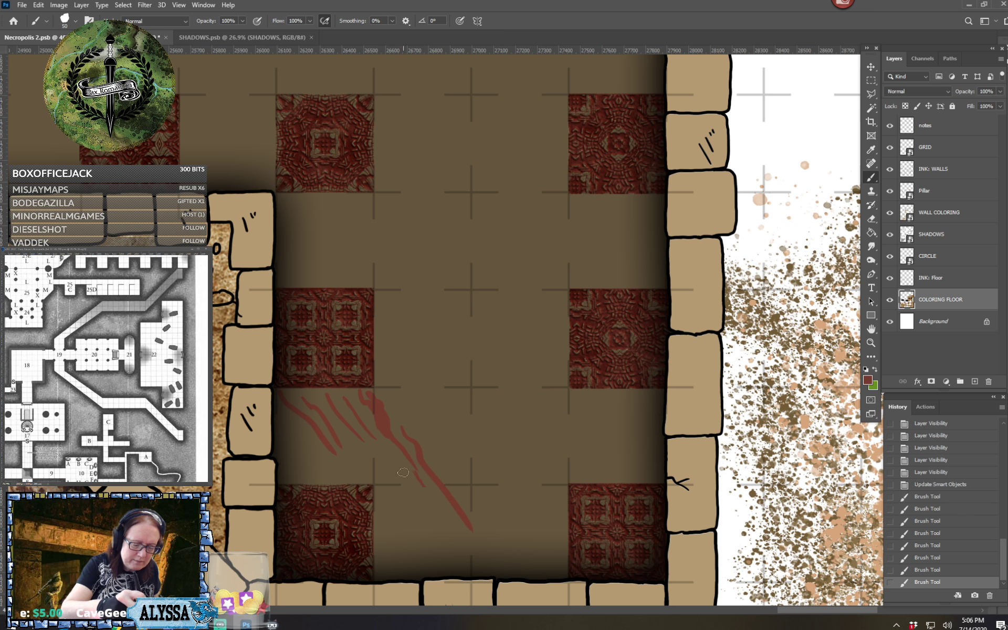
left_click_drag(383, 454, 430, 533)
mouse_move(349, 444)
left_mouse_down()
mouse_move(367, 473)
mouse_move(353, 464)
mouse_move(336, 477)
mouse_move(300, 435)
left_mouse_up()
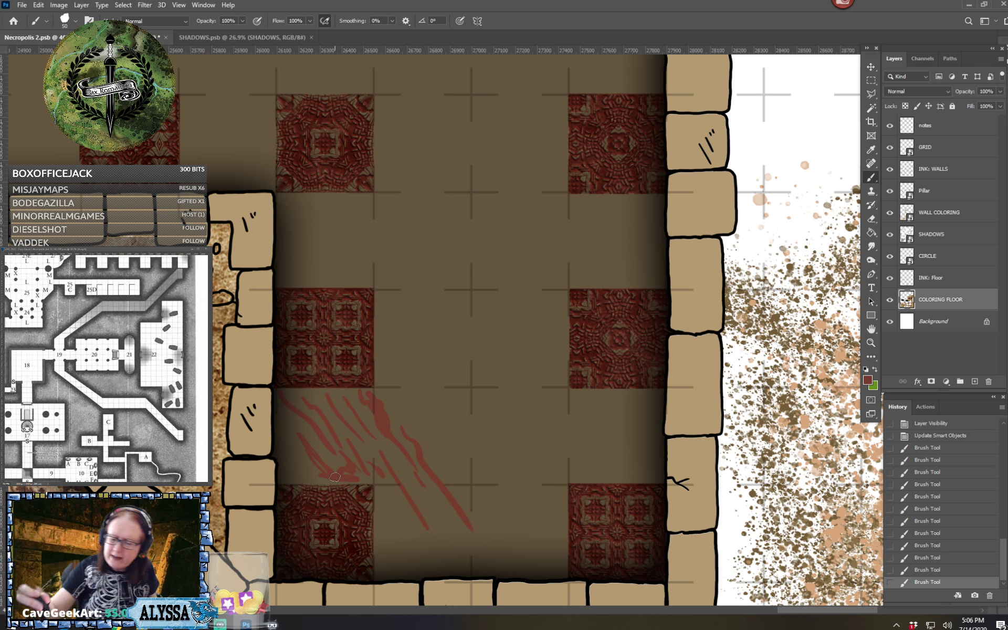
Choose a darker red as the foreground color and add diagonal strokes among the red ones on the room's southwest floor
left_click(867, 379)
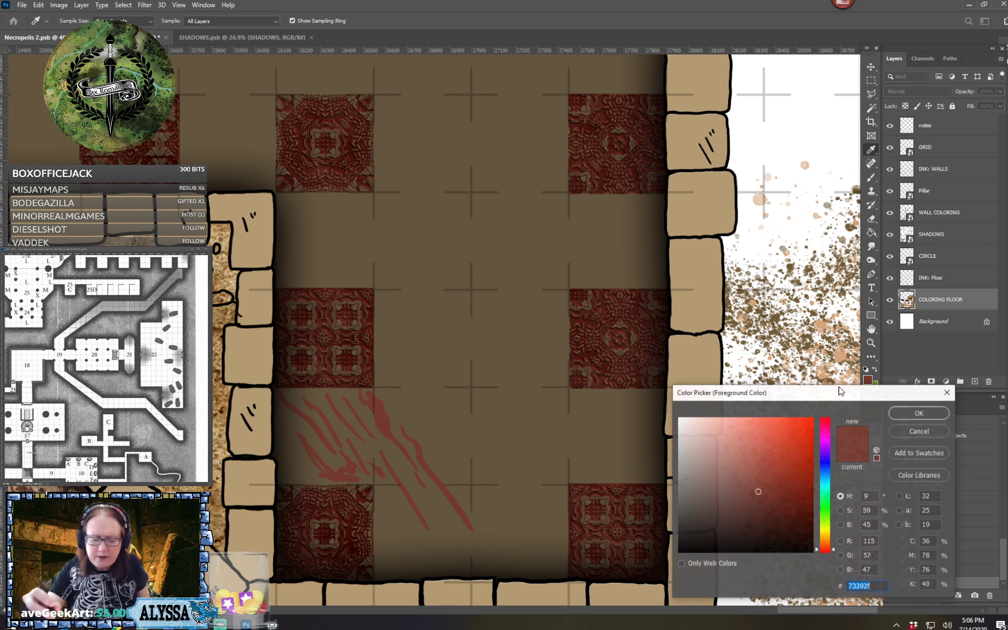
left_click(761, 501)
left_click(918, 413)
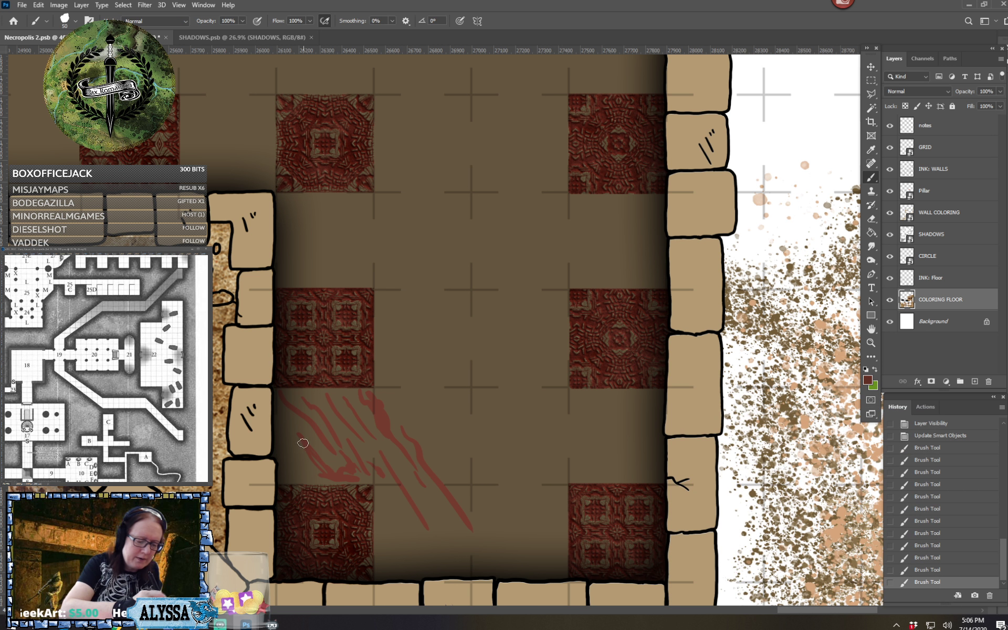
left_click_drag(303, 442, 339, 480)
left_click_drag(286, 444, 312, 480)
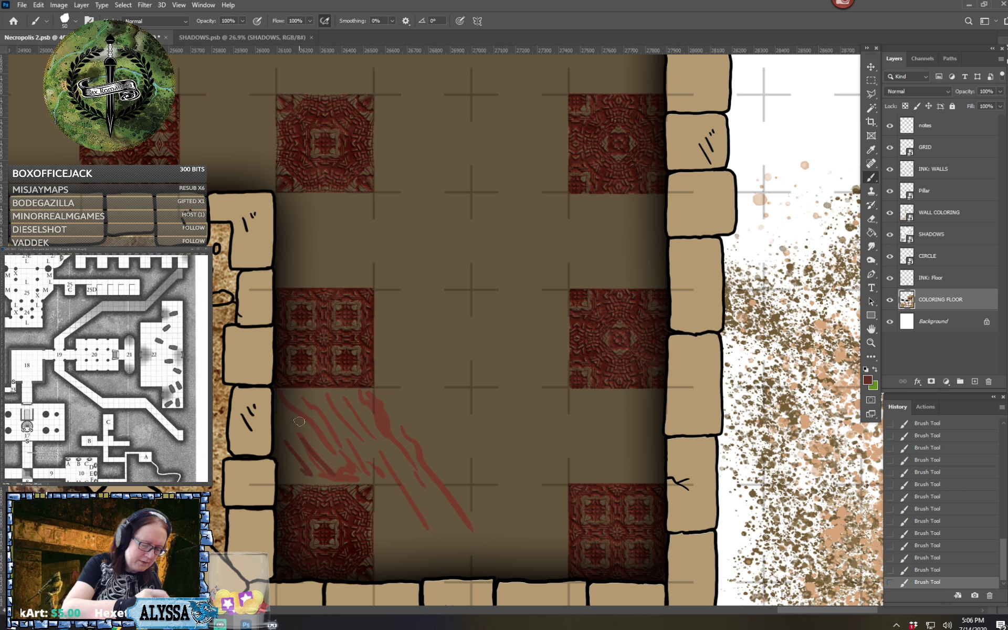
left_click_drag(308, 436, 337, 466)
mouse_move(311, 413)
left_mouse_down()
mouse_move(328, 436)
mouse_move(360, 421)
mouse_move(376, 442)
left_mouse_up()
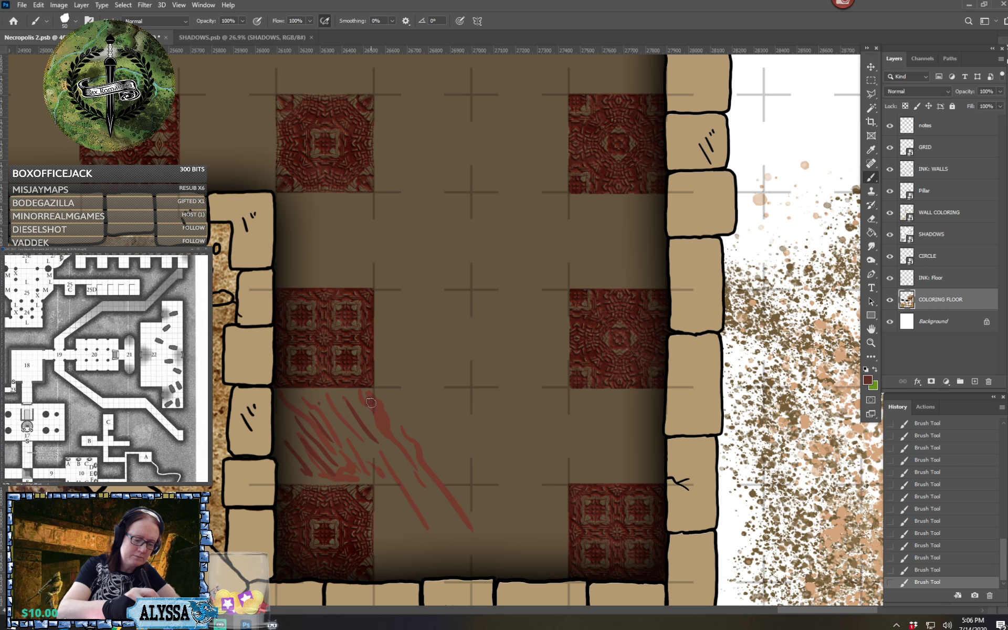
left_click_drag(380, 413, 385, 432)
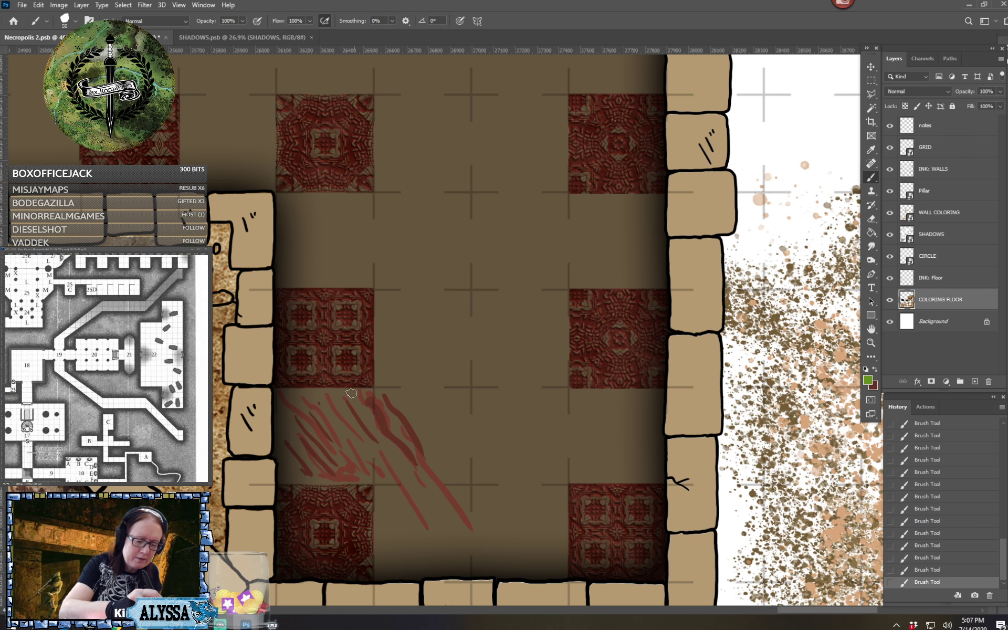
Paint two green strokes over the red ones and smear the first green stroke with the Smudge tool at 24% strength
left_click_drag(351, 395, 381, 440)
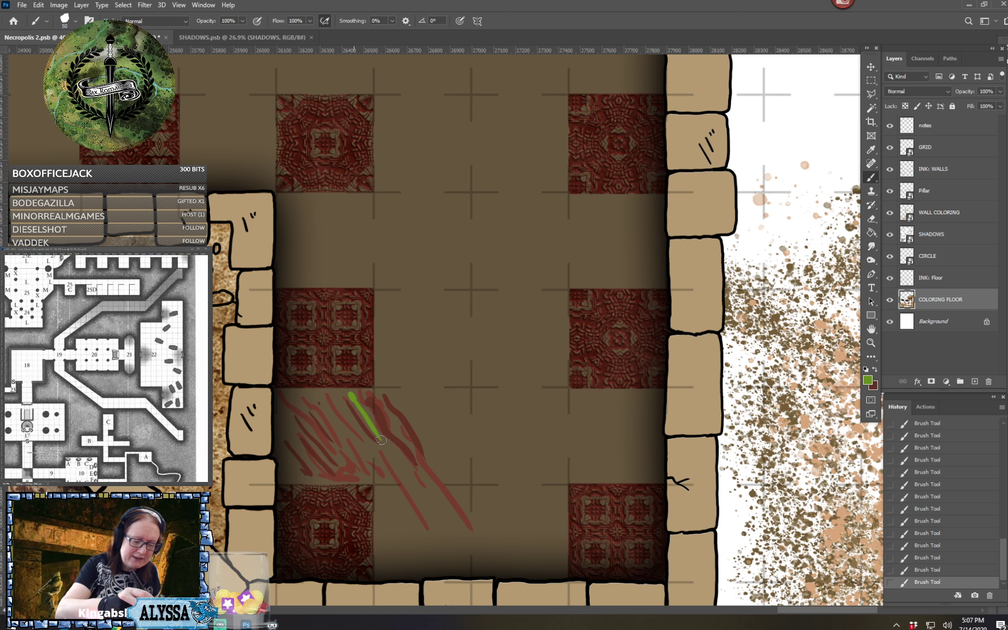
left_click_drag(377, 399, 421, 478)
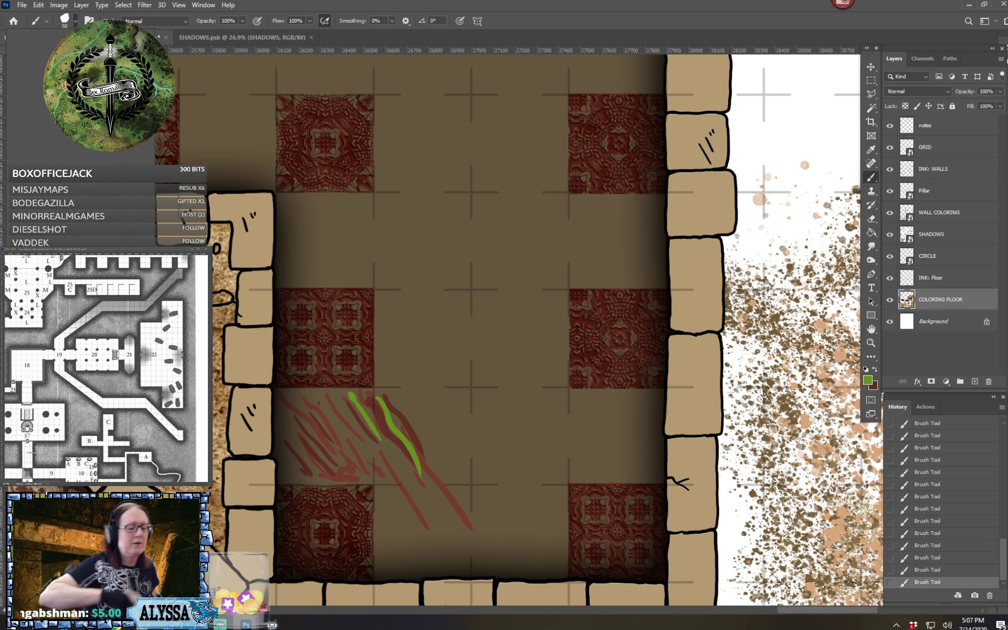
left_click(75, 21)
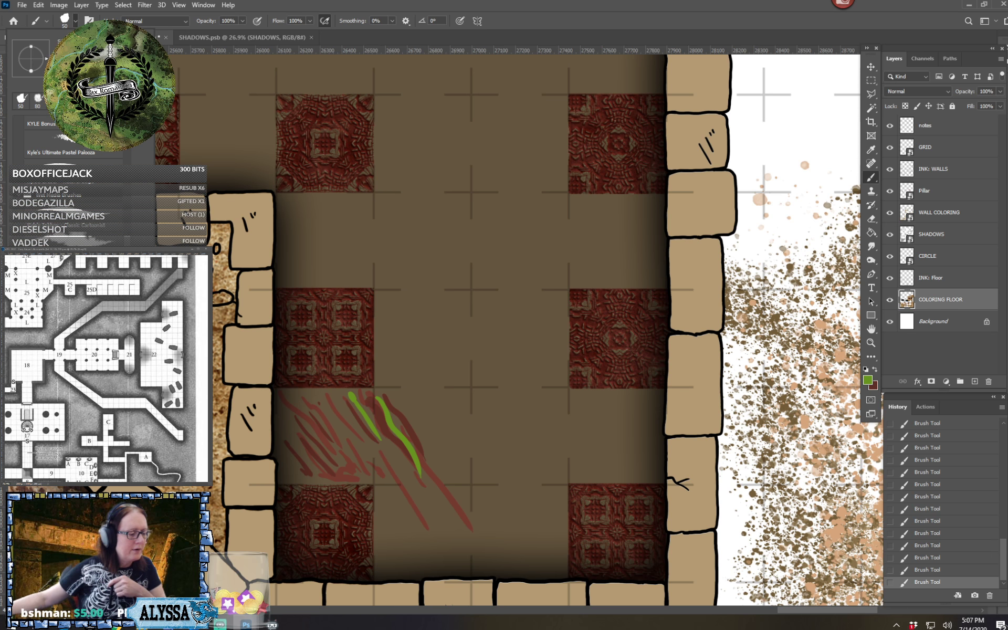
scroll(78, 157, "down", 1)
key("r")
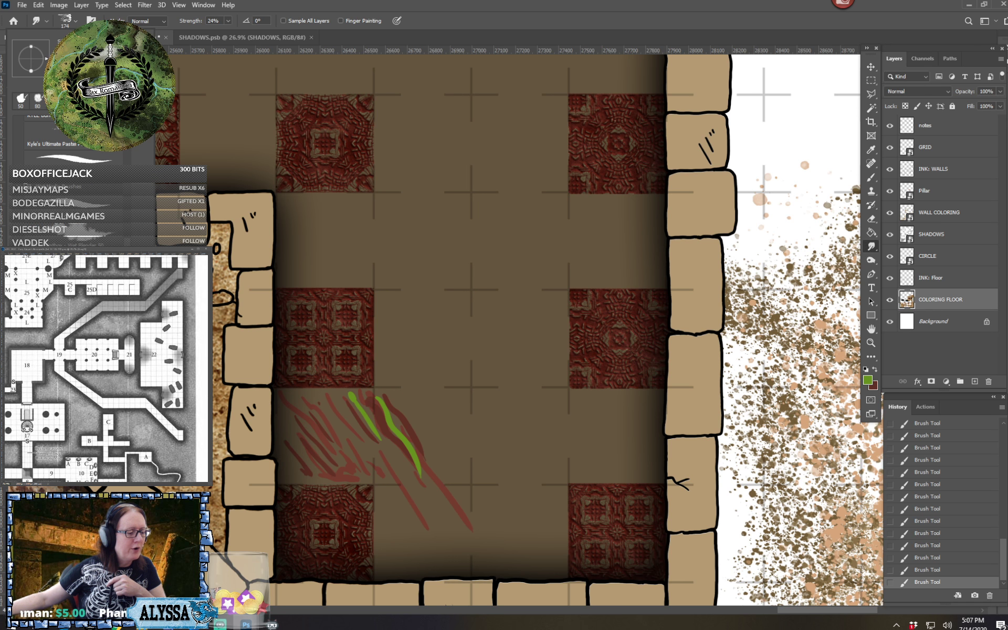
left_click(528, 5)
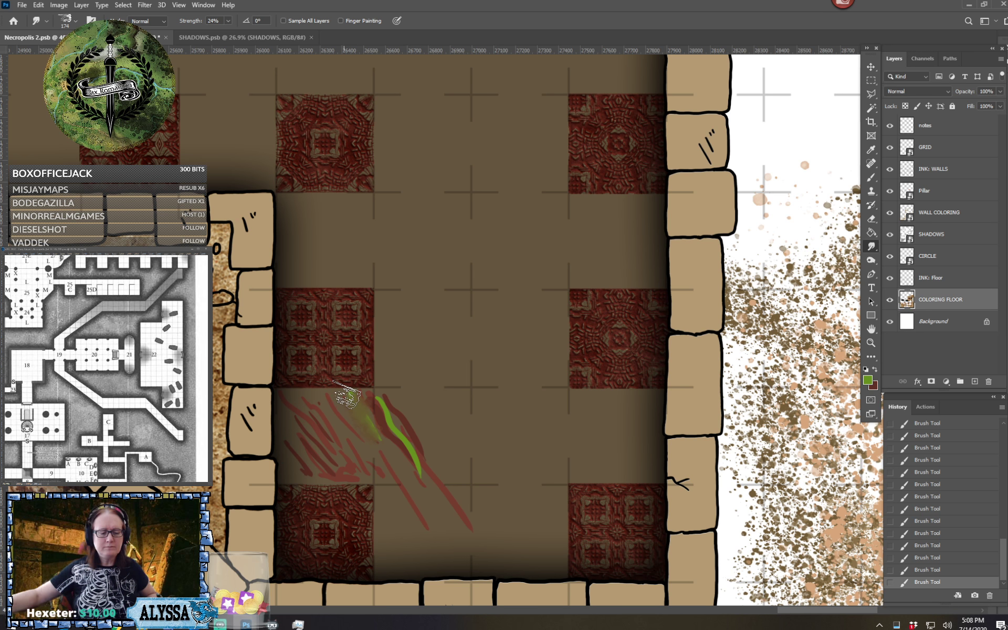
Examine the smudged color test and the checkered room's floor in relation to the surrounding corridors and rooms
scroll(347, 398, "left", 3)
scroll(347, 397, "down", 1)
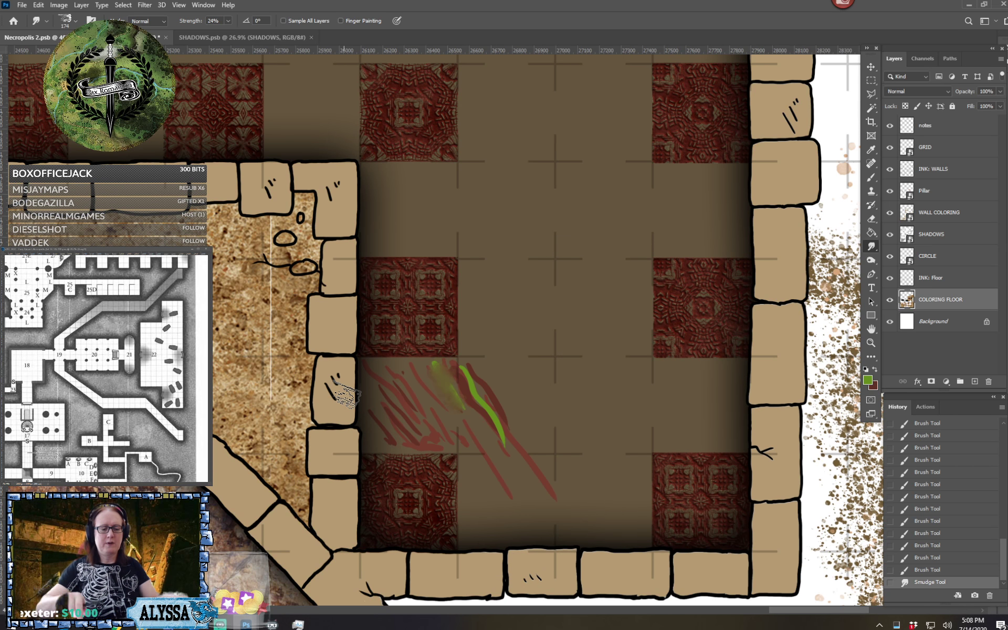
scroll(347, 395, "down", 5)
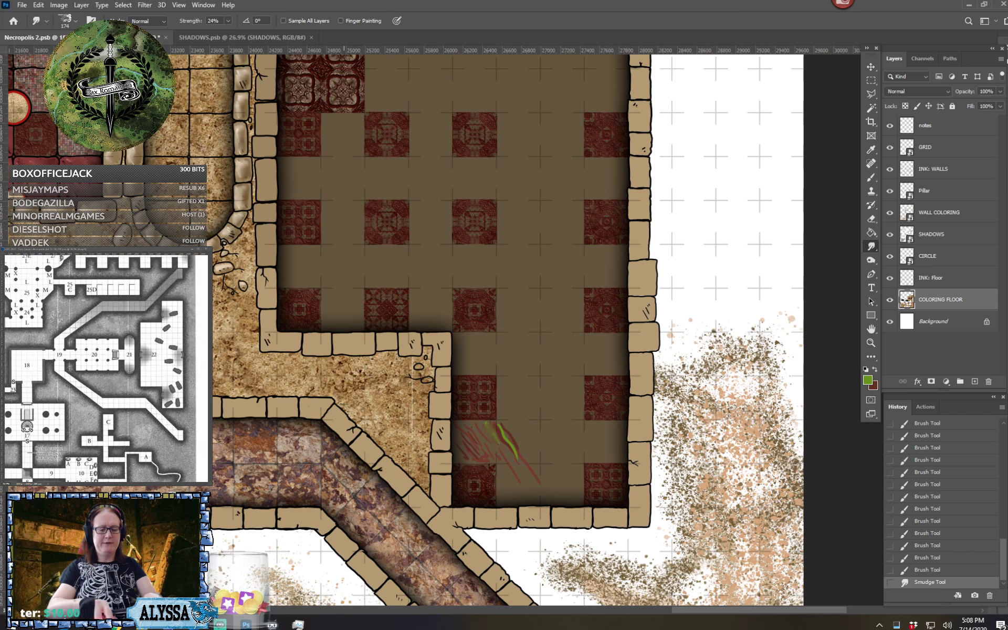
scroll(347, 396, "down", 1)
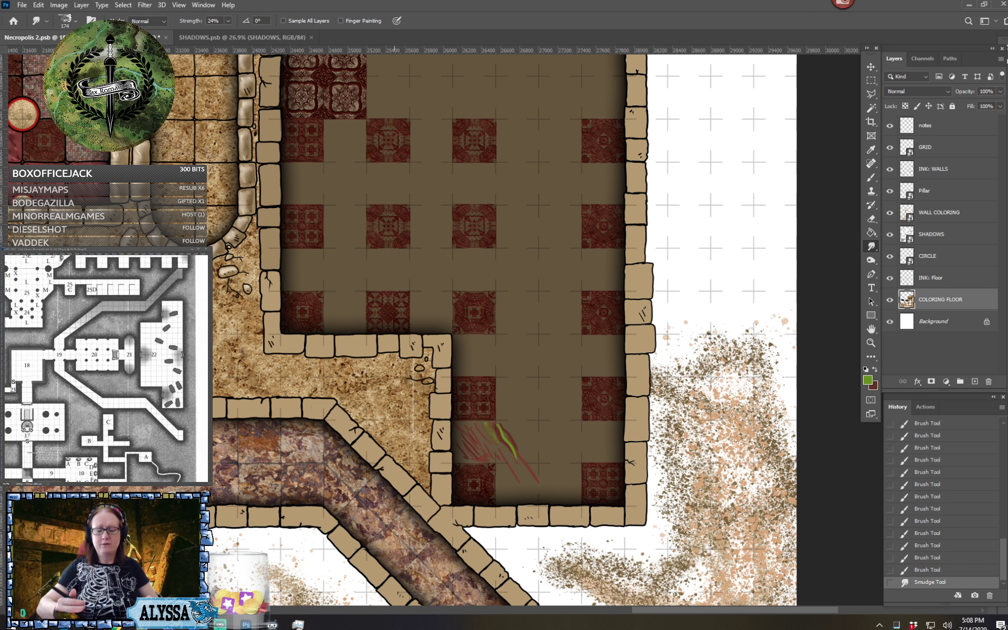
scroll(517, 493, "down", 1)
scroll(517, 472, "down", 1)
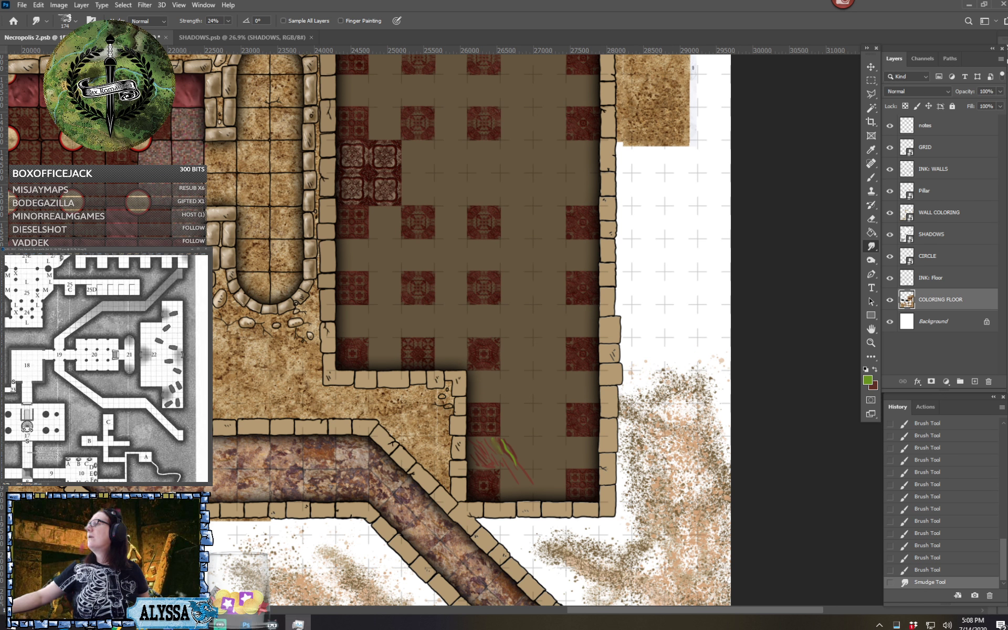
scroll(525, 516, "down", 1)
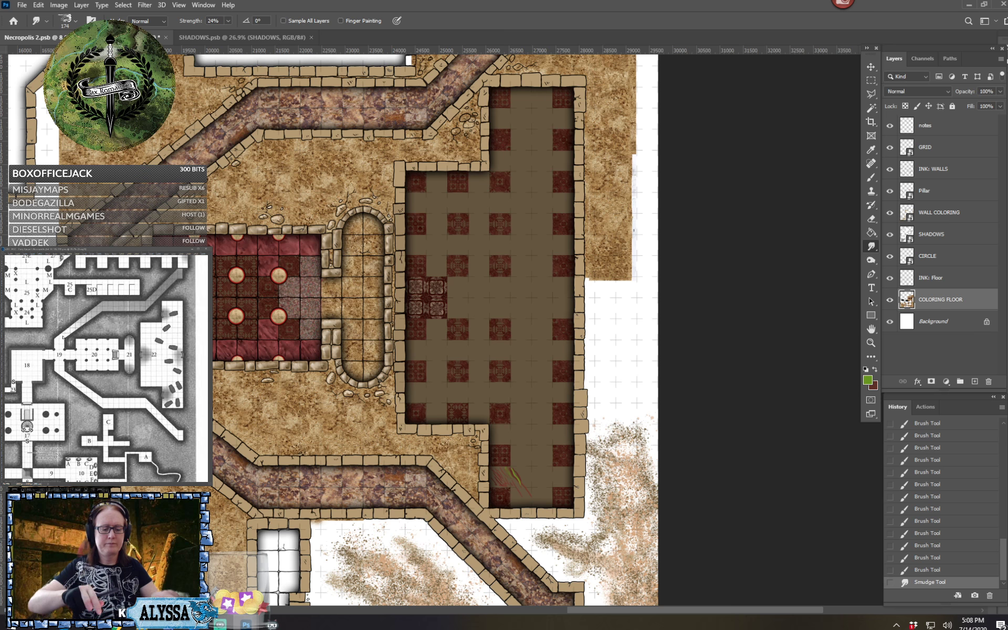
scroll(434, 330, "left", 3)
scroll(434, 330, "down", 1)
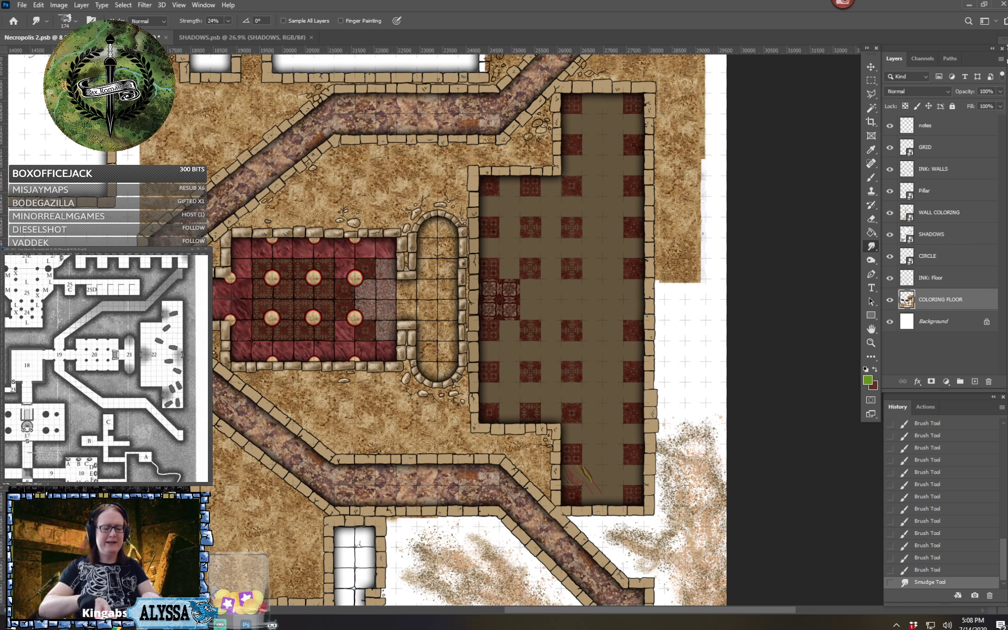
Smear the remaining green stroke and the longest red strokes with the Smudge tool on the room's southwest floor
scroll(558, 487, "down", 2)
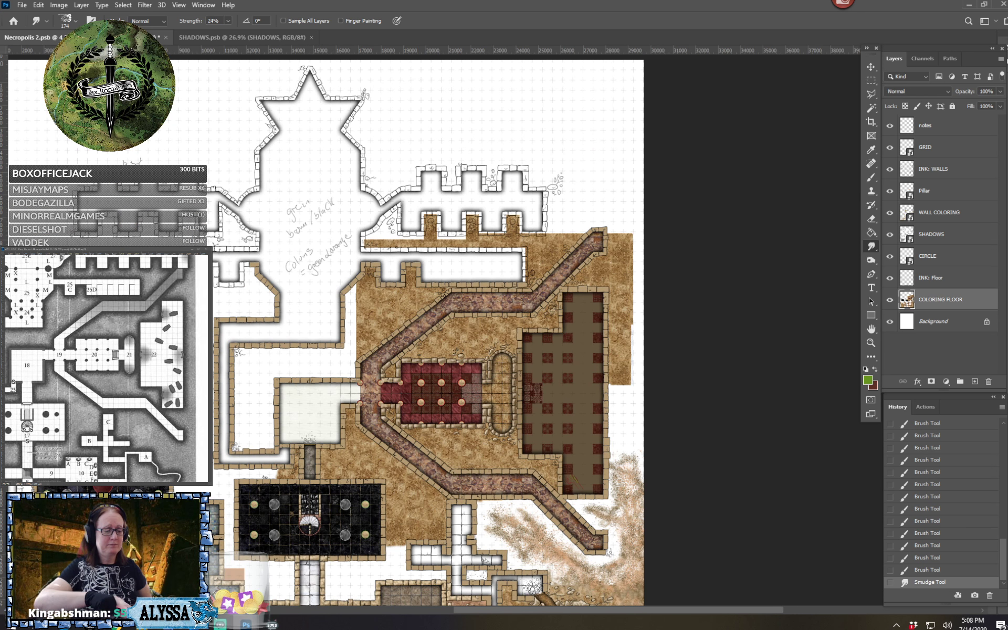
left_click_drag(559, 486, 557, 328)
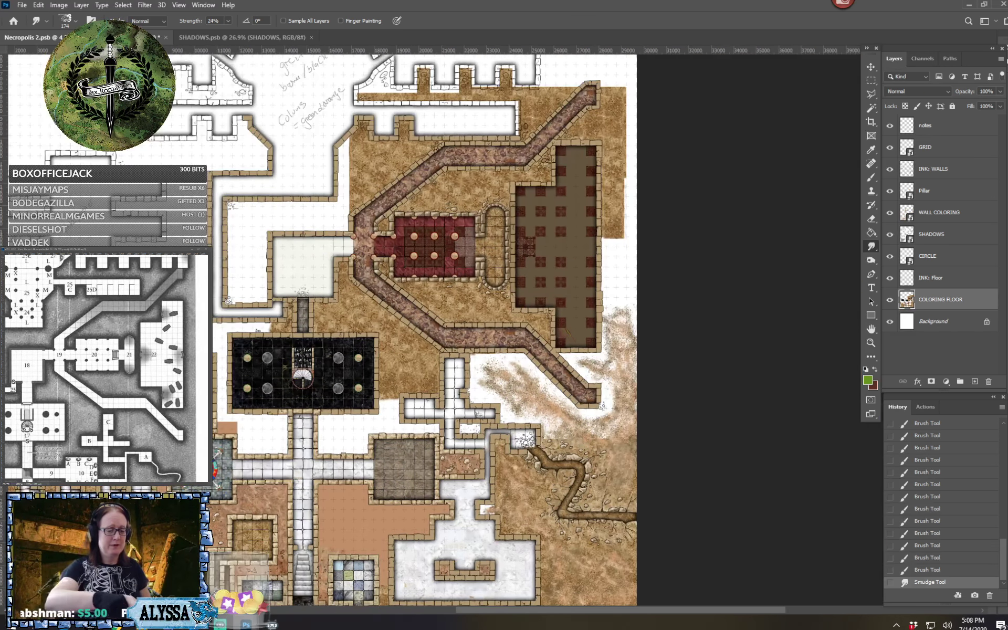
scroll(534, 317, "up", 5)
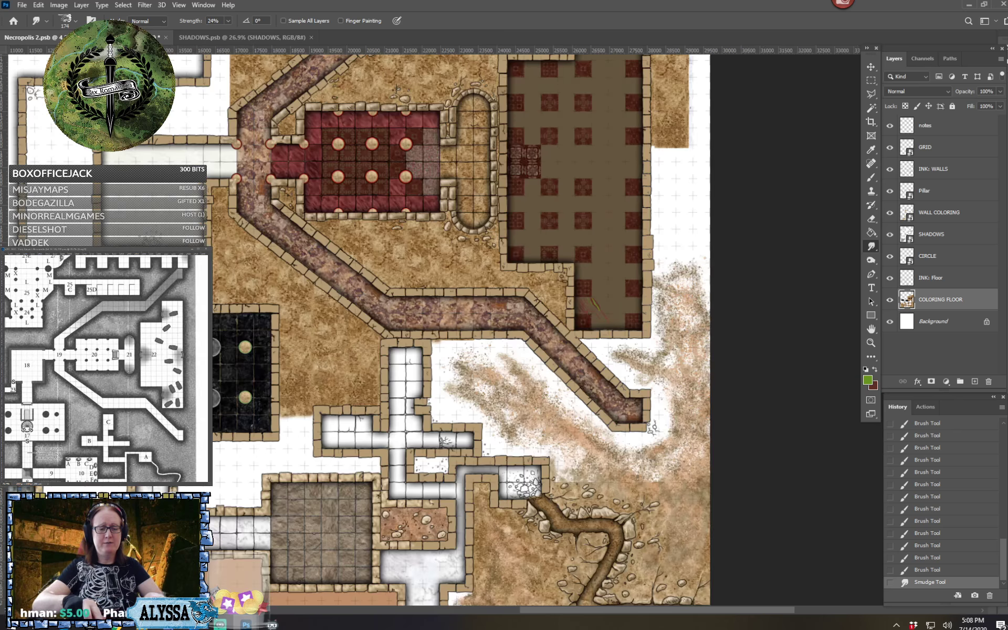
scroll(627, 268, "up", 5)
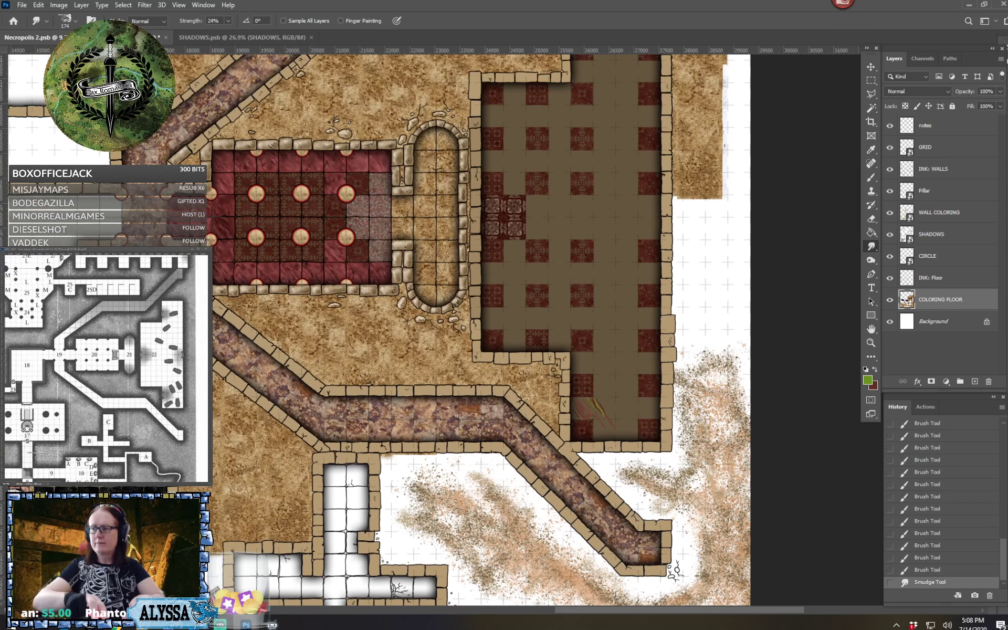
scroll(659, 484, "up", 3)
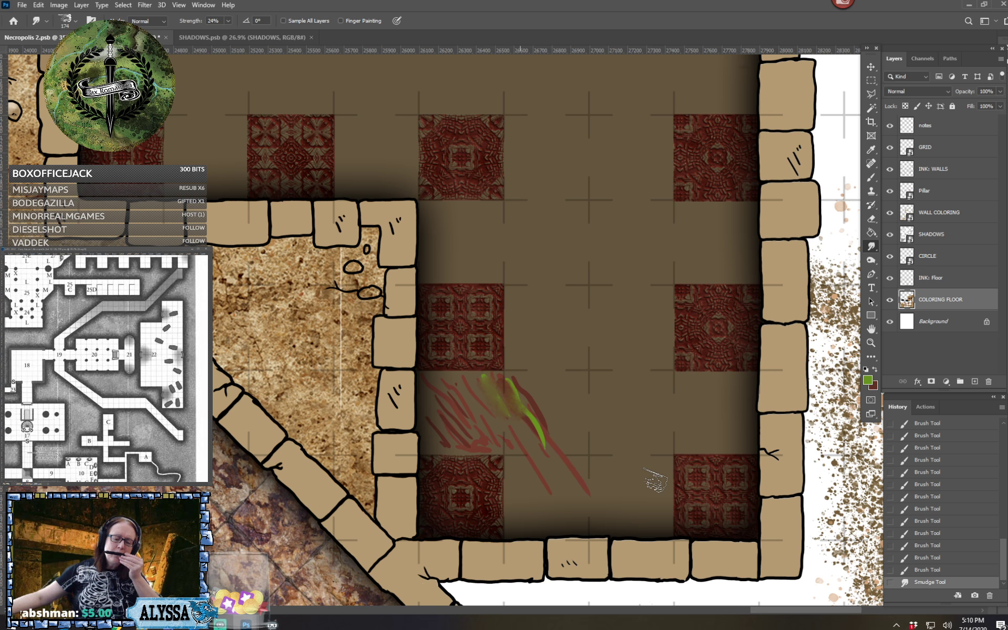
mouse_move(537, 397)
left_mouse_down()
mouse_move(535, 420)
mouse_move(543, 391)
left_mouse_up()
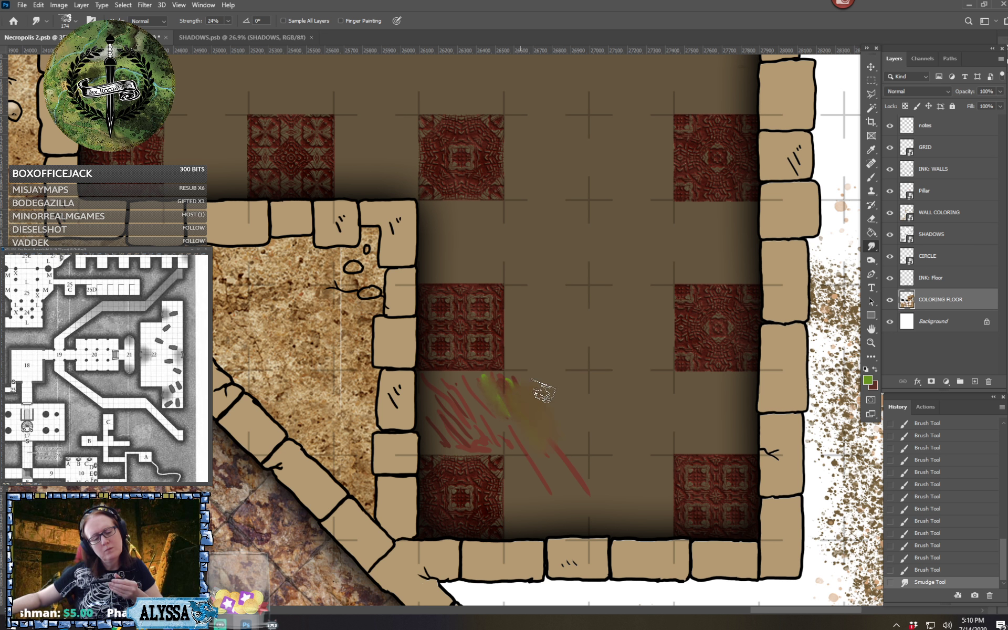
left_click_drag(556, 466, 581, 482)
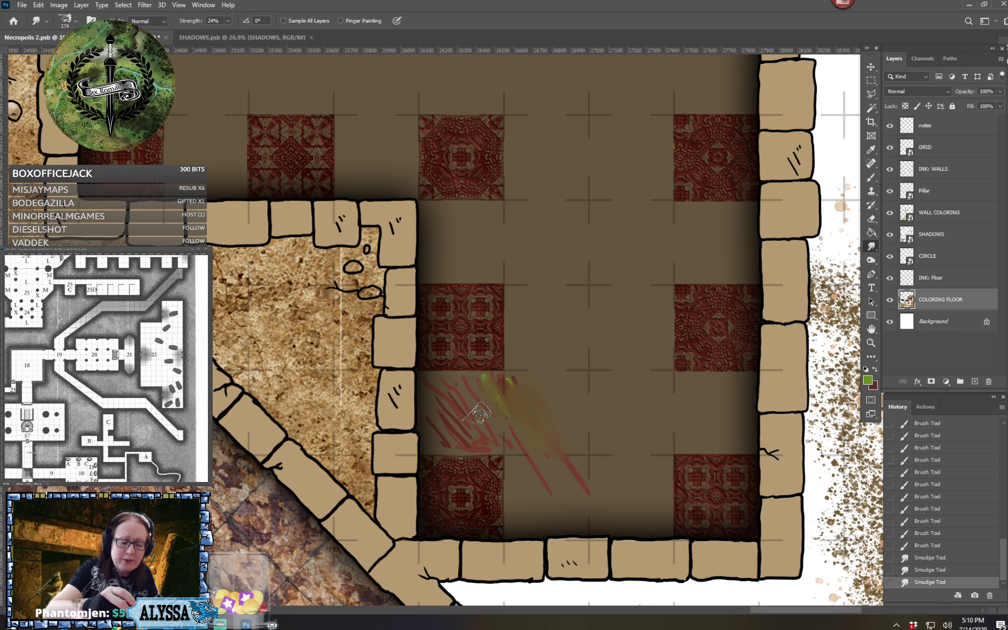
Smudge the red hatching and the leftover green into a soft blend between the two southwest patterned tiles
left_click_drag(475, 395, 507, 436)
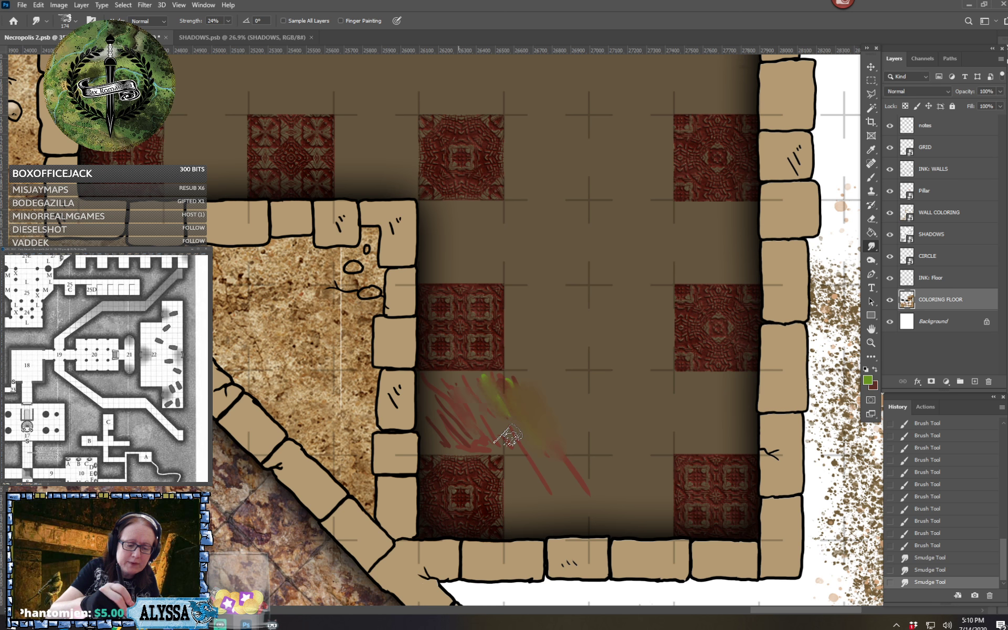
mouse_move(445, 413)
left_mouse_down()
mouse_move(470, 440)
mouse_move(460, 410)
mouse_move(500, 441)
mouse_move(437, 425)
mouse_move(450, 441)
mouse_move(479, 446)
mouse_move(448, 400)
mouse_move(487, 432)
mouse_move(448, 439)
mouse_move(460, 447)
mouse_move(533, 447)
left_mouse_up()
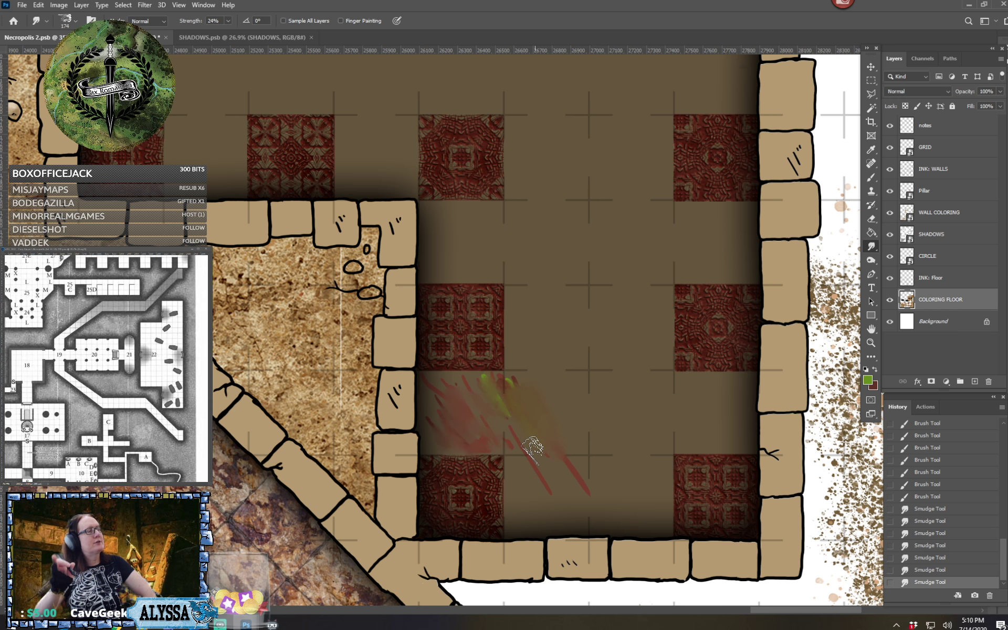
left_click_drag(502, 410, 515, 414)
mouse_move(516, 390)
left_mouse_down()
mouse_move(477, 380)
mouse_move(540, 416)
left_mouse_up()
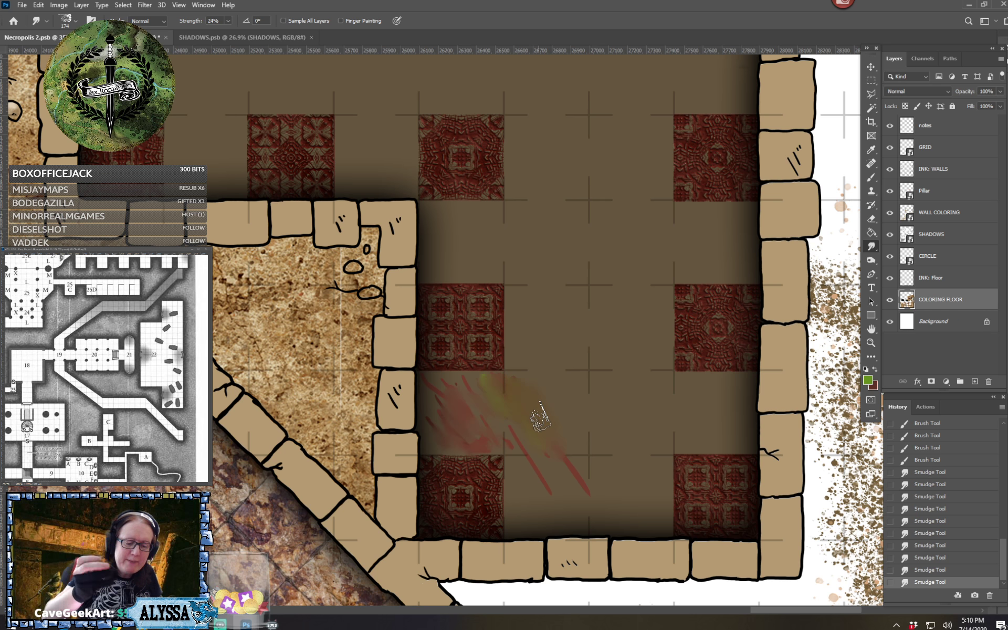
mouse_move(455, 384)
left_mouse_down()
mouse_move(432, 427)
mouse_move(517, 443)
left_mouse_up()
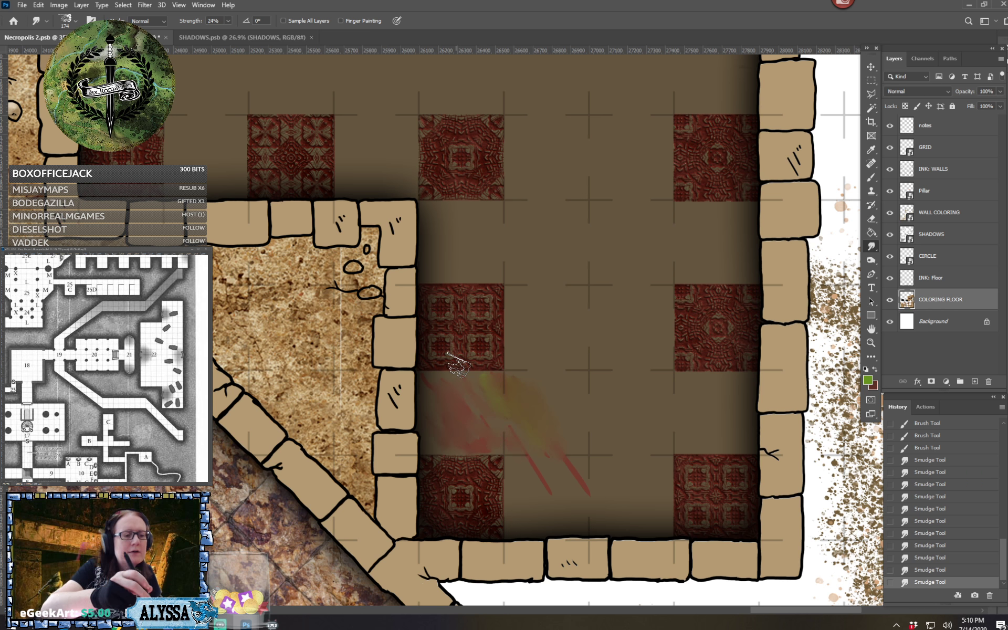
mouse_move(458, 364)
left_mouse_down()
mouse_move(515, 421)
mouse_move(505, 422)
mouse_move(541, 488)
mouse_move(507, 442)
mouse_move(527, 416)
mouse_move(573, 461)
mouse_move(569, 444)
mouse_move(619, 462)
left_mouse_up()
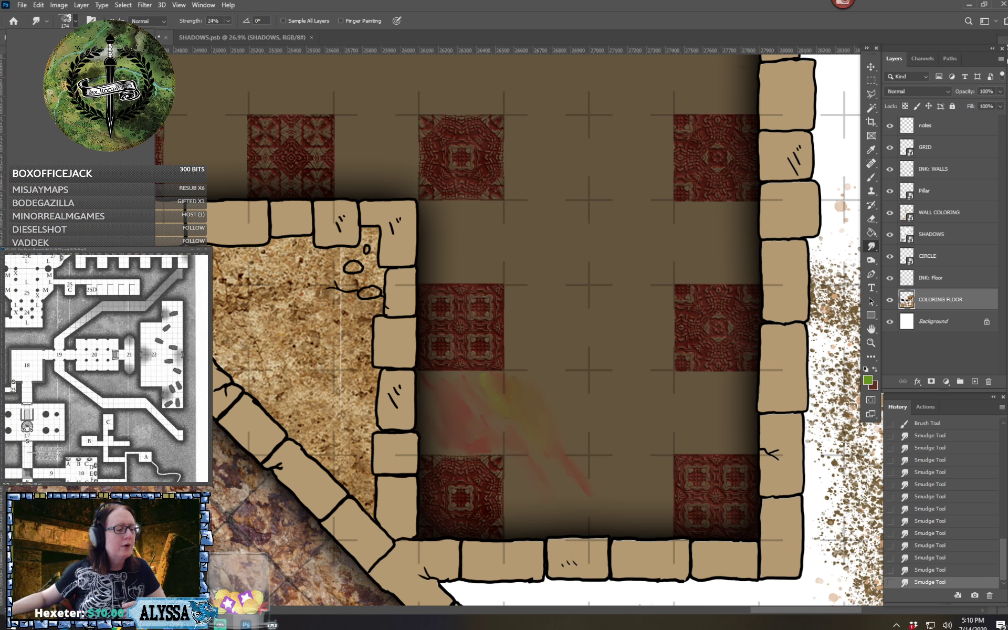
Switch to the Brush tool at size 75 and paint one diagonal green stroke over the western part of the smudged color
left_click(71, 20)
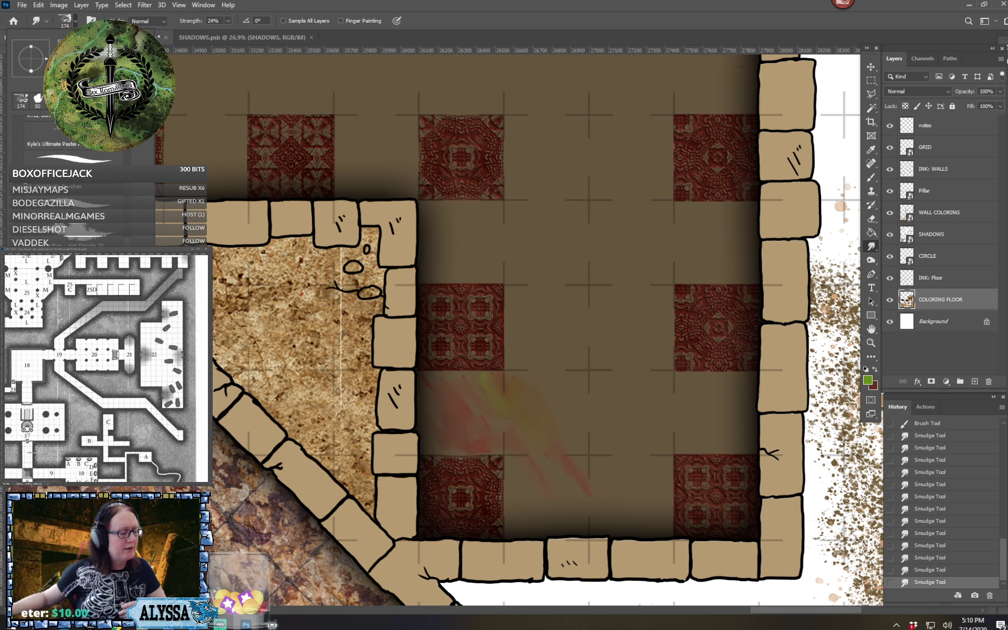
key("b")
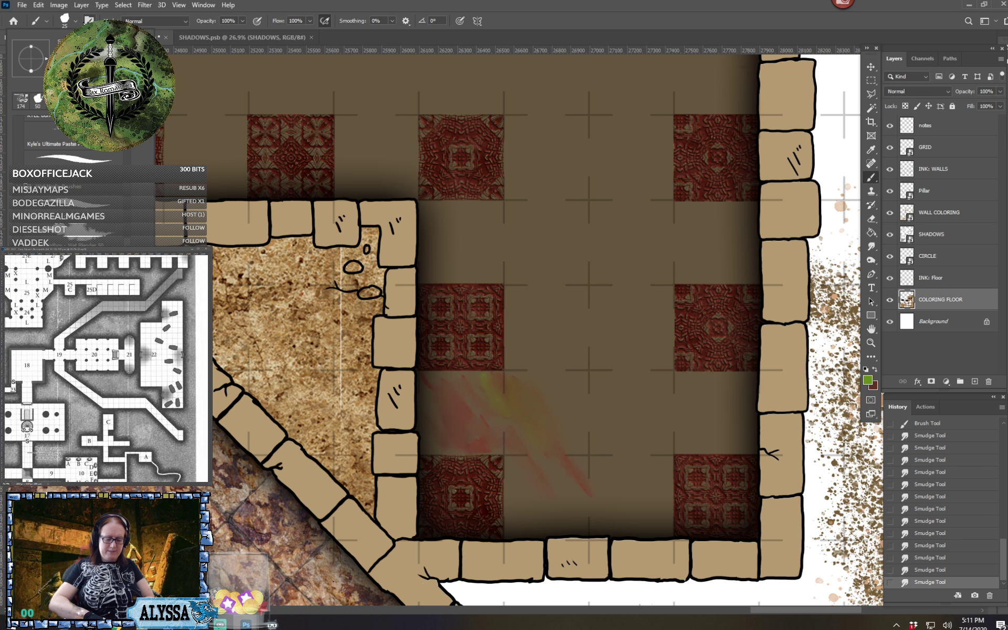
key("Return")
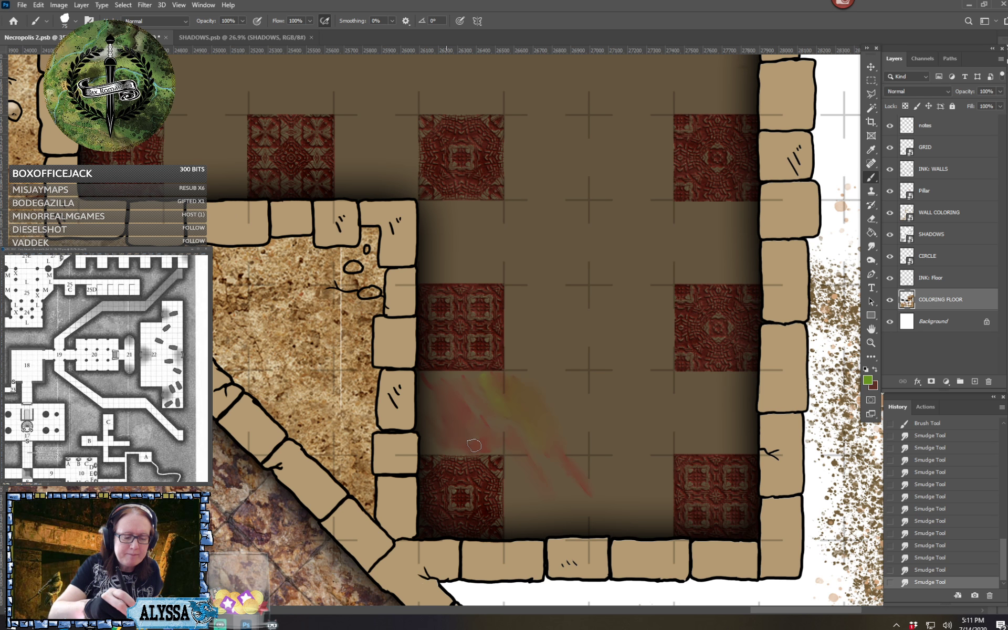
left_click_drag(434, 381, 471, 442)
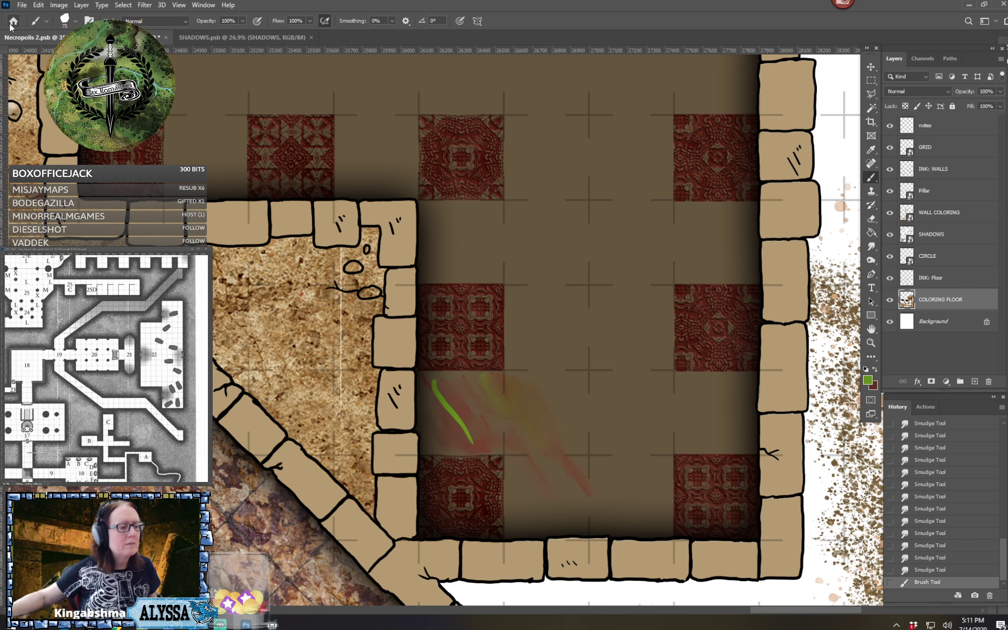
Deactivate drive D:\ in the Scratch Disks preferences, keeping only drive C:\ active
left_click(23, 6)
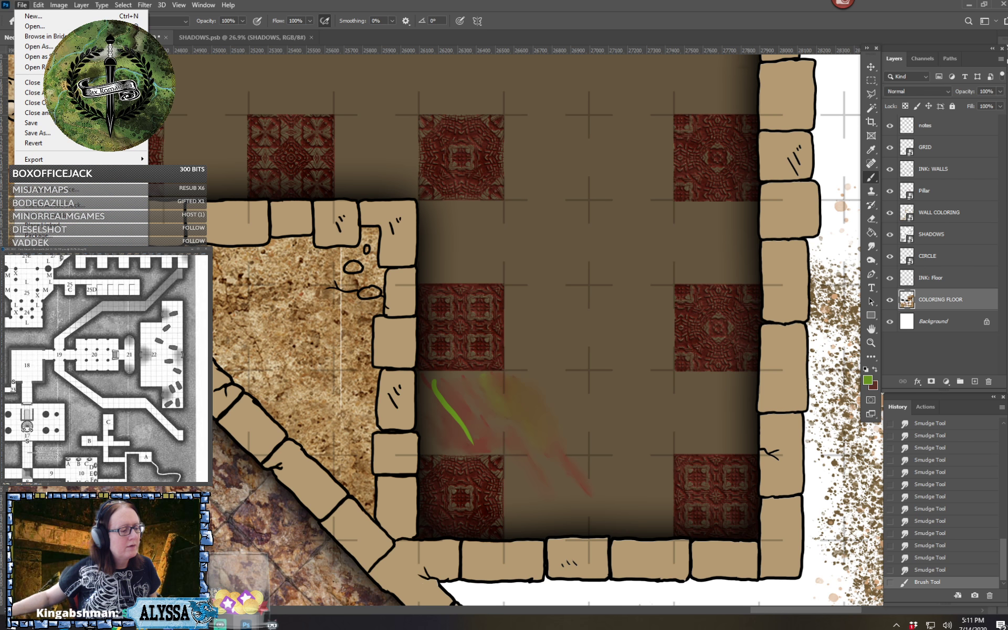
mouse_move(38, 6)
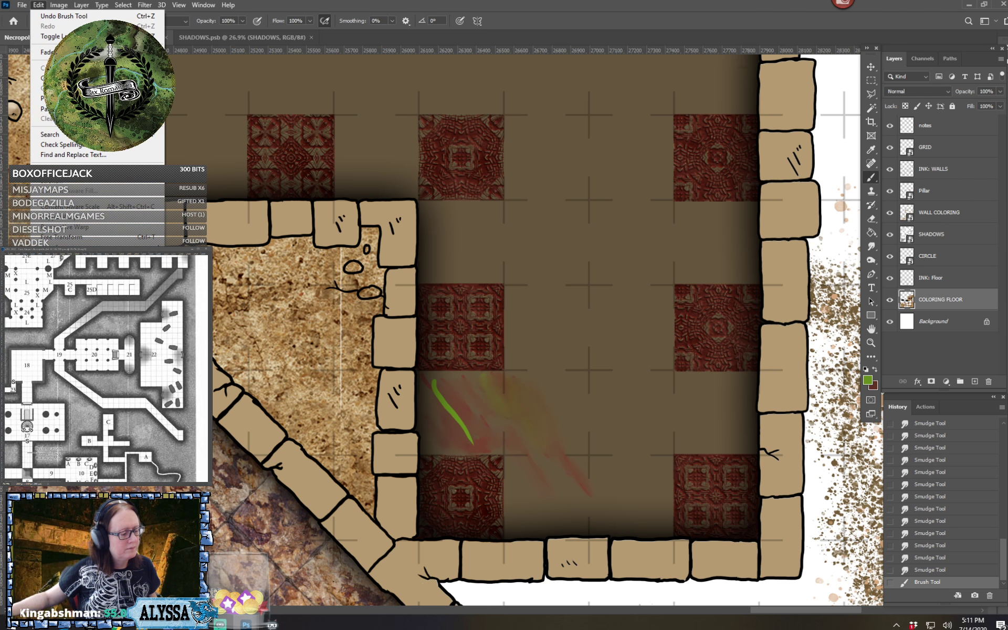
mouse_move(63, 437)
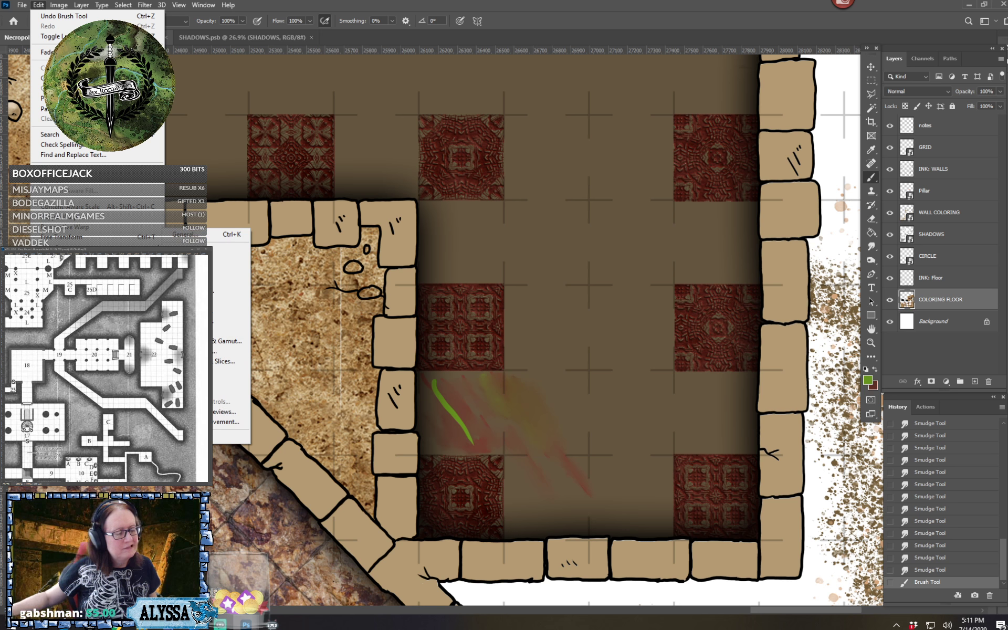
left_click(231, 320)
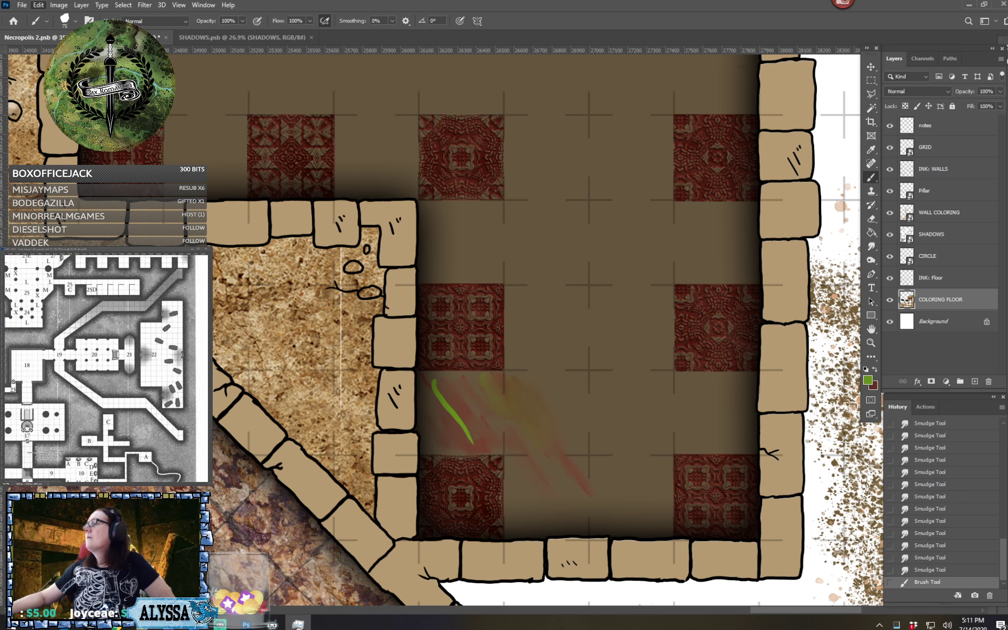
left_click(41, 373)
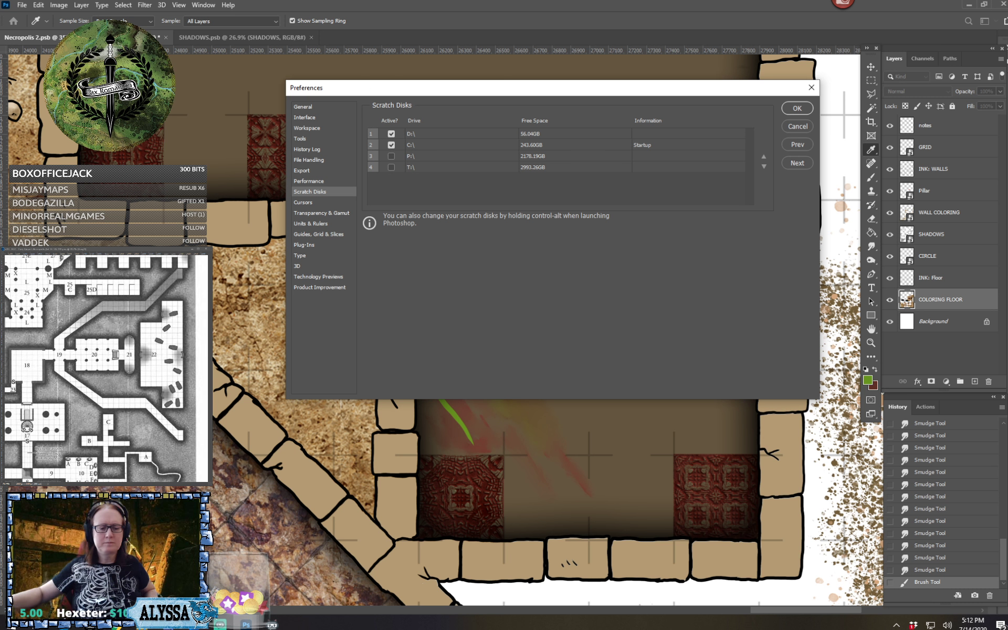
left_click_drag(519, 95, 576, 269)
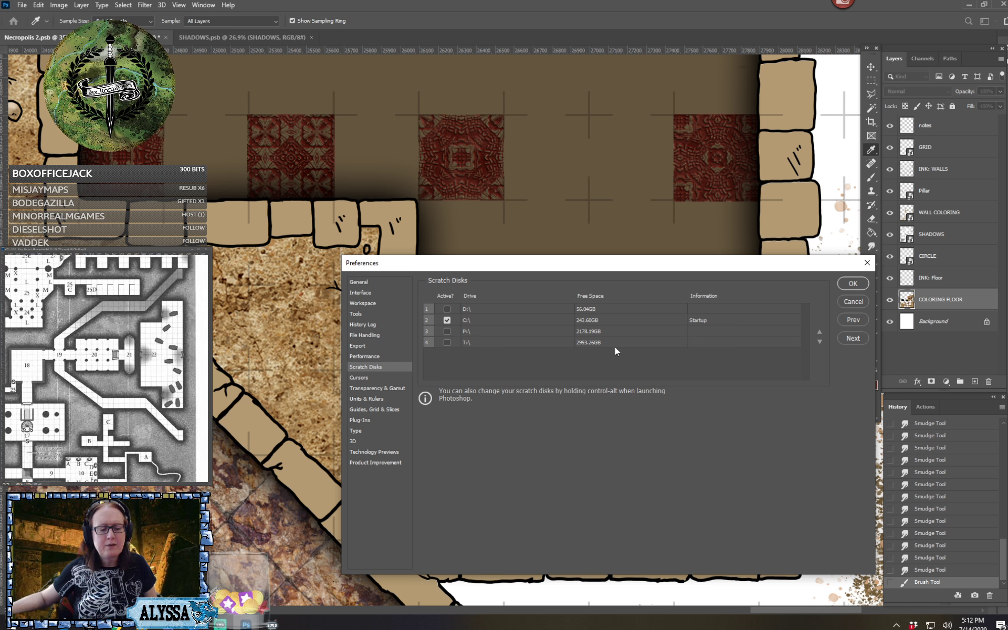
left_click_drag(733, 272, 695, 276)
left_click(789, 288)
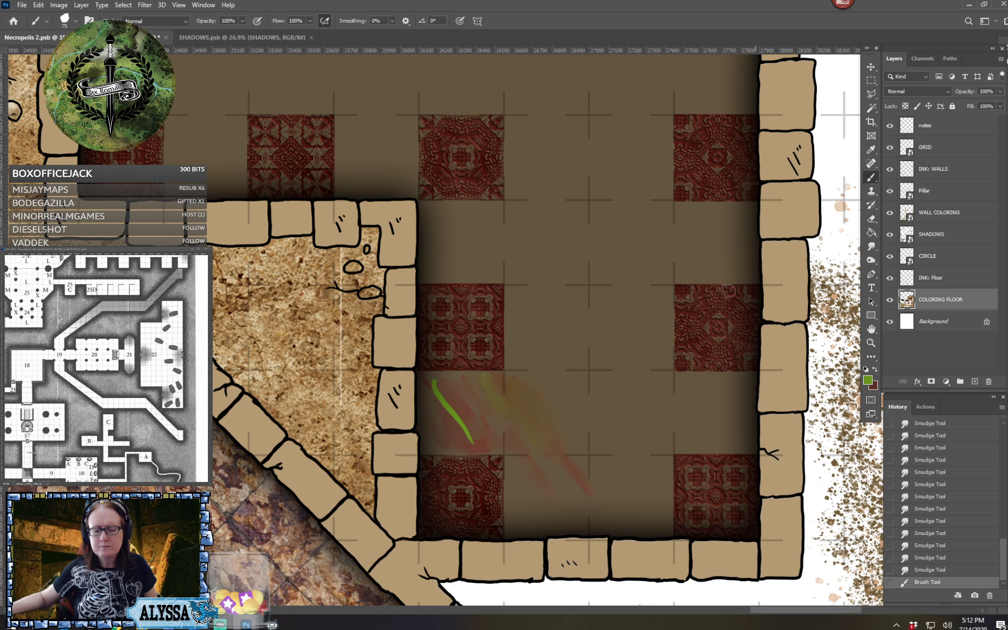
Paint three more diagonal green strokes beside the first one on the smudged floor patch
key("b")
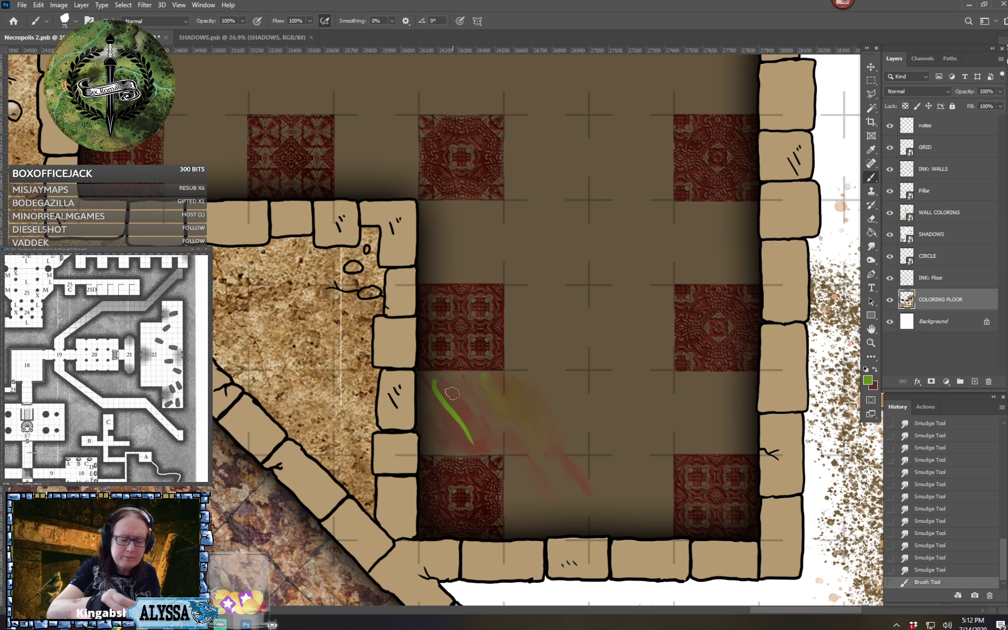
left_click_drag(450, 380, 490, 444)
left_click_drag(481, 383, 498, 412)
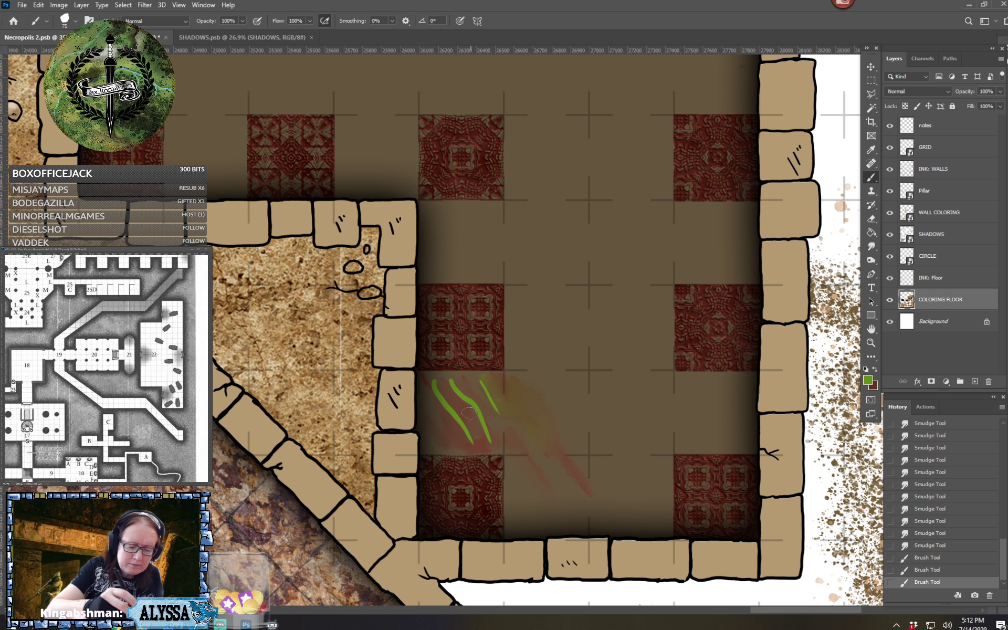
left_click_drag(436, 413, 455, 436)
Swap the foreground color to dark red and paint diagonal strokes between and beside the green ones
left_click(875, 369)
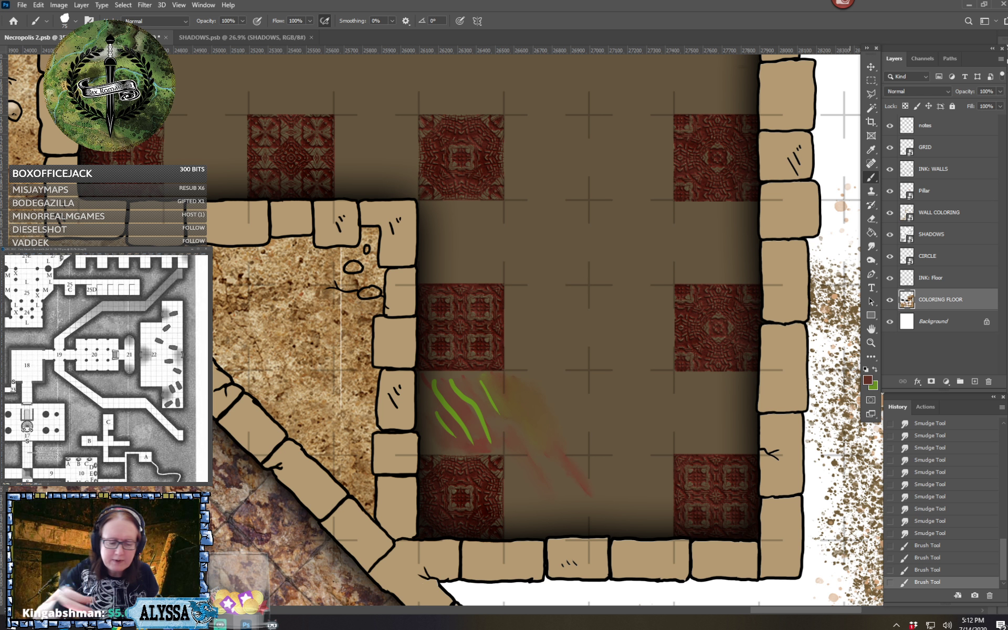
mouse_move(432, 394)
left_mouse_down()
mouse_move(463, 444)
mouse_move(448, 408)
mouse_move(474, 448)
mouse_move(485, 433)
left_mouse_up()
mouse_move(465, 379)
left_mouse_down()
mouse_move(493, 424)
mouse_move(516, 419)
mouse_move(540, 444)
left_mouse_up()
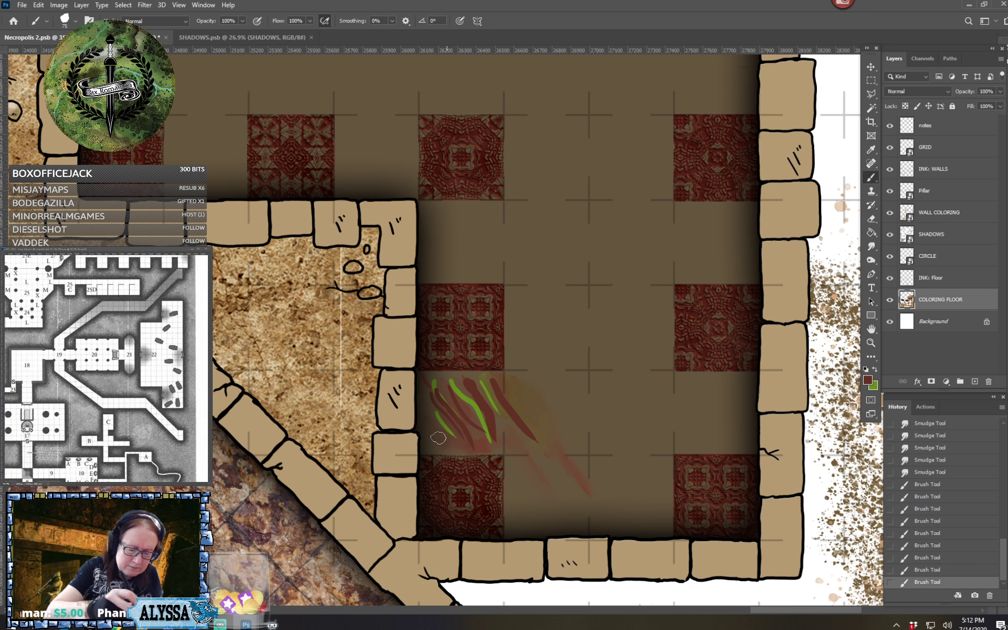
left_click_drag(442, 440, 533, 458)
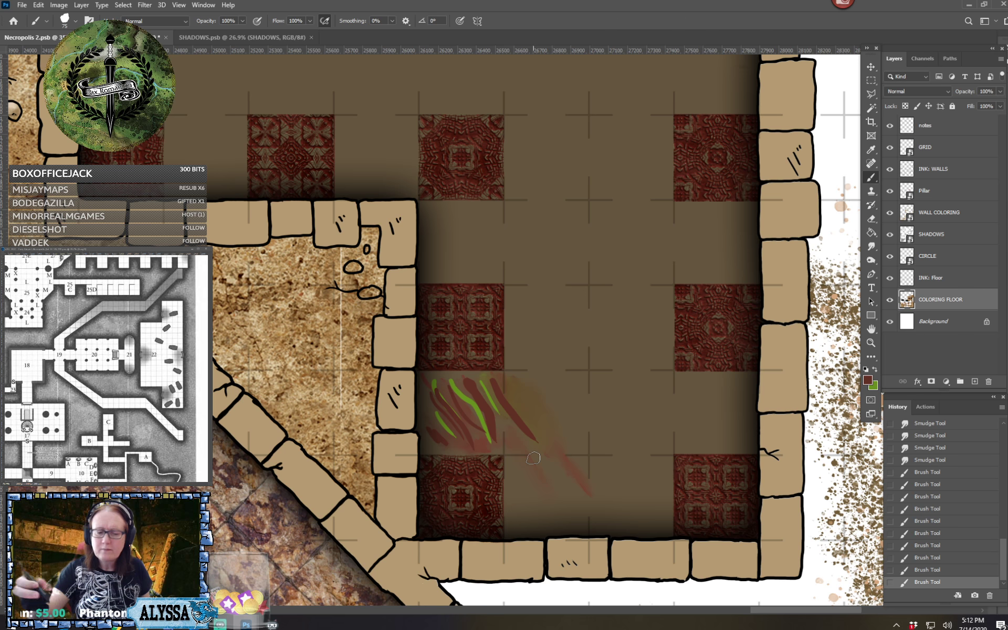
Select the size 174 smudge preset, set its strength to 13%, and smear the central and westernmost green and red strokes
left_click(77, 22)
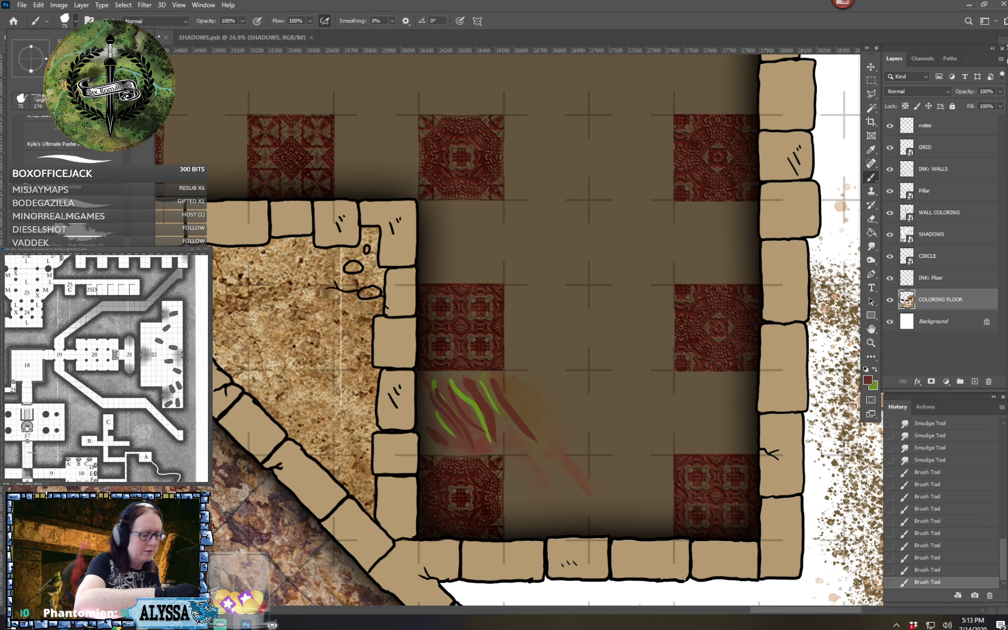
left_click(37, 100)
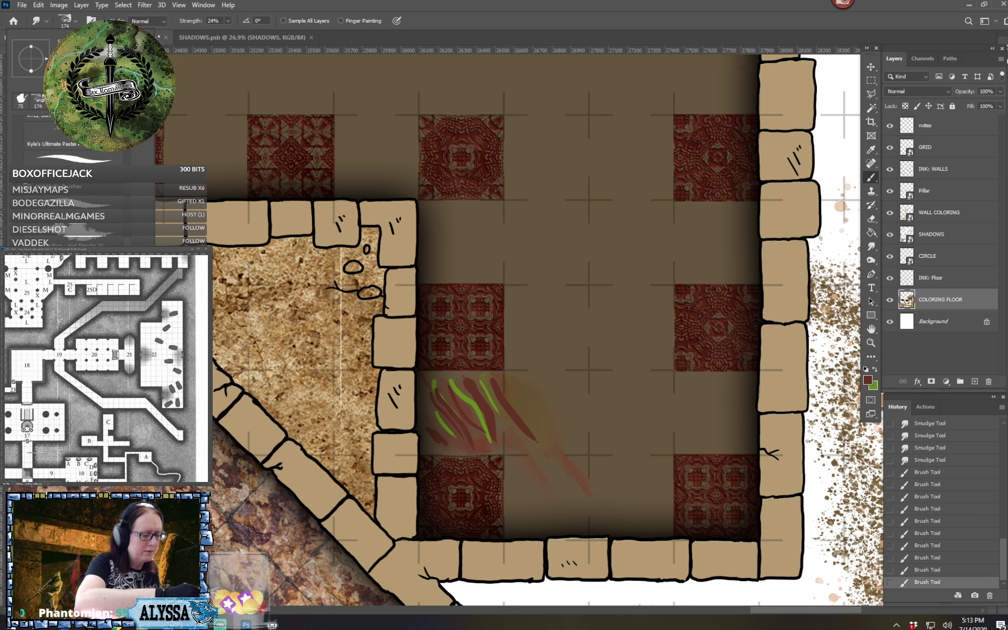
left_click(228, 21)
left_click(223, 31)
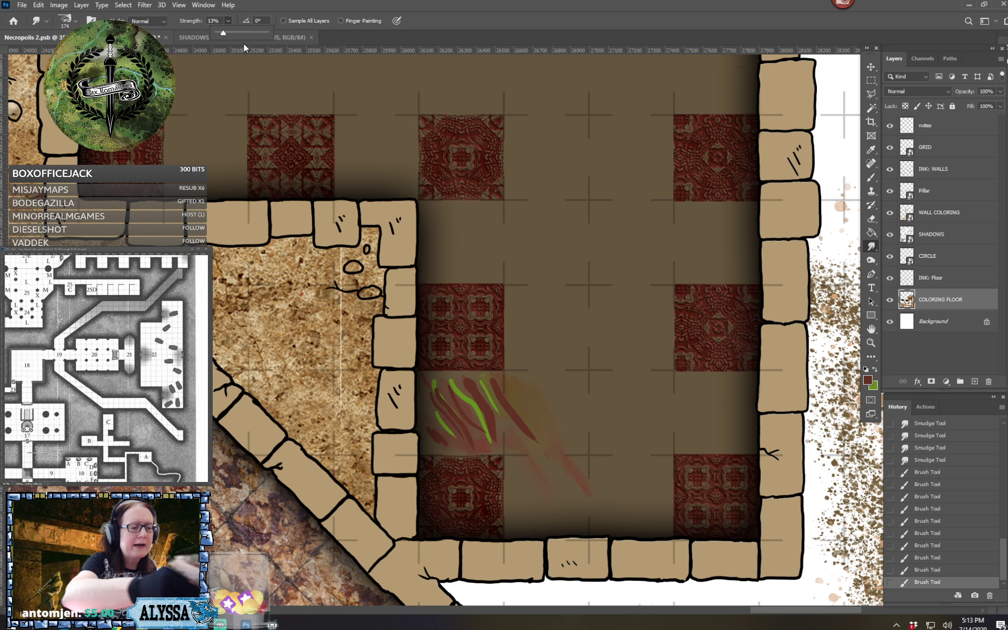
left_click_drag(466, 396, 491, 438)
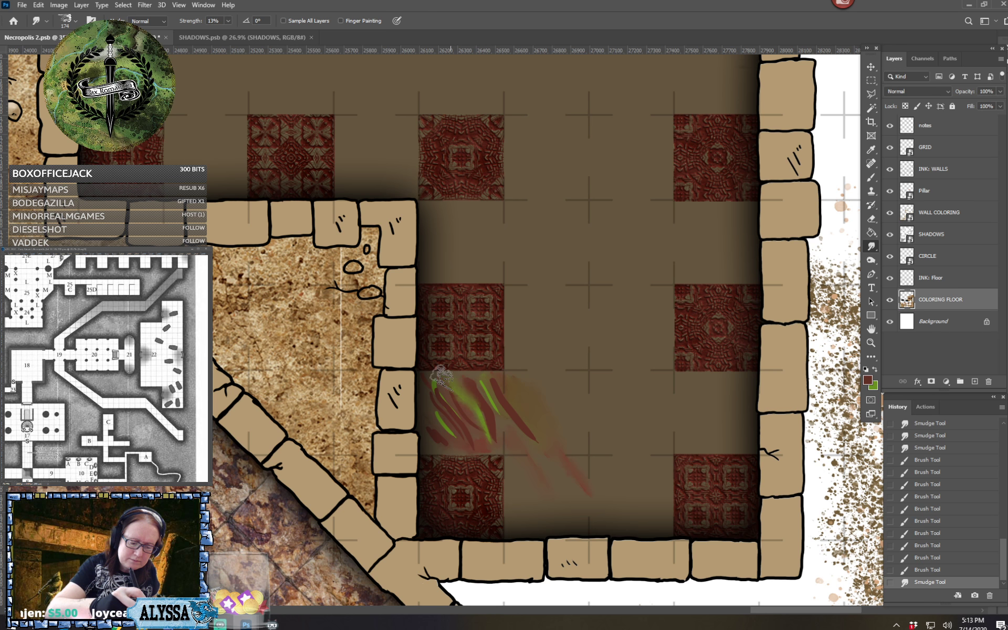
mouse_move(442, 377)
left_mouse_down()
mouse_move(456, 398)
mouse_move(436, 395)
mouse_move(447, 407)
left_mouse_up()
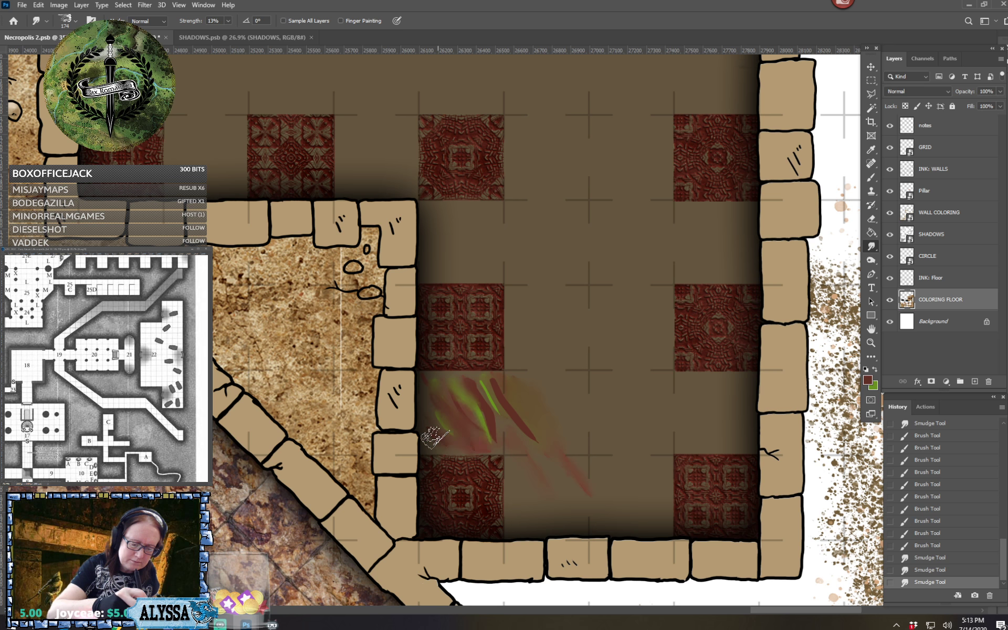
Blend the rest of the red and green strokes diagonally into each other and the floor with the Smudge tool
left_click_drag(427, 433, 473, 440)
mouse_move(486, 386)
left_mouse_down()
mouse_move(541, 445)
mouse_move(504, 383)
mouse_move(544, 447)
mouse_move(484, 390)
mouse_move(534, 467)
left_mouse_up()
left_click_drag(490, 370, 507, 438)
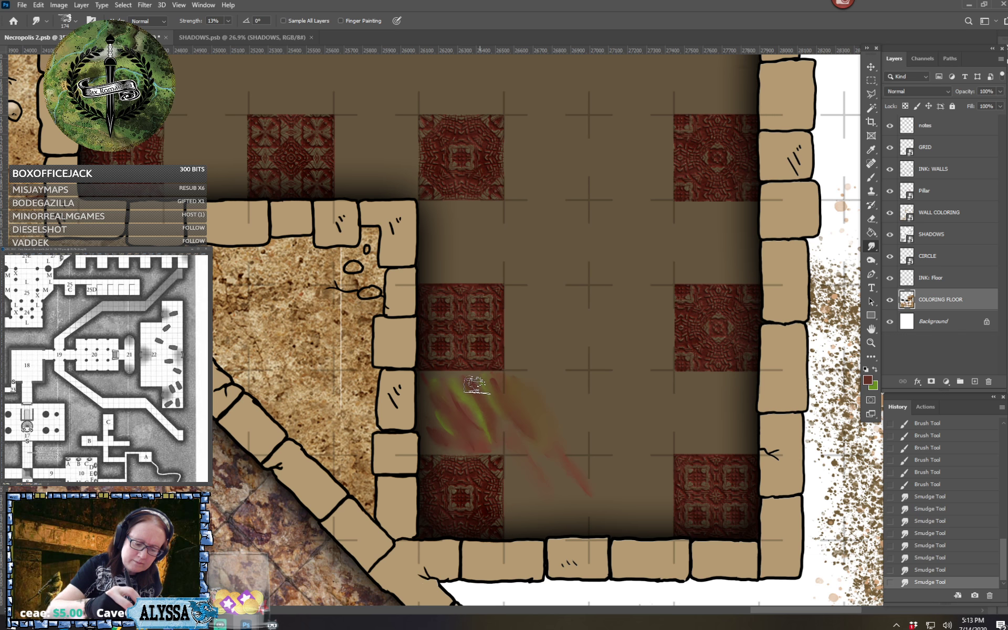
mouse_move(489, 381)
left_mouse_down()
mouse_move(462, 383)
mouse_move(512, 444)
left_mouse_up()
mouse_move(485, 409)
left_mouse_down()
mouse_move(494, 416)
mouse_move(474, 437)
left_mouse_up()
mouse_move(457, 382)
left_mouse_down()
mouse_move(507, 437)
mouse_move(531, 443)
mouse_move(510, 441)
left_mouse_up()
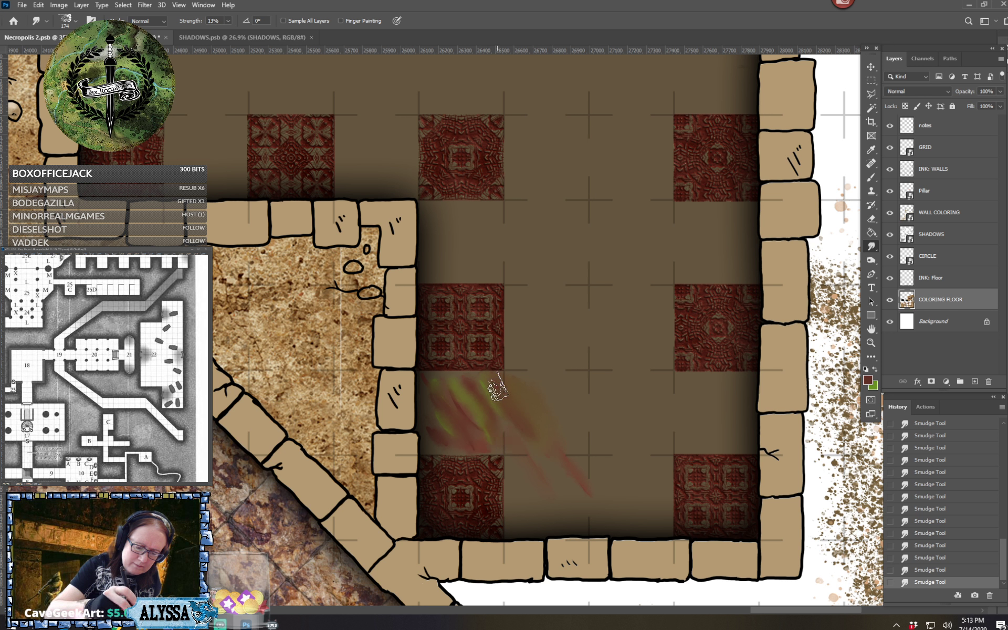
Smear the painted red and green patch further down across the floor with the Smudge tool and check it against the whole room
mouse_move(497, 386)
left_mouse_down()
mouse_move(516, 414)
mouse_move(506, 458)
left_mouse_up()
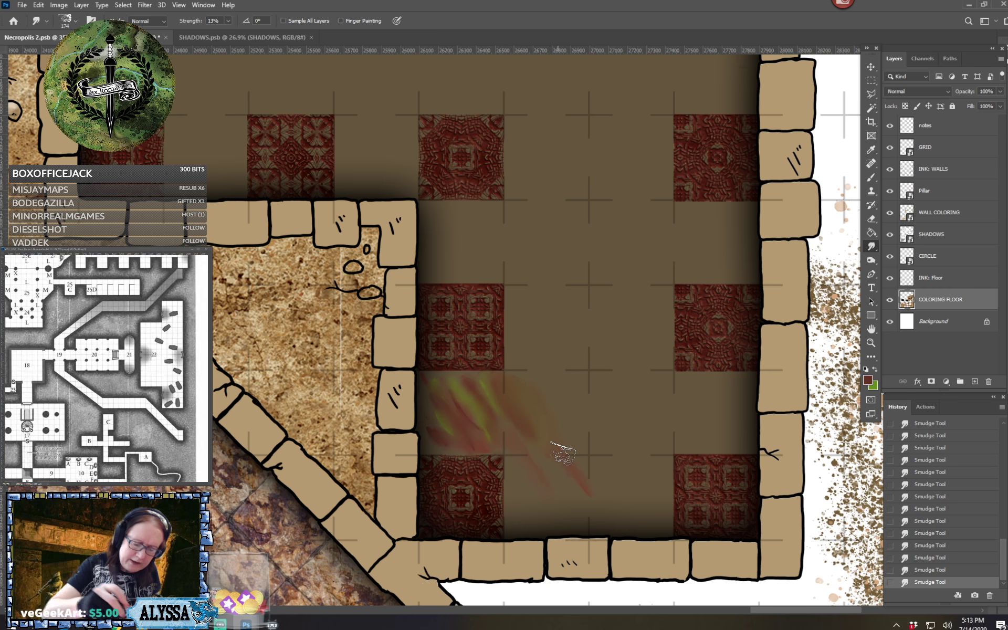
scroll(563, 452, "down", 5)
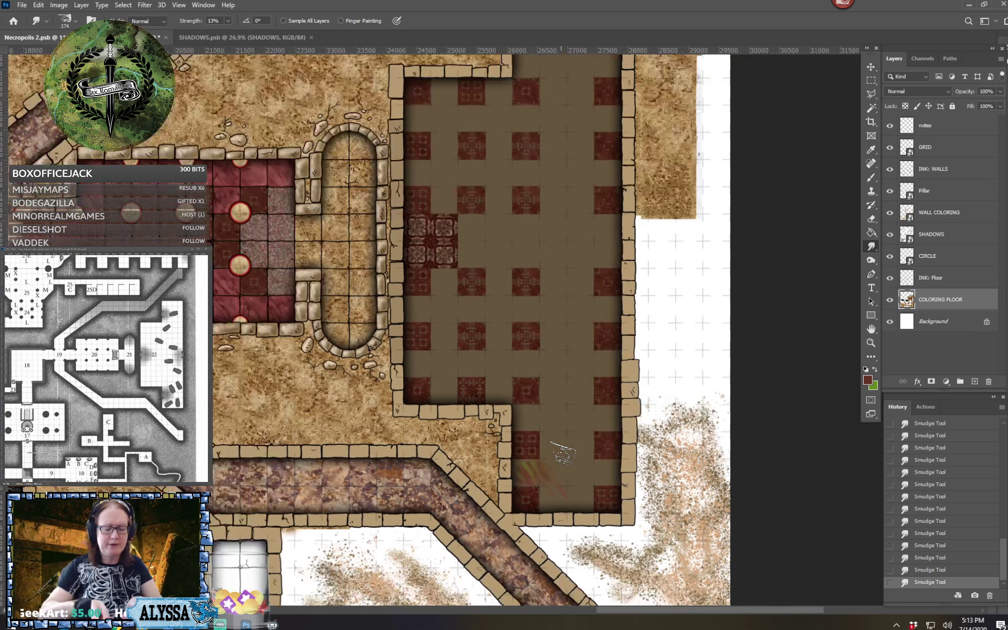
scroll(569, 504, "up", 5)
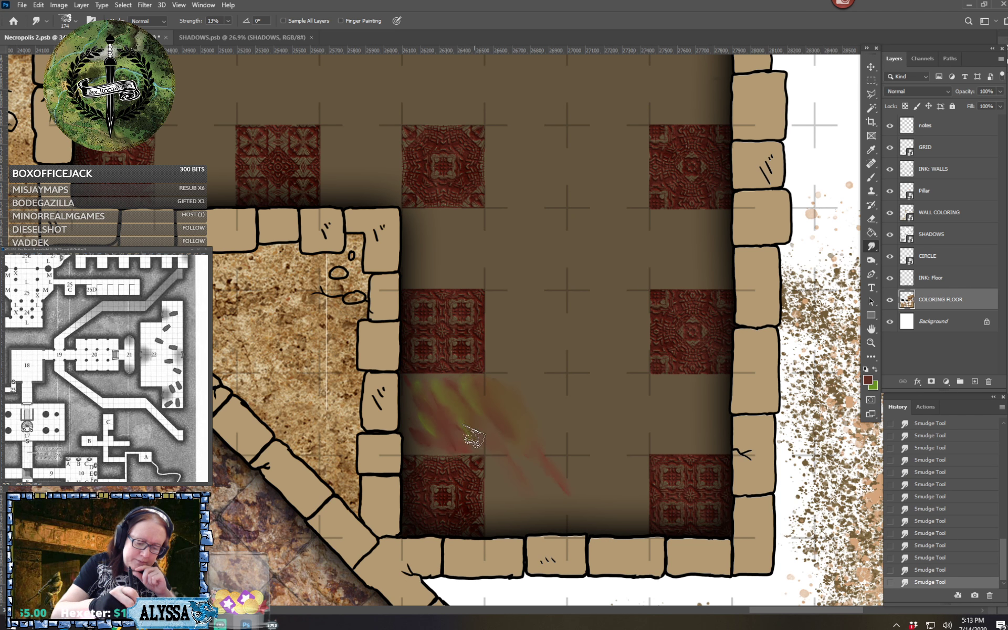
scroll(523, 416, "down", 10)
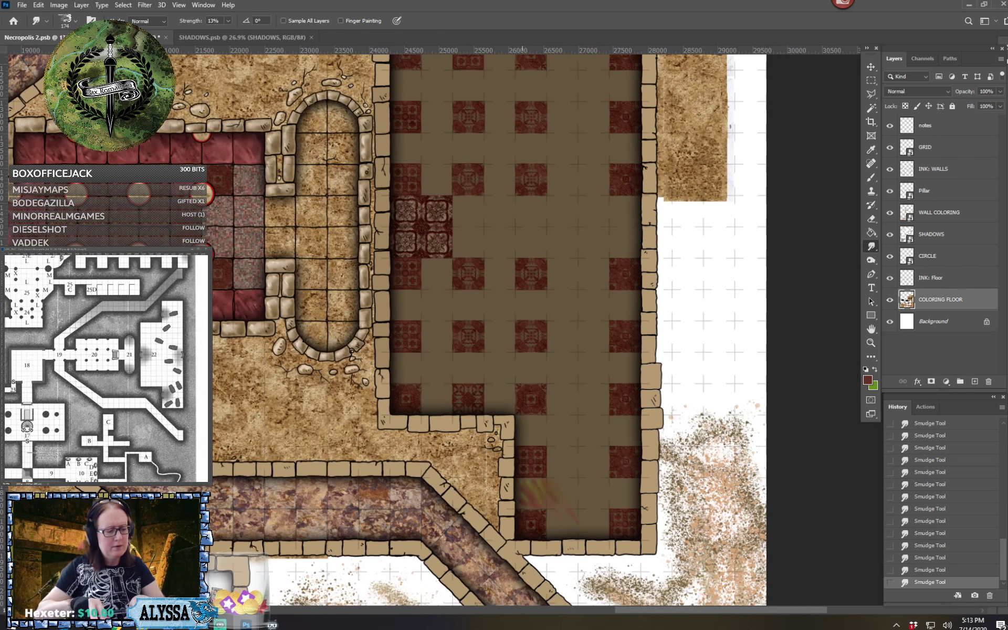
scroll(561, 533, "up", 4)
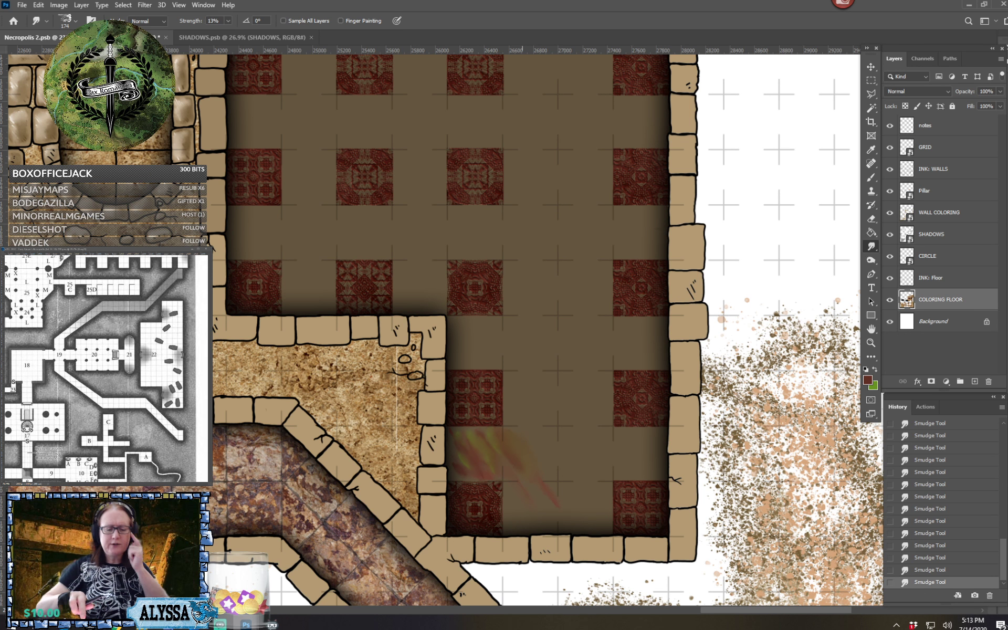
scroll(626, 506, "up", 2)
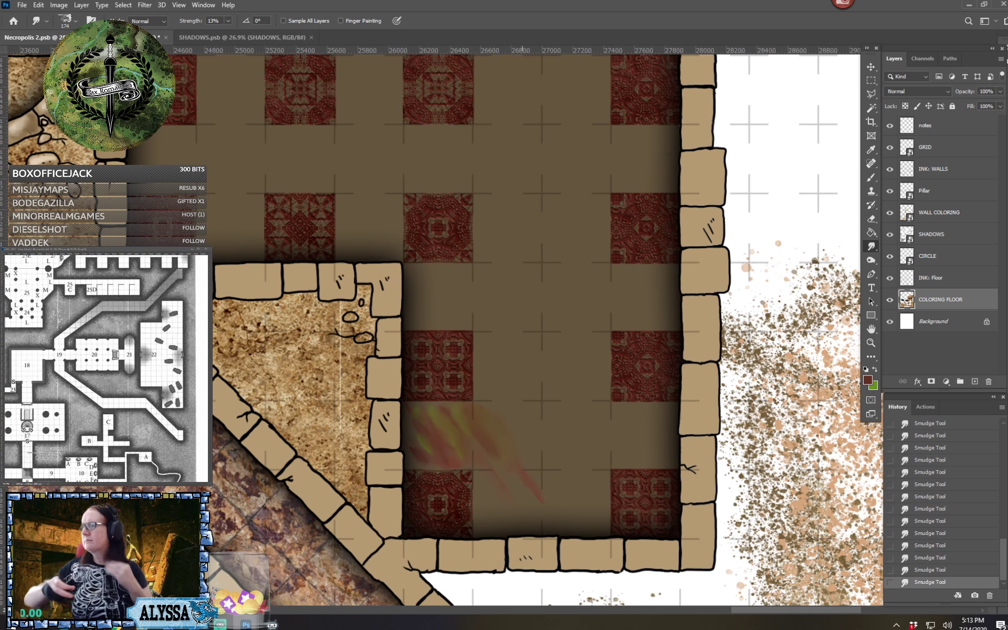
Switch to the Brush tool and paint dark red diagonal strokes on the plain floor between the room's two southernmost patterned tiles
left_click(76, 22)
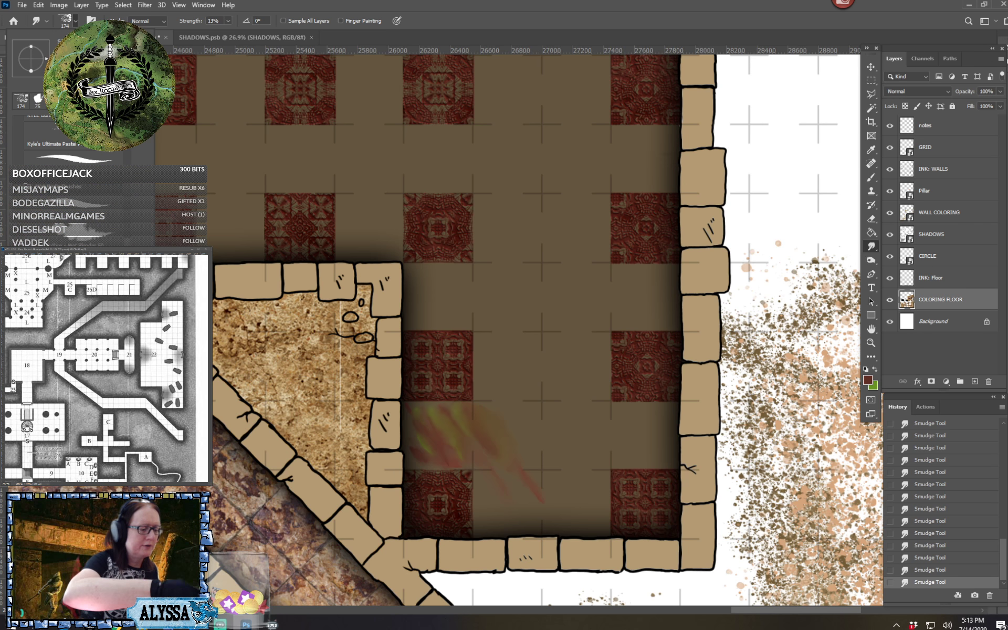
key("b")
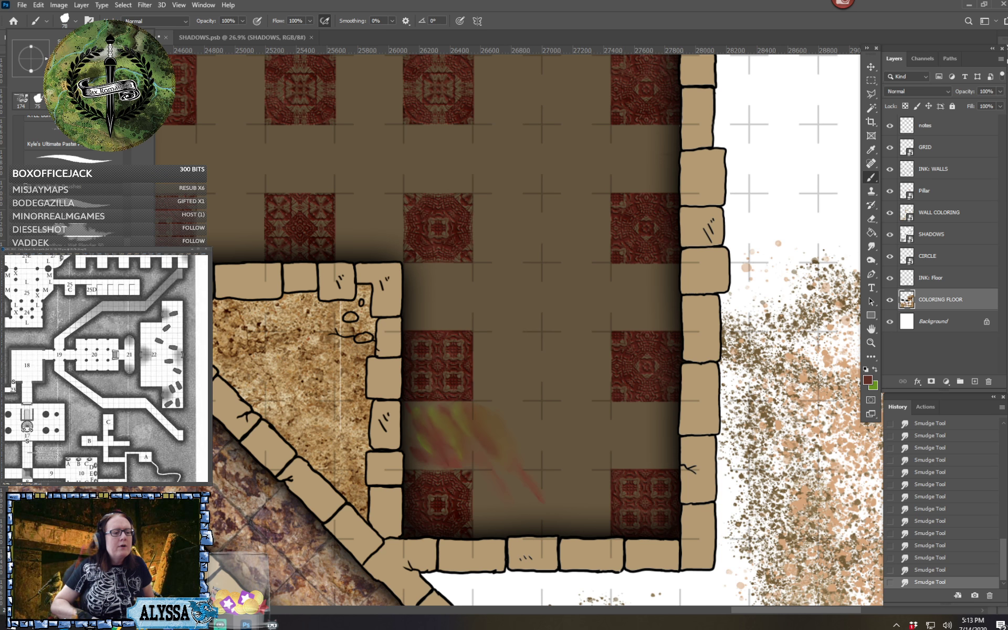
left_click(76, 21)
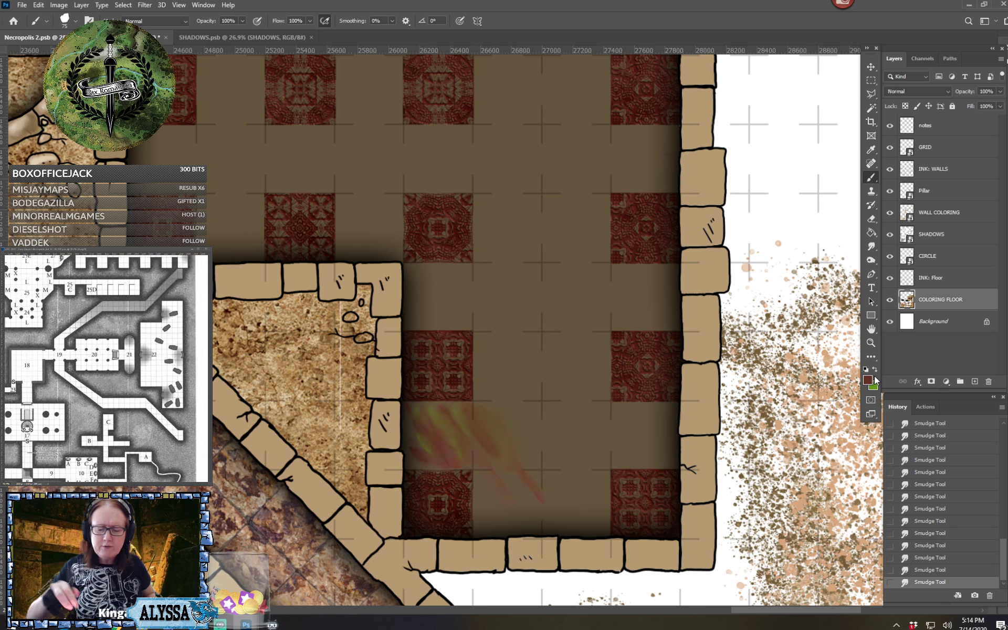
scroll(682, 589, "up", 3)
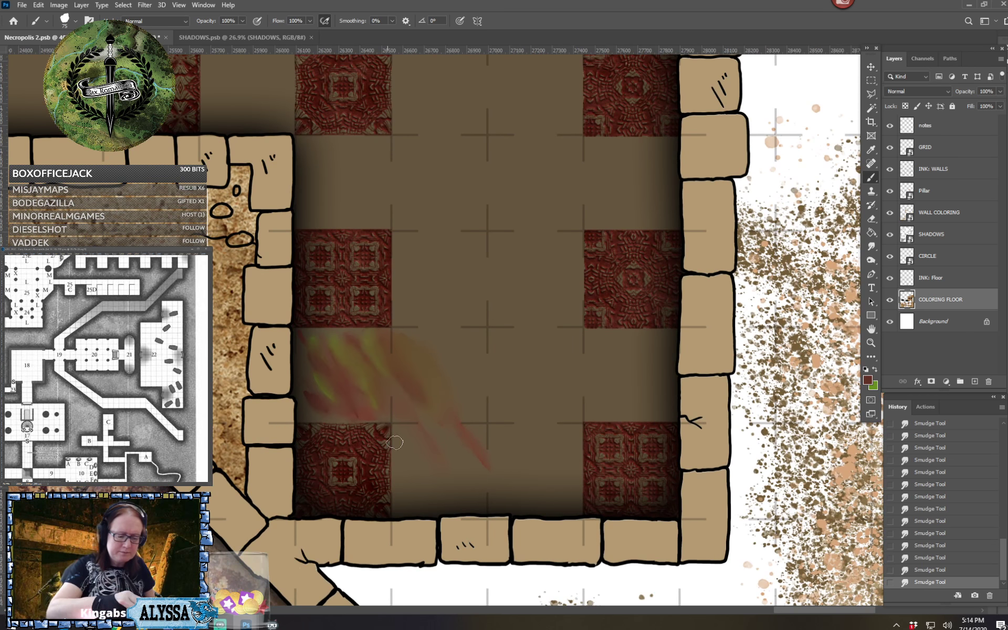
left_click_drag(400, 431, 447, 489)
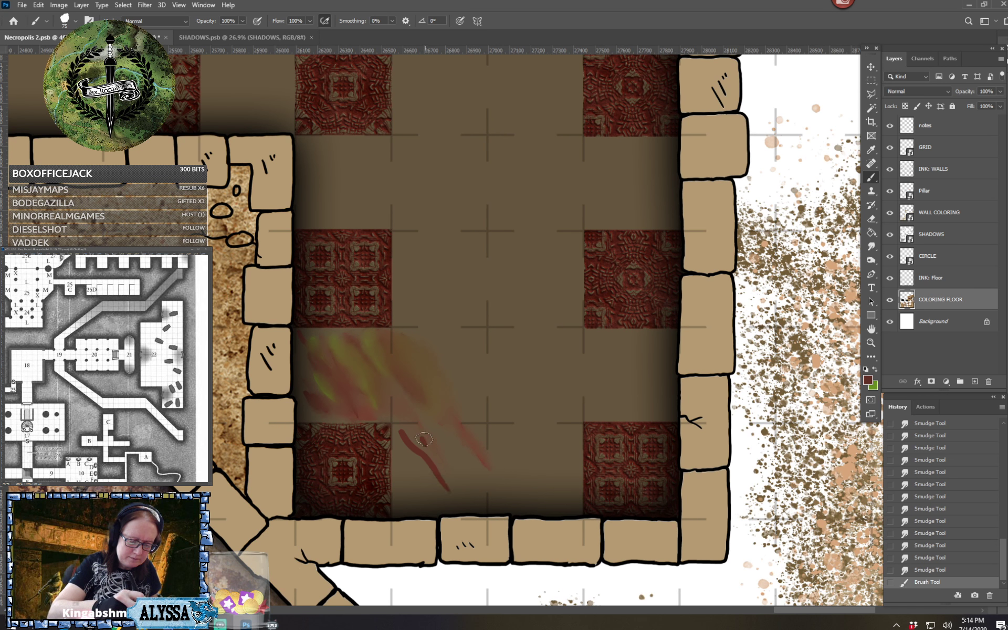
mouse_move(426, 427)
left_mouse_down()
mouse_move(479, 491)
mouse_move(466, 453)
mouse_move(482, 480)
mouse_move(473, 436)
mouse_move(480, 444)
left_mouse_up()
mouse_move(407, 452)
left_mouse_down()
mouse_move(408, 496)
mouse_move(426, 484)
mouse_move(497, 508)
left_mouse_up()
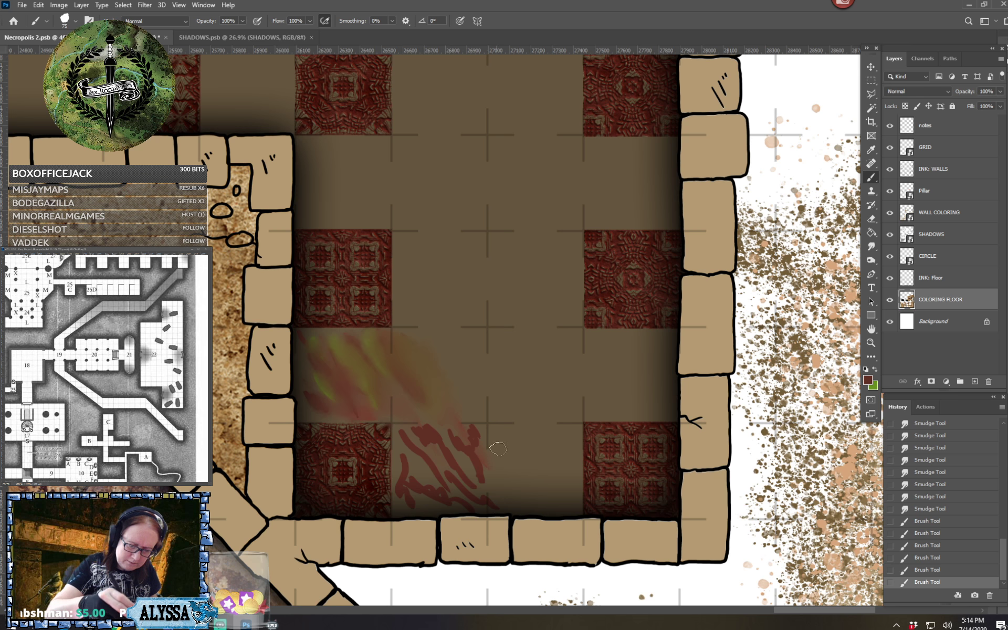
mouse_move(499, 443)
left_mouse_down()
mouse_move(538, 432)
mouse_move(524, 438)
mouse_move(536, 437)
mouse_move(572, 475)
left_mouse_up()
mouse_move(558, 435)
left_mouse_down()
mouse_move(566, 489)
mouse_move(539, 465)
mouse_move(558, 493)
mouse_move(537, 492)
left_mouse_up()
left_click_drag(529, 478, 539, 497)
left_click_drag(514, 478, 524, 495)
mouse_move(496, 474)
left_mouse_down()
mouse_move(517, 500)
mouse_move(538, 502)
left_mouse_up()
Paint dark red diagonal strokes across the plain row east of the smudged patch and between the two patterned tiles above it
left_click_drag(402, 336, 446, 399)
left_click_drag(377, 349, 433, 409)
mouse_move(404, 367)
left_mouse_down()
mouse_move(465, 417)
mouse_move(438, 358)
mouse_move(462, 353)
mouse_move(439, 330)
mouse_move(493, 386)
mouse_move(470, 369)
left_mouse_up()
left_click_drag(476, 330, 531, 419)
left_click_drag(499, 392, 522, 421)
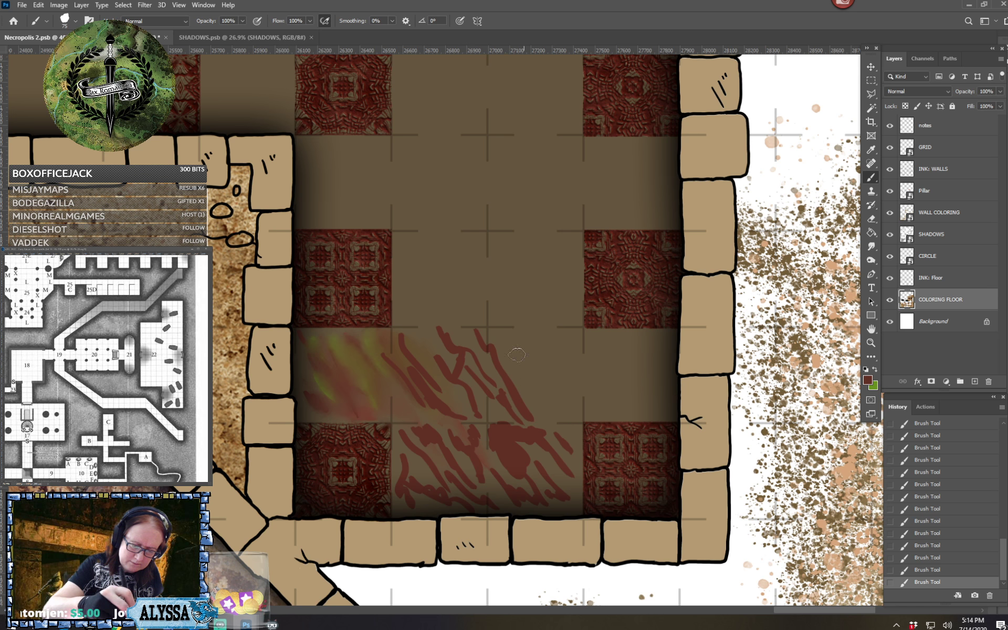
left_click_drag(504, 331, 560, 422)
mouse_move(533, 349)
left_mouse_down()
mouse_move(561, 388)
mouse_move(528, 365)
mouse_move(538, 371)
mouse_move(532, 346)
mouse_move(543, 344)
mouse_move(583, 396)
left_mouse_up()
left_click_drag(545, 330, 571, 361)
left_click_drag(569, 346, 615, 413)
mouse_move(576, 333)
left_mouse_down()
mouse_move(625, 399)
mouse_move(616, 366)
mouse_move(646, 397)
mouse_move(614, 339)
mouse_move(626, 345)
mouse_move(647, 368)
mouse_move(650, 409)
mouse_move(668, 406)
mouse_move(661, 369)
mouse_move(635, 343)
mouse_move(669, 336)
left_mouse_up()
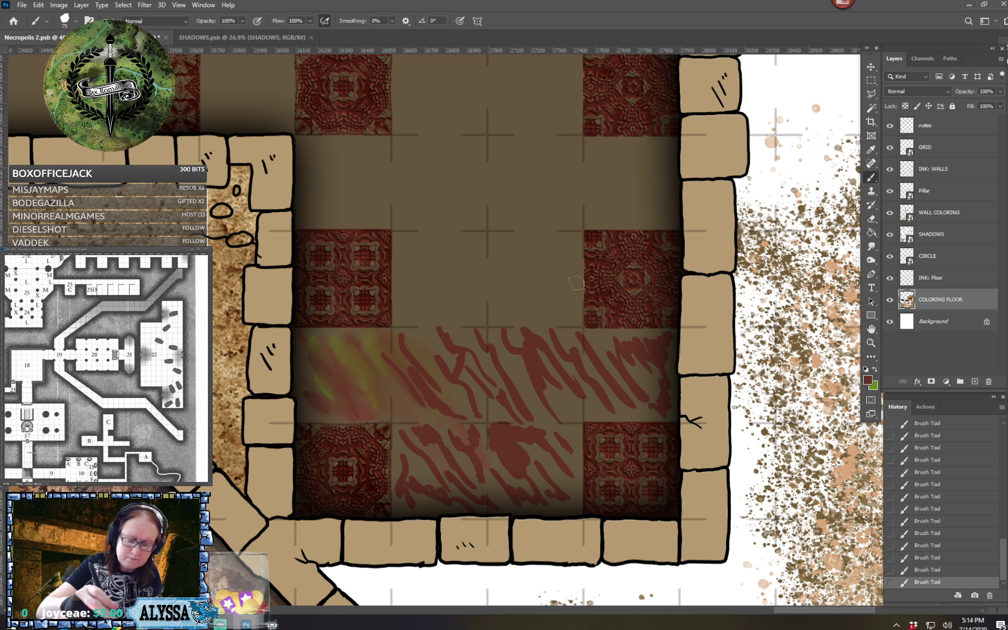
mouse_move(401, 247)
left_mouse_down()
mouse_move(438, 307)
mouse_move(417, 261)
mouse_move(436, 268)
mouse_move(462, 300)
mouse_move(436, 252)
mouse_move(485, 237)
mouse_move(478, 274)
mouse_move(457, 232)
mouse_move(485, 242)
mouse_move(489, 272)
mouse_move(504, 255)
mouse_move(535, 309)
mouse_move(510, 281)
mouse_move(502, 308)
mouse_move(519, 314)
mouse_move(513, 253)
mouse_move(547, 291)
mouse_move(535, 241)
mouse_move(549, 240)
mouse_move(569, 268)
mouse_move(559, 276)
mouse_move(560, 234)
mouse_move(572, 245)
mouse_move(576, 237)
mouse_move(533, 232)
mouse_move(559, 235)
left_mouse_up()
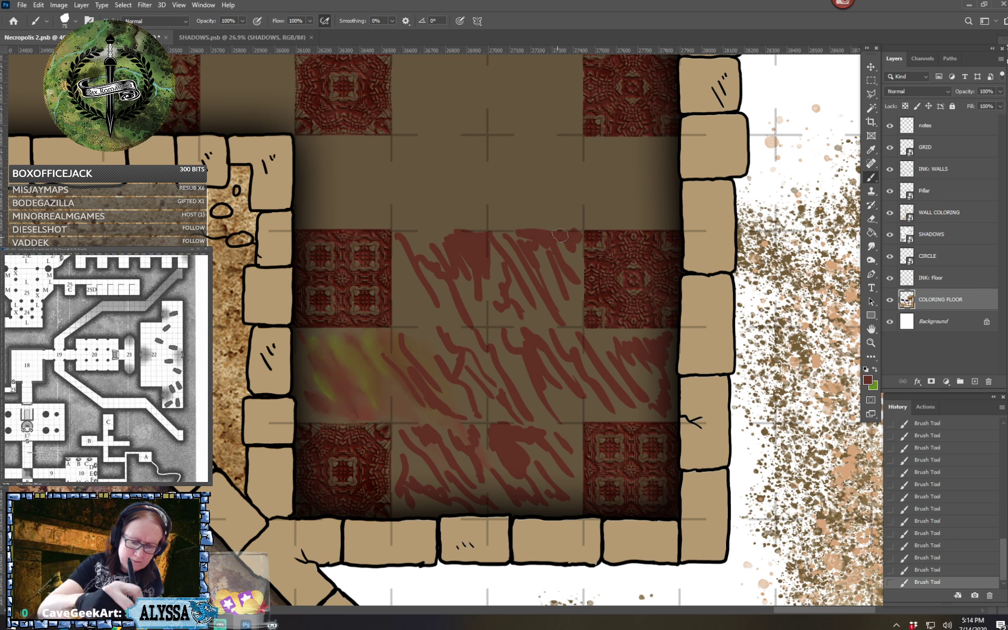
Set the foreground color to lighter red 885147 and paint strokes among the dark red ones and on one plain square above them
left_click(869, 378)
left_click(742, 480)
left_click(902, 416)
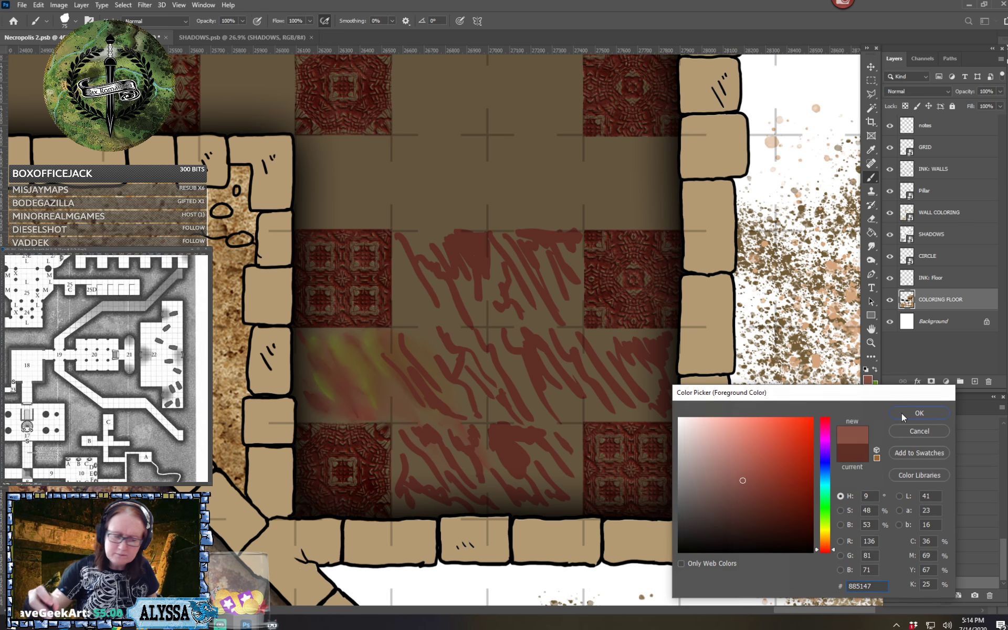
left_click_drag(455, 247, 476, 252)
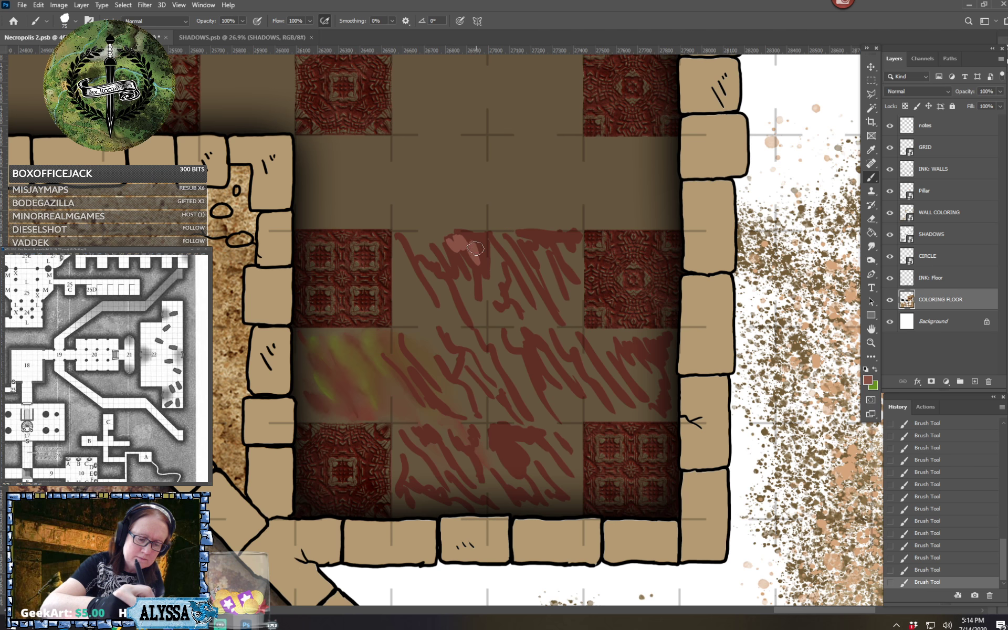
mouse_move(403, 279)
left_mouse_down()
mouse_move(400, 315)
mouse_move(403, 297)
mouse_move(426, 314)
mouse_move(428, 351)
mouse_move(450, 371)
mouse_move(450, 357)
mouse_move(455, 400)
left_mouse_up()
mouse_move(502, 451)
left_mouse_down()
mouse_move(513, 458)
mouse_move(491, 454)
mouse_move(514, 482)
mouse_move(537, 466)
mouse_move(568, 487)
left_mouse_up()
left_click_drag(496, 345, 545, 426)
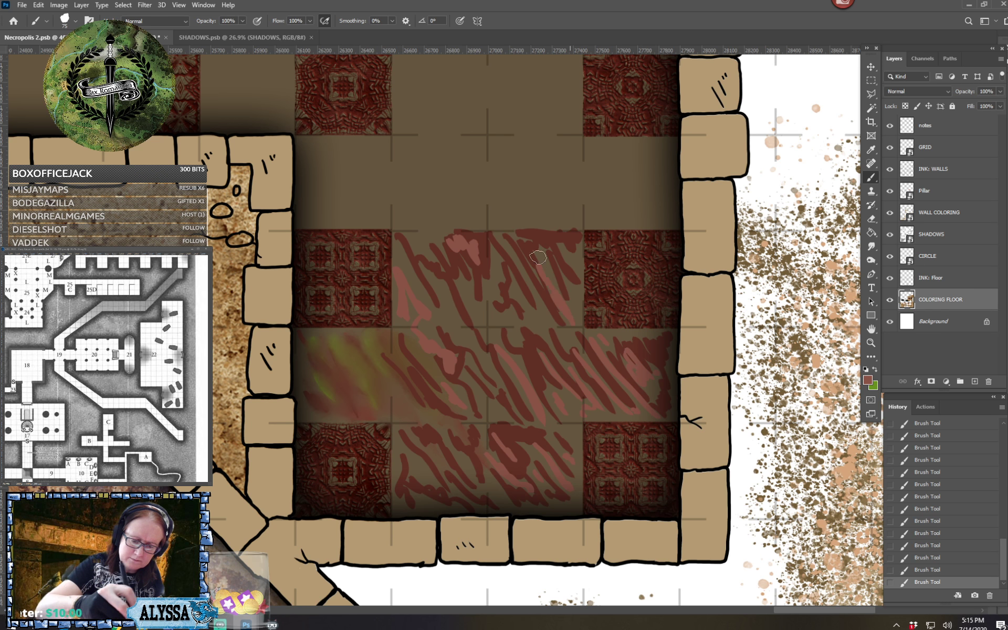
left_click_drag(550, 256, 570, 298)
mouse_move(543, 220)
left_mouse_down()
mouse_move(498, 168)
mouse_move(545, 182)
mouse_move(546, 157)
mouse_move(575, 178)
mouse_move(576, 158)
mouse_move(569, 223)
mouse_move(495, 221)
mouse_move(476, 296)
mouse_move(492, 320)
left_mouse_up()
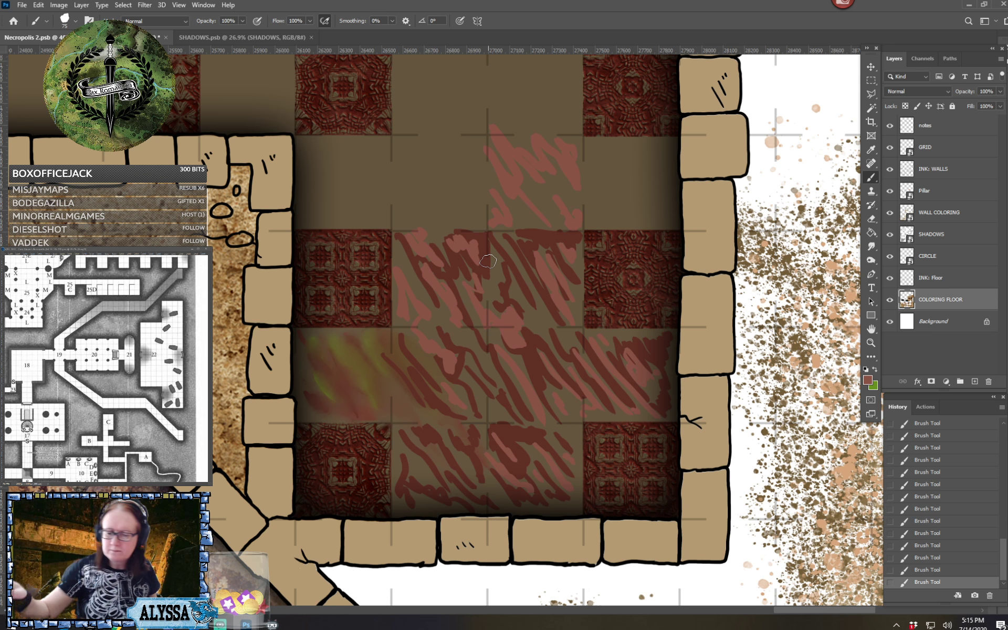
Swap the foreground color to bright green and paint thin diagonal strokes over all the red-streaked floor squares
left_click(867, 382)
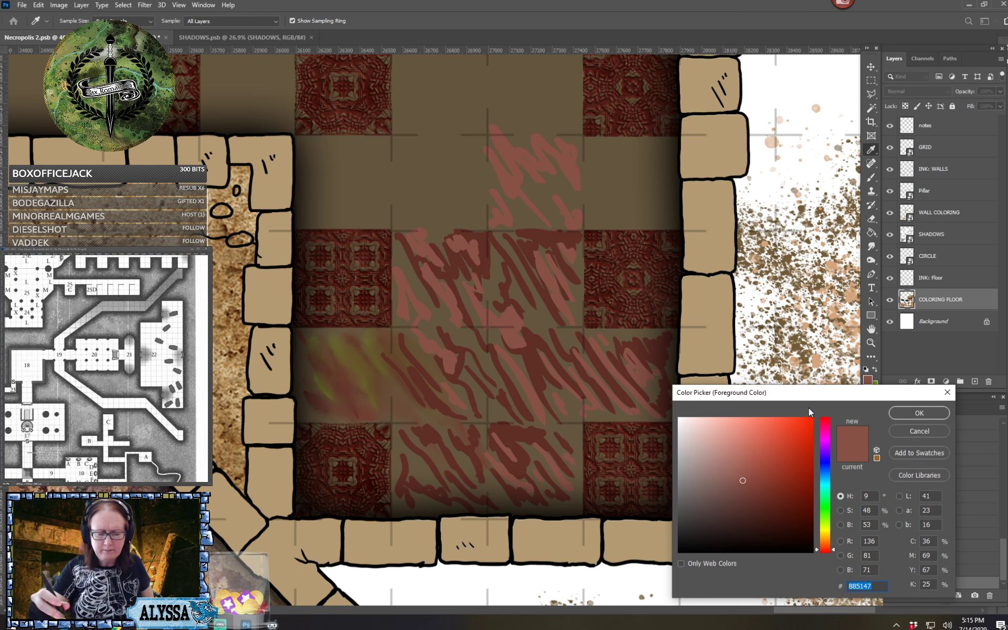
left_click(917, 431)
left_click(873, 369)
scroll(447, 405, "right", 2)
scroll(447, 405, "up", 1)
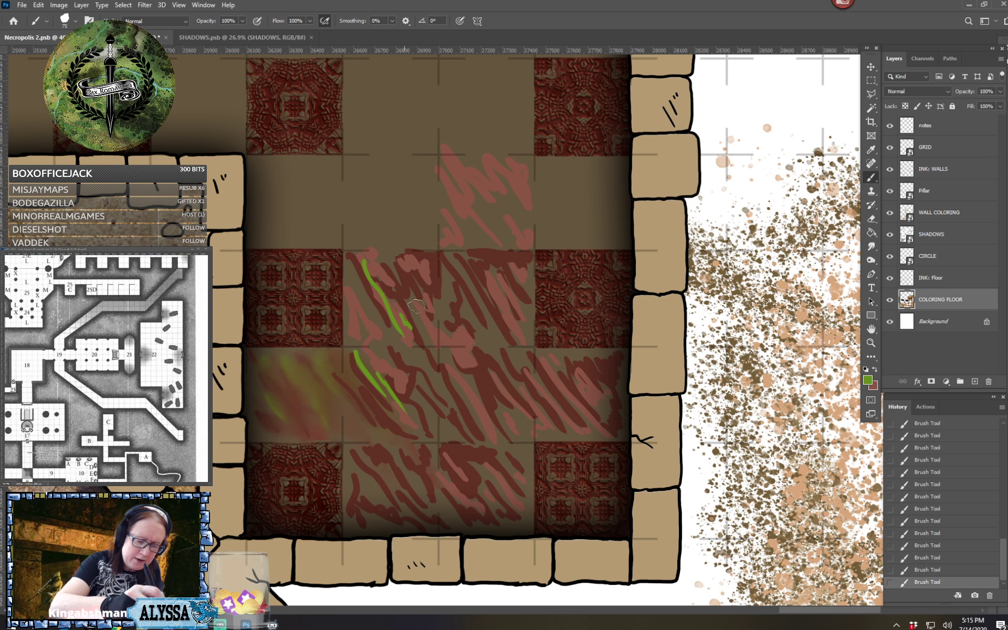
left_click_drag(406, 291, 461, 378)
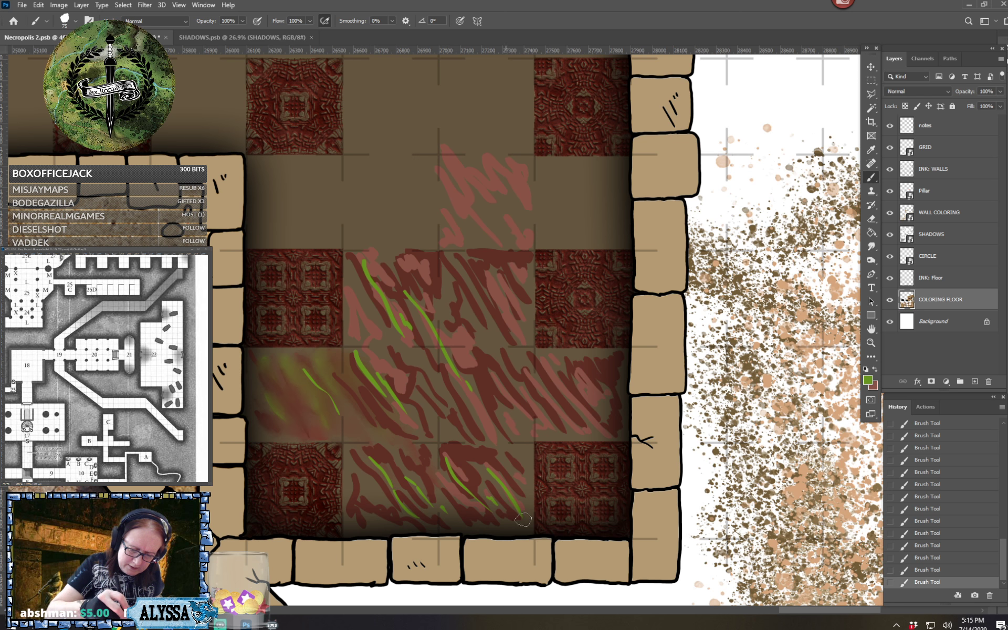
left_click_drag(482, 373, 520, 430)
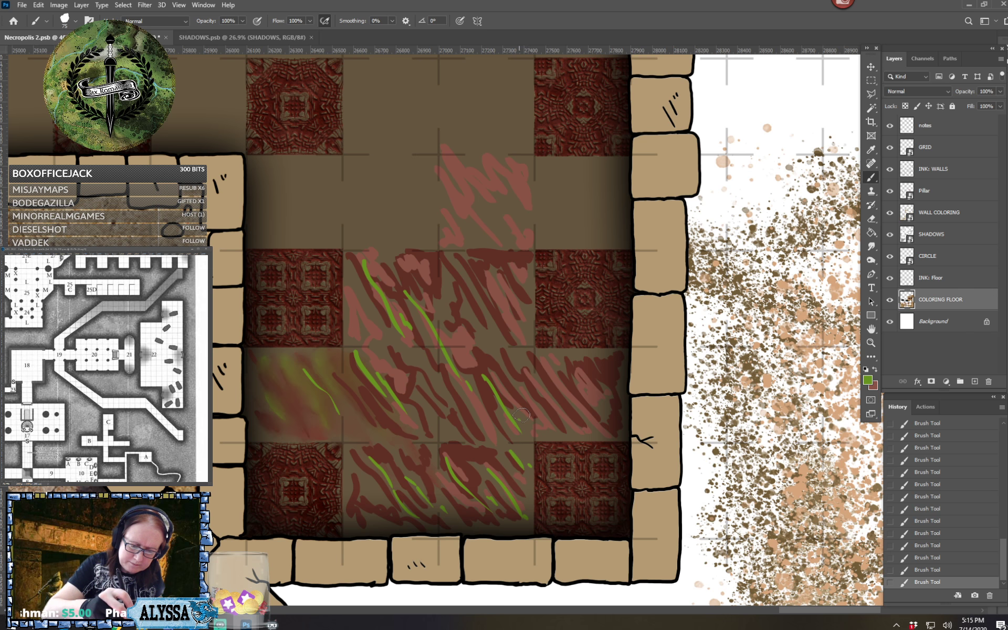
left_click_drag(572, 355, 610, 408)
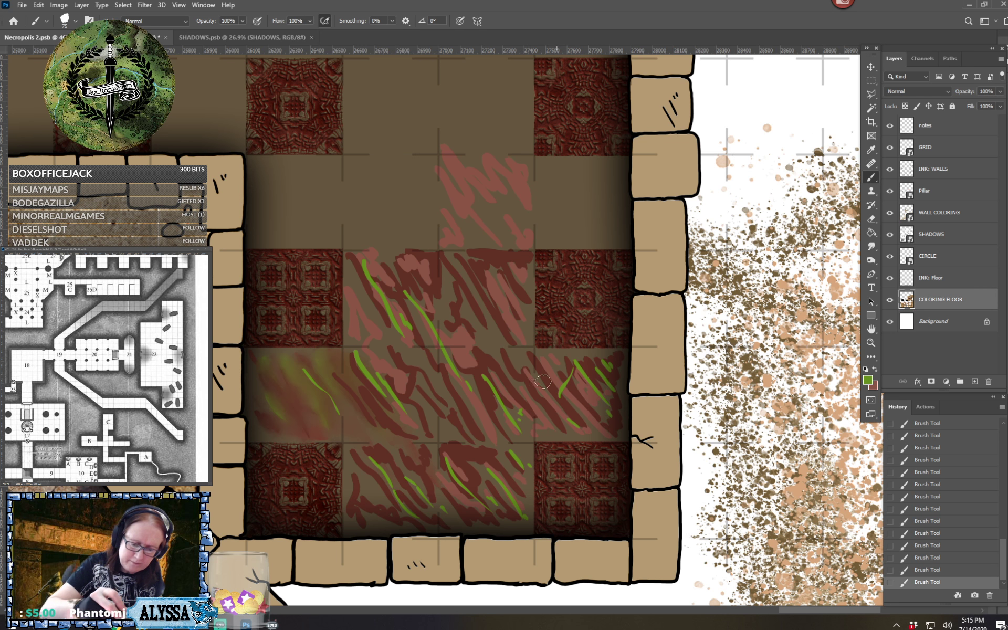
left_click_drag(451, 261, 503, 325)
left_click_drag(480, 259, 525, 298)
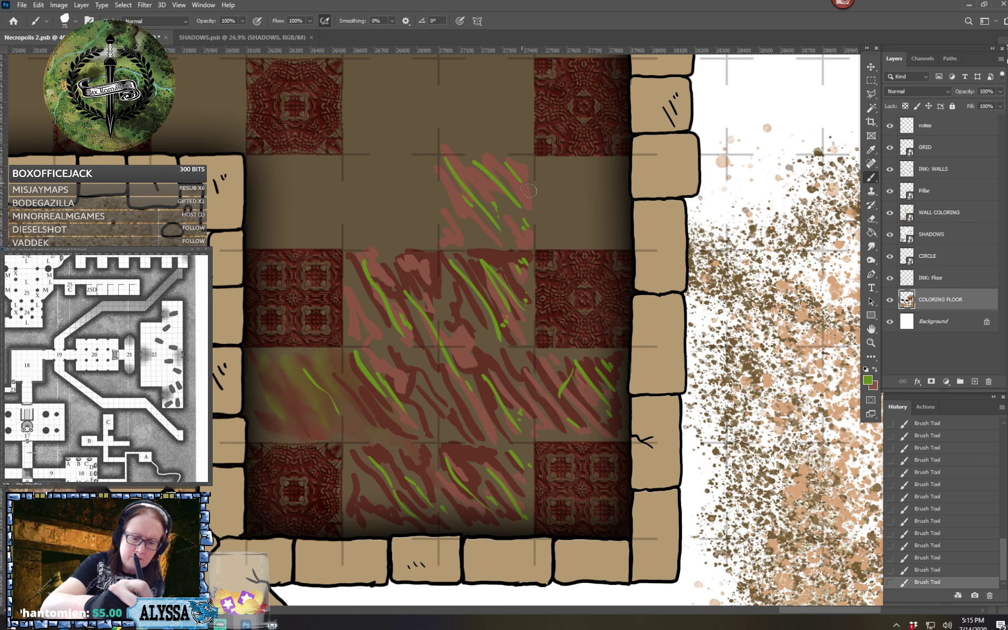
Set the foreground color to a darker green and paint diagonal strokes among the red and bright green ones
left_click(869, 381)
left_click(792, 502)
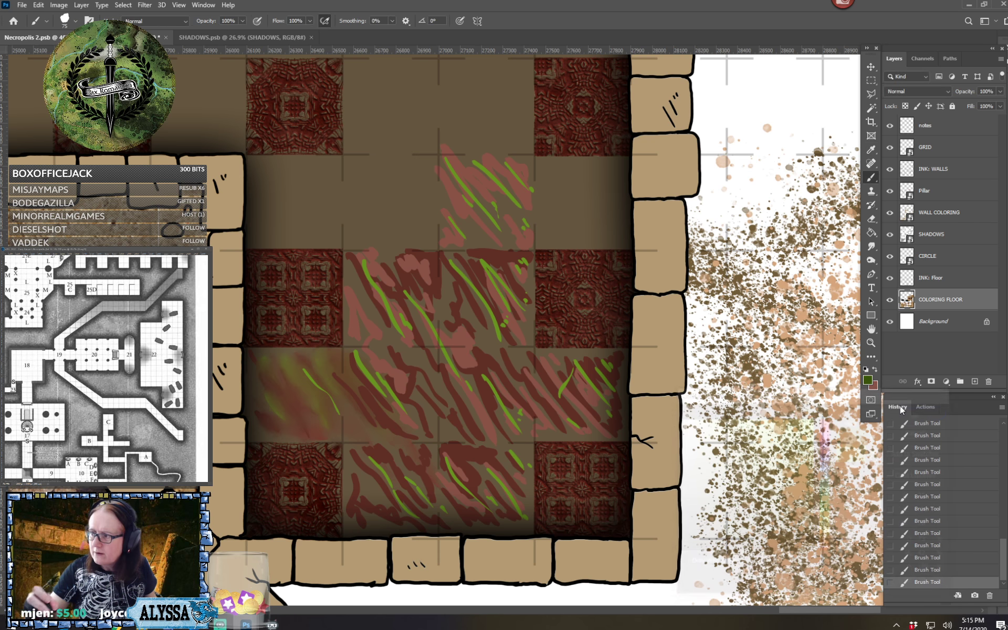
left_click(919, 413)
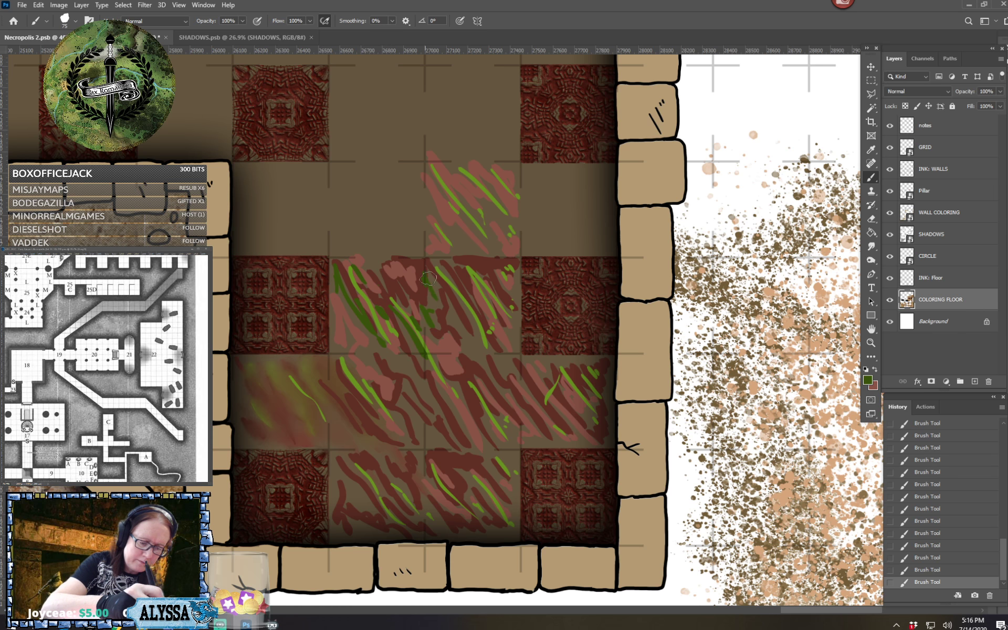
left_click_drag(478, 361, 515, 408)
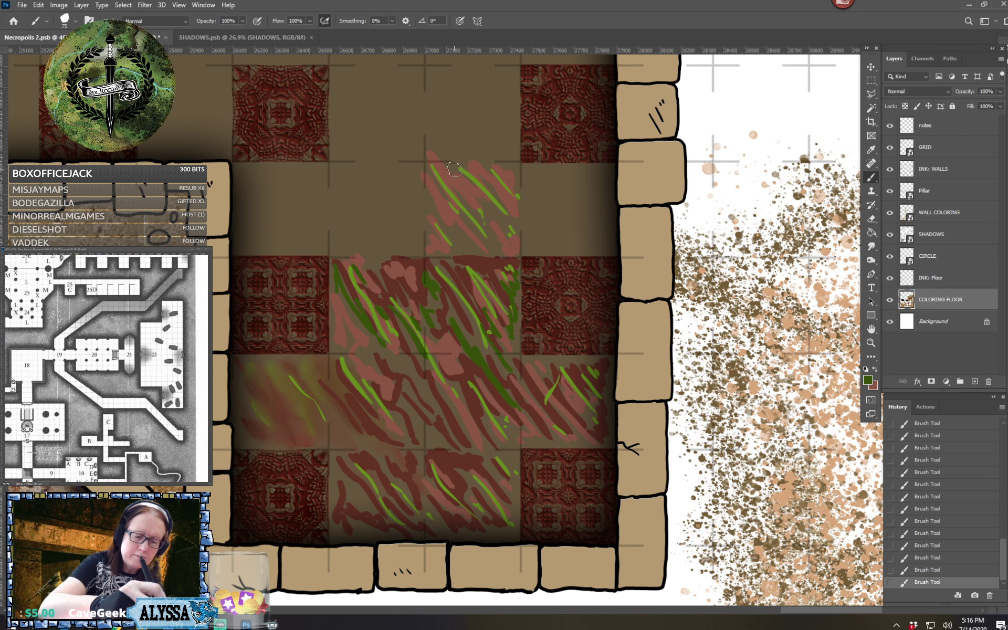
left_click_drag(454, 169, 501, 232)
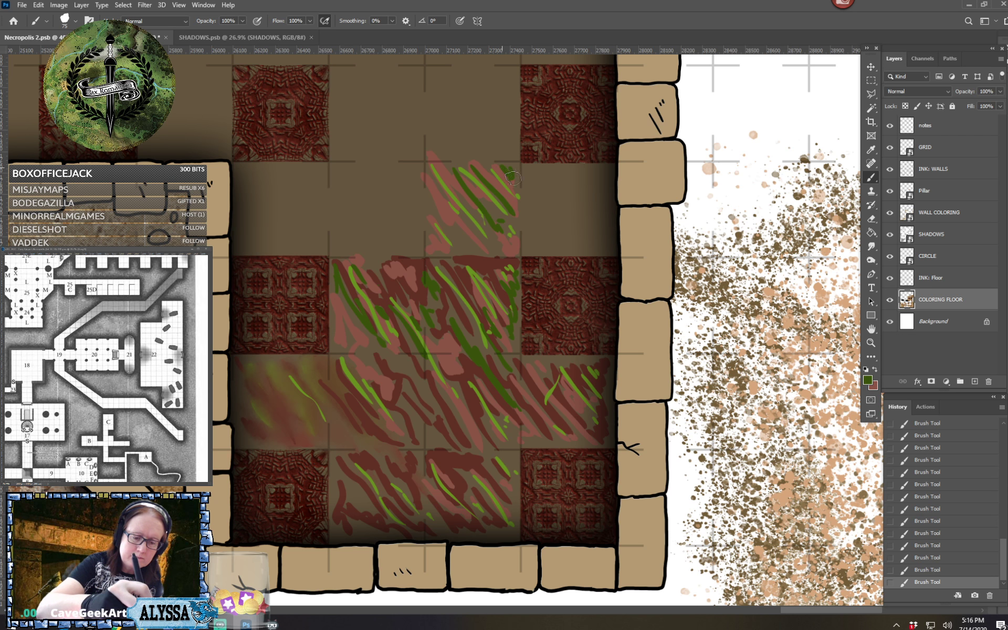
left_click_drag(454, 202, 494, 252)
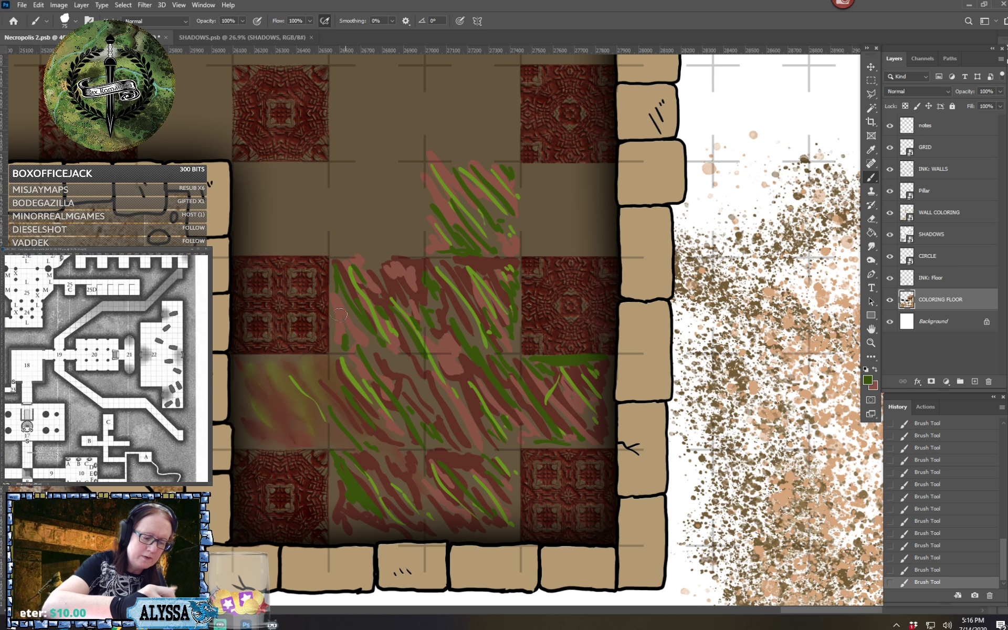
Extend the dark green diagonal strokes westward across the plain row above the streaked area, with one reaching further up
left_click_drag(257, 165, 314, 241)
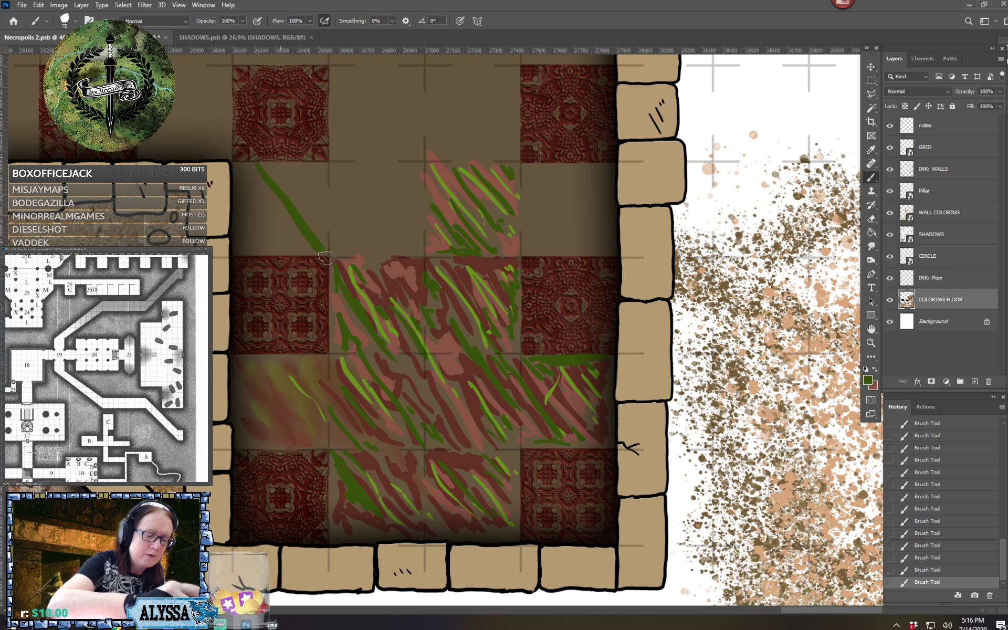
left_click_drag(297, 179, 370, 248)
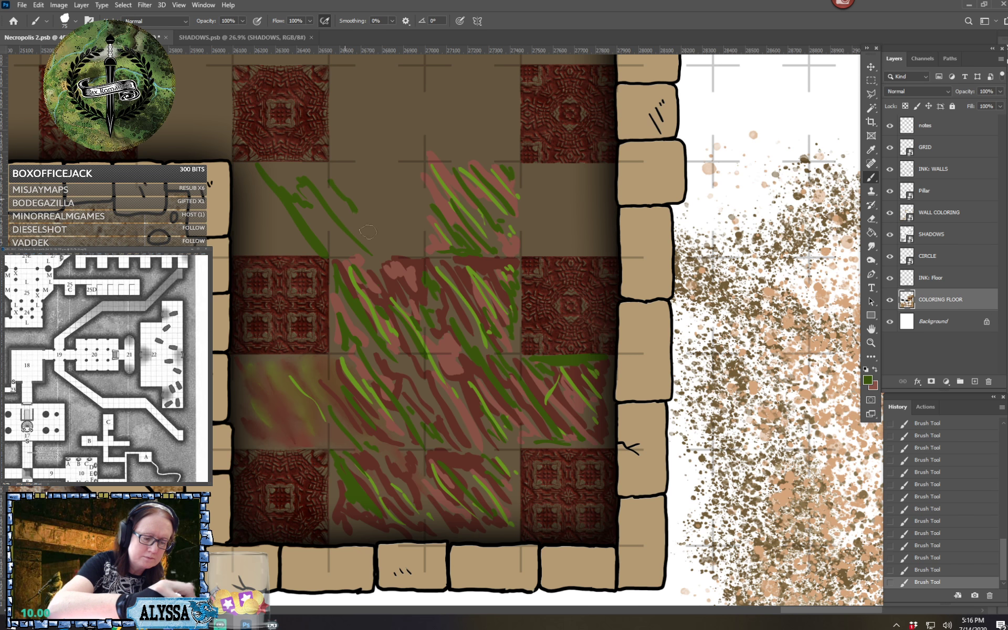
left_click_drag(343, 176, 418, 262)
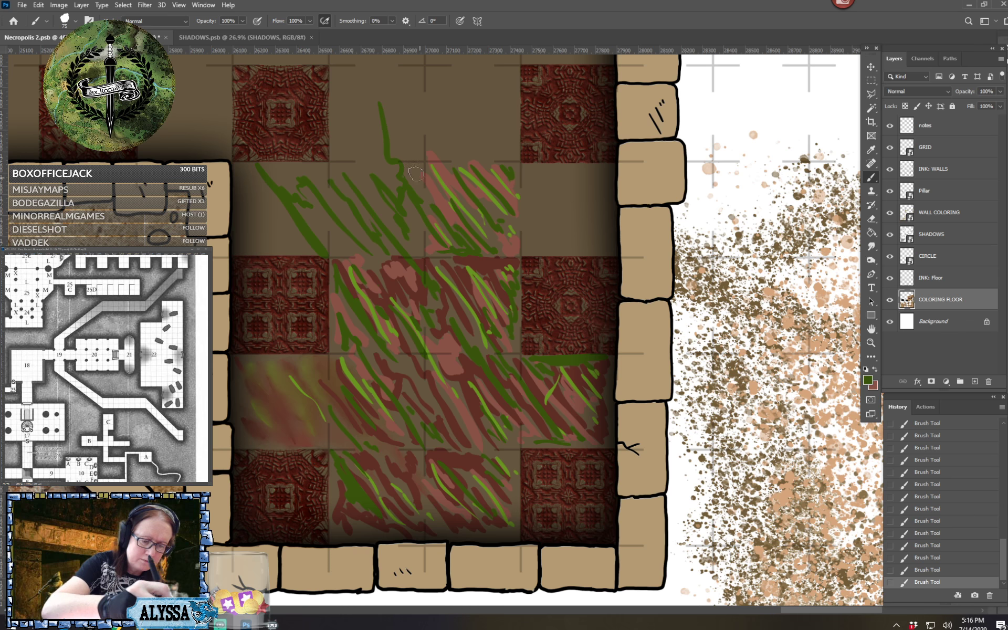
left_click_drag(416, 173, 477, 230)
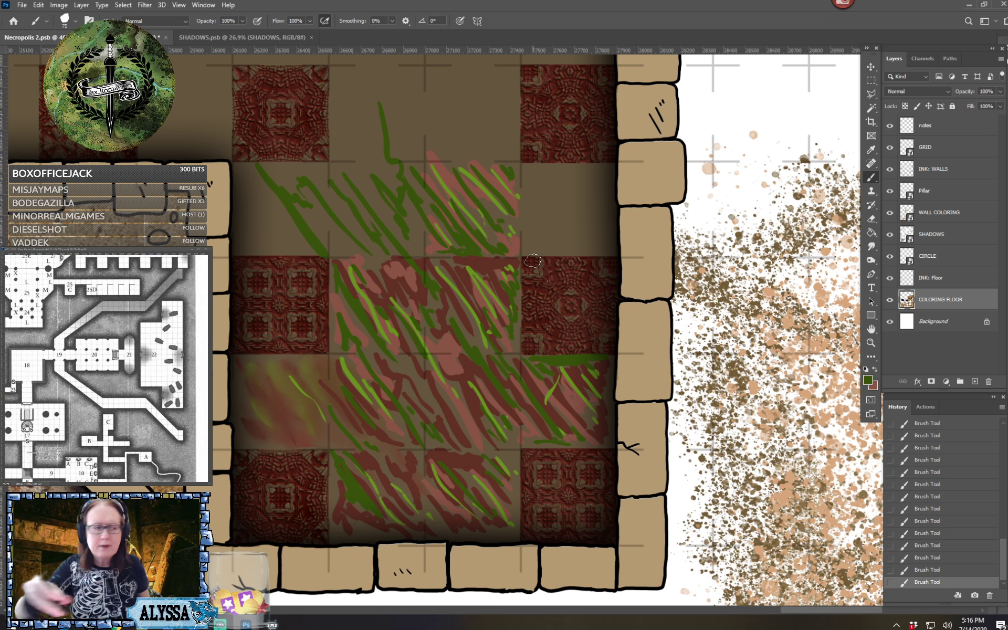
Switch to the Smudge tool at 24% strength and blend the red and green strokes diagonally across the streaked floor squares
left_click(74, 21)
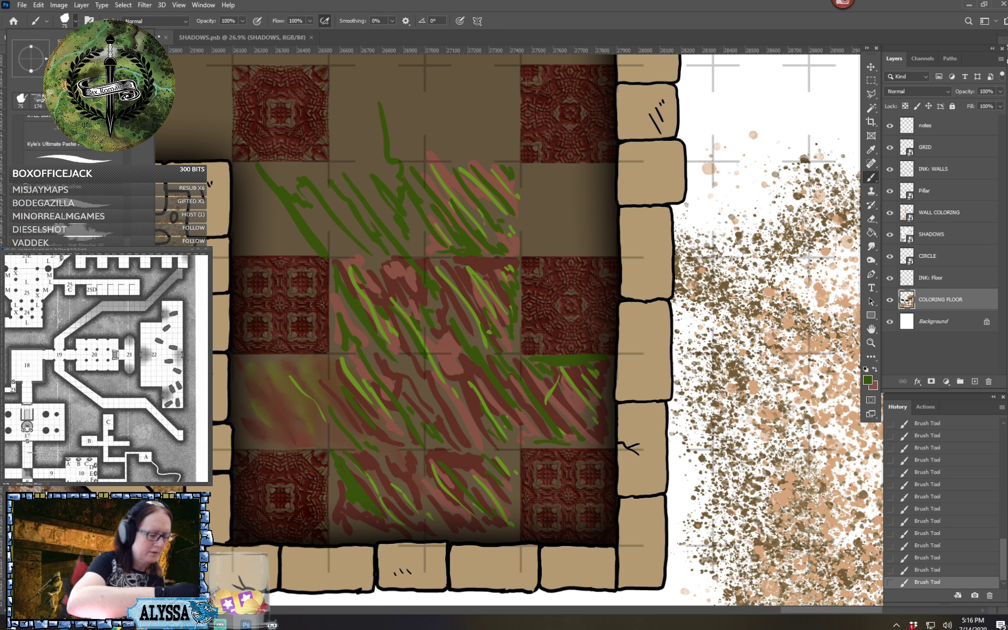
key("r")
key("Escape")
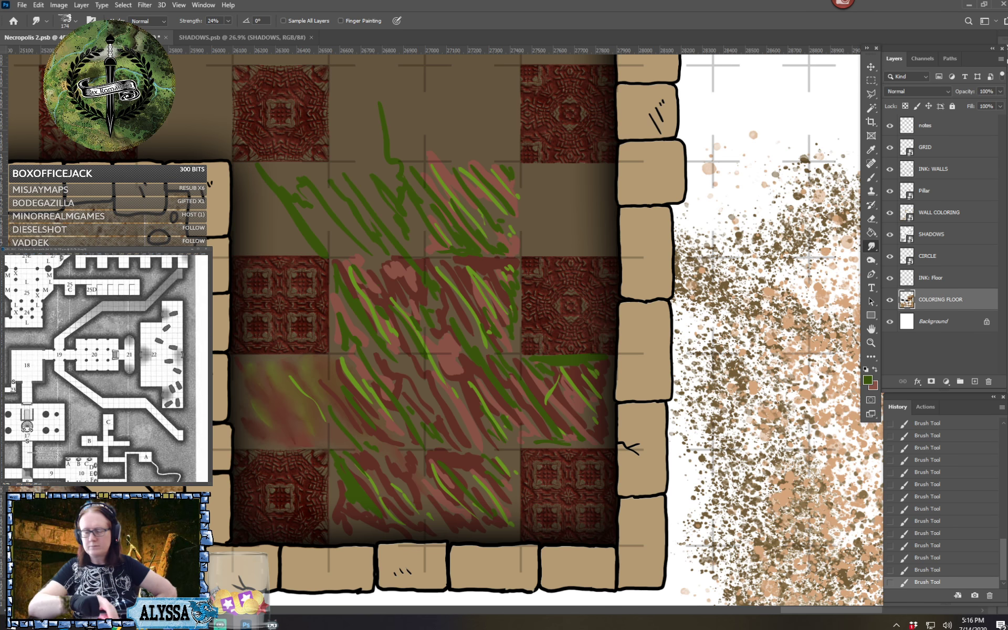
left_click_drag(420, 325, 433, 341)
mouse_move(369, 429)
left_mouse_down()
mouse_move(313, 401)
mouse_move(334, 430)
mouse_move(385, 391)
left_mouse_up()
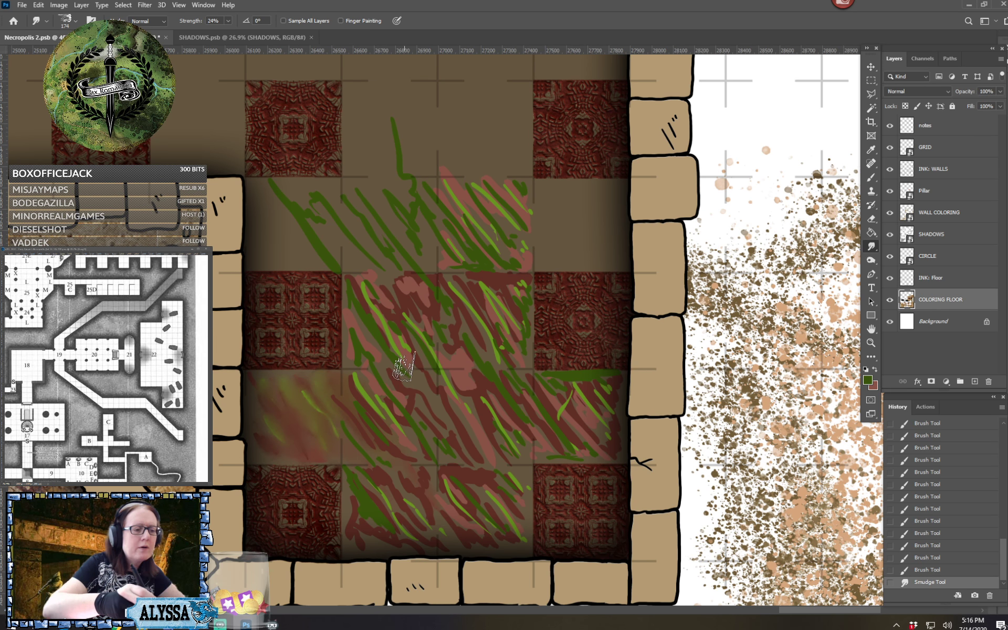
mouse_move(372, 412)
left_mouse_down()
mouse_move(349, 377)
mouse_move(372, 407)
mouse_move(333, 400)
mouse_move(388, 475)
mouse_move(386, 448)
mouse_move(413, 466)
mouse_move(390, 430)
mouse_move(420, 459)
mouse_move(360, 434)
mouse_move(401, 477)
mouse_move(342, 429)
mouse_move(389, 481)
mouse_move(407, 471)
mouse_move(388, 439)
mouse_move(406, 434)
mouse_move(367, 385)
mouse_move(409, 429)
mouse_move(365, 370)
mouse_move(434, 448)
mouse_move(388, 372)
mouse_move(430, 429)
mouse_move(424, 396)
mouse_move(441, 404)
mouse_move(420, 384)
mouse_move(453, 419)
mouse_move(454, 401)
mouse_move(462, 407)
mouse_move(440, 421)
mouse_move(454, 451)
mouse_move(438, 444)
mouse_move(426, 458)
mouse_move(447, 509)
mouse_move(414, 506)
mouse_move(430, 508)
mouse_move(423, 467)
mouse_move(388, 491)
mouse_move(423, 548)
mouse_move(387, 544)
mouse_move(422, 550)
mouse_move(357, 545)
mouse_move(348, 466)
mouse_move(351, 543)
mouse_move(366, 538)
mouse_move(357, 537)
mouse_move(348, 480)
mouse_move(348, 551)
mouse_move(358, 518)
mouse_move(344, 550)
mouse_move(420, 546)
mouse_move(362, 531)
mouse_move(417, 559)
mouse_move(375, 477)
mouse_move(443, 541)
mouse_move(451, 533)
mouse_move(414, 481)
mouse_move(499, 533)
mouse_move(450, 472)
mouse_move(478, 489)
mouse_move(434, 429)
mouse_move(479, 478)
mouse_move(494, 478)
mouse_move(517, 538)
mouse_move(507, 493)
mouse_move(519, 538)
mouse_move(509, 454)
mouse_move(521, 487)
mouse_move(518, 544)
mouse_move(475, 546)
mouse_move(502, 551)
left_mouse_up()
mouse_move(452, 478)
left_mouse_down()
mouse_move(454, 508)
mouse_move(480, 538)
left_mouse_up()
mouse_move(446, 462)
left_mouse_down()
mouse_move(525, 457)
mouse_move(486, 405)
mouse_move(511, 451)
mouse_move(524, 431)
mouse_move(480, 390)
mouse_move(503, 432)
mouse_move(525, 431)
mouse_move(522, 387)
mouse_move(503, 375)
mouse_move(522, 382)
mouse_move(519, 373)
mouse_move(480, 384)
mouse_move(447, 360)
mouse_move(480, 408)
mouse_move(448, 359)
mouse_move(487, 388)
mouse_move(451, 349)
mouse_move(449, 396)
mouse_move(474, 446)
mouse_move(456, 435)
mouse_move(465, 398)
mouse_move(496, 456)
mouse_move(438, 403)
mouse_move(457, 440)
mouse_move(513, 478)
mouse_move(428, 401)
mouse_move(458, 435)
mouse_move(457, 399)
mouse_move(487, 410)
mouse_move(451, 420)
mouse_move(478, 438)
mouse_move(480, 413)
mouse_move(452, 410)
mouse_move(494, 459)
mouse_move(400, 390)
mouse_move(370, 339)
mouse_move(367, 354)
mouse_move(349, 353)
mouse_move(352, 295)
mouse_move(361, 305)
mouse_move(353, 286)
mouse_move(373, 294)
mouse_move(372, 279)
mouse_move(406, 315)
mouse_move(408, 273)
mouse_move(399, 310)
mouse_move(430, 362)
mouse_move(433, 333)
mouse_move(405, 314)
mouse_move(393, 332)
mouse_move(367, 318)
mouse_move(370, 350)
mouse_move(394, 352)
mouse_move(362, 384)
mouse_move(386, 387)
mouse_move(410, 341)
mouse_move(438, 349)
mouse_move(455, 376)
mouse_move(361, 352)
mouse_move(349, 395)
mouse_move(456, 310)
mouse_move(446, 287)
mouse_move(480, 328)
mouse_move(520, 278)
mouse_move(496, 314)
mouse_move(525, 320)
mouse_move(522, 367)
mouse_move(524, 353)
mouse_move(477, 345)
mouse_move(443, 281)
mouse_move(497, 319)
mouse_move(541, 388)
mouse_move(582, 415)
mouse_move(577, 393)
mouse_move(609, 428)
mouse_move(603, 398)
mouse_move(612, 434)
mouse_move(580, 450)
mouse_move(607, 450)
mouse_move(531, 438)
mouse_move(558, 450)
mouse_move(603, 450)
mouse_move(577, 434)
mouse_move(608, 444)
mouse_move(513, 401)
mouse_move(479, 342)
mouse_move(546, 405)
mouse_move(476, 297)
mouse_move(444, 219)
mouse_move(444, 263)
mouse_move(473, 233)
mouse_move(472, 246)
mouse_move(447, 183)
mouse_move(526, 249)
mouse_move(493, 189)
mouse_move(532, 223)
mouse_move(535, 186)
mouse_move(513, 266)
mouse_move(525, 257)
mouse_move(490, 269)
mouse_move(443, 261)
mouse_move(407, 220)
mouse_move(472, 293)
left_mouse_up()
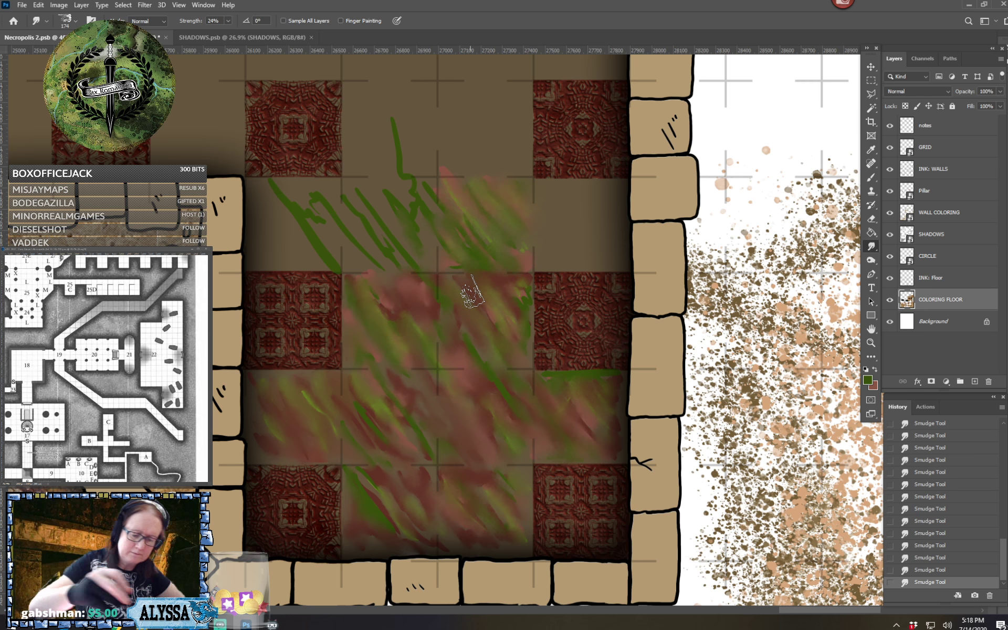
scroll(472, 293, "down", 5)
scroll(472, 293, "up", 4)
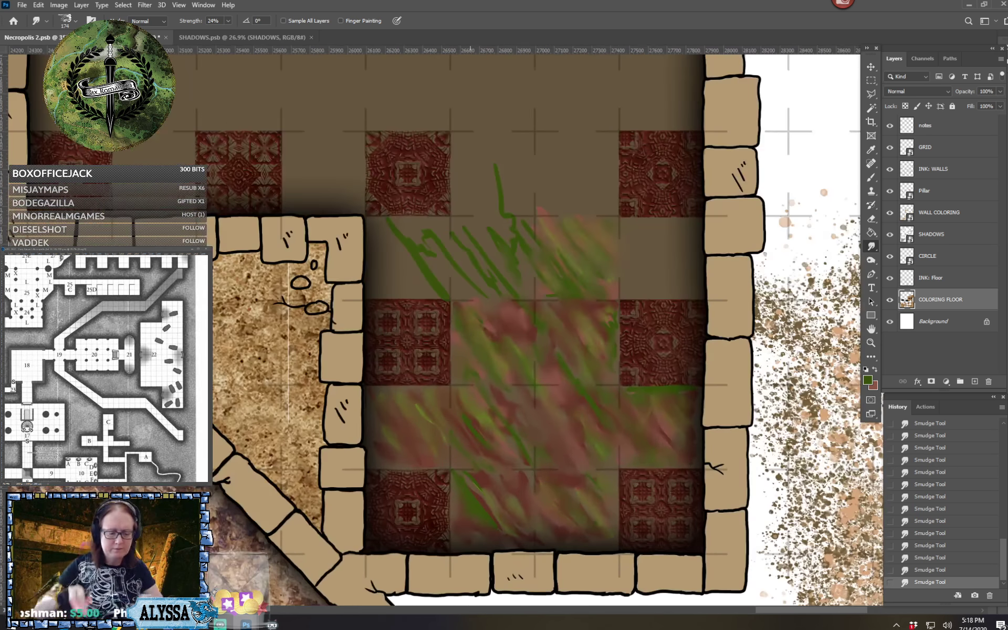
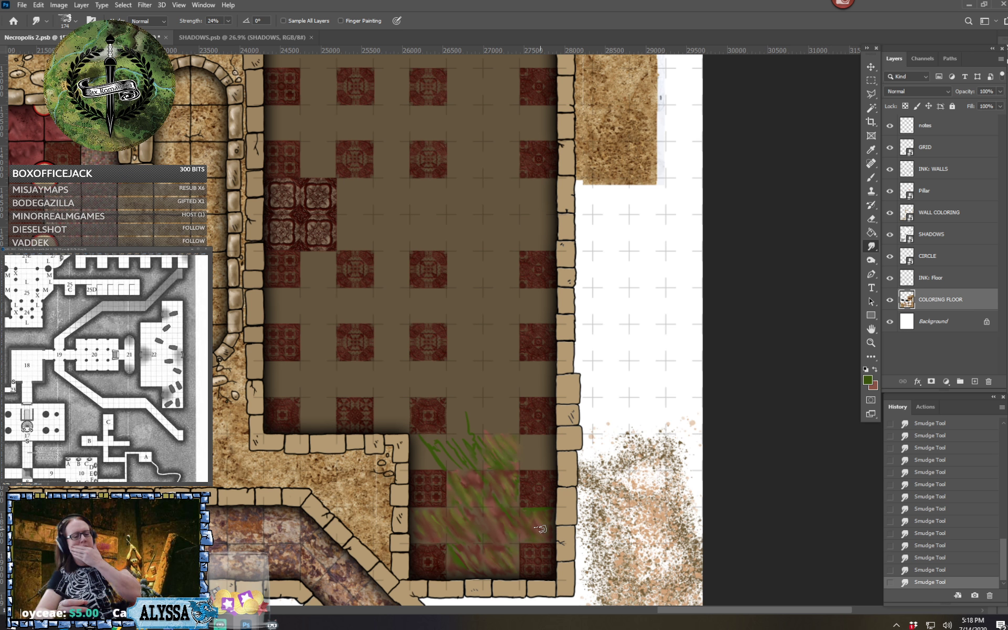
mouse_move(540, 529)
left_mouse_down()
mouse_move(577, 439)
mouse_move(577, 334)
mouse_move(649, 60)
mouse_move(650, 23)
left_mouse_up()
left_click_drag(540, 529, 679, 221)
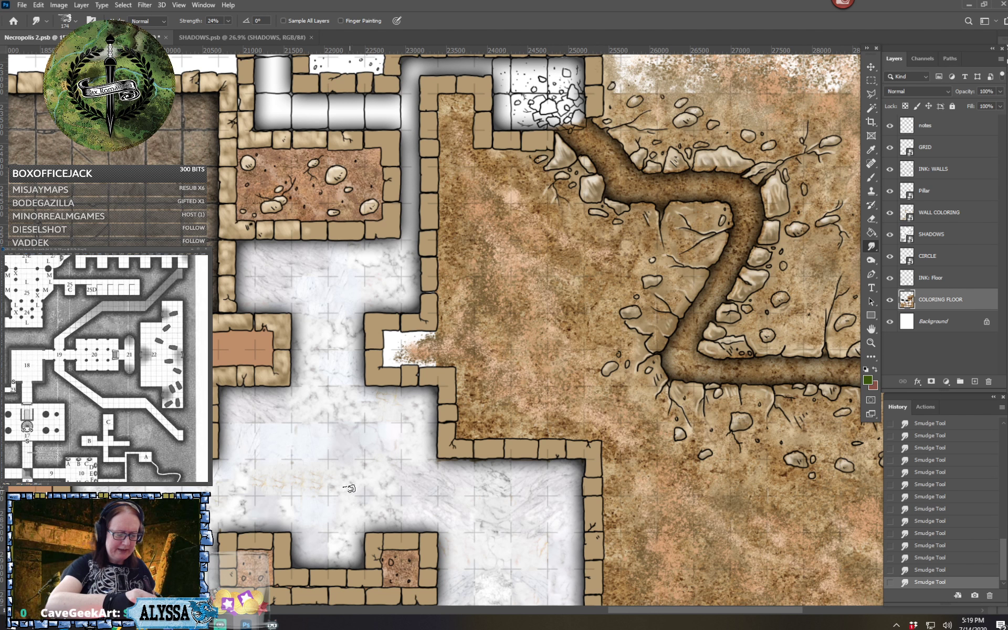
left_click_drag(522, 123, 362, 464)
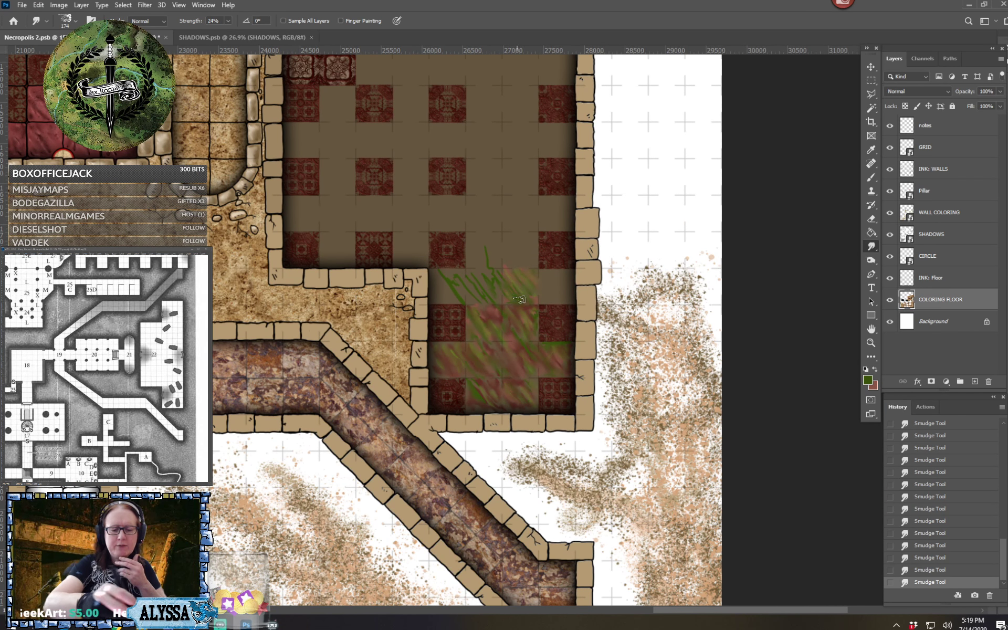
scroll(519, 301, "up", 3)
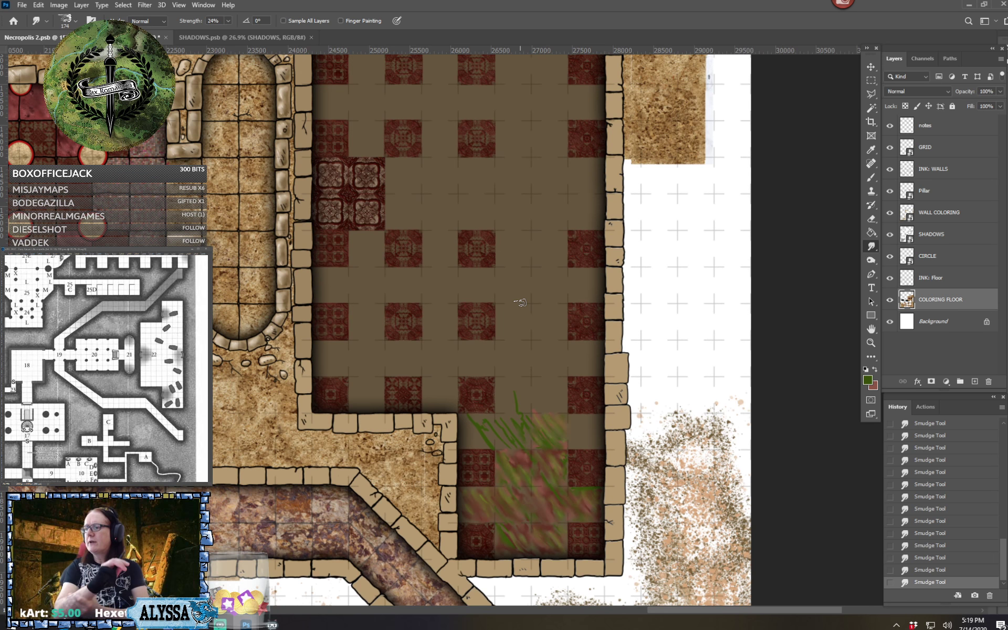
scroll(520, 301, "up", 2)
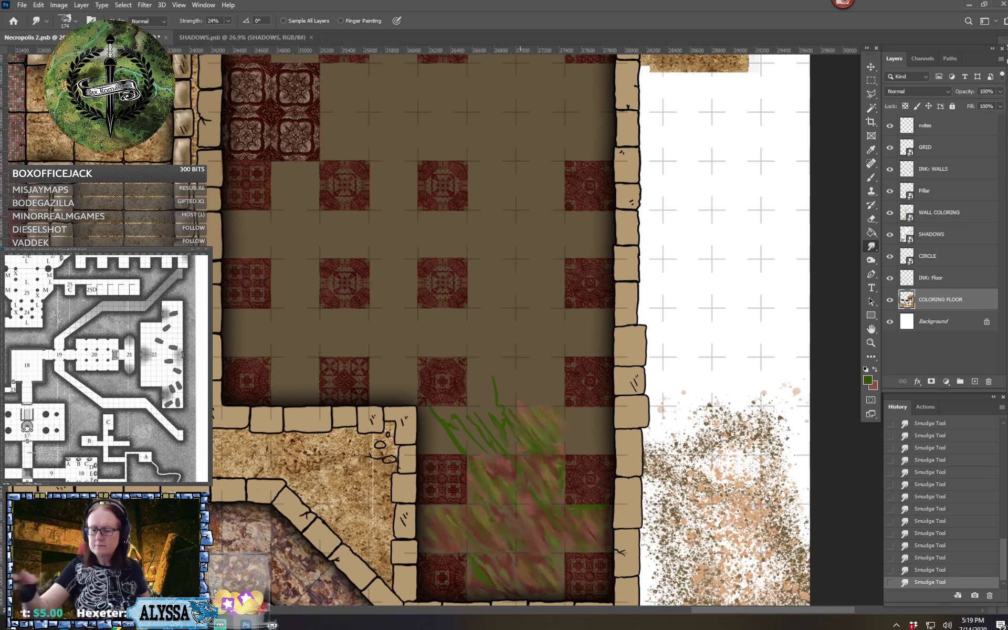
Switch to the Brush tool at size 75 and paint dark green diagonal strokes at the west end of the plain row above the smudged area
left_click(65, 26)
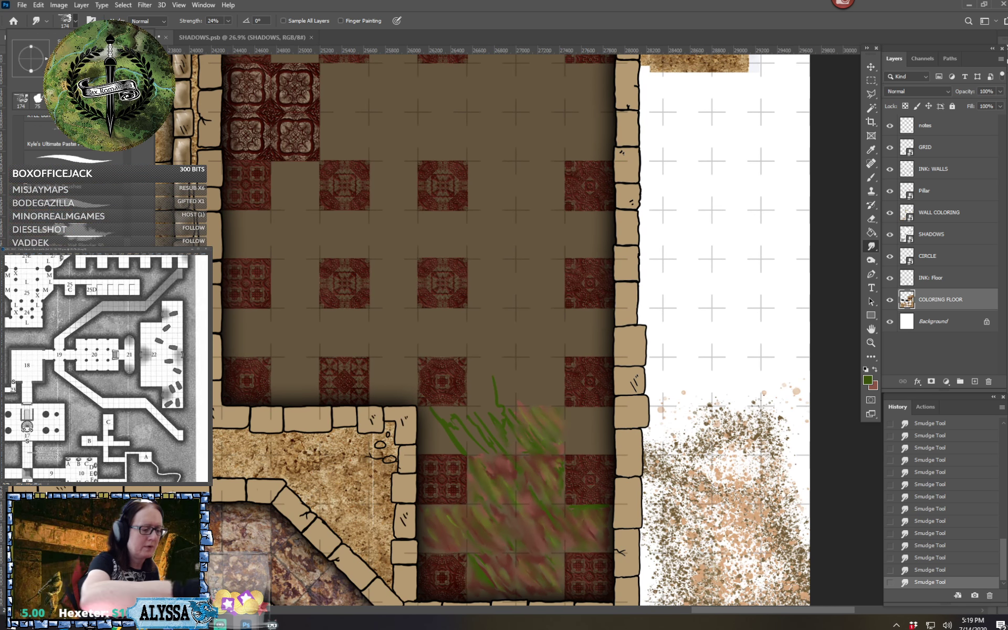
key("b")
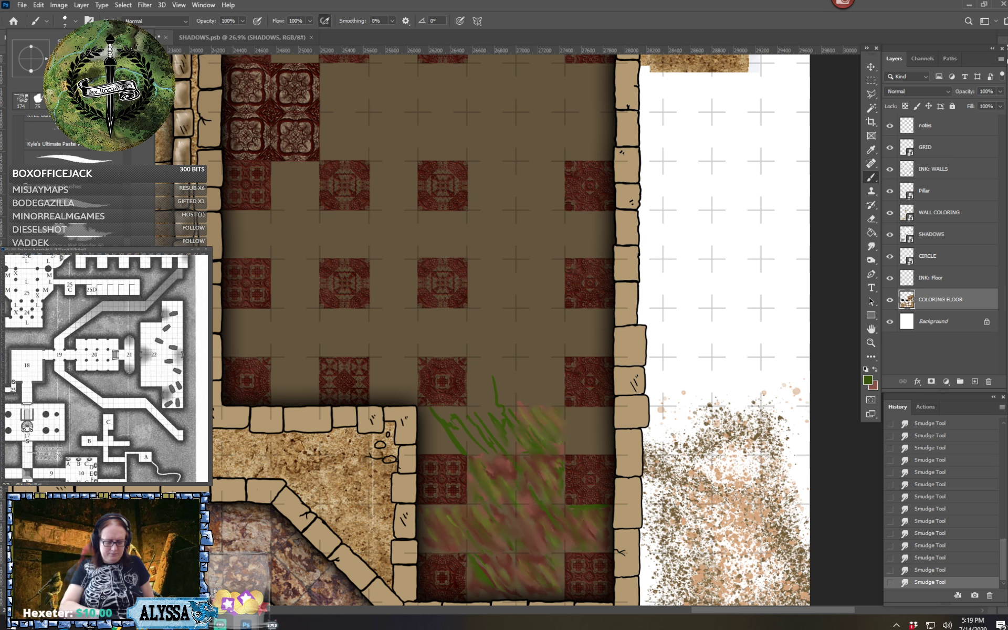
key("Return")
scroll(562, 540, "up", 3)
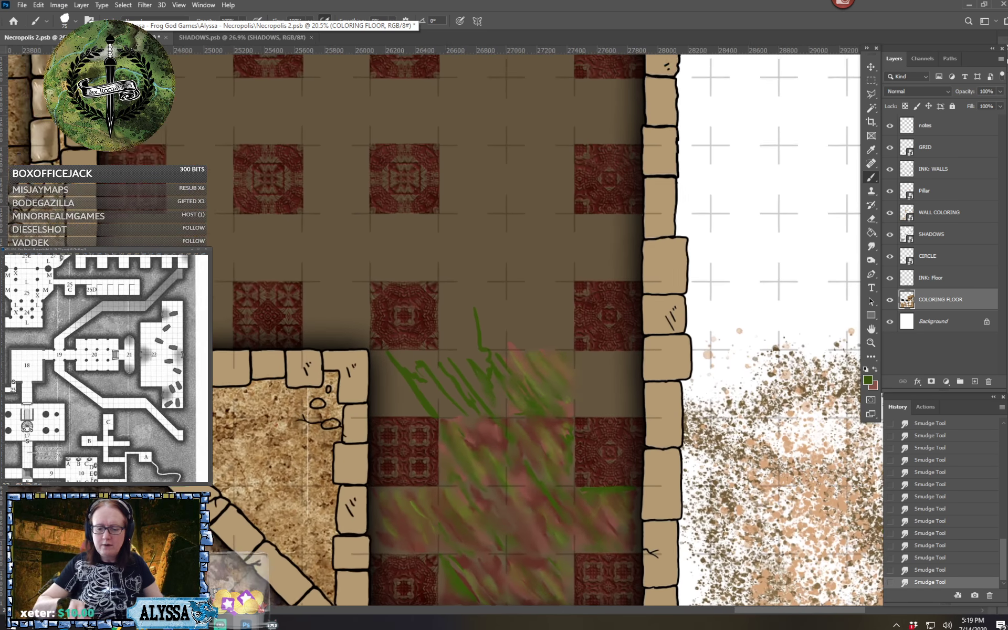
left_click_drag(356, 387, 369, 402)
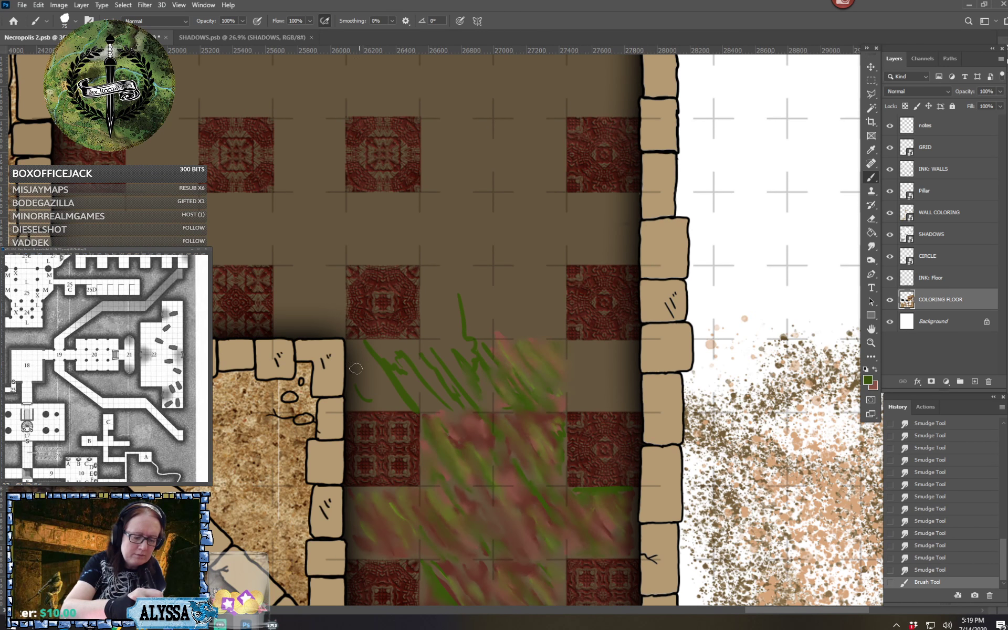
mouse_move(354, 359)
left_mouse_down()
mouse_move(389, 398)
mouse_move(367, 364)
mouse_move(387, 376)
left_mouse_up()
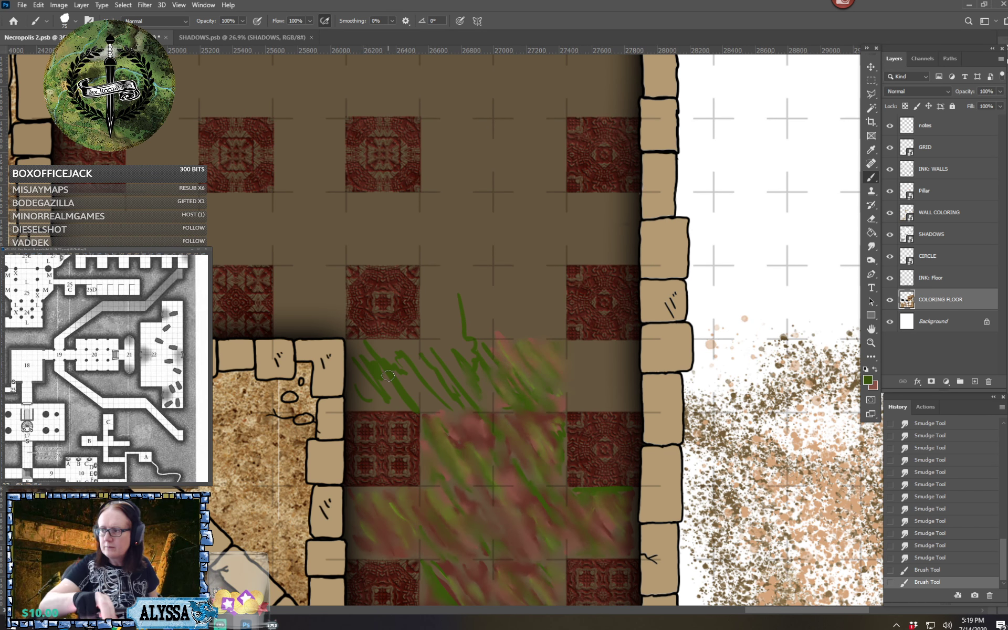
Paint dark green diagonal strokes over the plain squares of the next tiled row up and at the lower row's east end
scroll(387, 375, "up", 3)
scroll(387, 376, "right", 2)
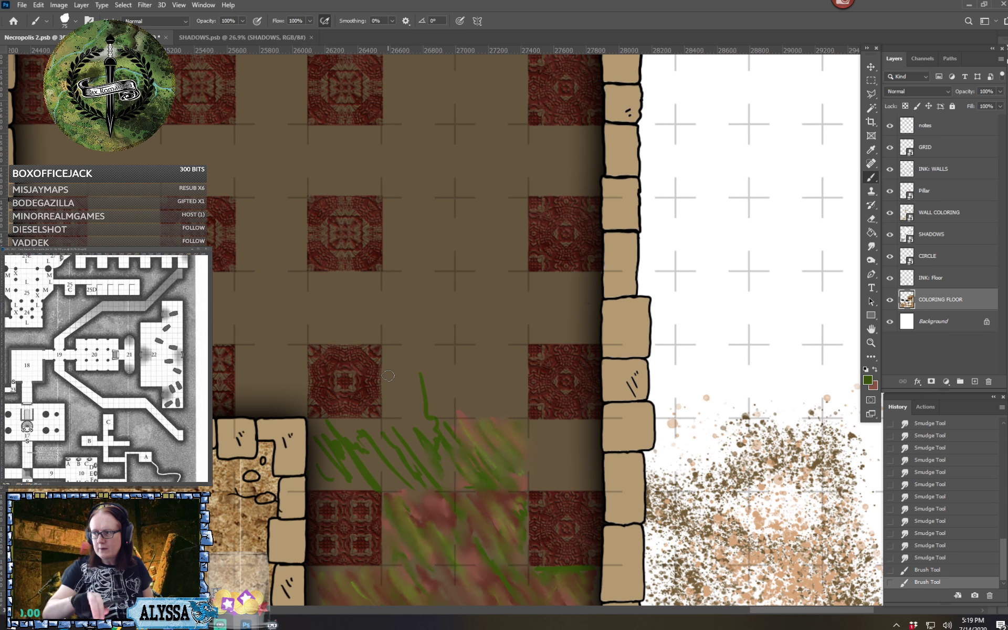
scroll(388, 375, "right", 2)
scroll(387, 375, "up", 1)
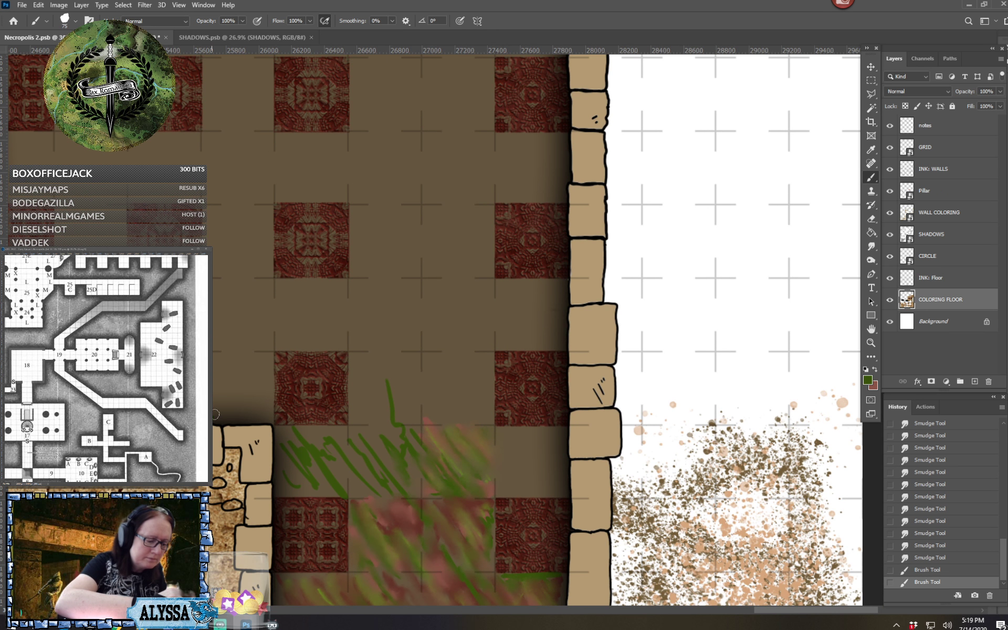
mouse_move(209, 391)
left_mouse_down()
mouse_move(247, 417)
mouse_move(214, 354)
mouse_move(251, 395)
mouse_move(227, 366)
mouse_move(237, 359)
mouse_move(271, 365)
left_mouse_up()
mouse_move(378, 414)
left_mouse_down()
mouse_move(353, 365)
mouse_move(372, 396)
mouse_move(352, 354)
mouse_move(389, 395)
mouse_move(367, 361)
mouse_move(393, 389)
mouse_move(376, 356)
mouse_move(406, 371)
mouse_move(417, 357)
mouse_move(407, 356)
mouse_move(419, 381)
mouse_move(426, 366)
mouse_move(466, 409)
mouse_move(439, 361)
mouse_move(466, 382)
mouse_move(478, 353)
mouse_move(482, 382)
mouse_move(489, 354)
mouse_move(489, 407)
mouse_move(464, 386)
left_mouse_up()
mouse_move(491, 443)
left_mouse_down()
mouse_move(522, 480)
mouse_move(507, 442)
mouse_move(516, 436)
mouse_move(511, 488)
mouse_move(534, 488)
mouse_move(512, 455)
mouse_move(540, 477)
mouse_move(549, 455)
left_mouse_up()
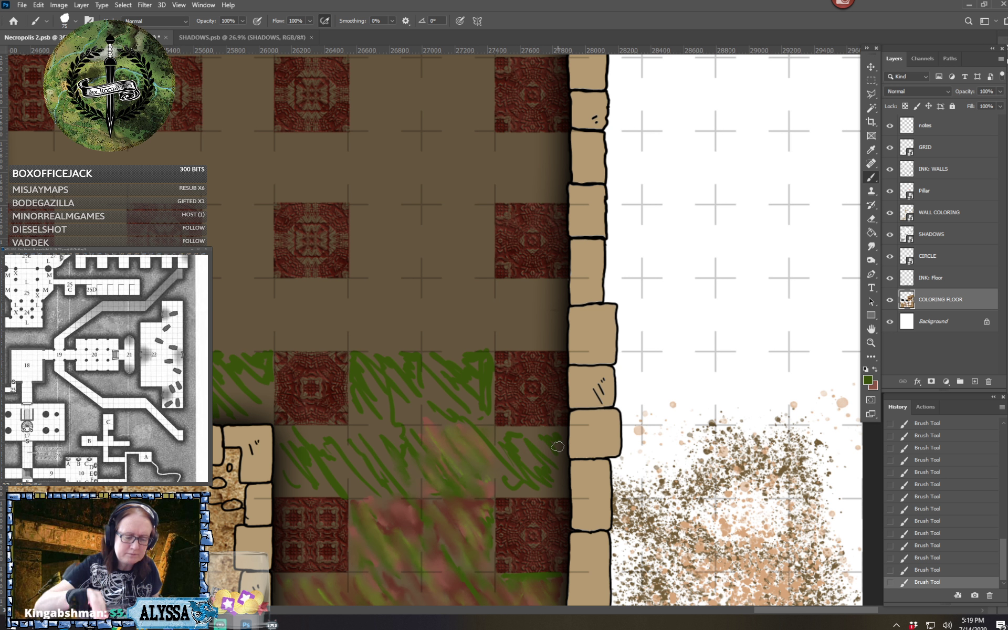
Scribble dark green strokes and solid patches on the plain squares further north along the room's east side
scroll(554, 450, "up", 1)
mouse_move(362, 332)
left_mouse_down()
mouse_move(388, 387)
mouse_move(376, 347)
mouse_move(402, 366)
mouse_move(386, 344)
mouse_move(418, 388)
left_mouse_up()
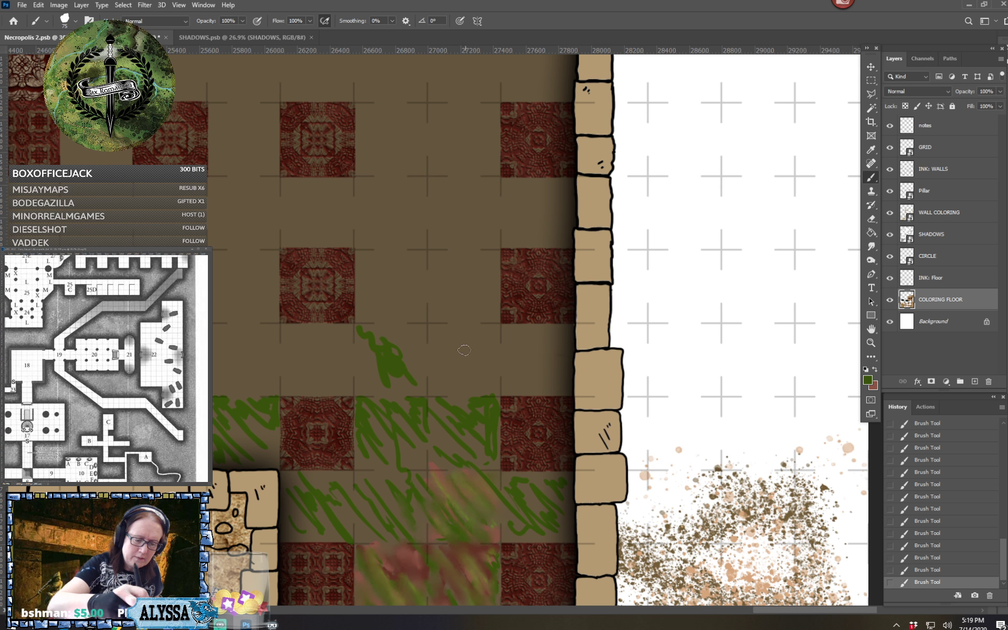
mouse_move(436, 325)
left_mouse_down()
mouse_move(467, 360)
mouse_move(442, 369)
mouse_move(435, 391)
mouse_move(449, 388)
left_mouse_up()
mouse_move(507, 333)
left_mouse_down()
mouse_move(510, 352)
mouse_move(522, 331)
mouse_move(561, 389)
mouse_move(556, 341)
mouse_move(564, 336)
left_mouse_up()
mouse_move(451, 295)
left_mouse_down()
mouse_move(470, 318)
mouse_move(487, 305)
mouse_move(493, 316)
mouse_move(493, 294)
left_mouse_up()
mouse_move(442, 228)
left_mouse_down()
mouse_move(431, 242)
mouse_move(451, 239)
mouse_move(435, 246)
mouse_move(438, 216)
mouse_move(481, 257)
left_mouse_up()
mouse_move(449, 209)
left_mouse_down()
mouse_move(451, 187)
mouse_move(492, 238)
left_mouse_up()
mouse_move(475, 190)
left_mouse_down()
mouse_move(548, 246)
mouse_move(558, 239)
mouse_move(540, 194)
mouse_move(534, 229)
left_mouse_up()
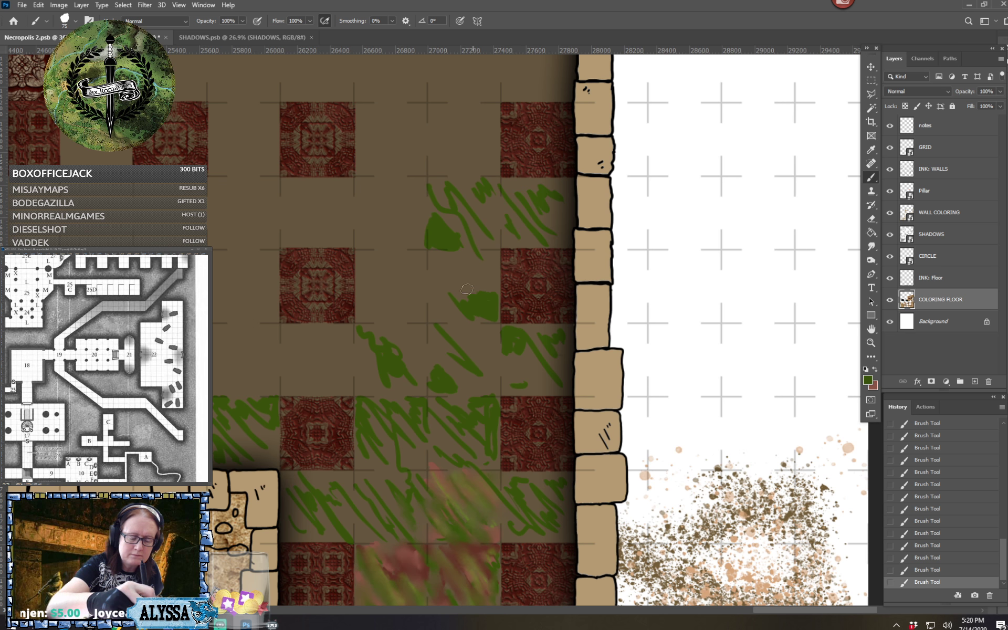
Paint winding green tendrils northward from the eastern patches and fill the gaps beneath them with diagonal strokes
mouse_move(475, 293)
left_mouse_down()
mouse_move(444, 270)
mouse_move(421, 270)
mouse_move(385, 238)
mouse_move(382, 217)
mouse_move(397, 236)
mouse_move(396, 186)
mouse_move(373, 150)
left_mouse_up()
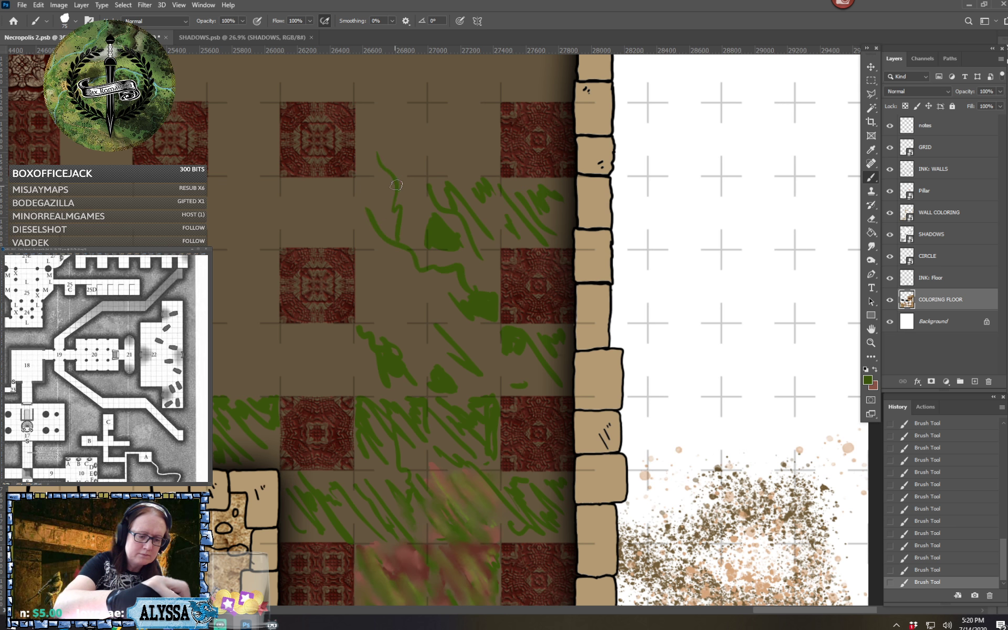
mouse_move(393, 186)
left_mouse_down()
mouse_move(402, 161)
mouse_move(379, 109)
mouse_move(419, 155)
left_mouse_up()
mouse_move(369, 298)
left_mouse_down()
mouse_move(389, 306)
mouse_move(390, 289)
mouse_move(365, 268)
mouse_move(373, 282)
mouse_move(381, 270)
mouse_move(423, 315)
mouse_move(408, 315)
mouse_move(403, 355)
left_mouse_up()
left_click_drag(415, 272, 480, 379)
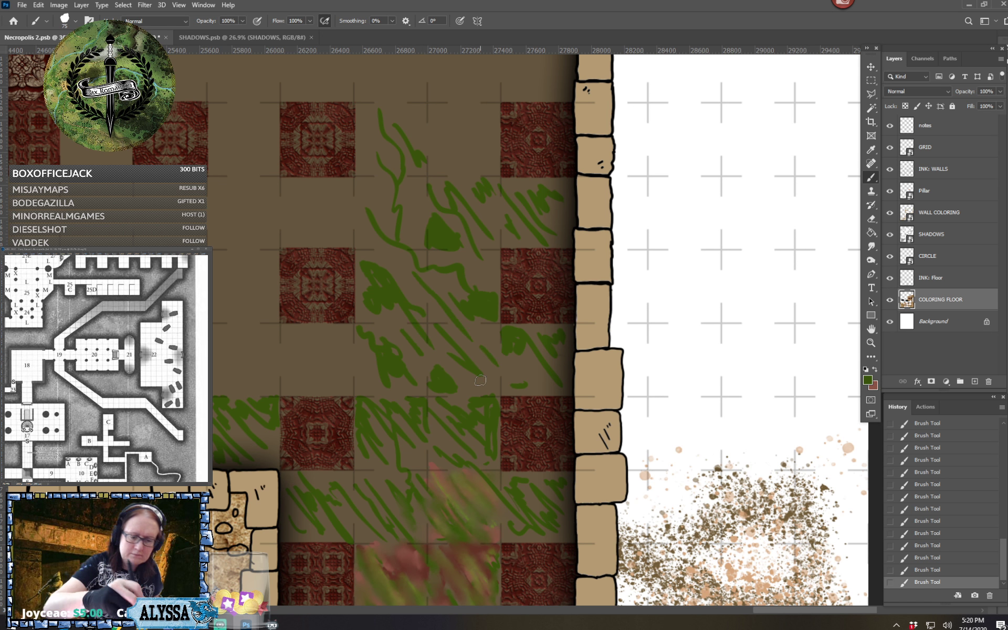
Extend the green diagonal strokes westward over the plain squares above the room's inner stone wall corner
scroll(479, 379, "left", 2)
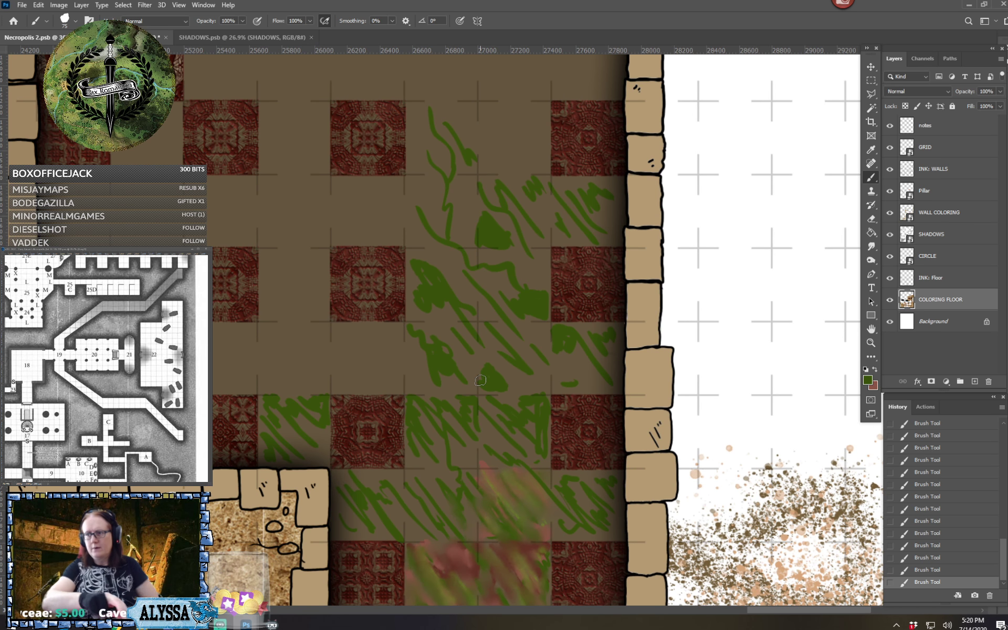
scroll(480, 380, "up", 2)
mouse_move(350, 388)
left_mouse_down()
mouse_move(367, 424)
mouse_move(346, 385)
mouse_move(386, 407)
mouse_move(371, 401)
mouse_move(375, 409)
mouse_move(382, 388)
mouse_move(415, 427)
mouse_move(417, 415)
mouse_move(384, 439)
mouse_move(349, 438)
mouse_move(360, 444)
mouse_move(303, 402)
mouse_move(334, 444)
mouse_move(314, 441)
mouse_move(339, 443)
mouse_move(330, 425)
mouse_move(330, 434)
mouse_move(338, 444)
mouse_move(338, 408)
mouse_move(312, 389)
mouse_move(333, 420)
mouse_move(333, 389)
mouse_move(276, 397)
mouse_move(303, 424)
mouse_move(276, 432)
mouse_move(278, 446)
mouse_move(279, 410)
mouse_move(305, 445)
left_mouse_up()
scroll(318, 436, "left", 3)
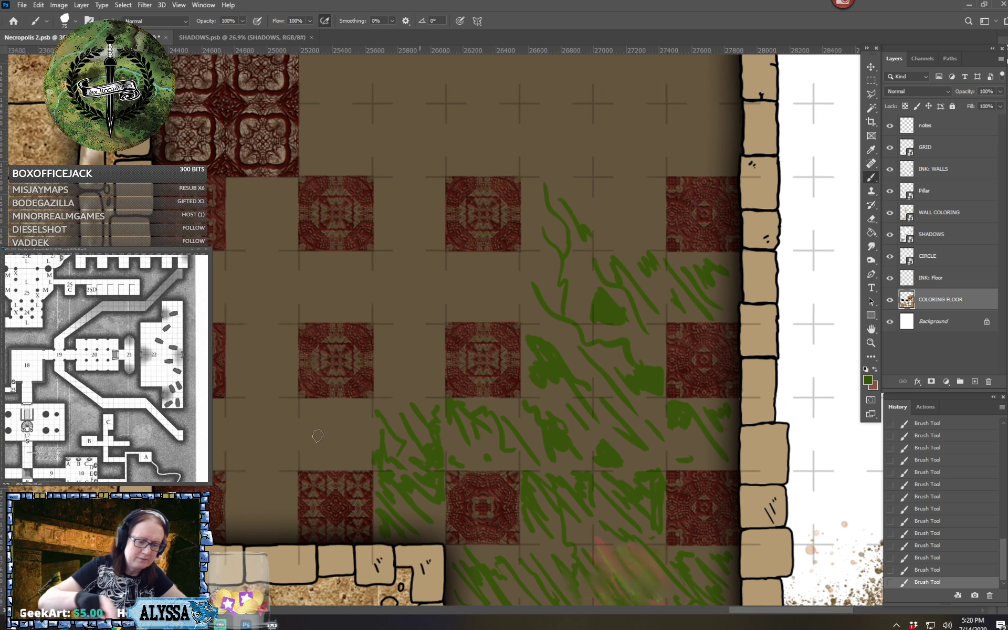
mouse_move(428, 351)
left_mouse_down()
mouse_move(452, 392)
mouse_move(432, 393)
mouse_move(427, 329)
mouse_move(475, 407)
mouse_move(442, 329)
mouse_move(474, 355)
mouse_move(471, 335)
mouse_move(483, 338)
mouse_move(453, 333)
mouse_move(484, 329)
mouse_move(505, 354)
left_mouse_up()
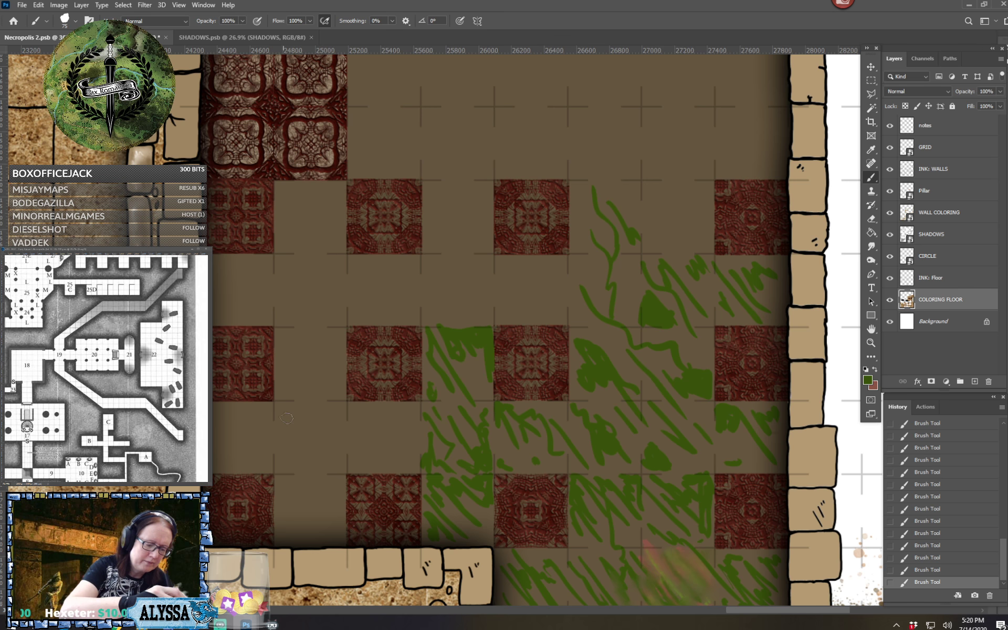
mouse_move(286, 417)
left_mouse_down()
mouse_move(334, 475)
mouse_move(316, 478)
mouse_move(350, 458)
mouse_move(378, 464)
mouse_move(356, 422)
mouse_move(388, 452)
mouse_move(372, 413)
mouse_move(397, 437)
mouse_move(400, 447)
mouse_move(384, 431)
mouse_move(403, 463)
mouse_move(402, 426)
mouse_move(418, 444)
mouse_move(398, 464)
mouse_move(364, 441)
mouse_move(372, 450)
mouse_move(350, 473)
mouse_move(300, 479)
mouse_move(339, 518)
mouse_move(335, 503)
mouse_move(338, 538)
mouse_move(288, 485)
mouse_move(303, 538)
left_mouse_up()
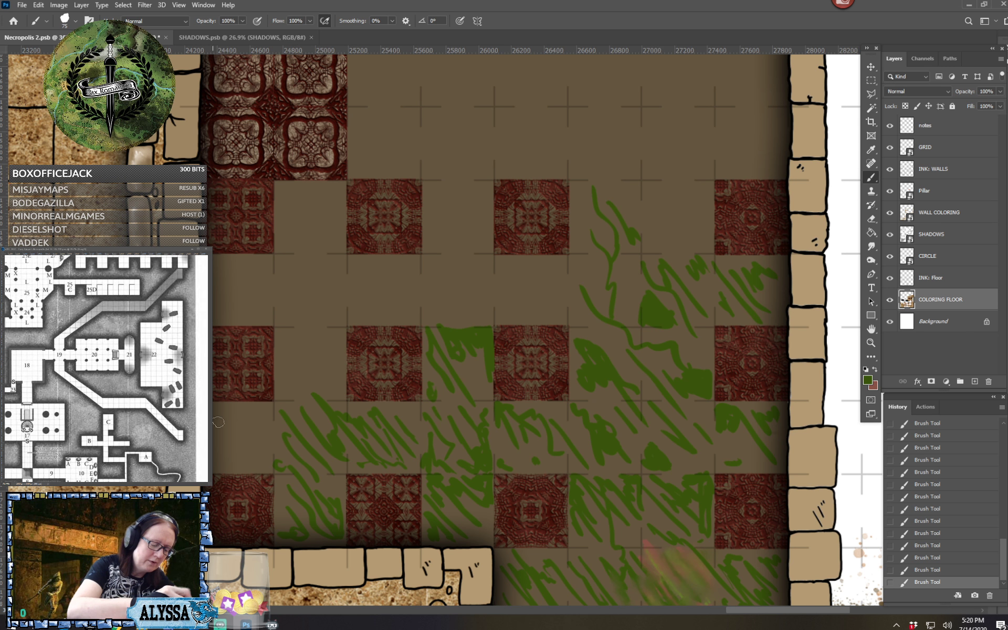
Paint green strokes on the plain squares along the room's west side, up to the large ornate tile block
mouse_move(218, 422)
left_mouse_down()
mouse_move(247, 450)
mouse_move(231, 416)
mouse_move(265, 464)
mouse_move(245, 421)
mouse_move(261, 429)
mouse_move(255, 412)
mouse_move(243, 443)
mouse_move(218, 454)
left_mouse_up()
mouse_move(215, 278)
left_mouse_down()
mouse_move(222, 309)
mouse_move(215, 298)
mouse_move(238, 281)
mouse_move(253, 310)
mouse_move(256, 280)
mouse_move(278, 319)
mouse_move(274, 283)
mouse_move(317, 238)
left_mouse_up()
mouse_move(302, 299)
left_mouse_down()
mouse_move(337, 245)
mouse_move(321, 254)
mouse_move(315, 199)
left_mouse_up()
mouse_move(295, 339)
left_mouse_down()
mouse_move(367, 276)
mouse_move(370, 307)
mouse_move(318, 304)
mouse_move(320, 292)
mouse_move(290, 335)
mouse_move(281, 377)
left_mouse_up()
left_click_drag(328, 324, 293, 389)
left_click_drag(325, 360, 302, 399)
mouse_move(331, 370)
left_mouse_down()
mouse_move(317, 390)
mouse_move(327, 388)
left_mouse_up()
Add crossing and diagonal green strokes along the middle of the plain row south of the large ornate tile block
mouse_move(392, 286)
left_mouse_down()
mouse_move(383, 312)
mouse_move(461, 247)
mouse_move(467, 218)
mouse_move(422, 312)
left_mouse_up()
left_click_drag(432, 265, 467, 315)
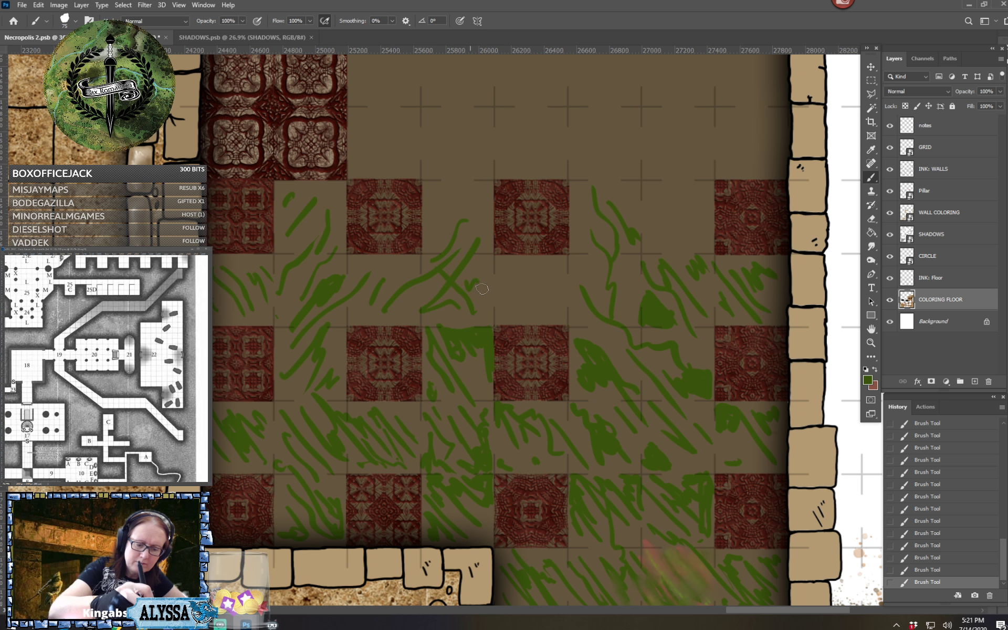
left_click_drag(478, 265, 535, 318)
left_click_drag(509, 270, 564, 304)
Paint long green diagonal strokes on the plain floor directly east of the large ornate tile block
scroll(609, 367, "up", 5)
scroll(609, 367, "right", 2)
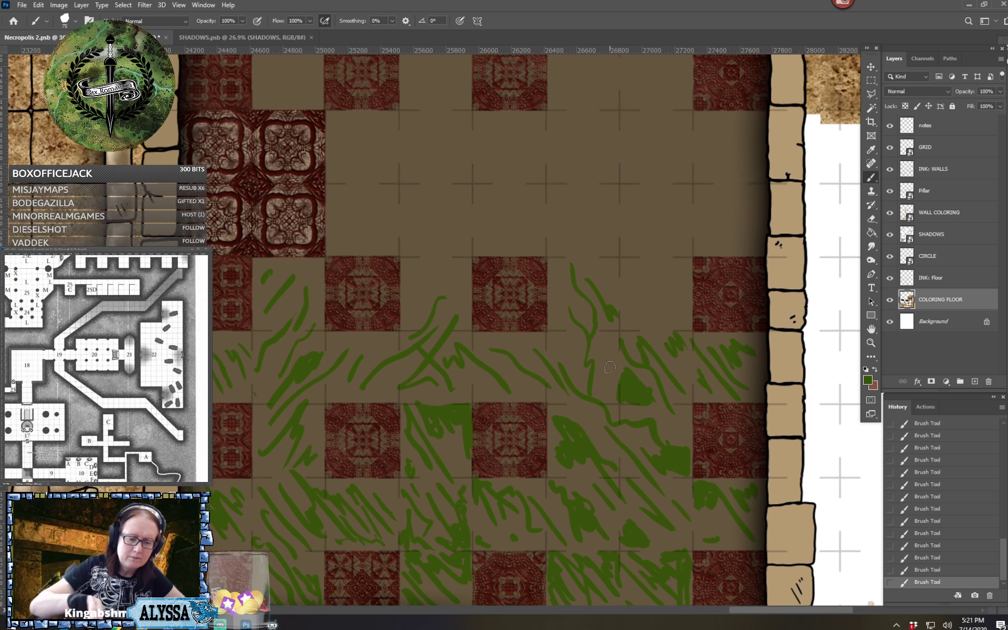
left_click_drag(304, 333, 320, 361)
mouse_move(305, 300)
left_mouse_down()
mouse_move(351, 362)
mouse_move(303, 267)
left_mouse_up()
mouse_move(302, 256)
left_mouse_down()
mouse_move(399, 370)
mouse_move(335, 242)
mouse_move(402, 355)
left_mouse_up()
left_click_drag(370, 281, 403, 316)
left_click_drag(368, 250, 441, 339)
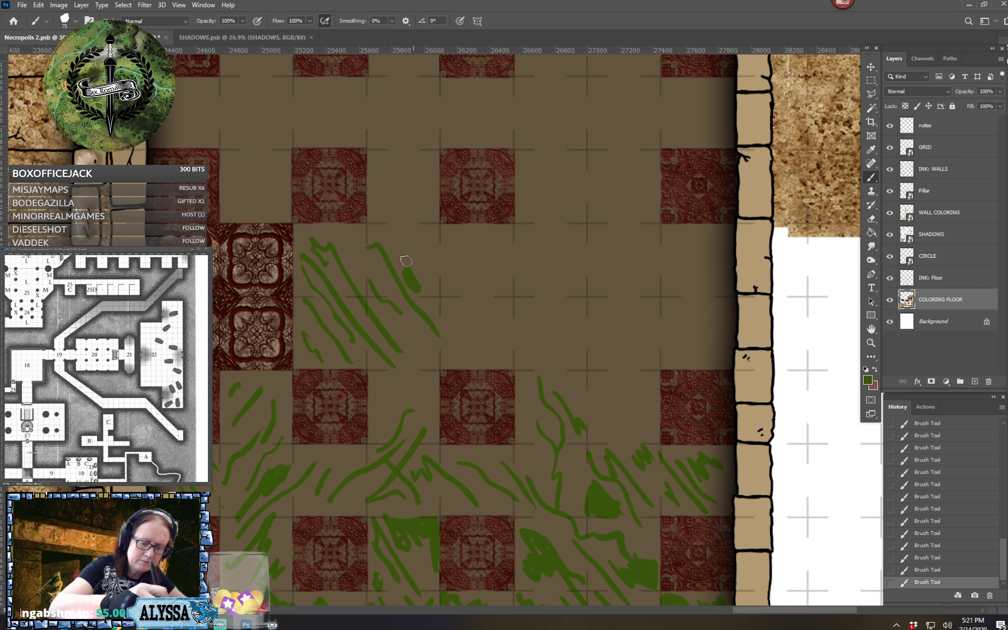
mouse_move(407, 257)
left_mouse_down()
mouse_move(422, 289)
mouse_move(433, 270)
mouse_move(420, 251)
mouse_move(519, 338)
left_mouse_up()
mouse_move(451, 284)
left_mouse_down()
mouse_move(493, 328)
mouse_move(495, 349)
left_mouse_up()
Paint rising green strokes and a branching tendril running south through the plain floor east of the room's center
left_click_drag(499, 268, 551, 213)
left_click_drag(490, 244, 517, 230)
mouse_move(576, 195)
left_mouse_down()
mouse_move(517, 282)
mouse_move(628, 211)
mouse_move(559, 270)
mouse_move(548, 320)
mouse_move(593, 407)
left_mouse_up()
left_click_drag(577, 342, 646, 334)
left_click_drag(605, 370, 623, 435)
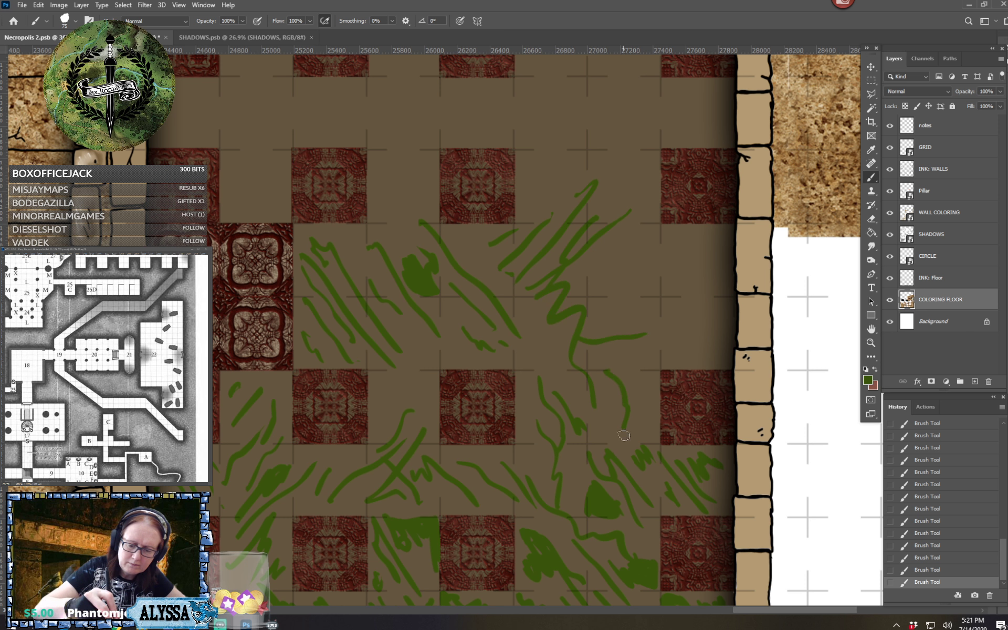
left_click_drag(619, 390, 656, 368)
Paint green diagonal strokes toward the east wall on the wide plain strip and fill remaining gaps with short strokes
left_click_drag(612, 278, 714, 364)
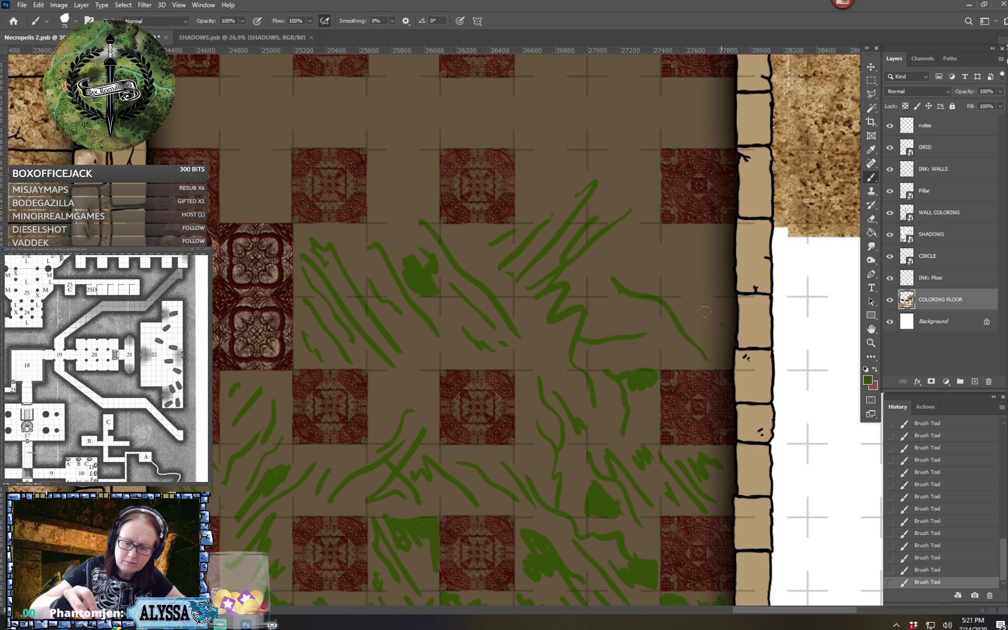
left_click_drag(654, 270, 723, 321)
mouse_move(620, 244)
left_mouse_down()
mouse_move(651, 269)
mouse_move(718, 278)
left_mouse_up()
left_click_drag(627, 320, 594, 297)
left_click_drag(393, 376, 407, 397)
Set the foreground color to a darker red and paint diagonal strokes over the green rows just above the smudged squares
scroll(414, 294, "down", 5)
scroll(414, 294, "up", 1)
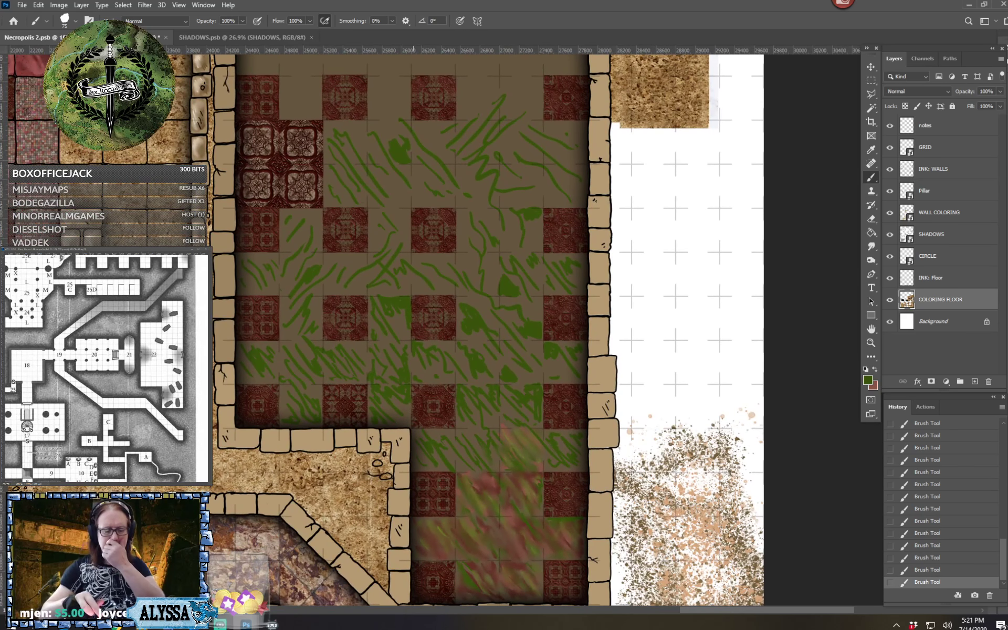
left_click(875, 372)
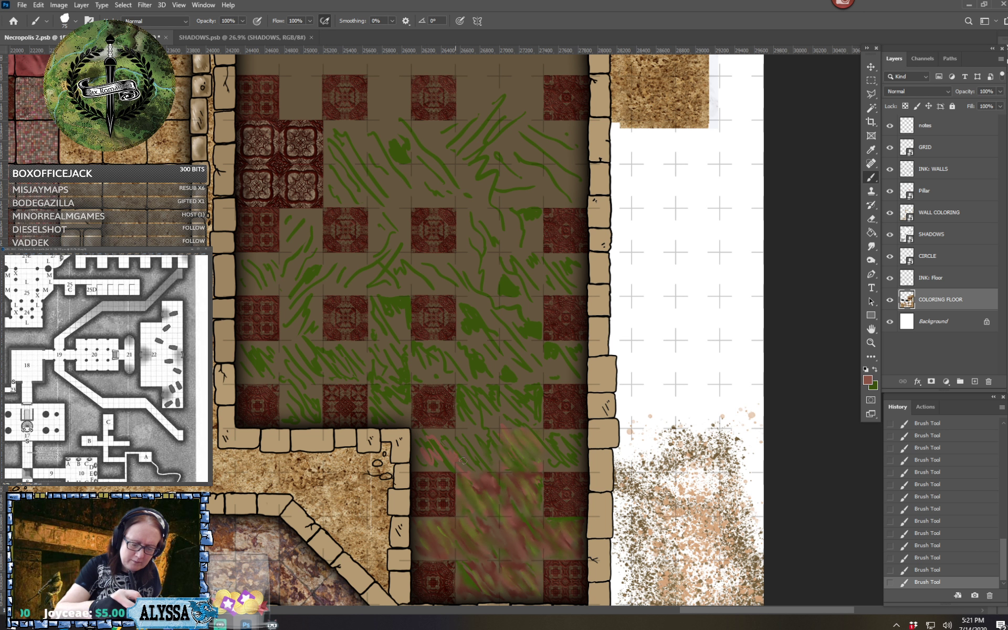
left_click(868, 382)
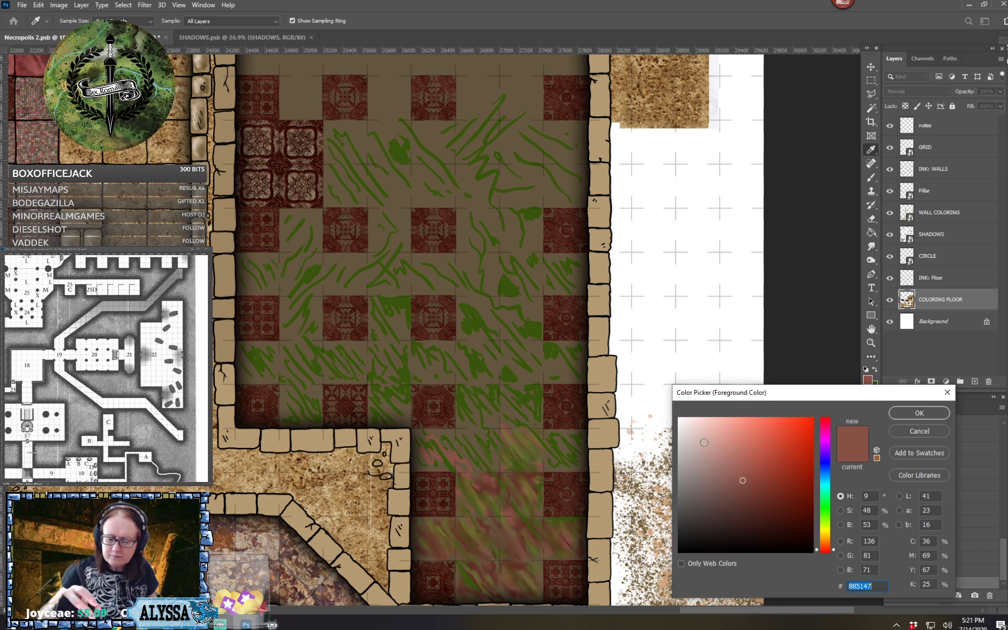
left_click(765, 510)
left_click(911, 420)
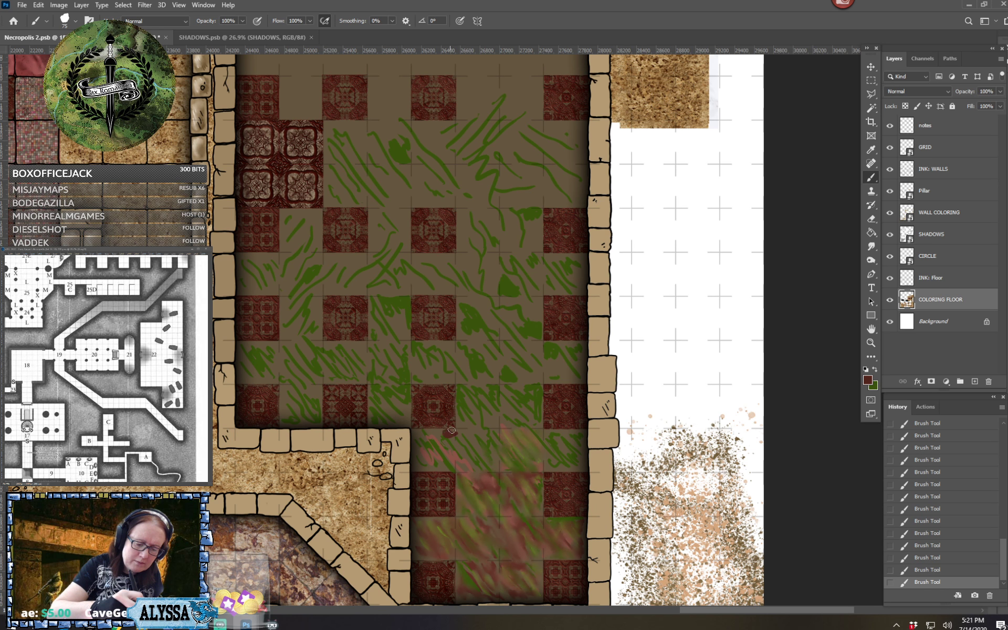
mouse_move(444, 431)
left_mouse_down()
mouse_move(480, 447)
mouse_move(501, 474)
left_mouse_up()
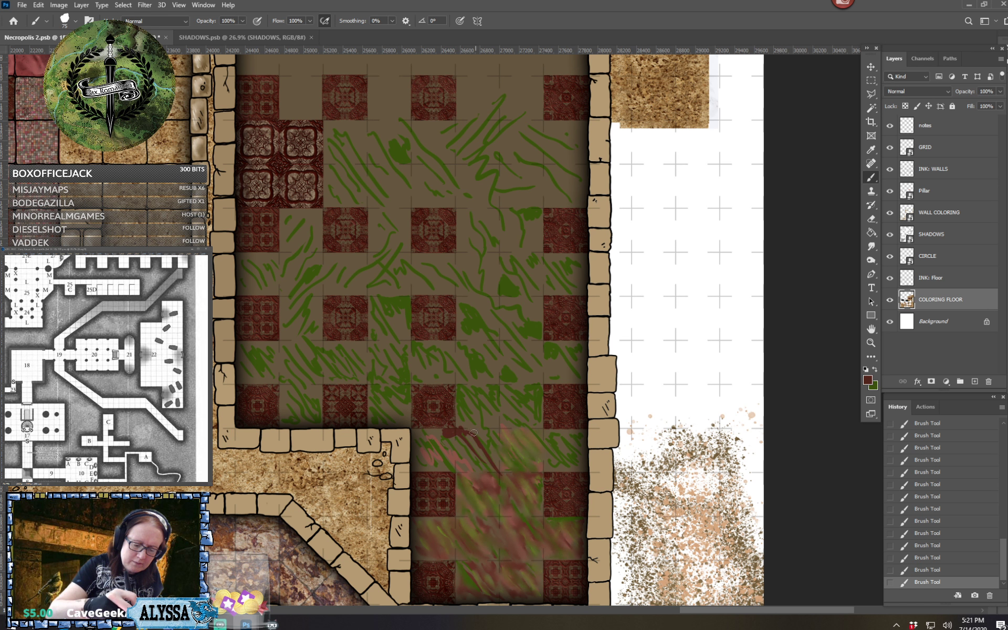
mouse_move(480, 418)
left_mouse_down()
mouse_move(510, 456)
mouse_move(512, 443)
mouse_move(537, 462)
left_mouse_up()
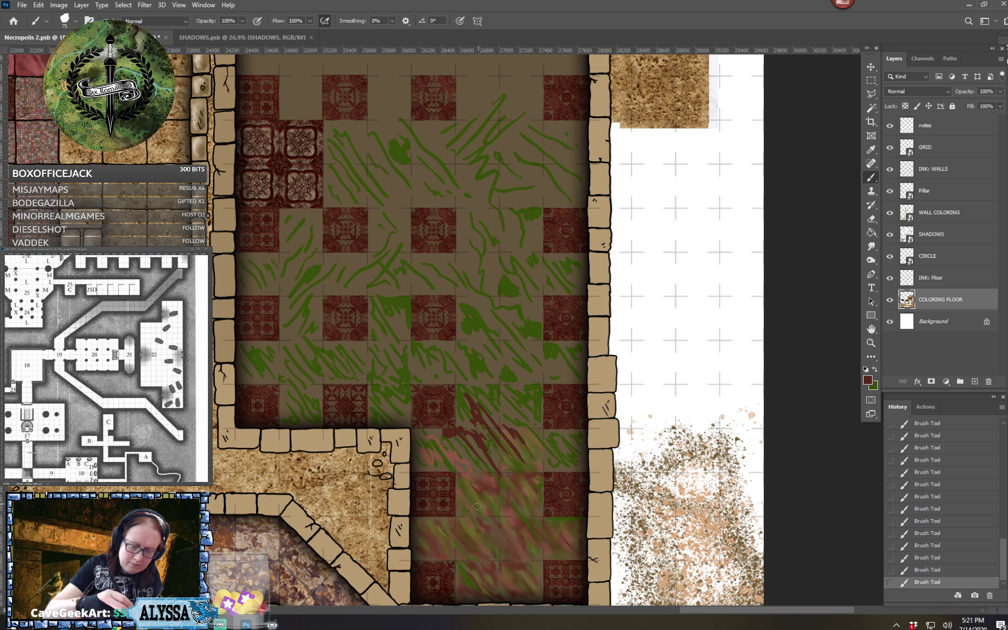
Paint dark red diagonal strokes over the smudged red and green squares in the room's southern alcove
left_click_drag(467, 518, 515, 575)
mouse_move(486, 524)
left_mouse_down()
mouse_move(518, 557)
mouse_move(514, 527)
left_mouse_up()
left_click_drag(482, 492, 544, 537)
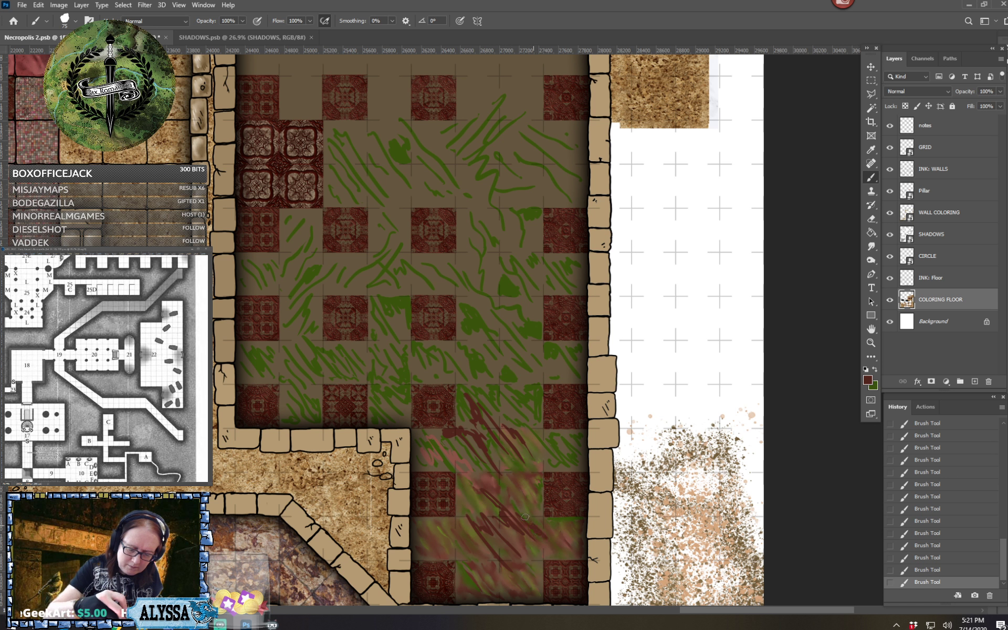
mouse_move(514, 495)
left_mouse_down()
mouse_move(541, 524)
mouse_move(540, 514)
left_mouse_up()
left_click_drag(535, 476, 539, 511)
Paint dark red diagonal strokes over the green strokes in the room's southeastern plain squares, north of the alcove
mouse_move(525, 431)
left_mouse_down()
mouse_move(560, 448)
mouse_move(568, 436)
left_mouse_up()
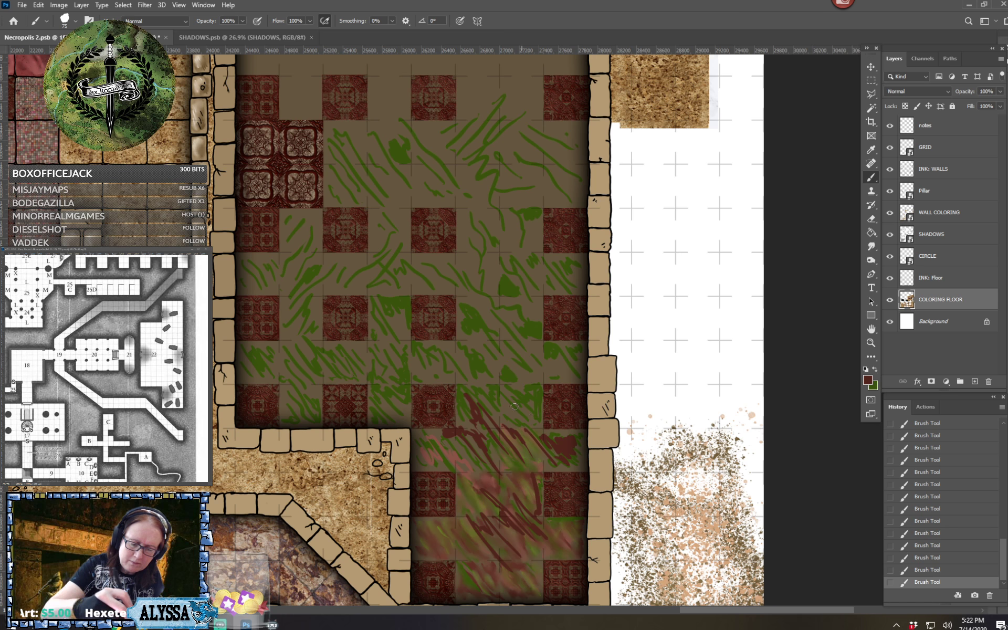
left_click_drag(504, 382, 534, 422)
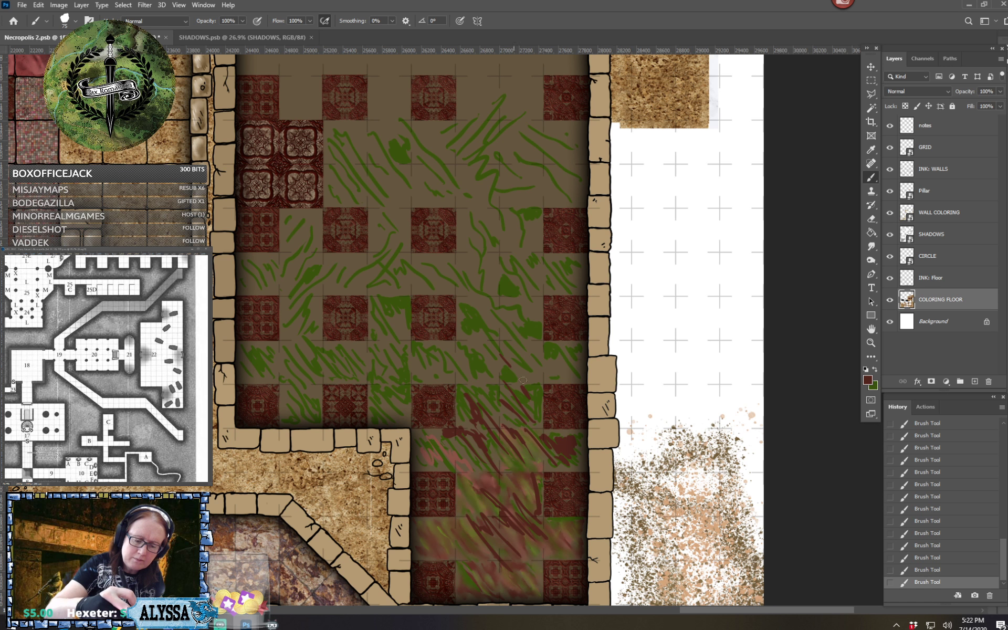
mouse_move(496, 339)
left_mouse_down()
mouse_move(540, 381)
mouse_move(522, 362)
mouse_move(532, 345)
mouse_move(554, 373)
mouse_move(572, 354)
mouse_move(582, 370)
mouse_move(572, 343)
left_mouse_up()
mouse_move(491, 307)
left_mouse_down()
mouse_move(525, 343)
mouse_move(504, 310)
mouse_move(526, 326)
mouse_move(511, 299)
mouse_move(539, 312)
left_mouse_up()
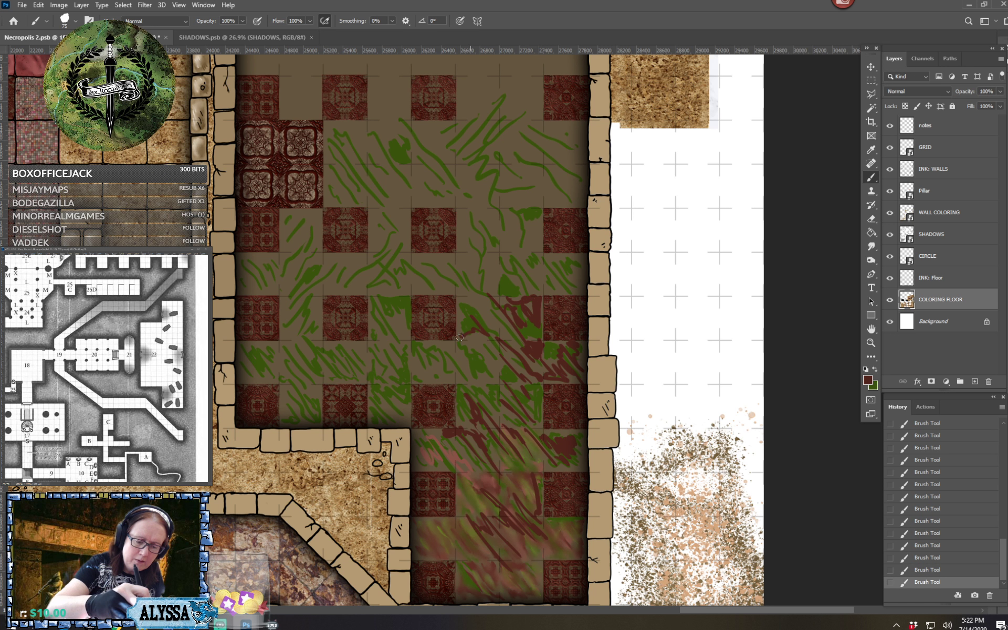
mouse_move(459, 336)
left_mouse_down()
mouse_move(458, 300)
mouse_move(497, 334)
mouse_move(480, 303)
left_mouse_up()
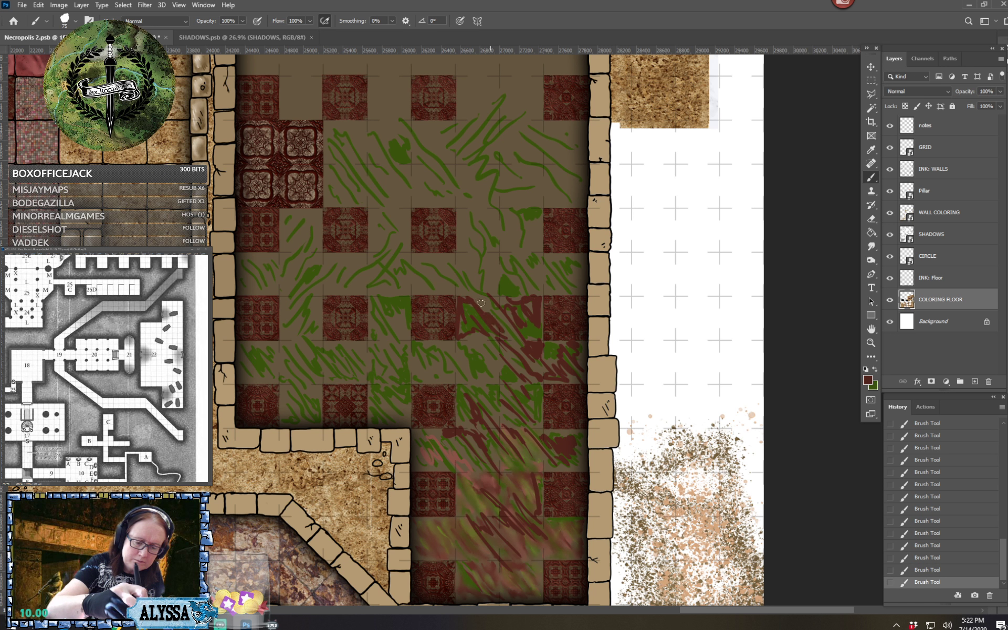
mouse_move(482, 357)
left_mouse_down()
mouse_move(458, 383)
mouse_move(497, 380)
mouse_move(494, 355)
mouse_move(501, 367)
mouse_move(416, 368)
left_mouse_up()
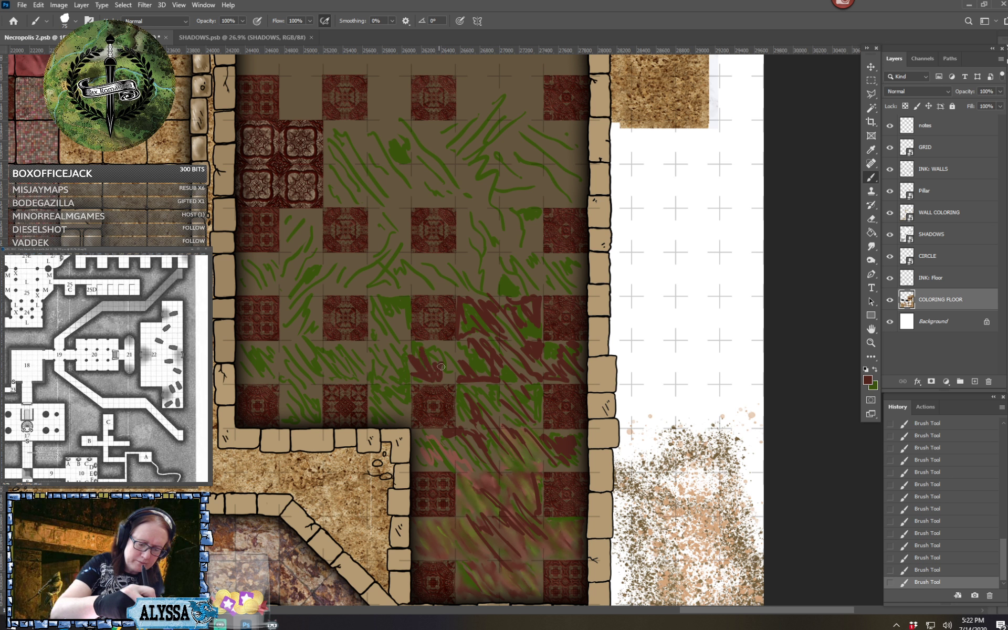
Paint dark red diagonal strokes through the green squares in the room's southwestern corner, out to the west wall
scroll(460, 397, "up", 2)
scroll(459, 396, "up", 1)
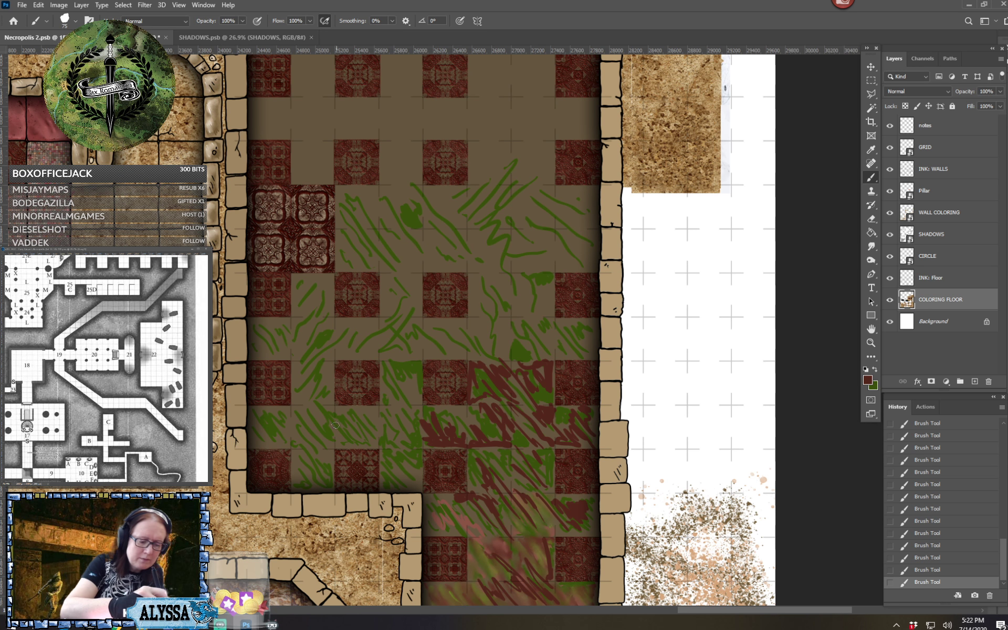
mouse_move(351, 443)
left_mouse_down()
mouse_move(346, 413)
mouse_move(378, 446)
left_mouse_up()
mouse_move(355, 409)
left_mouse_down()
mouse_move(374, 420)
mouse_move(370, 407)
left_mouse_up()
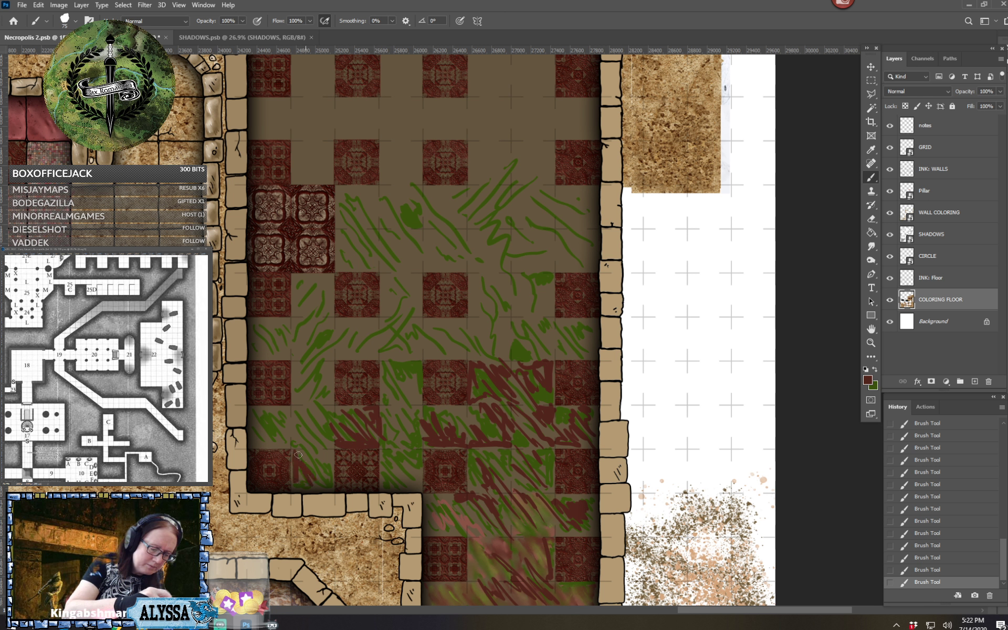
mouse_move(298, 454)
left_mouse_down()
mouse_move(317, 477)
mouse_move(316, 455)
mouse_move(334, 482)
left_mouse_up()
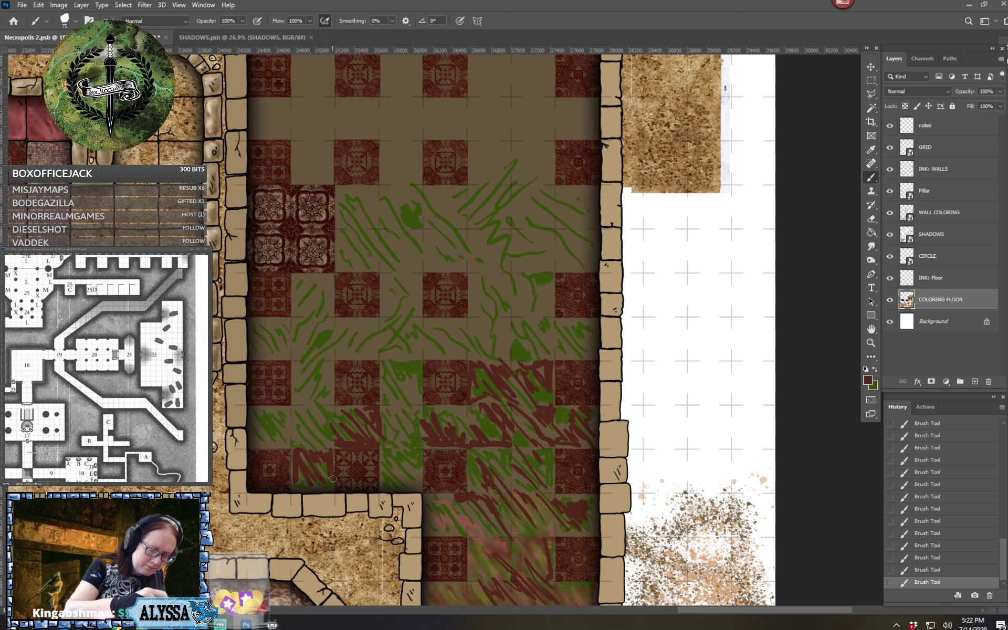
mouse_move(294, 419)
left_mouse_down()
mouse_move(332, 443)
mouse_move(300, 408)
left_mouse_up()
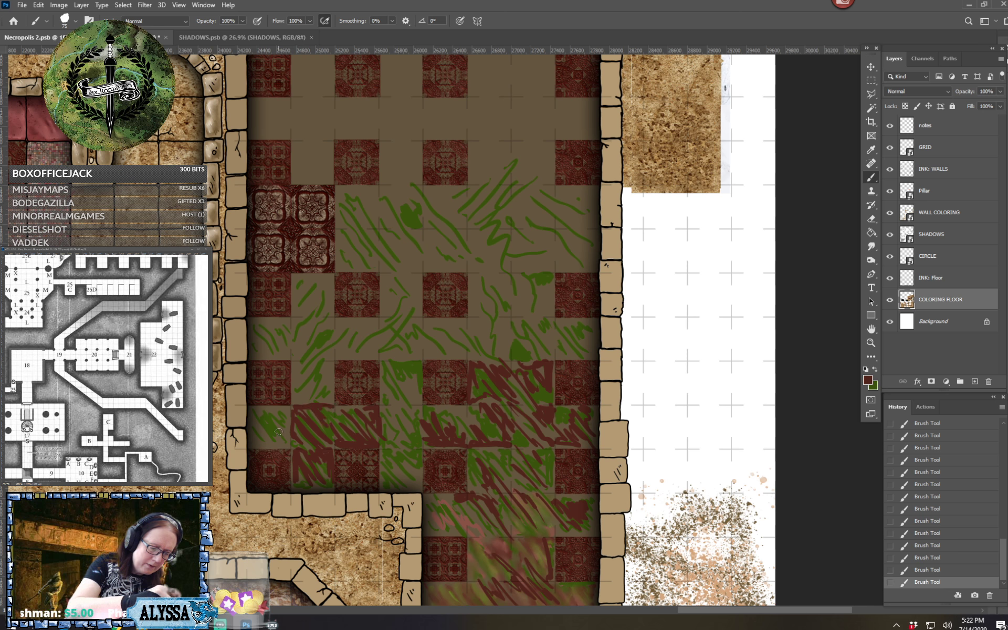
left_click_drag(259, 445, 289, 447)
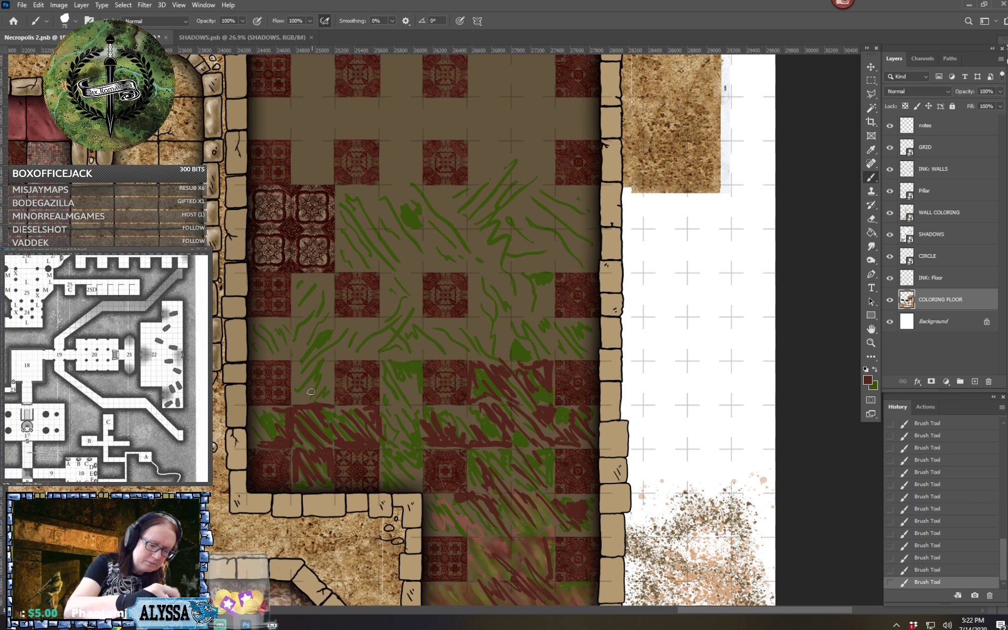
Paint dark red rising strokes over the green in the western plain squares south of the ornate four-tile block
mouse_move(310, 391)
left_mouse_down()
mouse_move(331, 345)
mouse_move(307, 360)
mouse_move(346, 328)
left_mouse_up()
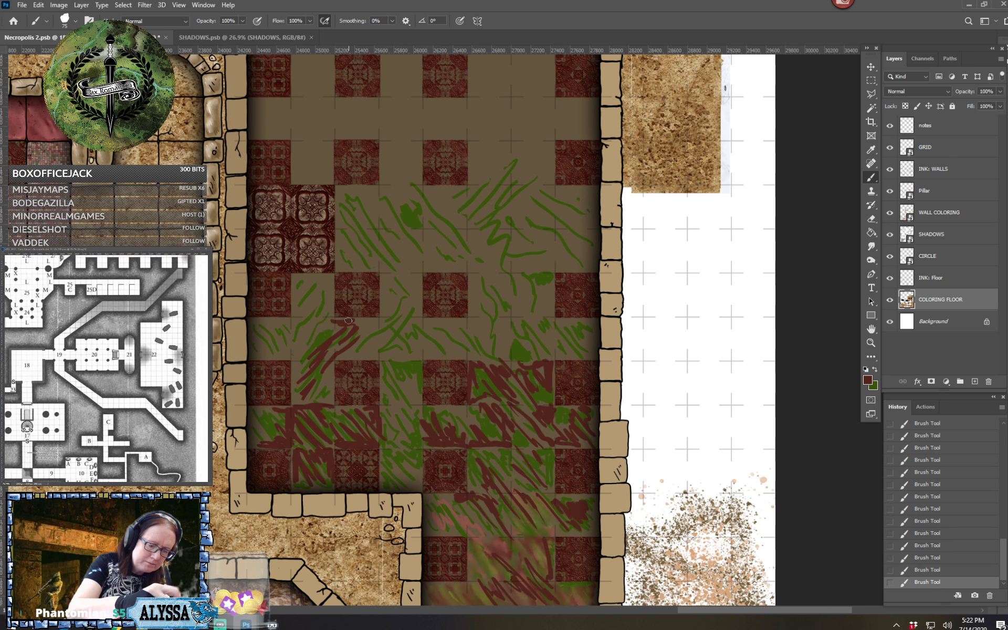
left_click_drag(304, 341, 321, 314)
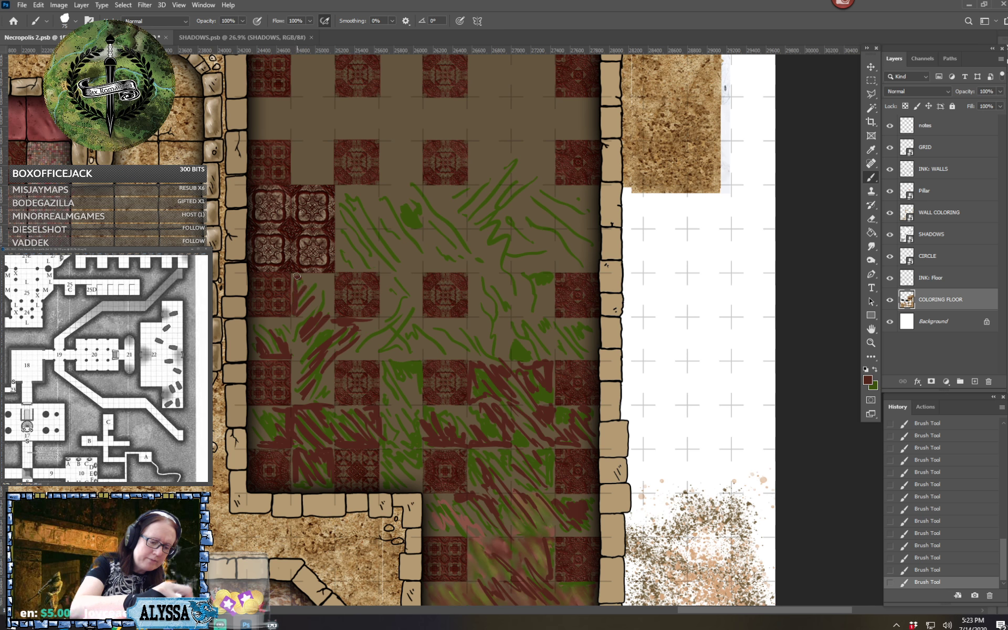
left_click_drag(296, 277, 312, 284)
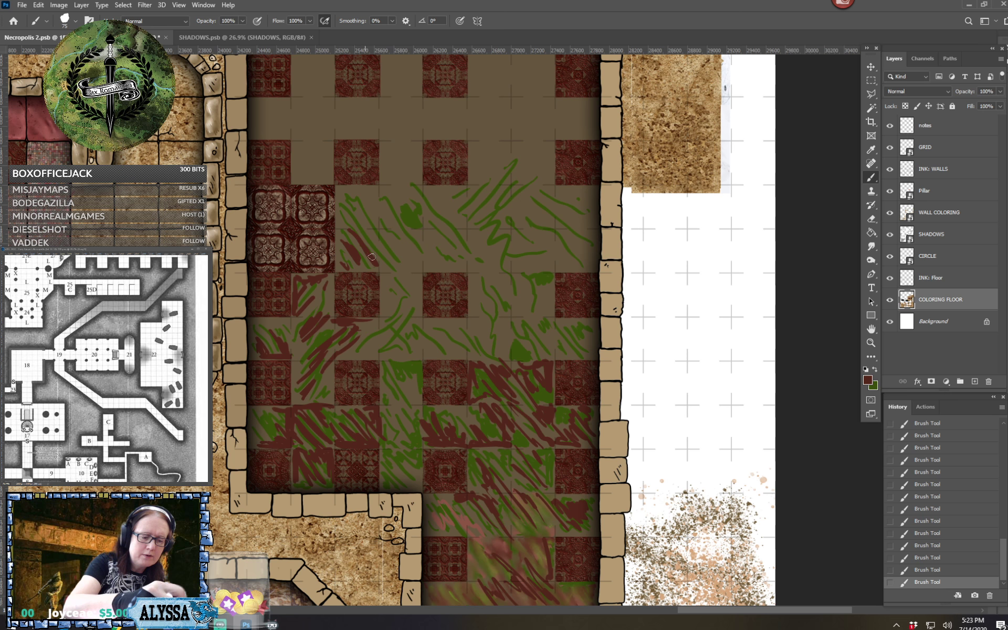
Paint dark red diagonal strokes across the wide plain strip from the ornate four-tile block to past the room's center
mouse_move(346, 209)
left_mouse_down()
mouse_move(391, 274)
mouse_move(341, 193)
mouse_move(366, 192)
mouse_move(373, 211)
mouse_move(352, 189)
mouse_move(369, 186)
mouse_move(413, 254)
left_mouse_up()
left_click_drag(412, 196, 442, 220)
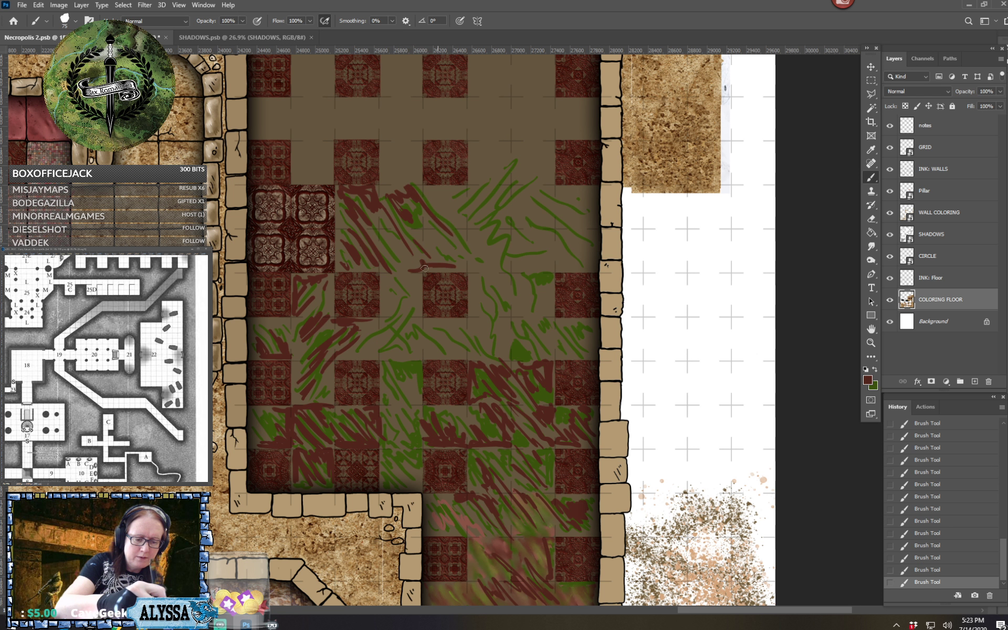
mouse_move(437, 257)
left_mouse_down()
mouse_move(467, 262)
mouse_move(467, 226)
mouse_move(453, 217)
mouse_move(464, 218)
mouse_move(453, 205)
mouse_move(459, 196)
mouse_move(510, 267)
left_mouse_up()
left_click_drag(483, 211, 505, 202)
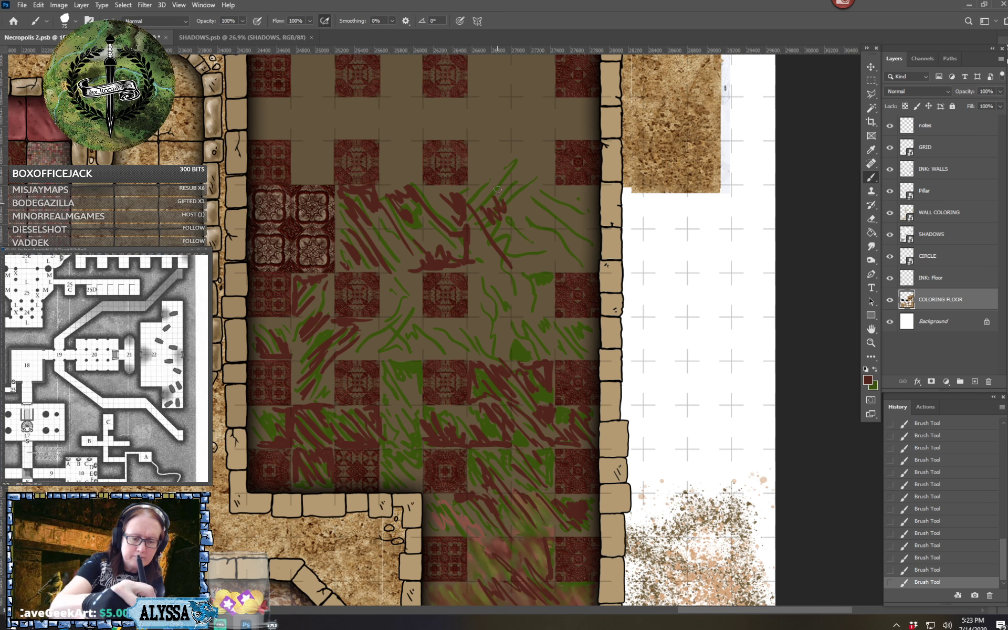
Paint dark red strokes down the eastern plain squares and fill the east end of the wide strip up to the wall
left_click_drag(502, 279, 506, 304)
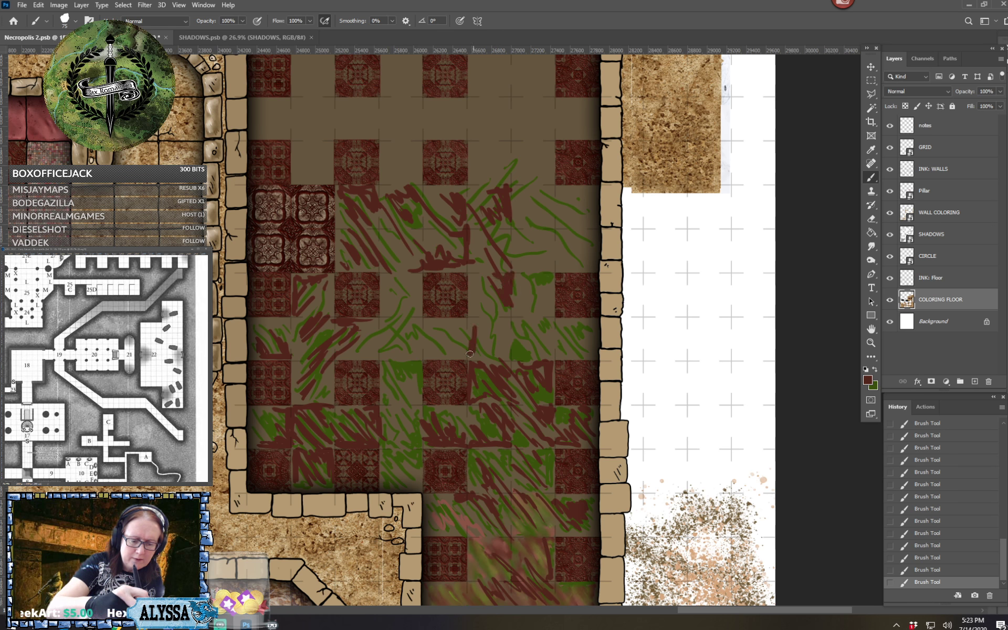
mouse_move(518, 306)
left_mouse_down()
mouse_move(551, 351)
mouse_move(531, 336)
mouse_move(532, 353)
mouse_move(524, 326)
mouse_move(549, 333)
mouse_move(548, 320)
mouse_move(584, 344)
left_mouse_up()
mouse_move(543, 303)
left_mouse_down()
mouse_move(518, 271)
mouse_move(533, 295)
mouse_move(534, 279)
mouse_move(542, 287)
mouse_move(517, 221)
left_mouse_up()
mouse_move(549, 255)
left_mouse_down()
mouse_move(522, 200)
mouse_move(549, 221)
left_mouse_up()
mouse_move(552, 234)
left_mouse_down()
mouse_move(540, 198)
mouse_move(554, 200)
mouse_move(586, 239)
mouse_move(573, 244)
mouse_move(585, 269)
mouse_move(570, 194)
mouse_move(585, 199)
mouse_move(589, 190)
mouse_move(590, 243)
left_mouse_up()
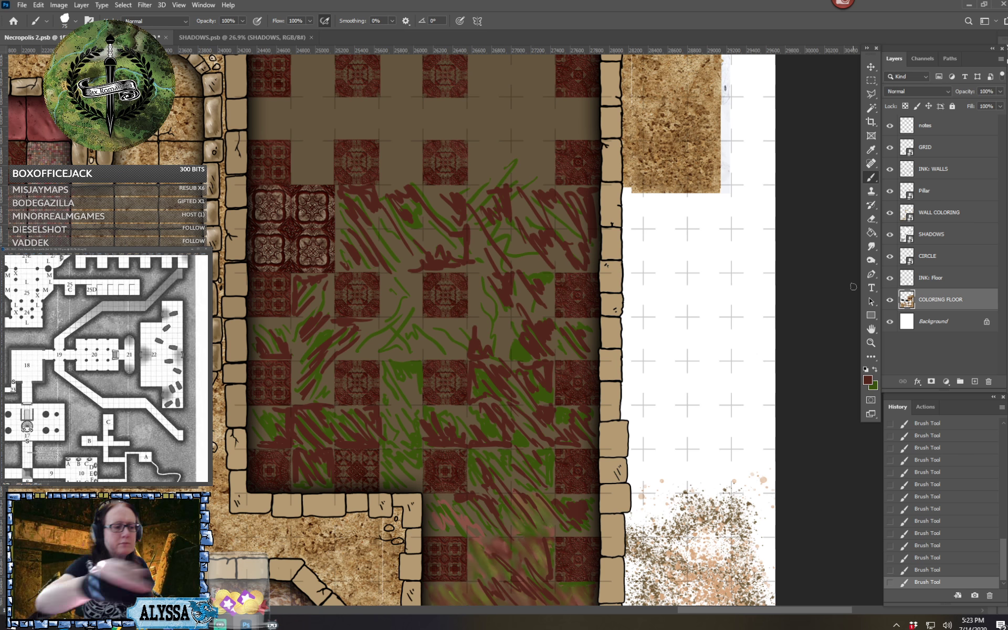
Switch to the Smudge tool with the 174 px brush at 24% strength and blend the red and green strokes in the southern alcove
left_click(67, 22)
left_click(37, 99)
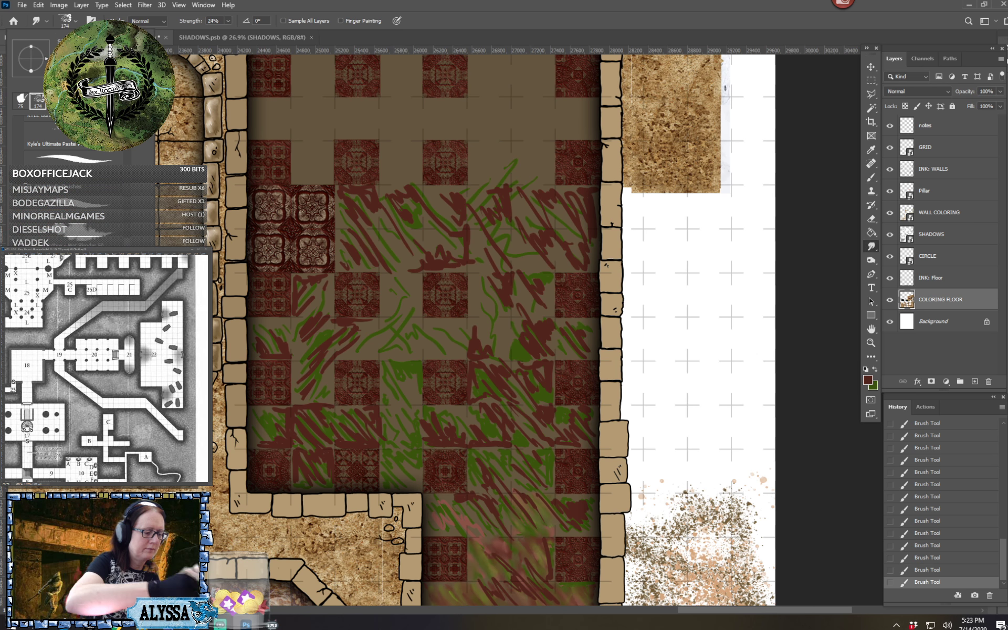
key("Escape")
left_click_drag(472, 367, 438, 257)
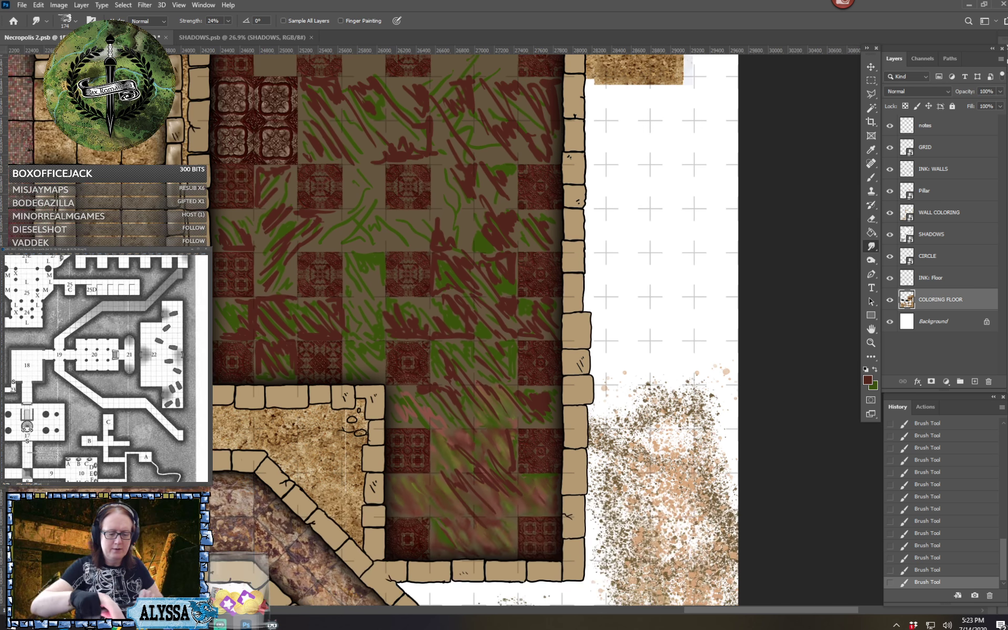
scroll(565, 525, "up", 4)
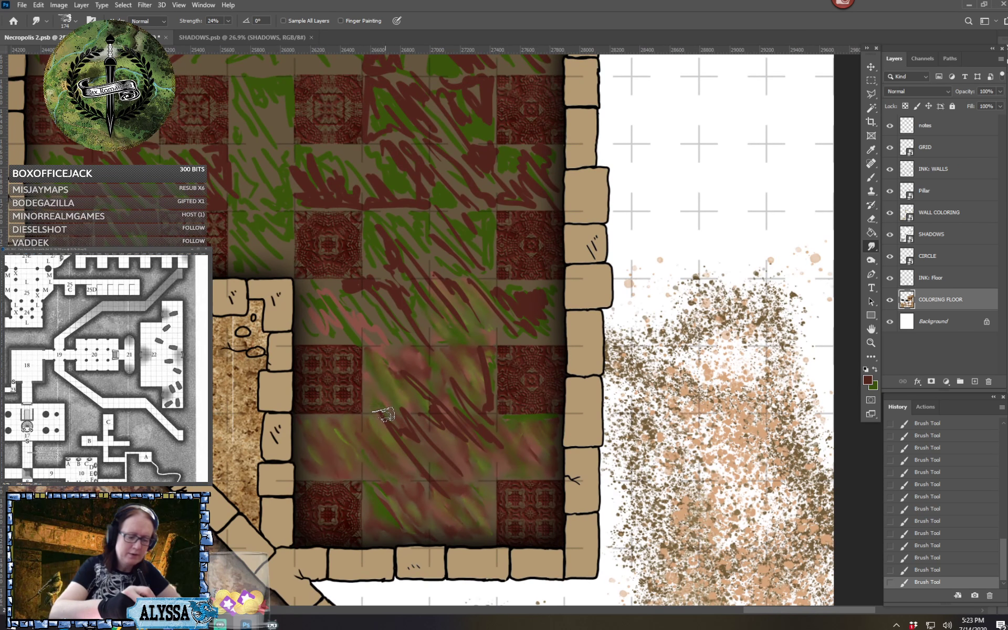
left_click_drag(383, 414, 413, 459)
mouse_move(384, 415)
left_mouse_down()
mouse_move(440, 505)
mouse_move(386, 417)
mouse_move(406, 444)
mouse_move(398, 417)
mouse_move(425, 446)
mouse_move(475, 469)
mouse_move(462, 457)
mouse_move(422, 461)
mouse_move(449, 485)
mouse_move(462, 467)
mouse_move(481, 500)
mouse_move(493, 467)
mouse_move(473, 481)
mouse_move(457, 413)
mouse_move(499, 457)
mouse_move(487, 458)
mouse_move(460, 412)
mouse_move(494, 443)
mouse_move(491, 432)
mouse_move(486, 466)
mouse_move(543, 464)
mouse_move(460, 405)
mouse_move(486, 432)
mouse_move(483, 331)
mouse_move(494, 431)
mouse_move(478, 346)
mouse_move(436, 381)
mouse_move(432, 397)
mouse_move(419, 389)
mouse_move(415, 350)
mouse_move(431, 406)
mouse_move(449, 379)
mouse_move(407, 363)
mouse_move(374, 381)
mouse_move(373, 341)
mouse_move(402, 356)
mouse_move(407, 329)
mouse_move(391, 511)
mouse_move(428, 534)
mouse_move(420, 491)
mouse_move(382, 509)
mouse_move(366, 496)
mouse_move(365, 523)
mouse_move(377, 491)
left_mouse_up()
Smudge the red and green strokes along the alcove's northern row and in the two plain squares just above it
scroll(377, 490, "up", 1)
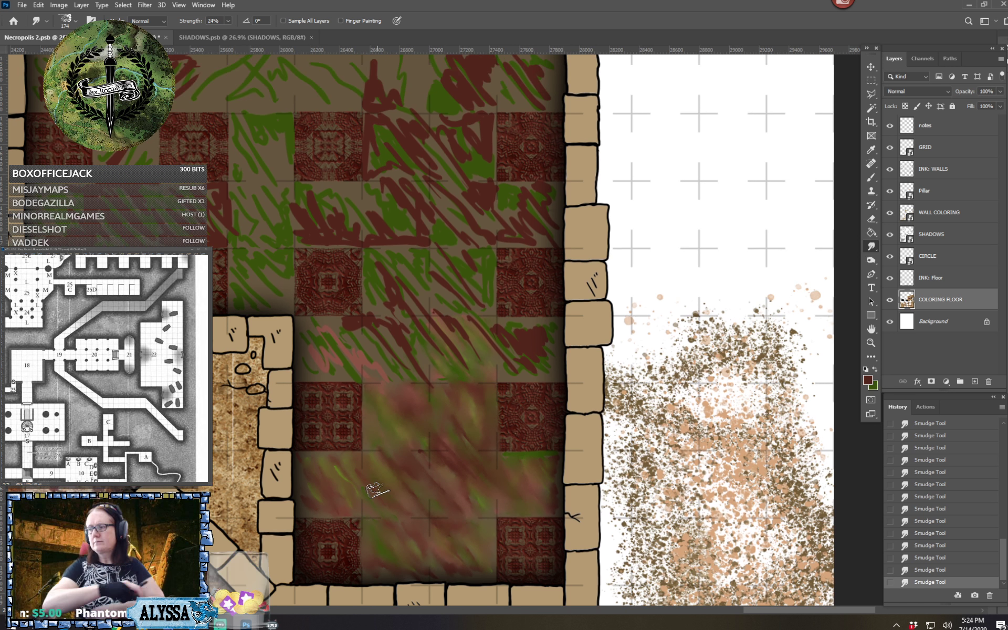
scroll(377, 490, "up", 1)
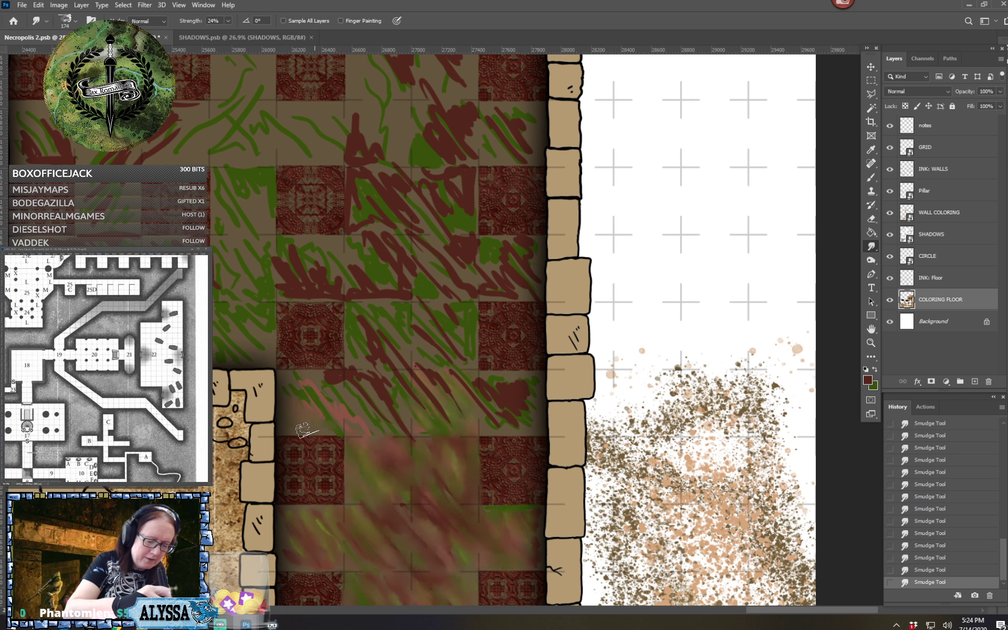
mouse_move(300, 397)
left_mouse_down()
mouse_move(332, 392)
mouse_move(295, 385)
mouse_move(339, 379)
mouse_move(343, 418)
mouse_move(357, 393)
mouse_move(356, 411)
mouse_move(369, 371)
mouse_move(391, 380)
left_mouse_up()
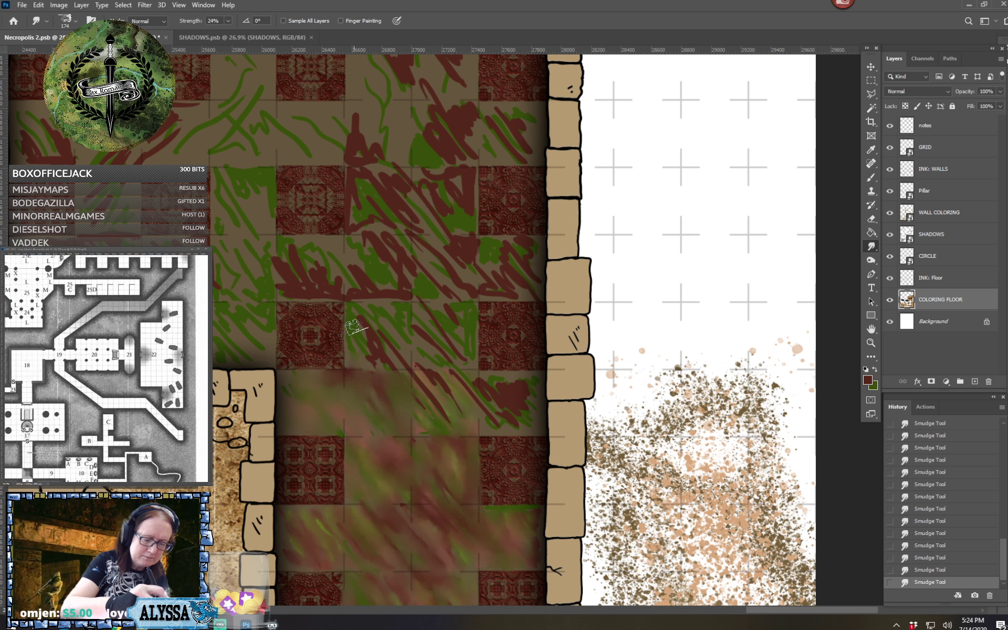
mouse_move(354, 341)
left_mouse_down()
mouse_move(370, 389)
mouse_move(389, 343)
mouse_move(404, 359)
mouse_move(391, 341)
mouse_move(394, 314)
mouse_move(374, 316)
mouse_move(392, 307)
mouse_move(399, 356)
mouse_move(393, 297)
mouse_move(361, 305)
mouse_move(354, 292)
mouse_move(345, 318)
mouse_move(345, 296)
mouse_move(339, 371)
mouse_move(342, 306)
mouse_move(351, 374)
mouse_move(369, 331)
mouse_move(393, 318)
mouse_move(408, 325)
mouse_move(411, 370)
mouse_move(425, 312)
mouse_move(443, 320)
mouse_move(459, 353)
mouse_move(456, 306)
mouse_move(407, 304)
mouse_move(414, 343)
mouse_move(402, 349)
mouse_move(409, 291)
mouse_move(431, 338)
mouse_move(407, 412)
mouse_move(422, 423)
mouse_move(453, 391)
mouse_move(478, 406)
mouse_move(512, 392)
mouse_move(481, 386)
mouse_move(516, 379)
mouse_move(486, 377)
mouse_move(536, 377)
mouse_move(529, 373)
mouse_move(474, 399)
mouse_move(468, 417)
mouse_move(518, 415)
mouse_move(474, 419)
mouse_move(498, 423)
mouse_move(516, 405)
mouse_move(537, 419)
left_mouse_up()
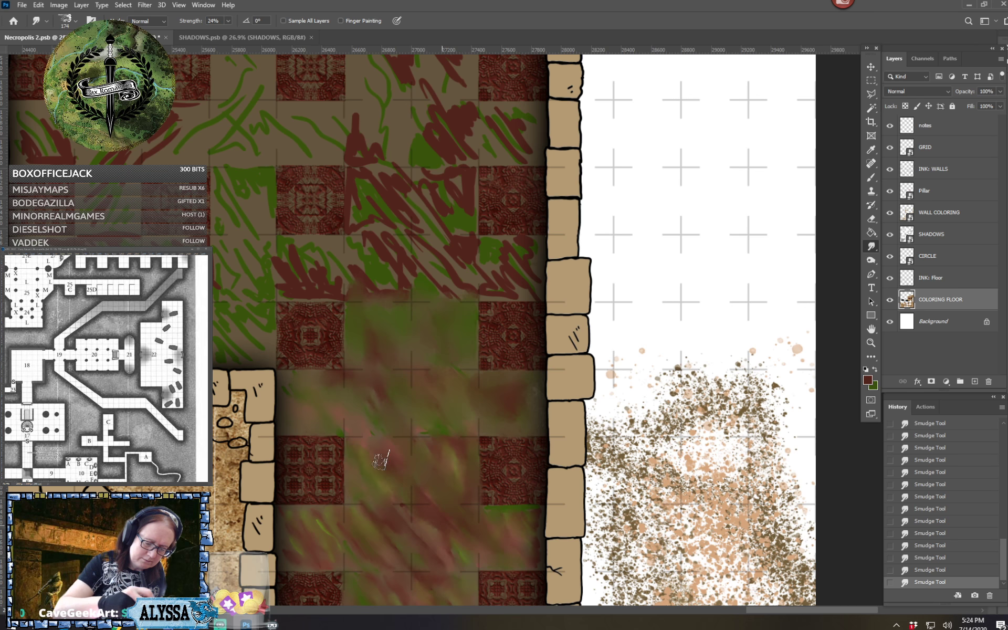
Smudge the strokes from the green square beside the alcove corner eastward, including the long row and the eastern squares above it
scroll(461, 536, "up", 3)
scroll(461, 536, "left", 3)
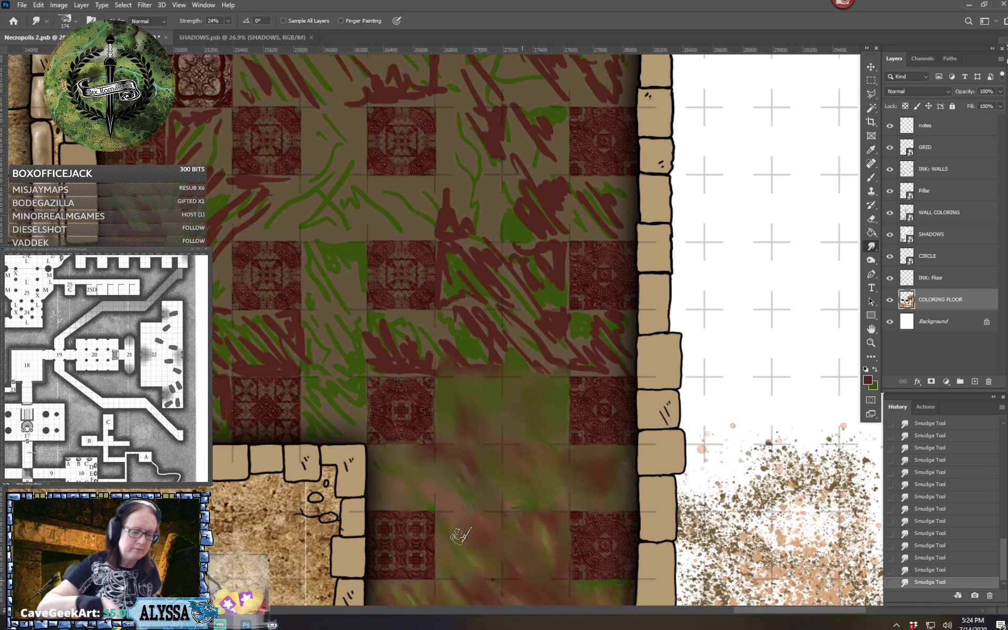
scroll(461, 535, "up", 2)
scroll(461, 535, "left", 1)
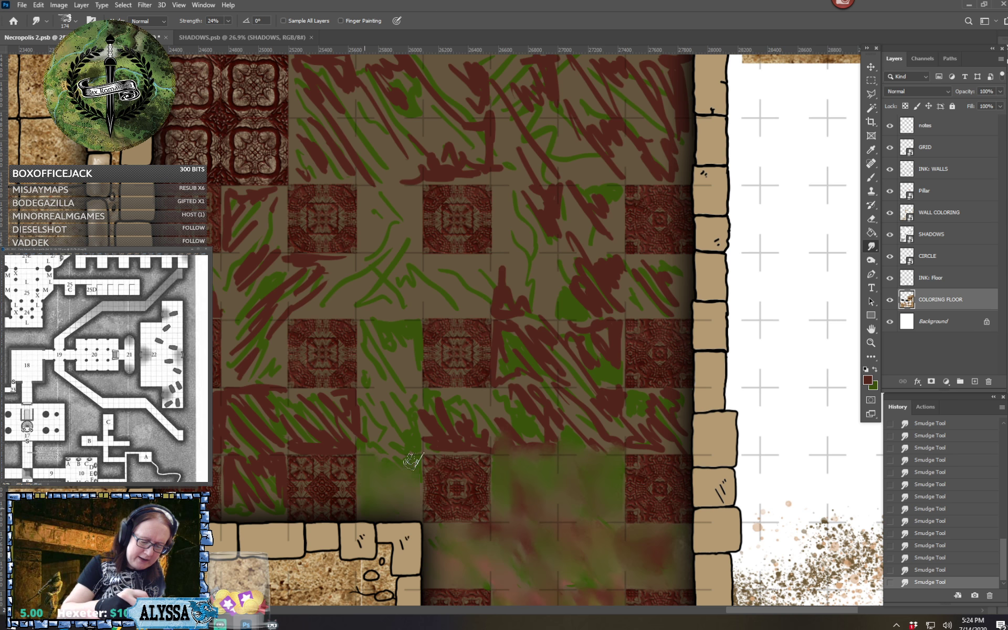
mouse_move(366, 446)
left_mouse_down()
mouse_move(367, 397)
mouse_move(413, 451)
mouse_move(438, 428)
mouse_move(455, 446)
mouse_move(426, 441)
mouse_move(479, 449)
mouse_move(488, 420)
mouse_move(461, 392)
mouse_move(437, 398)
mouse_move(479, 434)
mouse_move(504, 426)
mouse_move(502, 397)
mouse_move(526, 450)
mouse_move(541, 446)
mouse_move(555, 391)
mouse_move(552, 416)
mouse_move(566, 433)
mouse_move(589, 424)
mouse_move(599, 396)
mouse_move(627, 443)
mouse_move(643, 432)
mouse_move(630, 426)
mouse_move(651, 441)
mouse_move(635, 446)
mouse_move(672, 442)
mouse_move(673, 419)
mouse_move(678, 434)
mouse_move(673, 398)
mouse_move(632, 396)
mouse_move(659, 396)
mouse_move(675, 435)
mouse_move(572, 359)
mouse_move(564, 339)
mouse_move(612, 396)
mouse_move(616, 322)
mouse_move(616, 374)
mouse_move(512, 346)
mouse_move(498, 317)
mouse_move(504, 387)
mouse_move(538, 339)
mouse_move(525, 328)
mouse_move(546, 346)
mouse_move(555, 328)
mouse_move(555, 369)
left_mouse_up()
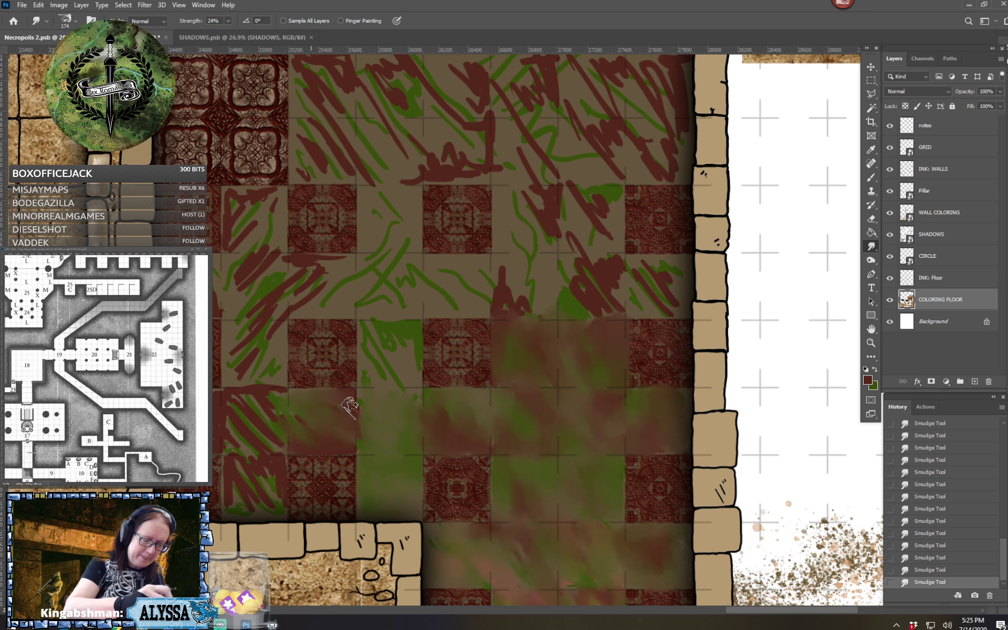
Smudge the red and green strokes in the southwestern corner squares and in the plain square directly north of them
mouse_move(240, 409)
left_mouse_down()
mouse_move(263, 420)
mouse_move(275, 414)
mouse_move(280, 439)
mouse_move(277, 390)
mouse_move(219, 393)
mouse_move(250, 395)
left_mouse_up()
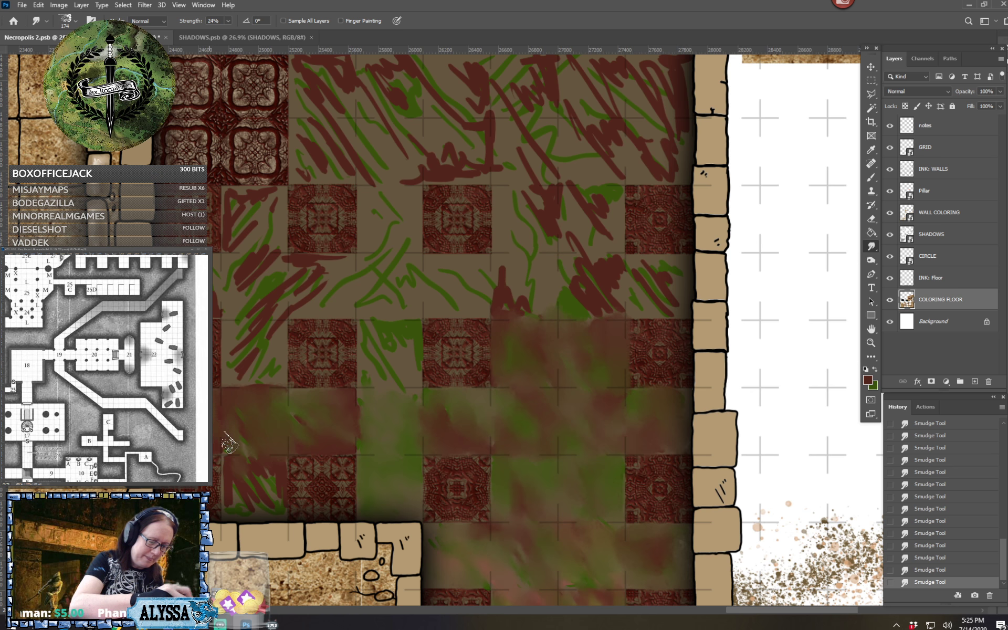
mouse_move(232, 493)
left_mouse_down()
mouse_move(247, 507)
mouse_move(266, 470)
mouse_move(283, 517)
left_mouse_up()
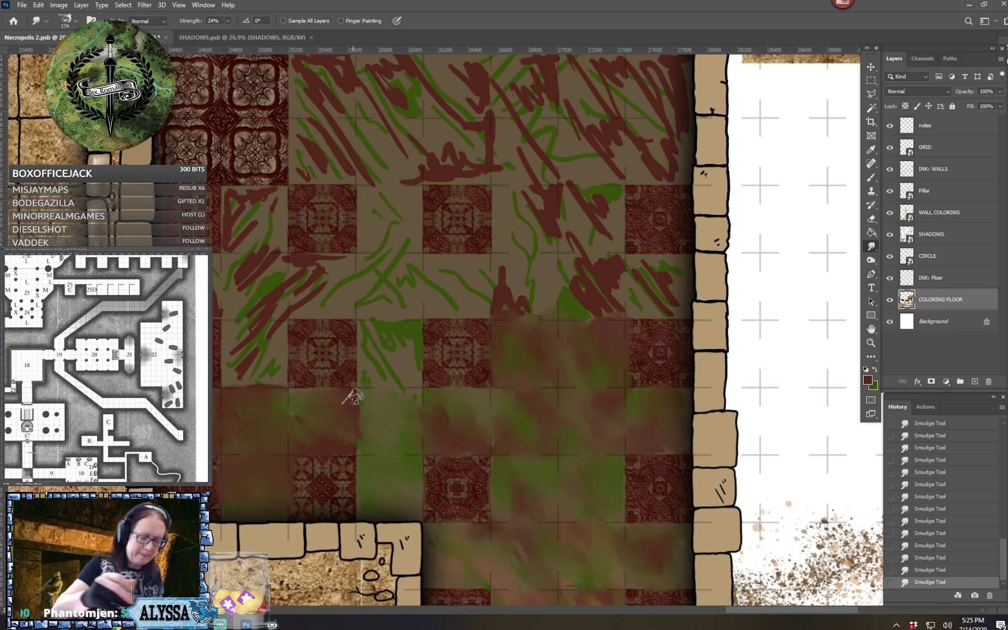
scroll(352, 396, "up", 4)
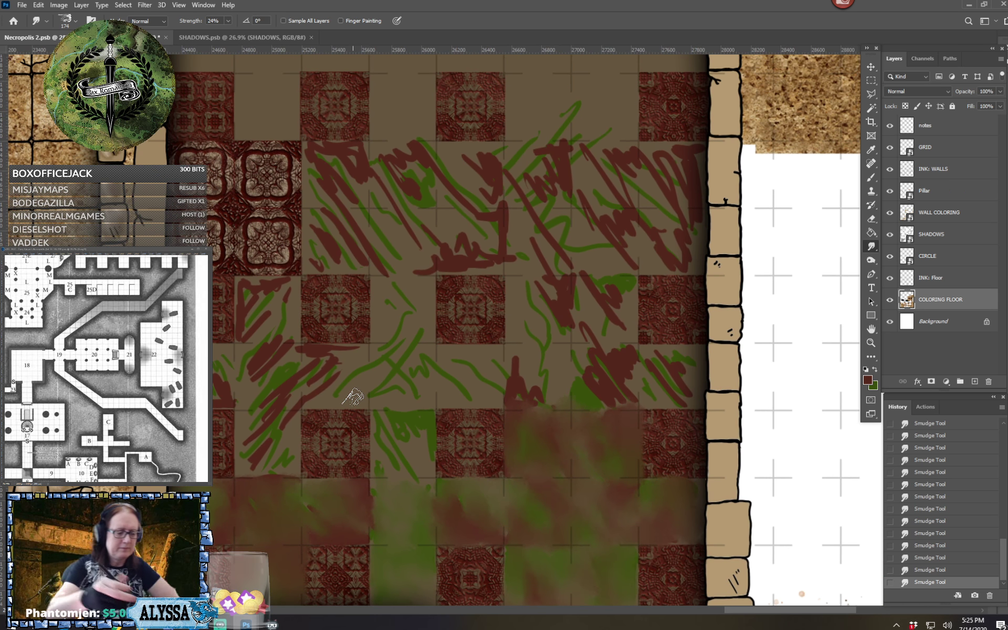
mouse_move(242, 448)
left_mouse_down()
mouse_move(243, 413)
mouse_move(273, 442)
mouse_move(268, 420)
mouse_move(296, 431)
mouse_move(295, 395)
left_mouse_up()
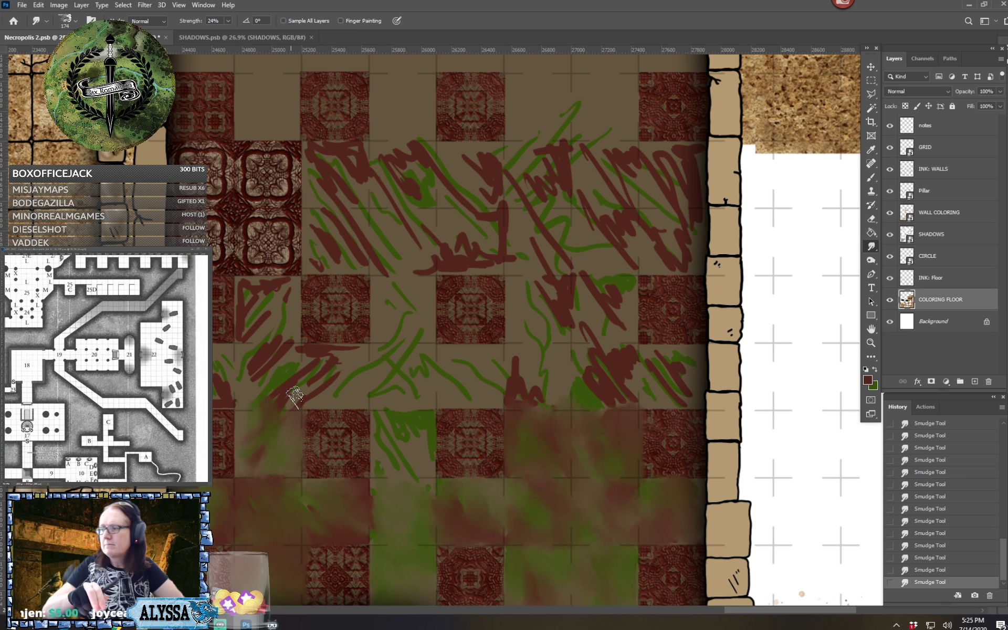
Smudge the western squares below the ornate block, the adjoining row toward the center, and the green square beneath it
scroll(297, 397, "up", 1)
scroll(297, 397, "right", 1)
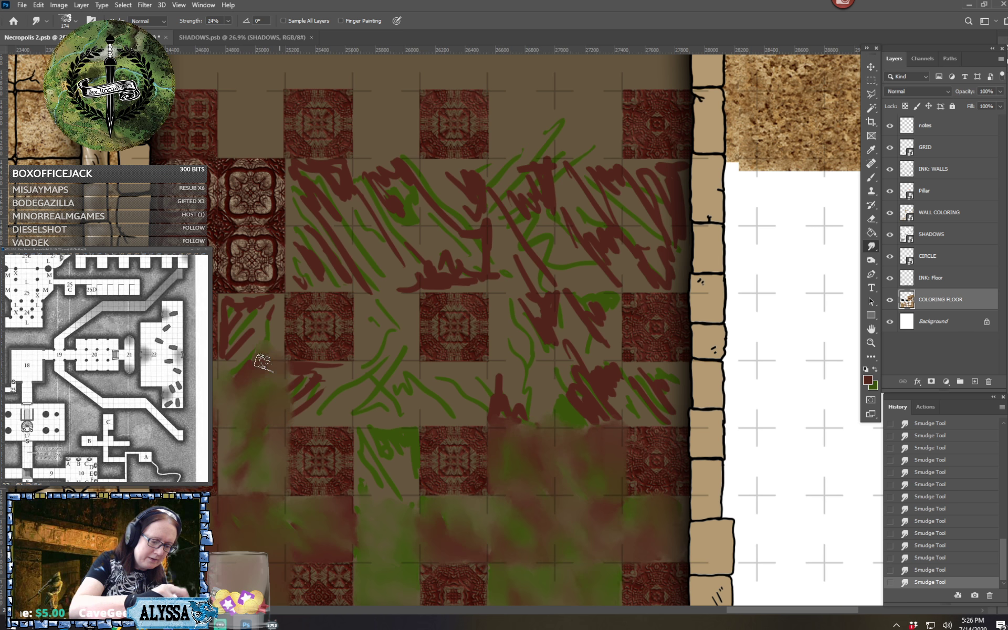
mouse_move(263, 362)
left_mouse_down()
mouse_move(223, 342)
mouse_move(226, 298)
mouse_move(267, 302)
mouse_move(231, 306)
mouse_move(237, 341)
mouse_move(251, 339)
mouse_move(264, 309)
mouse_move(274, 338)
mouse_move(276, 297)
mouse_move(226, 299)
mouse_move(231, 344)
mouse_move(306, 285)
mouse_move(295, 284)
mouse_move(338, 283)
mouse_move(282, 376)
mouse_move(348, 380)
mouse_move(302, 373)
mouse_move(342, 371)
mouse_move(286, 380)
mouse_move(344, 386)
mouse_move(302, 395)
mouse_move(340, 404)
mouse_move(280, 411)
mouse_move(326, 419)
mouse_move(355, 395)
mouse_move(351, 404)
mouse_move(357, 385)
mouse_move(367, 405)
mouse_move(391, 374)
mouse_move(407, 412)
left_mouse_up()
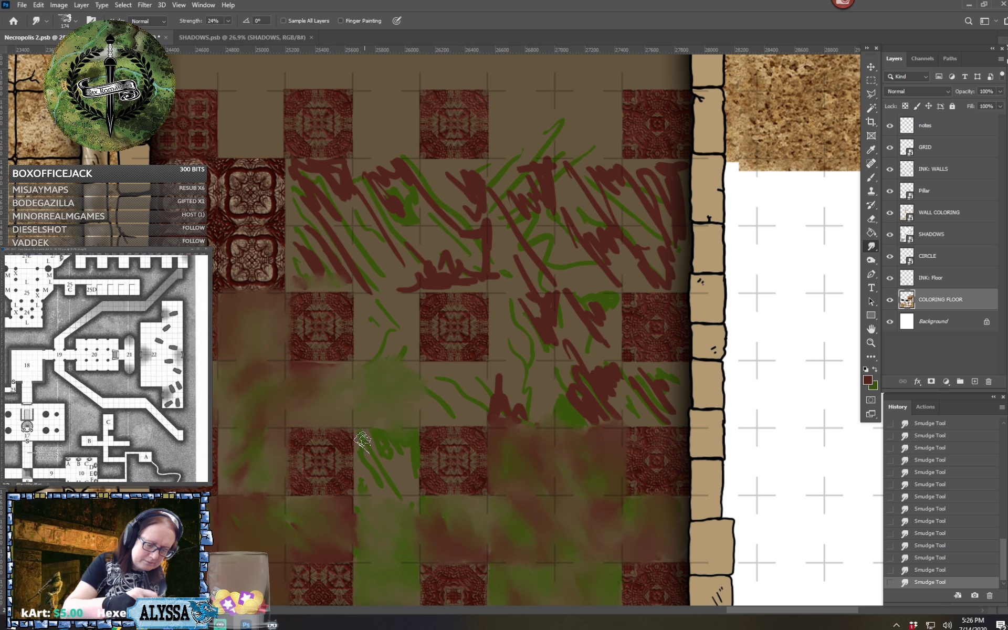
mouse_move(362, 441)
left_mouse_down()
mouse_move(373, 497)
mouse_move(381, 483)
mouse_move(389, 494)
mouse_move(400, 445)
mouse_move(405, 455)
mouse_move(399, 505)
mouse_move(413, 481)
mouse_move(411, 448)
mouse_move(423, 535)
mouse_move(496, 509)
left_mouse_up()
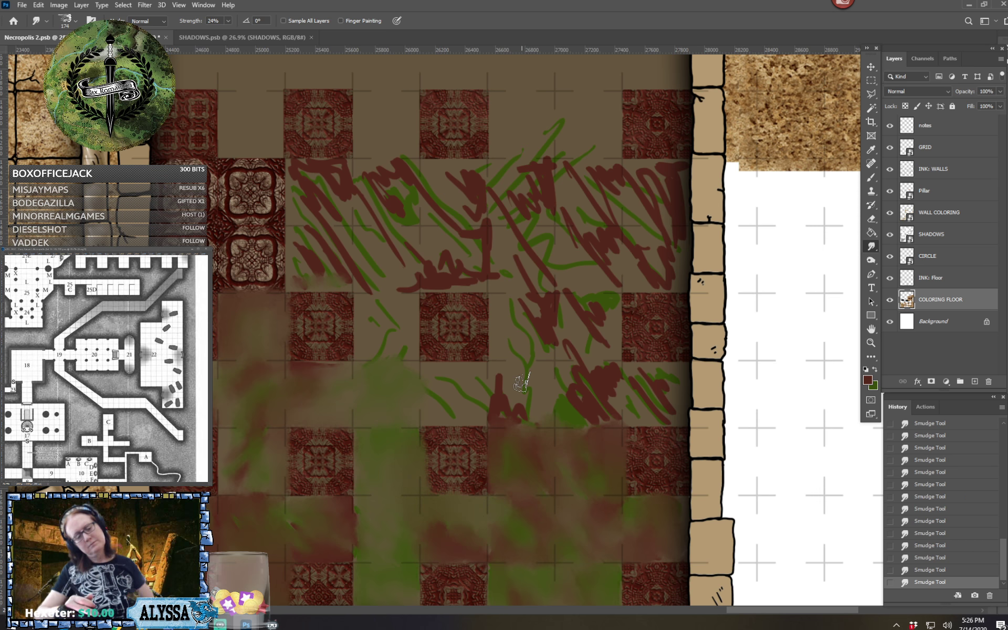
Smudge the remaining strokes along the middle plain row to the east wall and into the square above it
scroll(521, 383, "right", 2)
scroll(521, 383, "up", 1)
mouse_move(439, 424)
left_mouse_down()
mouse_move(464, 450)
mouse_move(478, 386)
mouse_move(495, 437)
mouse_move(370, 412)
mouse_move(422, 403)
mouse_move(374, 395)
mouse_move(525, 401)
mouse_move(535, 387)
mouse_move(520, 384)
mouse_move(521, 336)
mouse_move(580, 398)
mouse_move(569, 412)
mouse_move(580, 430)
mouse_move(608, 435)
mouse_move(620, 426)
mouse_move(584, 444)
mouse_move(612, 441)
mouse_move(618, 405)
mouse_move(593, 395)
mouse_move(621, 392)
left_mouse_up()
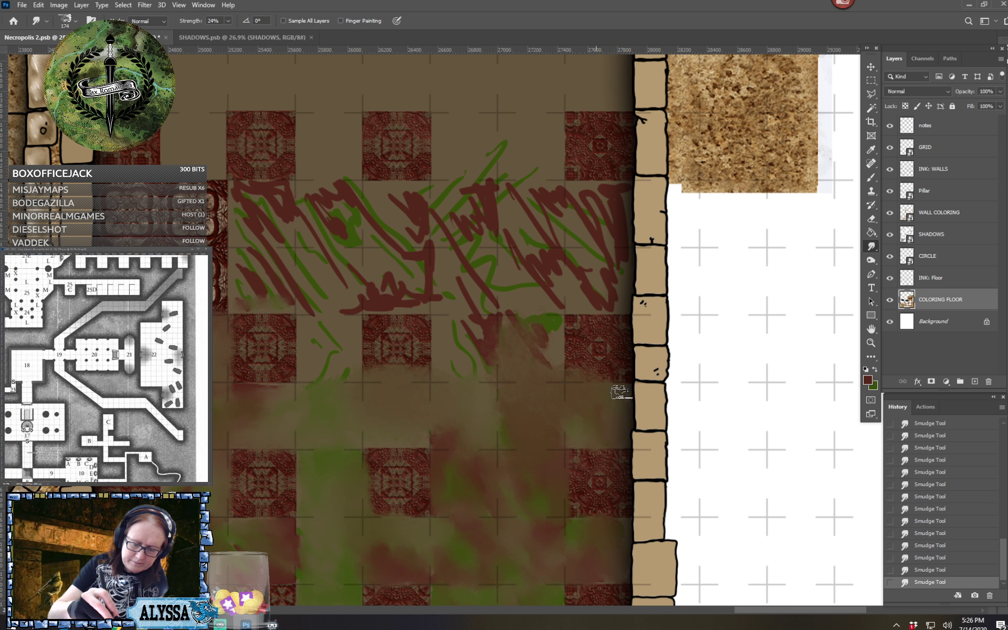
Smudge the red and green strokes in the western and central part of the remaining painted row, stopping before the eastern scribbles
scroll(599, 396, "down", 5)
scroll(599, 396, "down", 3)
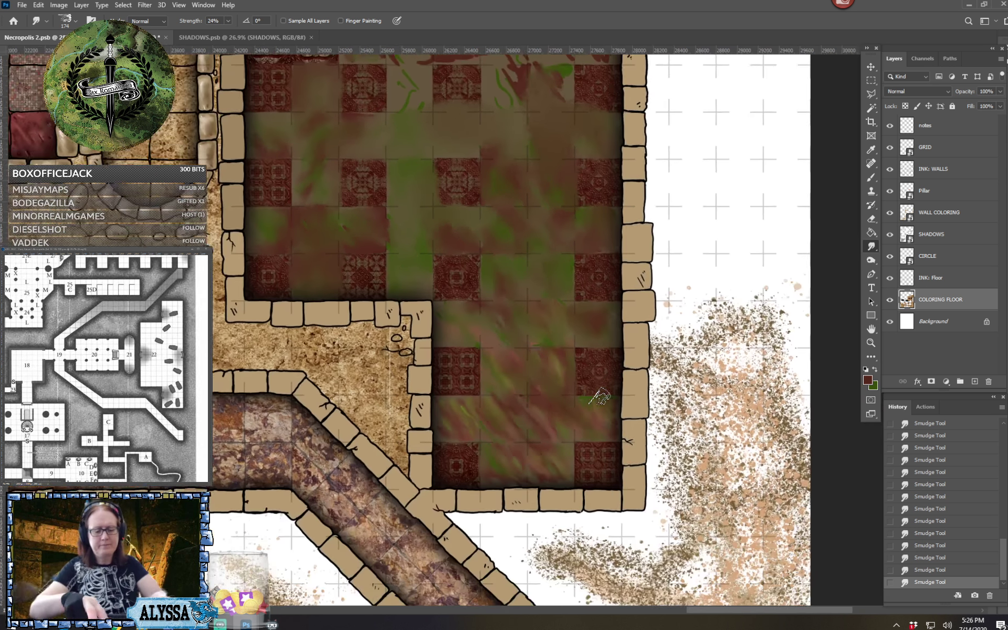
scroll(599, 396, "up", 2)
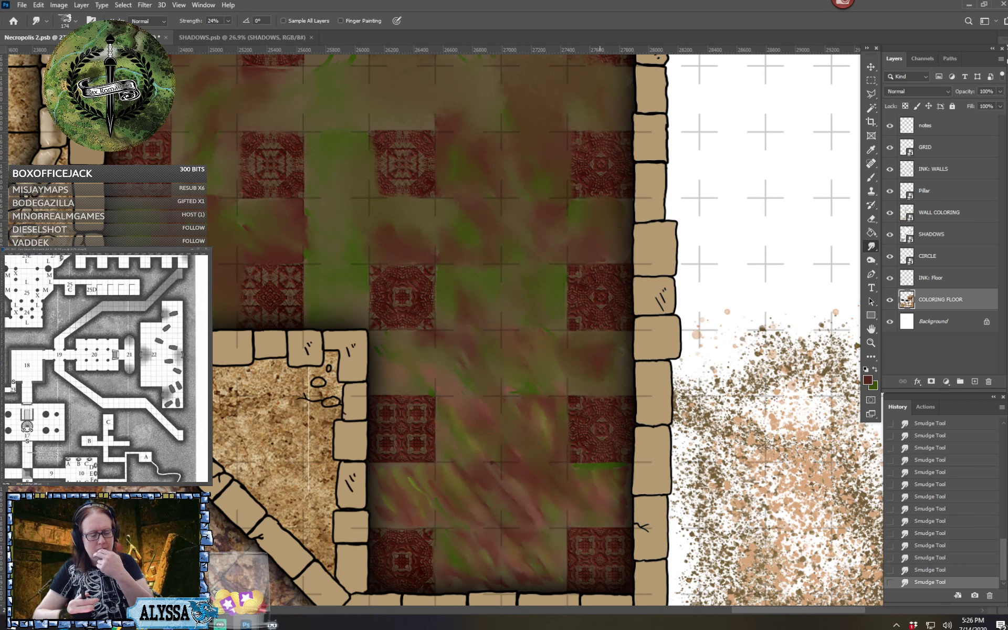
scroll(599, 396, "up", 7)
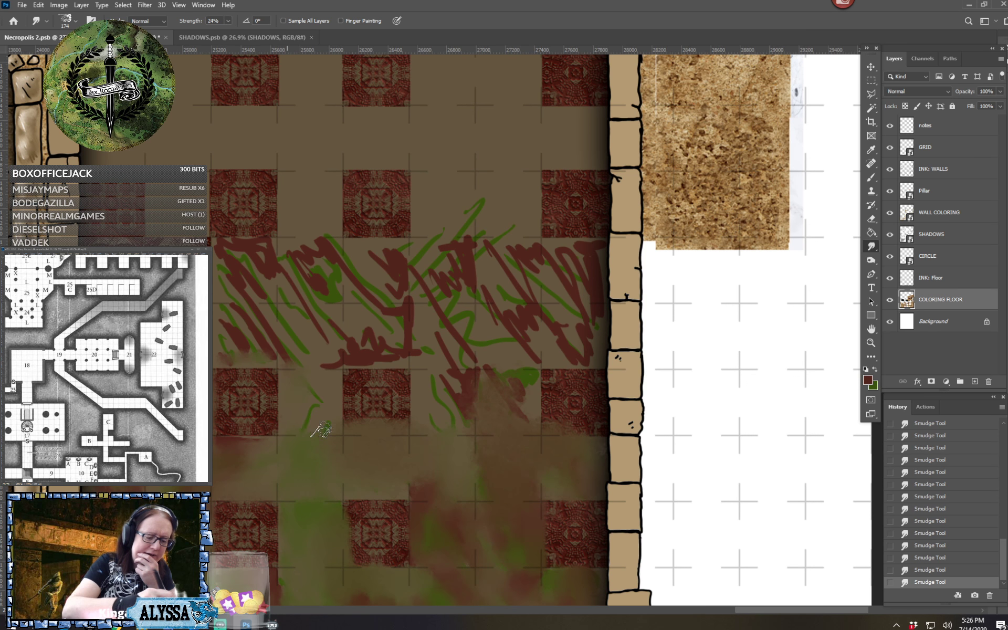
mouse_move(231, 347)
left_mouse_down()
mouse_move(258, 320)
mouse_move(273, 354)
mouse_move(277, 341)
left_mouse_up()
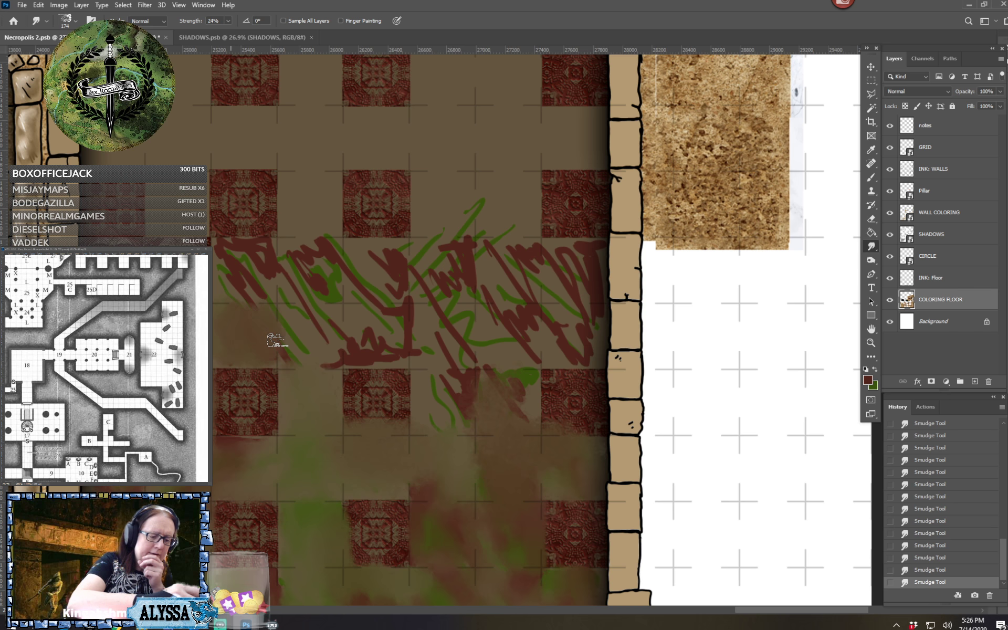
mouse_move(233, 286)
left_mouse_down()
mouse_move(257, 294)
mouse_move(268, 266)
mouse_move(227, 252)
mouse_move(274, 252)
mouse_move(274, 315)
mouse_move(299, 252)
mouse_move(332, 296)
mouse_move(341, 258)
mouse_move(324, 246)
mouse_move(329, 272)
mouse_move(291, 318)
mouse_move(301, 363)
mouse_move(318, 336)
mouse_move(353, 355)
mouse_move(362, 348)
mouse_move(344, 342)
mouse_move(421, 349)
mouse_move(369, 342)
mouse_move(425, 336)
mouse_move(350, 317)
mouse_move(342, 327)
mouse_move(391, 313)
mouse_move(360, 307)
mouse_move(375, 295)
mouse_move(422, 283)
mouse_move(352, 276)
mouse_move(401, 271)
mouse_move(358, 258)
mouse_move(405, 253)
mouse_move(427, 236)
left_mouse_up()
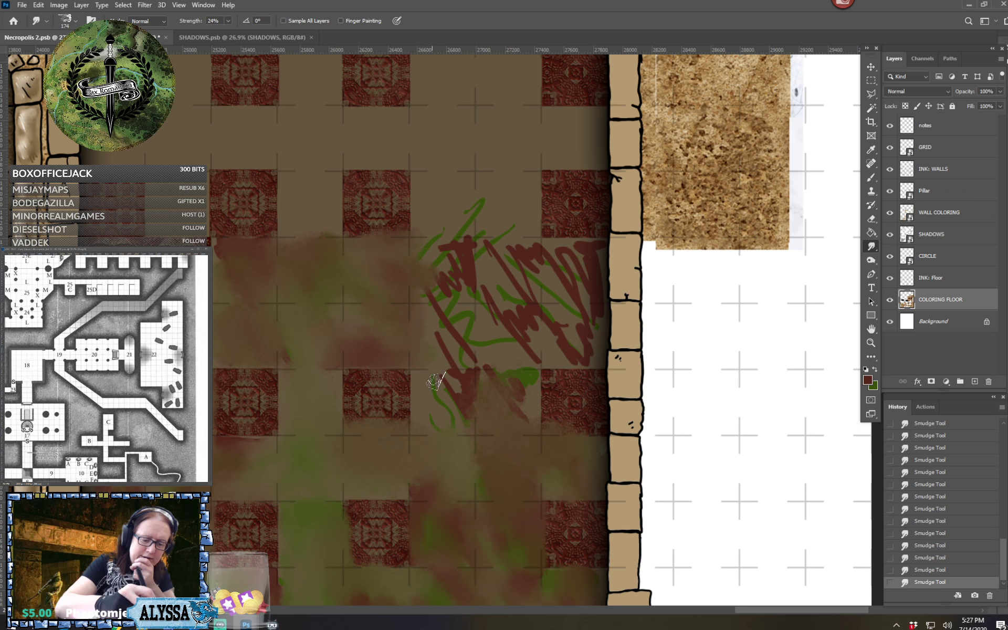
mouse_move(435, 382)
left_mouse_down()
mouse_move(467, 319)
mouse_move(472, 349)
left_mouse_up()
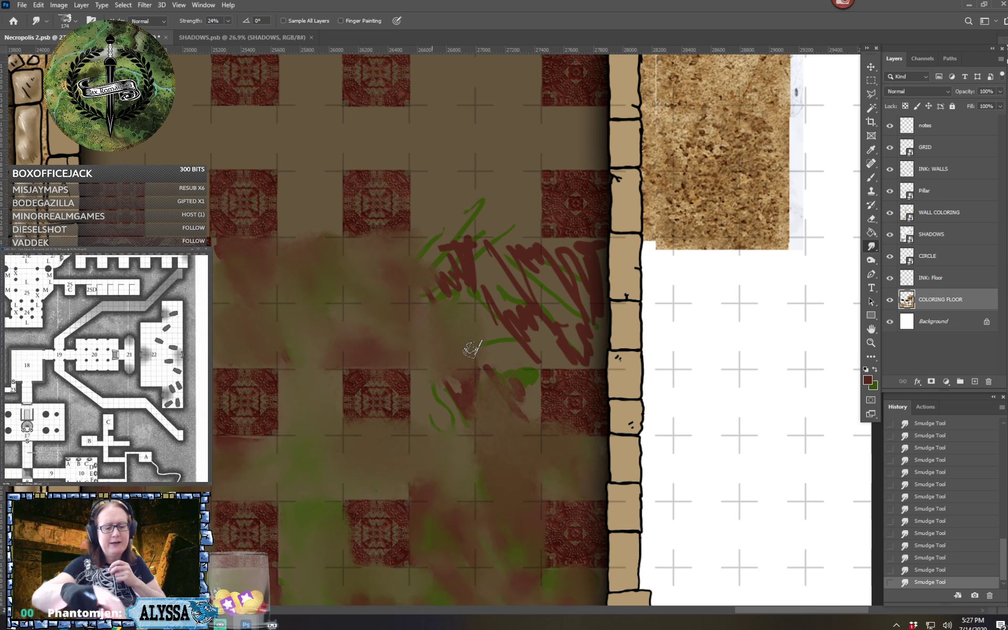
Using the size 25 brush in default black, draw thin diagonal cracks in the second square from the west of the alcove's southern plain row
left_click_drag(463, 490, 535, 246)
left_click_drag(536, 419, 456, 270)
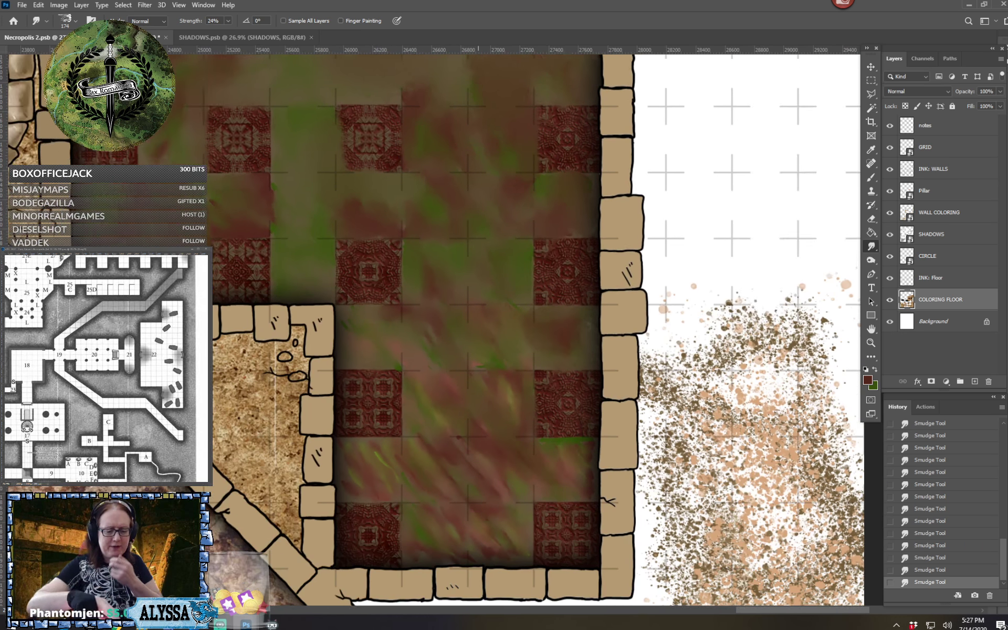
left_click_drag(478, 315, 468, 244)
scroll(478, 333, "up", 2)
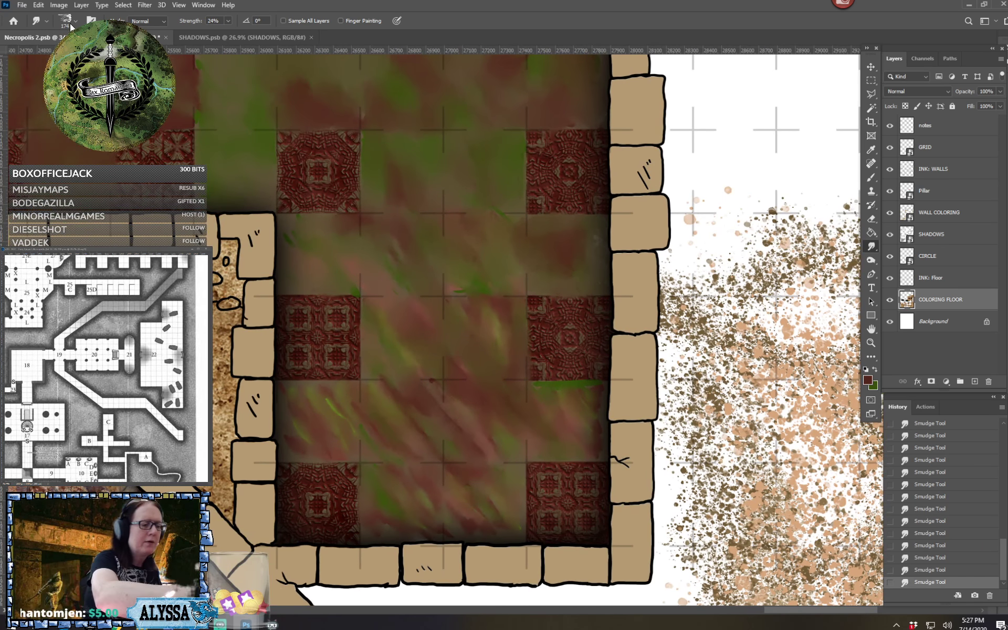
left_click(71, 24)
key("b")
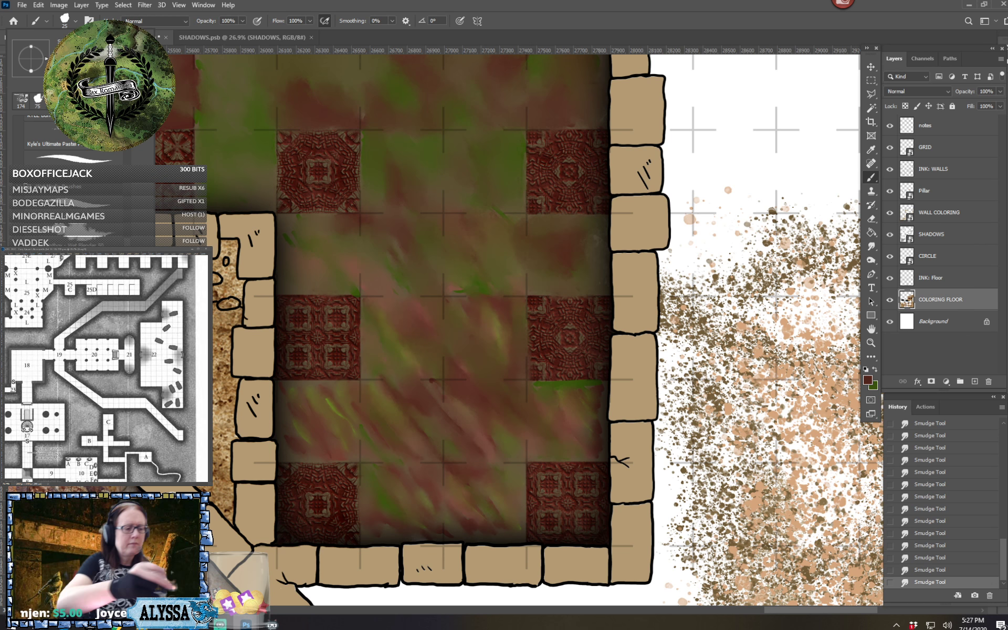
key("Escape")
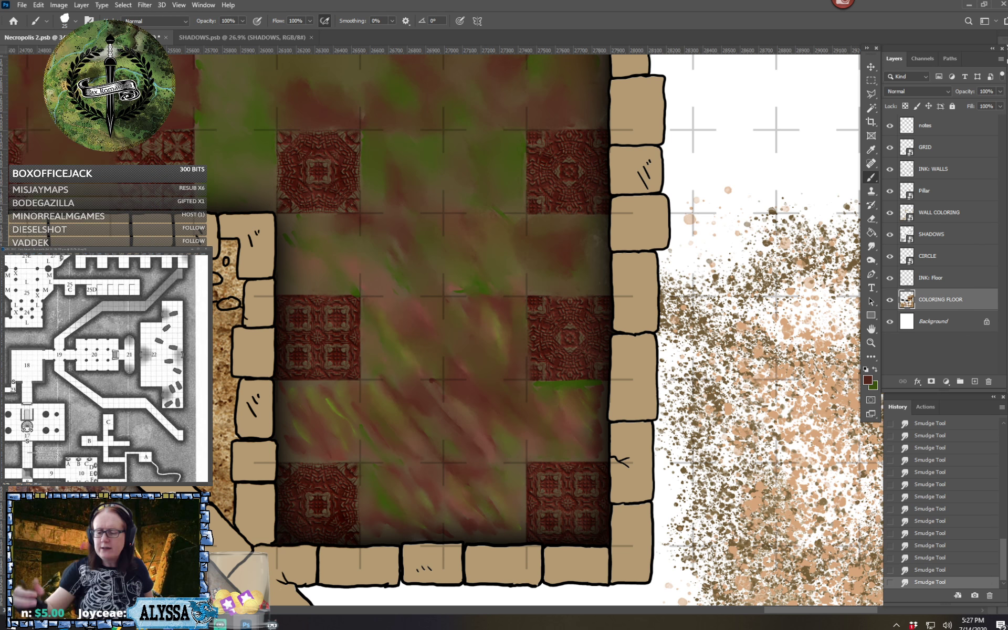
key("d")
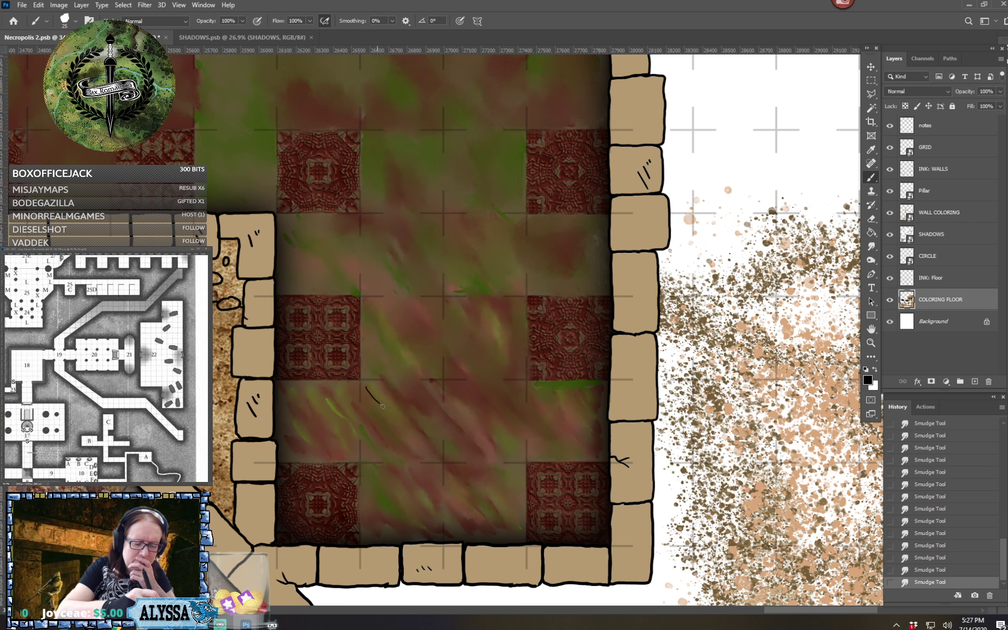
left_click_drag(389, 419, 419, 446)
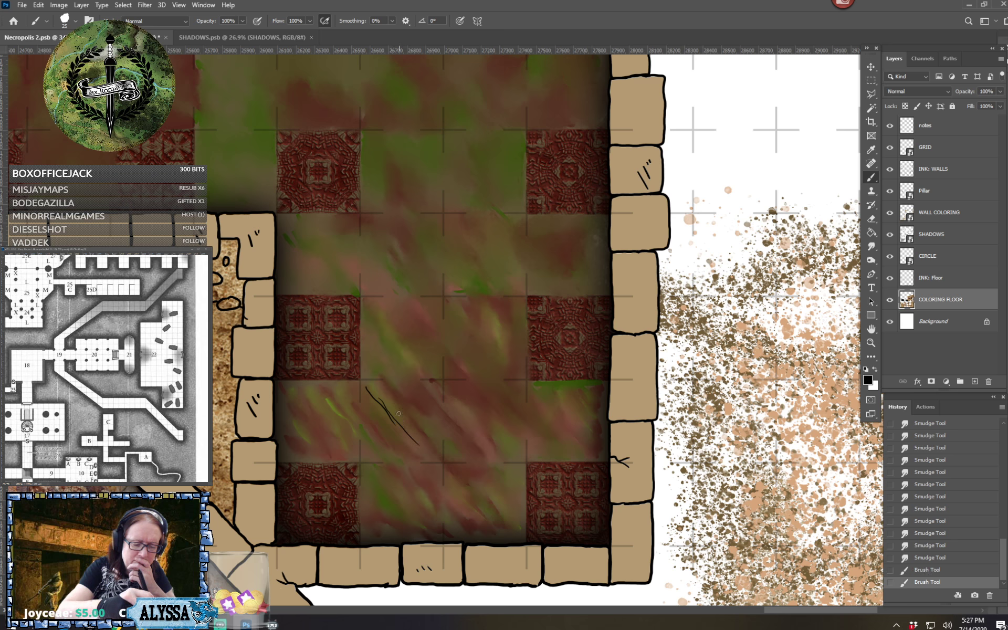
left_click_drag(392, 410, 441, 457)
left_click_drag(418, 420, 439, 443)
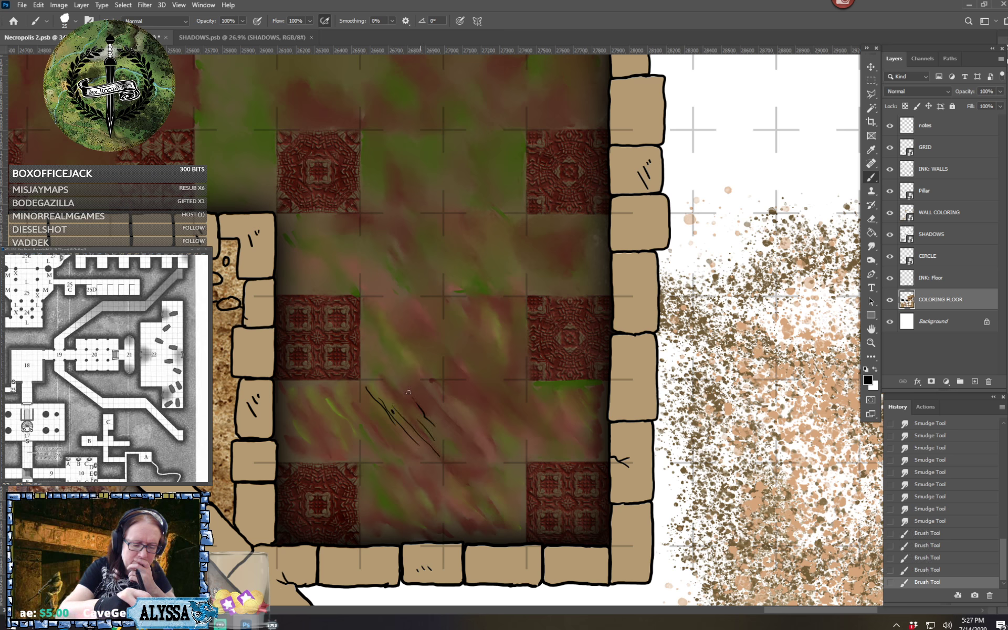
mouse_move(412, 389)
left_mouse_down()
mouse_move(429, 405)
mouse_move(436, 399)
left_mouse_up()
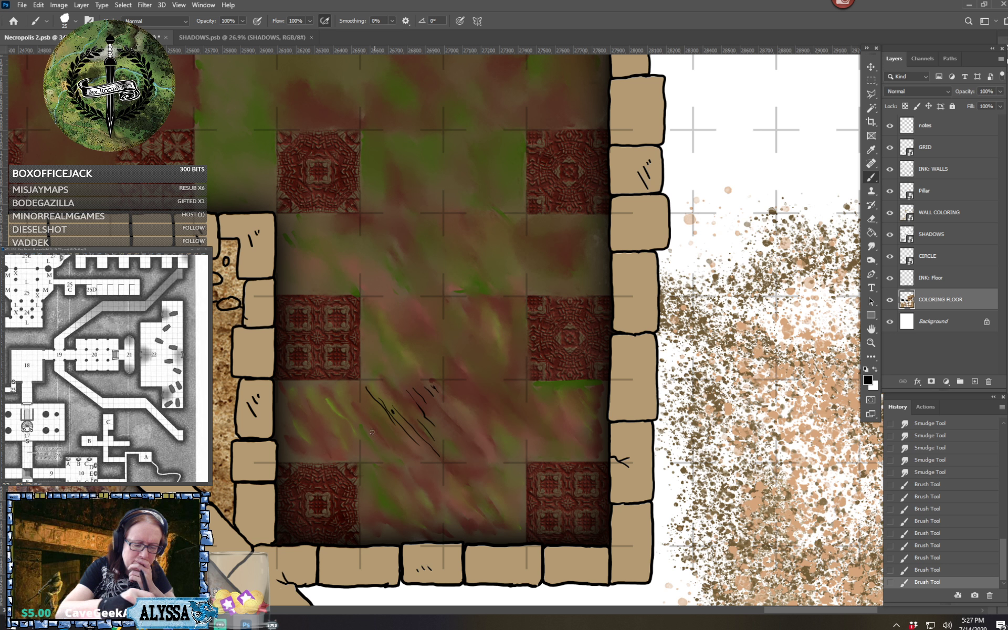
mouse_move(380, 432)
left_mouse_down()
mouse_move(396, 448)
mouse_move(378, 443)
mouse_move(390, 457)
mouse_move(401, 458)
left_mouse_up()
left_click_drag(402, 454, 408, 458)
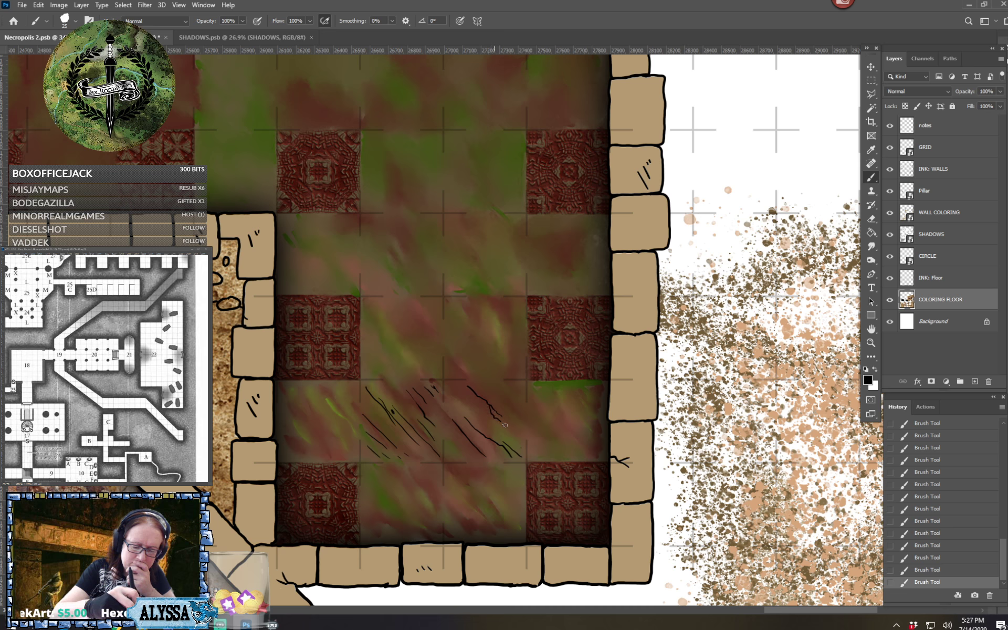
Draw thin black branching cracks across the two eastern squares of the alcove's southern plain row
left_click_drag(502, 423, 522, 441)
left_click_drag(499, 389, 517, 401)
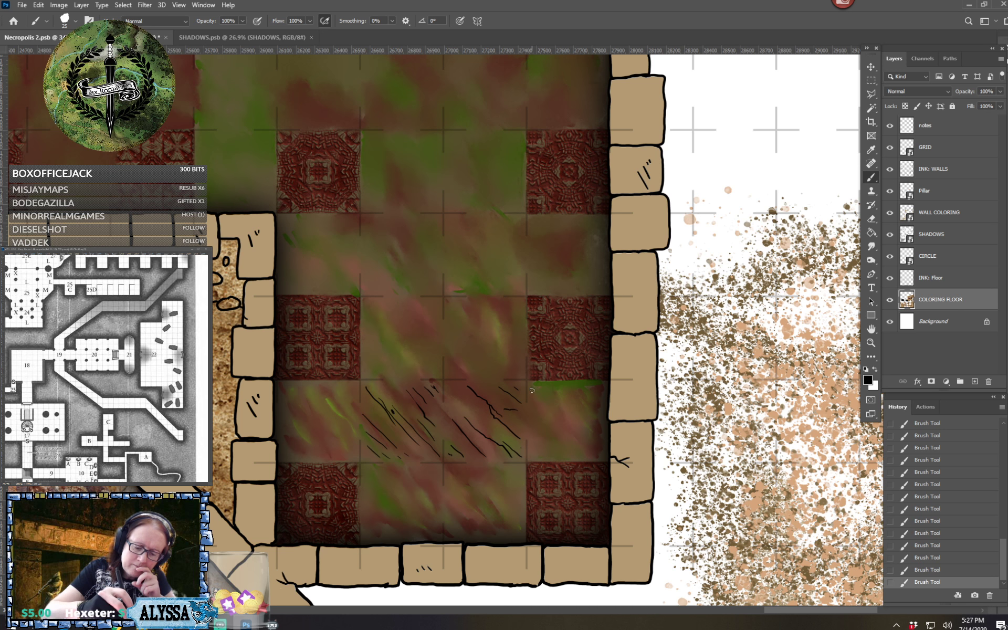
left_click_drag(543, 404, 571, 431)
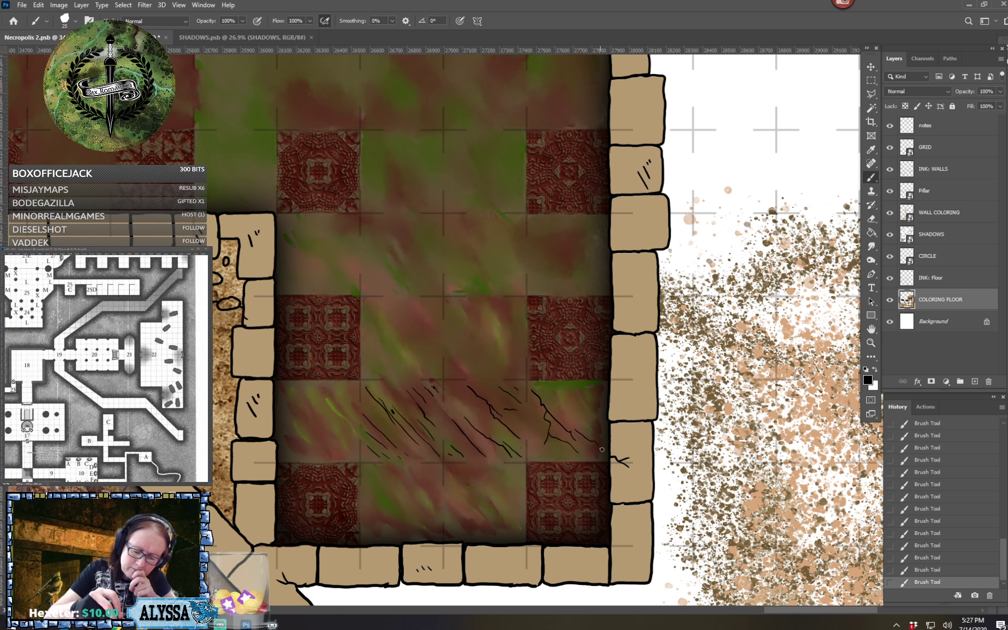
left_click_drag(576, 407, 602, 425)
mouse_move(557, 387)
left_mouse_down()
mouse_move(576, 407)
mouse_move(592, 400)
left_mouse_up()
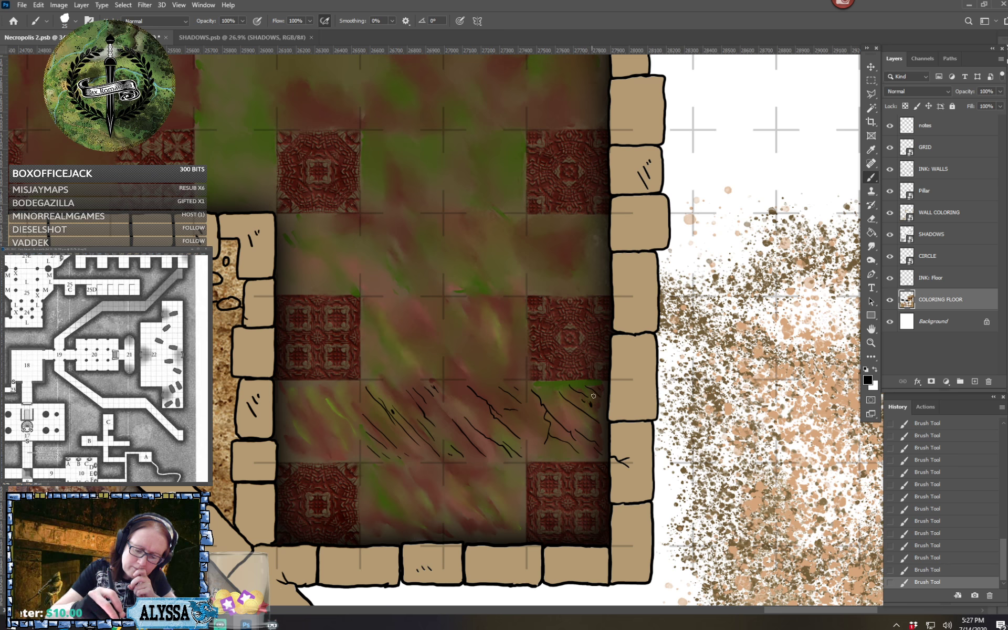
Draw thin black diagonal cracks in the two plain squares between the southernmost ornate tiles
mouse_move(453, 470)
left_mouse_down()
mouse_move(500, 507)
mouse_move(482, 505)
mouse_move(497, 521)
left_mouse_up()
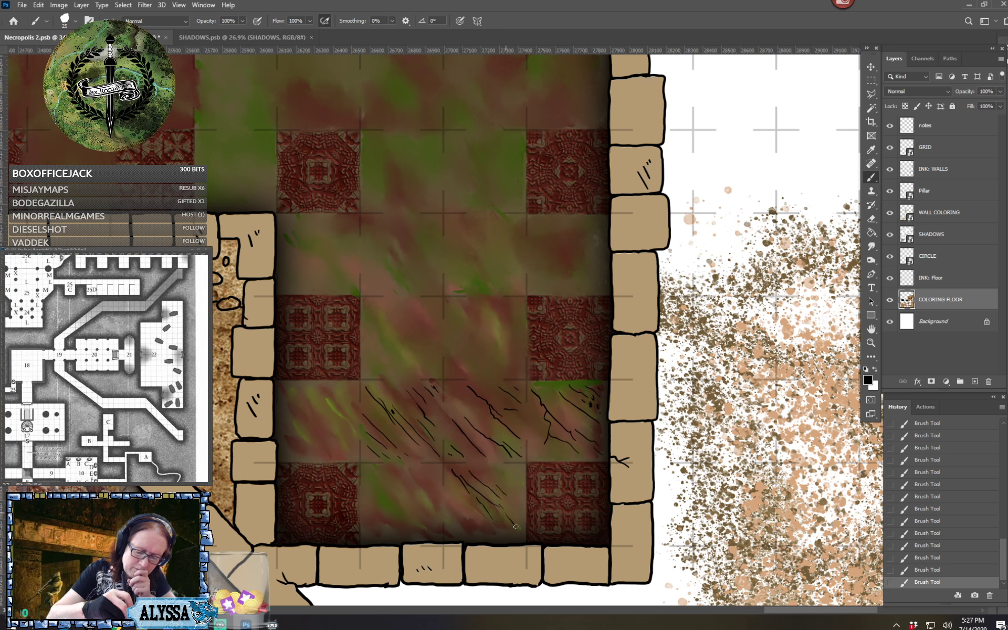
left_click_drag(456, 503, 479, 523)
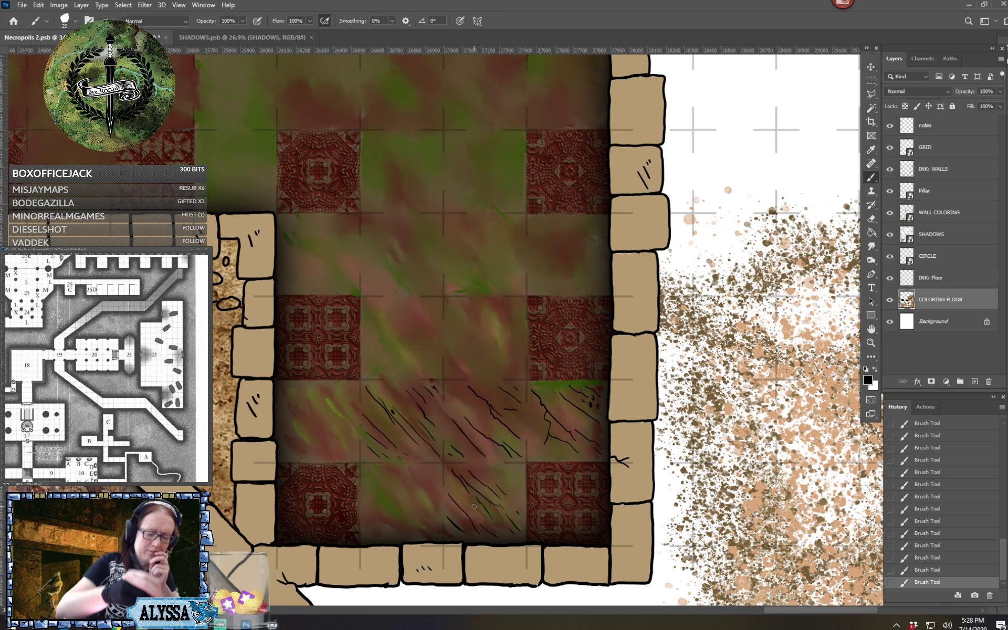
left_click_drag(390, 500, 426, 533)
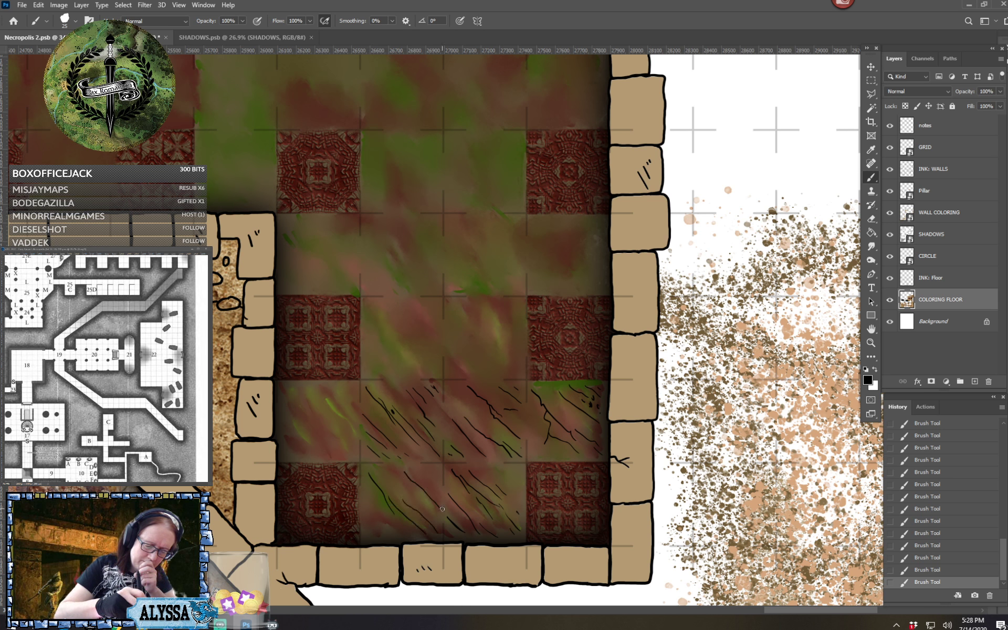
left_click_drag(375, 516, 390, 537)
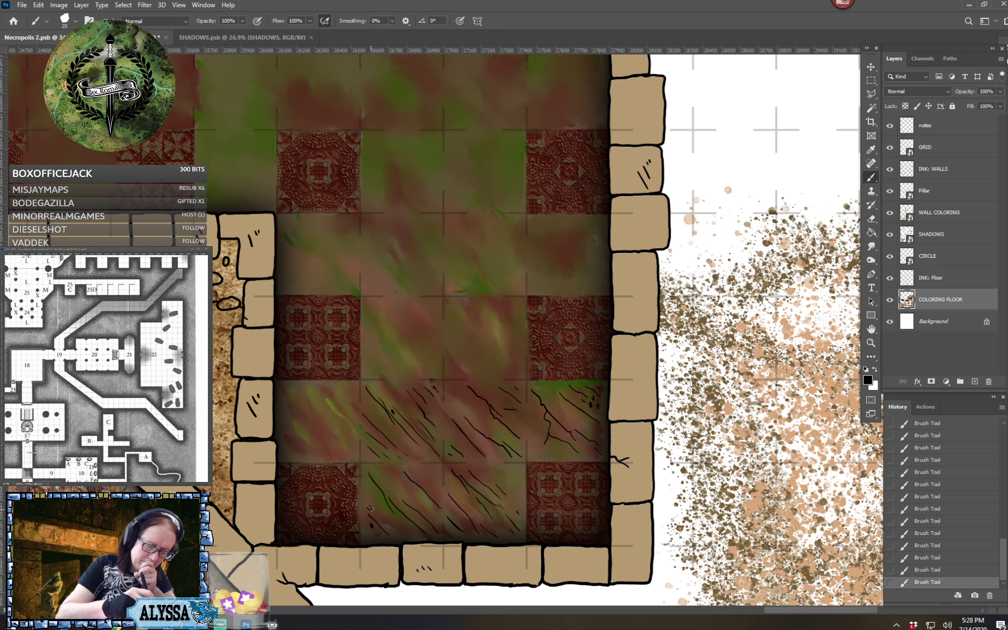
Draw black cracks in the westernmost square of the southern plain row and in the two plain squares directly north of that row
mouse_move(286, 401)
left_mouse_down()
mouse_move(329, 444)
mouse_move(315, 406)
mouse_move(346, 447)
left_mouse_up()
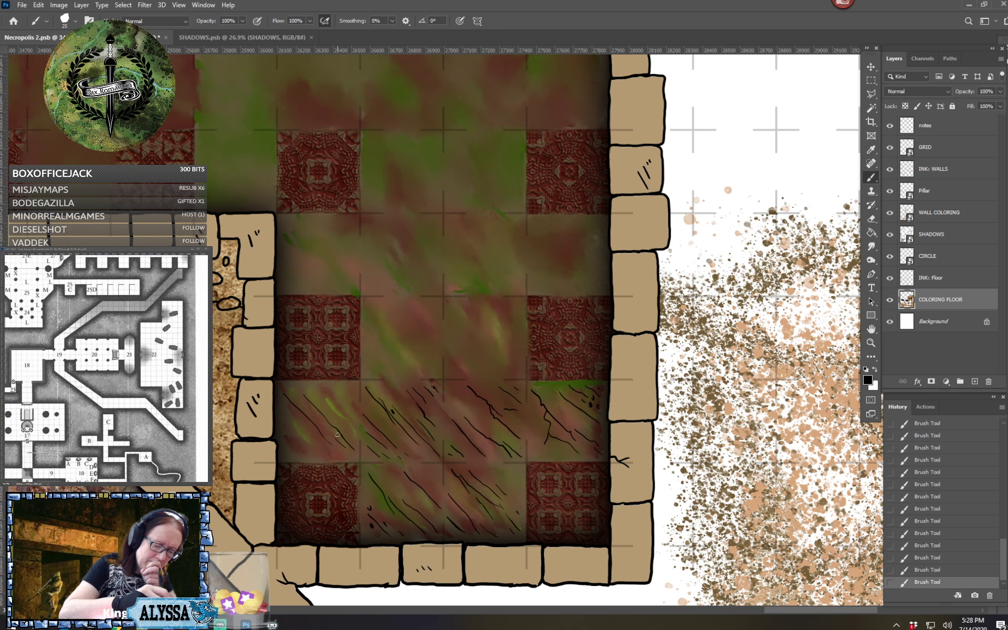
mouse_move(325, 398)
left_mouse_down()
mouse_move(346, 421)
mouse_move(346, 394)
left_mouse_up()
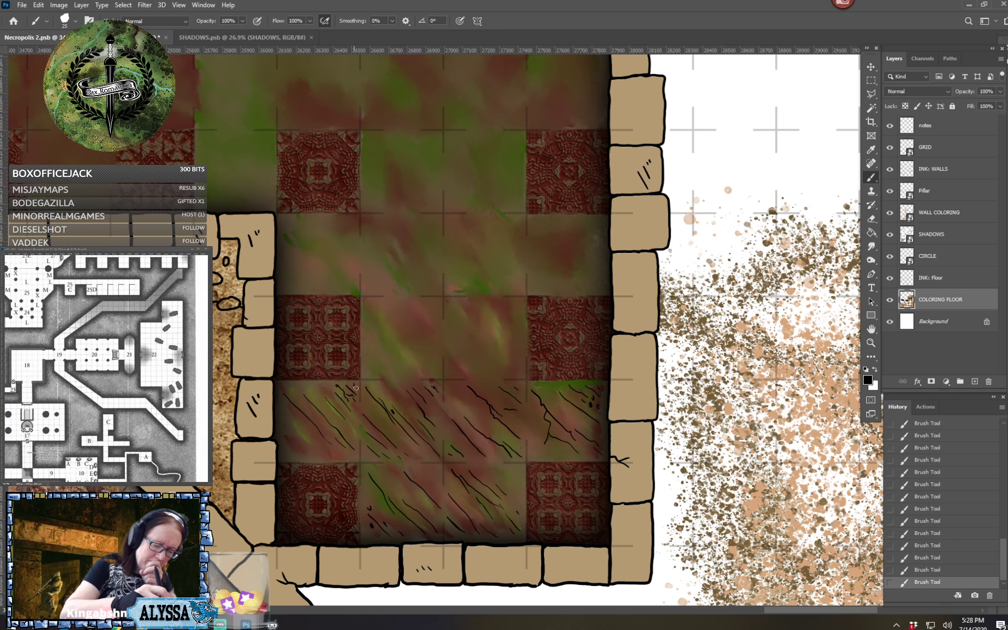
left_click_drag(288, 425, 309, 448)
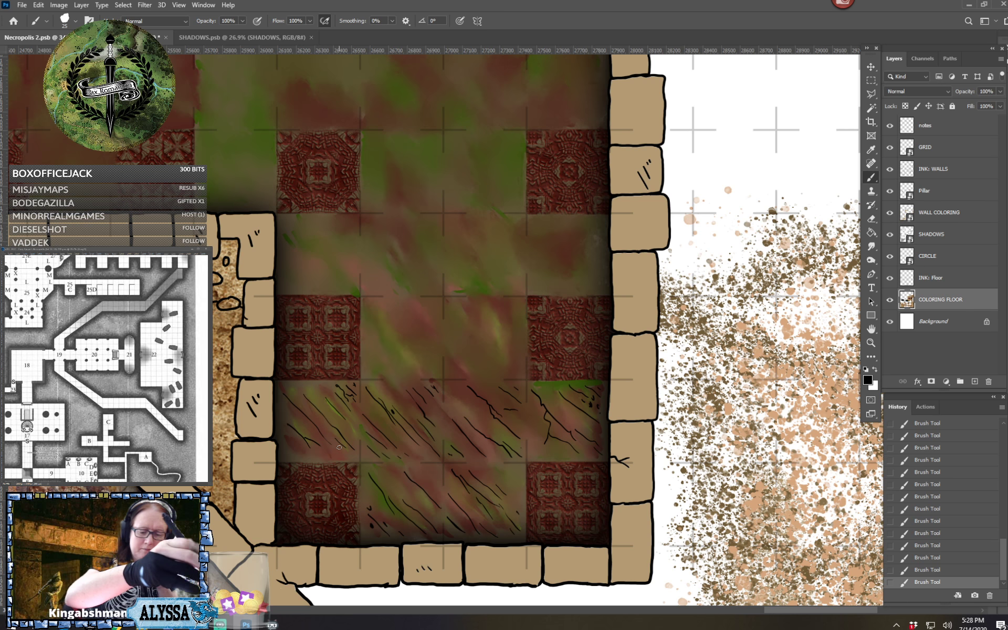
left_click_drag(373, 314, 396, 347)
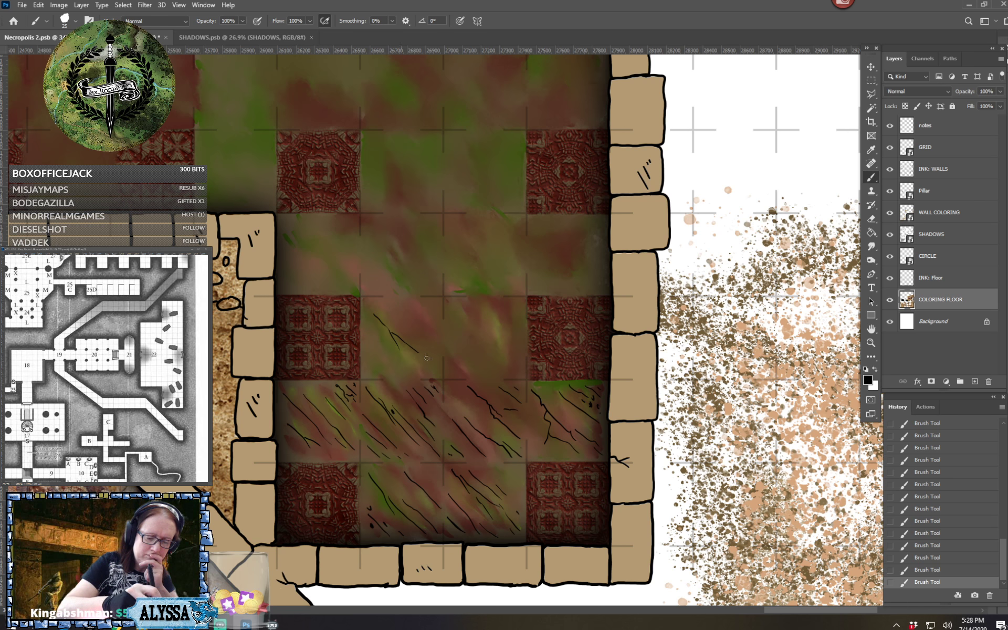
left_click_drag(475, 349, 490, 369)
left_click_drag(482, 313, 514, 353)
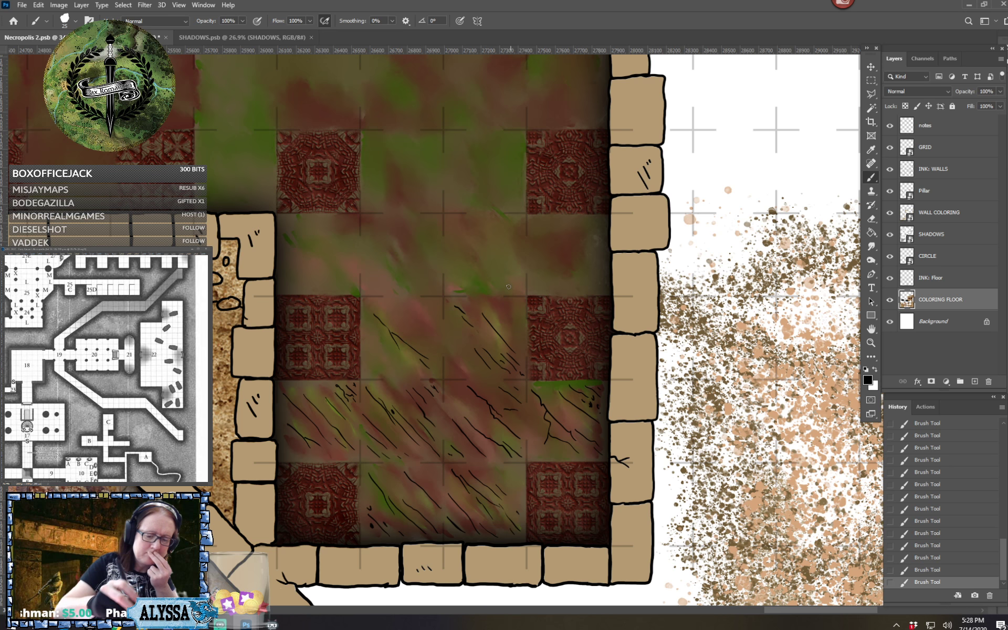
Switch to the size 174 Smudge tool at 13% strength and soften the cracks in the plain squares between the alcove's upper ornate tiles
left_click(73, 25)
left_click(38, 100)
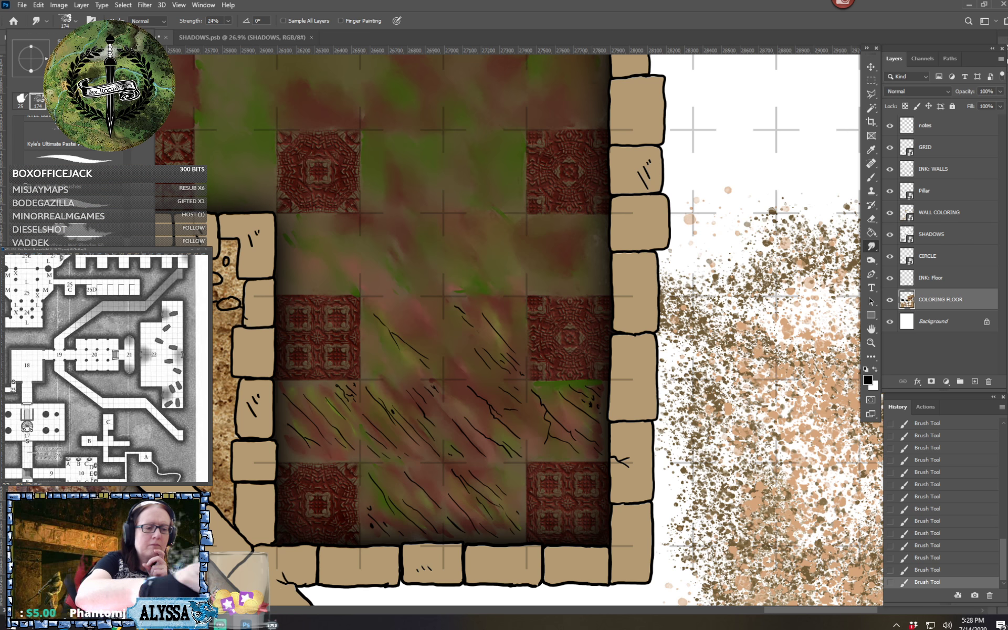
left_click(228, 22)
left_click(224, 33)
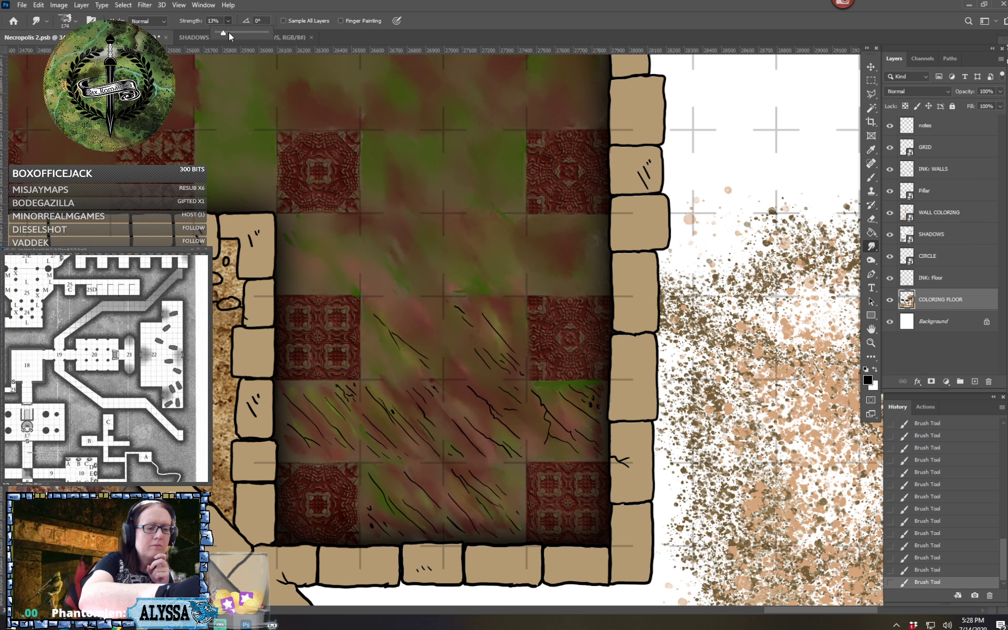
left_click(223, 54)
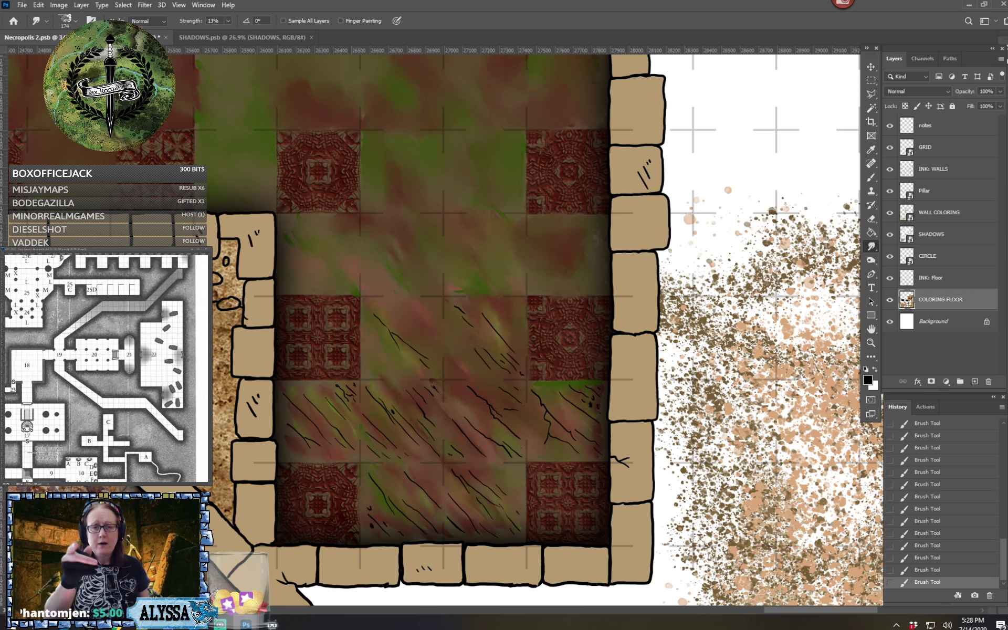
mouse_move(375, 314)
left_mouse_down()
mouse_move(398, 342)
mouse_move(465, 367)
left_mouse_up()
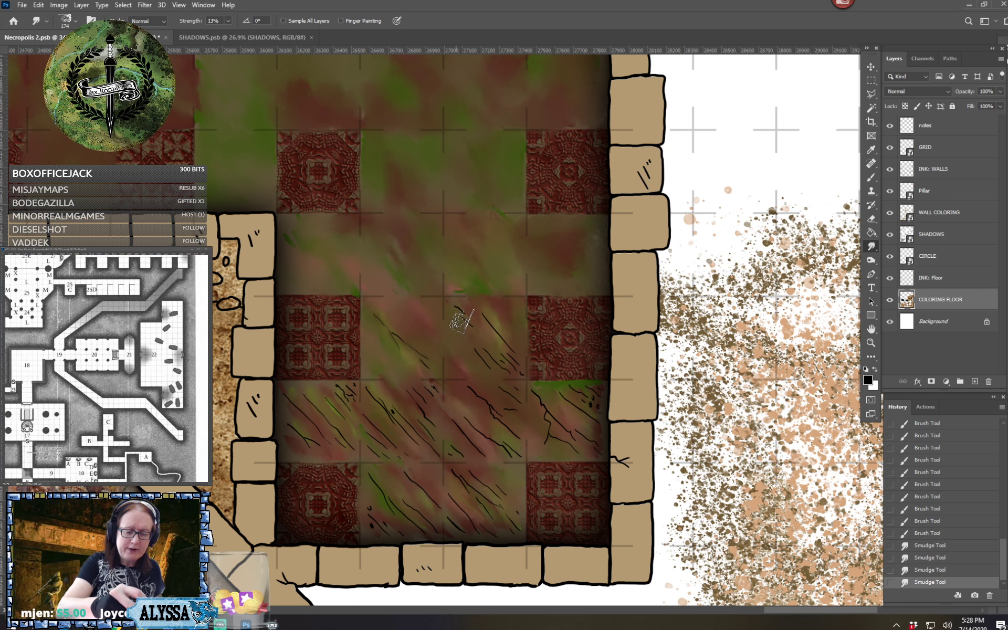
mouse_move(462, 317)
left_mouse_down()
mouse_move(489, 330)
mouse_move(480, 308)
mouse_move(503, 347)
mouse_move(477, 347)
mouse_move(504, 363)
mouse_move(499, 347)
mouse_move(515, 360)
mouse_move(516, 349)
mouse_move(527, 382)
left_mouse_up()
left_click_drag(498, 332, 516, 359)
Smudge the black cracks across the alcove's southern plain row and in the plain squares beneath it
left_click_drag(480, 397, 507, 437)
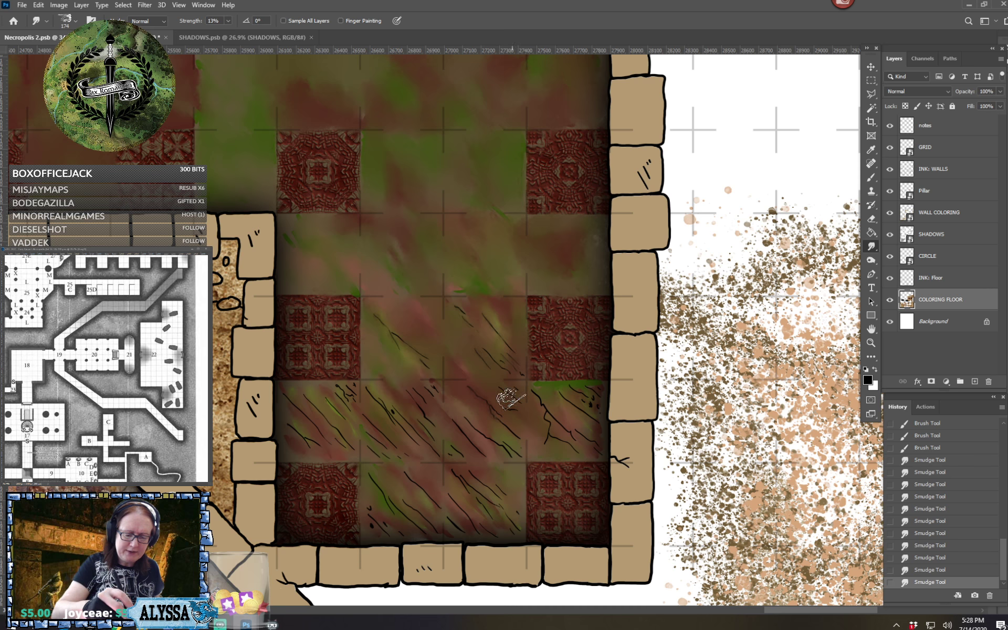
left_click_drag(511, 400, 518, 433)
mouse_move(456, 423)
left_mouse_down()
mouse_move(466, 452)
mouse_move(516, 449)
mouse_move(466, 458)
left_mouse_up()
mouse_move(549, 413)
left_mouse_down()
mouse_move(559, 438)
mouse_move(558, 420)
mouse_move(589, 449)
left_mouse_up()
mouse_move(567, 398)
left_mouse_down()
mouse_move(589, 413)
mouse_move(592, 433)
left_mouse_up()
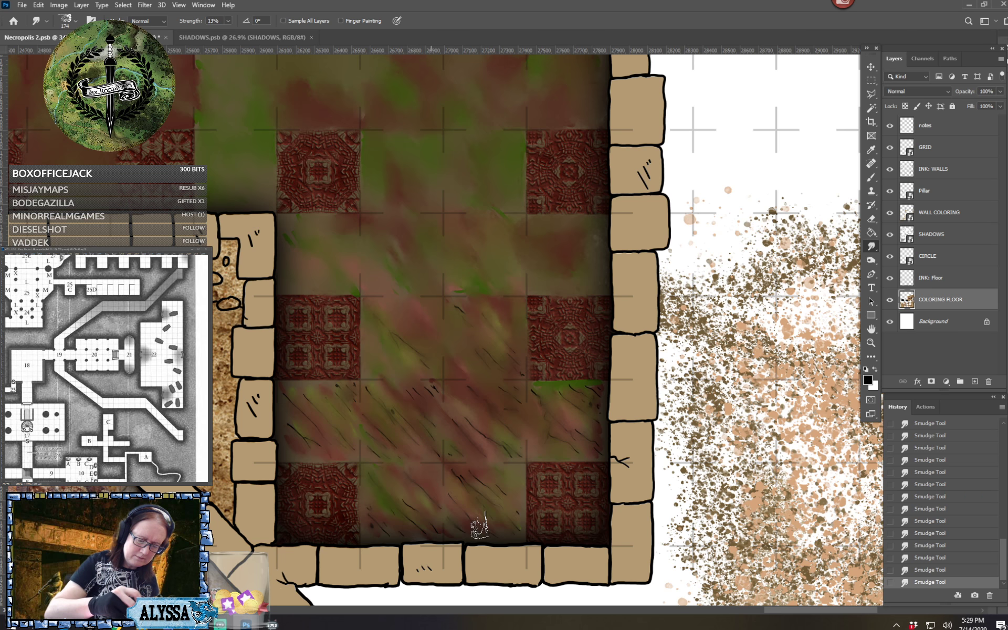
scroll(545, 514, "down", 4)
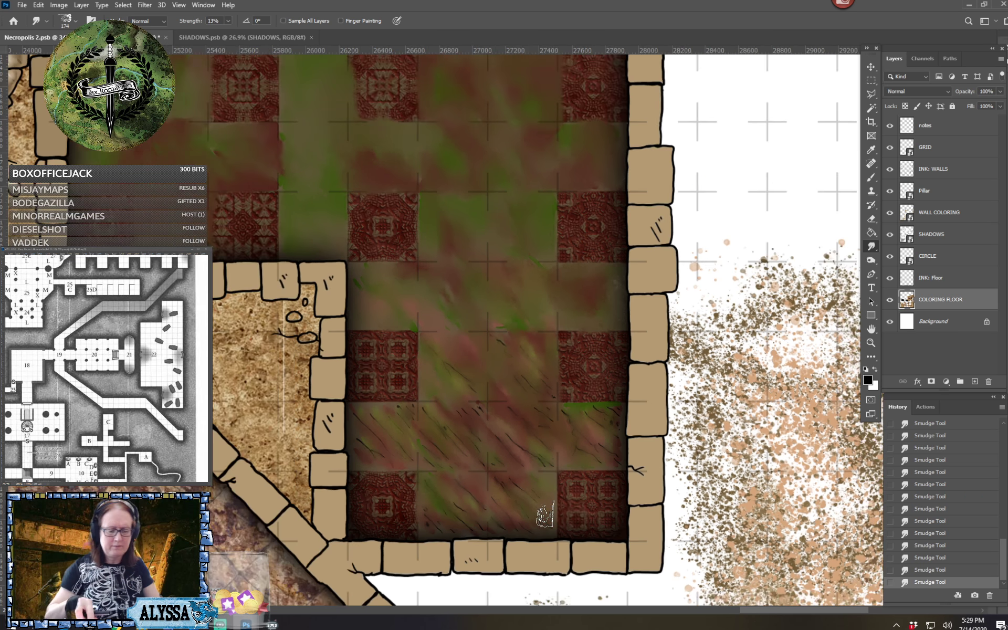
scroll(544, 514, "up", 1)
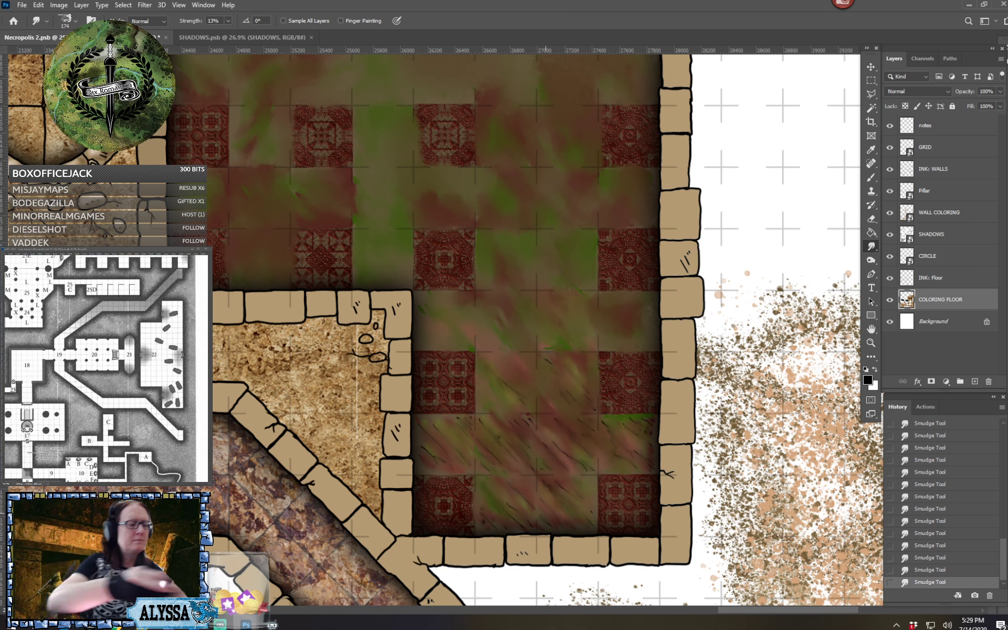
Switch to the size 284 spatter brush and set the foreground color to dark red #571919
left_click(76, 21)
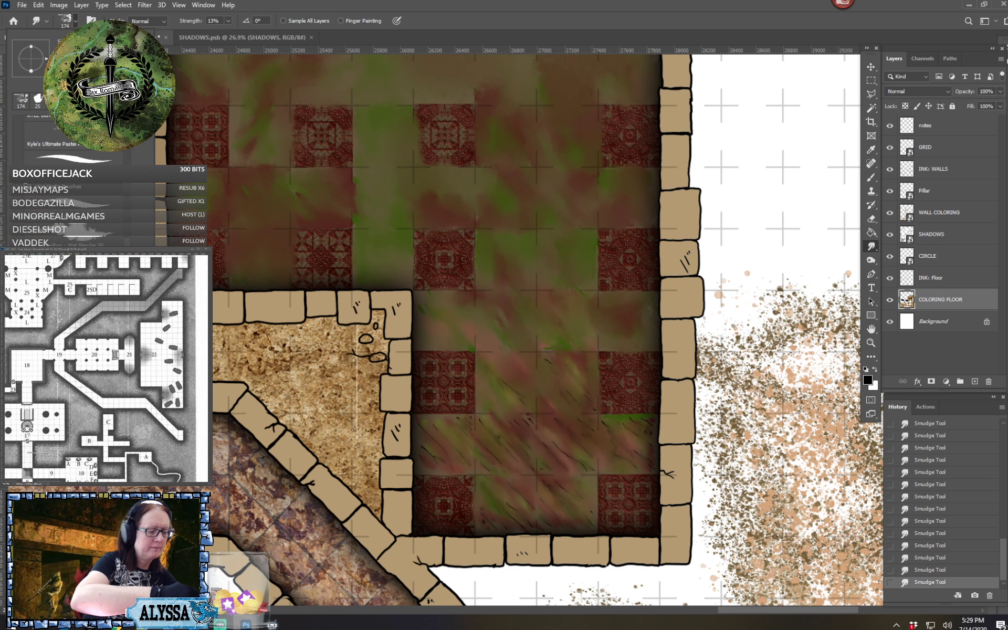
key("b")
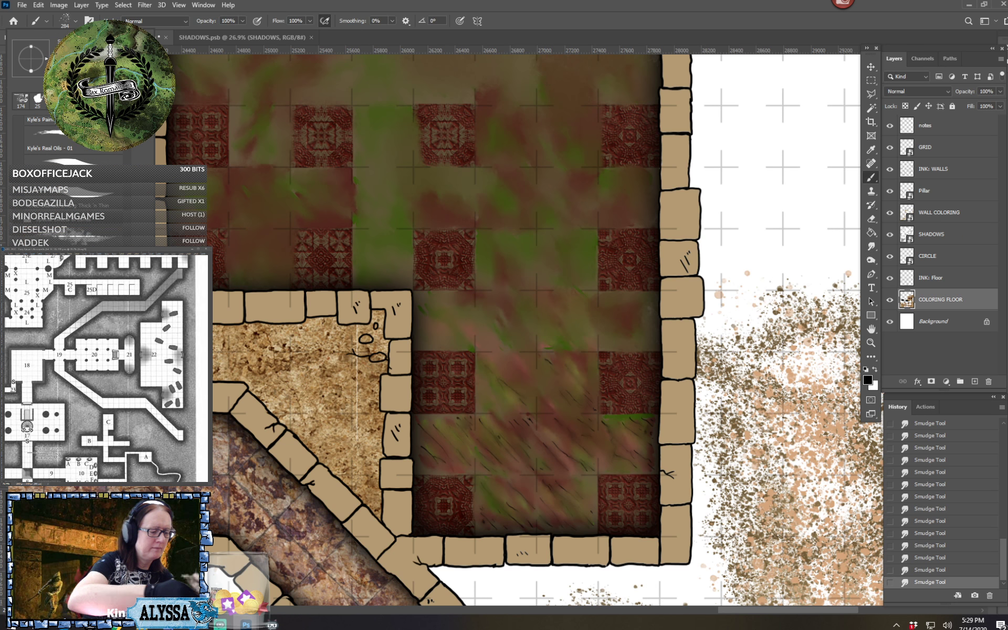
key("Escape")
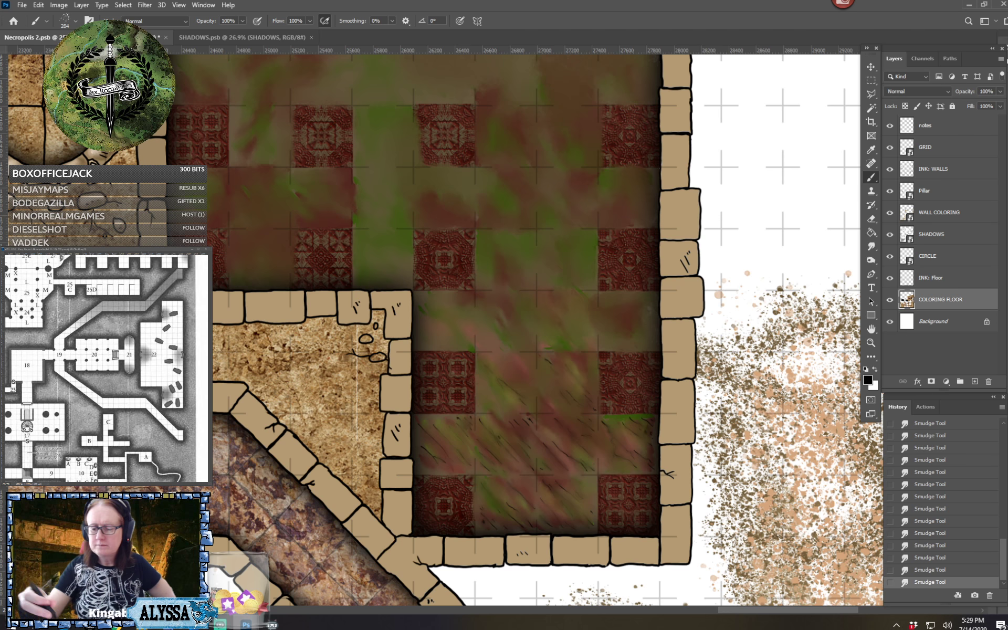
left_click(868, 380)
left_click(752, 495)
left_click_drag(752, 496, 774, 506)
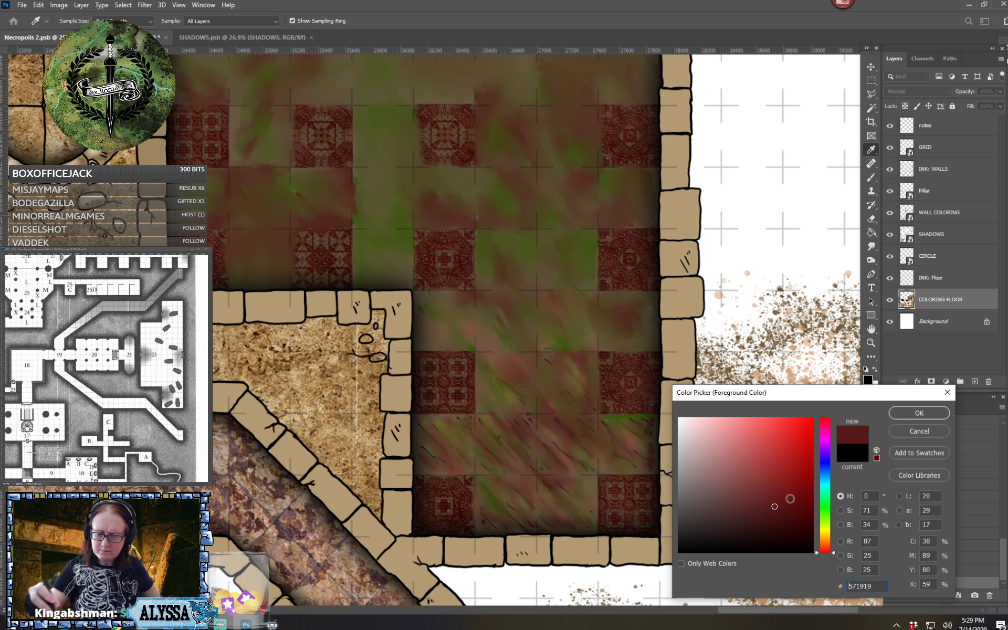
left_click(902, 414)
key("b")
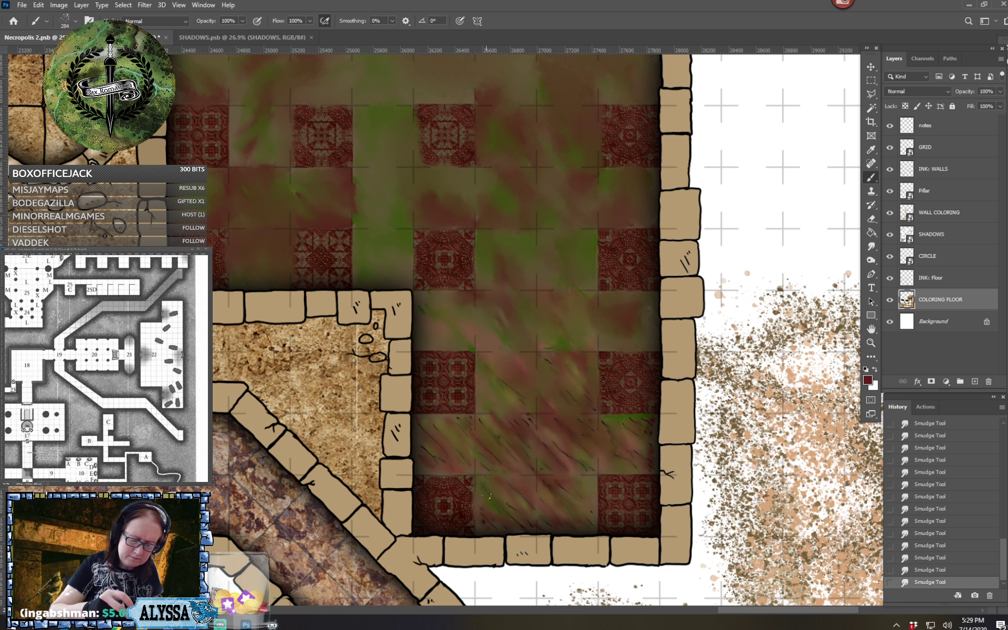
Spatter dark red specks over the alcove's plain squares, from the southernmost pair up to those between the upper ornate tiles
left_click_drag(494, 495, 510, 484)
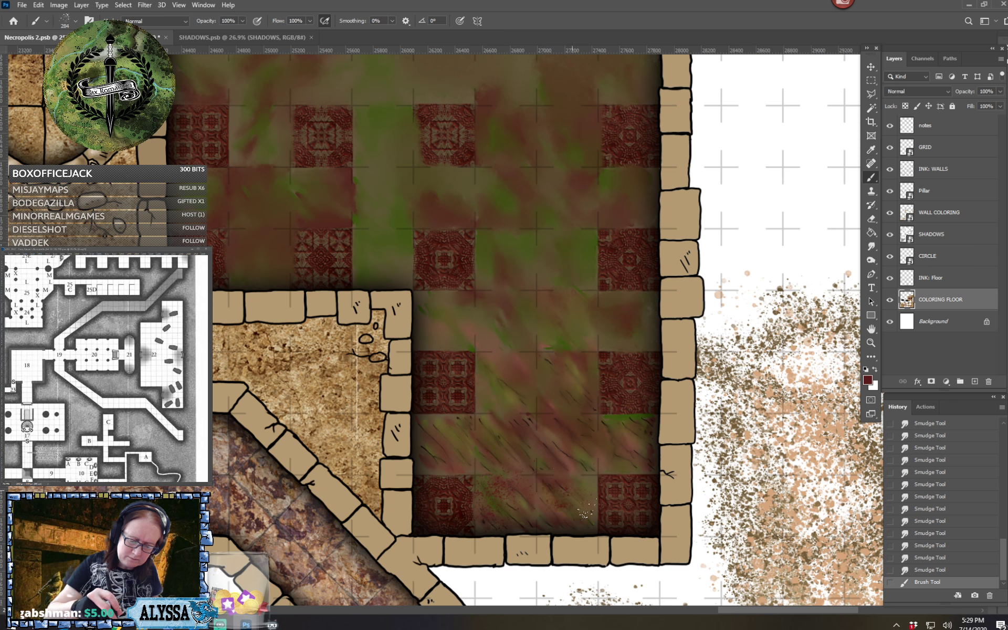
mouse_move(584, 508)
left_mouse_down()
mouse_move(585, 443)
mouse_move(560, 427)
mouse_move(581, 454)
mouse_move(641, 454)
mouse_move(609, 426)
left_mouse_up()
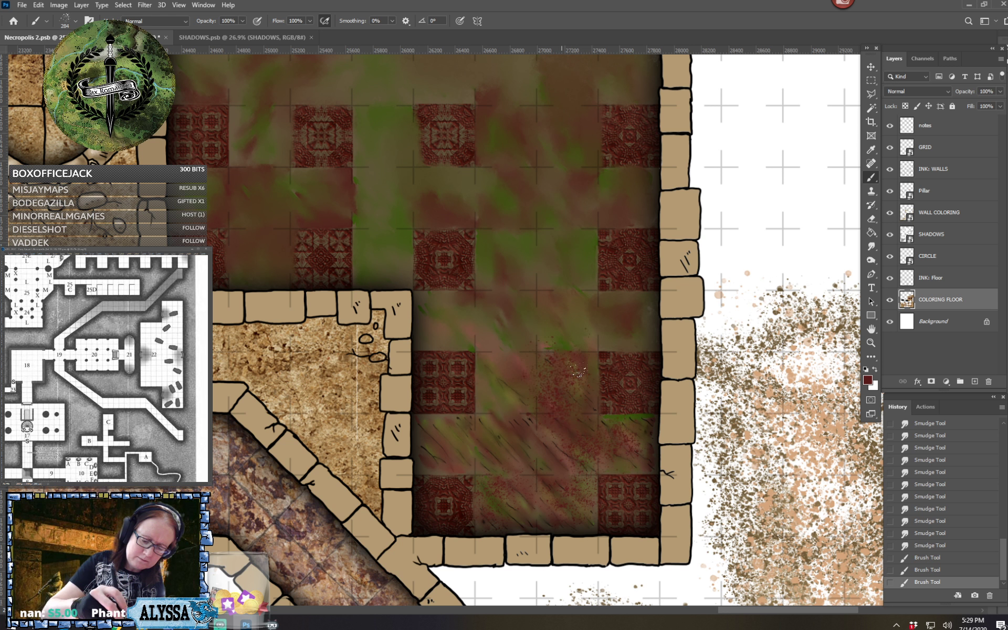
left_click_drag(578, 369, 569, 375)
mouse_move(499, 401)
left_mouse_down()
mouse_move(495, 358)
mouse_move(531, 407)
mouse_move(503, 360)
mouse_move(531, 367)
left_mouse_up()
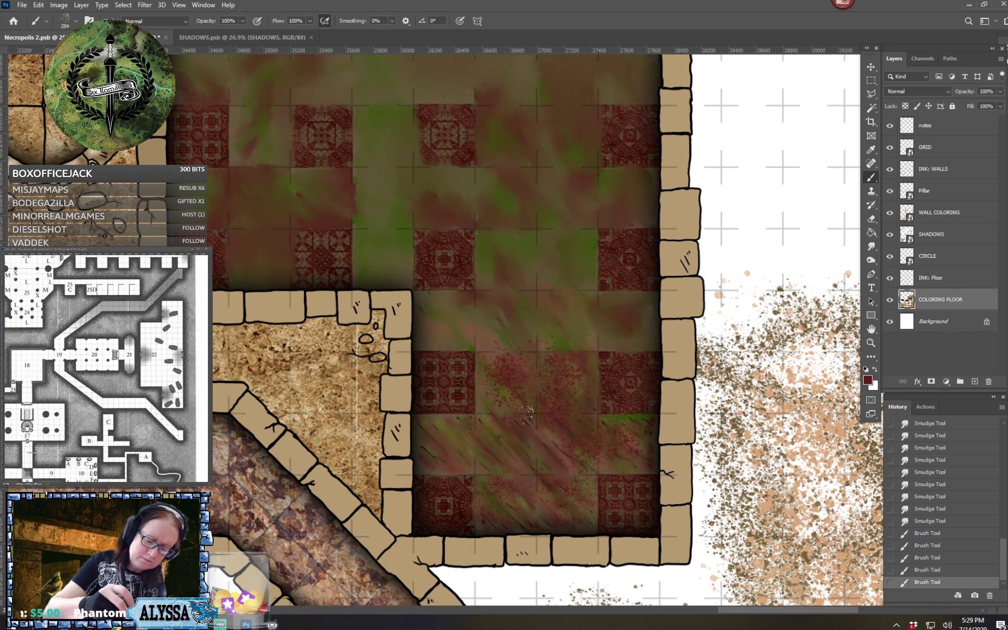
mouse_move(433, 440)
left_mouse_down()
mouse_move(453, 446)
mouse_move(462, 431)
left_mouse_up()
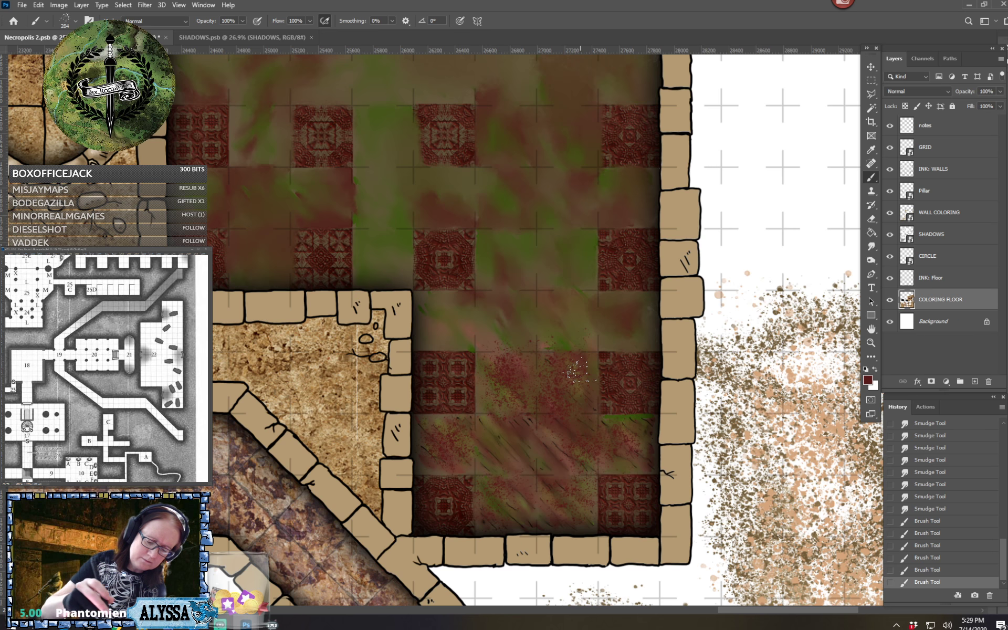
Add more dark red spatter to the alcove's eastern plain squares, its western plain square and around the upper western ornate tile
scroll(580, 370, "down", 3)
scroll(580, 370, "up", 3)
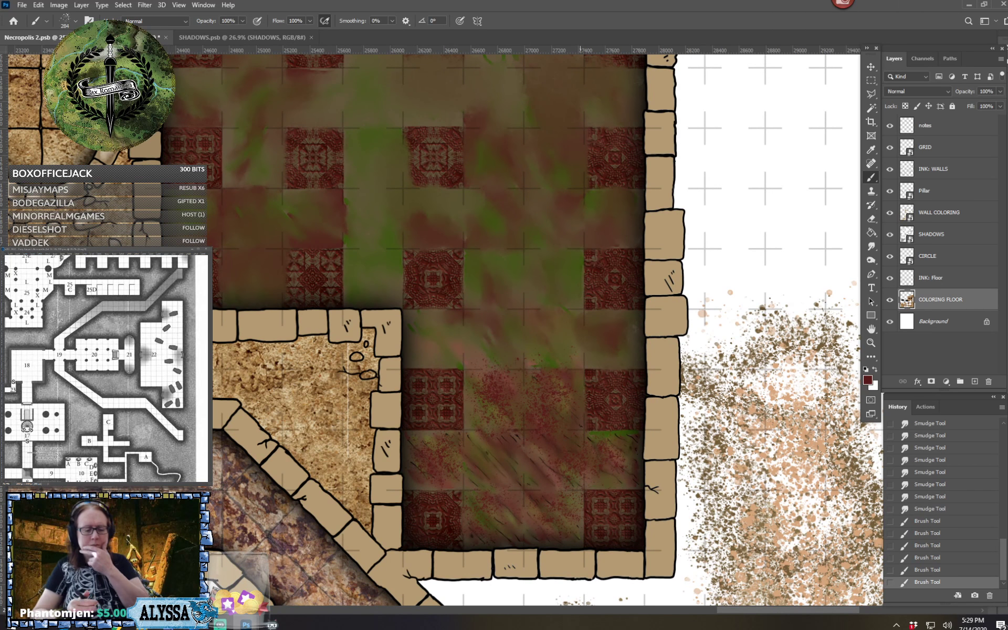
left_click_drag(572, 496, 585, 484)
mouse_move(567, 388)
left_mouse_down()
mouse_move(631, 366)
mouse_move(560, 363)
left_mouse_up()
left_click_drag(419, 365, 450, 360)
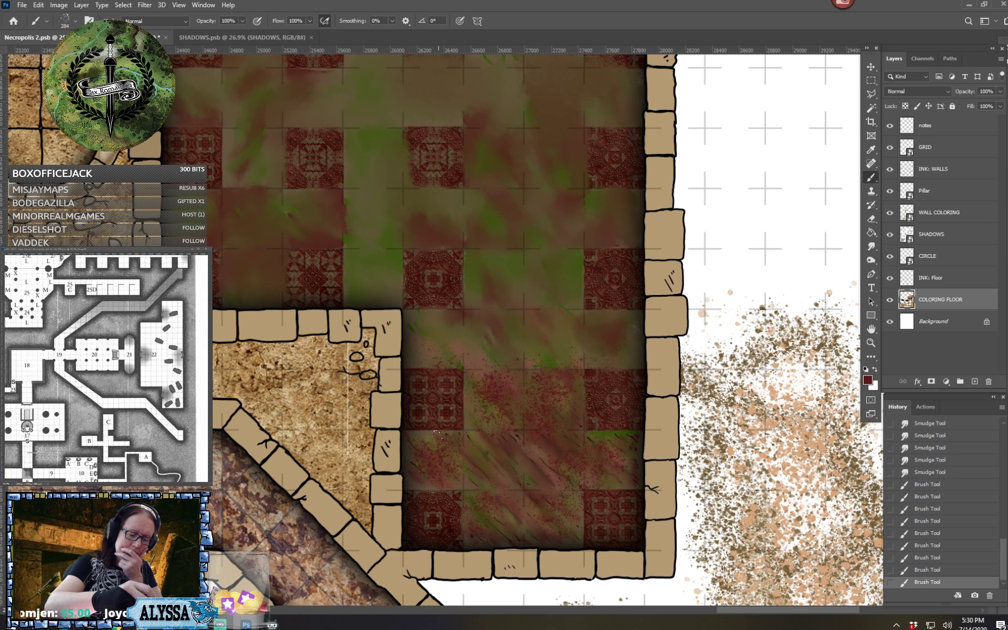
left_click_drag(454, 490, 450, 475)
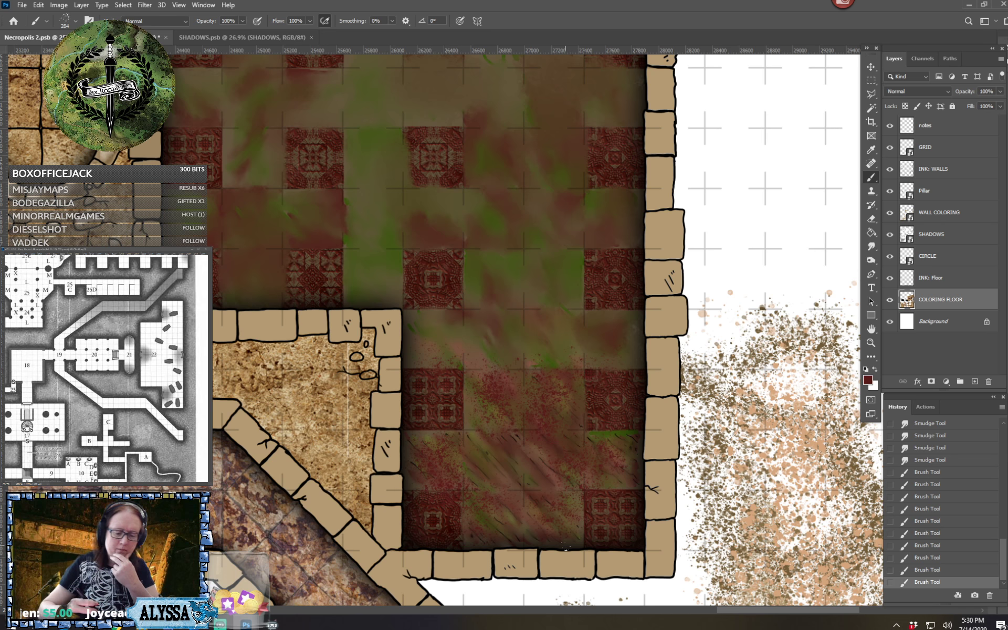
Make INK: Floor the active layer and set up a size 25 ink brush with the default black foreground color
scroll(565, 547, "down", 4)
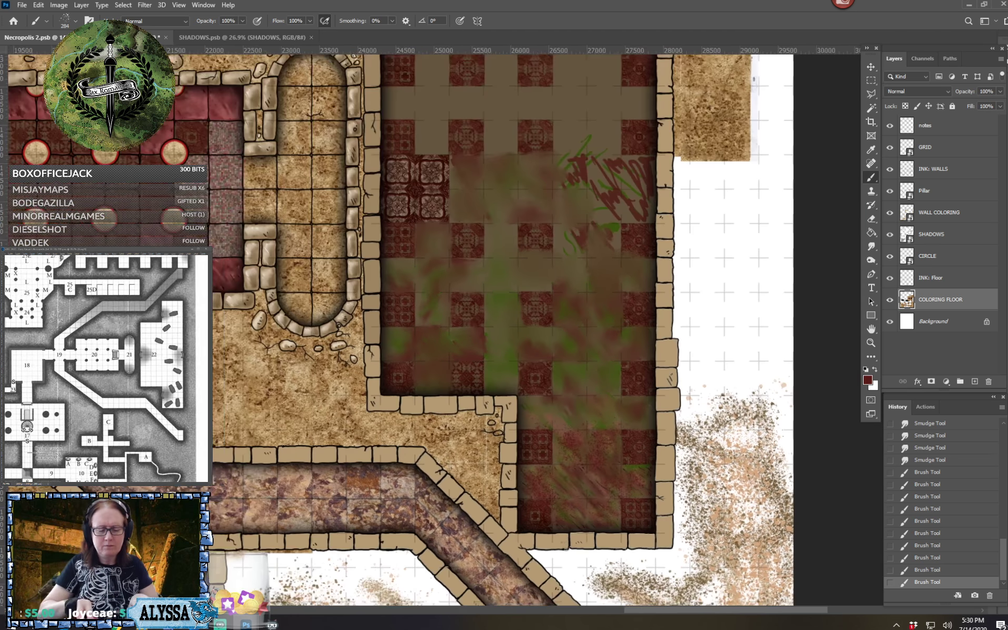
scroll(565, 547, "up", 3)
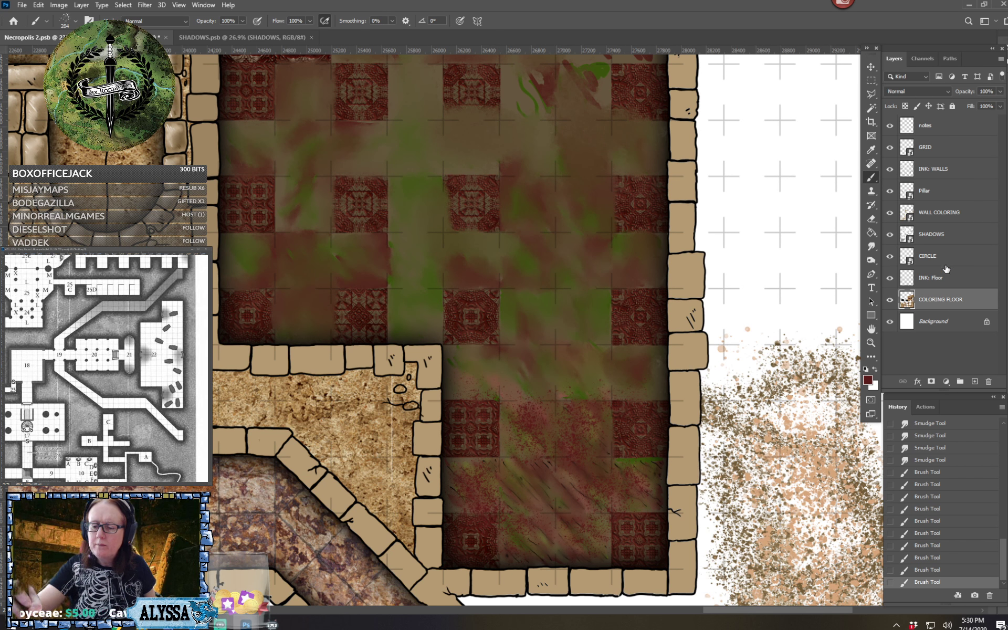
left_click(945, 278)
left_click(75, 23)
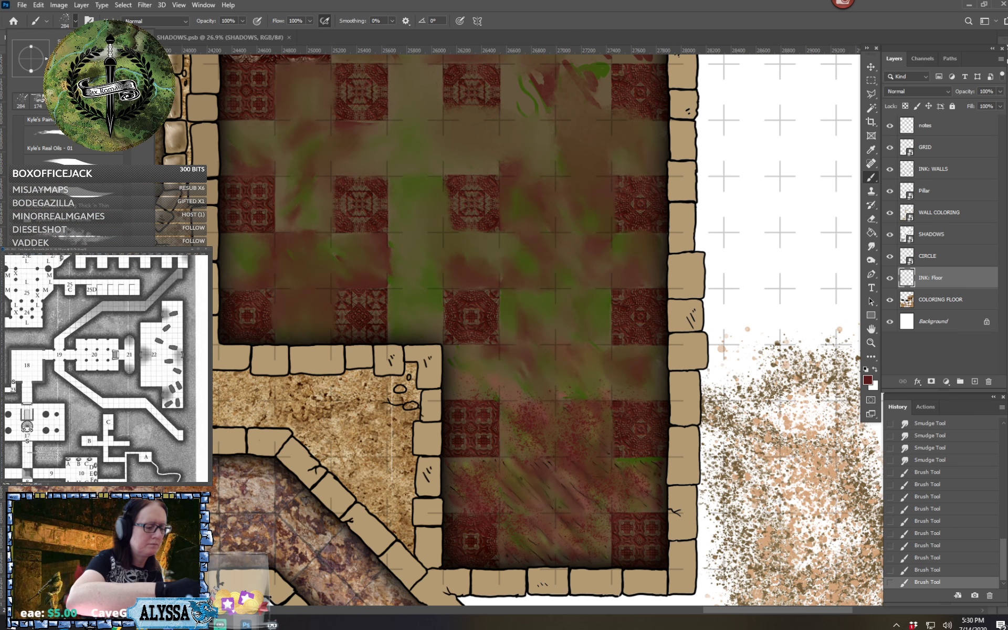
left_click(101, 199)
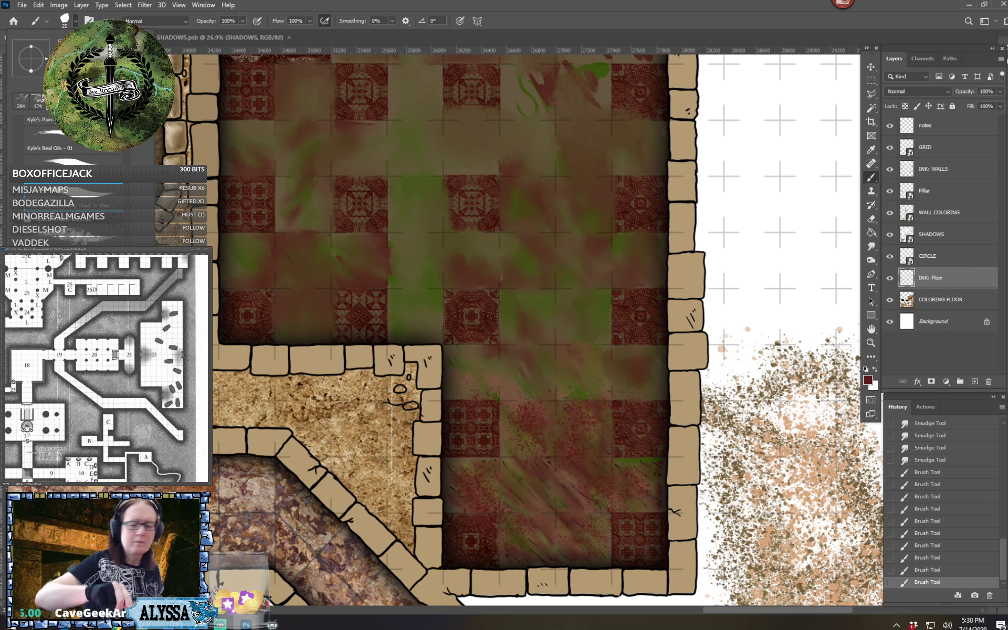
key("Return")
left_click(865, 369)
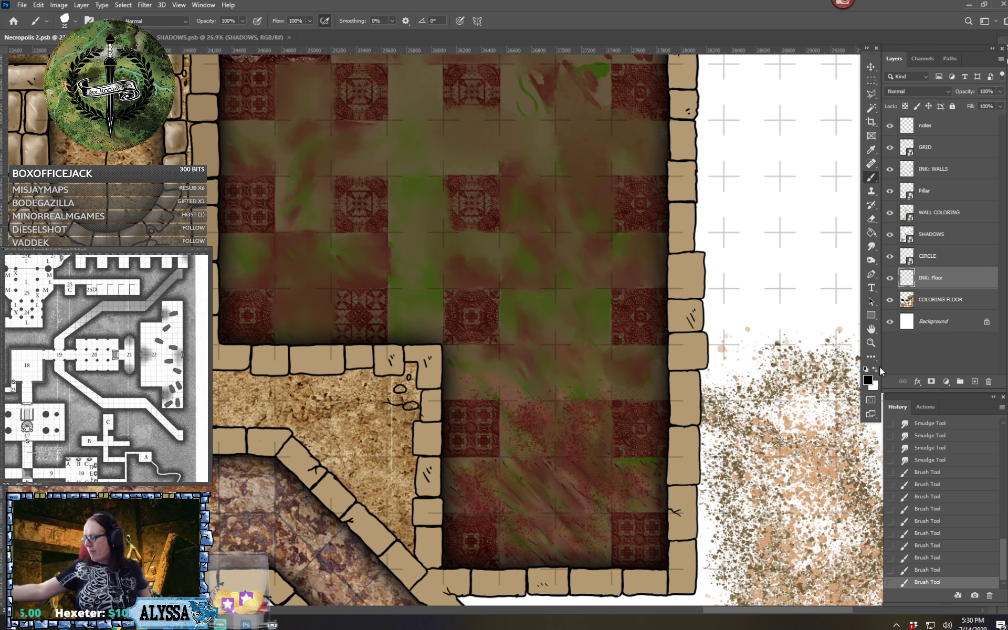
Ink black edges around the alcove's westernmost plain square and down the east side of the ornate tile south of it, redoing the overshooting stroke
scroll(727, 598, "up", 4)
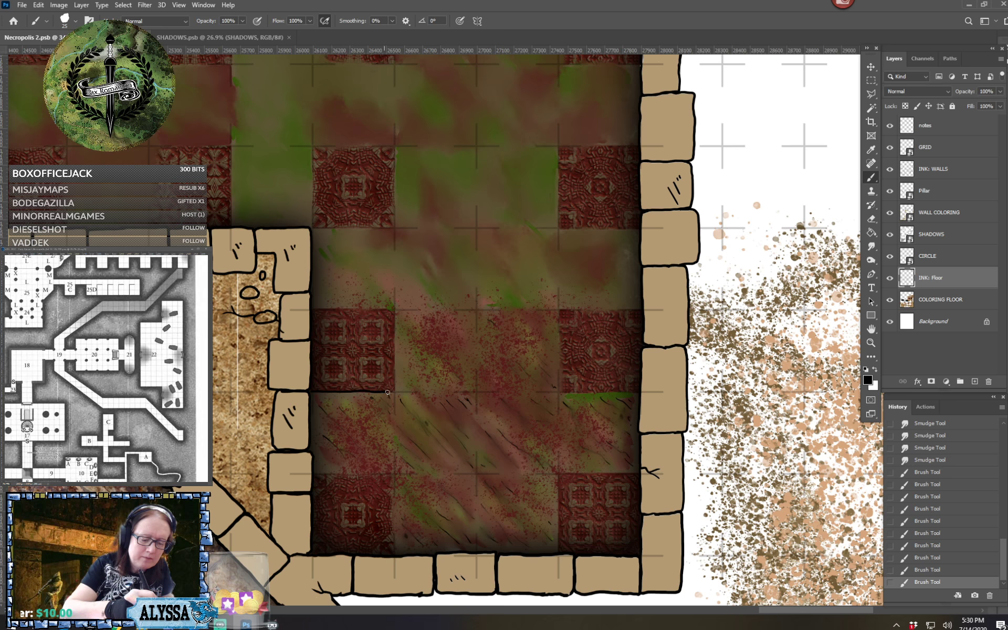
left_click_drag(392, 391, 395, 464)
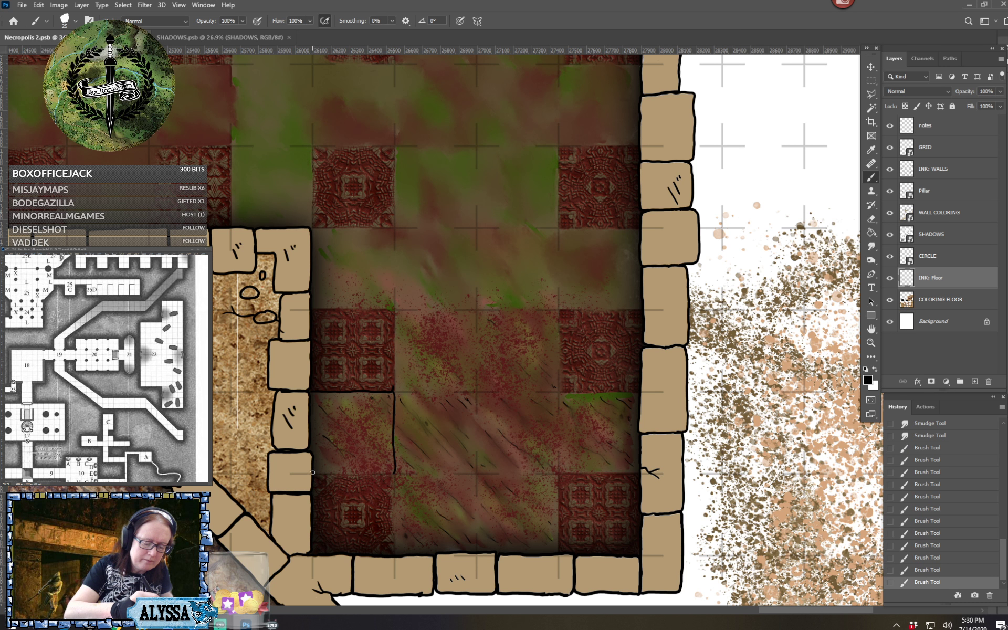
mouse_move(340, 474)
left_mouse_down()
mouse_move(371, 474)
mouse_move(395, 493)
left_mouse_up()
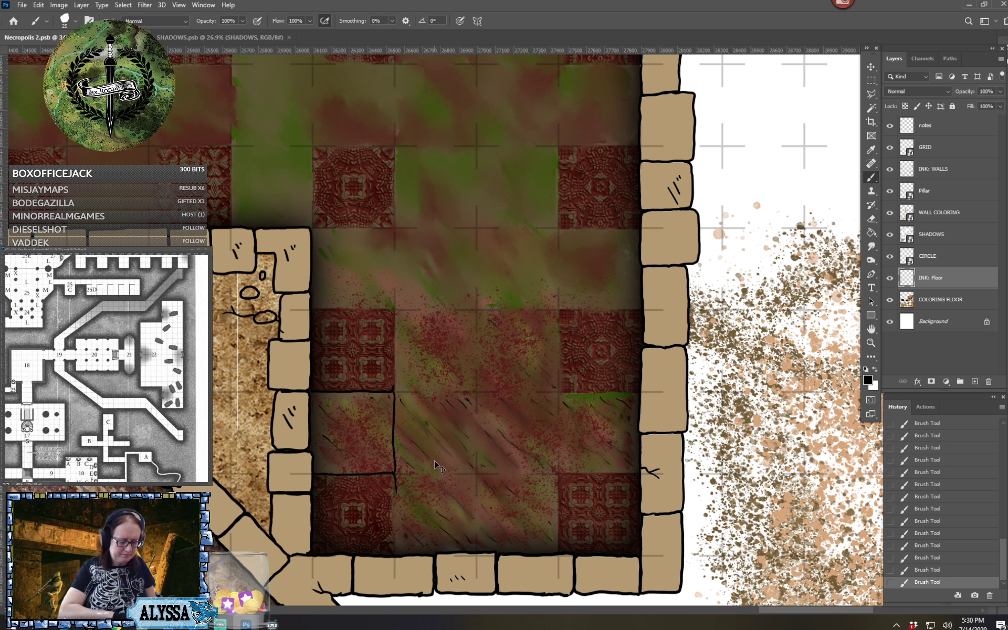
key("ctrl+z")
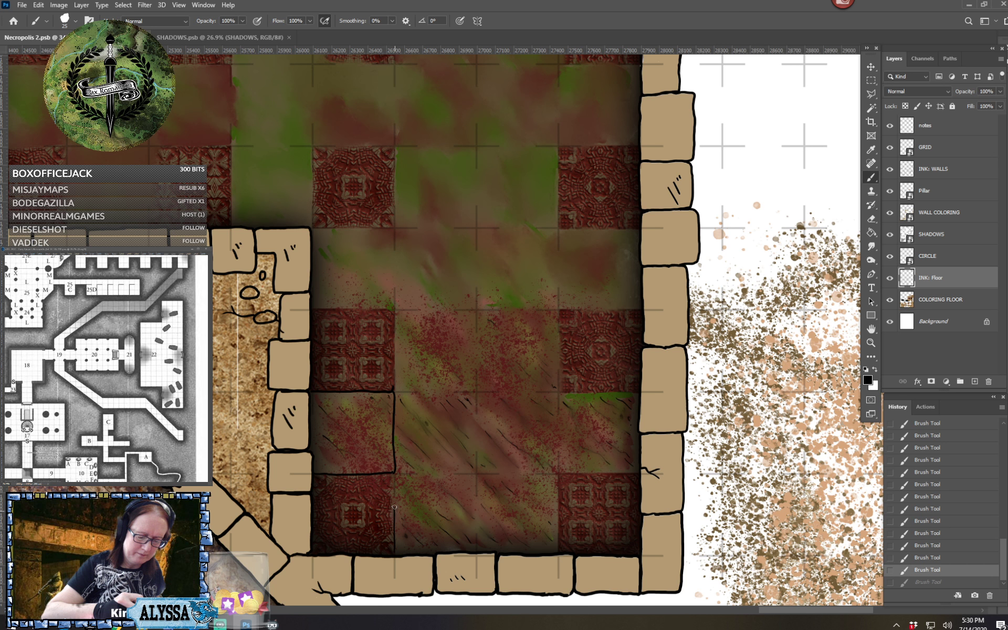
left_click_drag(394, 475, 394, 471)
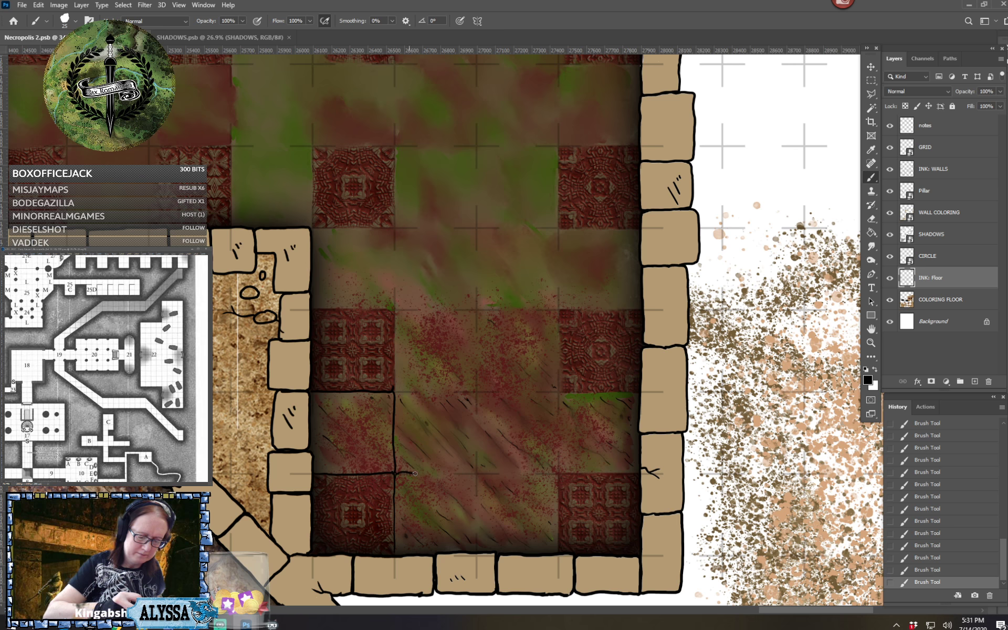
Ink black tile lines along the rest of the southernmost row's north edge and between its remaining squares
left_click_drag(415, 473, 476, 466)
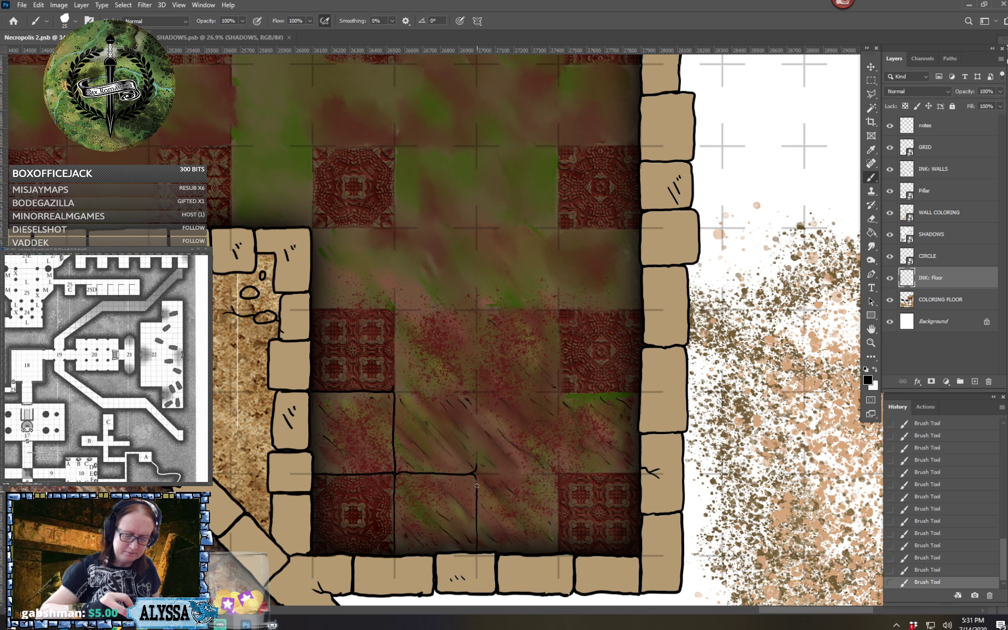
mouse_move(477, 455)
left_mouse_down()
mouse_move(477, 467)
mouse_move(549, 474)
left_mouse_up()
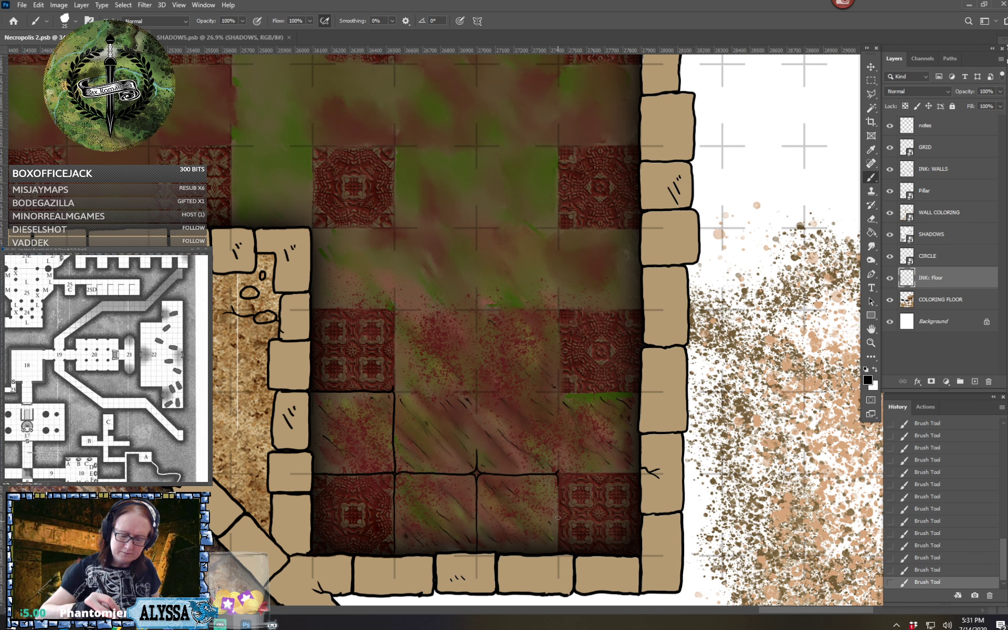
left_click_drag(558, 486, 559, 552)
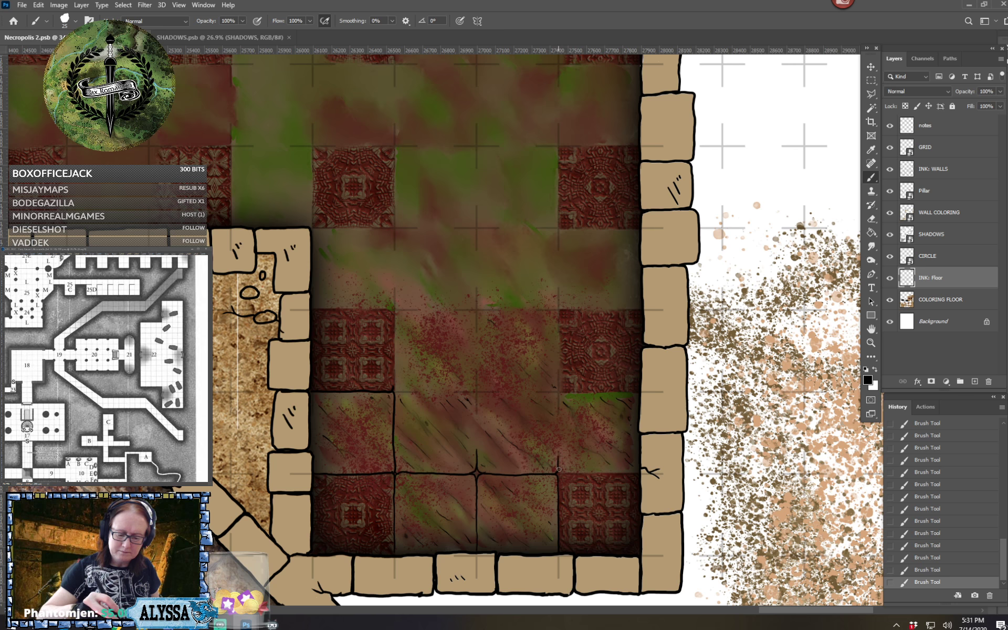
left_click_drag(565, 473, 637, 474)
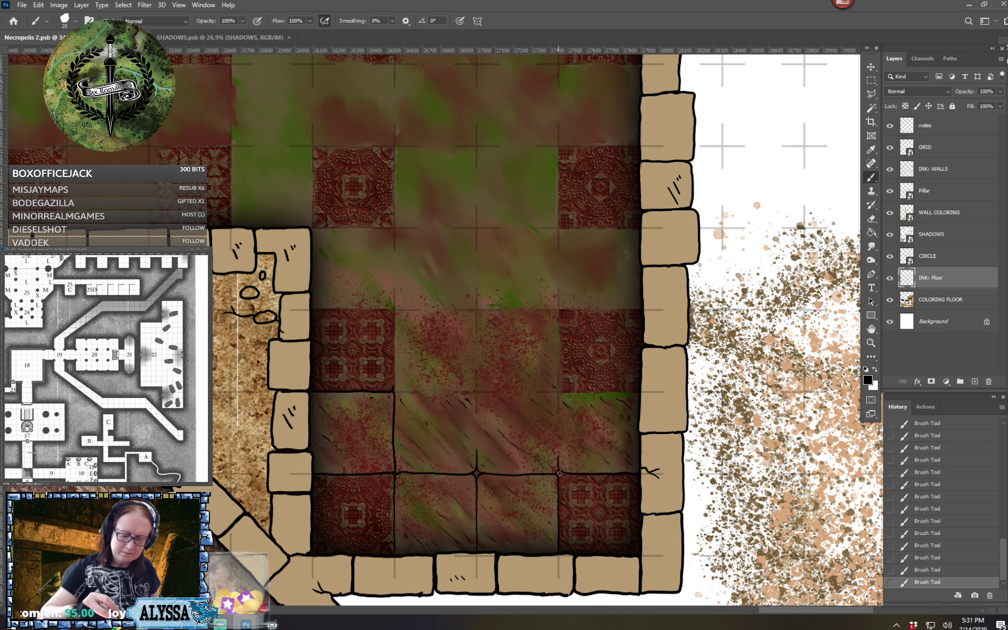
Ink the remaining north edge and the vertical dividers of the plain row above the southernmost ornate tiles
scroll(628, 472, "down", 4)
scroll(629, 471, "up", 4)
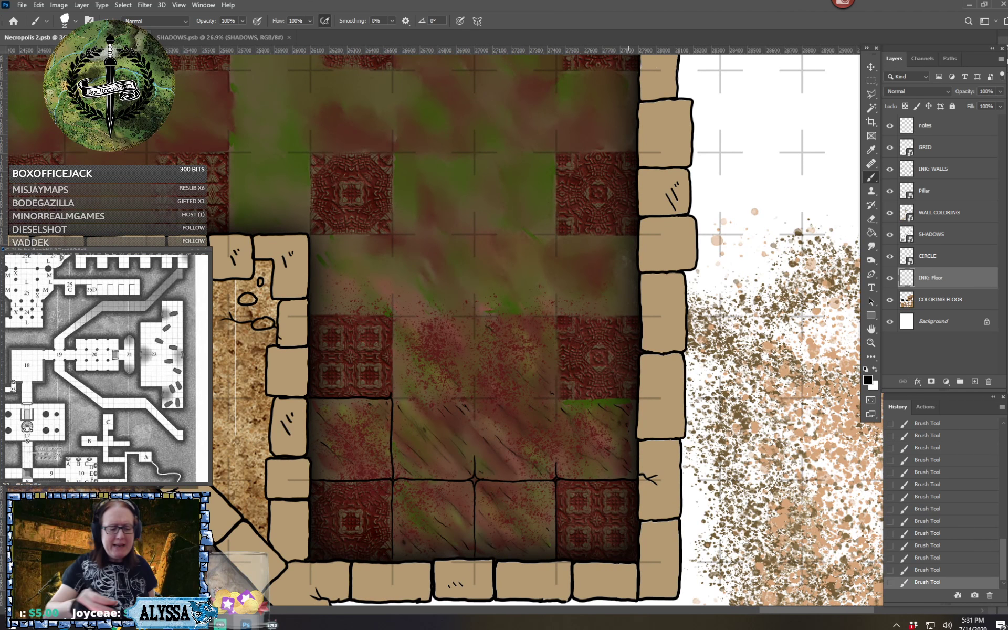
left_click_drag(399, 398, 468, 399)
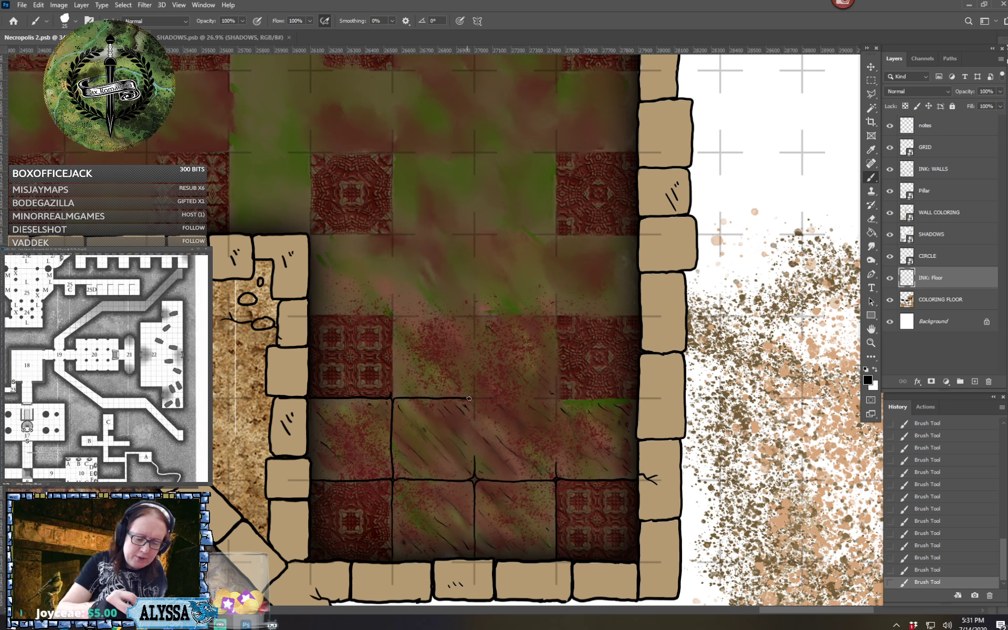
left_click_drag(475, 454, 474, 440)
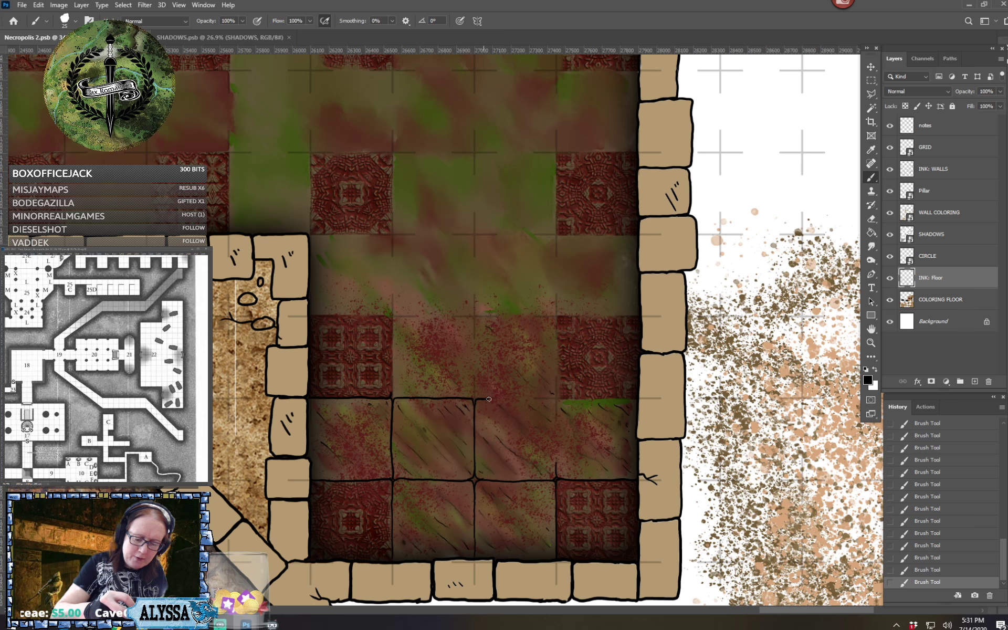
left_click_drag(489, 399, 544, 399)
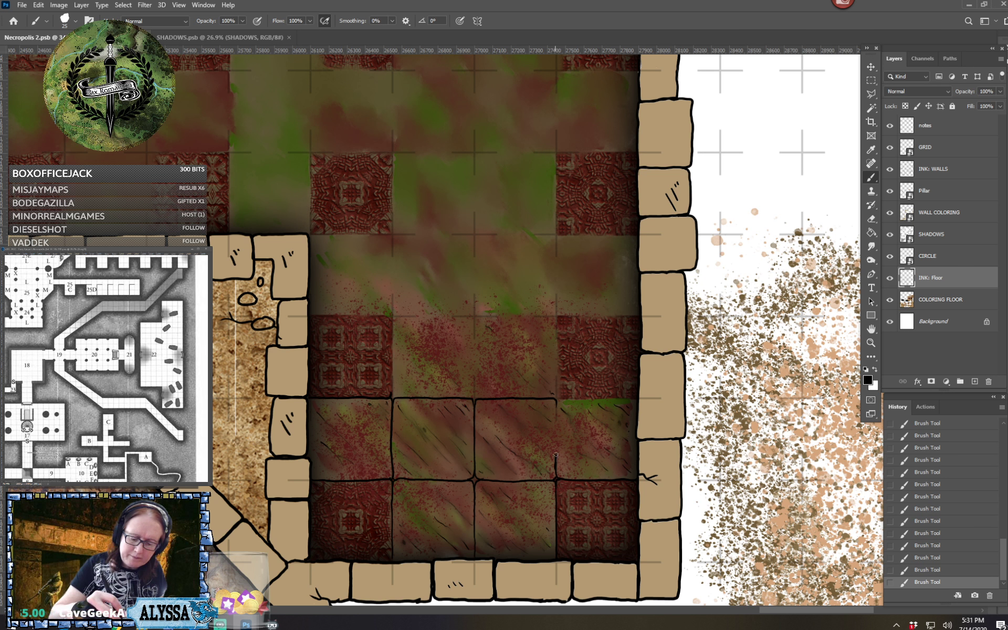
mouse_move(555, 455)
left_mouse_down()
mouse_move(559, 400)
mouse_move(630, 396)
left_mouse_up()
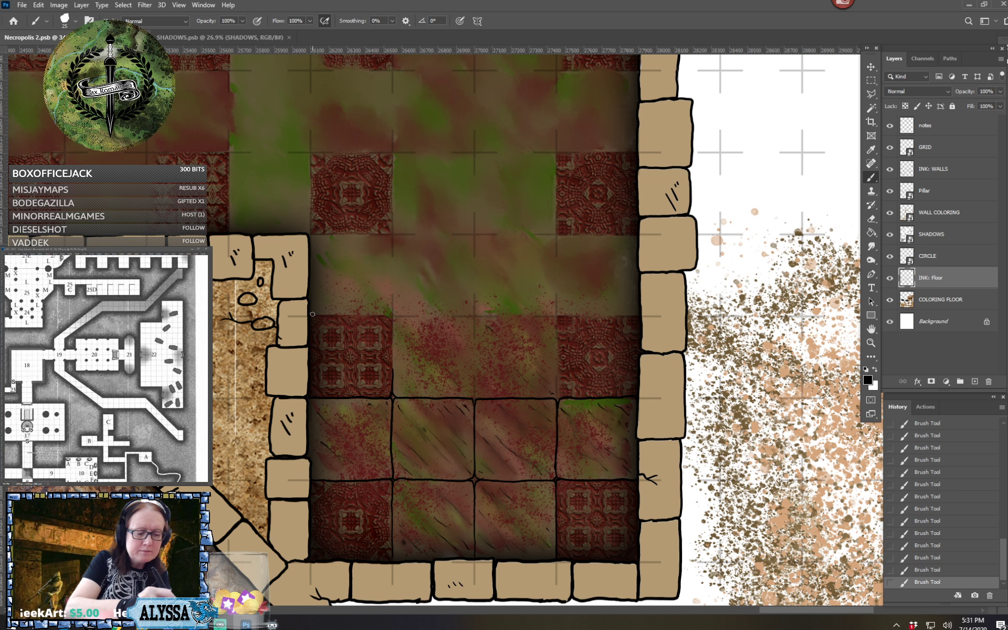
Ink black north edges and vertical dividers across the alcove row with an ornate tile at each end, third row up from the south wall
mouse_move(311, 315)
left_mouse_down()
mouse_move(389, 315)
mouse_move(392, 303)
left_mouse_up()
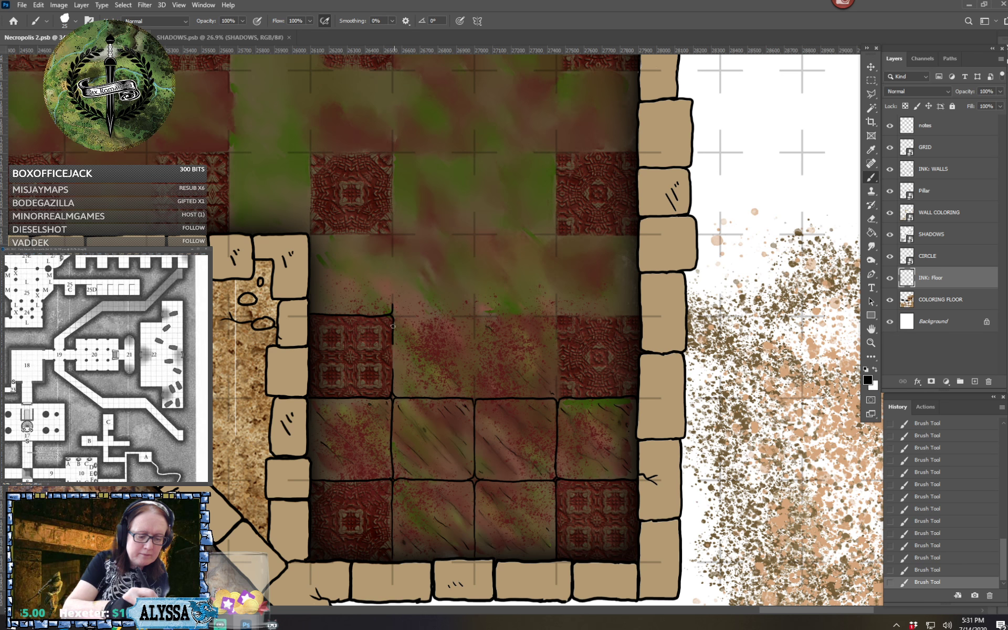
left_click_drag(394, 340, 393, 359)
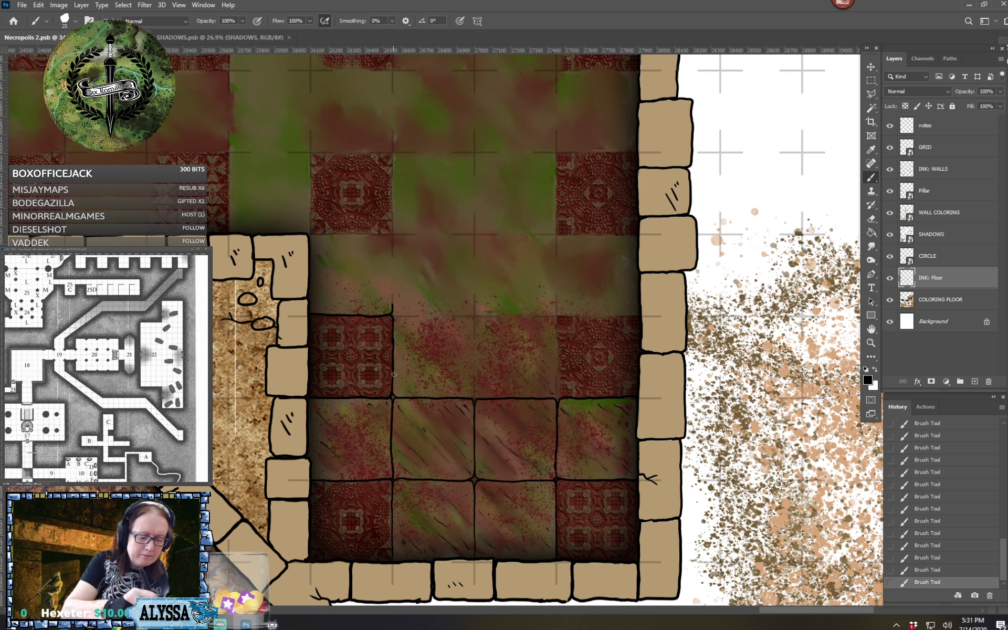
mouse_move(394, 319)
left_mouse_down()
mouse_move(471, 315)
mouse_move(475, 390)
left_mouse_up()
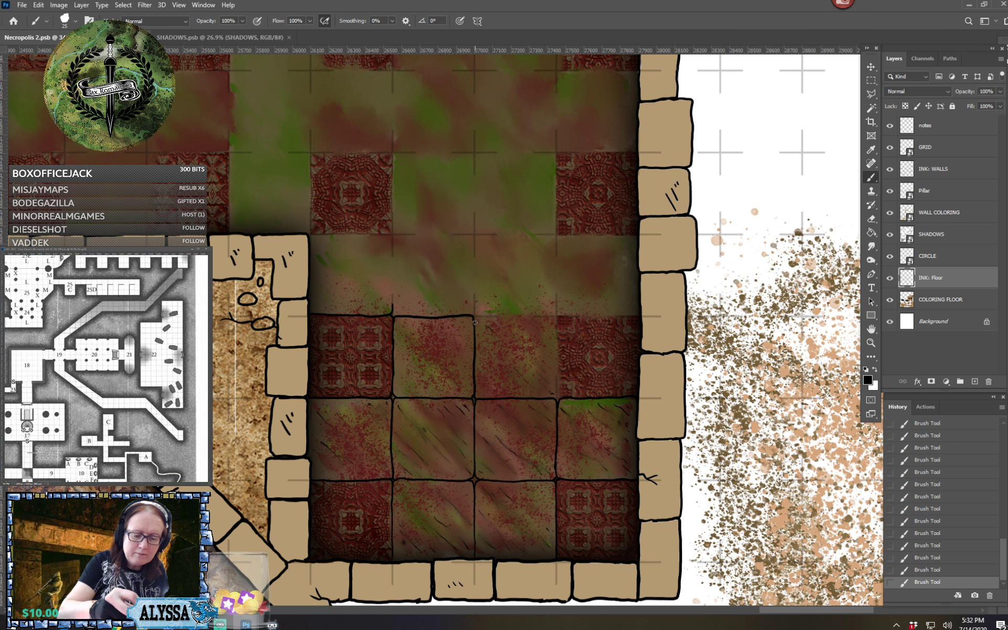
left_click_drag(475, 317, 553, 316)
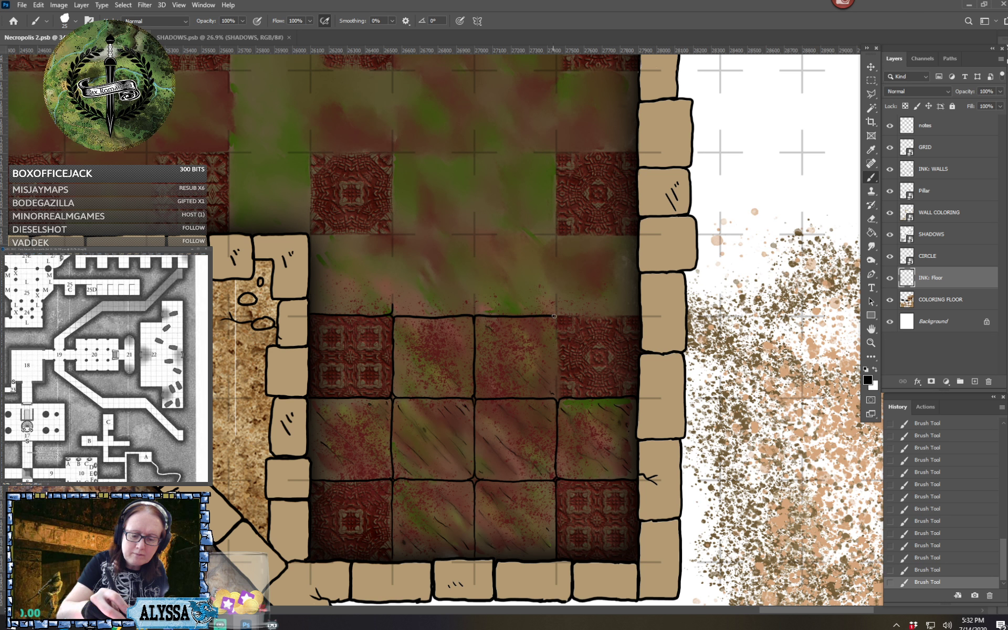
left_click_drag(556, 336, 557, 396)
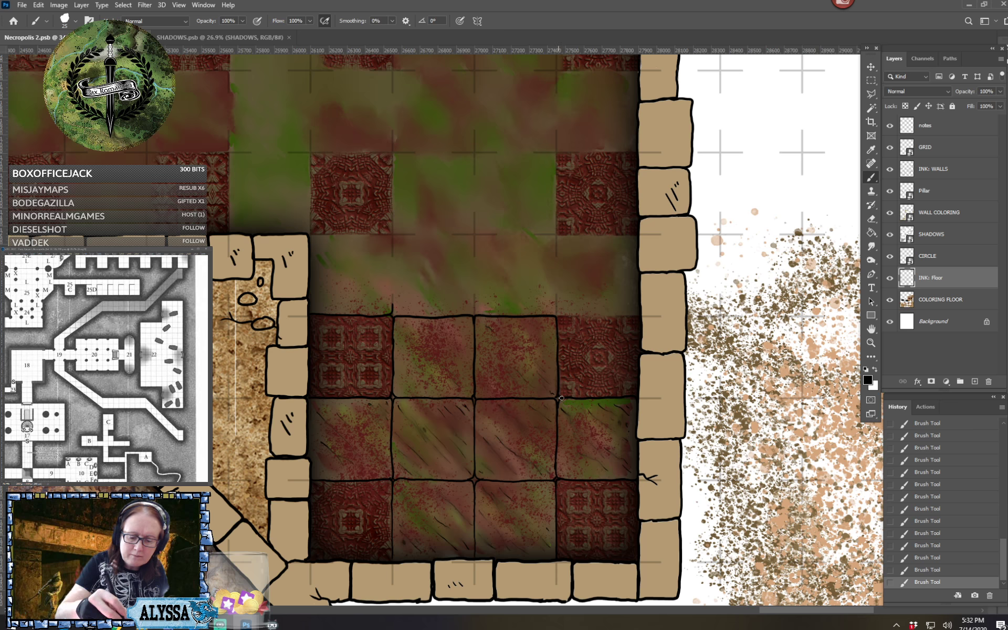
left_click_drag(557, 316, 638, 316)
Ink black north edges and vertical dividers across the alcove's northernmost plain row, from the wall corner to the east wall
scroll(641, 326, "up", 3)
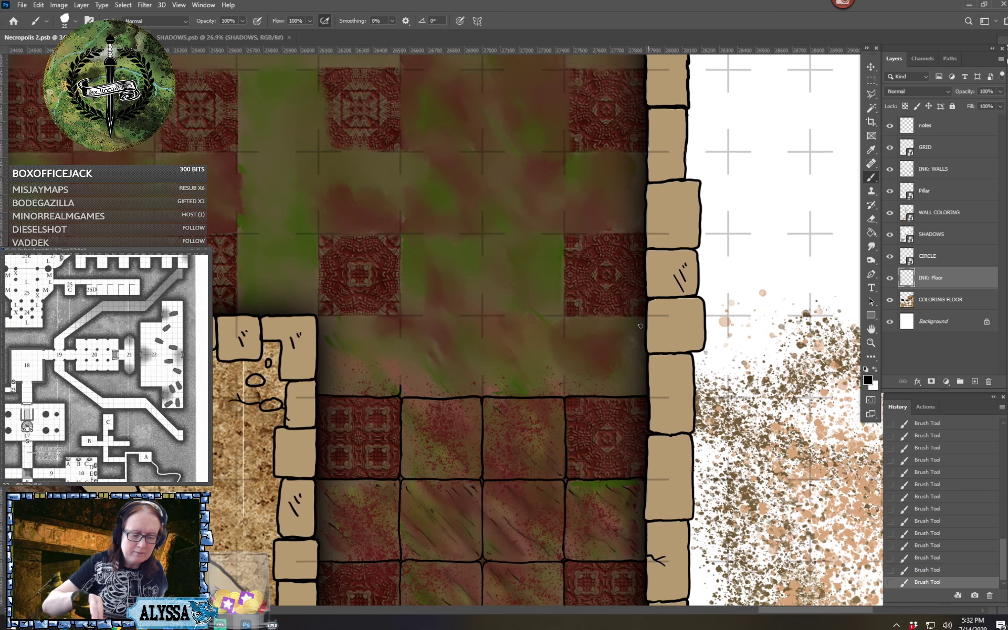
mouse_move(319, 334)
left_mouse_down()
mouse_move(399, 336)
mouse_move(401, 414)
left_mouse_up()
mouse_move(401, 336)
left_mouse_down()
mouse_move(483, 339)
mouse_move(482, 414)
left_mouse_up()
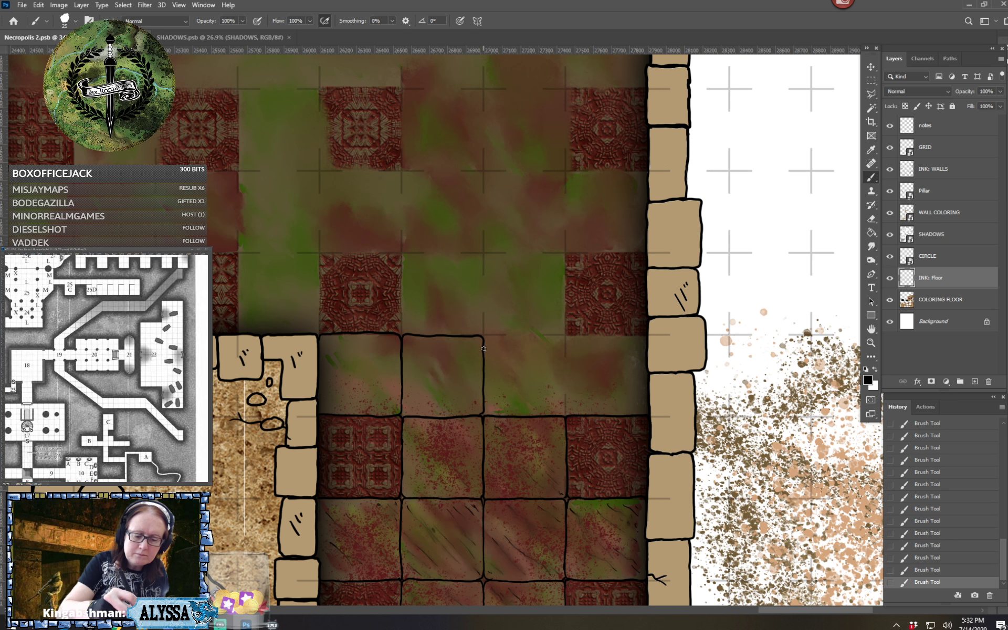
mouse_move(484, 341)
left_mouse_down()
mouse_move(555, 333)
mouse_move(566, 345)
left_mouse_up()
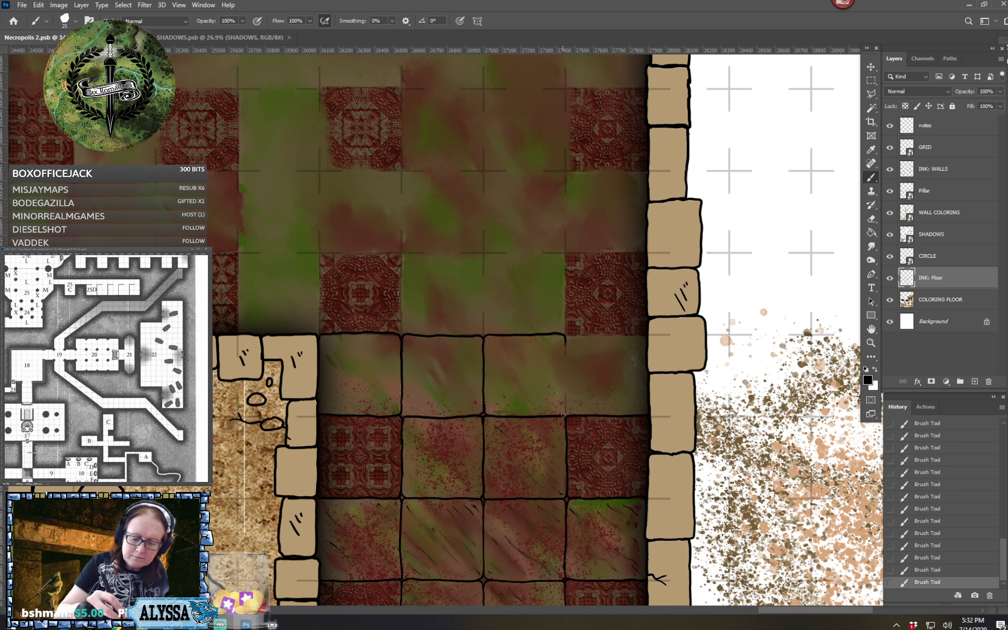
mouse_move(565, 402)
left_mouse_down()
mouse_move(567, 338)
mouse_move(646, 335)
left_mouse_up()
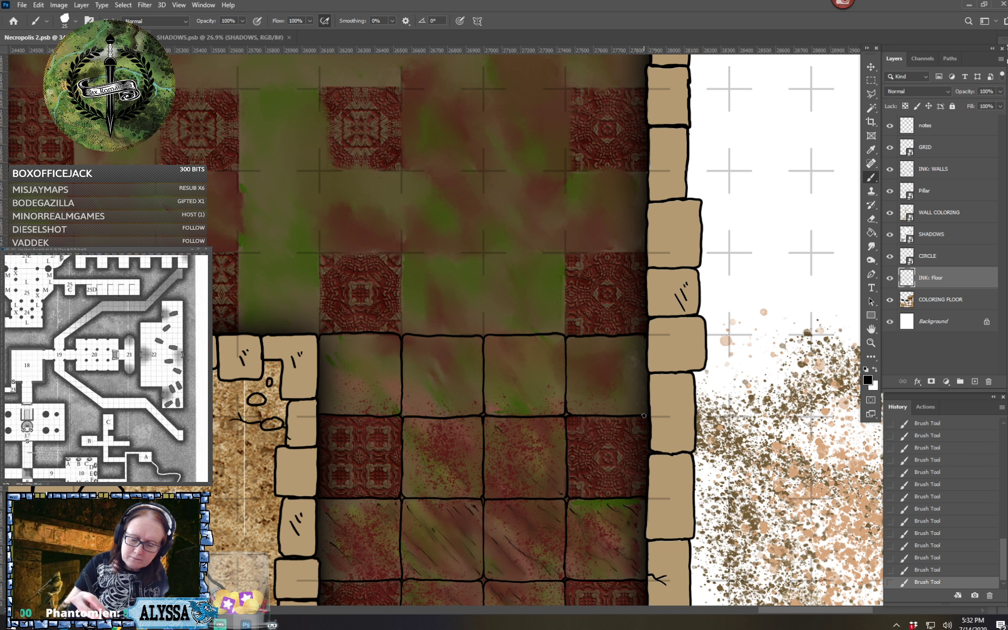
Examine the inked alcove tiles against the uninked part of the checkered room
scroll(653, 398, "down", 2)
scroll(654, 398, "up", 2)
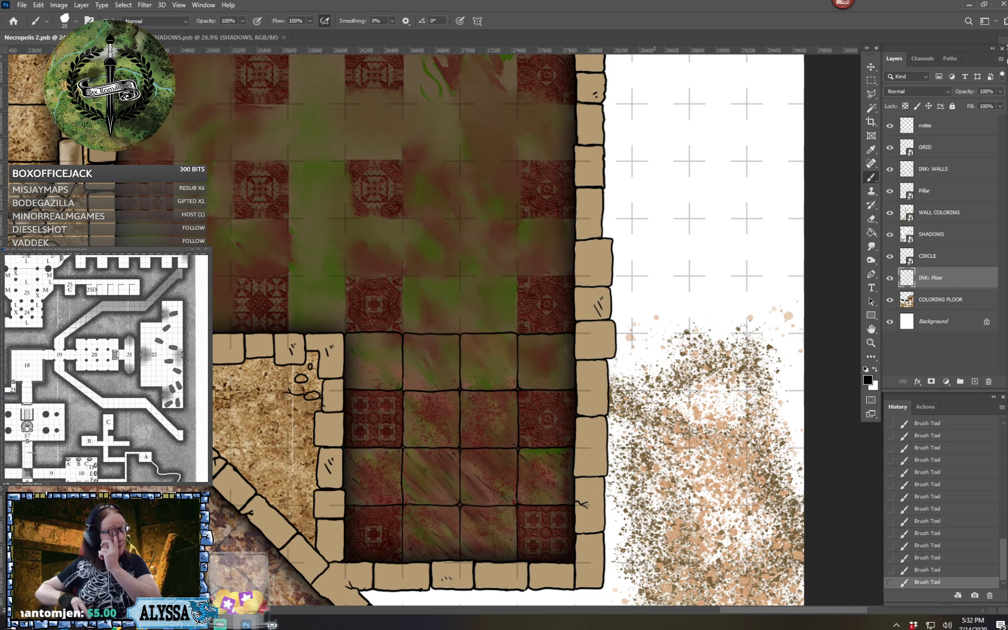
scroll(653, 398, "left", 2)
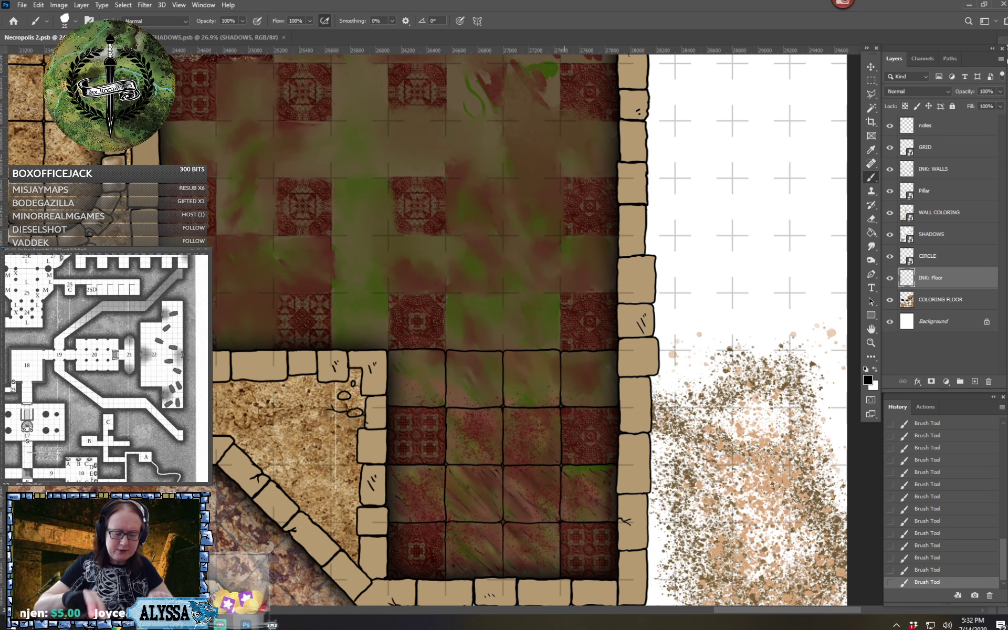
scroll(564, 497, "up", 3)
scroll(564, 498, "down", 2)
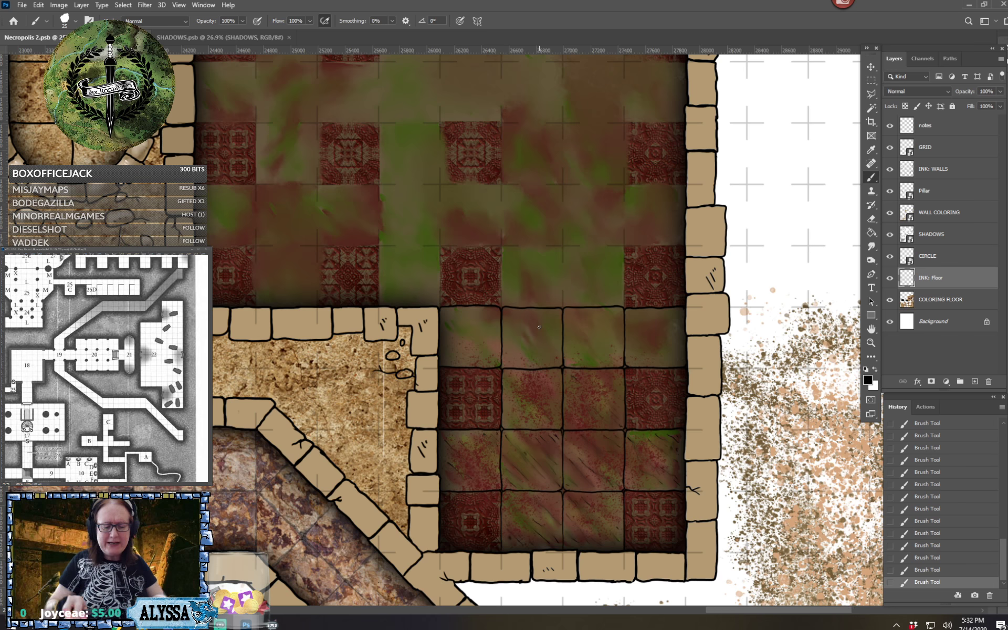
scroll(539, 327, "down", 3)
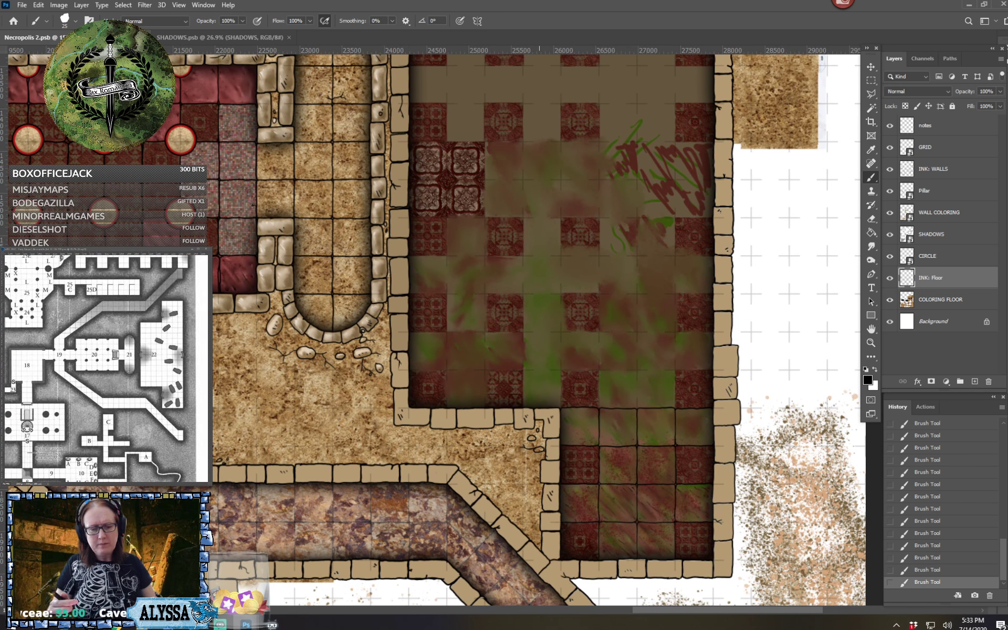
scroll(539, 327, "right", 3)
scroll(539, 327, "up", 4)
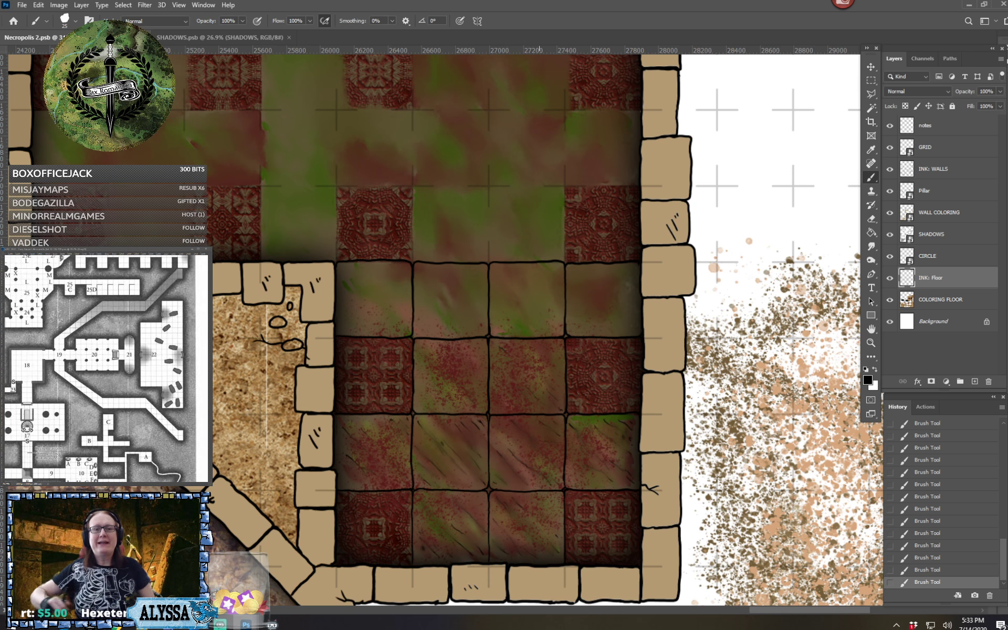
scroll(473, 220, "up", 3)
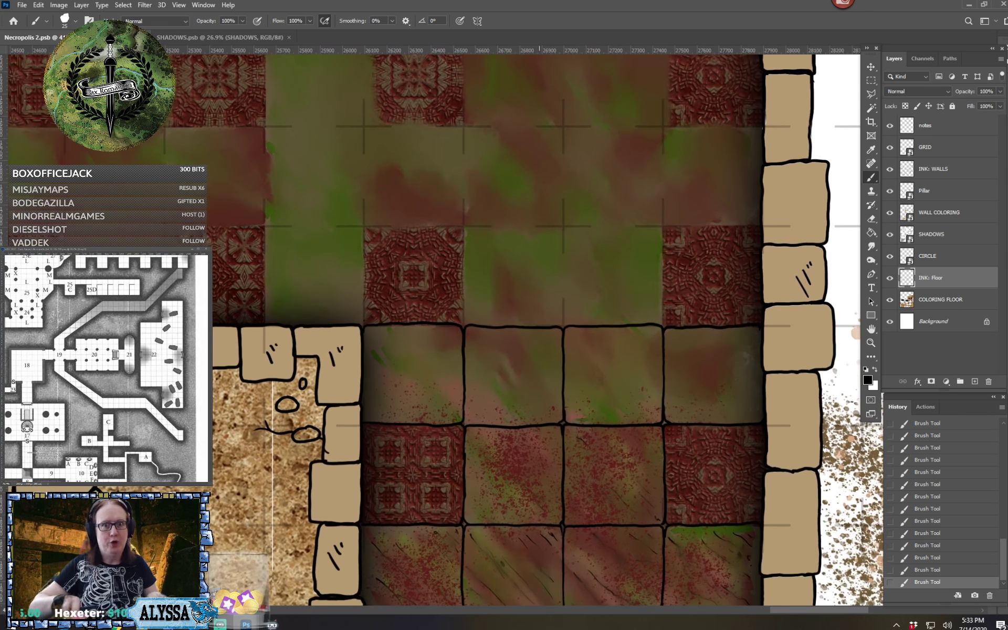
left_click_drag(549, 157, 587, 191)
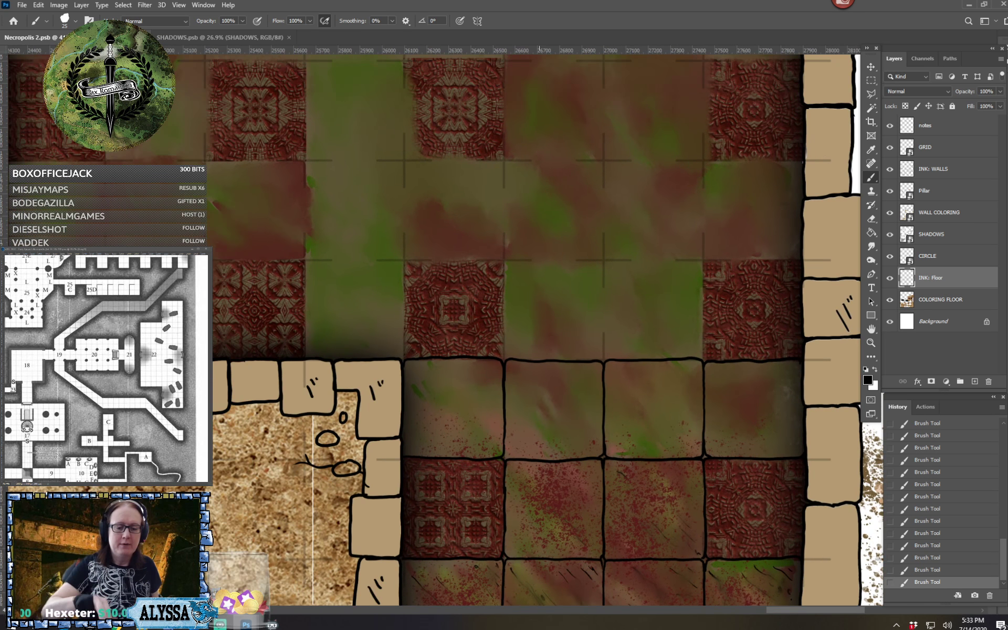
left_click_drag(587, 112, 587, 189)
Ink the sides and north edges of the ornate tile and two green squares just north of the alcove, continuing across the eastern ornate tile
left_click_drag(403, 395, 404, 430)
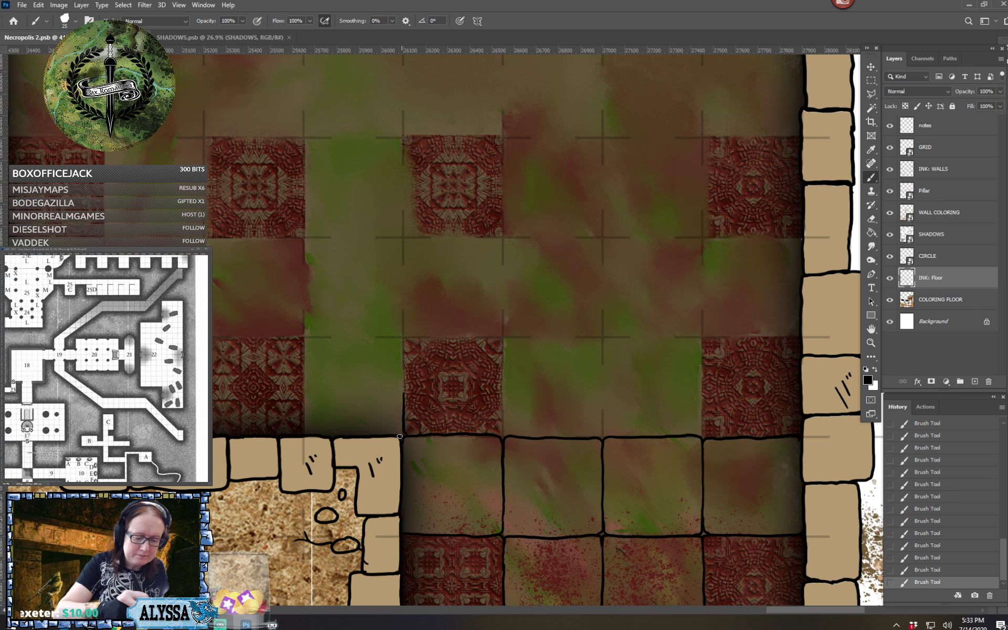
mouse_move(405, 392)
left_mouse_down()
mouse_move(406, 337)
mouse_move(502, 338)
mouse_move(498, 435)
left_mouse_up()
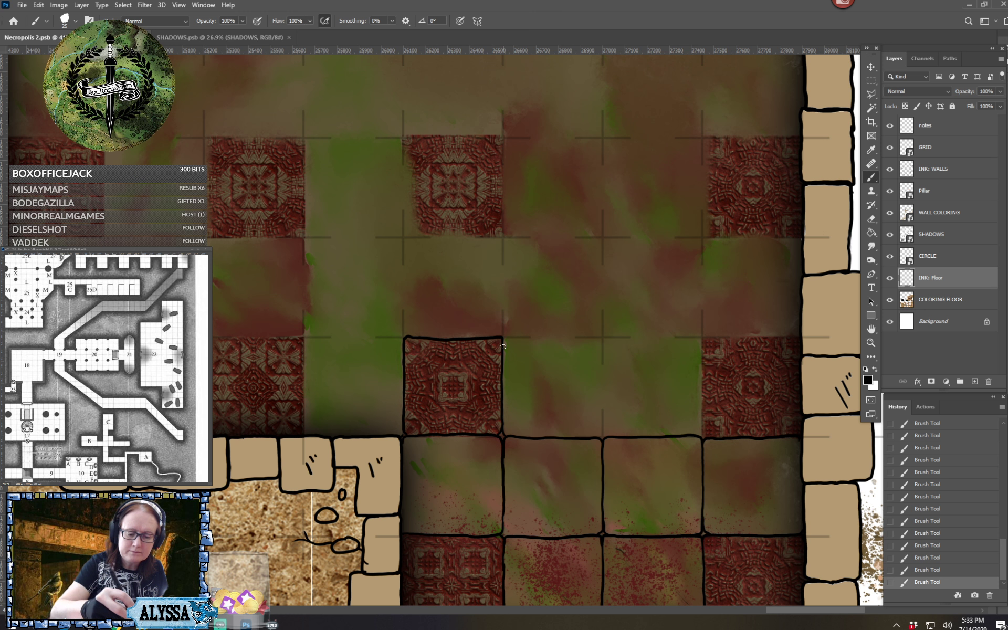
mouse_move(510, 336)
left_mouse_down()
mouse_move(600, 338)
mouse_move(602, 436)
left_mouse_up()
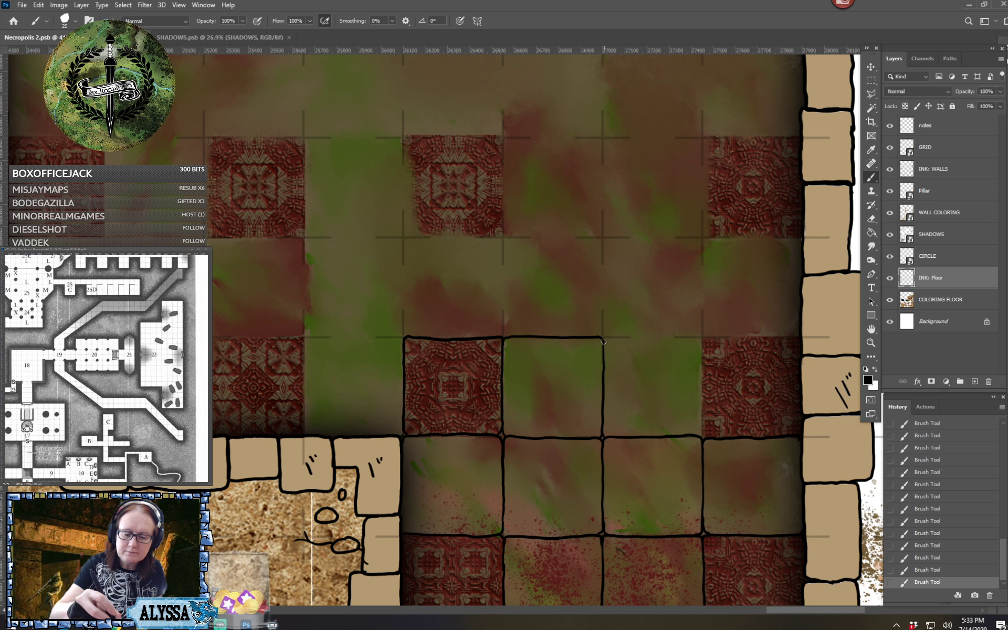
mouse_move(603, 341)
left_mouse_down()
mouse_move(701, 339)
mouse_move(697, 435)
left_mouse_up()
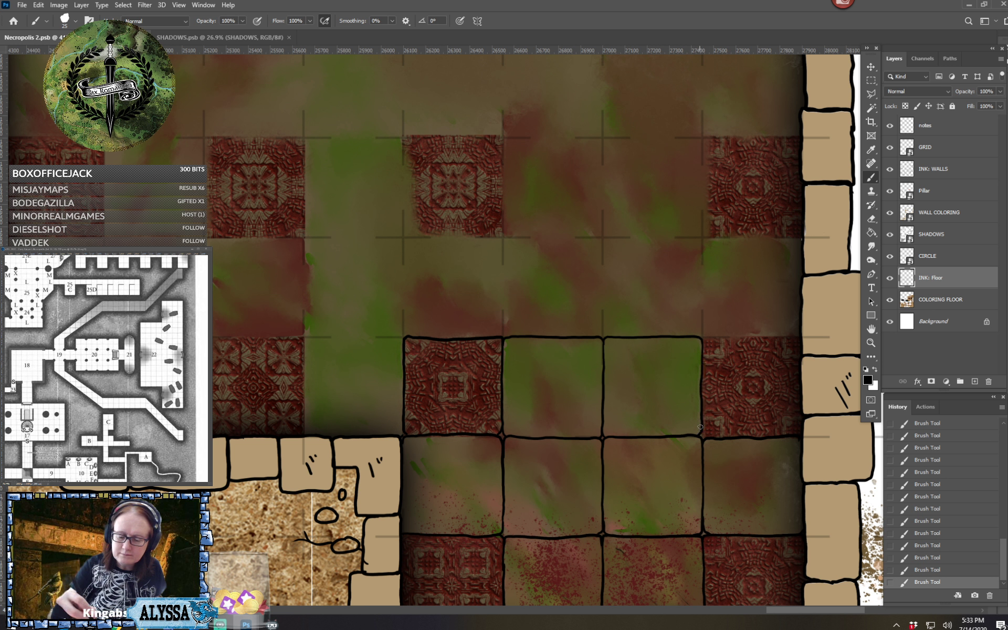
scroll(705, 440, "right", 4)
scroll(705, 441, "up", 1)
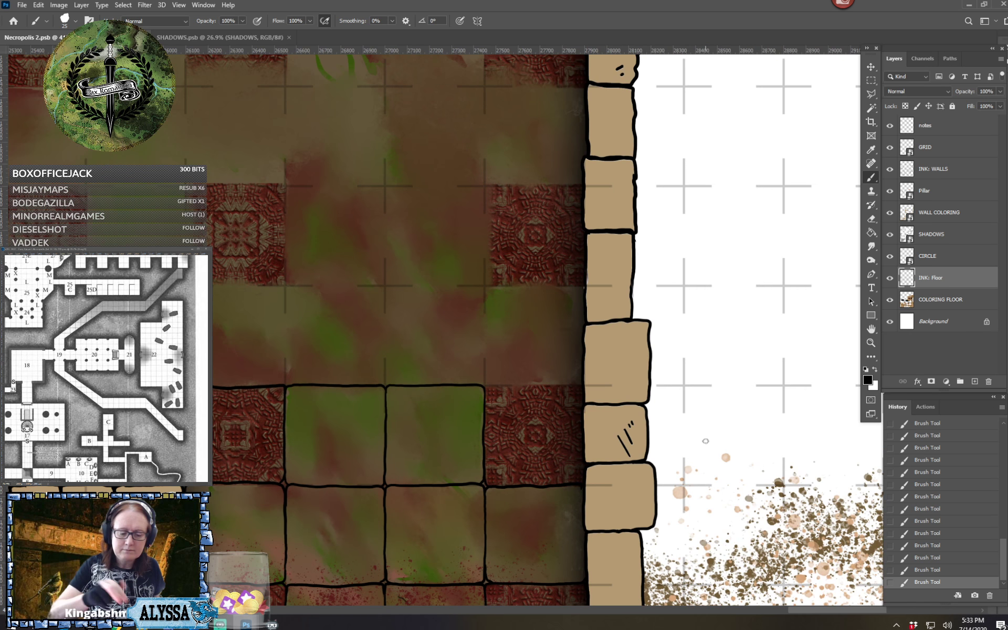
left_click_drag(484, 386, 584, 388)
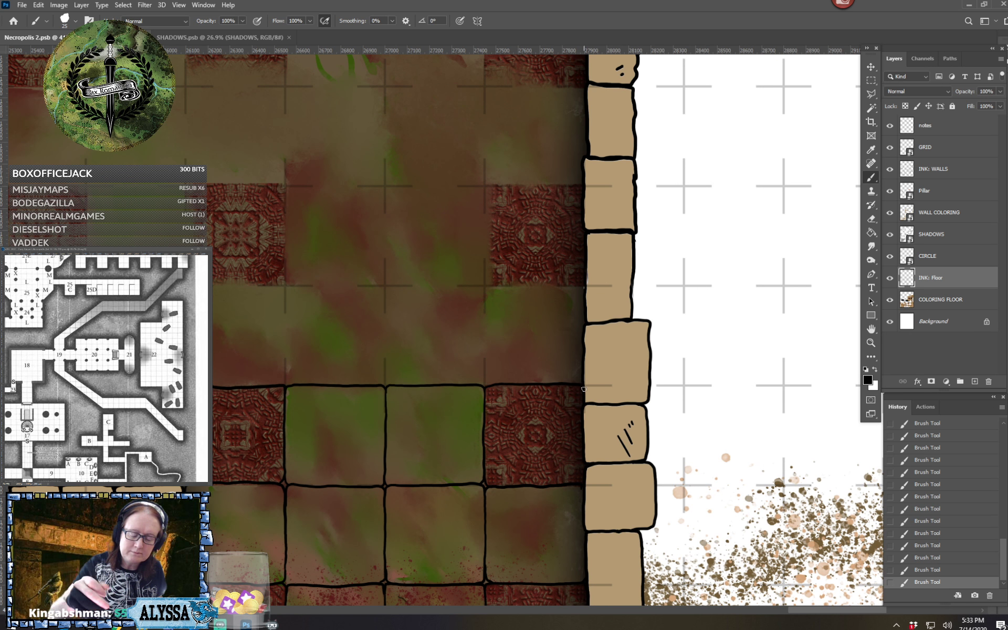
Ink the dividers and north edge of the next plain row north, from the east wall westward partway over the fourth square
scroll(583, 389, "up", 1)
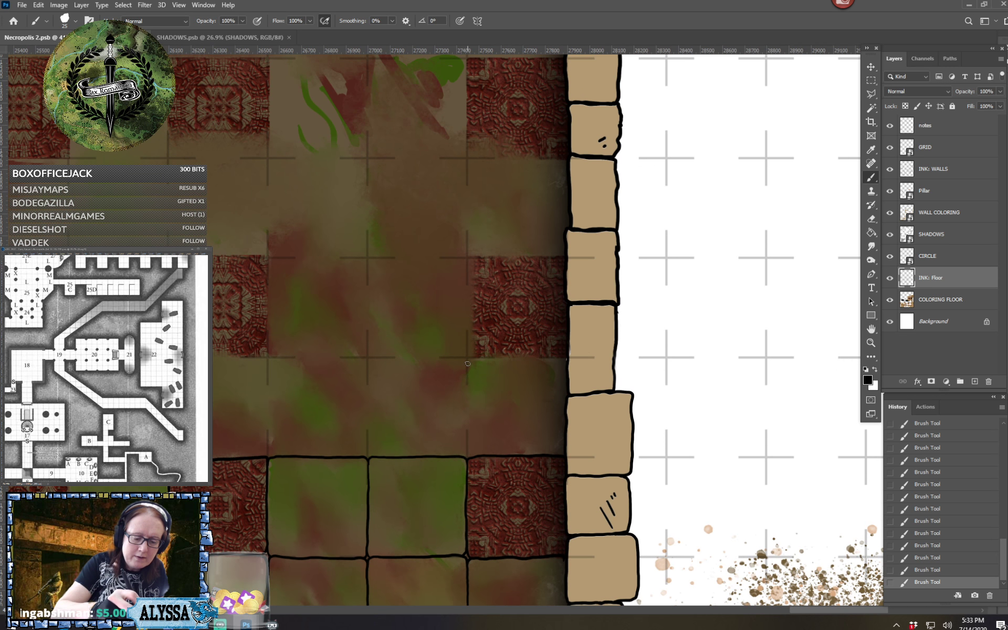
left_click_drag(467, 364, 470, 458)
left_click_drag(470, 359, 569, 358)
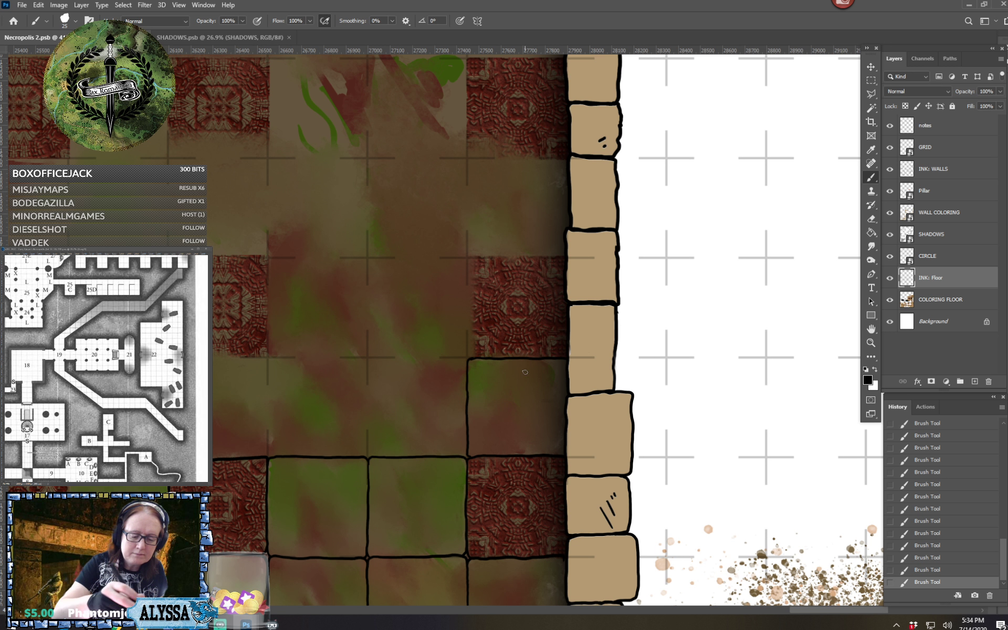
mouse_move(367, 428)
left_mouse_down()
mouse_move(374, 456)
mouse_move(363, 456)
mouse_move(373, 357)
mouse_move(363, 355)
mouse_move(366, 365)
mouse_move(469, 358)
left_mouse_up()
scroll(473, 371, "left", 5)
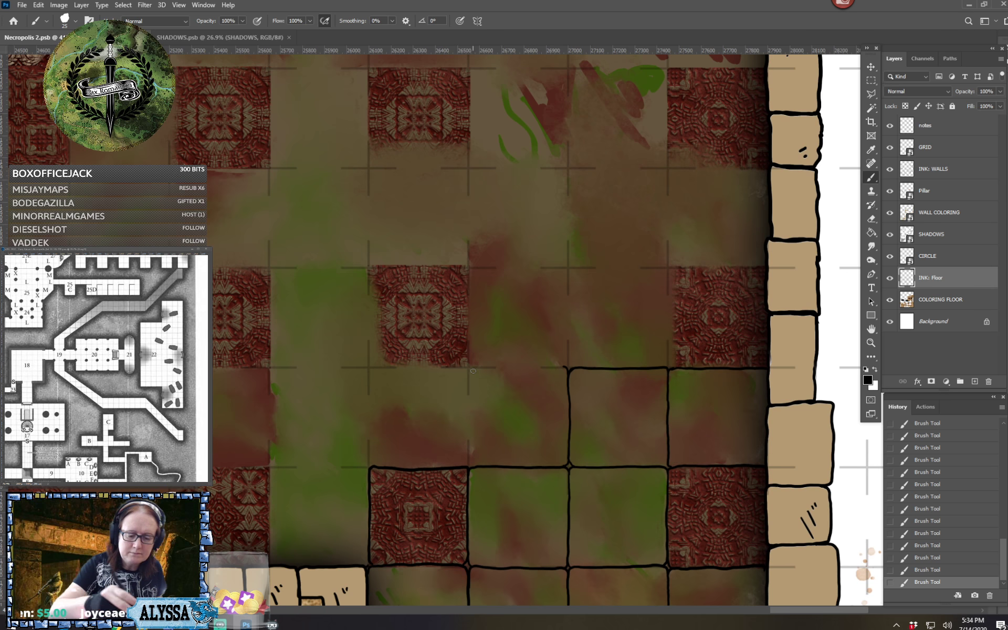
mouse_move(444, 366)
left_mouse_down()
mouse_move(469, 374)
mouse_move(473, 467)
left_mouse_up()
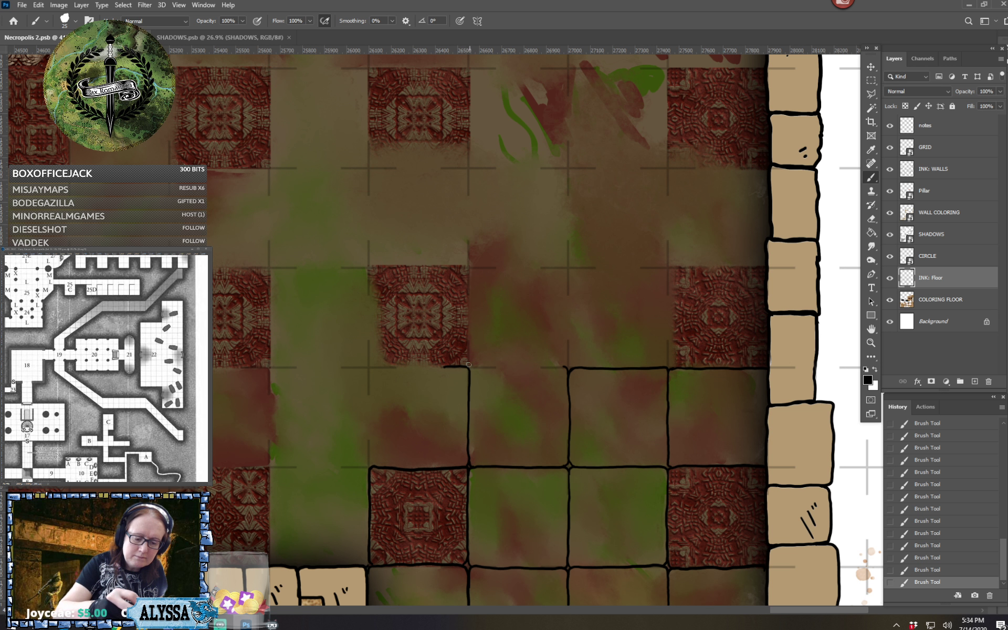
left_click_drag(469, 366, 568, 367)
Examine the newly inked tile lines and the remaining uninked squares of the checkered room
scroll(575, 364, "down", 6)
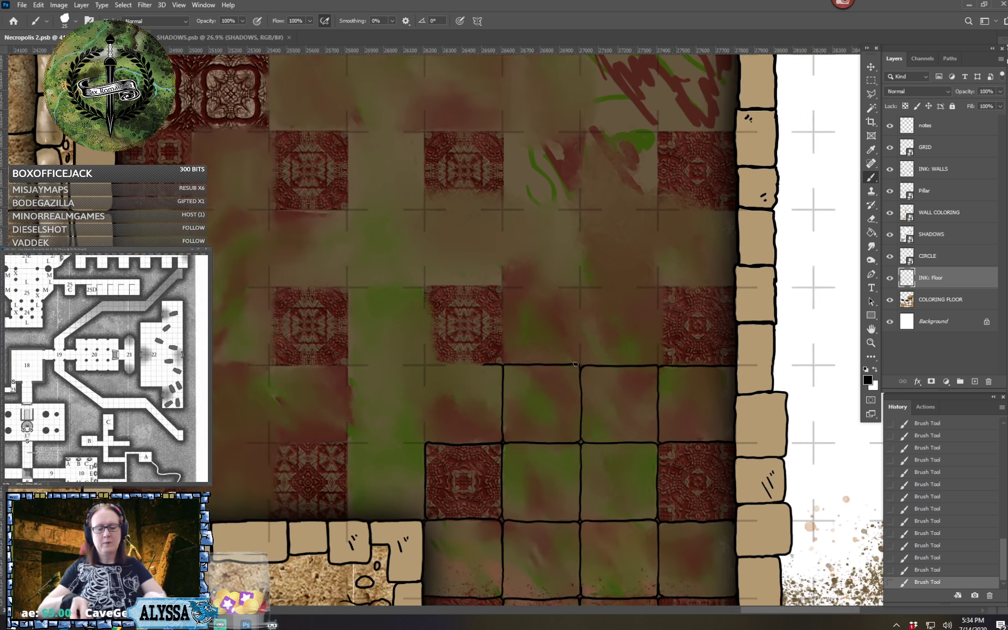
scroll(575, 364, "right", 2)
scroll(576, 364, "up", 1)
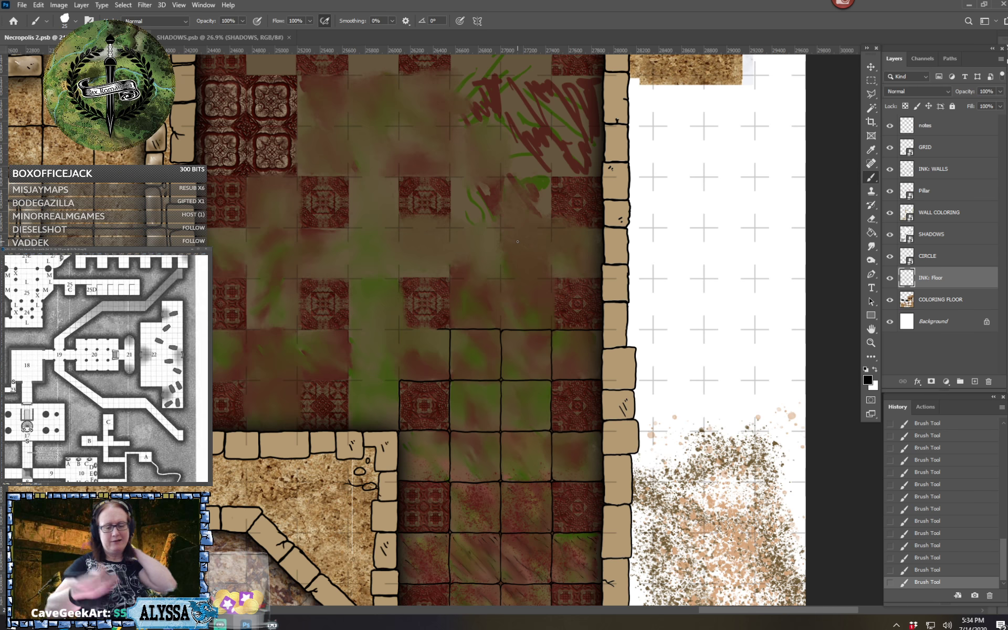
scroll(437, 283, "down", 2)
scroll(518, 241, "up", 1)
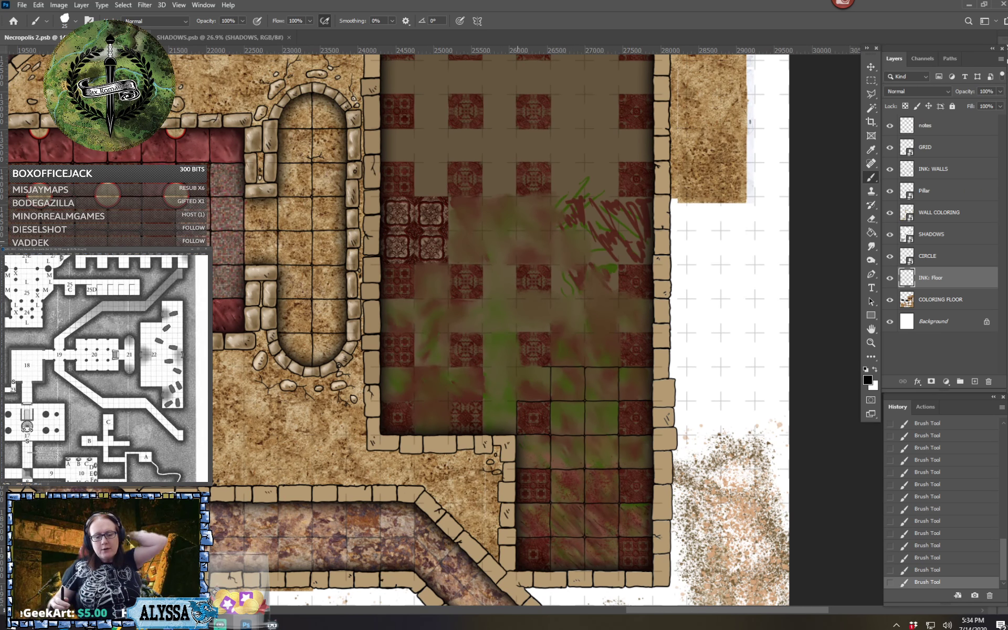
scroll(563, 426, "down", 1)
scroll(563, 427, "up", 3)
scroll(563, 427, "up", 1)
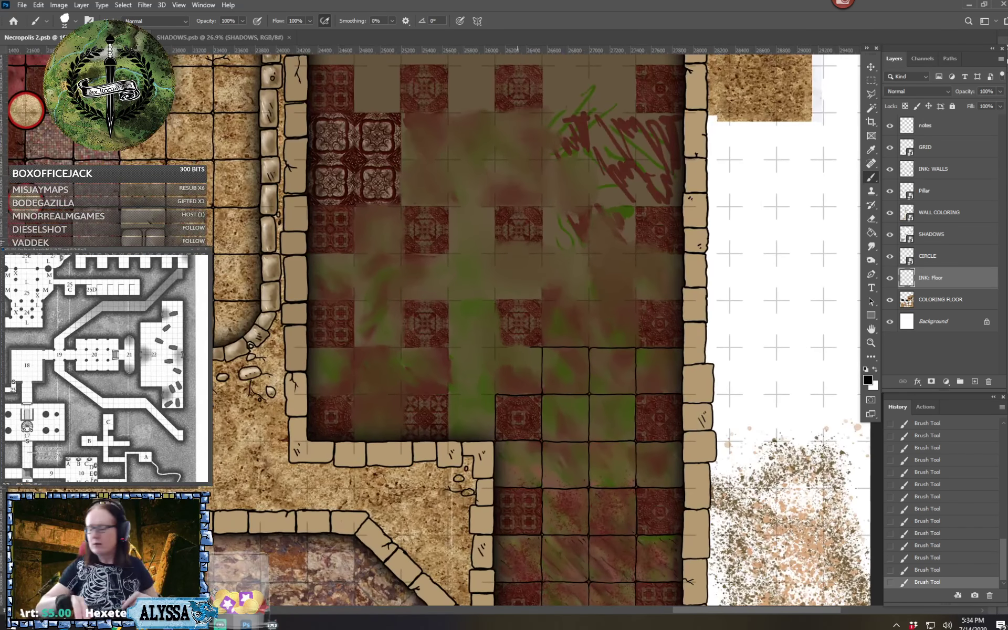
scroll(518, 241, "down", 1)
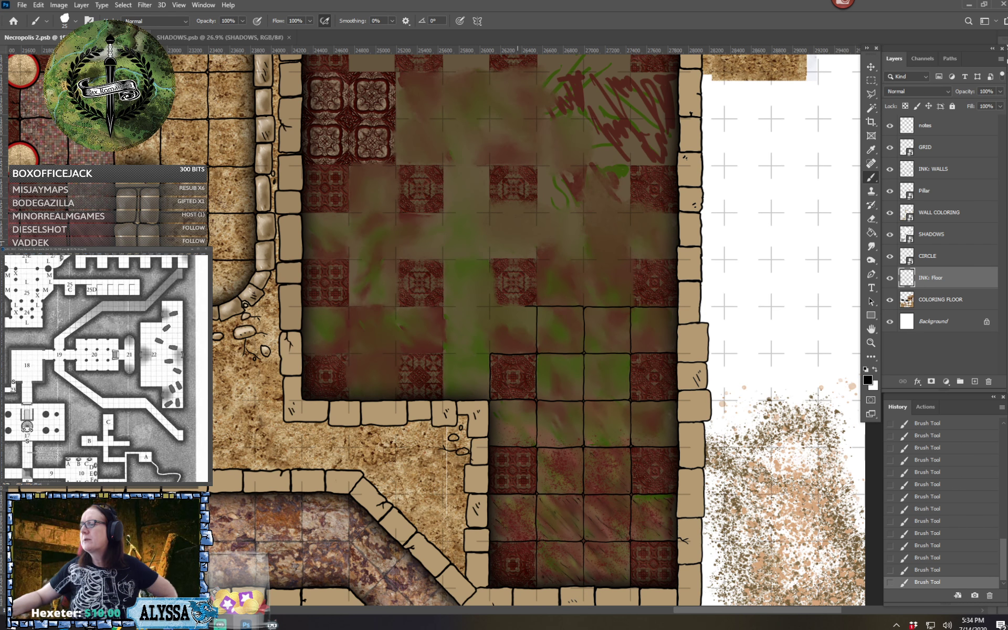
scroll(517, 241, "down", 8)
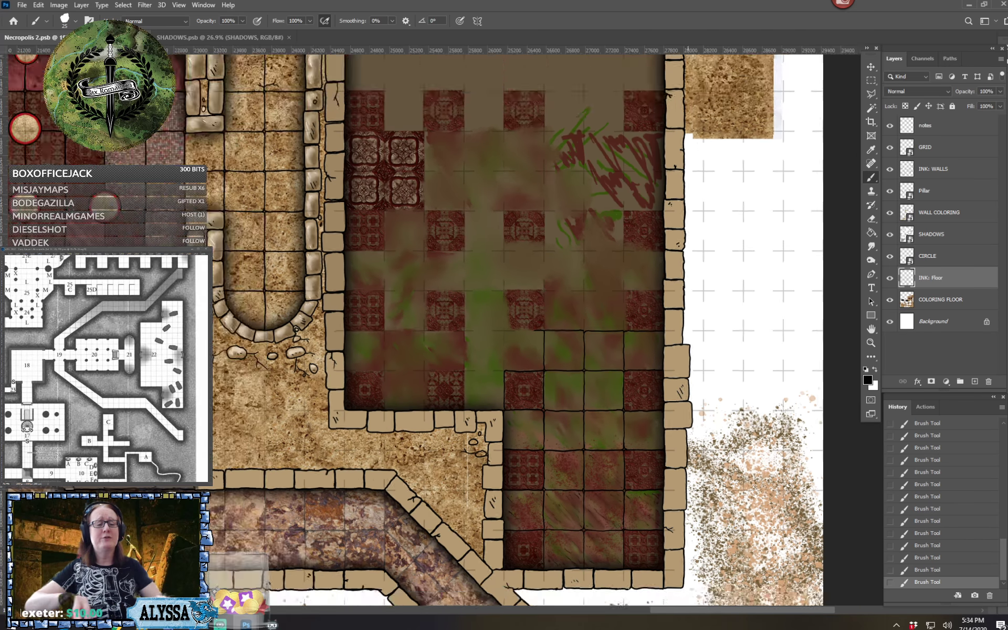
Check the dungeon map as a whole and save the Necropolis 2 document
scroll(518, 242, "down", 5)
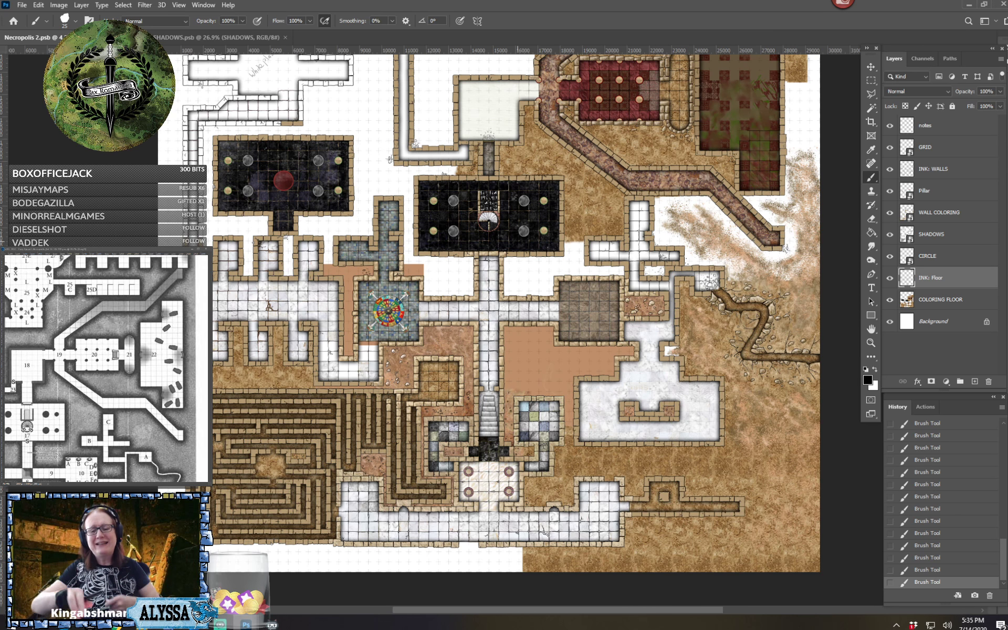
left_click_drag(516, 242, 505, 315)
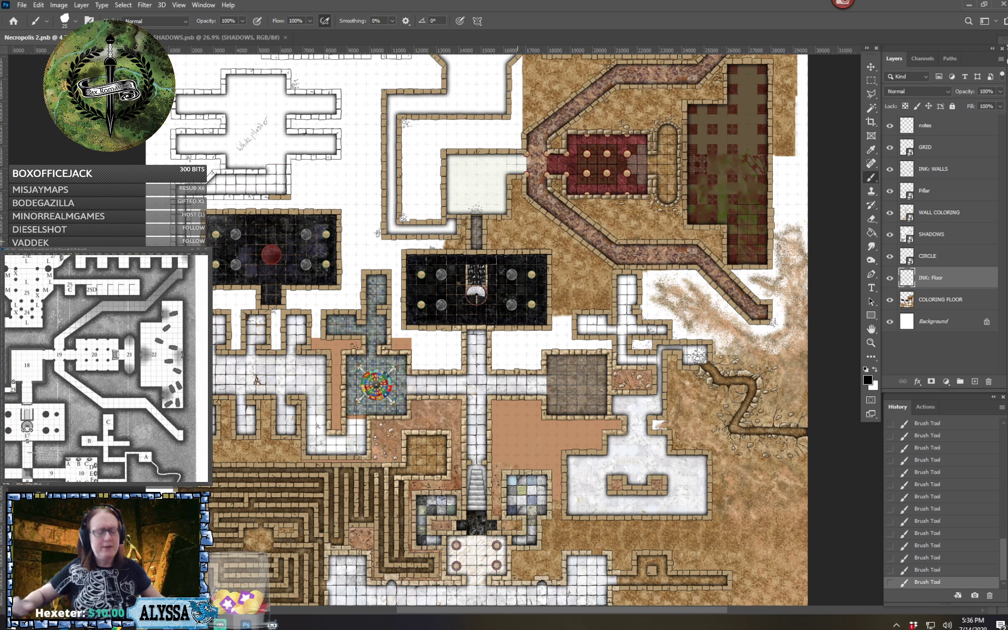
key("ctrl+s")
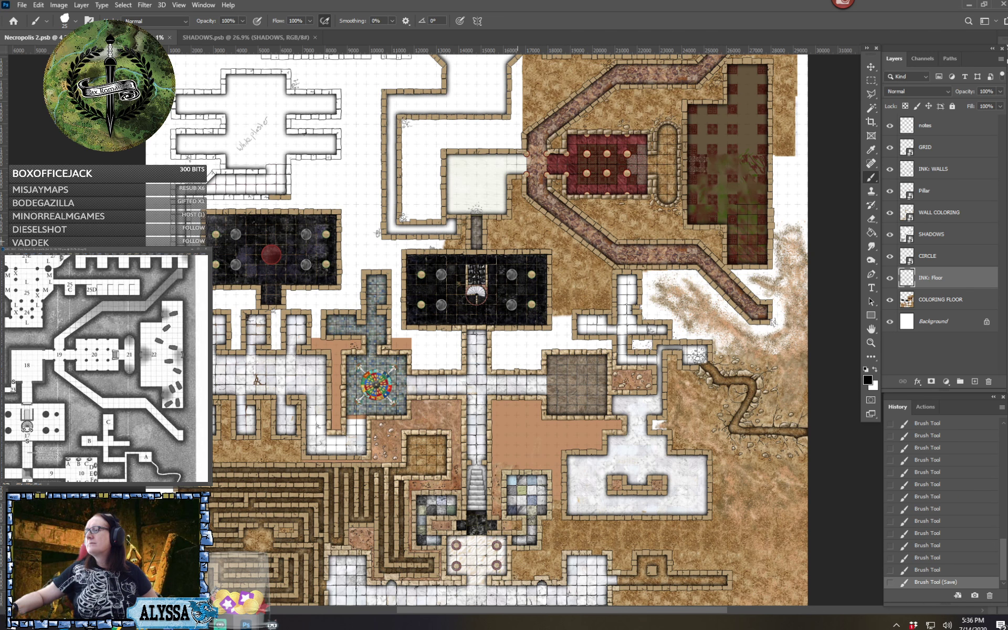
Ink the ornate tile and adjoining plain square in the southwest corner of the checkered room, with small chips along their shared divider
scroll(721, 582, "up", 9)
left_click_drag(525, 142, 509, 536)
left_click_drag(517, 194, 559, 541)
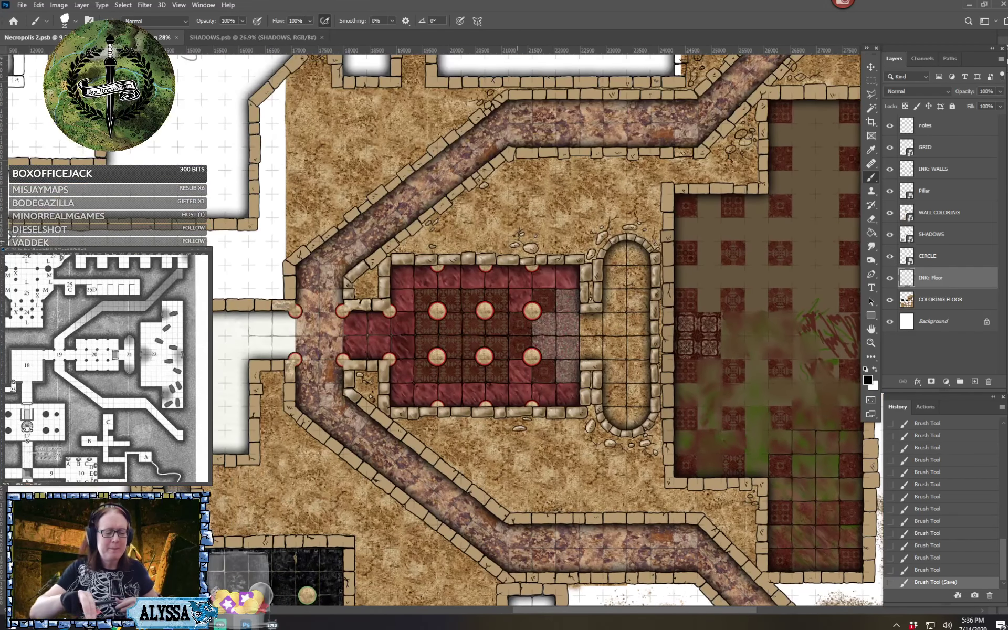
left_click_drag(517, 241, 468, 375)
left_click_drag(516, 242, 344, 132)
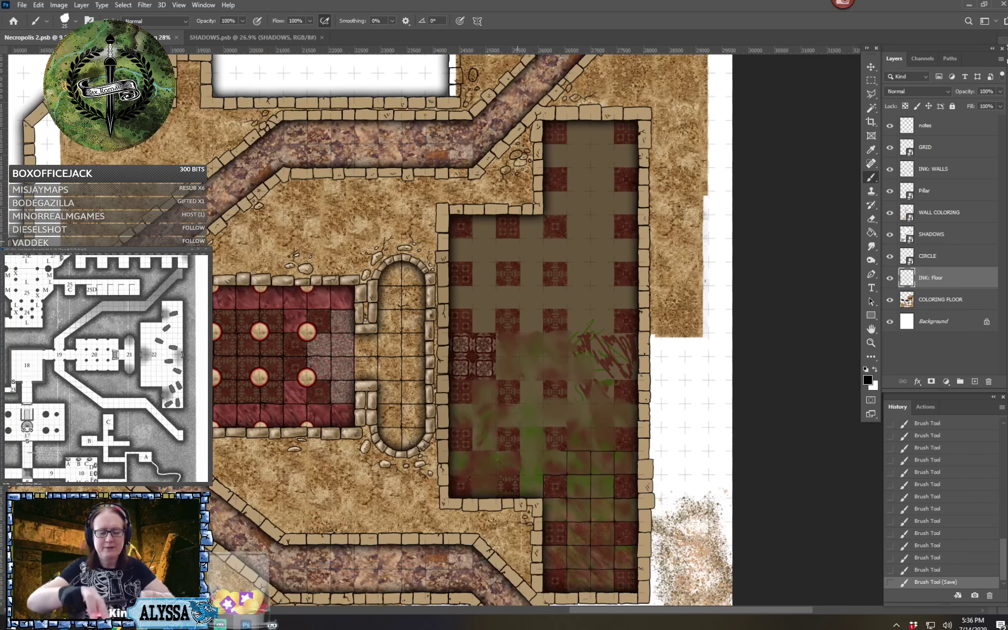
scroll(562, 419, "up", 8)
left_click_drag(524, 242, 564, 216)
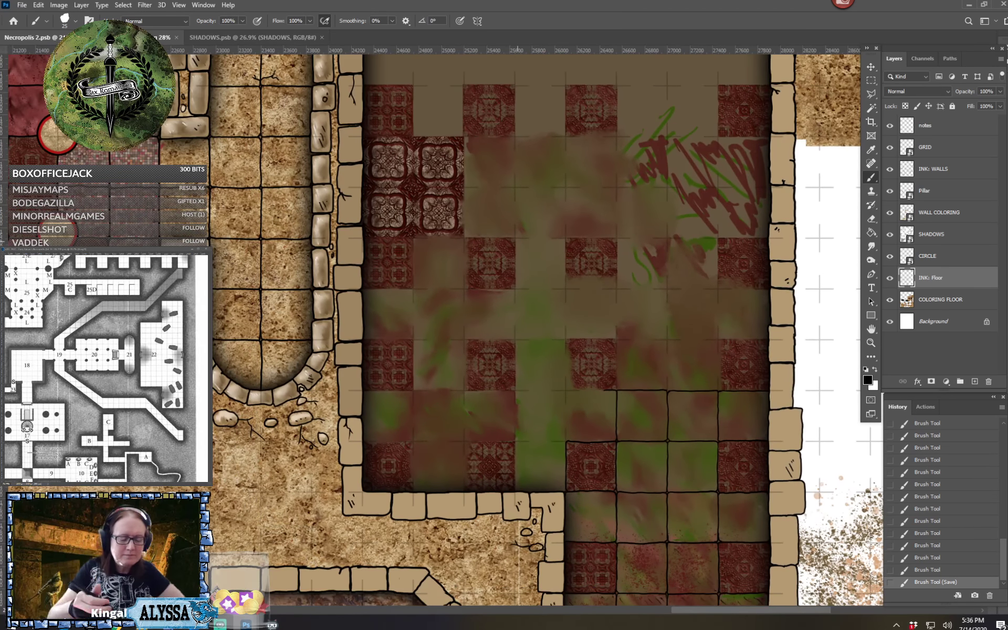
scroll(517, 242, "up", 2)
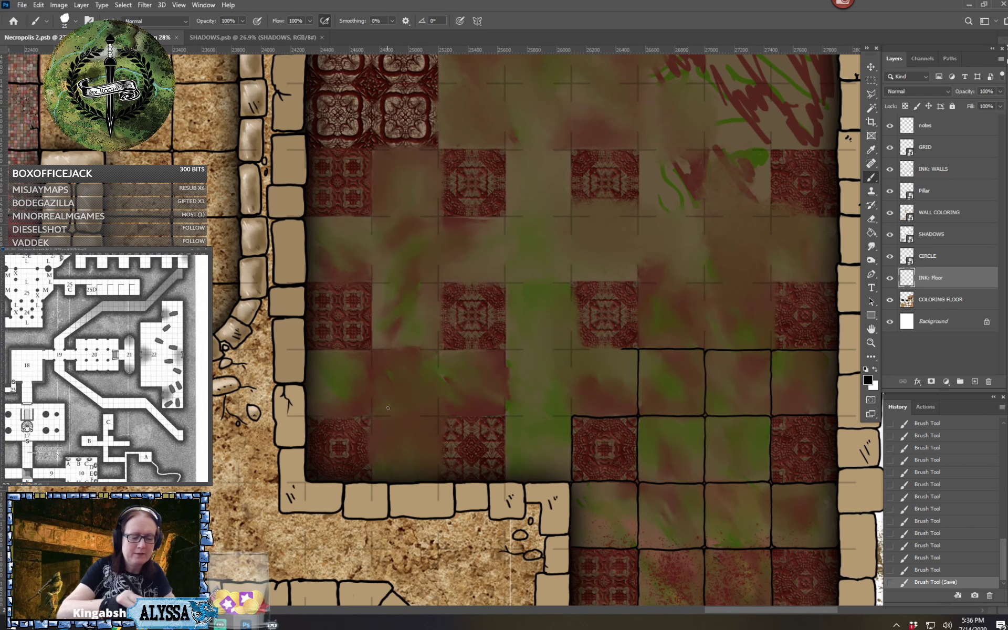
left_click_drag(305, 417, 370, 417)
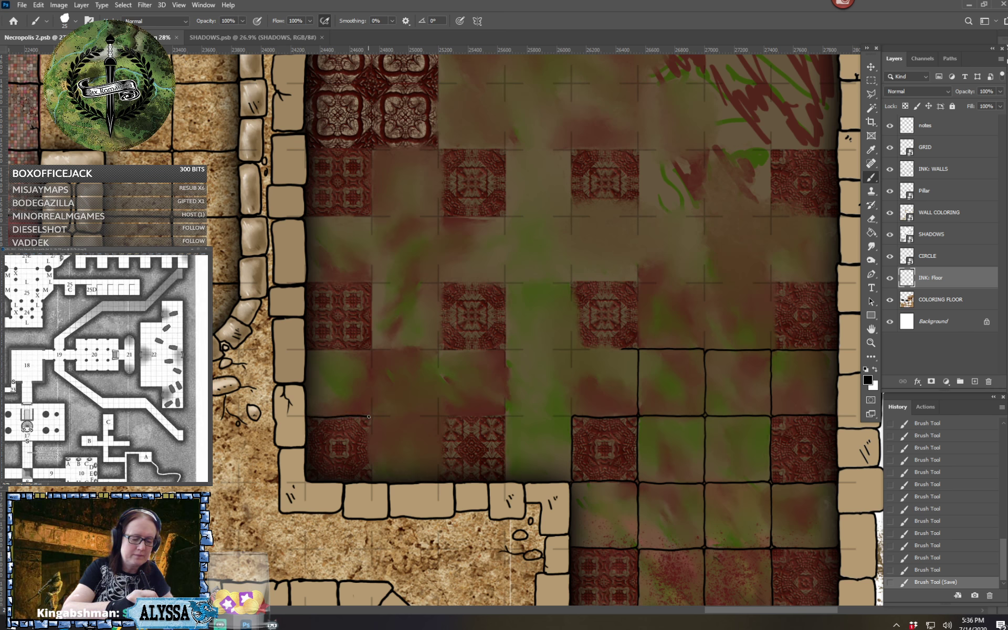
left_click_drag(371, 477, 371, 416)
mouse_move(371, 458)
left_mouse_down()
mouse_move(382, 421)
mouse_move(374, 415)
mouse_move(372, 425)
mouse_move(438, 416)
left_mouse_up()
scroll(454, 379, "up", 3)
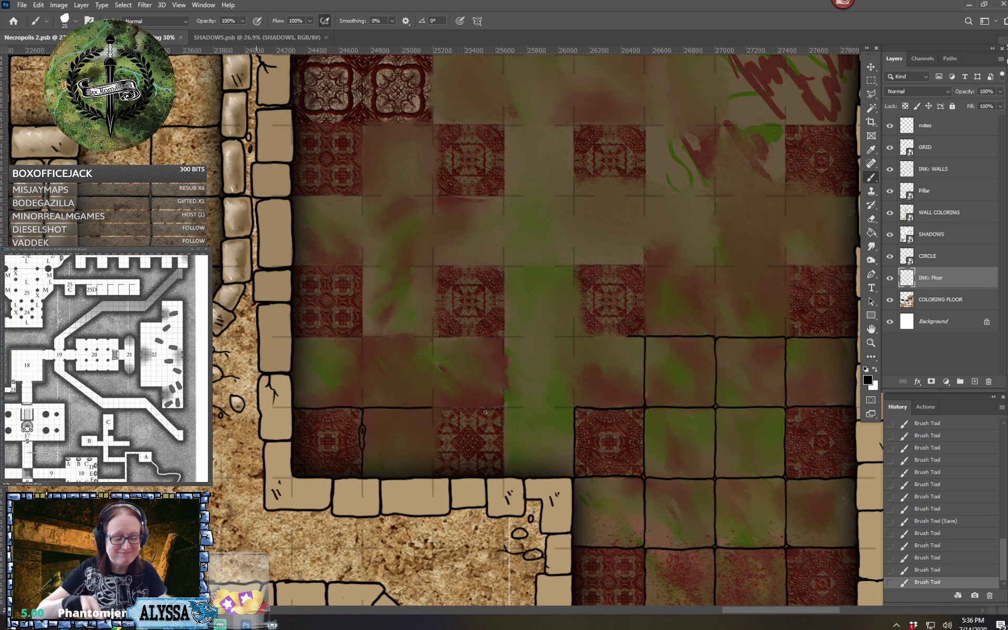
Ink the second ornate tile of the southwest row, giving its west side broken chips and a crack branching north, plus its north and east edges
mouse_move(427, 369)
left_mouse_down()
mouse_move(437, 369)
mouse_move(438, 397)
left_mouse_up()
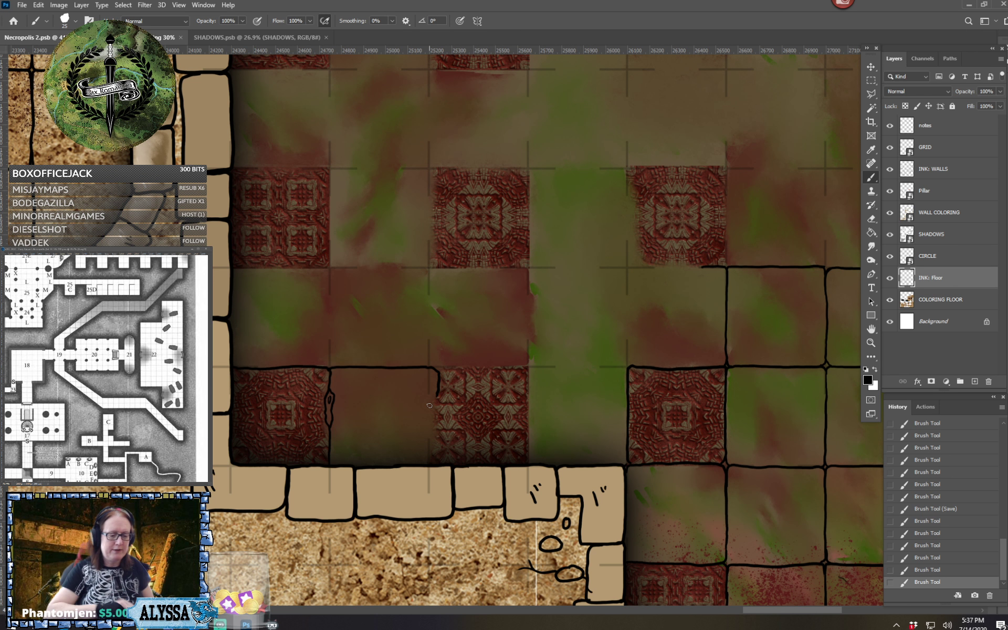
key("ctrl+z")
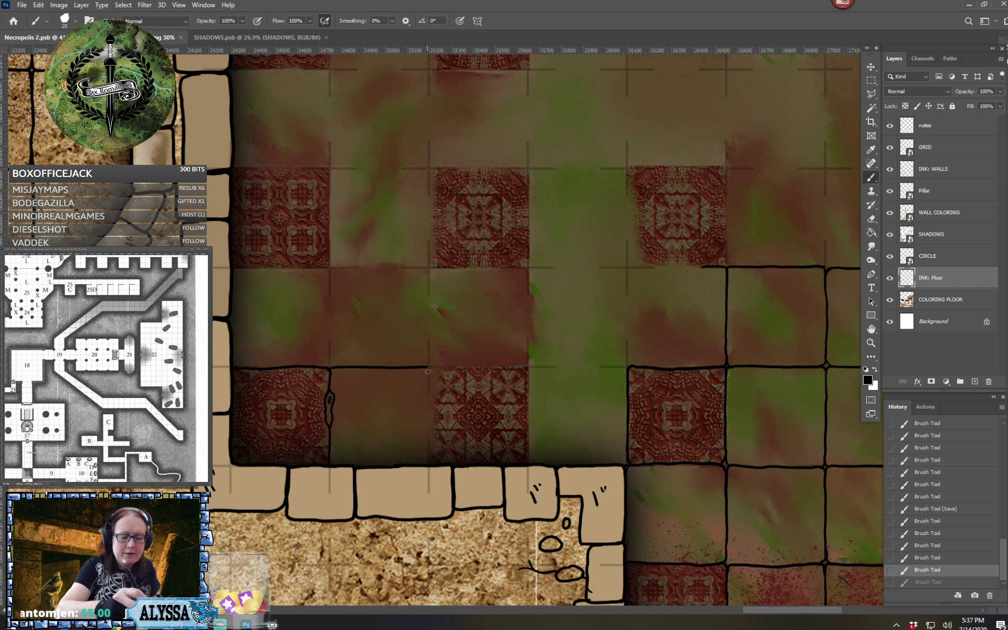
mouse_move(428, 369)
left_mouse_down()
mouse_move(431, 462)
mouse_move(434, 444)
left_mouse_up()
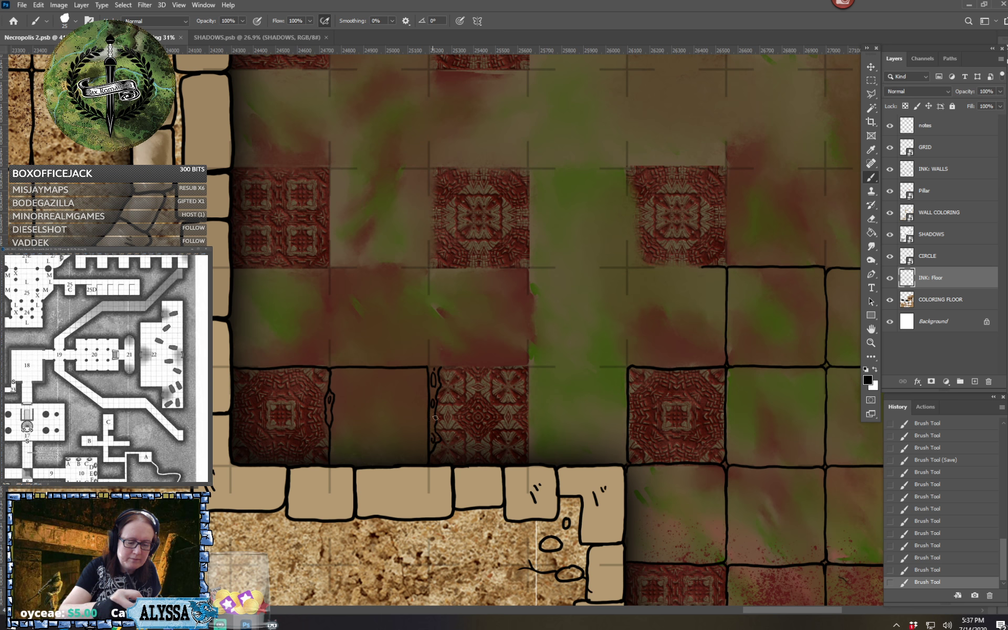
mouse_move(428, 349)
left_mouse_down()
mouse_move(451, 337)
mouse_move(449, 349)
mouse_move(466, 348)
mouse_move(449, 365)
mouse_move(524, 363)
mouse_move(529, 453)
left_mouse_up()
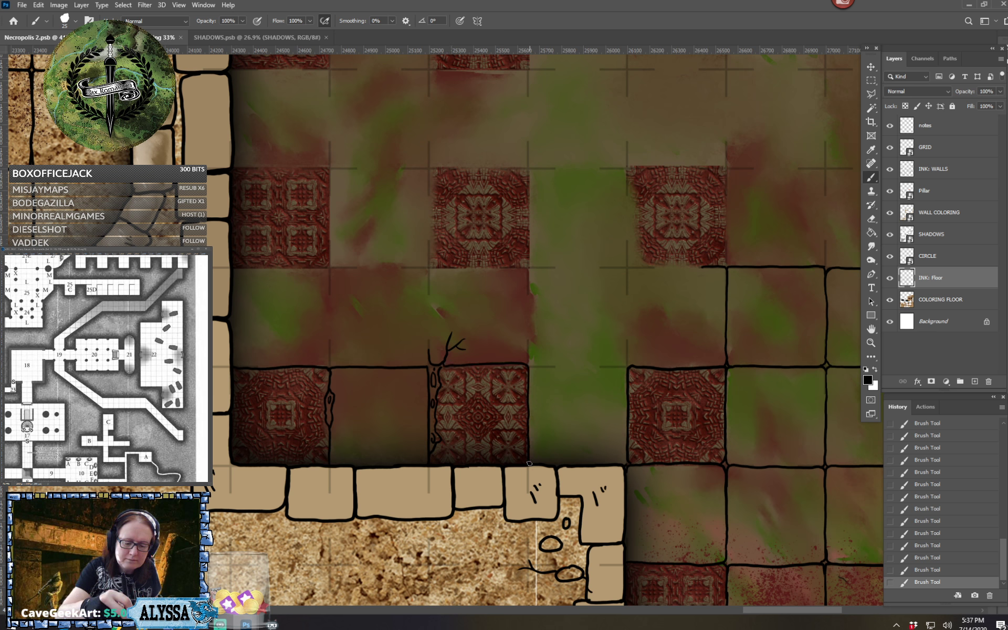
scroll(527, 455, "up", 3)
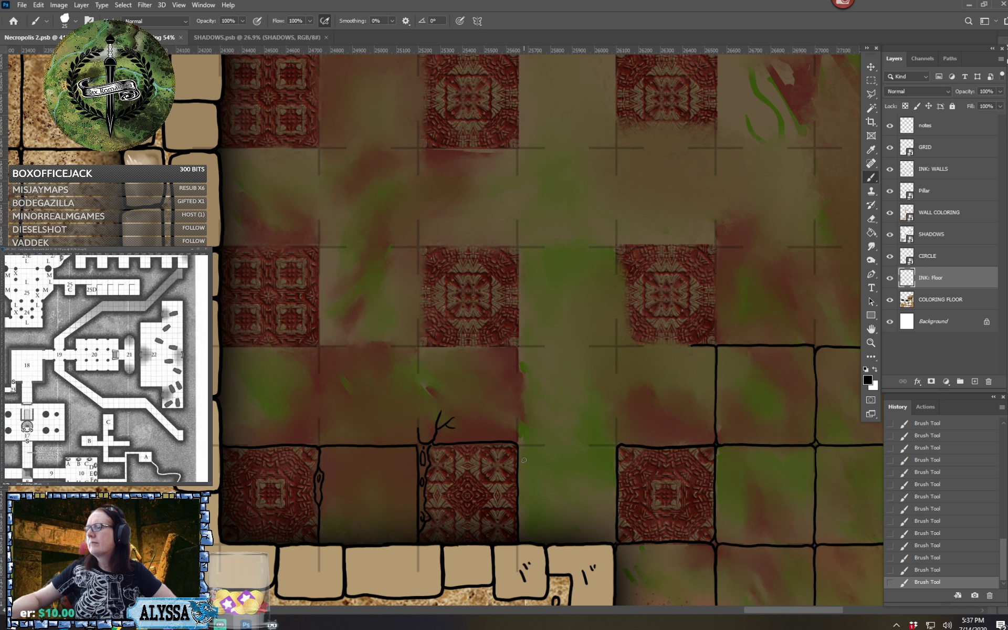
Outline the plain square north of the cracked ornate tile and continue the row's edges eastward across the green and reddish squares
scroll(523, 460, "up", 2)
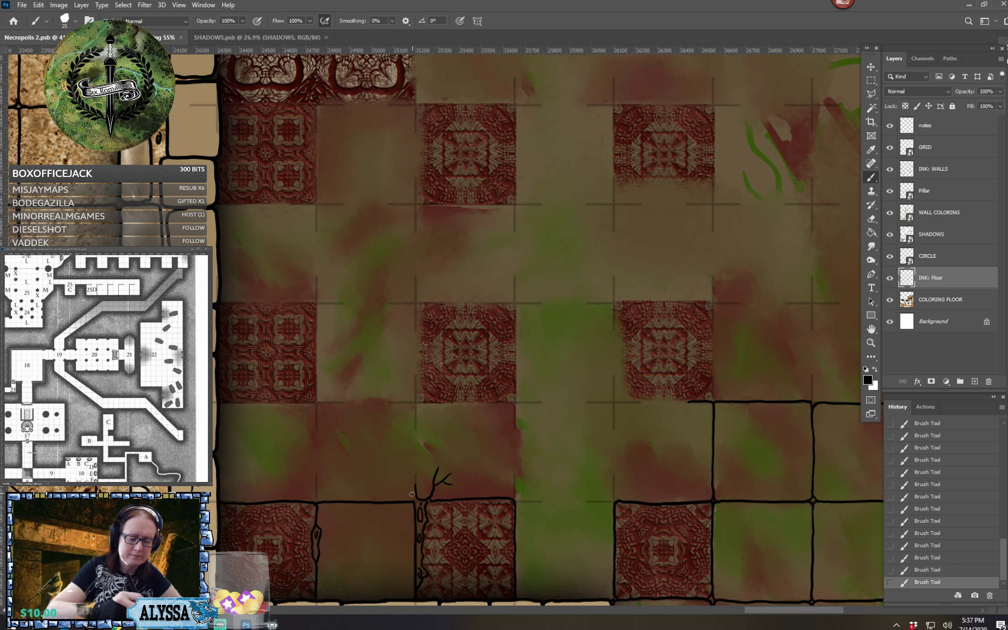
mouse_move(414, 501)
left_mouse_down()
mouse_move(510, 403)
mouse_move(513, 484)
mouse_move(526, 502)
mouse_move(615, 495)
left_mouse_up()
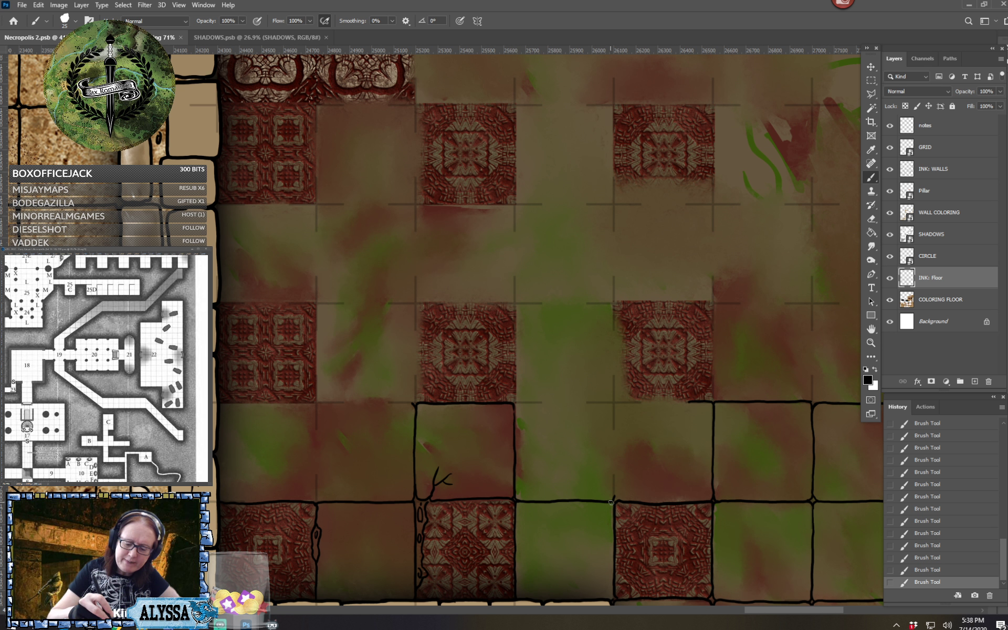
left_click_drag(612, 442, 613, 499)
mouse_move(516, 403)
left_mouse_down()
mouse_move(606, 401)
mouse_move(612, 444)
mouse_move(614, 402)
mouse_move(812, 389)
left_mouse_up()
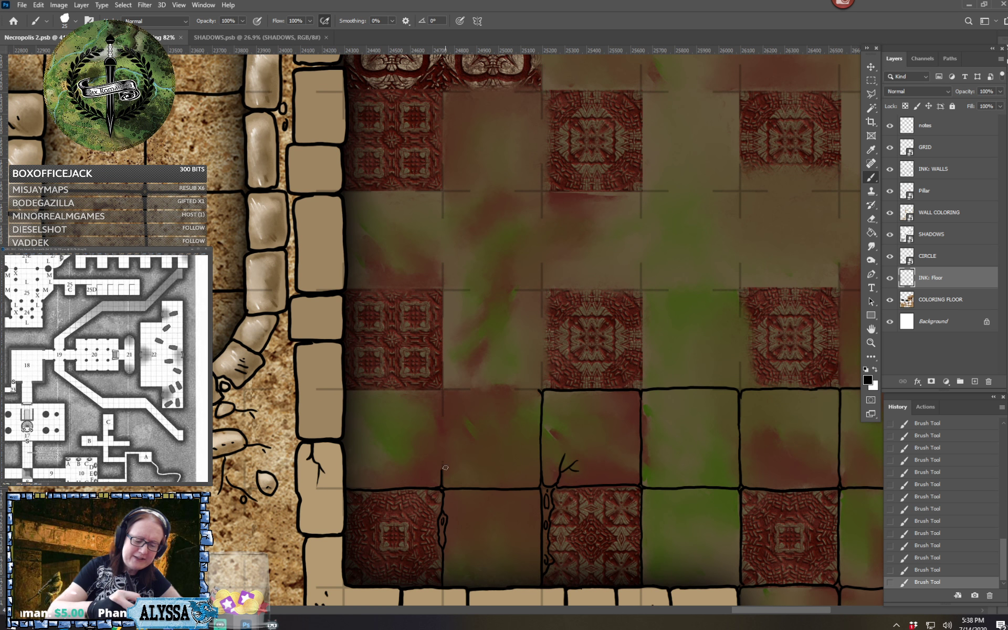
Ink the divider and north edges of the two westernmost plain squares in the same row
left_click_drag(442, 472, 443, 390)
left_click_drag(346, 390, 443, 390)
left_click_drag(443, 390, 541, 390)
Ink the west-wall ornate tile and adjoining green square in the next row north, adding broken chips along the square's east divider
left_click_drag(473, 315, 439, 401)
mouse_move(314, 374)
left_mouse_down()
mouse_move(404, 373)
mouse_move(411, 352)
mouse_move(415, 377)
mouse_move(400, 374)
mouse_move(409, 466)
left_mouse_up()
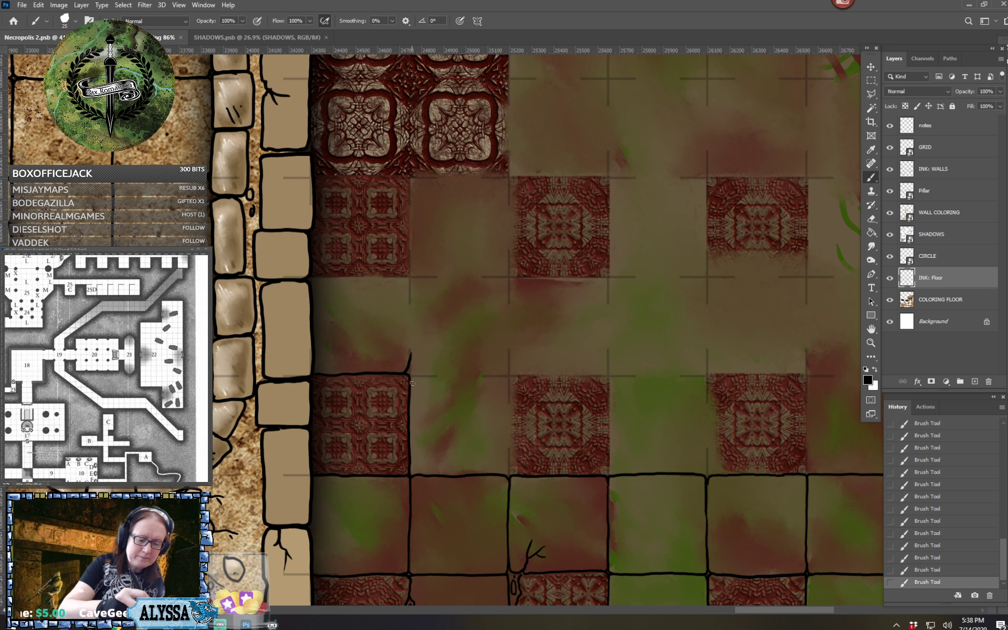
left_click_drag(411, 376, 488, 376)
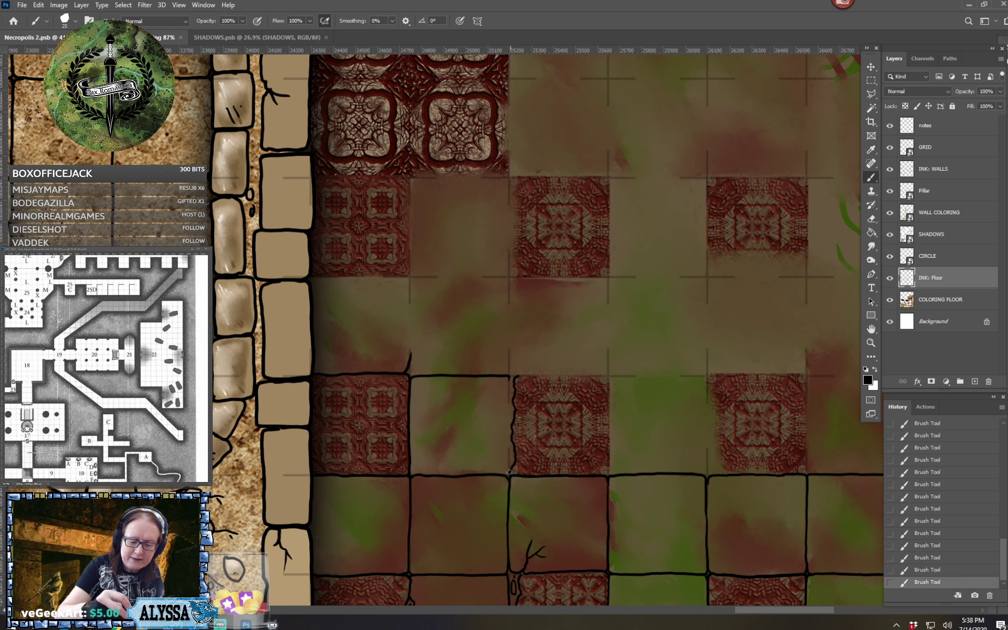
mouse_move(502, 456)
left_mouse_down()
mouse_move(510, 377)
mouse_move(502, 453)
mouse_move(507, 434)
left_mouse_up()
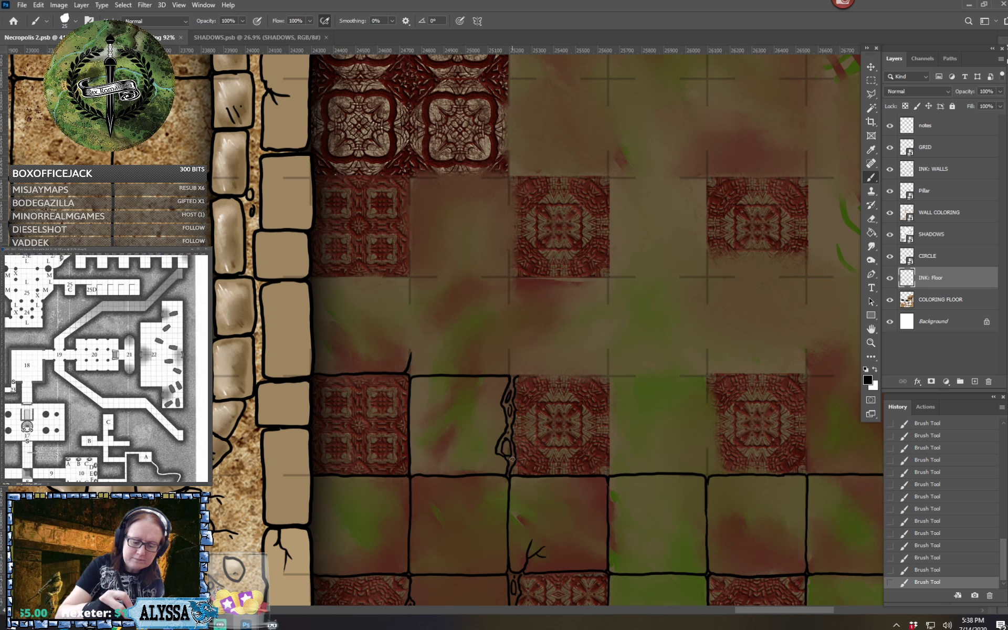
Ink the north edges and sides of the second ornate tile, the green square and the third ornate tile of this row
mouse_move(515, 376)
left_mouse_down()
mouse_move(608, 376)
mouse_move(609, 474)
mouse_move(553, 494)
left_mouse_up()
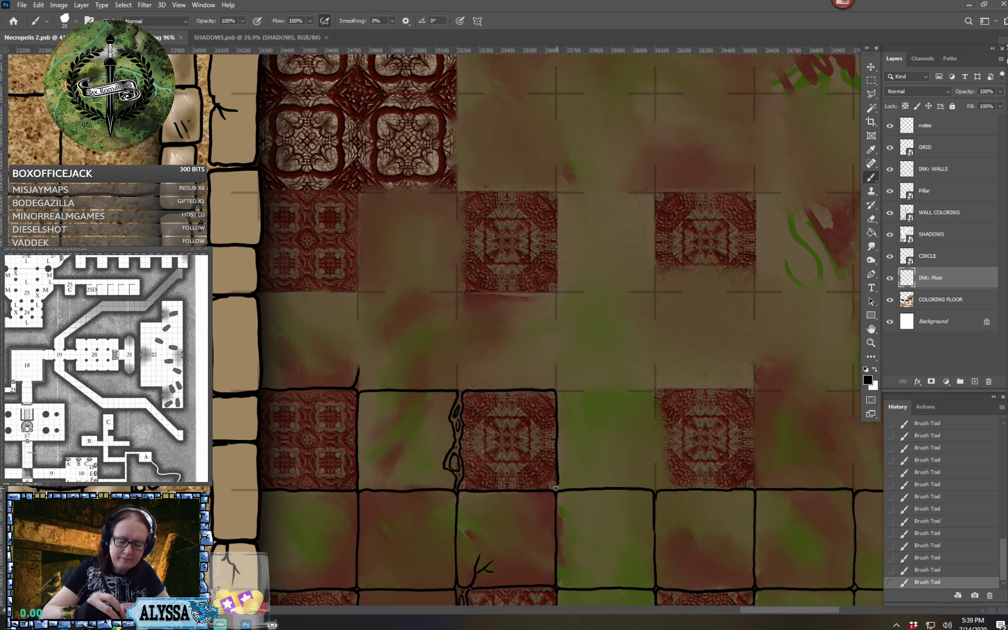
left_click_drag(555, 399, 655, 393)
mouse_move(649, 487)
left_mouse_down()
mouse_move(662, 389)
mouse_move(656, 397)
mouse_move(744, 390)
mouse_move(755, 487)
left_mouse_up()
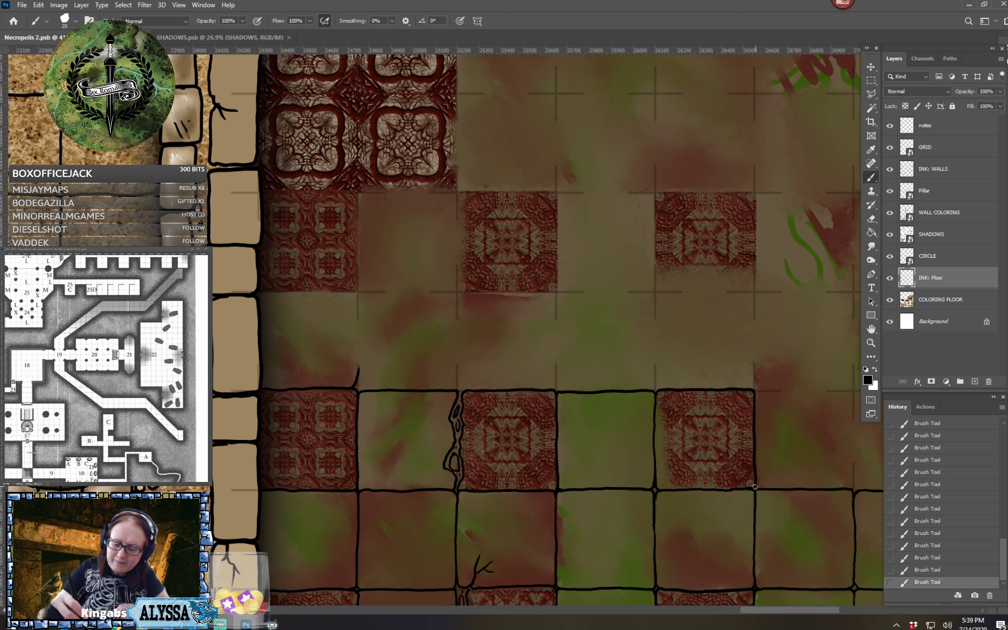
Ink the north edges and dividers of the two plain squares between the third and easternmost ornate tiles
scroll(746, 496, "right", 8)
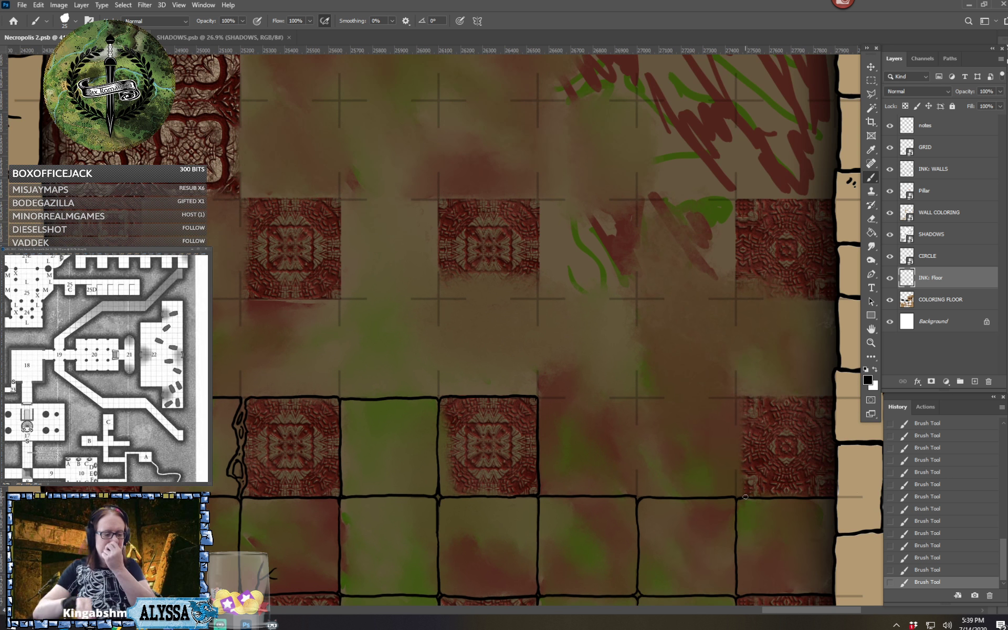
left_click_drag(538, 397, 636, 399)
mouse_move(637, 495)
left_mouse_down()
mouse_move(636, 399)
mouse_move(728, 398)
mouse_move(735, 495)
left_mouse_up()
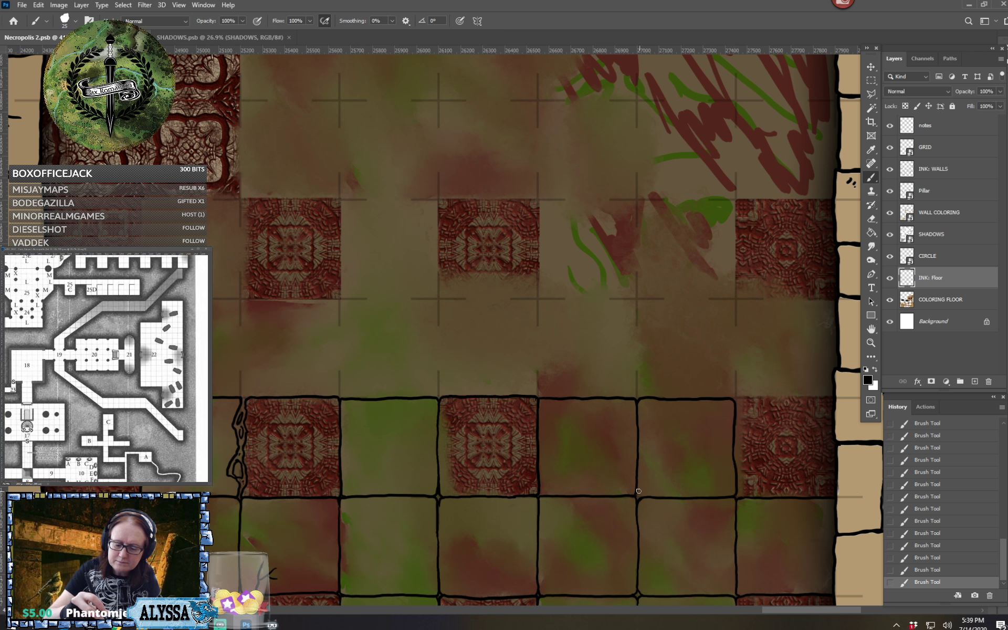
Ink the west side and north edge of the ornate tile at the east wall, adding chips and a small branching crack
scroll(651, 500, "right", 5)
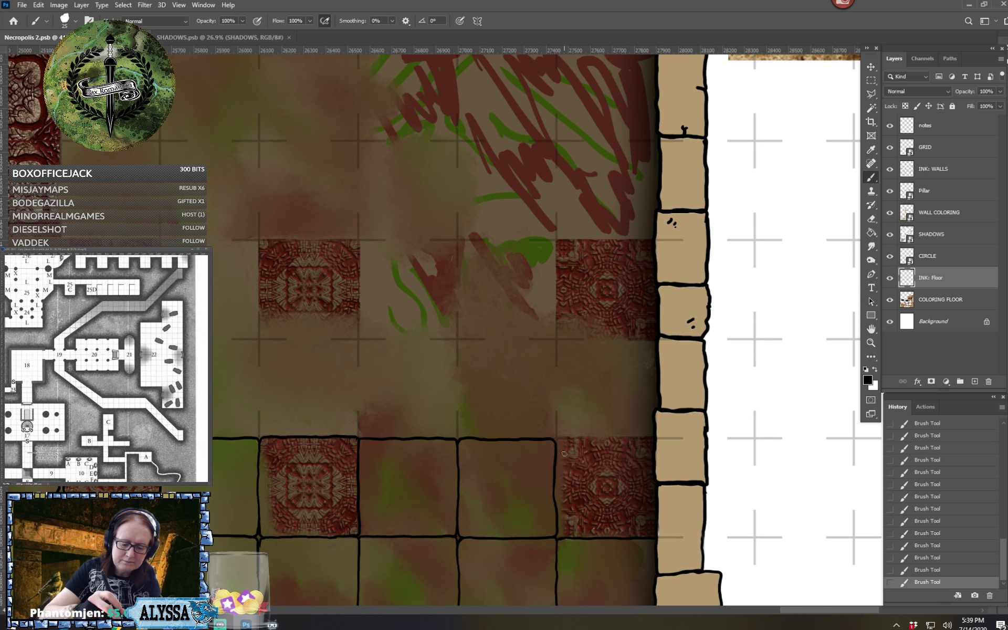
left_click_drag(560, 446, 559, 536)
mouse_move(559, 495)
left_mouse_down()
mouse_move(557, 464)
mouse_move(560, 508)
mouse_move(561, 441)
mouse_move(651, 438)
left_mouse_up()
left_click_drag(563, 474, 589, 475)
left_click_drag(574, 479, 588, 493)
Outline the plain square and the ornate tile directly north of it against the east wall
scroll(692, 231, "down", 3)
scroll(570, 336, "up", 1)
mouse_move(665, 473)
left_mouse_down()
mouse_move(625, 520)
mouse_move(612, 577)
left_mouse_up()
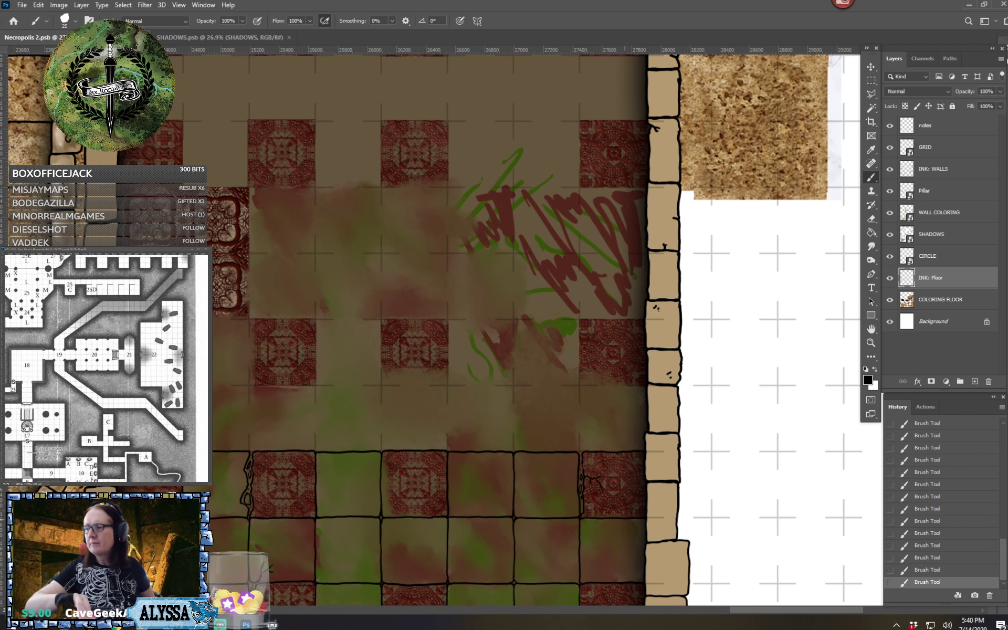
scroll(569, 436, "up", 1)
mouse_move(569, 428)
left_mouse_down()
mouse_move(576, 381)
mouse_move(574, 397)
mouse_move(634, 396)
left_mouse_up()
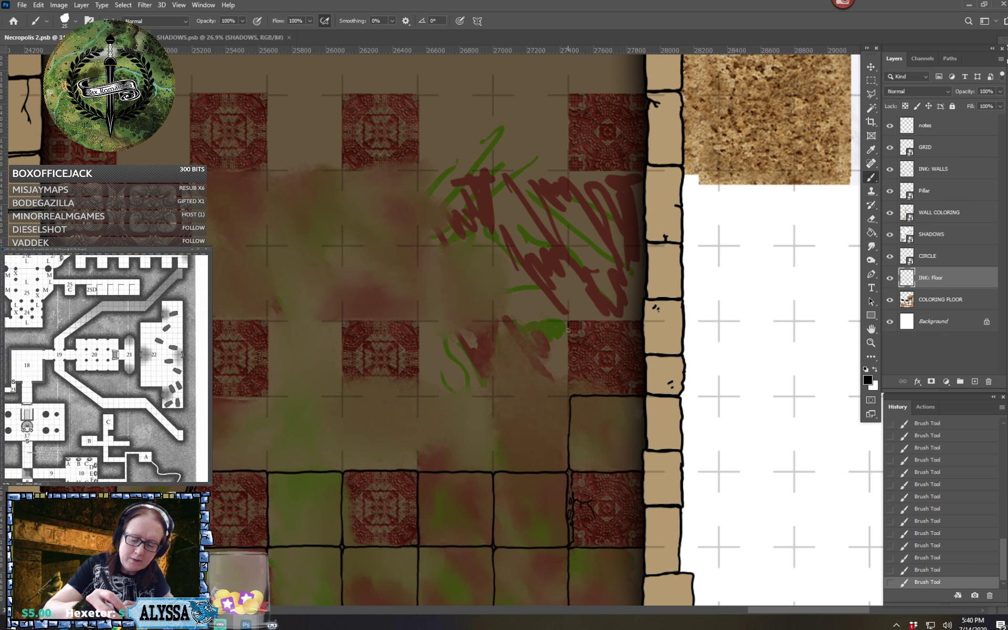
left_click_drag(568, 330, 570, 392)
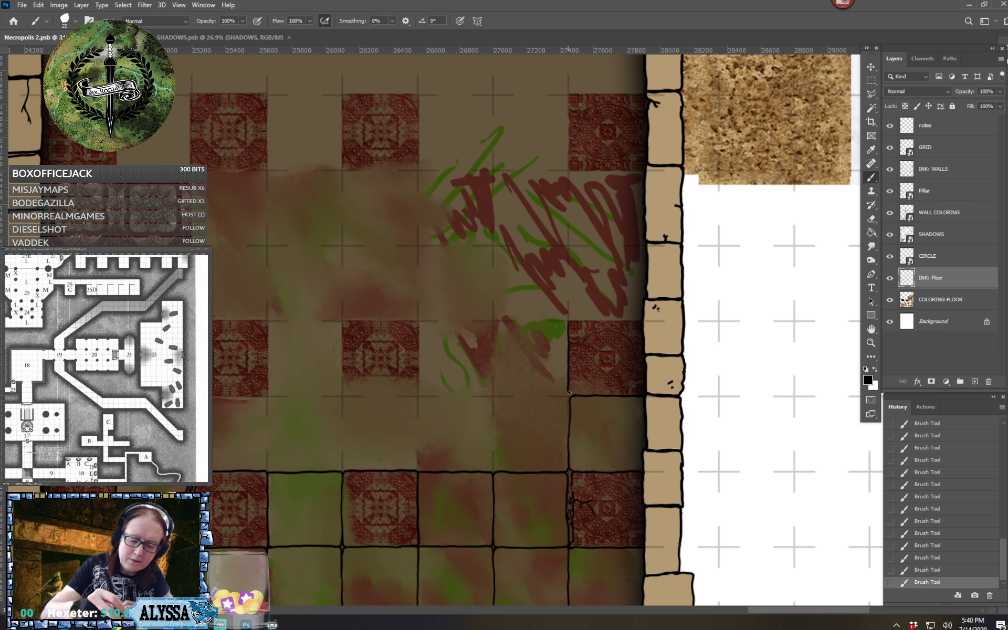
left_click_drag(569, 320, 639, 321)
Outline the two westernmost squares of the plain row, along with the ornate tile and plain square just north of them
scroll(636, 328, "left", 5)
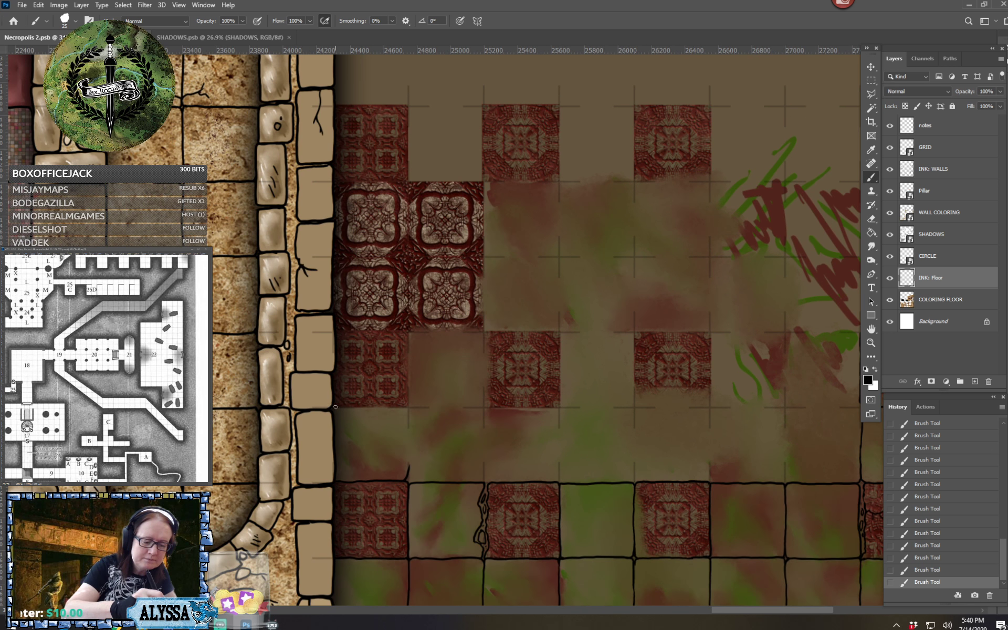
mouse_move(334, 407)
left_mouse_down()
mouse_move(399, 407)
mouse_move(409, 414)
mouse_move(409, 459)
left_mouse_up()
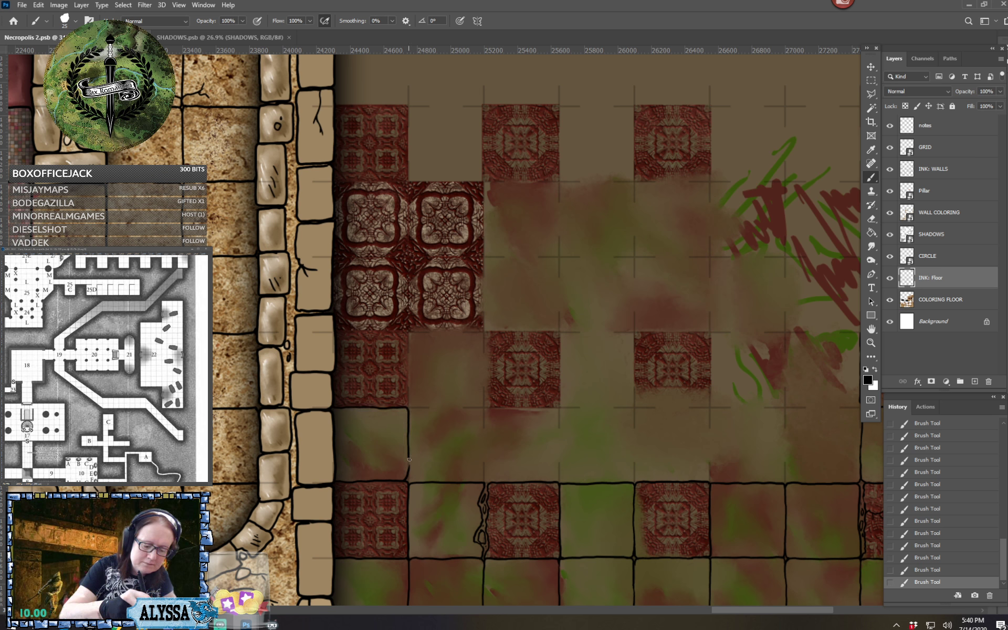
left_click_drag(405, 407, 408, 345)
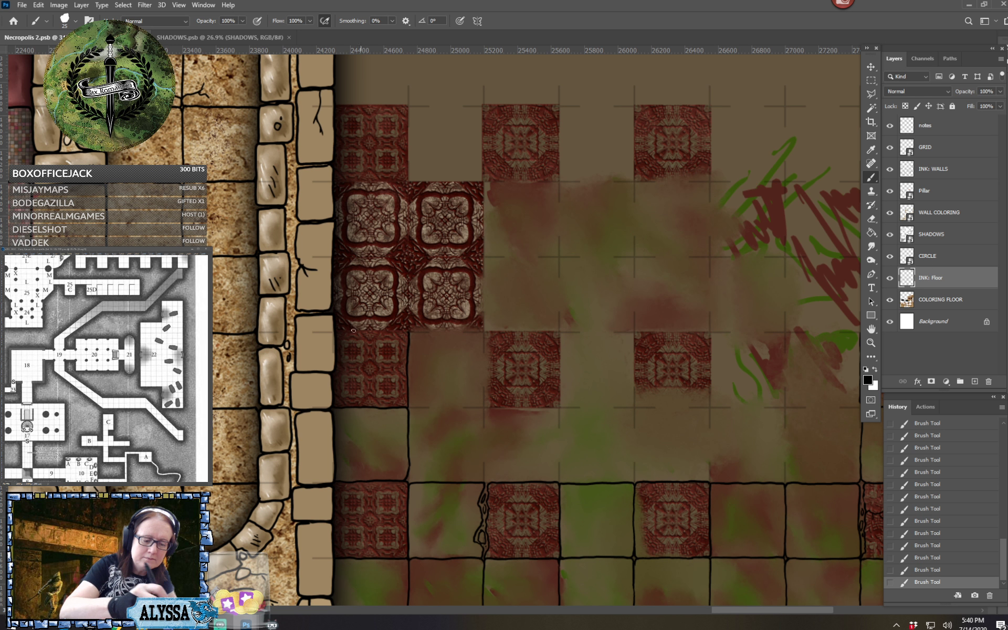
left_click_drag(336, 330, 484, 330)
left_click_drag(484, 330, 484, 407)
mouse_move(407, 407)
left_mouse_down()
mouse_move(483, 406)
mouse_move(489, 481)
left_mouse_up()
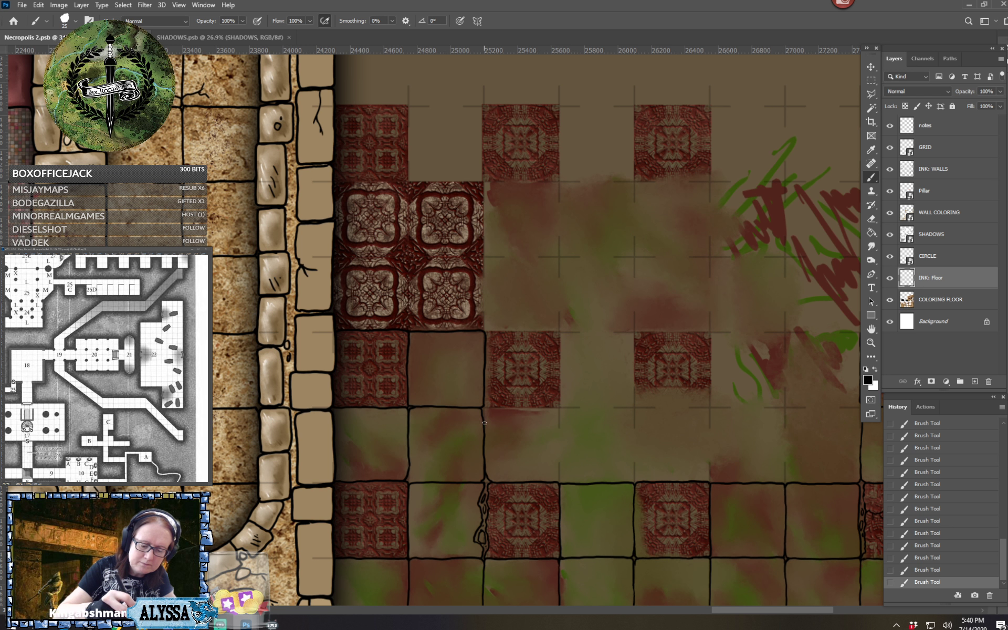
Ink the next three squares eastward in the plain row, adding a branching crack and chip at the divider beside the green square
mouse_move(484, 422)
left_mouse_down()
mouse_move(485, 409)
mouse_move(551, 408)
left_mouse_up()
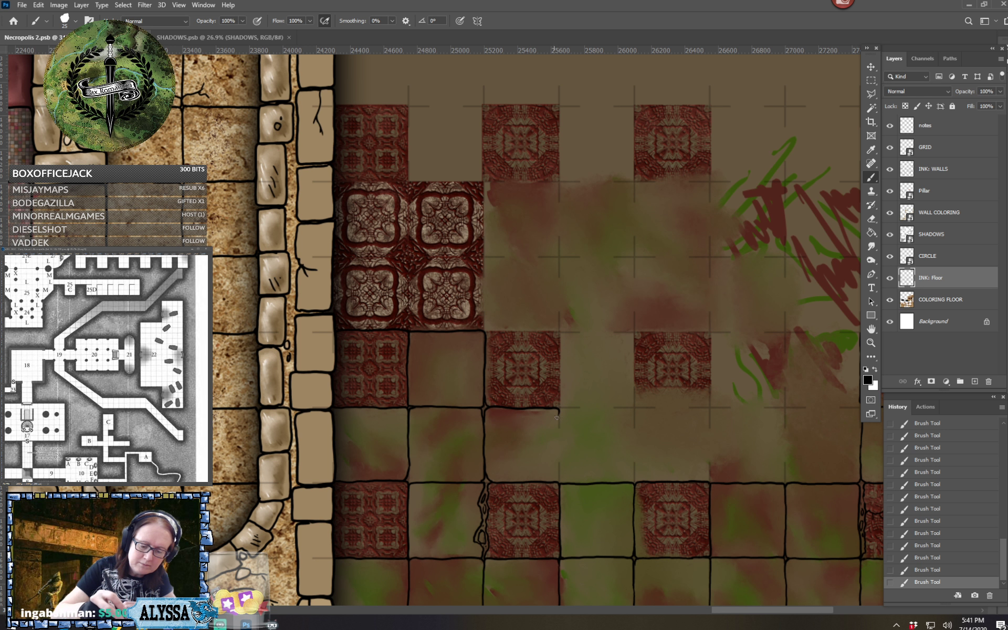
left_click_drag(559, 412, 559, 483)
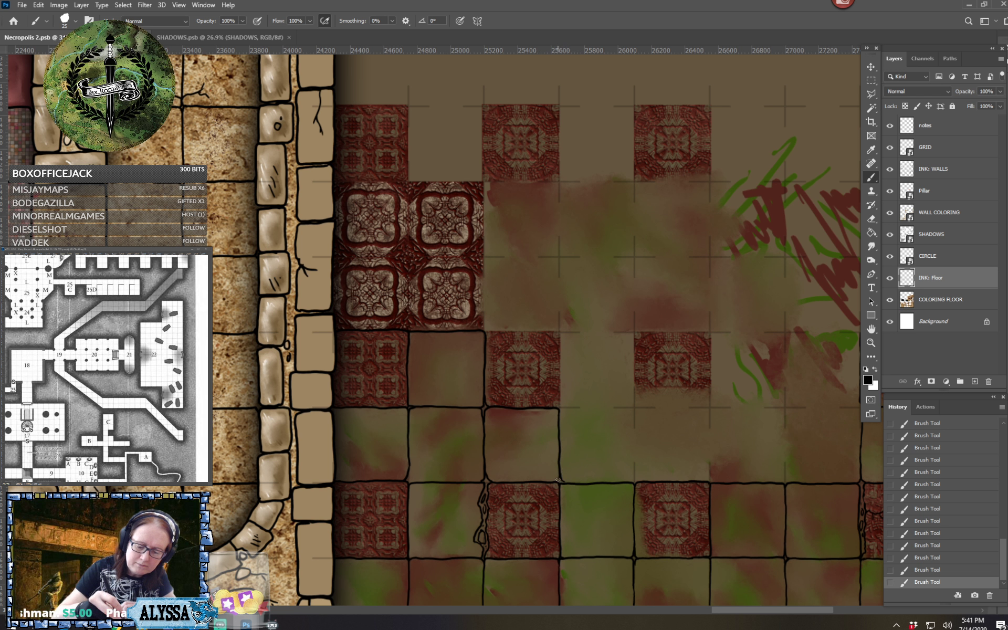
mouse_move(560, 408)
left_mouse_down()
mouse_move(633, 408)
mouse_move(634, 435)
mouse_move(605, 449)
mouse_move(588, 446)
mouse_move(634, 444)
mouse_move(633, 480)
left_mouse_up()
mouse_move(635, 421)
left_mouse_down()
mouse_move(637, 408)
mouse_move(702, 407)
left_mouse_up()
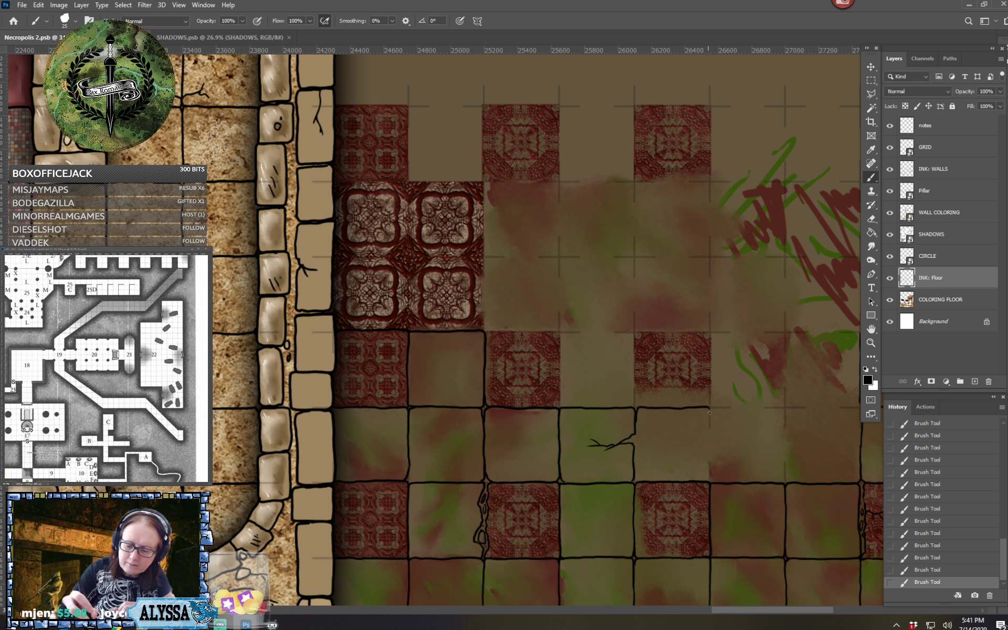
left_click_drag(637, 425, 637, 480)
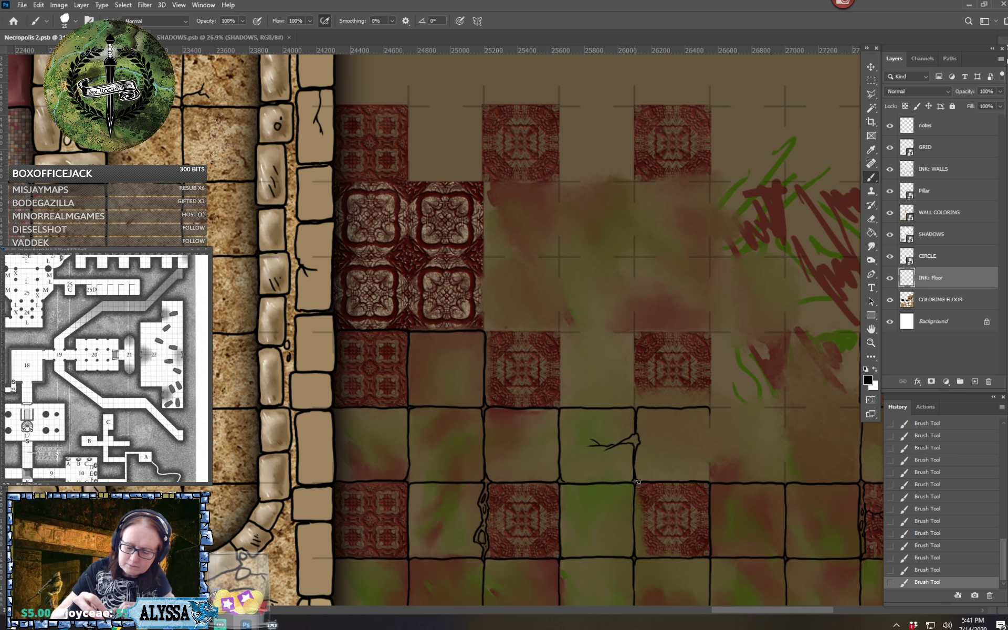
left_click_drag(709, 410, 709, 482)
left_click_drag(735, 420, 478, 408)
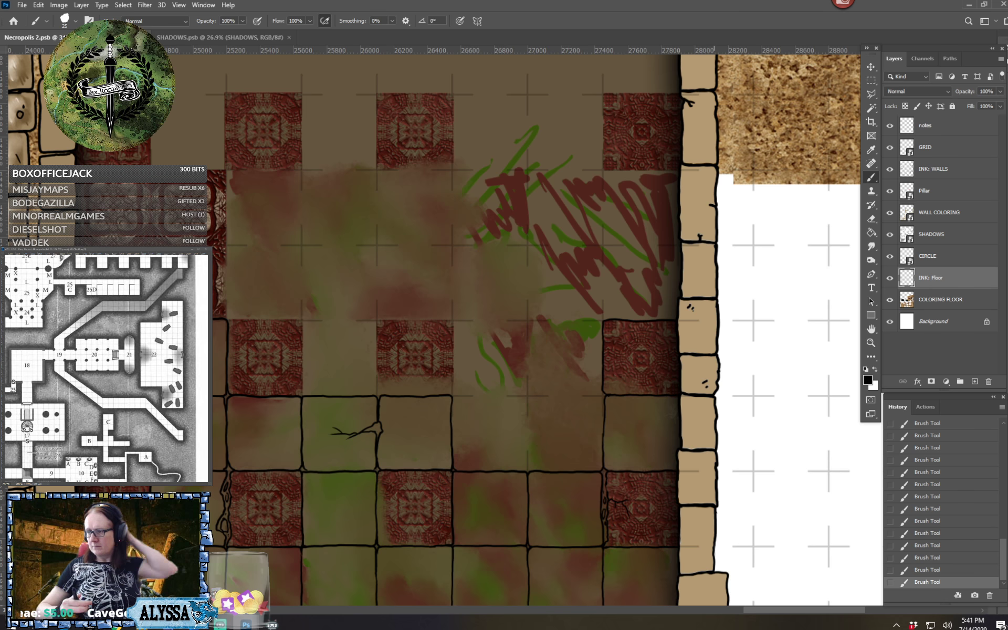
left_click_drag(473, 525, 496, 190)
scroll(496, 190, "down", 3)
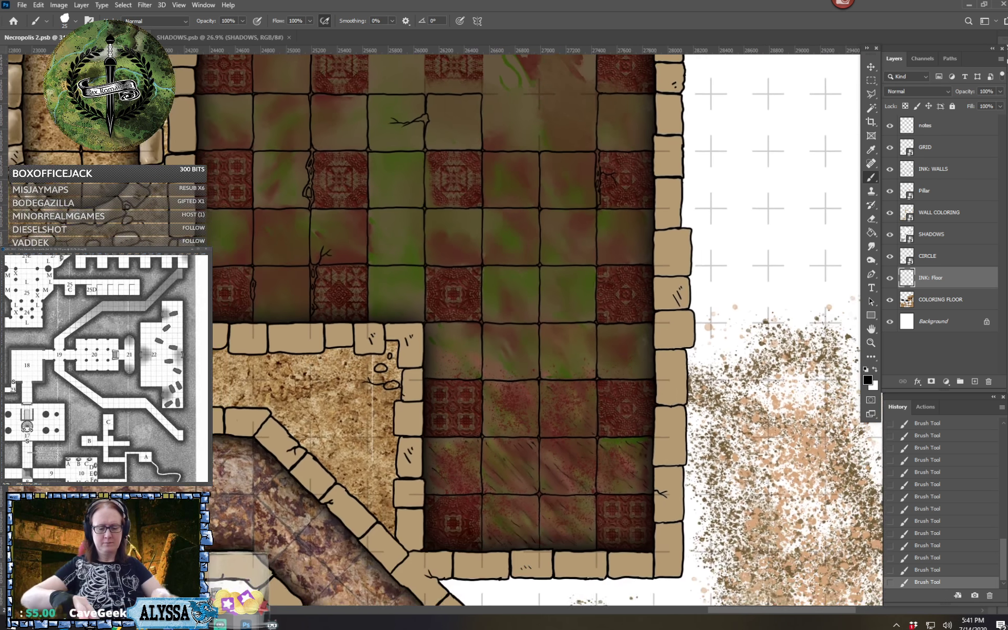
Ink the north edges and dividers of the remaining squares in the plain row, finishing it toward the east wall
left_click_drag(683, 396, 689, 450)
scroll(689, 450, "down", 4)
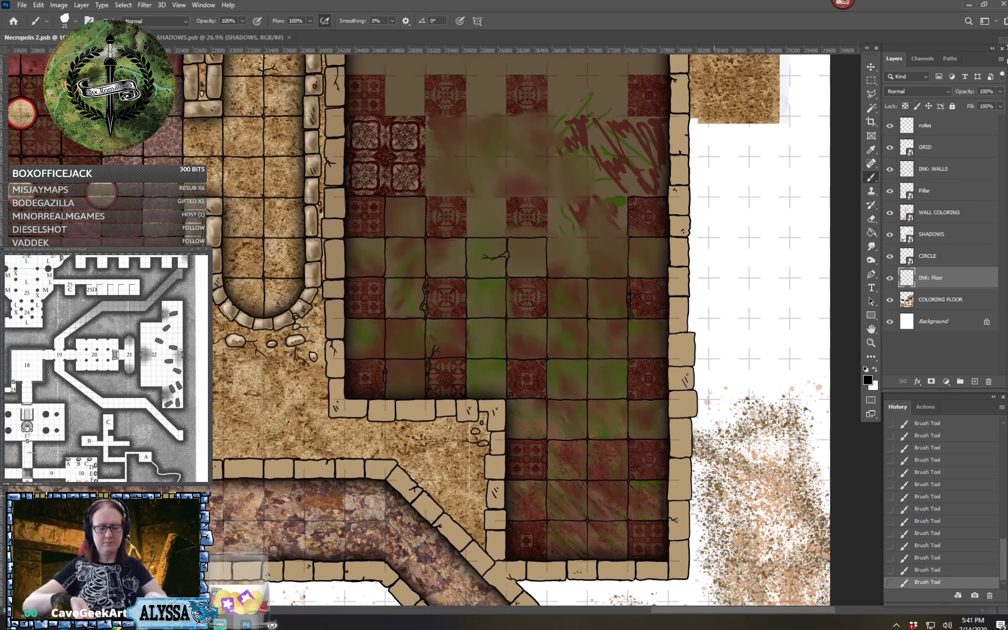
scroll(424, 317, "up", 1)
scroll(653, 128, "up", 8)
mouse_move(485, 315)
left_mouse_down()
mouse_move(559, 314)
mouse_move(567, 394)
left_mouse_up()
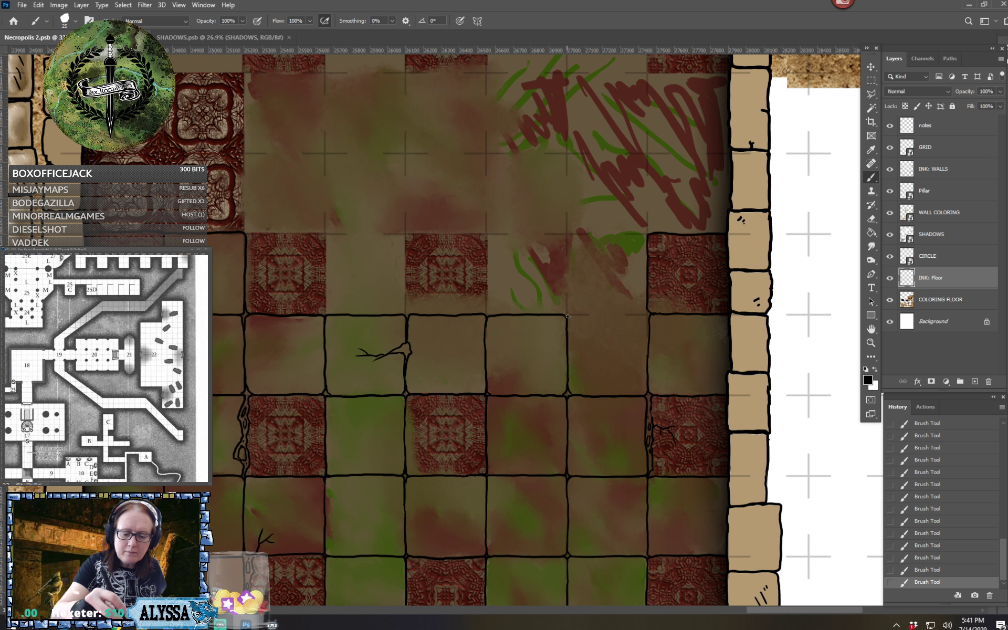
left_click_drag(567, 316, 647, 317)
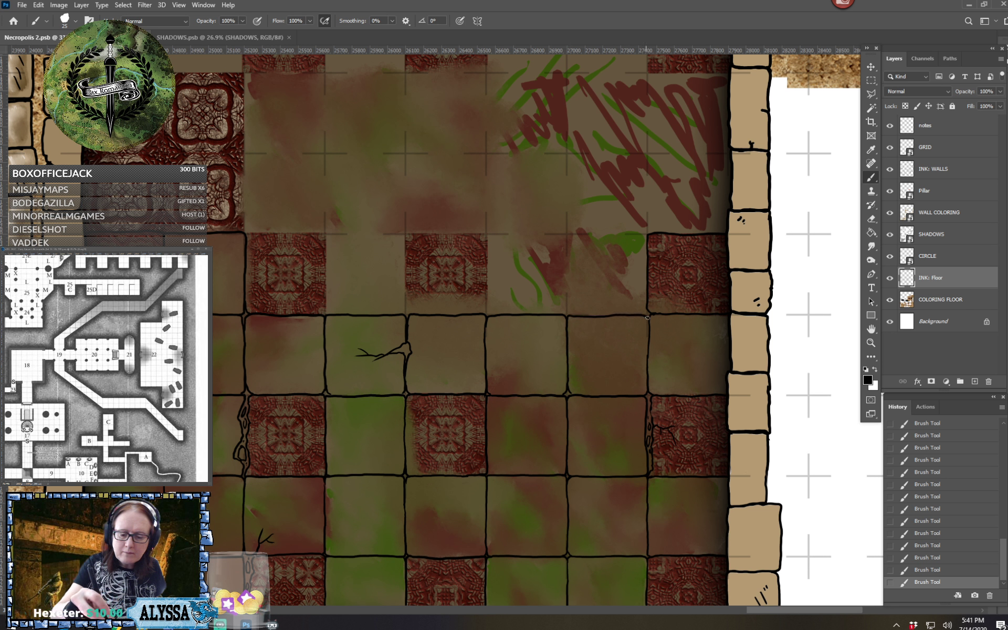
Outline the western ornate tile and adjacent plain square above the plain row, adding branching cracks and broken stones at the next ornate tile's base
mouse_move(247, 244)
left_mouse_down()
mouse_move(429, 404)
mouse_move(433, 394)
mouse_move(506, 398)
mouse_move(506, 475)
left_mouse_up()
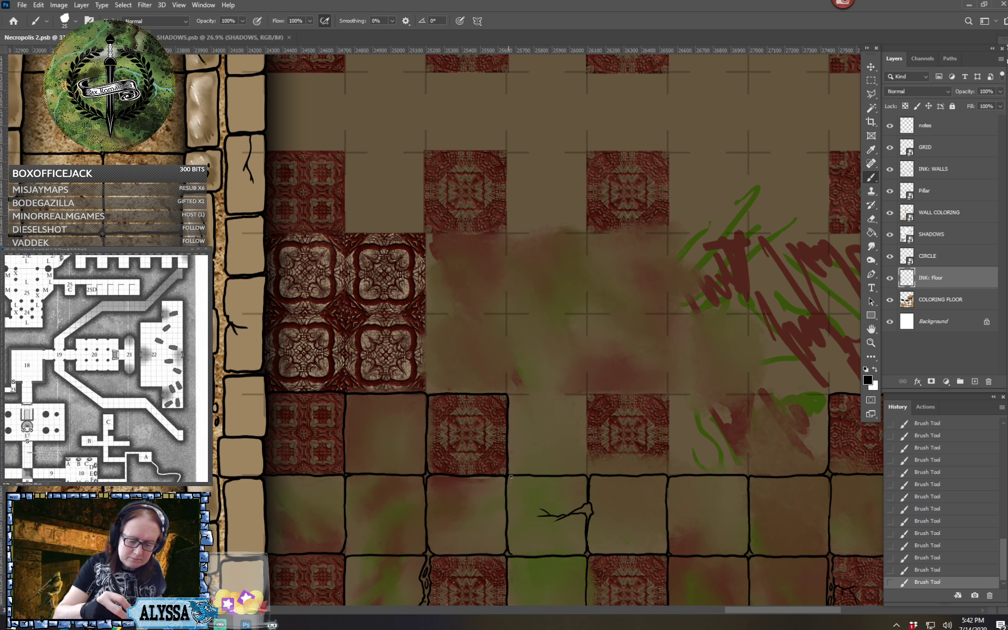
left_click_drag(508, 394, 583, 397)
mouse_move(582, 398)
left_mouse_down()
mouse_move(653, 475)
mouse_move(627, 457)
mouse_move(641, 473)
mouse_move(599, 461)
mouse_move(611, 466)
mouse_move(591, 469)
mouse_move(586, 447)
mouse_move(571, 469)
mouse_move(585, 458)
mouse_move(591, 469)
mouse_move(550, 443)
mouse_move(560, 447)
mouse_move(555, 435)
mouse_move(560, 464)
left_mouse_up()
mouse_move(631, 452)
left_mouse_down()
mouse_move(636, 436)
mouse_move(666, 455)
left_mouse_up()
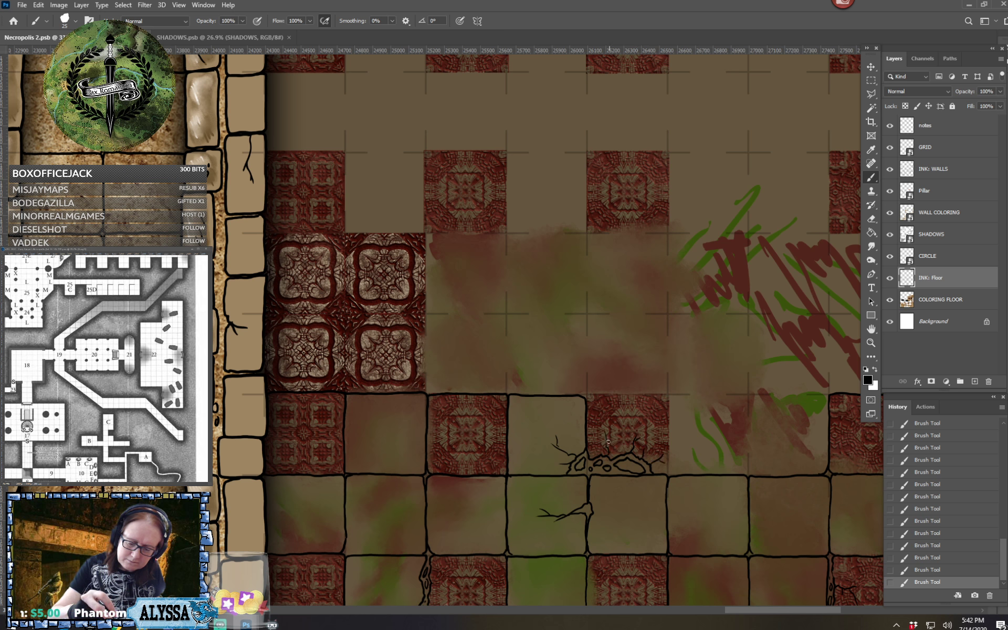
left_click_drag(608, 442, 618, 432)
Outline the two plain squares between the cracked ornate tile and the ornate tile at the east wall, including the divider between them
scroll(634, 409, "down", 3)
scroll(634, 408, "up", 2)
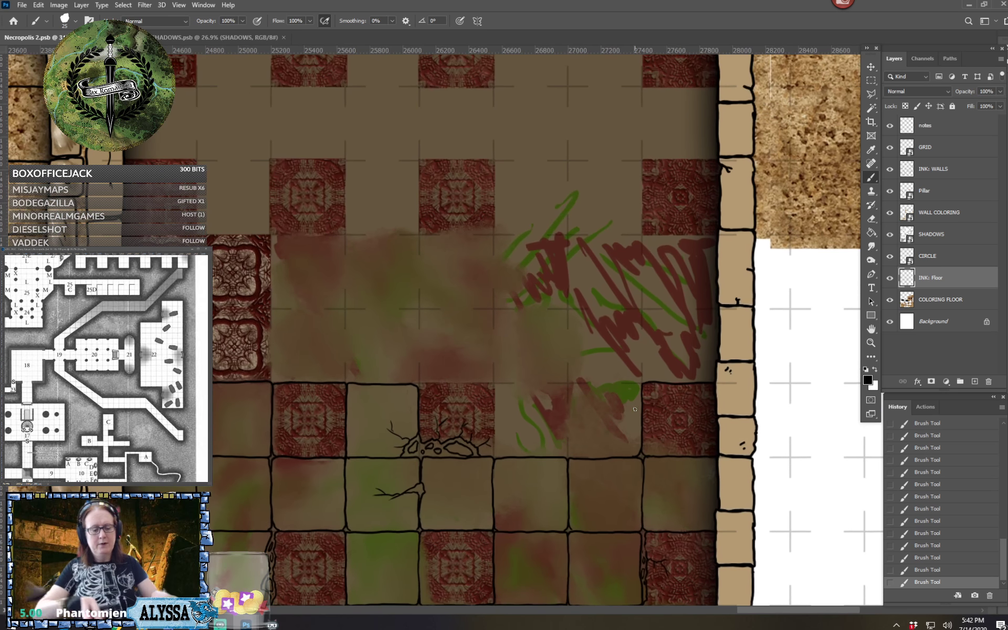
scroll(635, 409, "down", 5)
scroll(477, 166, "up", 2)
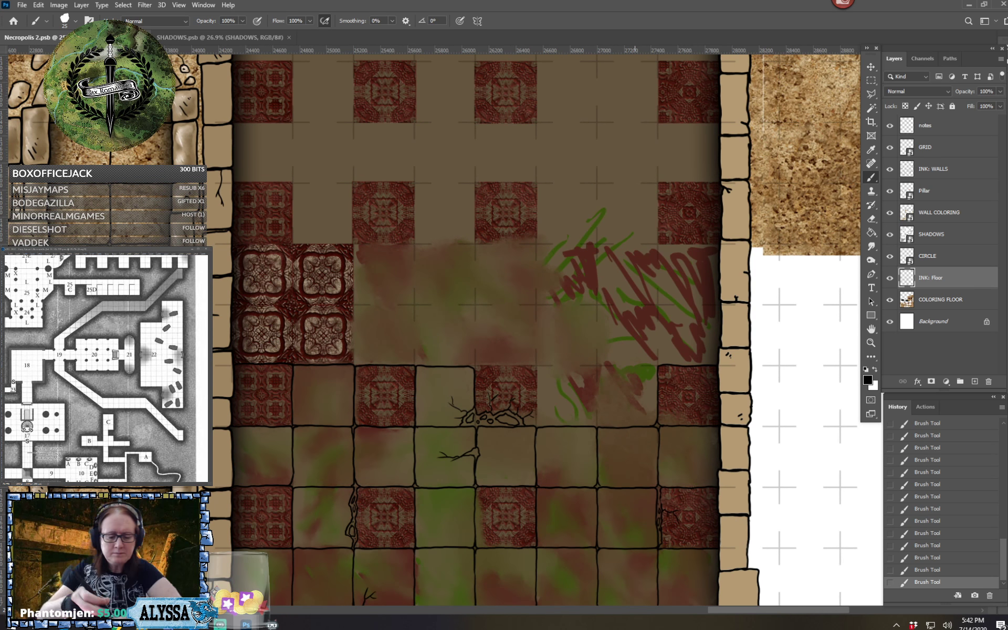
left_click_drag(536, 424, 536, 367)
left_click_drag(537, 367, 596, 367)
left_click_drag(597, 369, 597, 425)
left_click_drag(597, 368, 656, 366)
left_click_drag(472, 294, 592, 414)
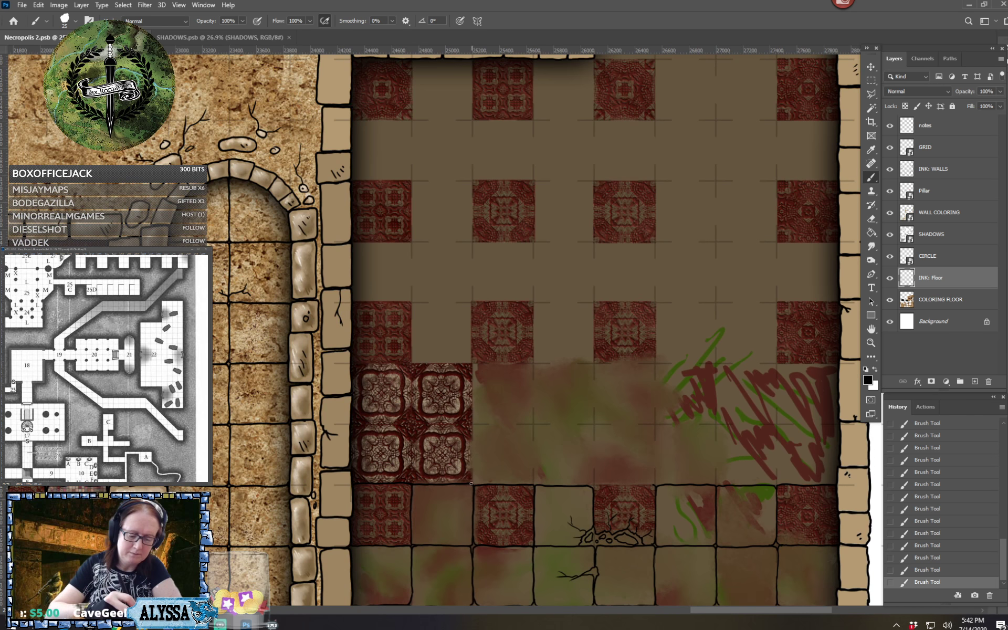
Ink the eastern half of the large ornate block and outline the plain squares beside it, as far as above the cracked ornate tile
left_click_drag(470, 483, 469, 424)
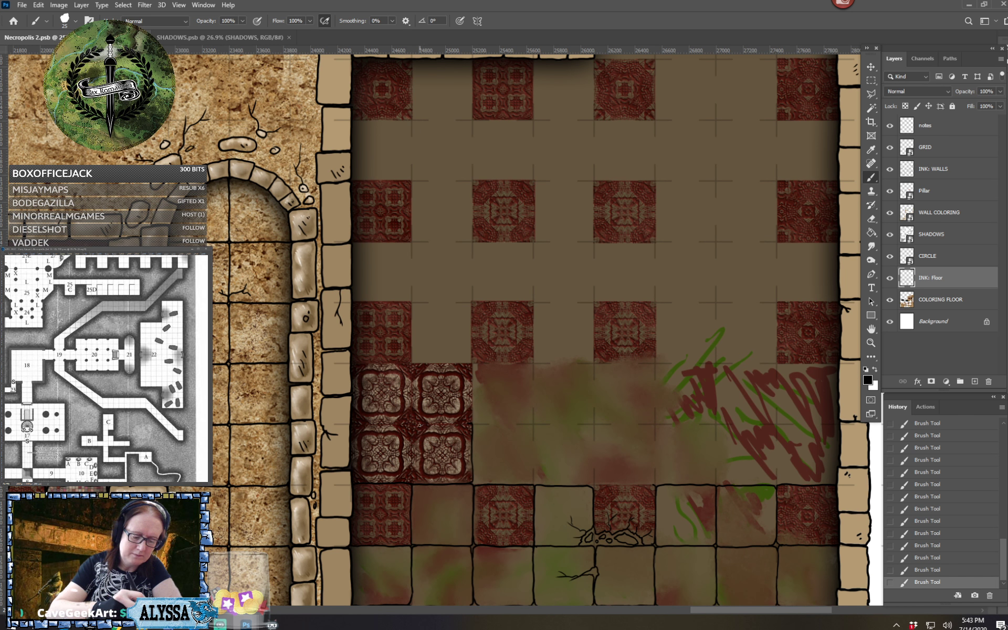
mouse_move(413, 423)
left_mouse_down()
mouse_move(471, 423)
mouse_move(471, 364)
mouse_move(422, 363)
mouse_move(469, 362)
mouse_move(532, 363)
mouse_move(534, 423)
mouse_move(501, 423)
mouse_move(528, 424)
left_mouse_up()
mouse_move(534, 485)
left_mouse_down()
mouse_move(534, 427)
mouse_move(544, 425)
mouse_move(593, 425)
mouse_move(591, 489)
mouse_move(653, 485)
left_mouse_up()
mouse_move(593, 435)
left_mouse_down()
mouse_move(651, 423)
mouse_move(656, 481)
left_mouse_up()
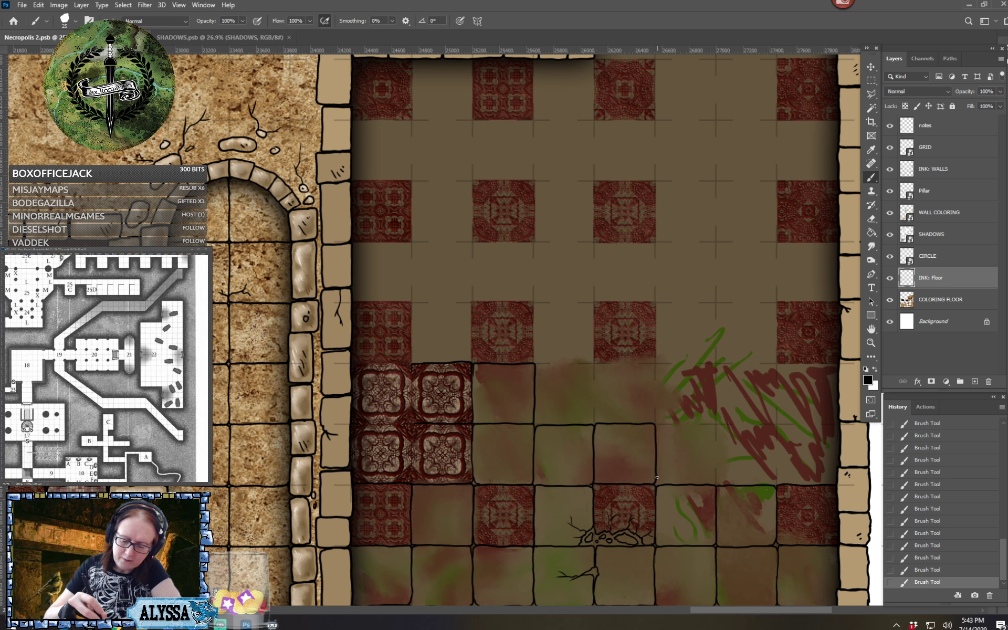
Outline the next two squares eastward in that row, and ink the tile edges in the western half of the large ornate block
mouse_move(655, 428)
left_mouse_down()
mouse_move(712, 427)
mouse_move(717, 484)
left_mouse_up()
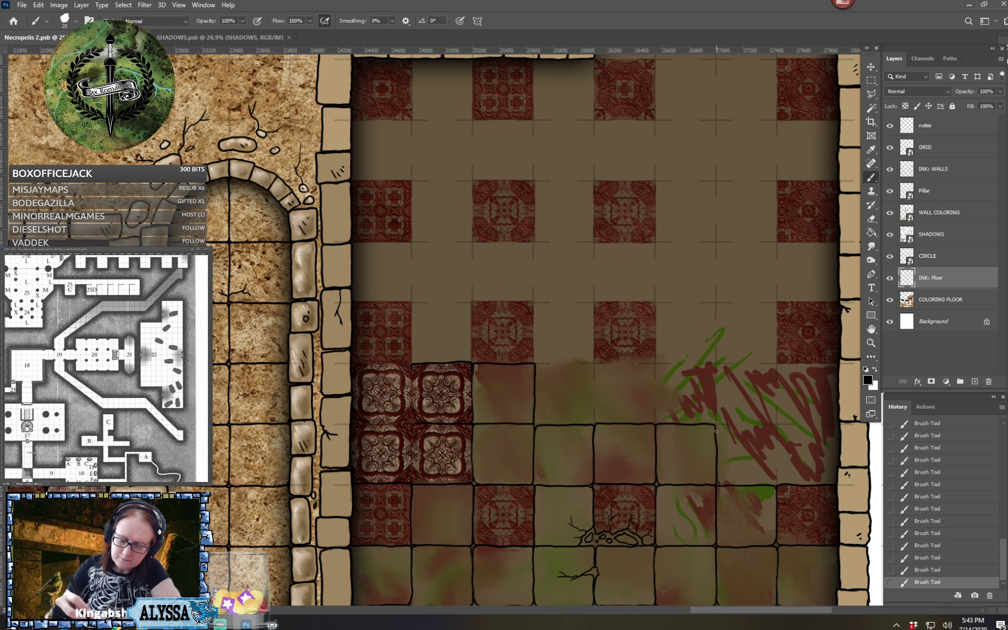
mouse_move(715, 428)
left_mouse_down()
mouse_move(772, 425)
mouse_move(776, 482)
left_mouse_up()
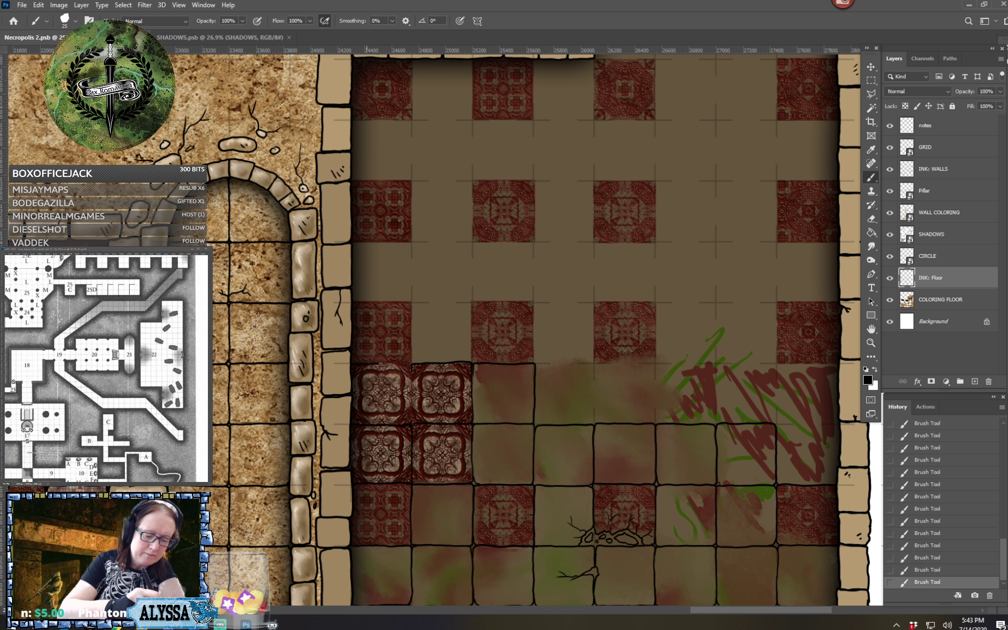
mouse_move(380, 363)
left_mouse_down()
mouse_move(411, 368)
mouse_move(411, 422)
left_mouse_up()
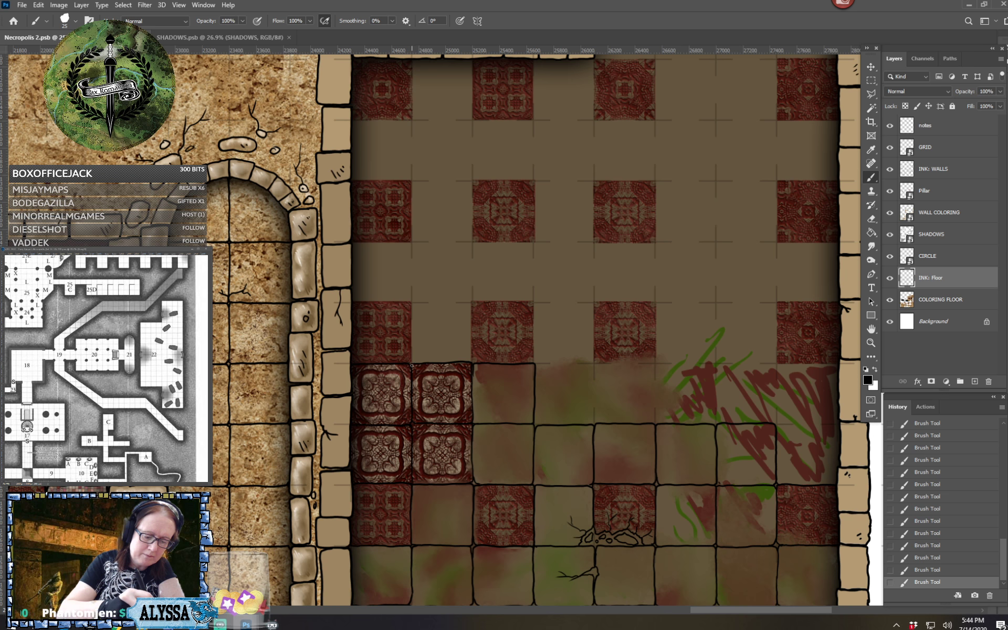
mouse_move(591, 457)
left_mouse_down()
mouse_move(443, 361)
mouse_move(436, 380)
left_mouse_up()
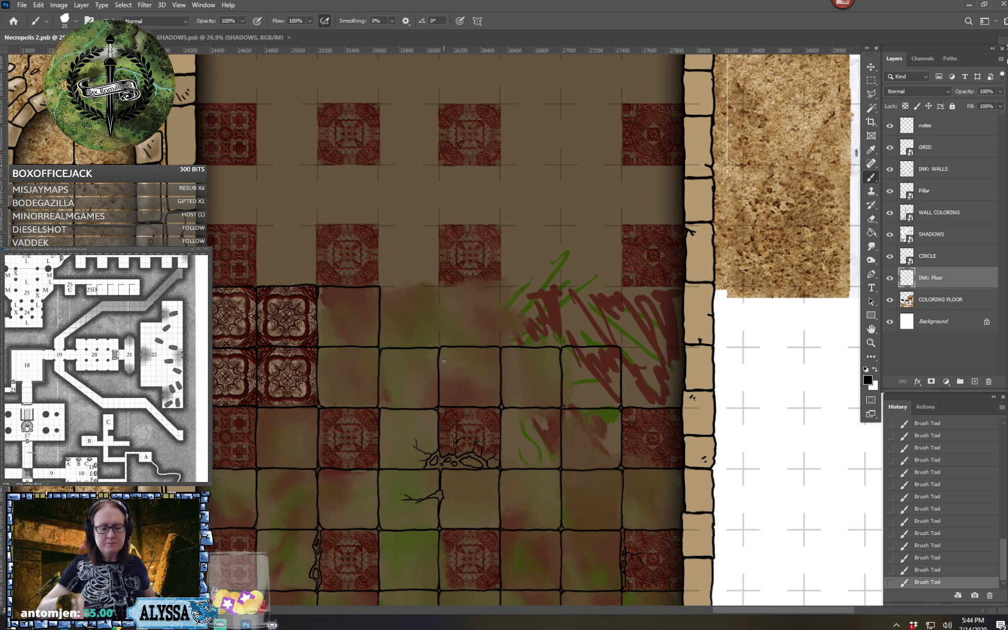
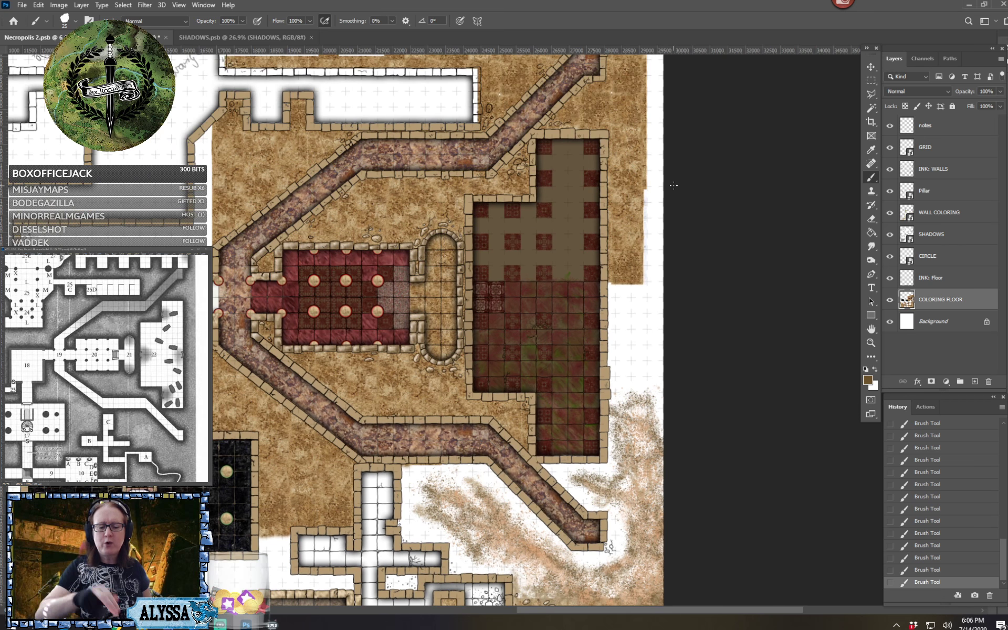
Examine the checkered room, the pillared red room and the surrounding corridors, both close up and within the wider dungeon map
scroll(671, 359, "down", 3)
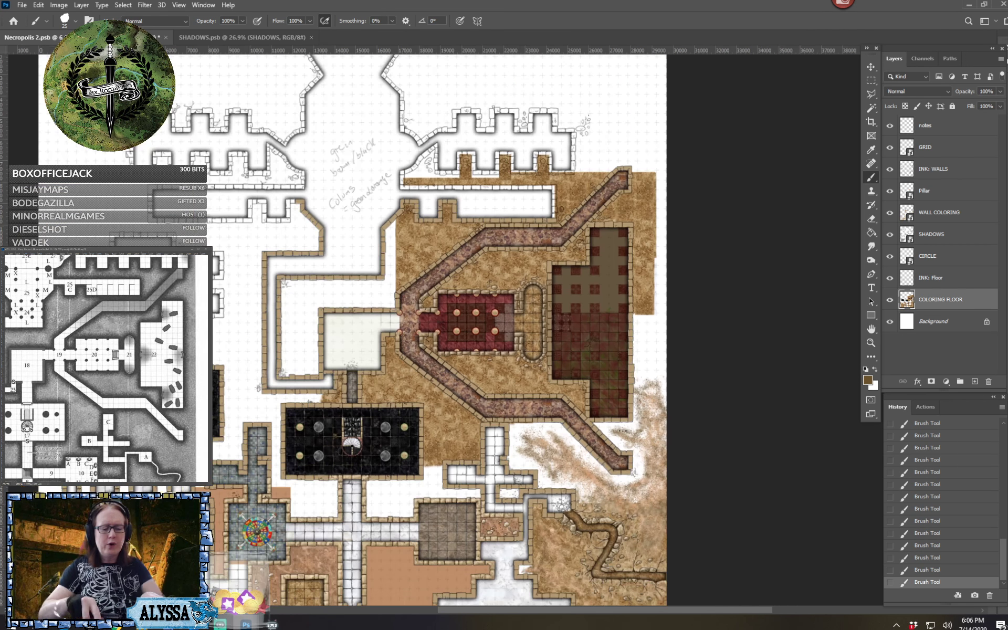
mouse_move(483, 377)
left_mouse_down()
mouse_move(448, 163)
mouse_move(388, 441)
left_mouse_up()
scroll(450, 186, "up", 2)
scroll(389, 441, "up", 2)
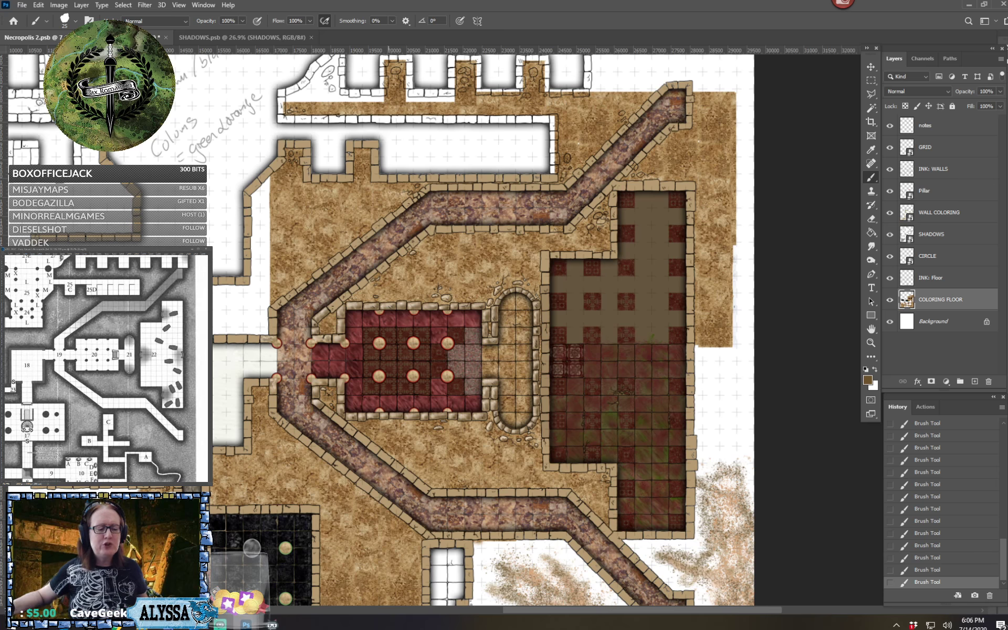
key("ctrl+plus")
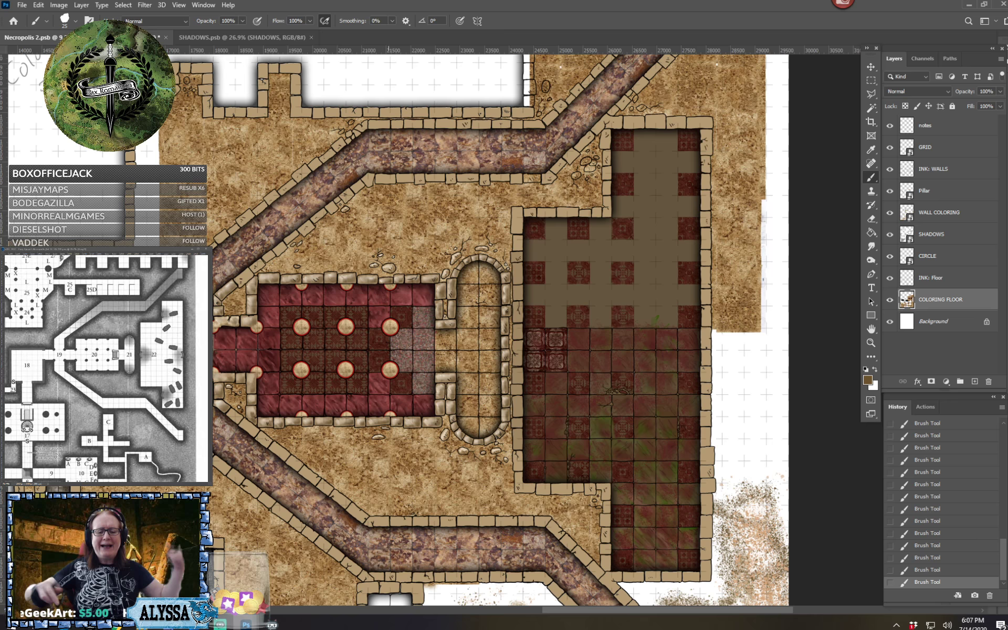
key("ctrl+minus")
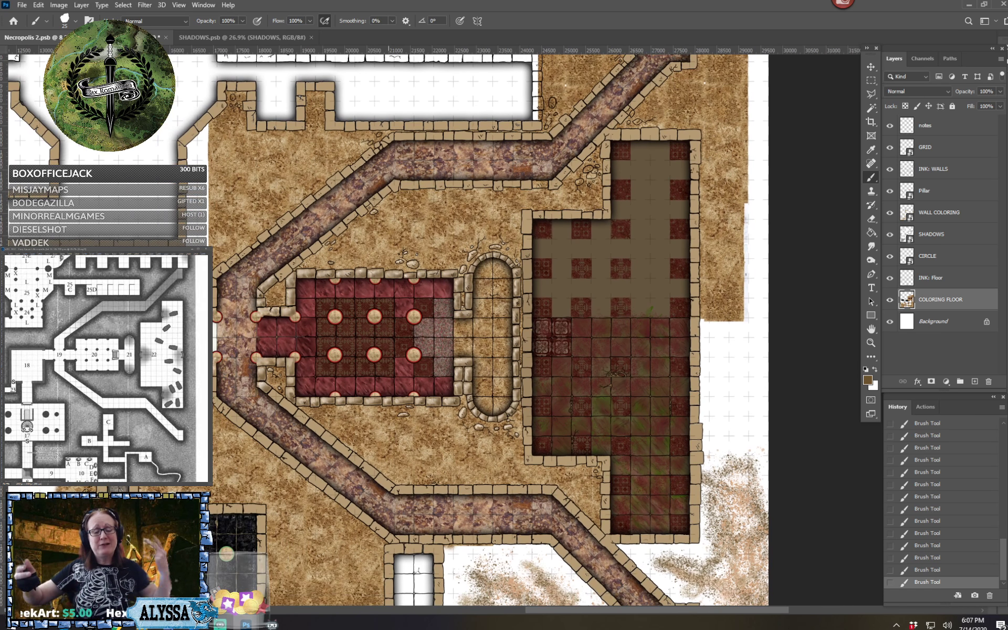
scroll(389, 329, "up", 1)
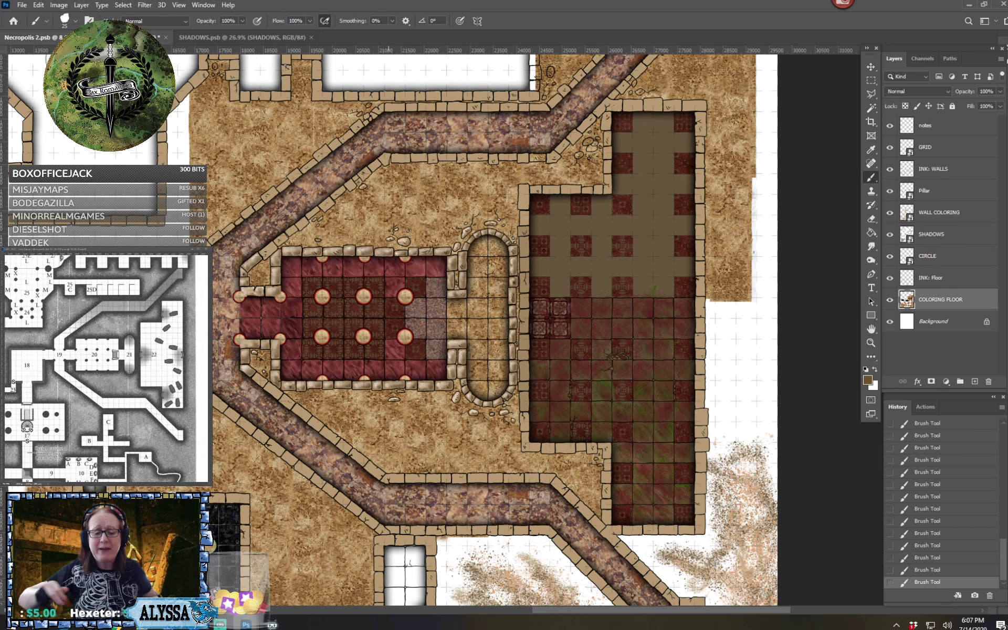
key("ctrl+plus")
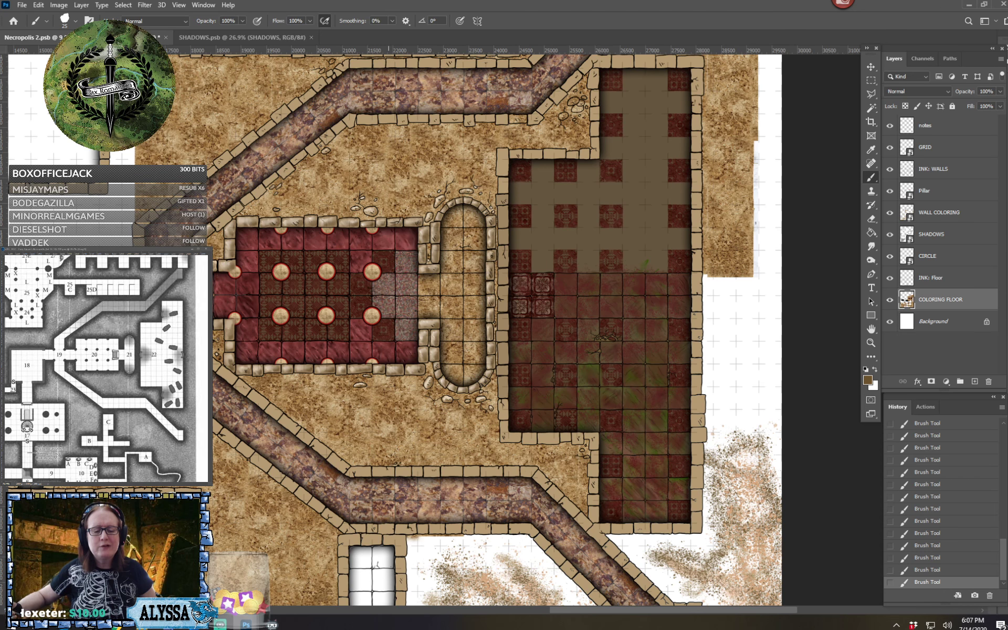
key("ctrl+minus")
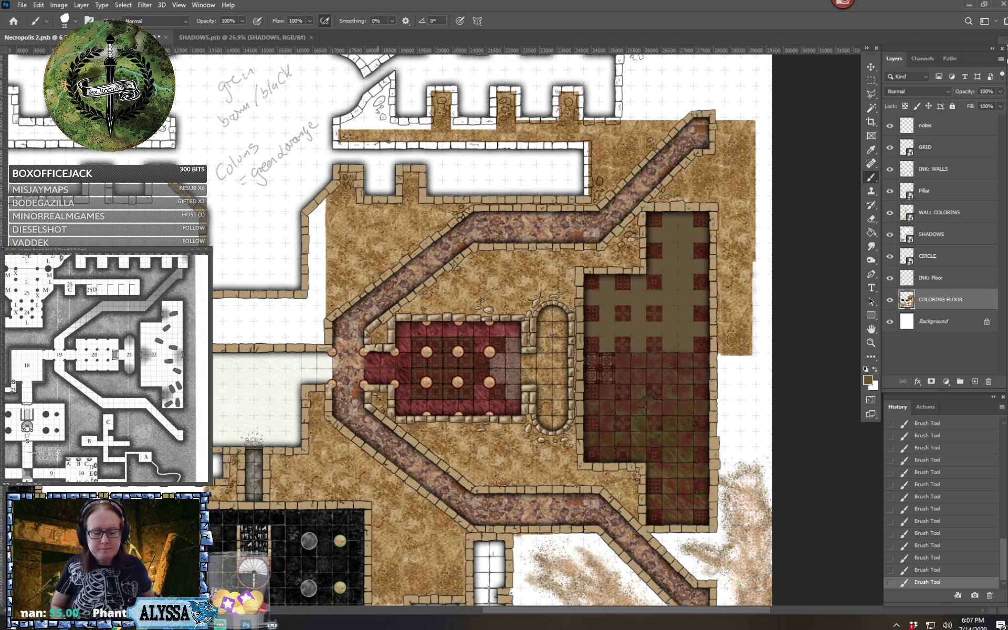
key("ctrl+minus")
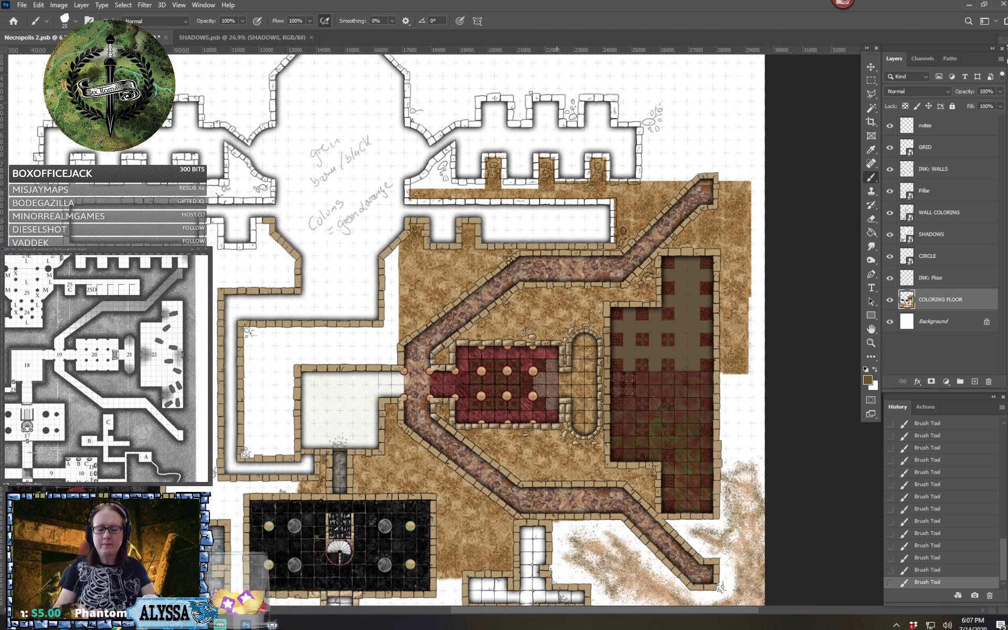
Save the dungeon map document Necropolis 2.psb
key("ctrl+s")
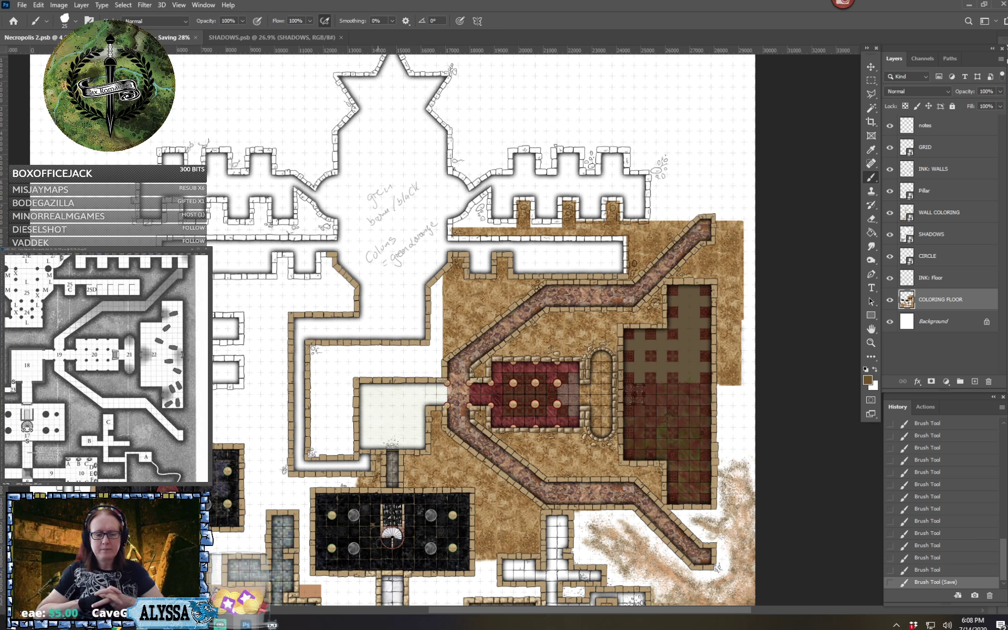
left_click_drag(447, 336, 378, 309)
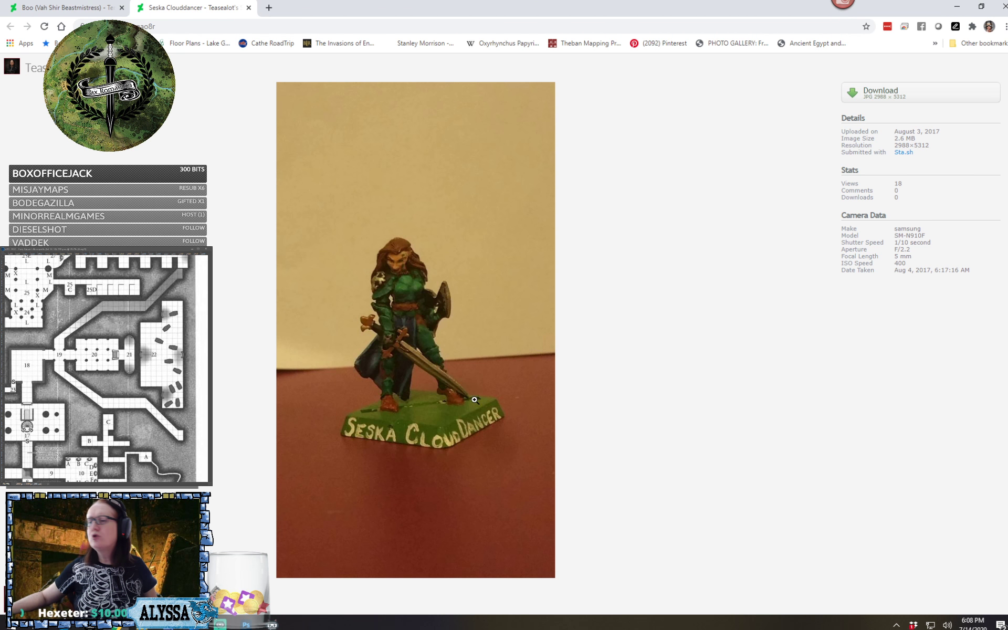
In Chrome, view the Boo miniature photo, return to the Seska Clouddancer photo and enlarge it to full size
left_click(69, 6)
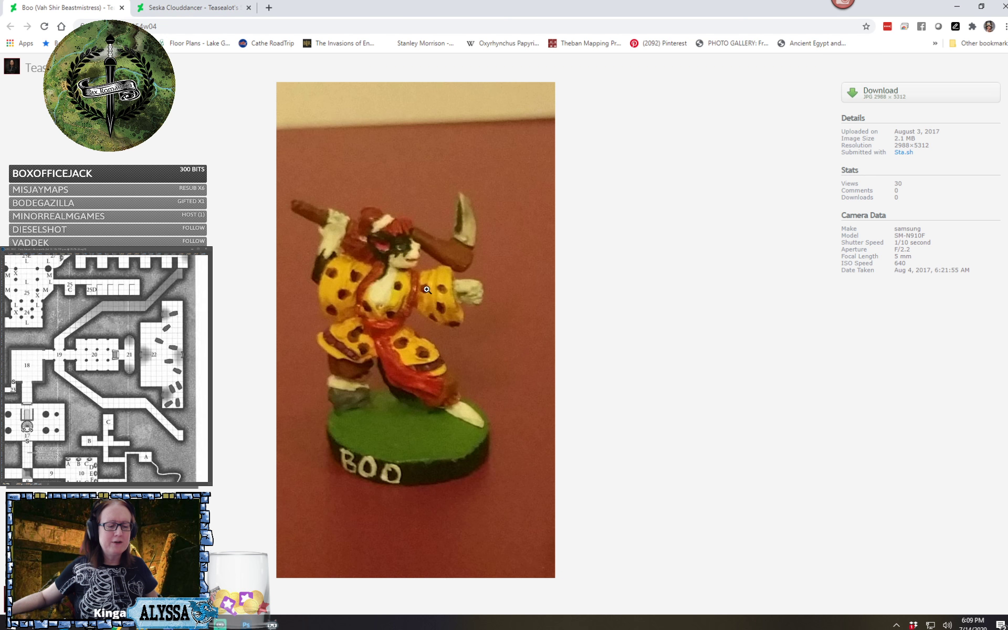
left_click(152, 14)
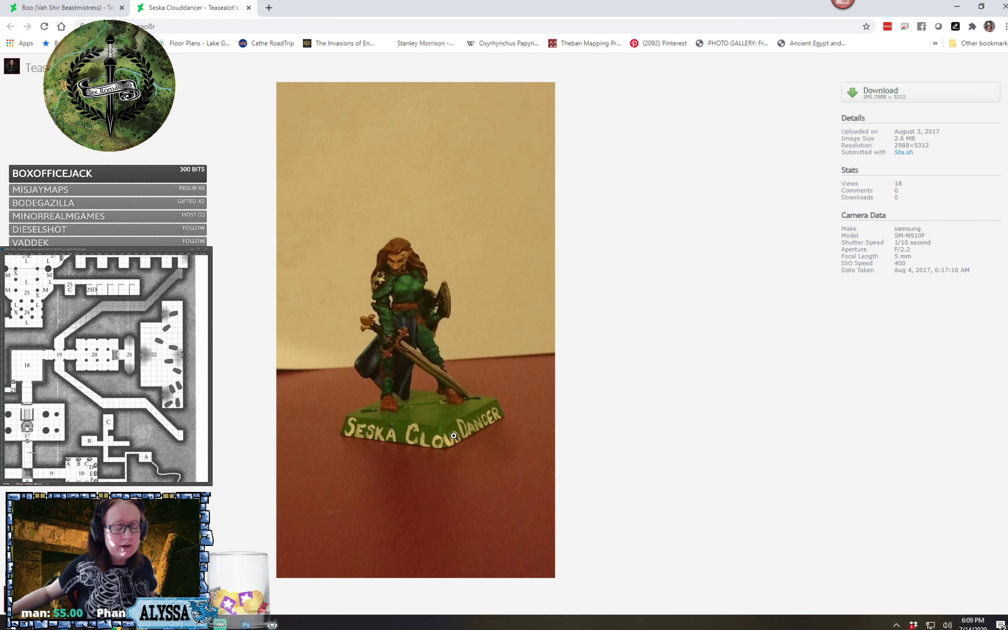
left_click(445, 366)
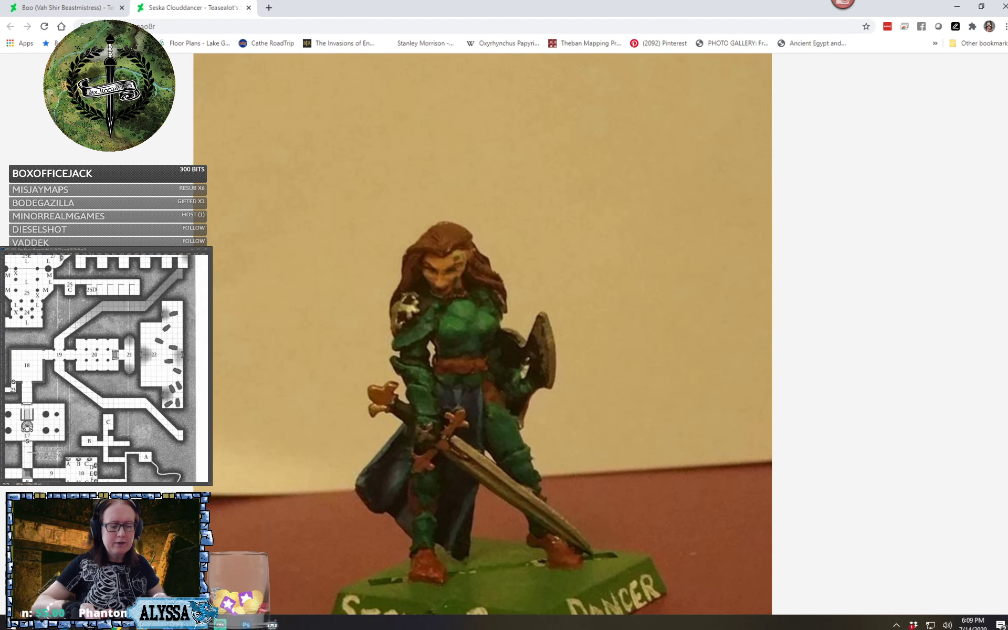